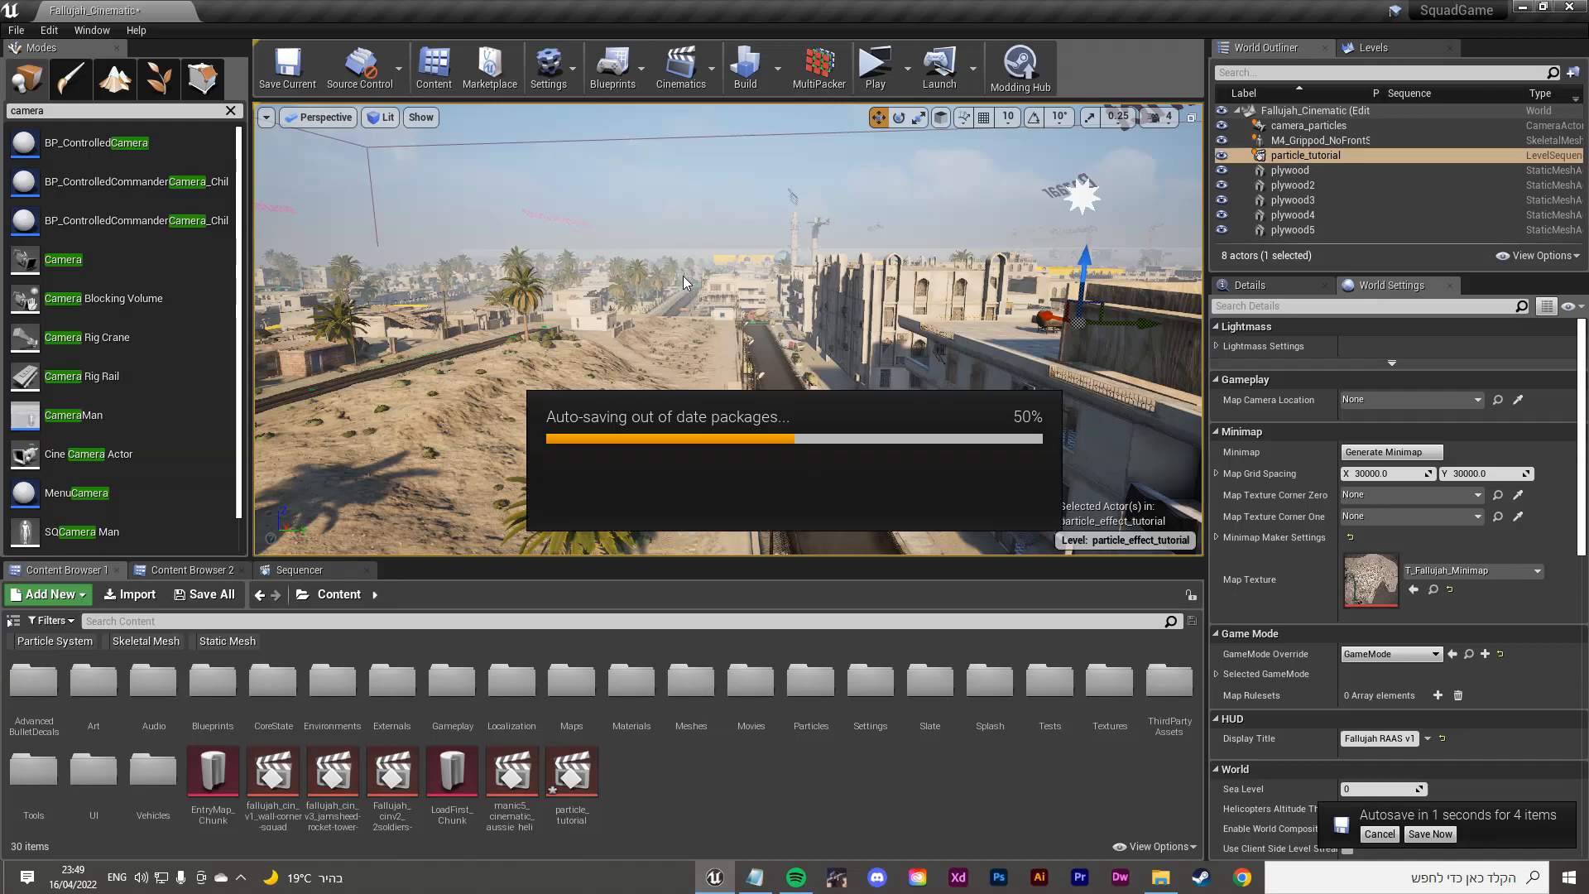
# Step: Fly the perspective view into the plywood box and back out to see the whole set
pyautogui.moveTo(682, 275); pyautogui.dragTo(741, 279, button='right')
pyautogui.press('w')
pyautogui.press('s')
pyautogui.press('w')
pyautogui.press('s')
pyautogui.press('w')
pyautogui.press('s')
# Step: Glance at the Levels list, return to World Outliner, and fly inside facing the rifle
pyautogui.click(1374, 47)
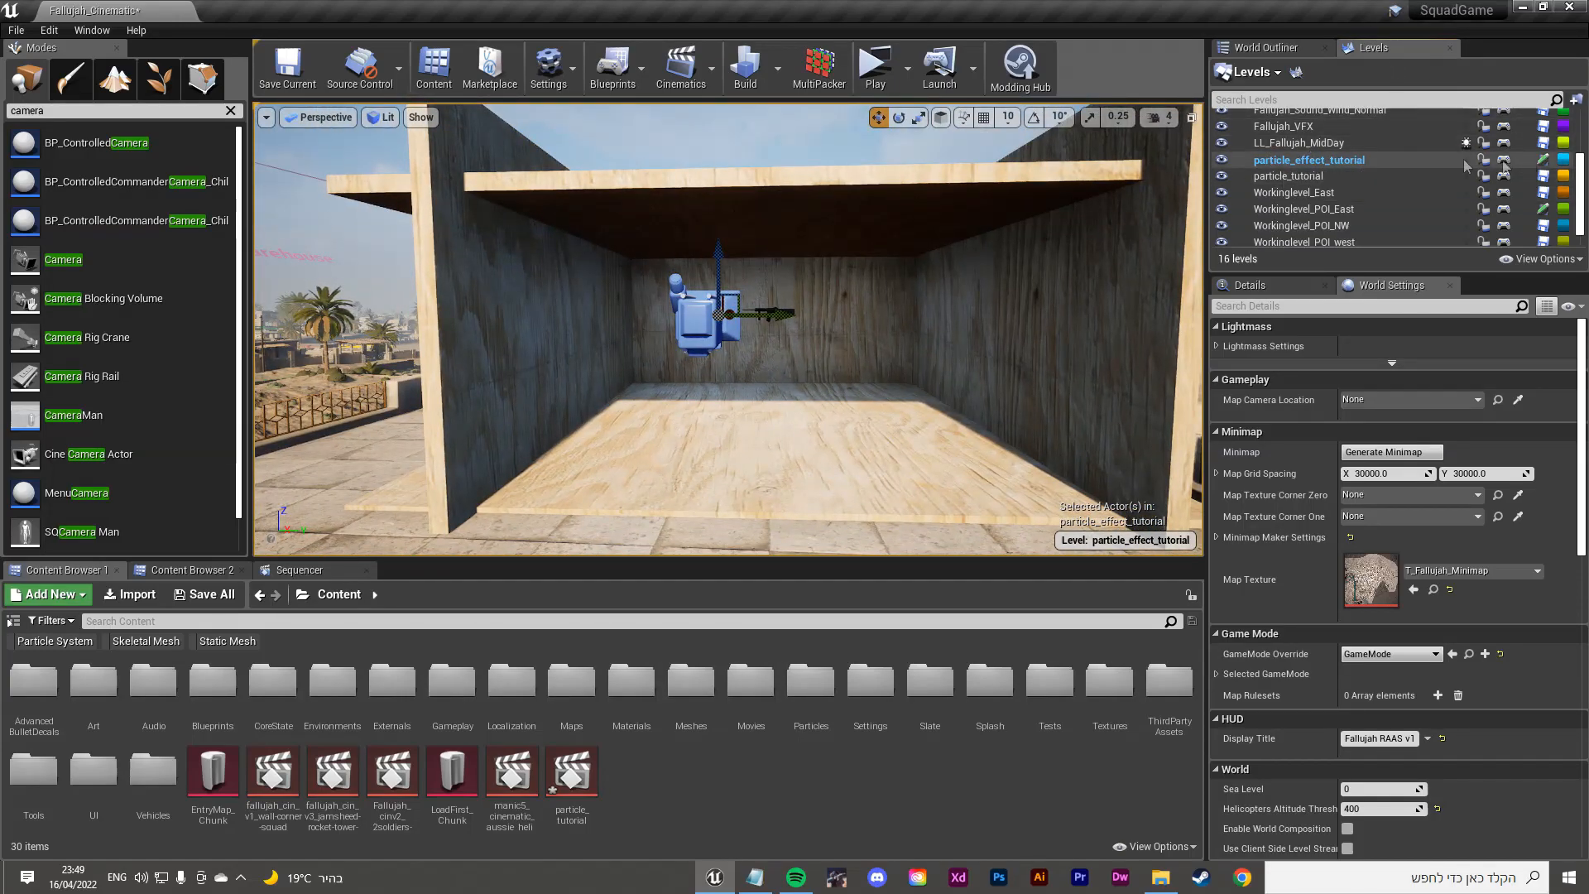
pyautogui.click(1258, 50)
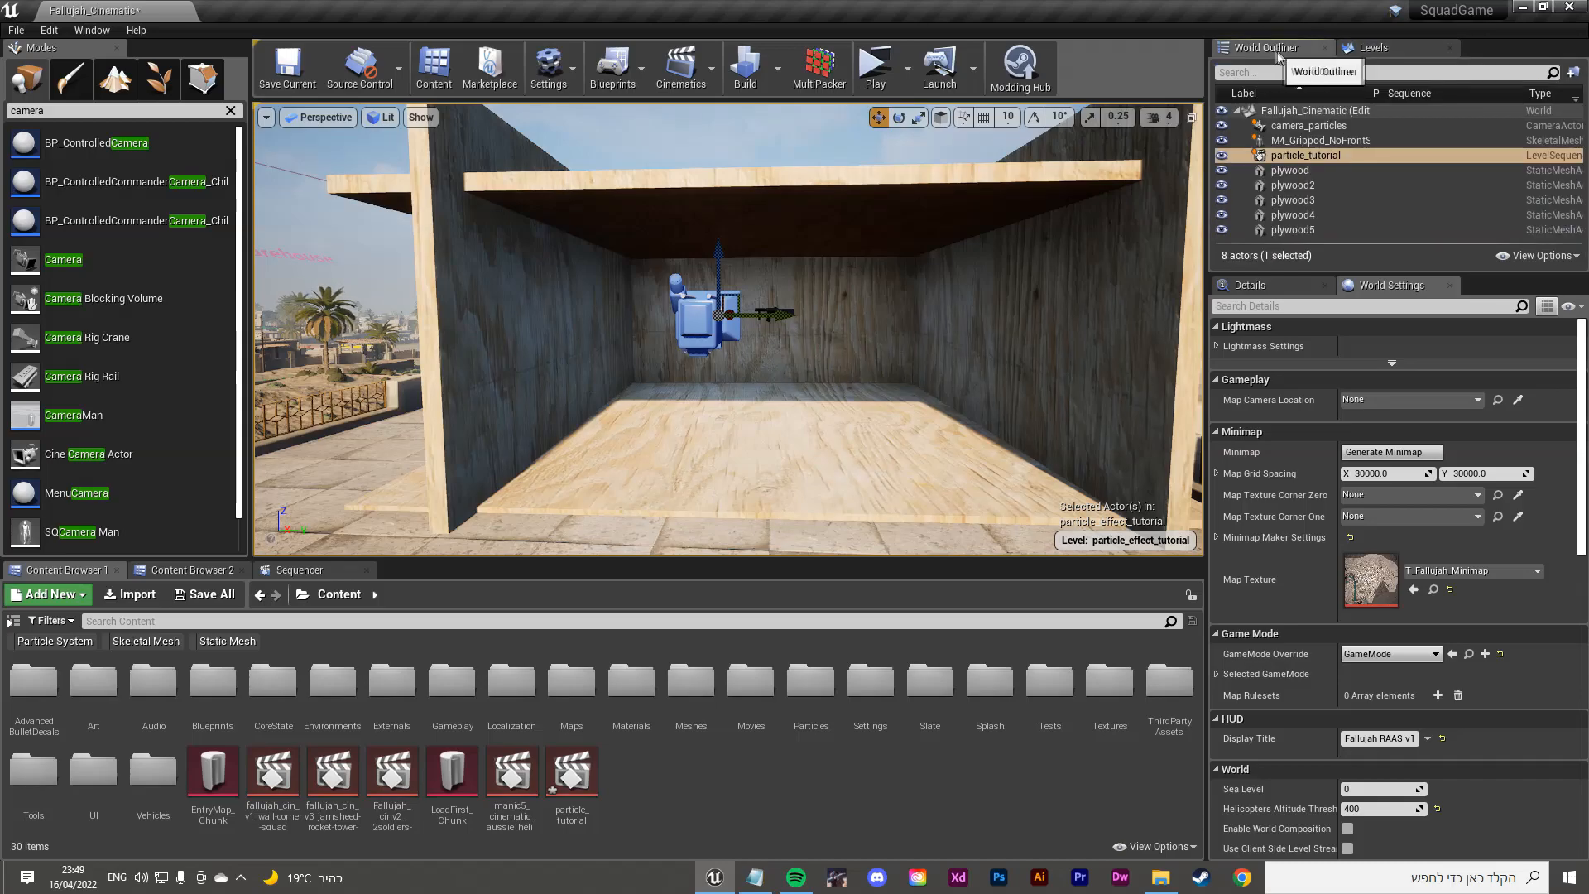
pyautogui.press('w')
pyautogui.moveTo(1007, 166); pyautogui.dragTo(1007, 166, button='right')
pyautogui.press('s')
pyautogui.moveTo(887, 251); pyautogui.dragTo(887, 251, button='right')
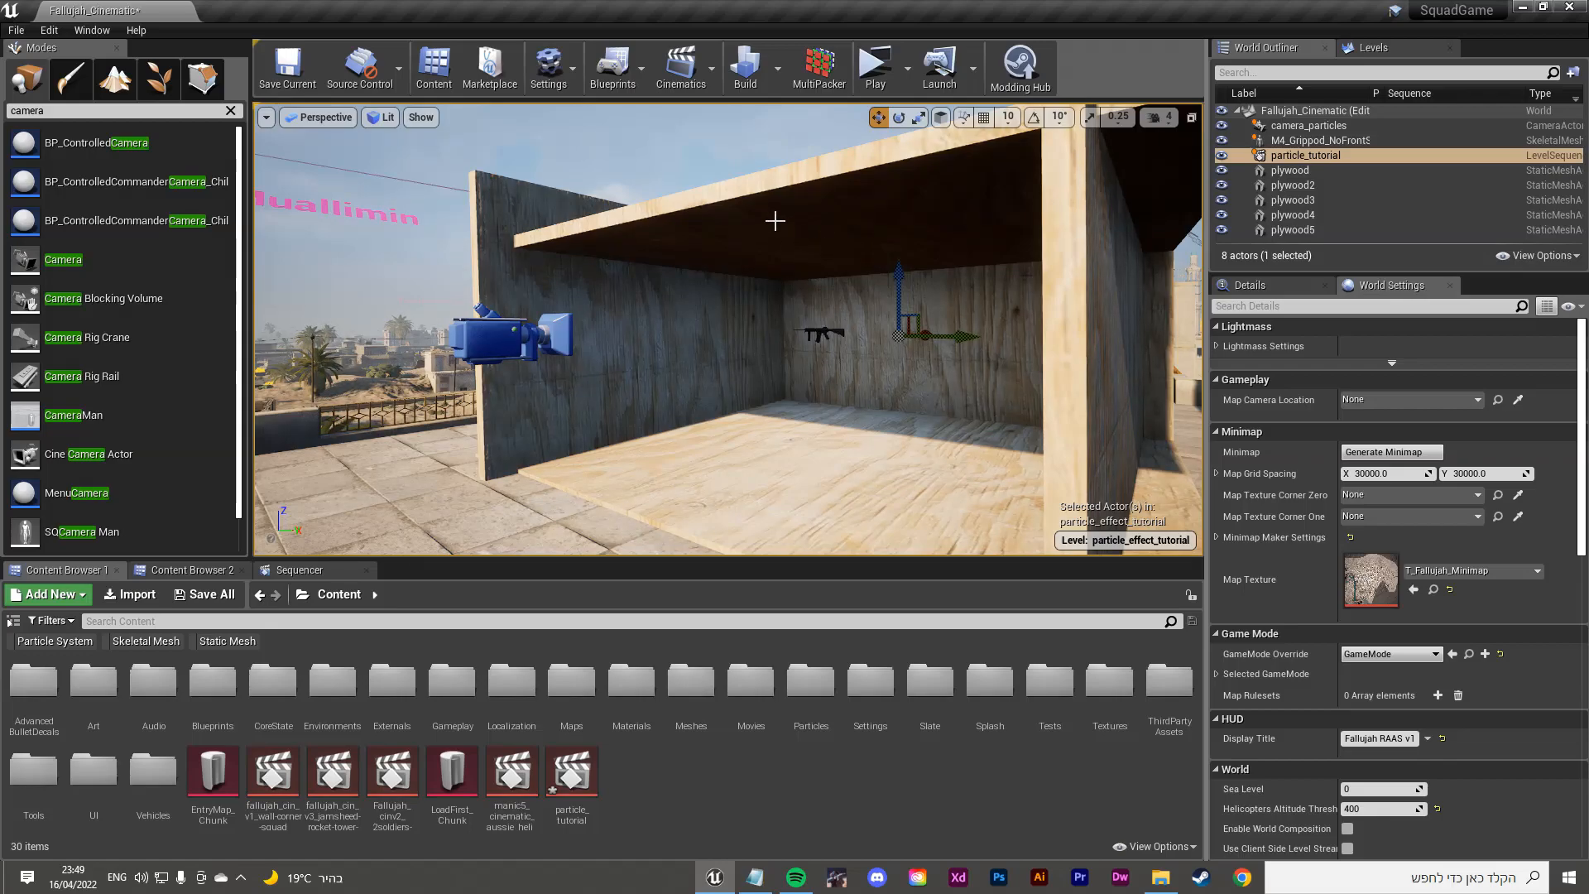
pyautogui.moveTo(773, 222); pyautogui.dragTo(795, 222, button='right')
pyautogui.press('w')
pyautogui.moveTo(672, 243); pyautogui.dragTo(671, 242, button='right')
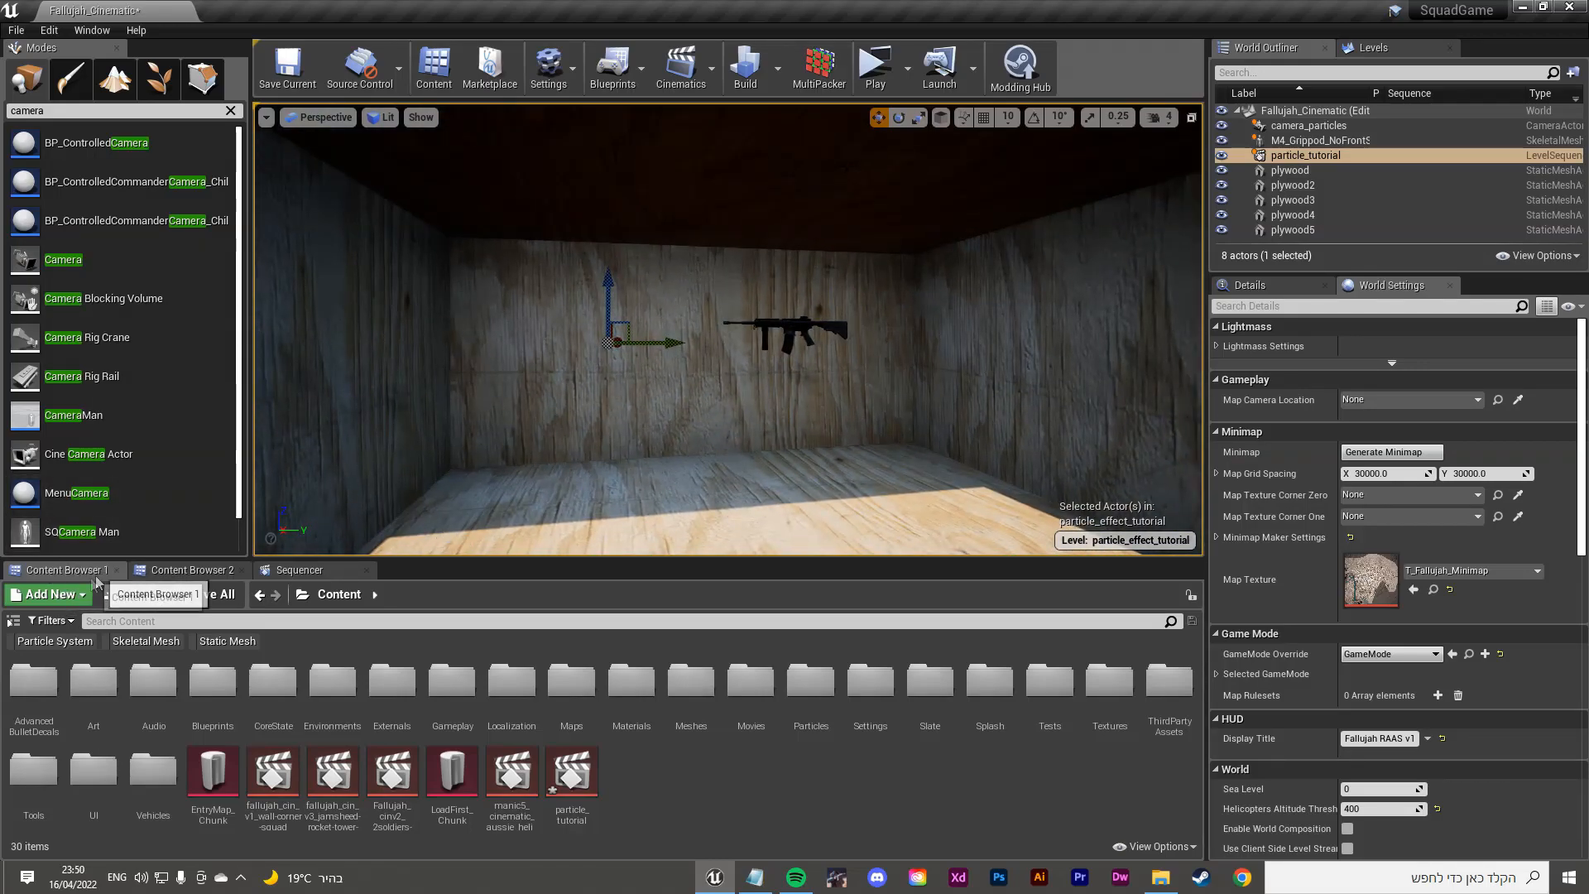
# Step: Filter the Content Browser to Particle System assets and search for 'muzzle'
pyautogui.click(54, 627)
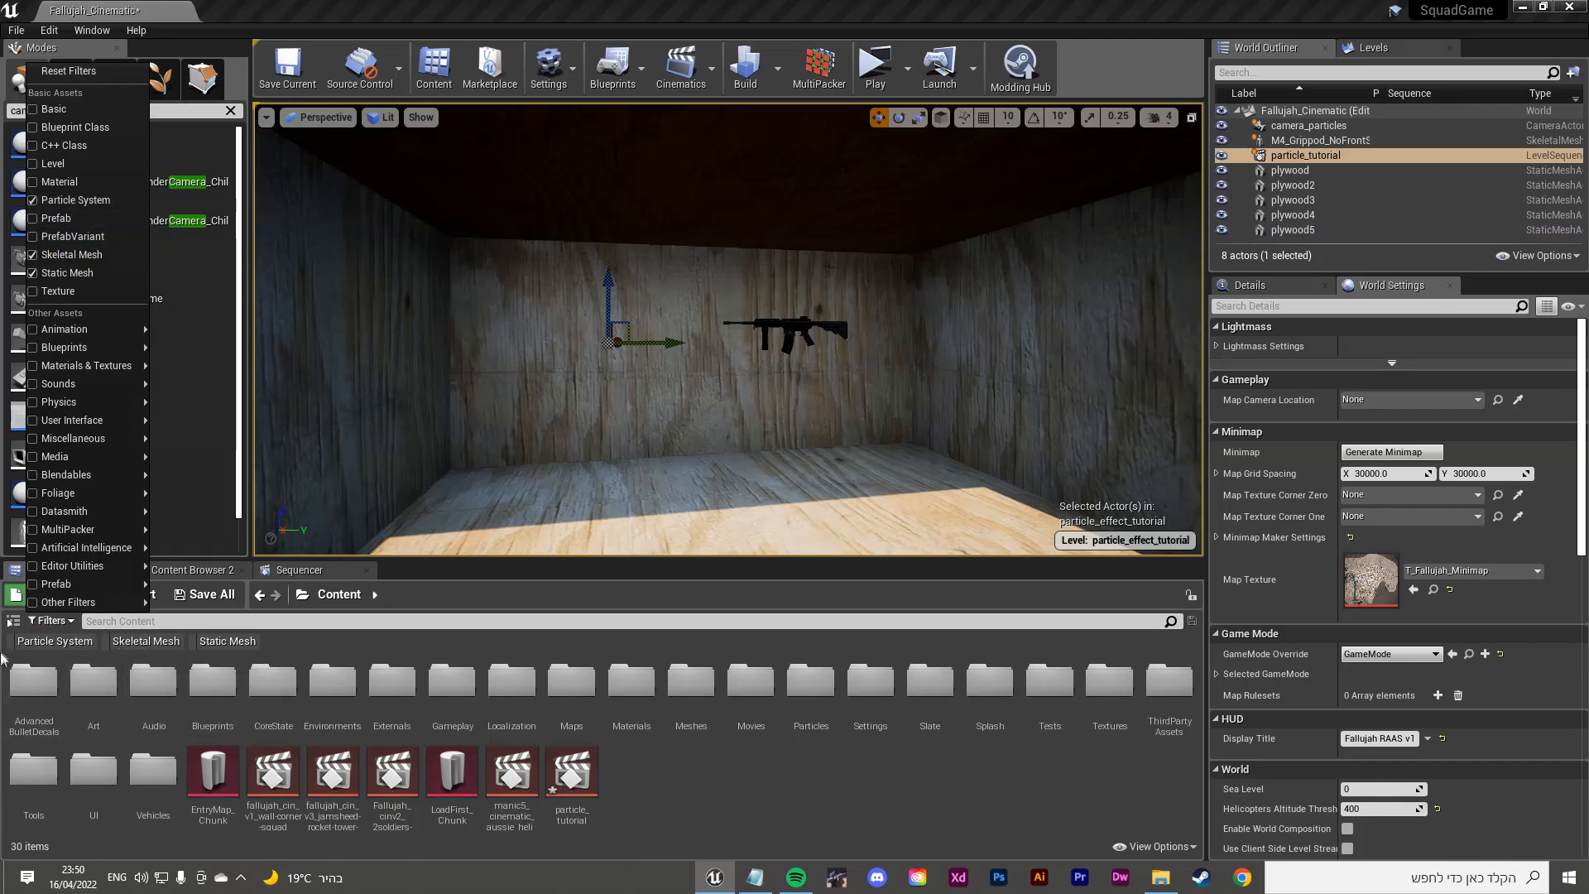
pyautogui.click(73, 650)
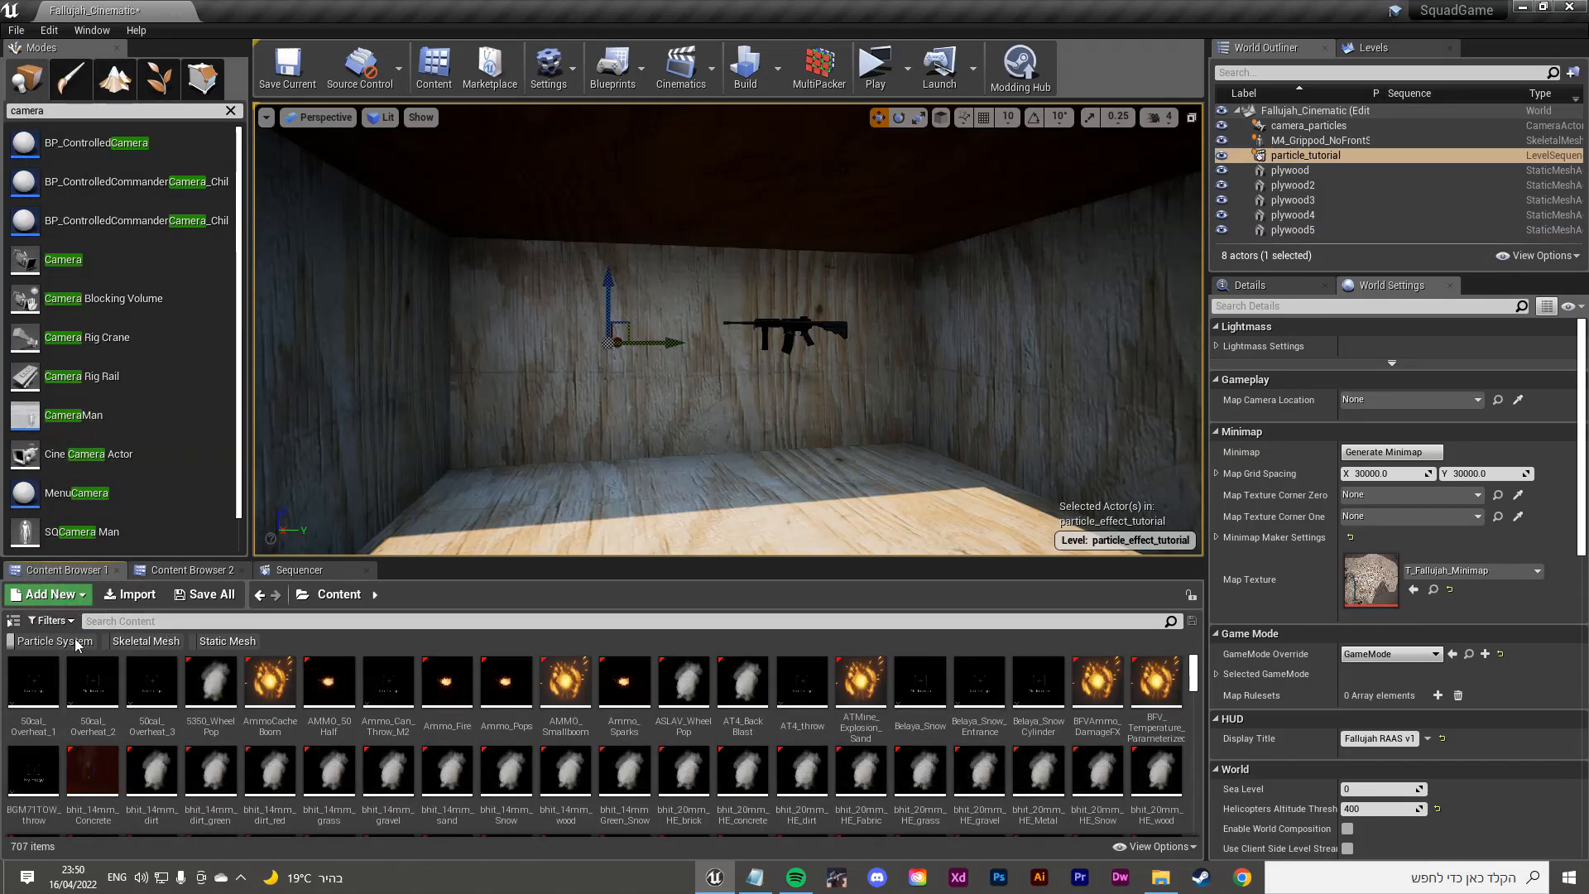
pyautogui.scroll(-1, 532, 699)
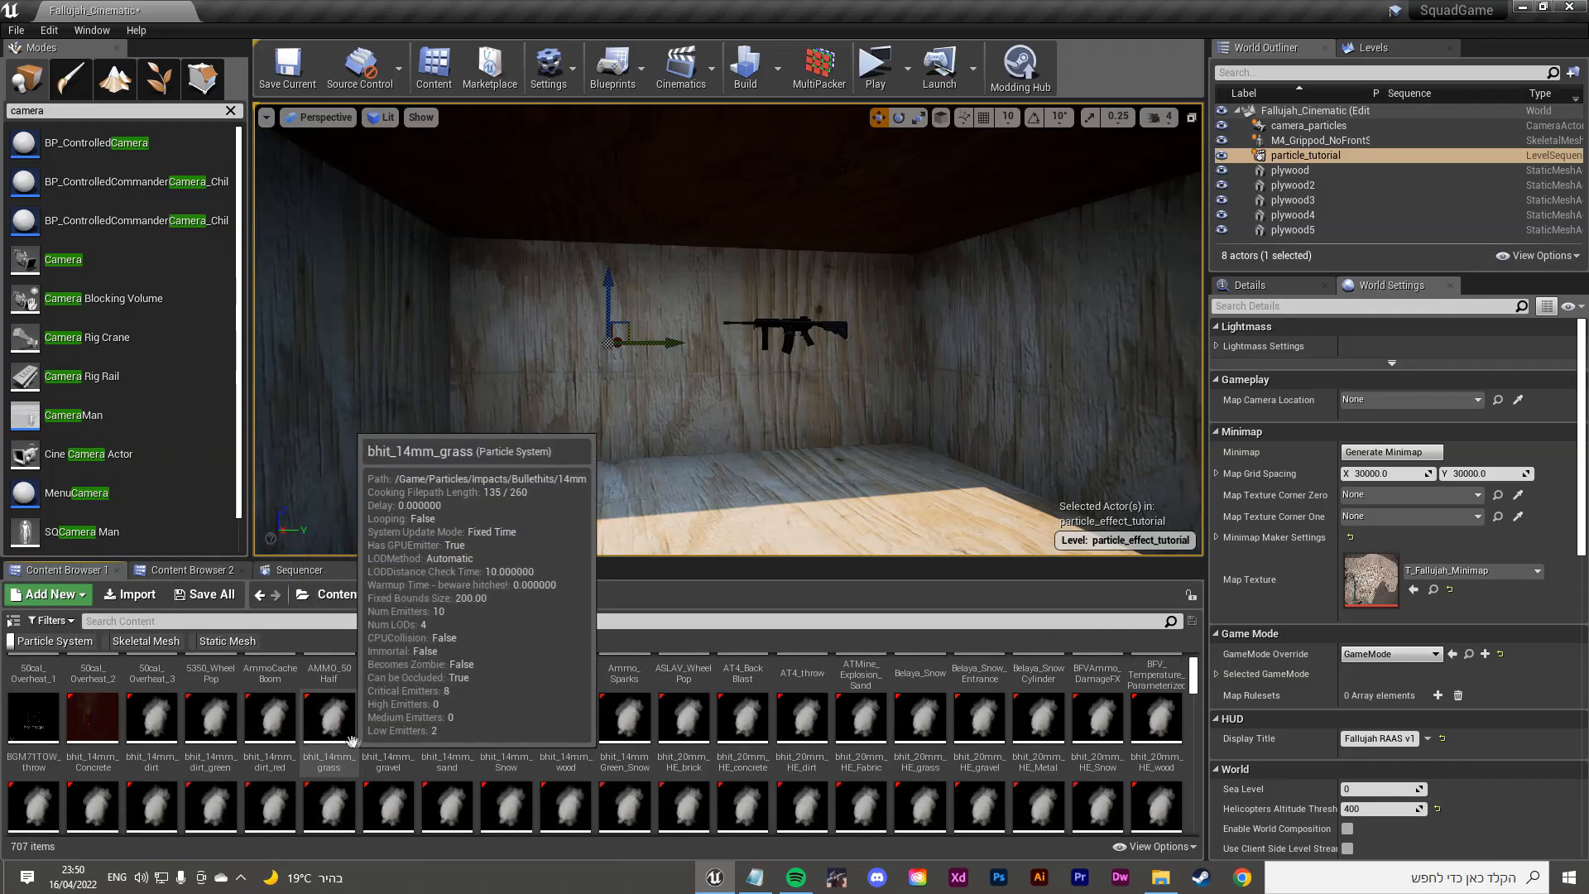
pyautogui.scroll(2, 895, 782)
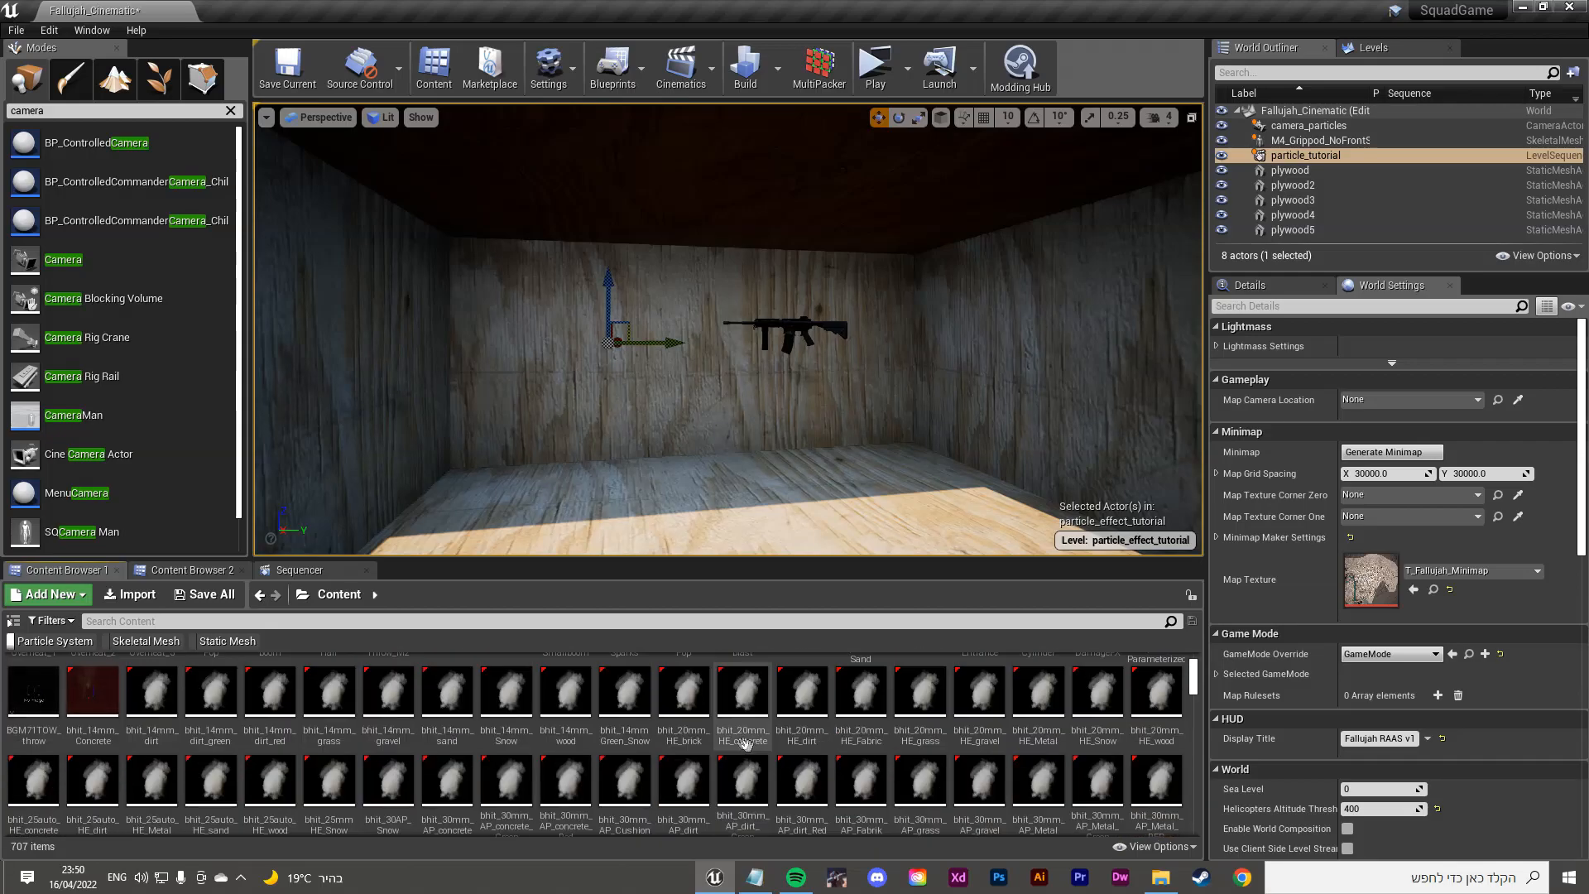
pyautogui.click(168, 621)
pyautogui.write('muzzle')
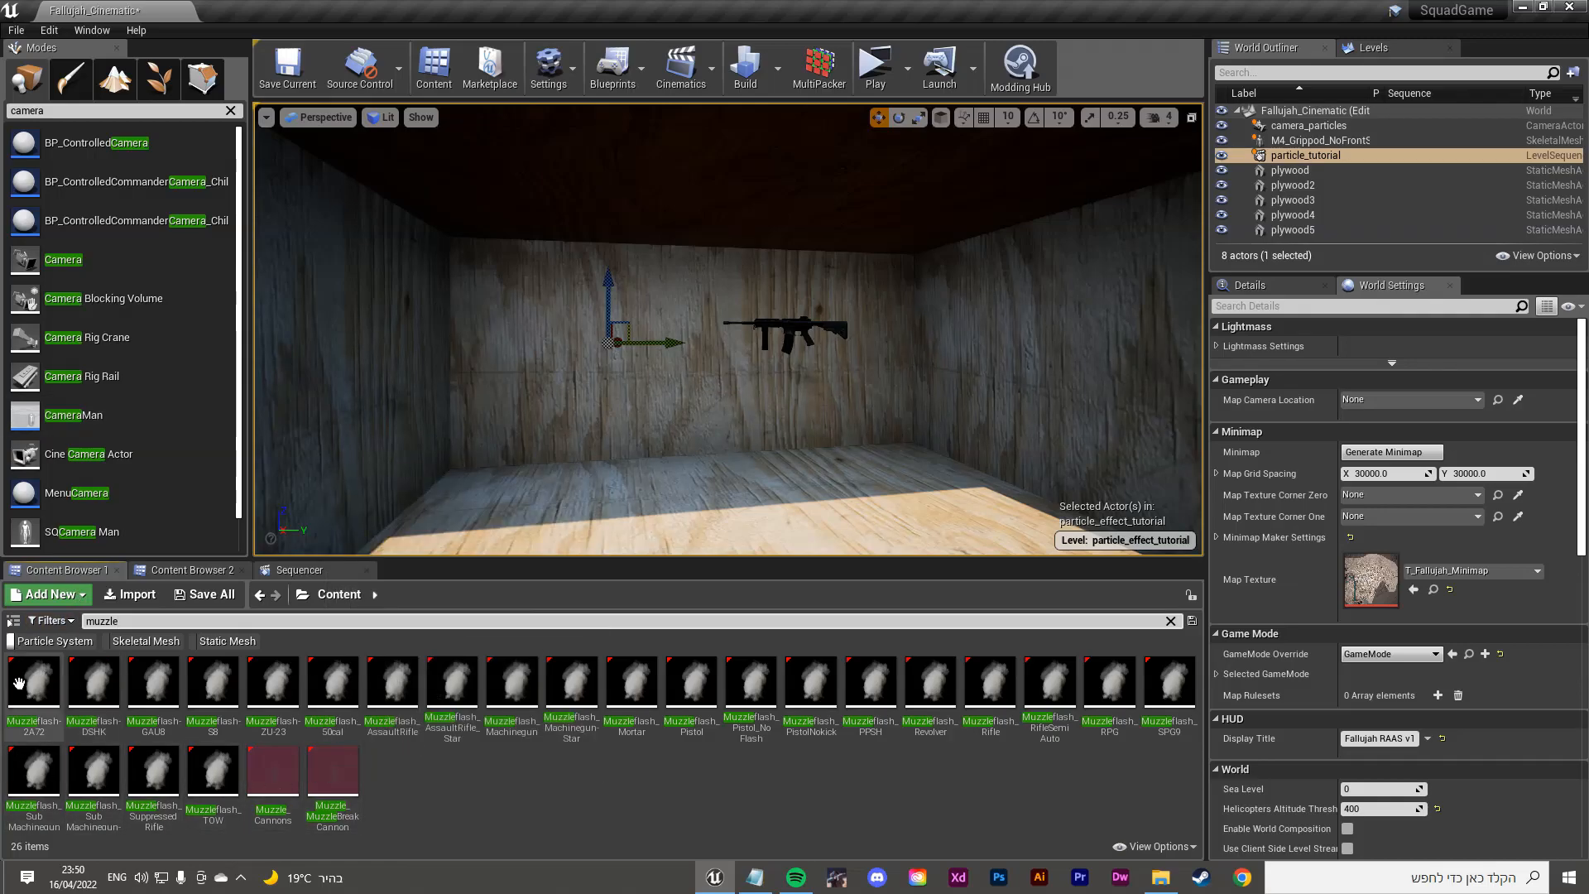
# Step: Drag the Muzzleflash-2A72 effect into the plywood room beside the rifle and frame it
pyautogui.moveTo(34, 683); pyautogui.dragTo(37, 689)
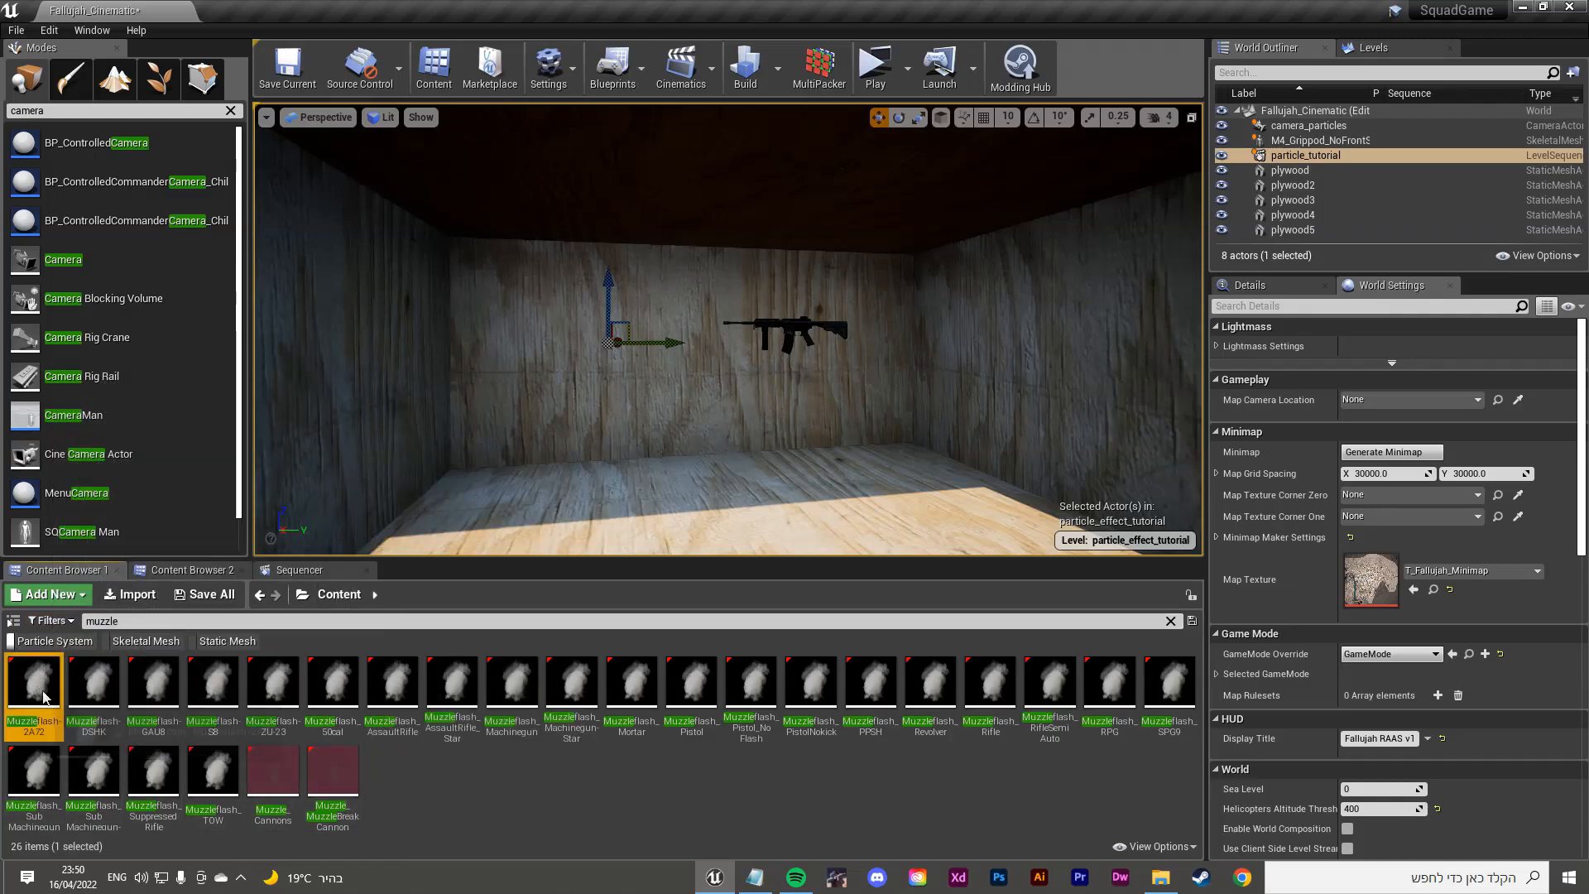
pyautogui.doubleClick(26, 703)
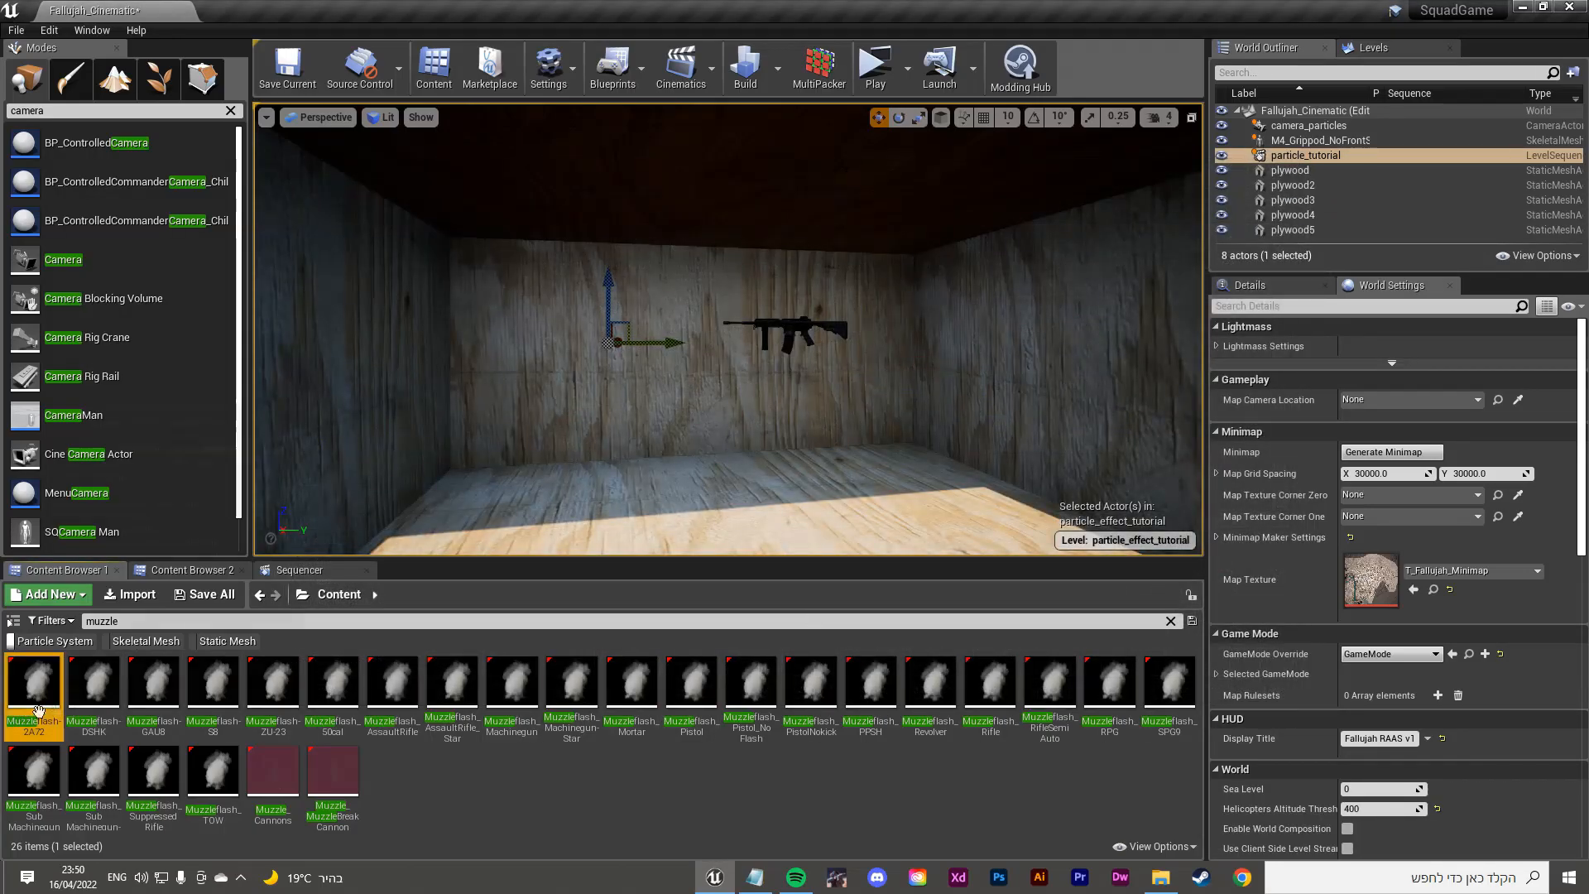
pyautogui.moveTo(33, 715); pyautogui.dragTo(735, 325)
pyautogui.press('w')
pyautogui.moveTo(735, 324); pyautogui.dragTo(405, 269, button='right')
pyautogui.press('s')
pyautogui.press('d')
pyautogui.press('s')
pyautogui.moveTo(770, 216); pyautogui.dragTo(497, 219, button='right')
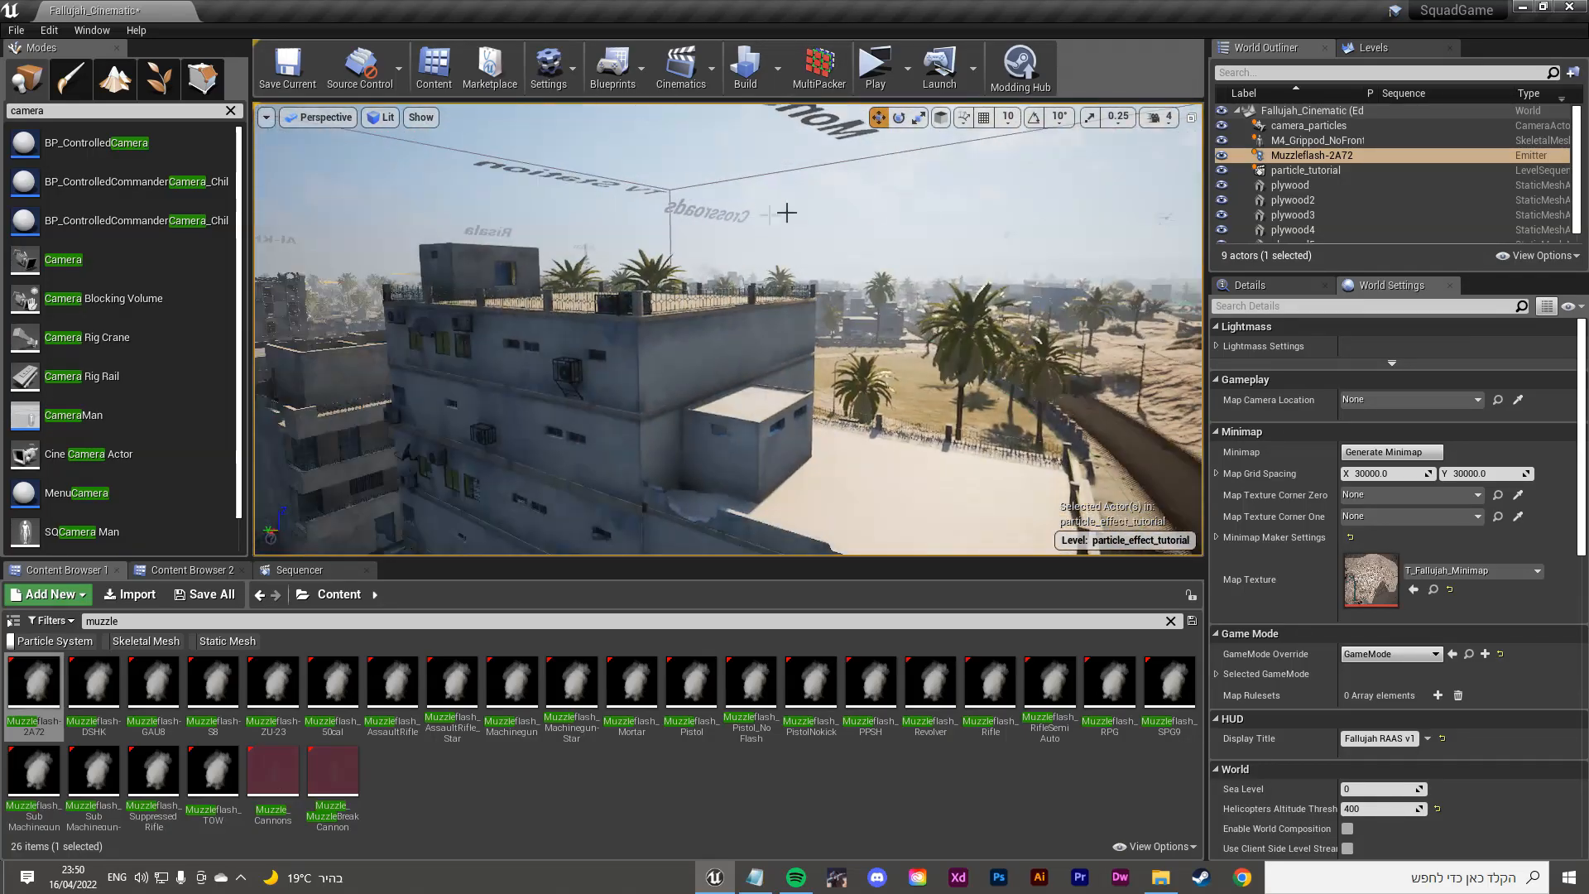
pyautogui.press('f')
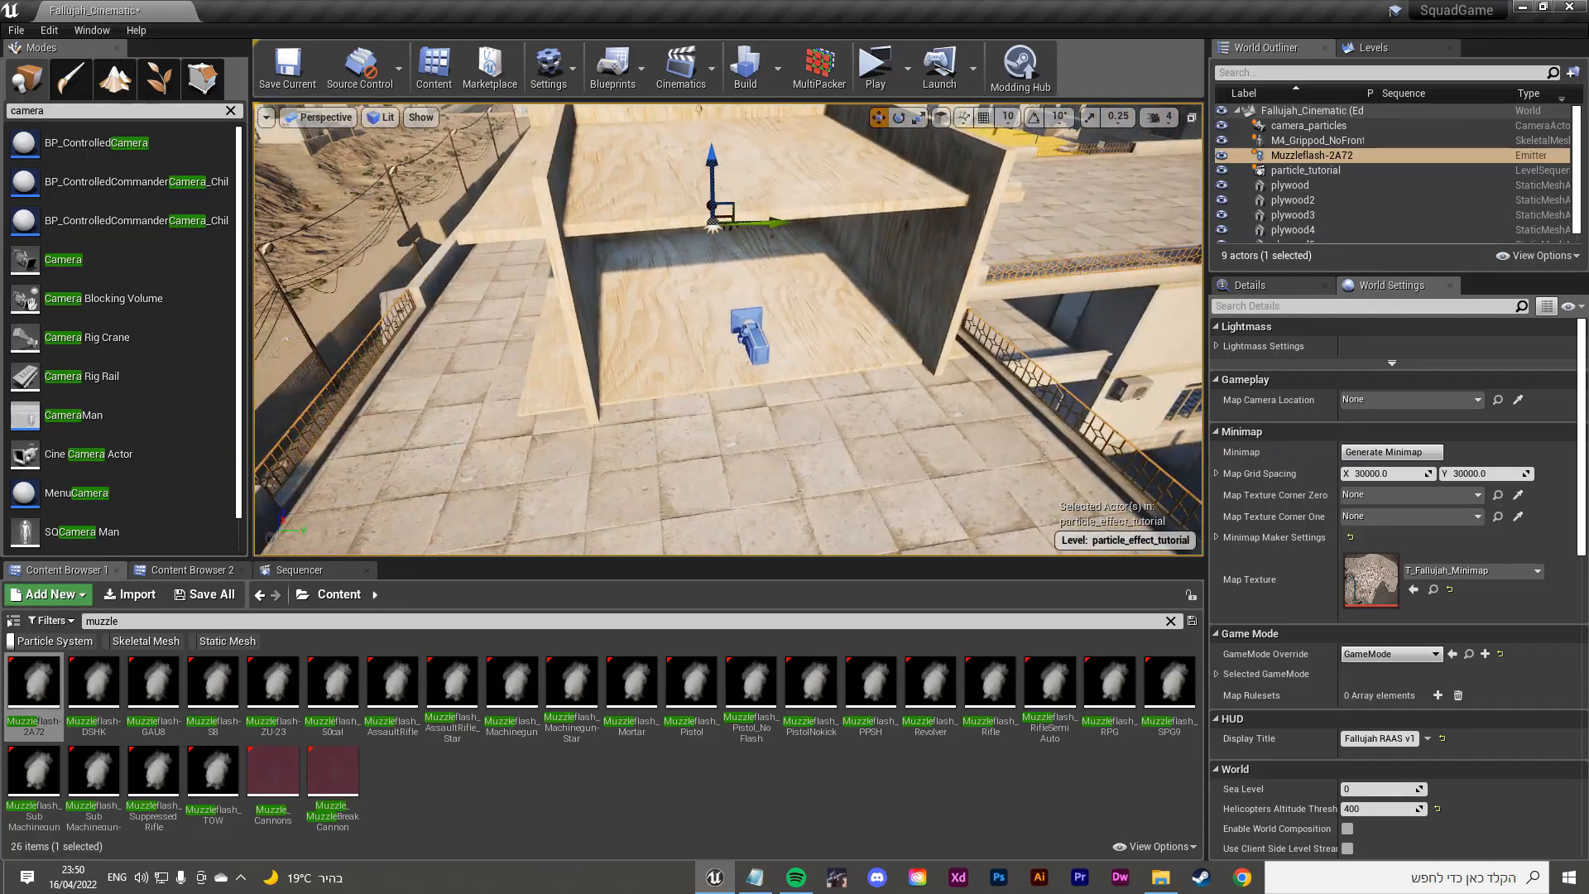
# Step: Slide the Muzzleflash-2A72 emitter along its X axis to the rifle's barrel tip
pyautogui.moveTo(629, 331); pyautogui.dragTo(1126, 373, button='right')
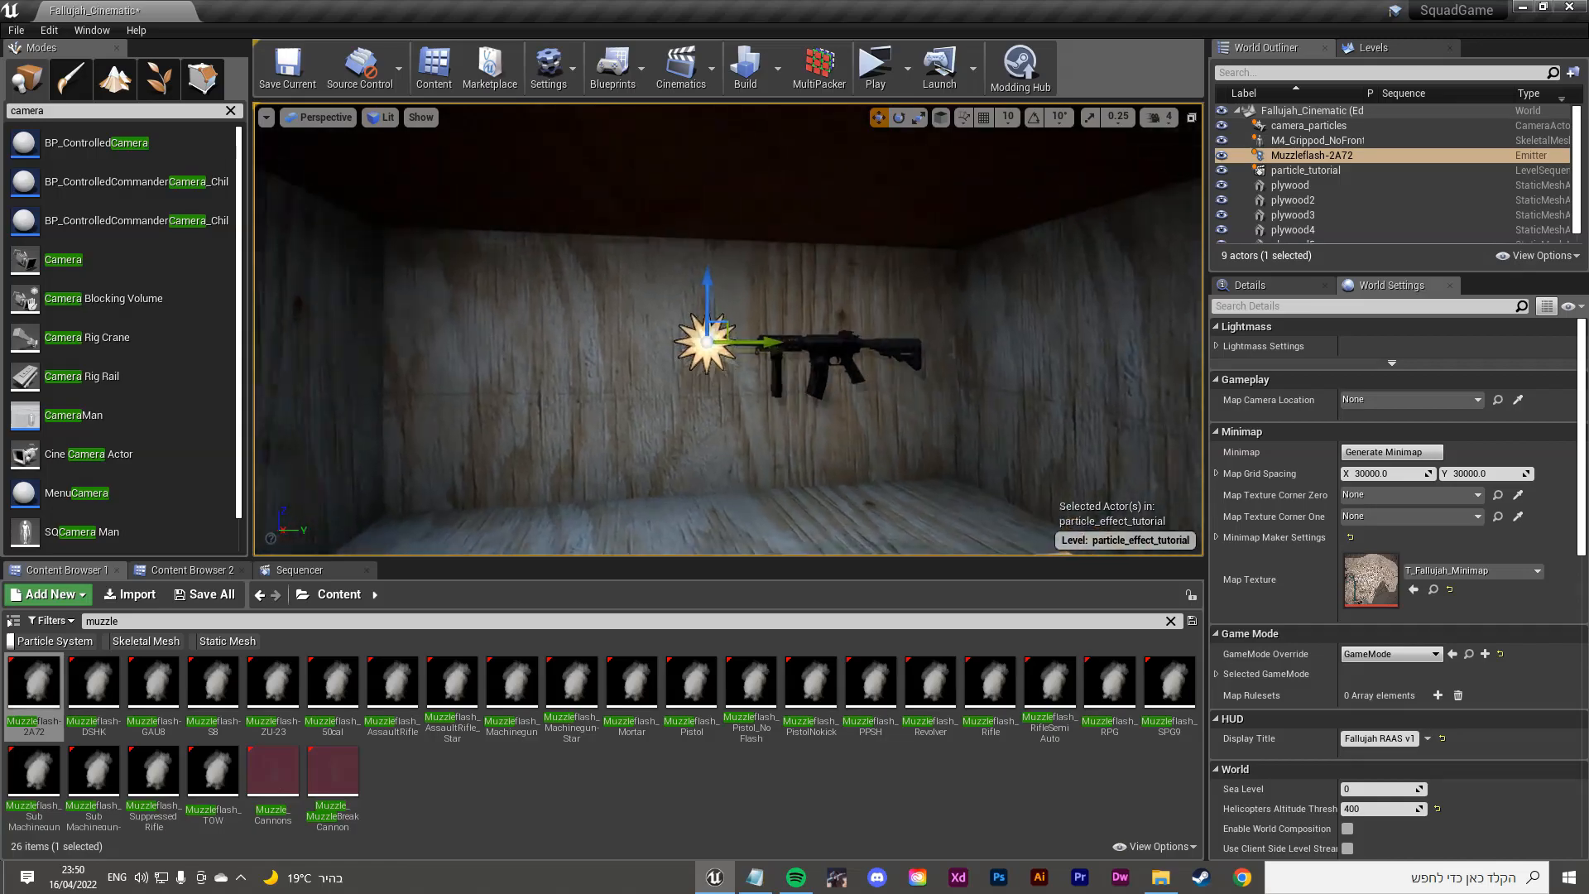
pyautogui.moveTo(561, 280); pyautogui.dragTo(568, 247, button='right')
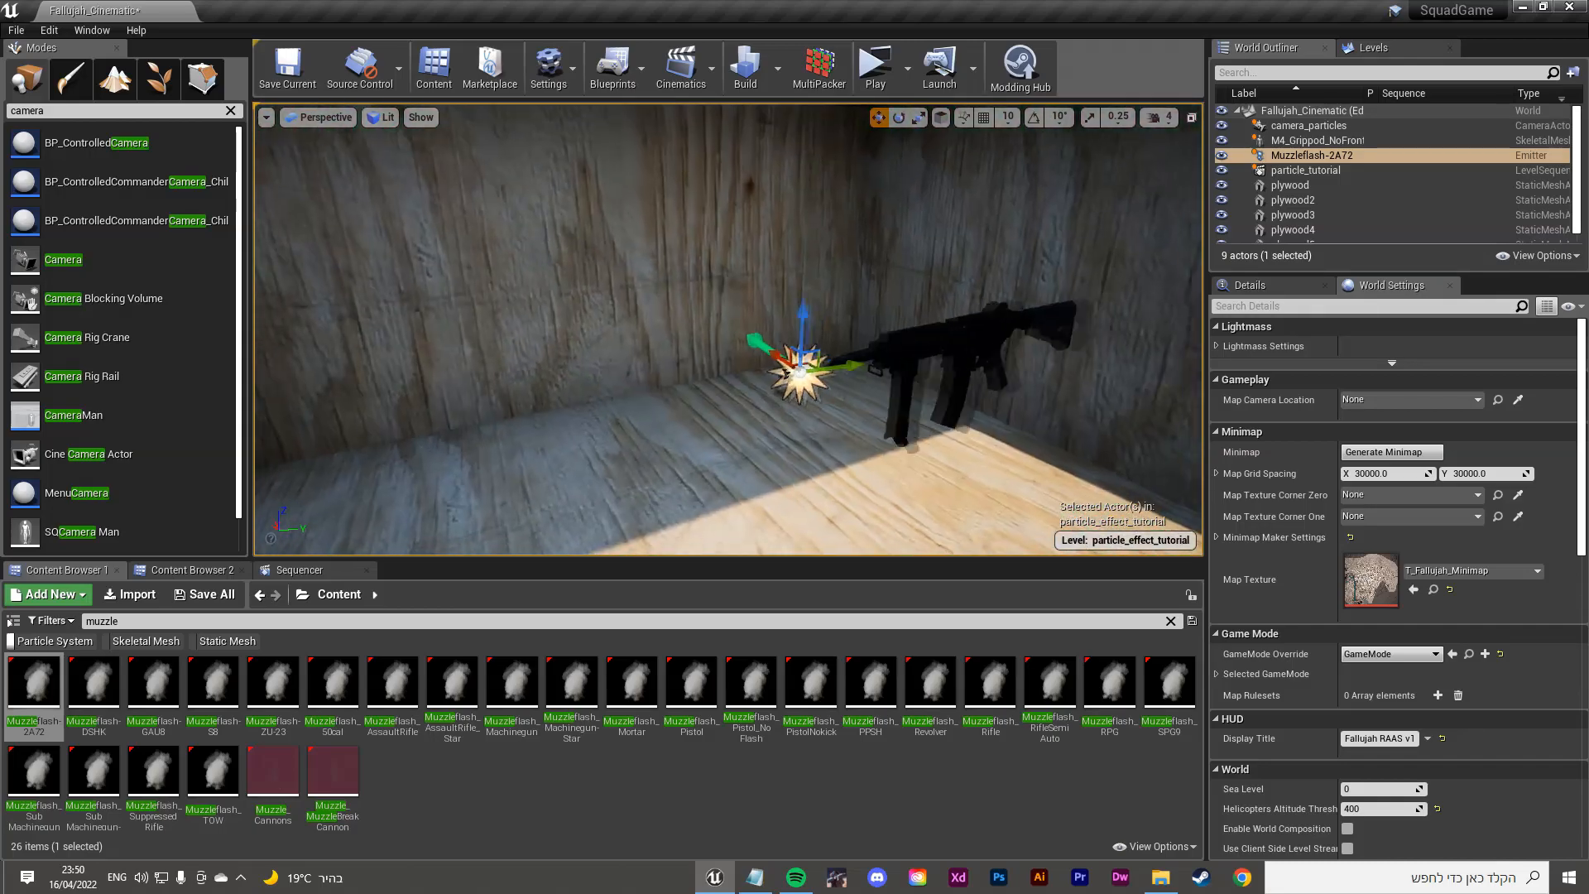
pyautogui.press('s')
pyautogui.moveTo(662, 315); pyautogui.dragTo(732, 286, button='right')
pyautogui.press('w')
pyautogui.press('s')
pyautogui.press('s')
pyautogui.press('w')
pyautogui.press('s')
pyautogui.moveTo(733, 315)
pyautogui.mouseDown()
pyautogui.moveTo(684, 248)
pyautogui.moveTo(710, 310)
pyautogui.mouseUp()
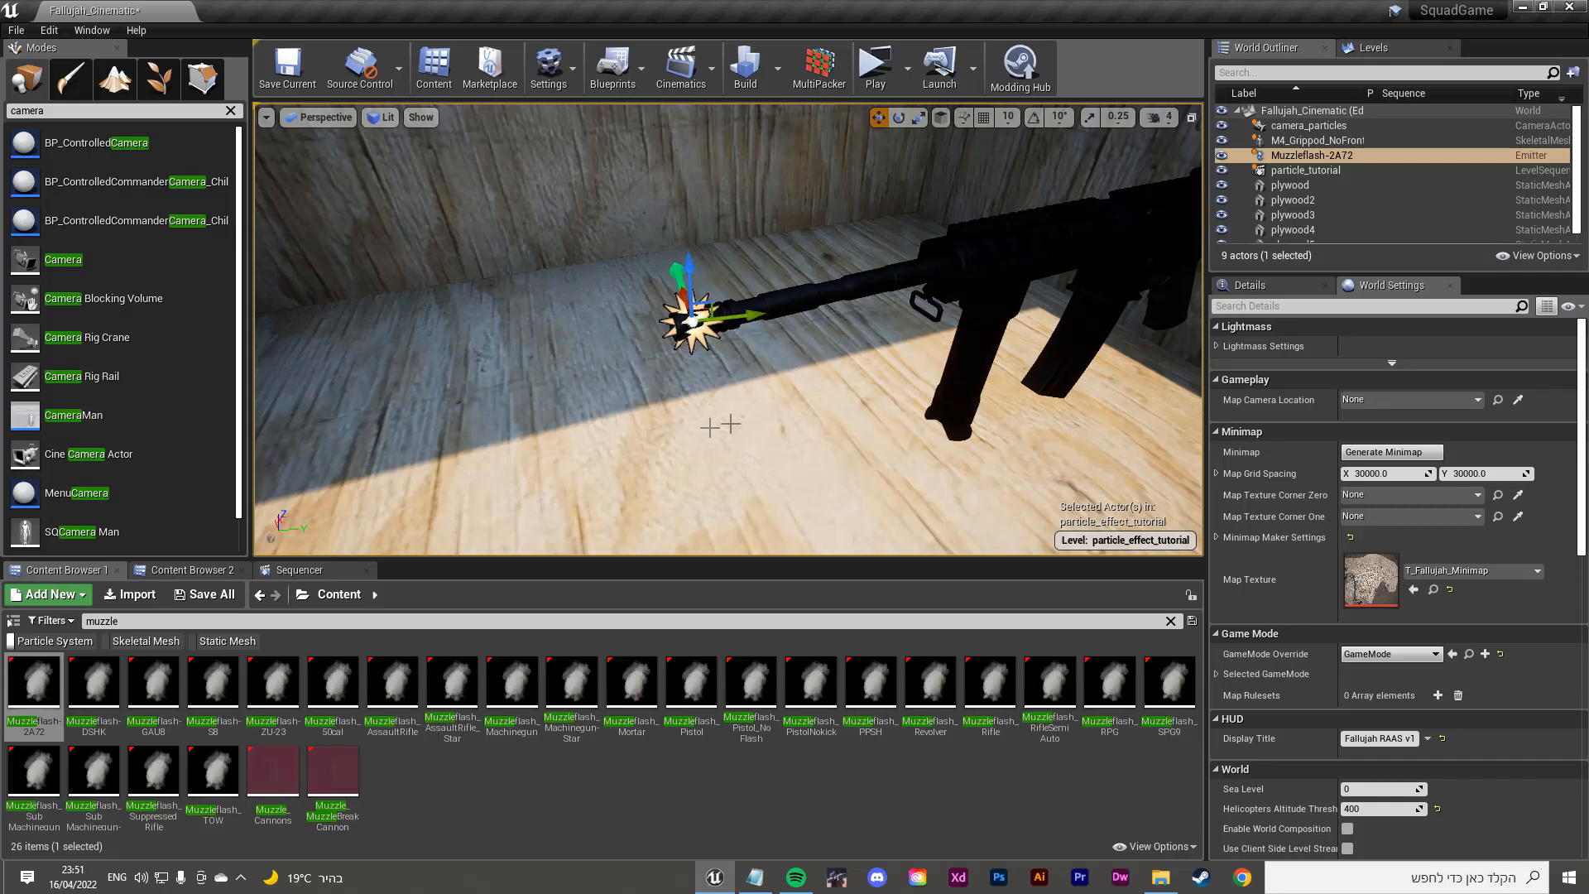
pyautogui.moveTo(705, 314); pyautogui.dragTo(575, 277)
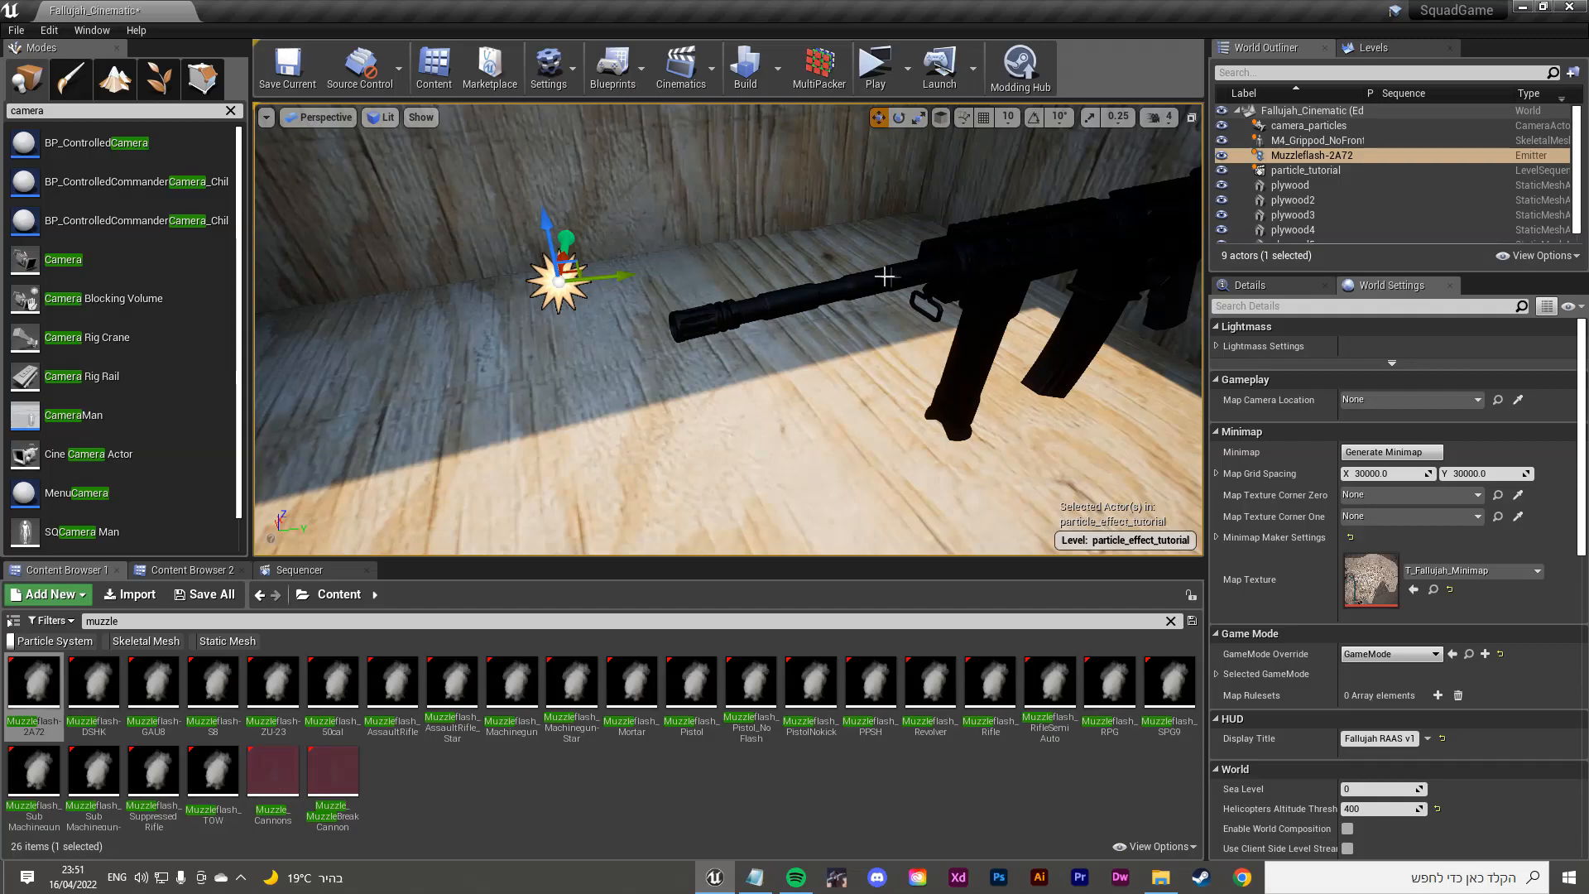
pyautogui.moveTo(885, 276); pyautogui.dragTo(976, 235, button='right')
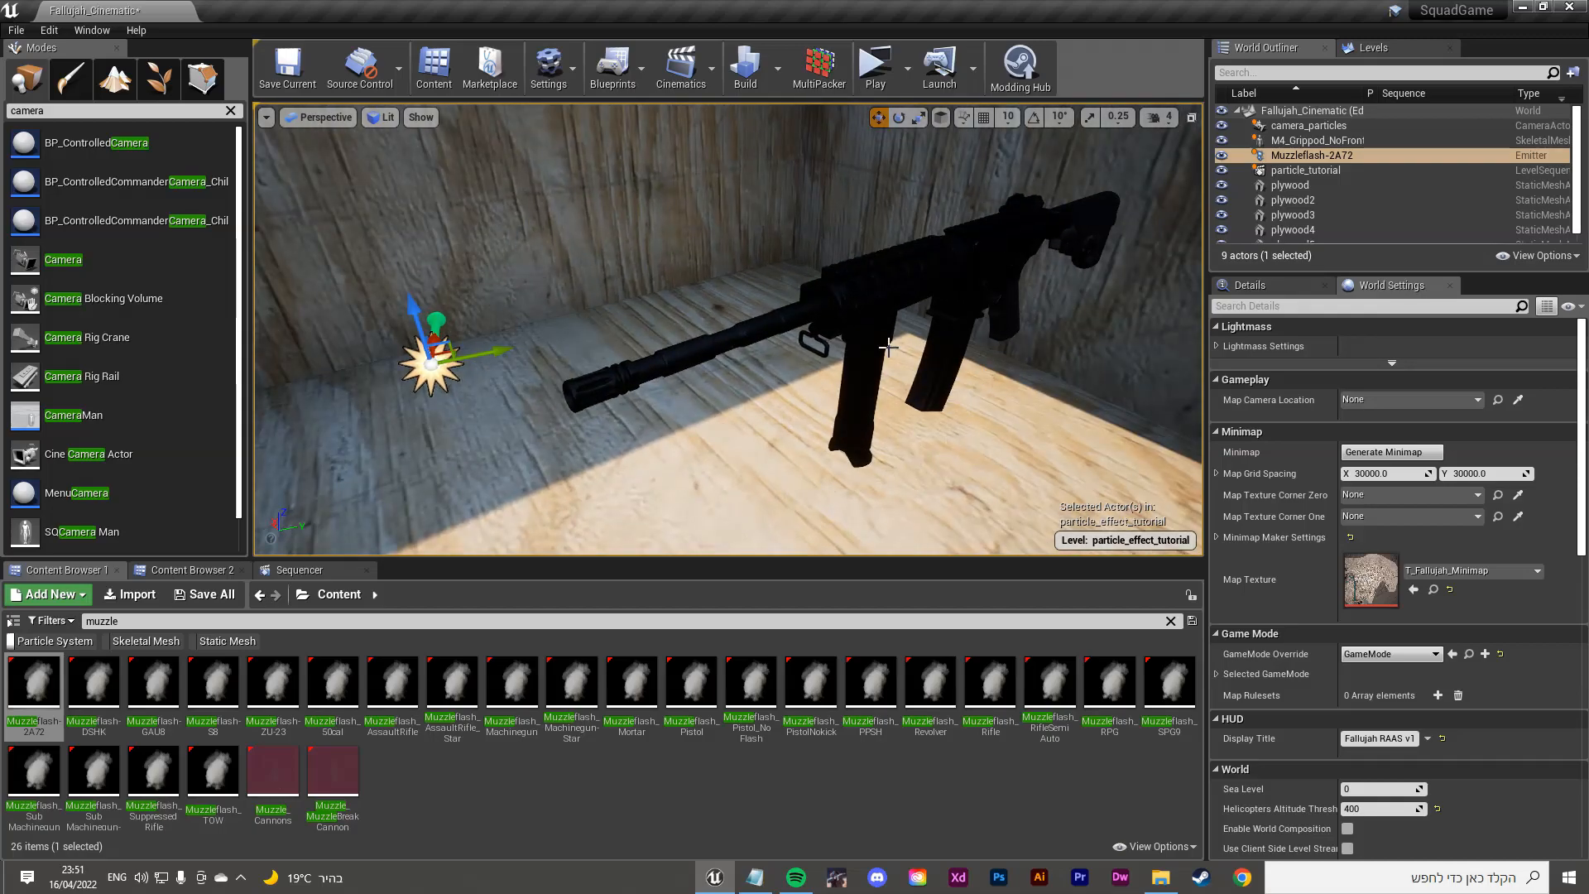
pyautogui.moveTo(442, 357); pyautogui.dragTo(569, 296)
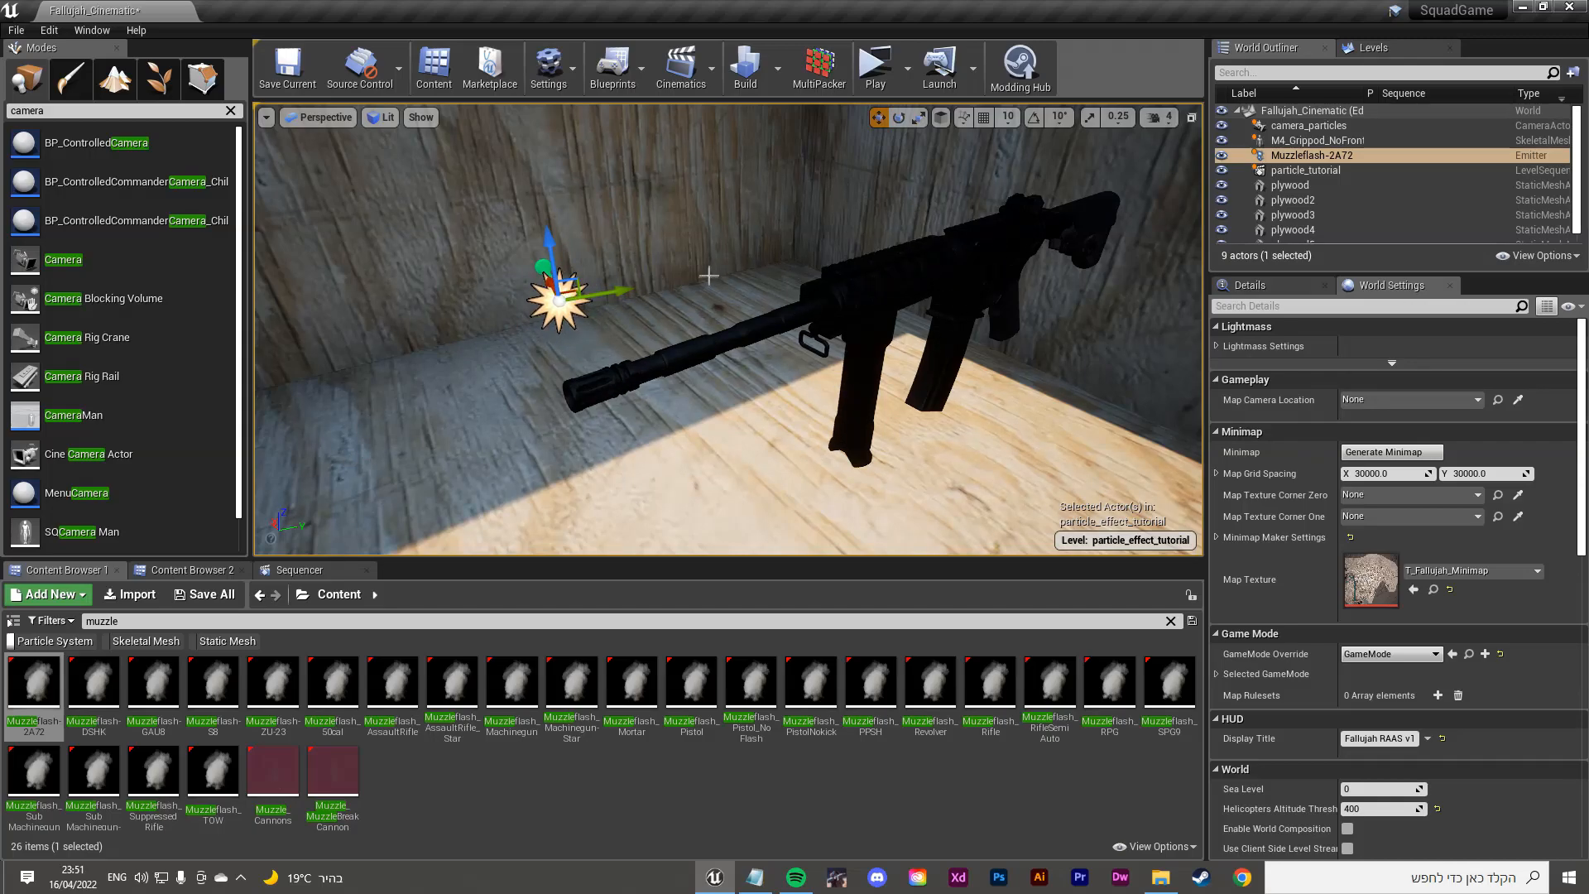
# Step: In World Outliner, attach Muzzleflash-2A72 to the M4 rifle at its Muzzle socket
pyautogui.click(1322, 155)
pyautogui.click(1539, 256)
pyautogui.click(1546, 260)
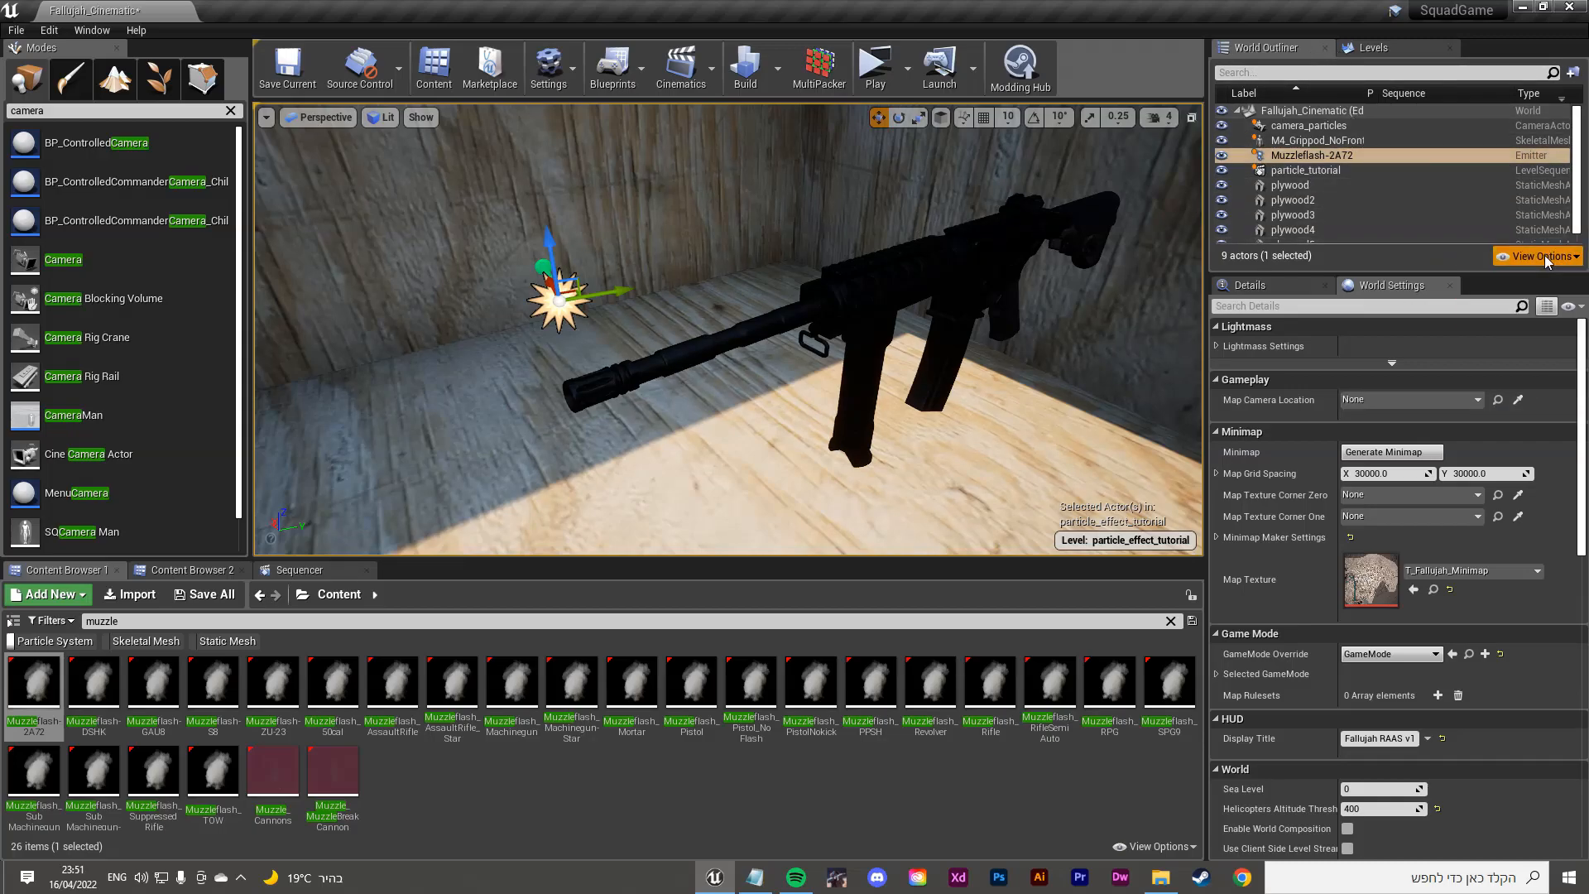
pyautogui.click(1293, 162)
pyautogui.moveTo(1293, 162); pyautogui.dragTo(1290, 148)
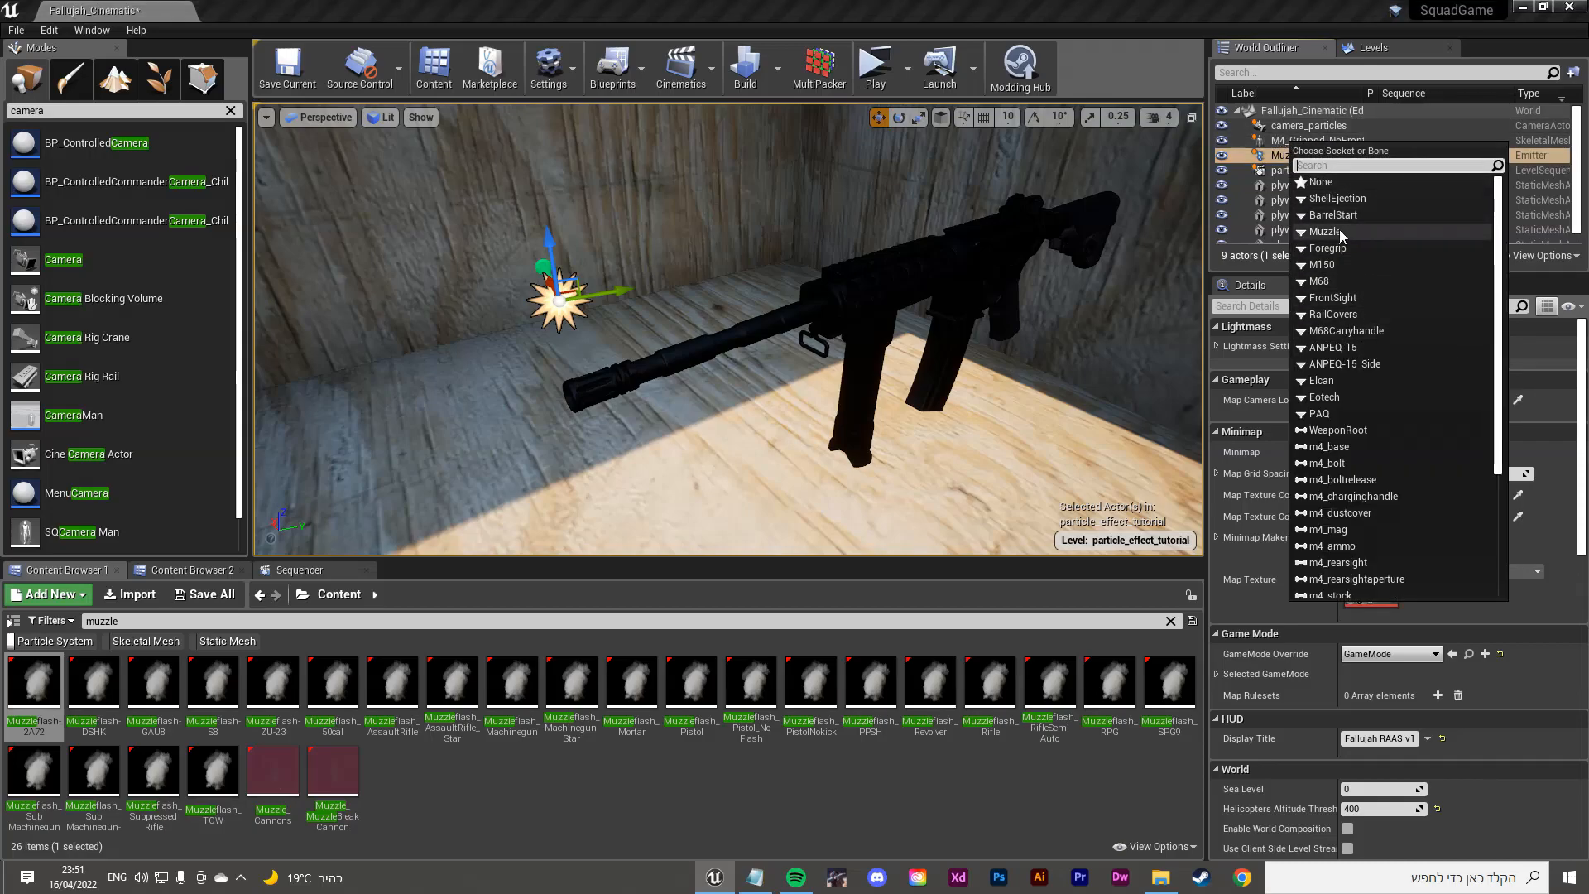
pyautogui.click(1362, 232)
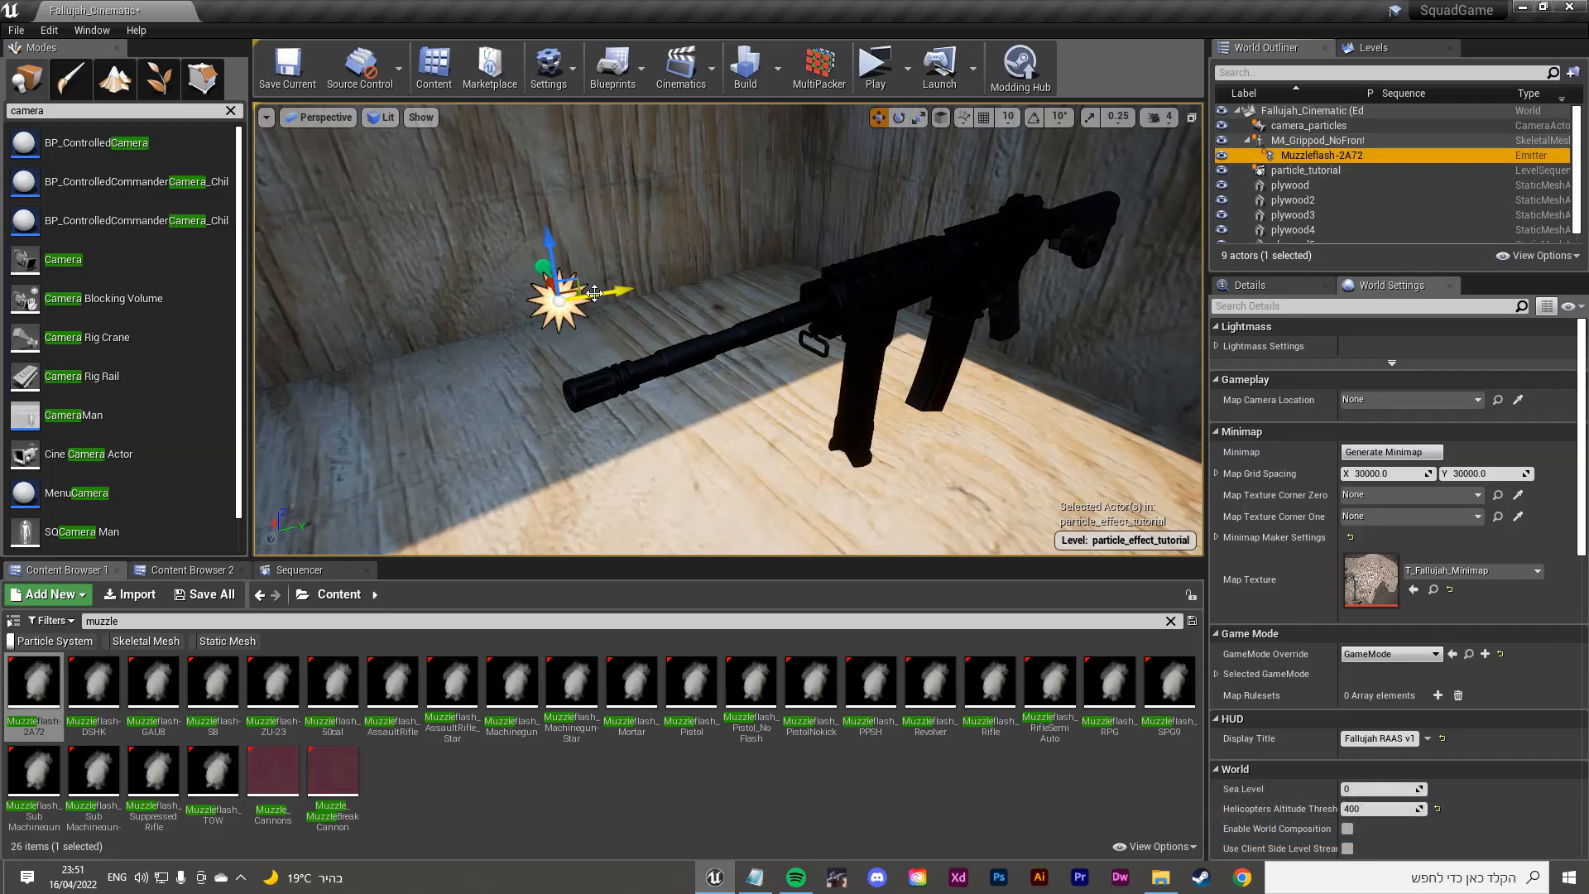
# Step: Undo the accidental rifle move and reselect the muzzle-flash emitter
pyautogui.click(919, 266)
pyautogui.moveTo(918, 299); pyautogui.dragTo(847, 272)
pyautogui.hotkey('ctrl', 'z')
pyautogui.click(556, 296)
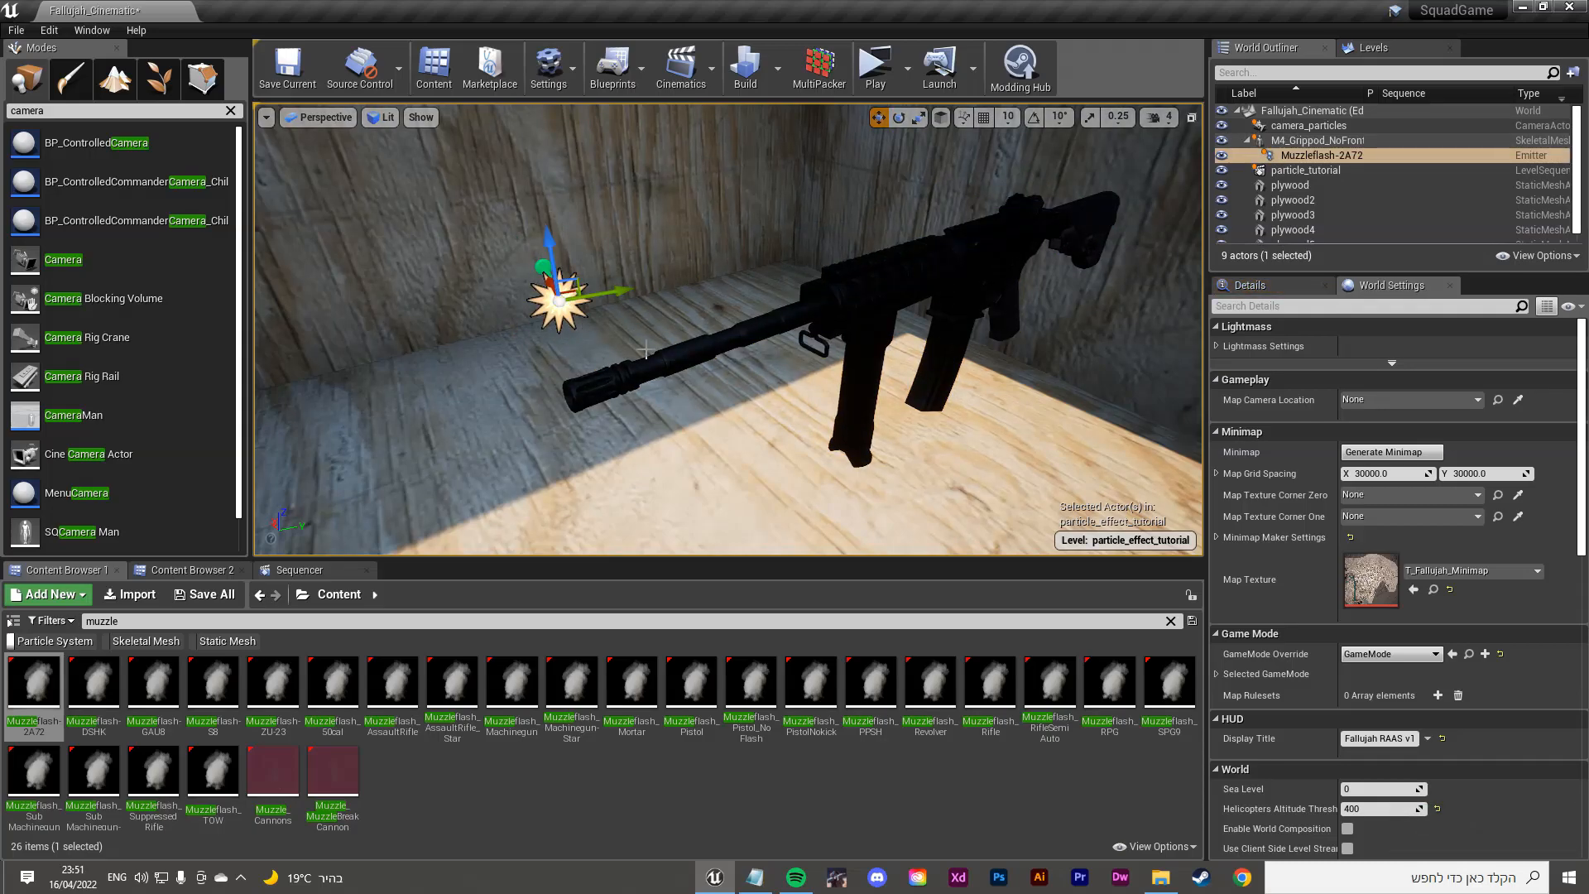
# Step: Reset the emitter's location in Details so it sits at the Muzzle socket
pyautogui.click(1249, 284)
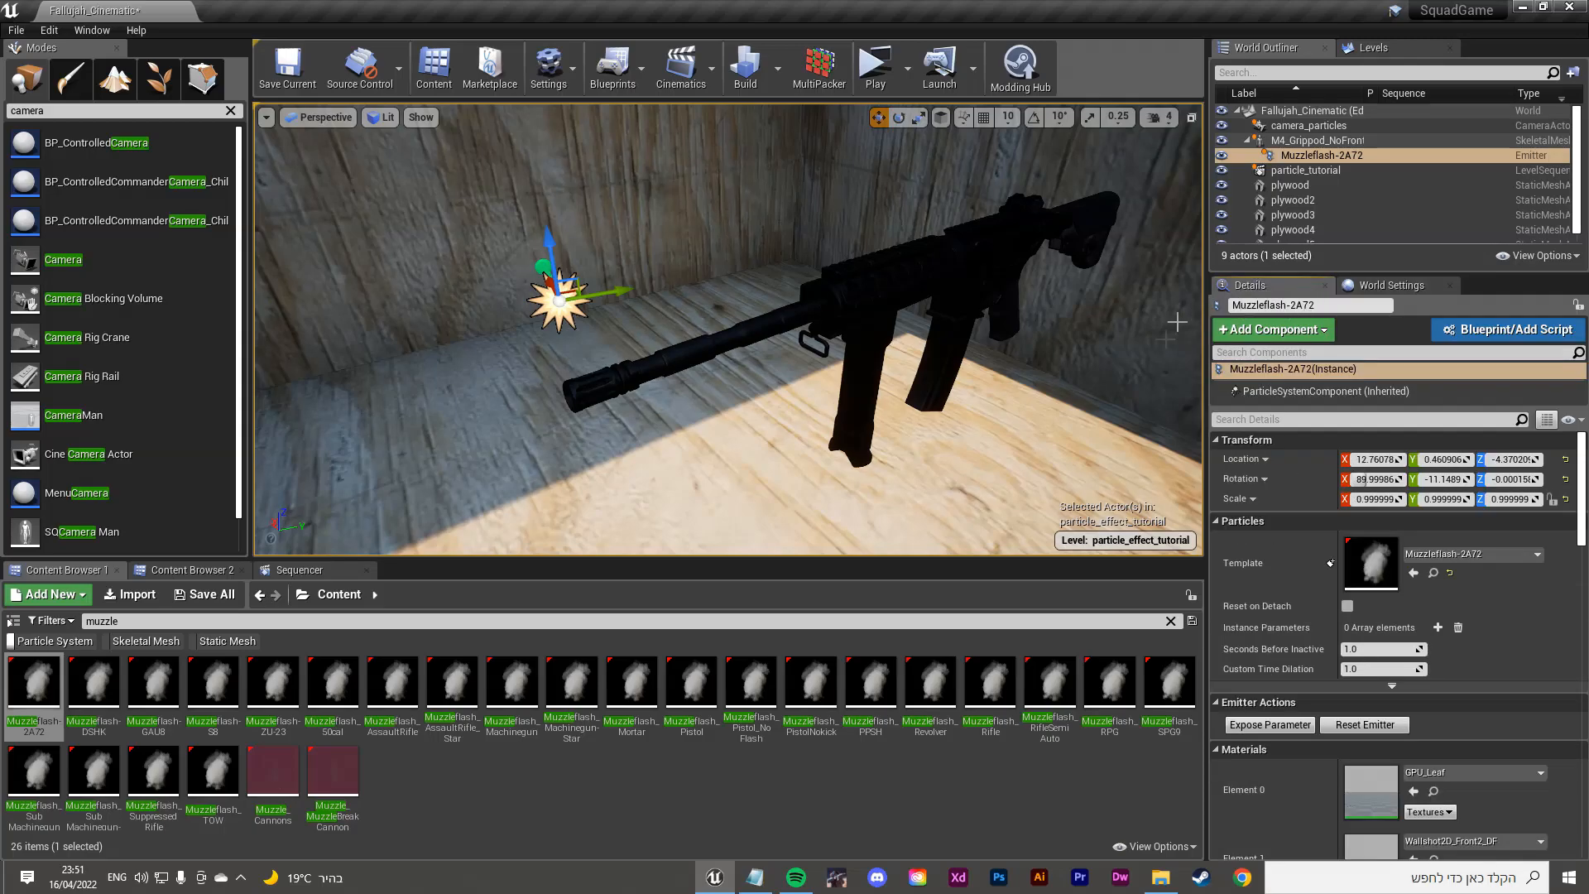
pyautogui.scroll(-8, 1334, 589)
pyautogui.scroll(8, 1380, 572)
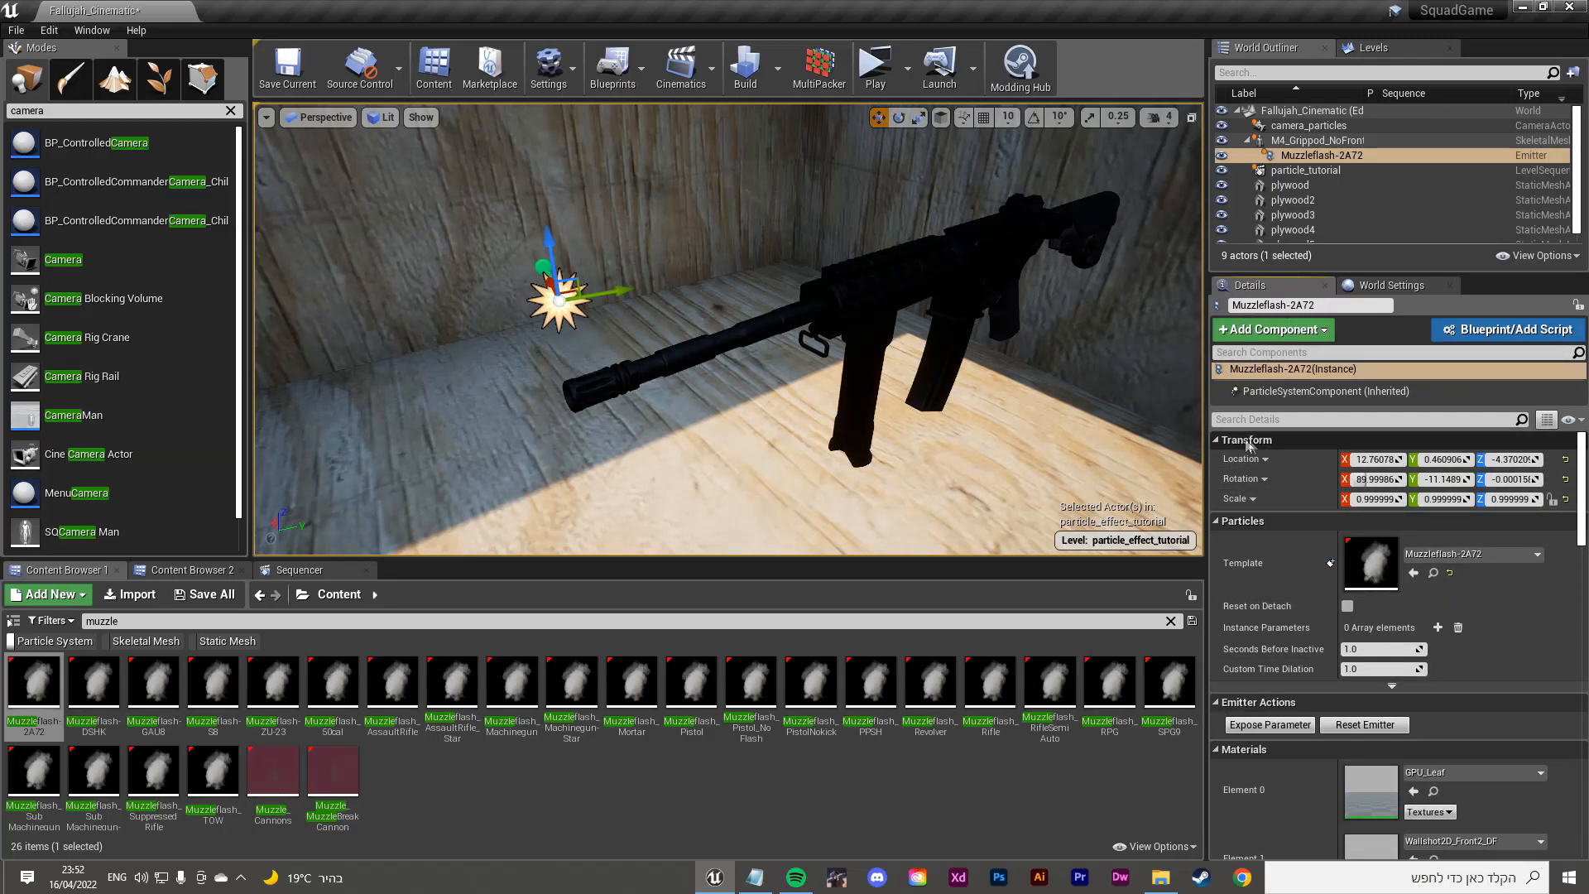
pyautogui.click(1565, 461)
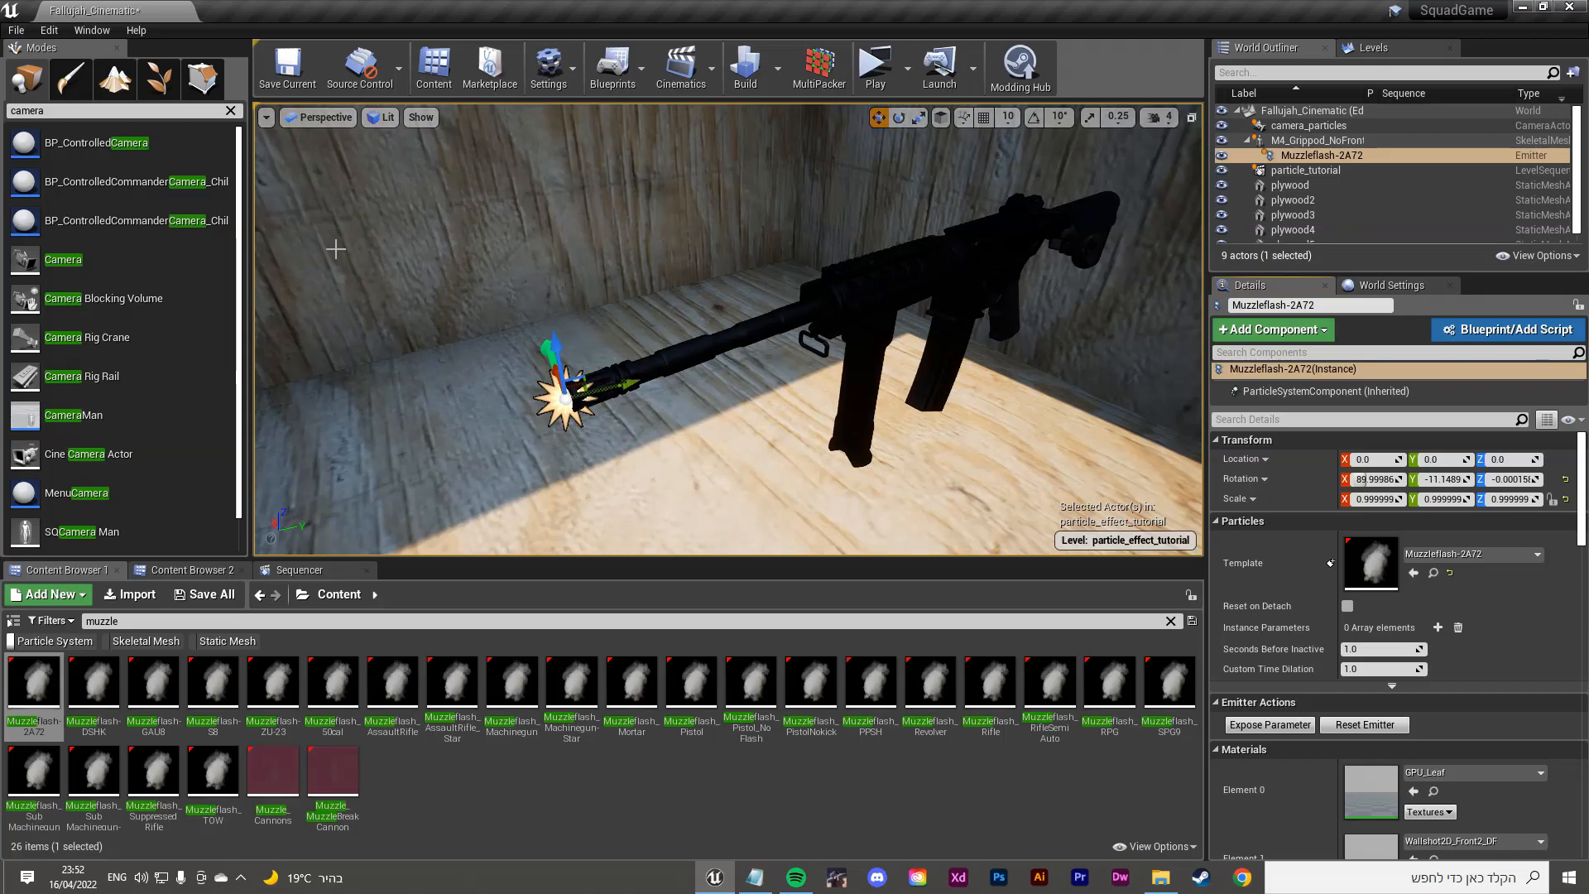
# Step: Orbit to the rifle's side and rotate the emitter toward the barrel with the rotate gizmo
pyautogui.moveTo(819, 326); pyautogui.dragTo(778, 326, button='right')
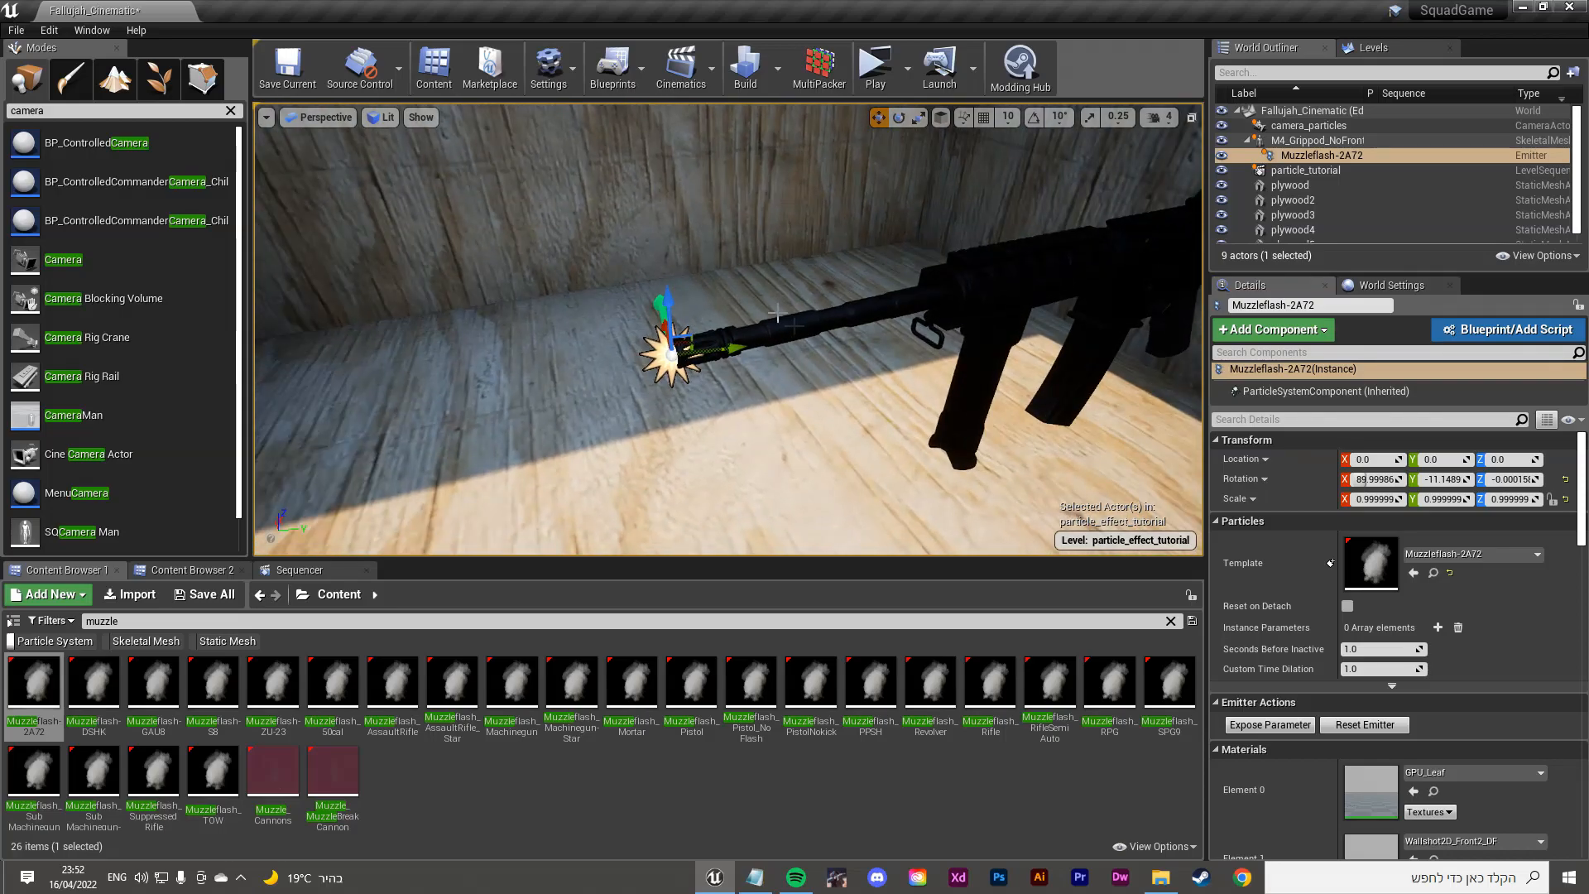
pyautogui.moveTo(713, 299); pyautogui.dragTo(836, 304, button='right')
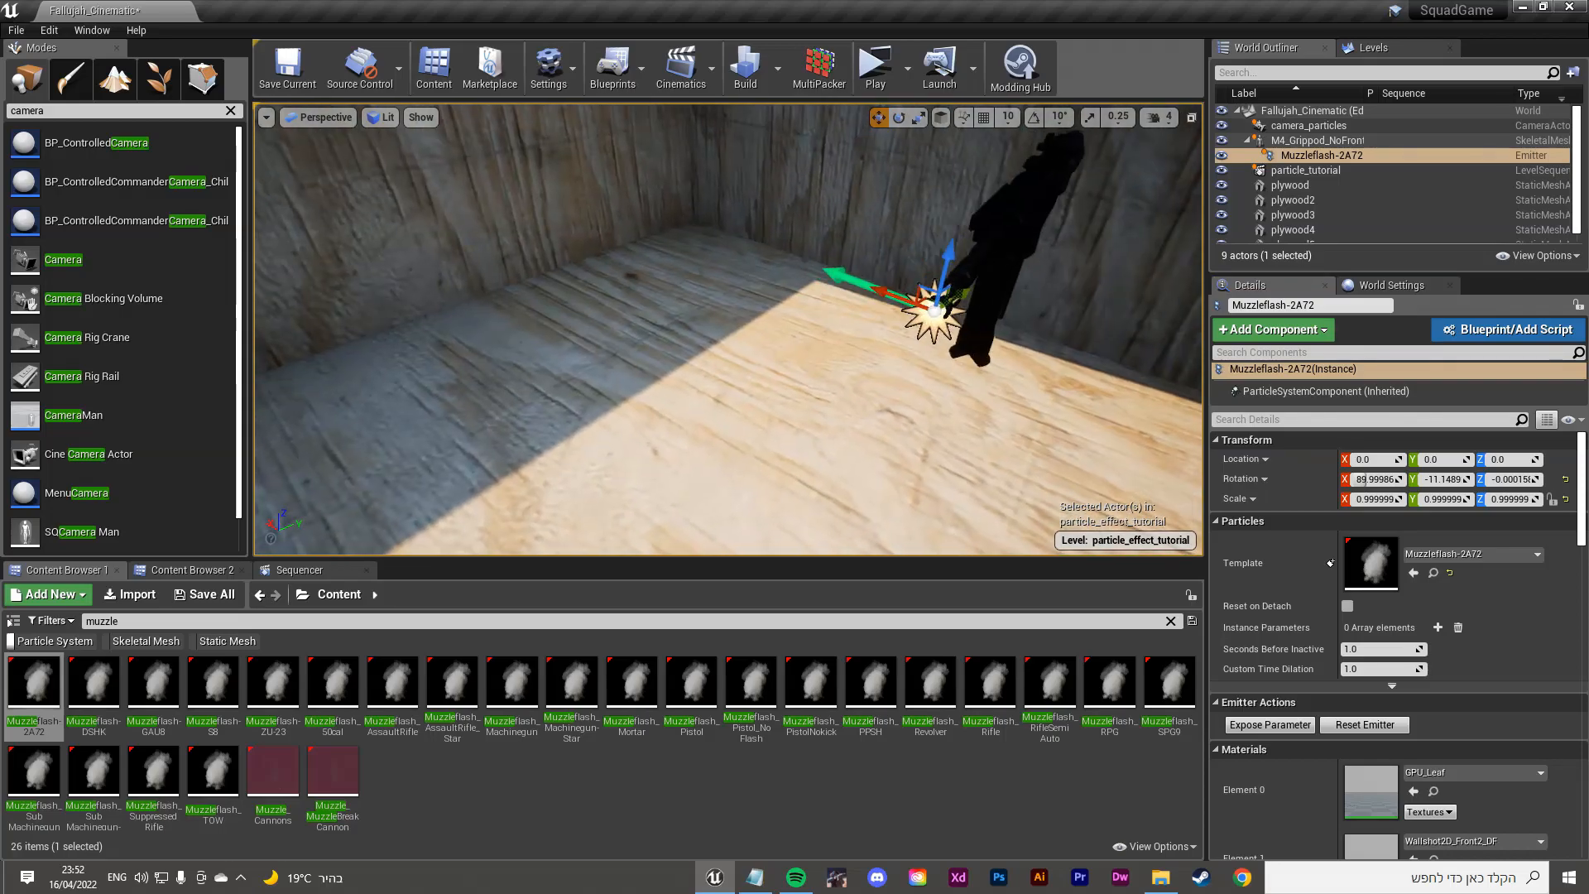
pyautogui.moveTo(908, 262); pyautogui.dragTo(930, 344, button='right')
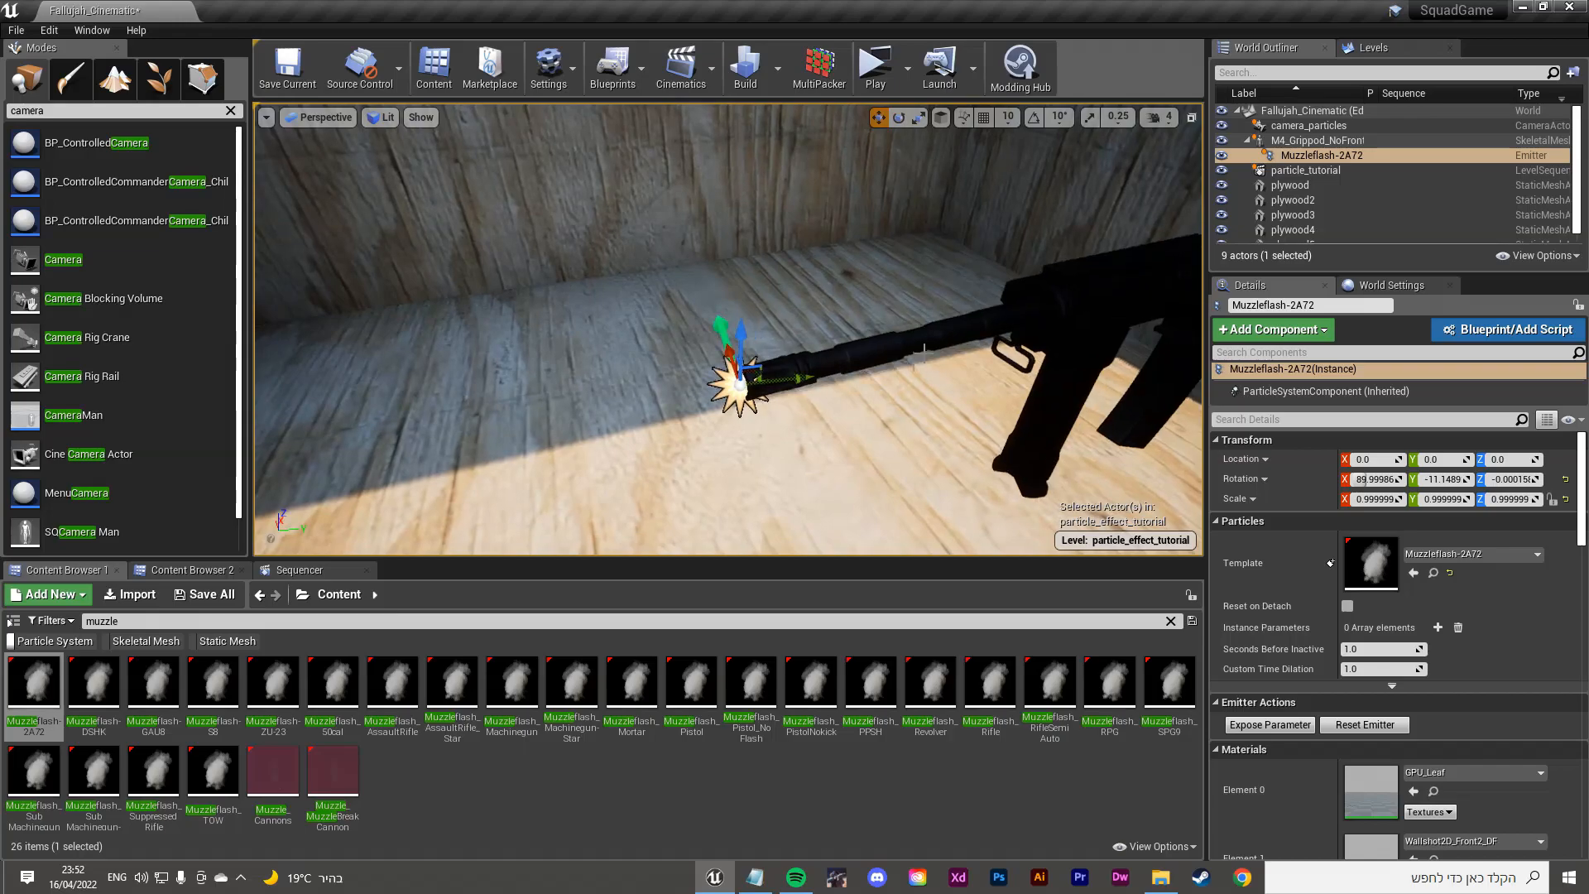
pyautogui.press('e')
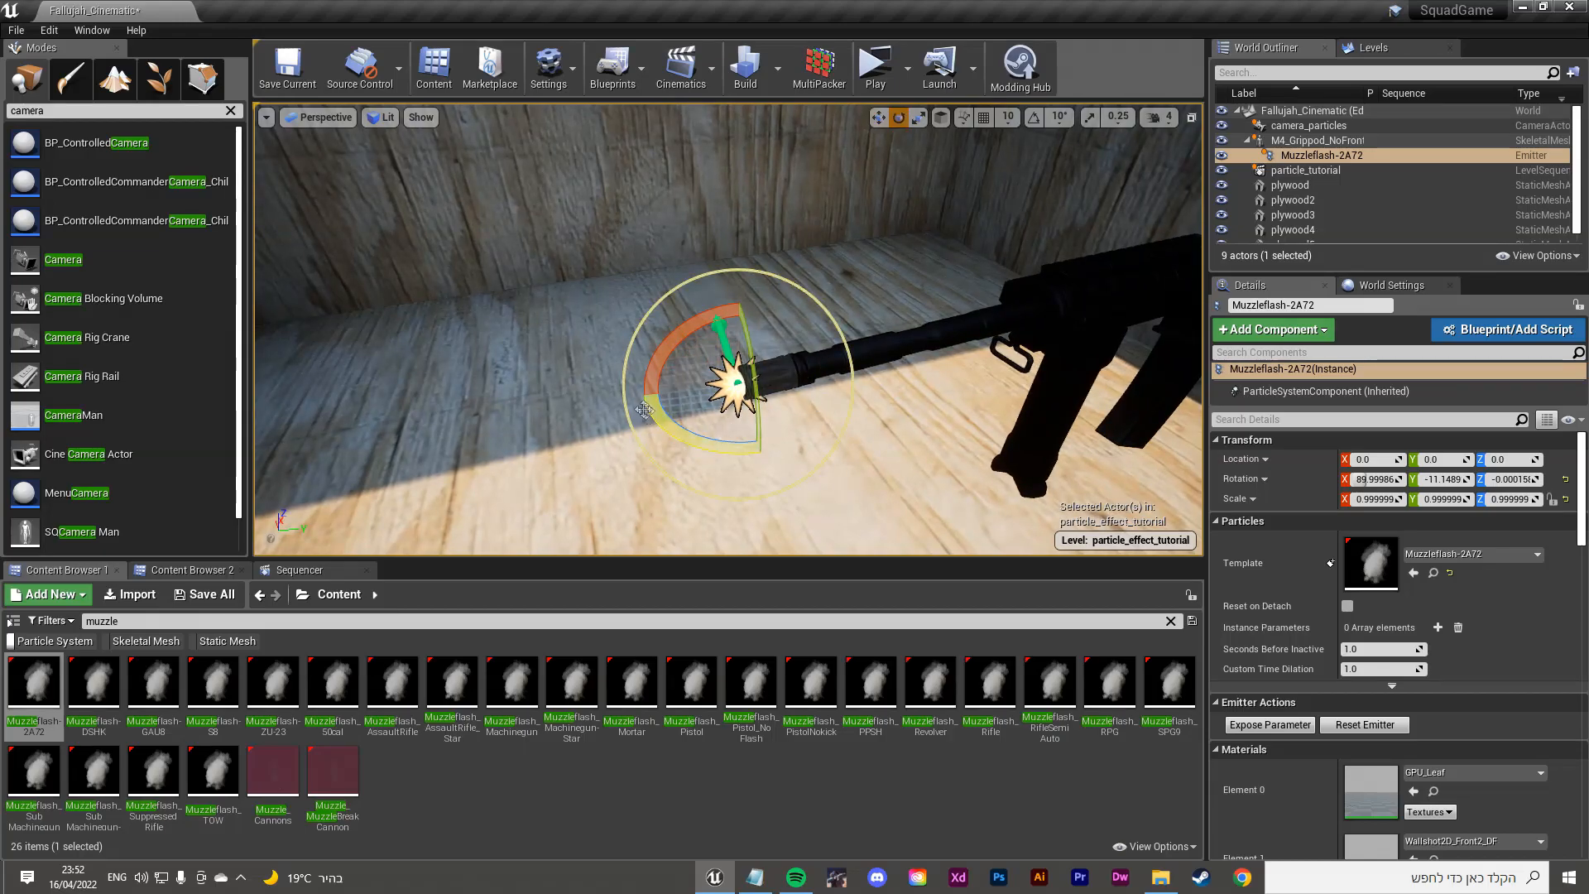
pyautogui.moveTo(647, 404)
pyautogui.mouseDown()
pyautogui.moveTo(653, 465)
pyautogui.moveTo(661, 419)
pyautogui.mouseUp()
# Step: Turn the emitter to point straight out of the barrel and move the view closer
pyautogui.moveTo(872, 237); pyautogui.dragTo(833, 234, button='right')
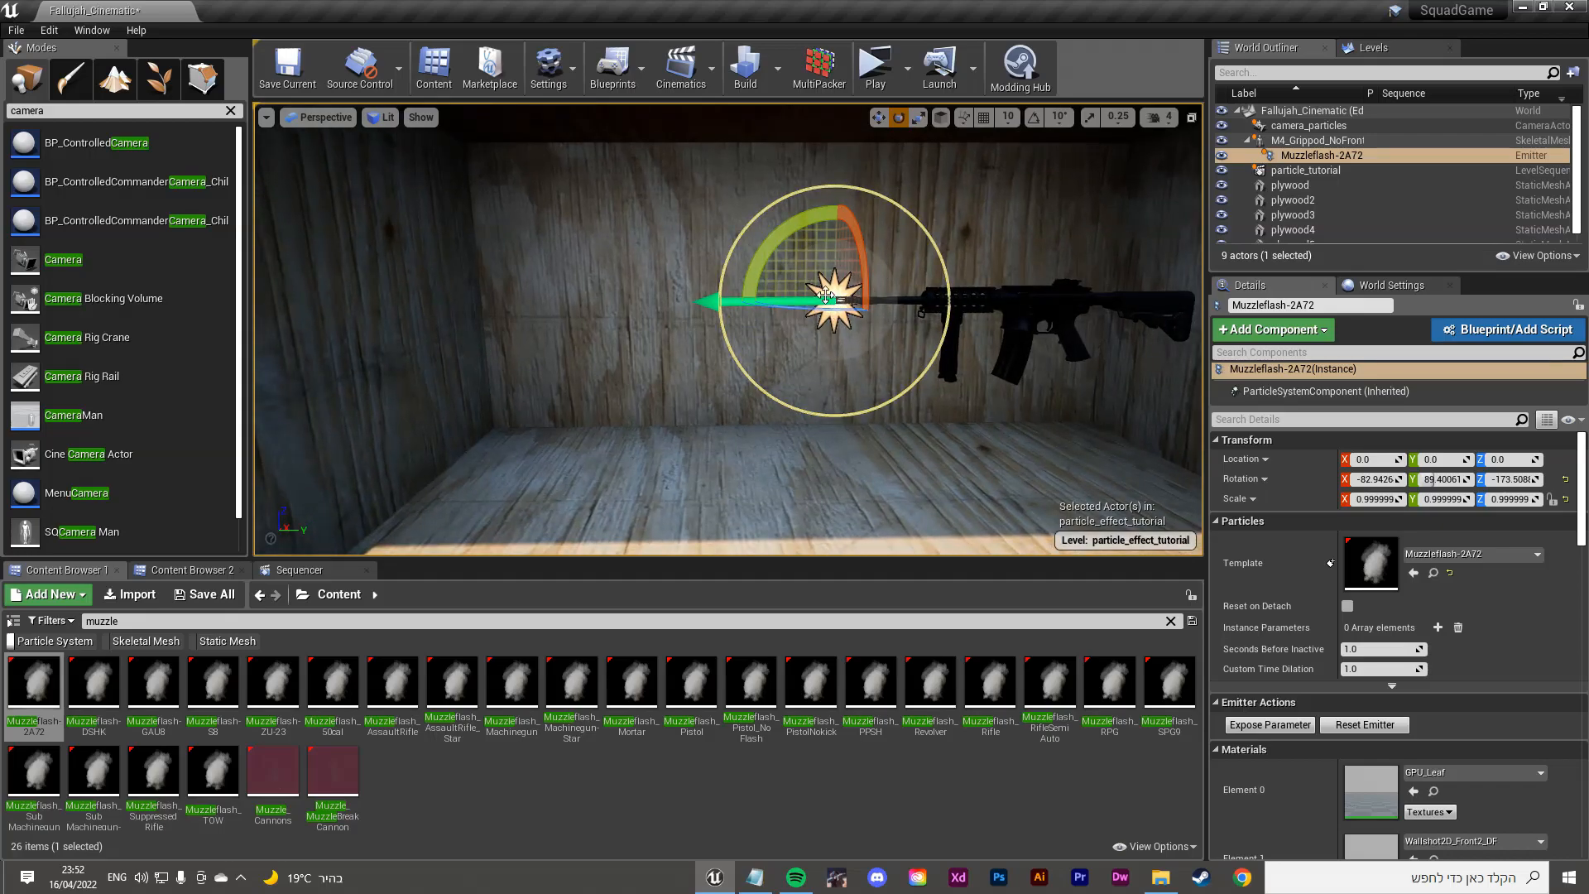
pyautogui.moveTo(623, 276); pyautogui.dragTo(639, 285, button='right')
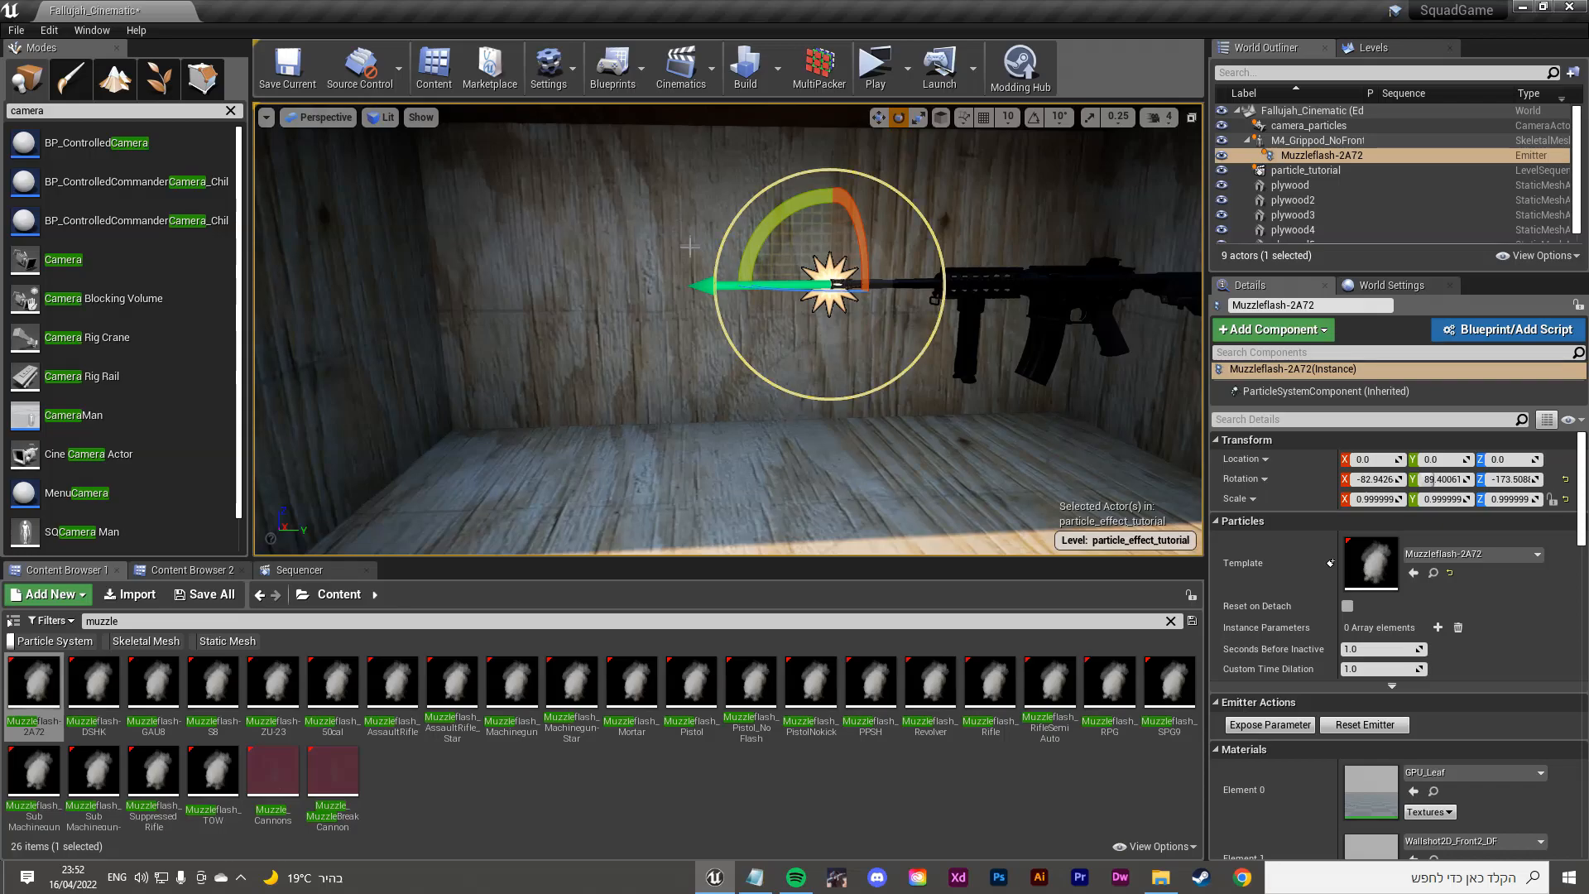
pyautogui.moveTo(685, 242); pyautogui.dragTo(680, 230, button='right')
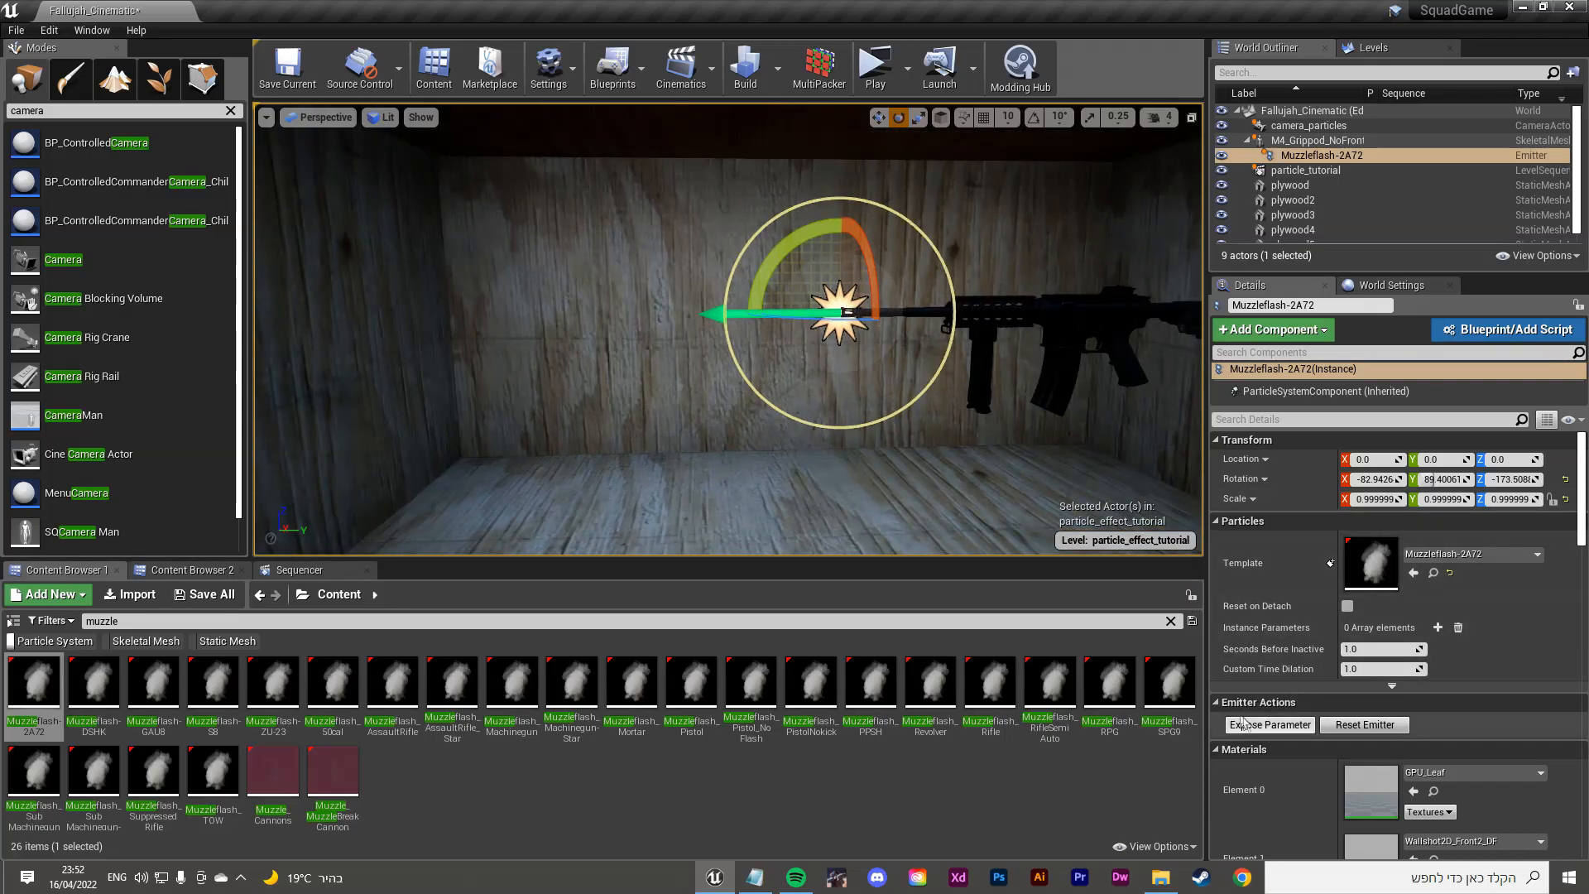
# Step: Replay the muzzle flash repeatedly with Reset Emitter to preview it
pyautogui.click(1380, 727)
pyautogui.click(1379, 728)
pyautogui.click(1380, 727)
pyautogui.click(1380, 727)
pyautogui.click(1380, 728)
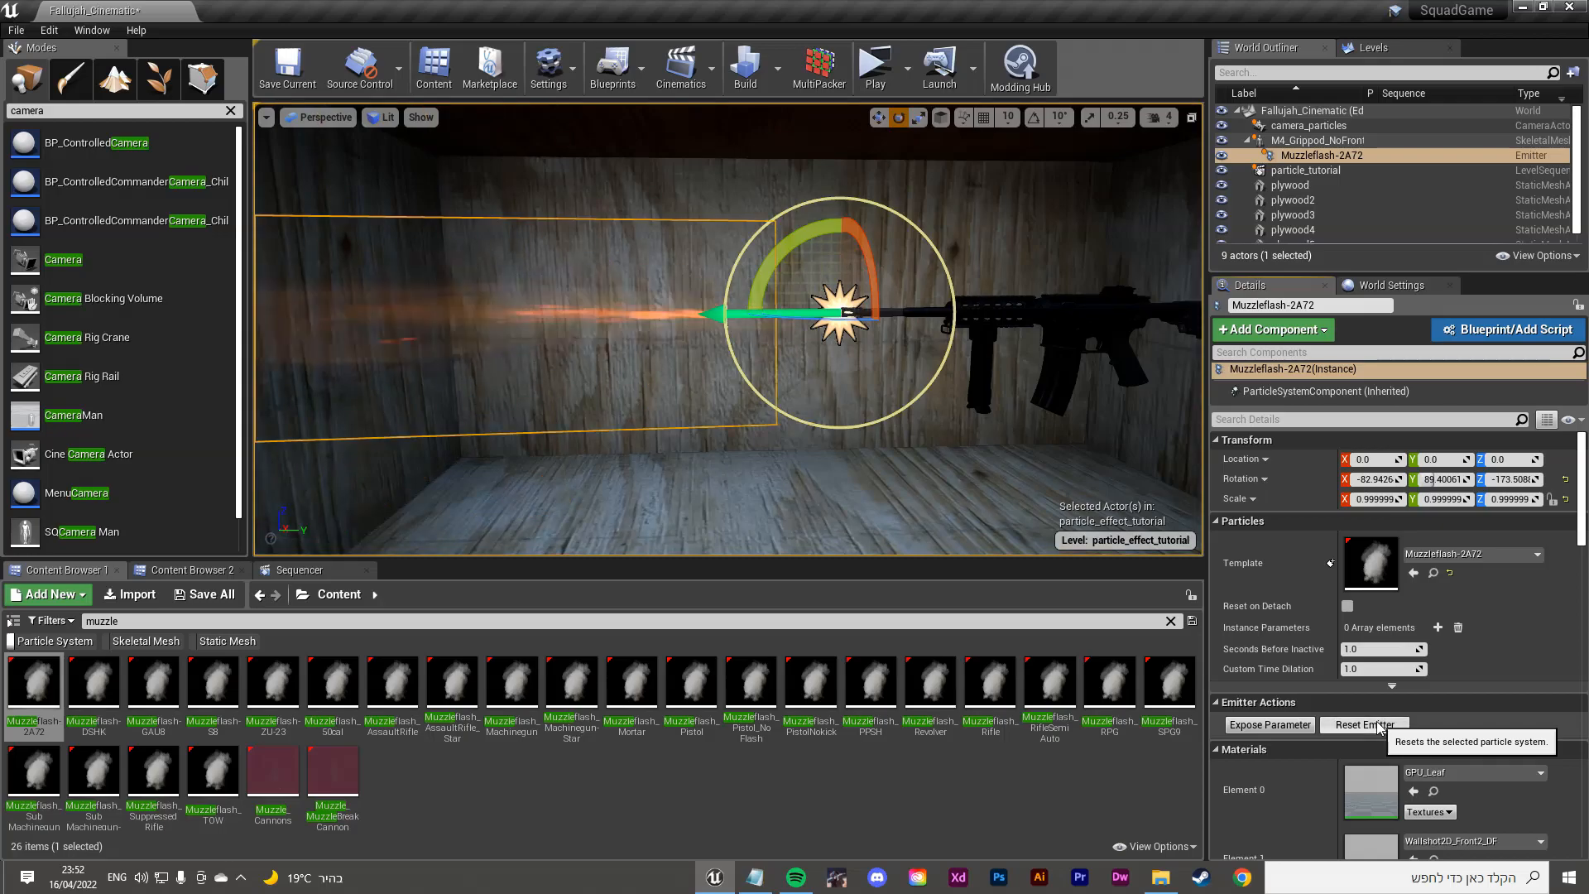
pyautogui.click(1379, 727)
pyautogui.click(1379, 728)
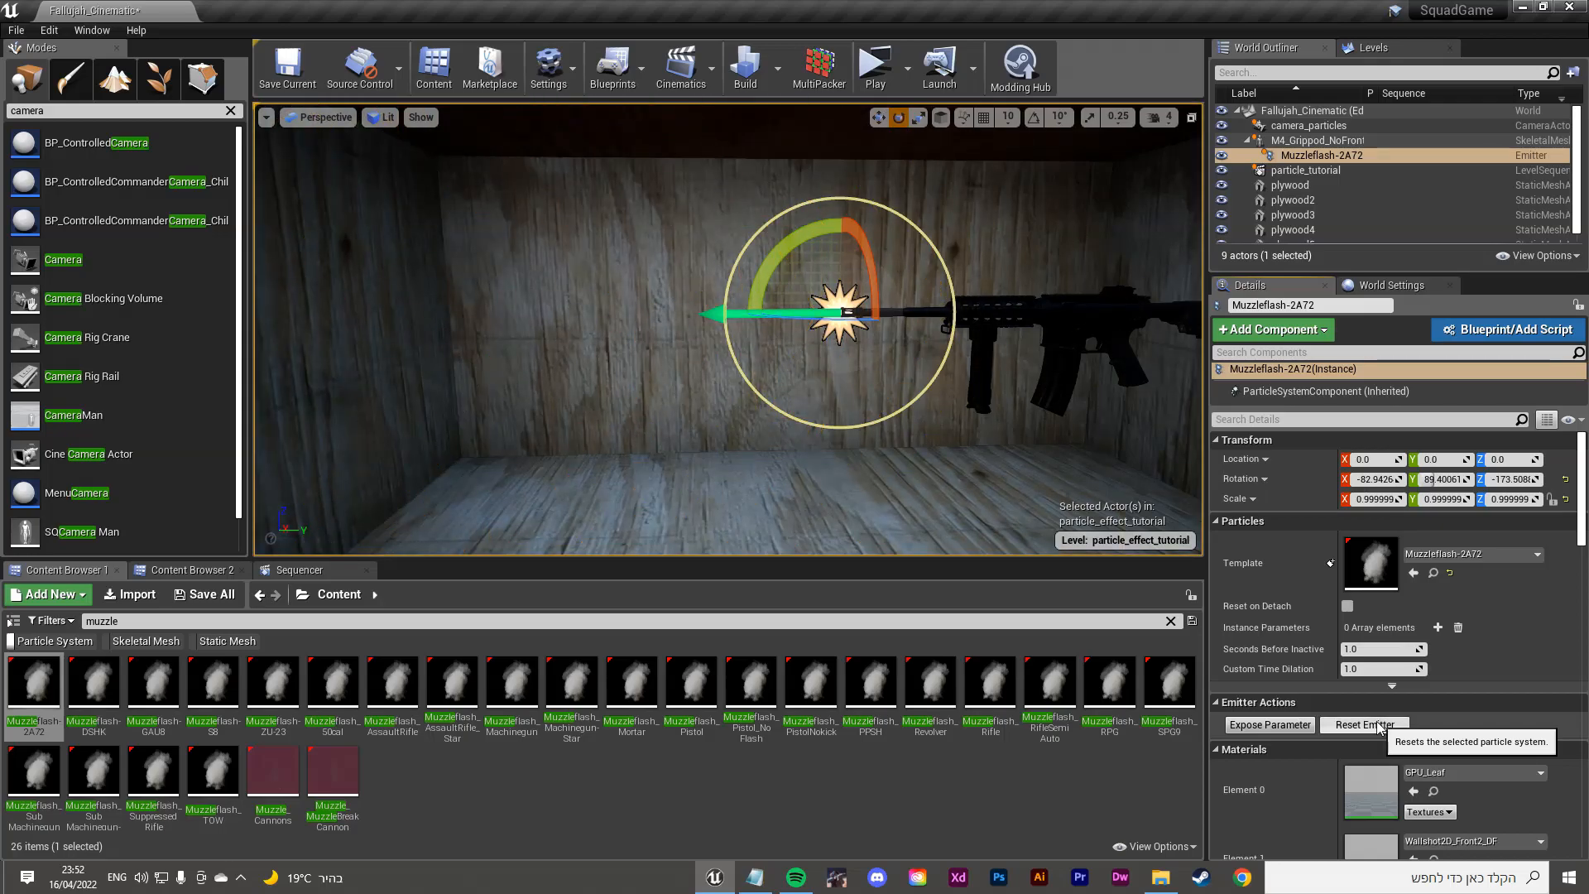
pyautogui.click(1379, 727)
pyautogui.click(1380, 727)
pyautogui.click(1379, 727)
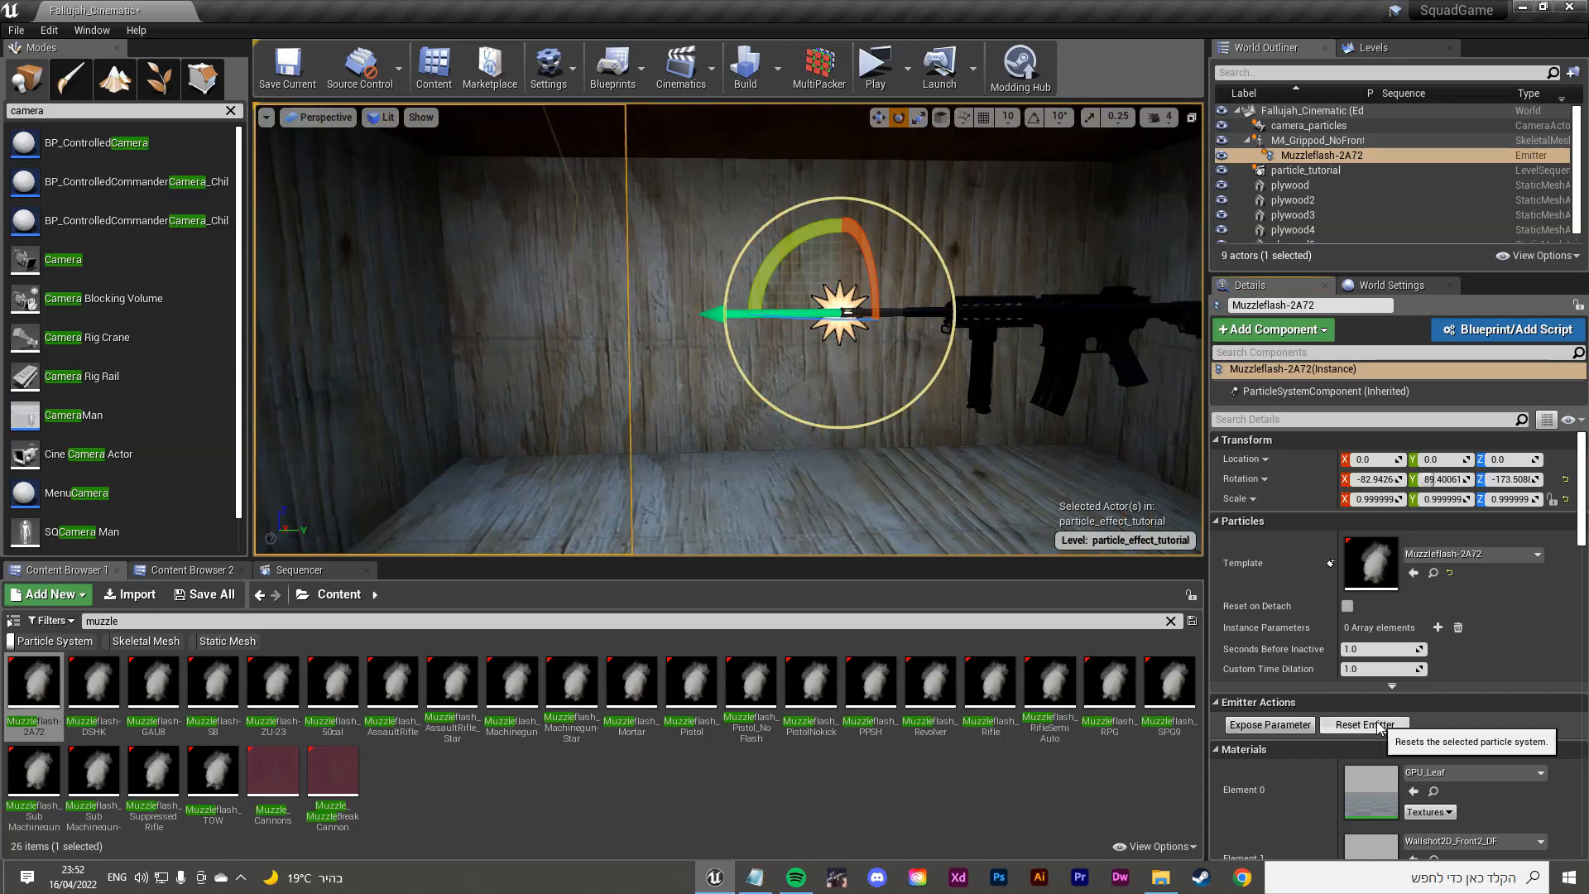
pyautogui.click(1379, 728)
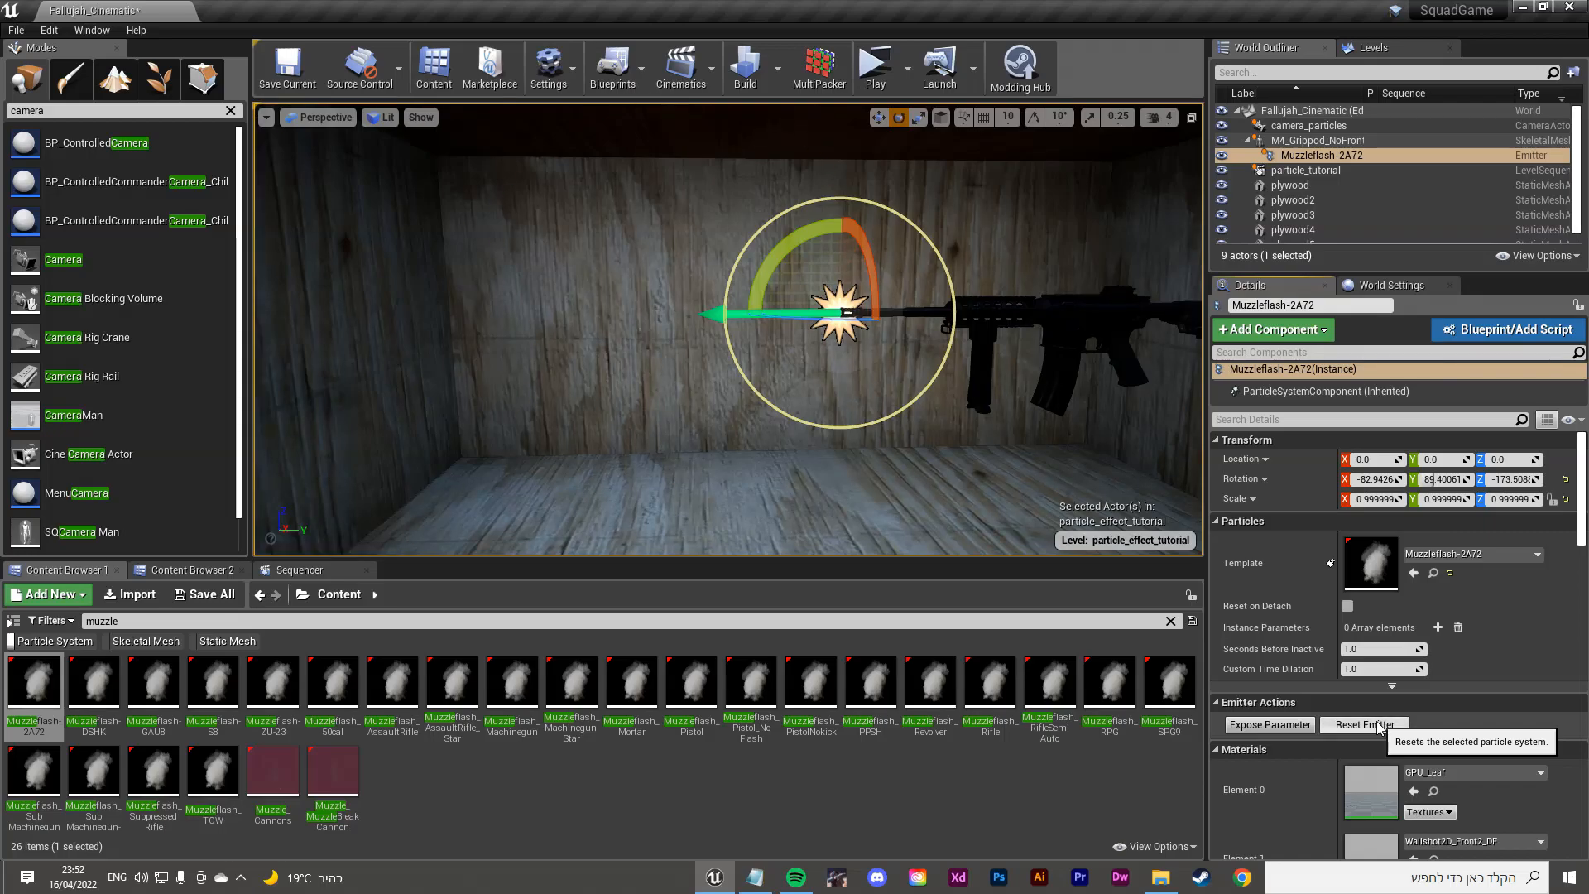
pyautogui.click(1378, 727)
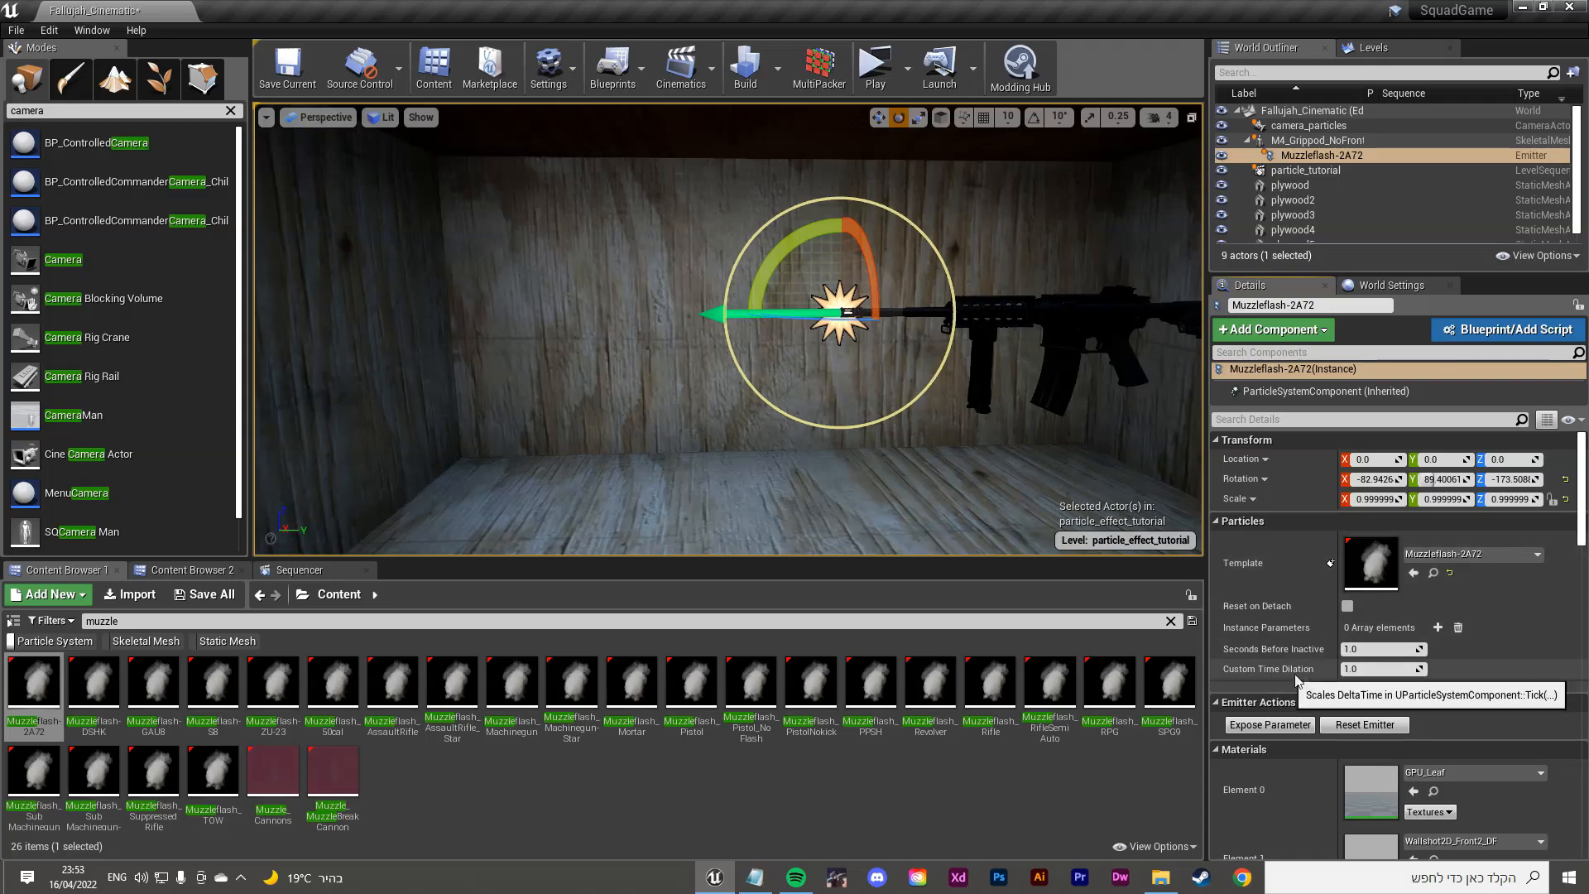
# Step: Set the emitter's Custom Time Dilation to 0.05
pyautogui.click(1376, 669)
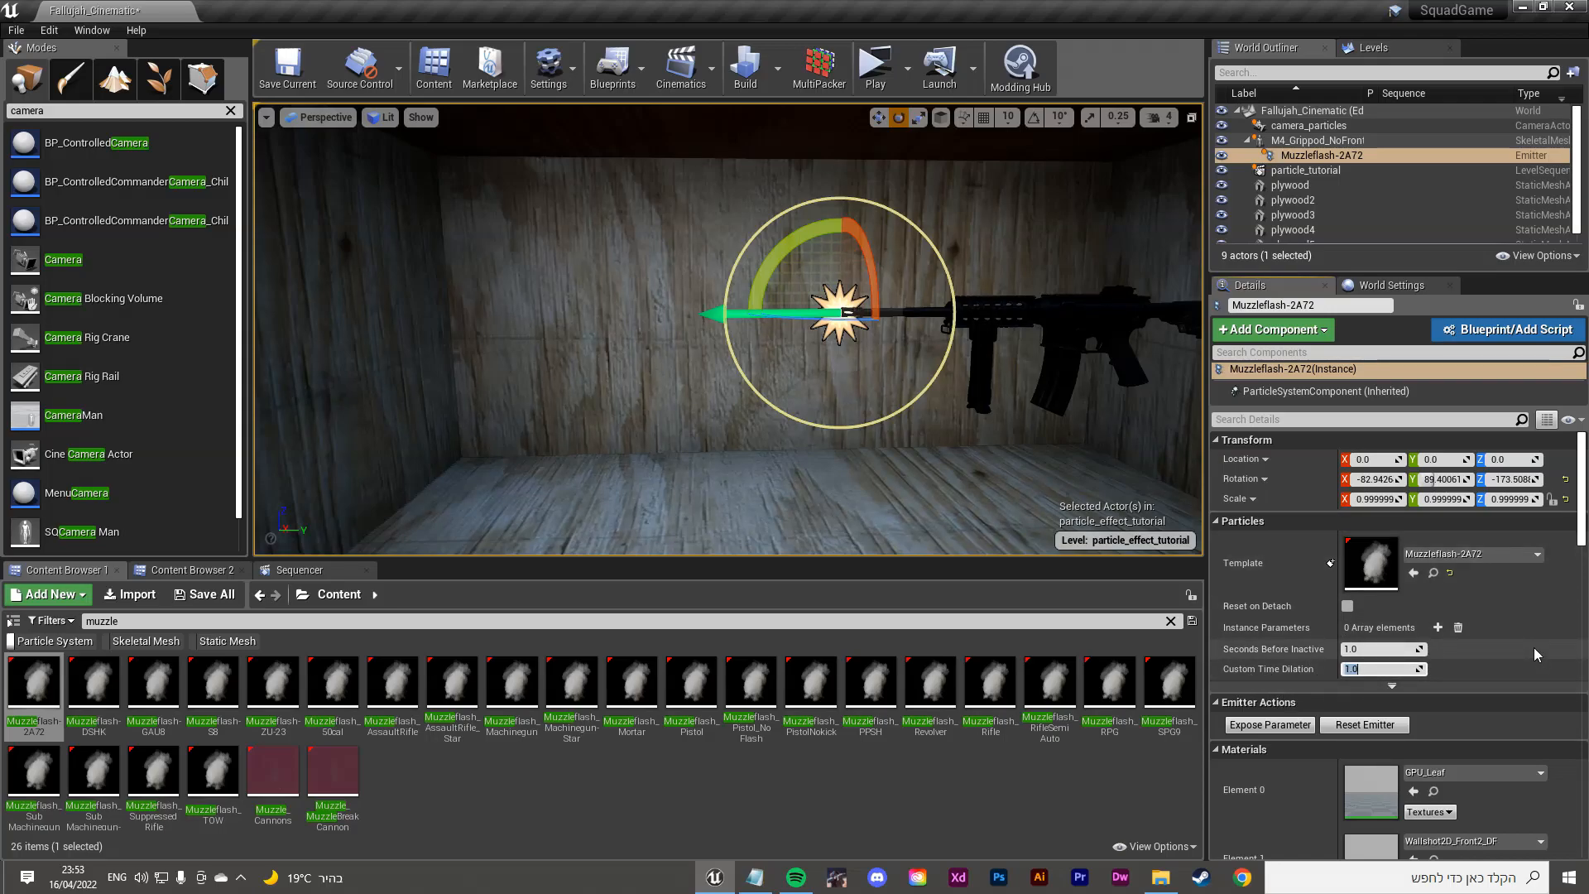
pyautogui.write('0.05')
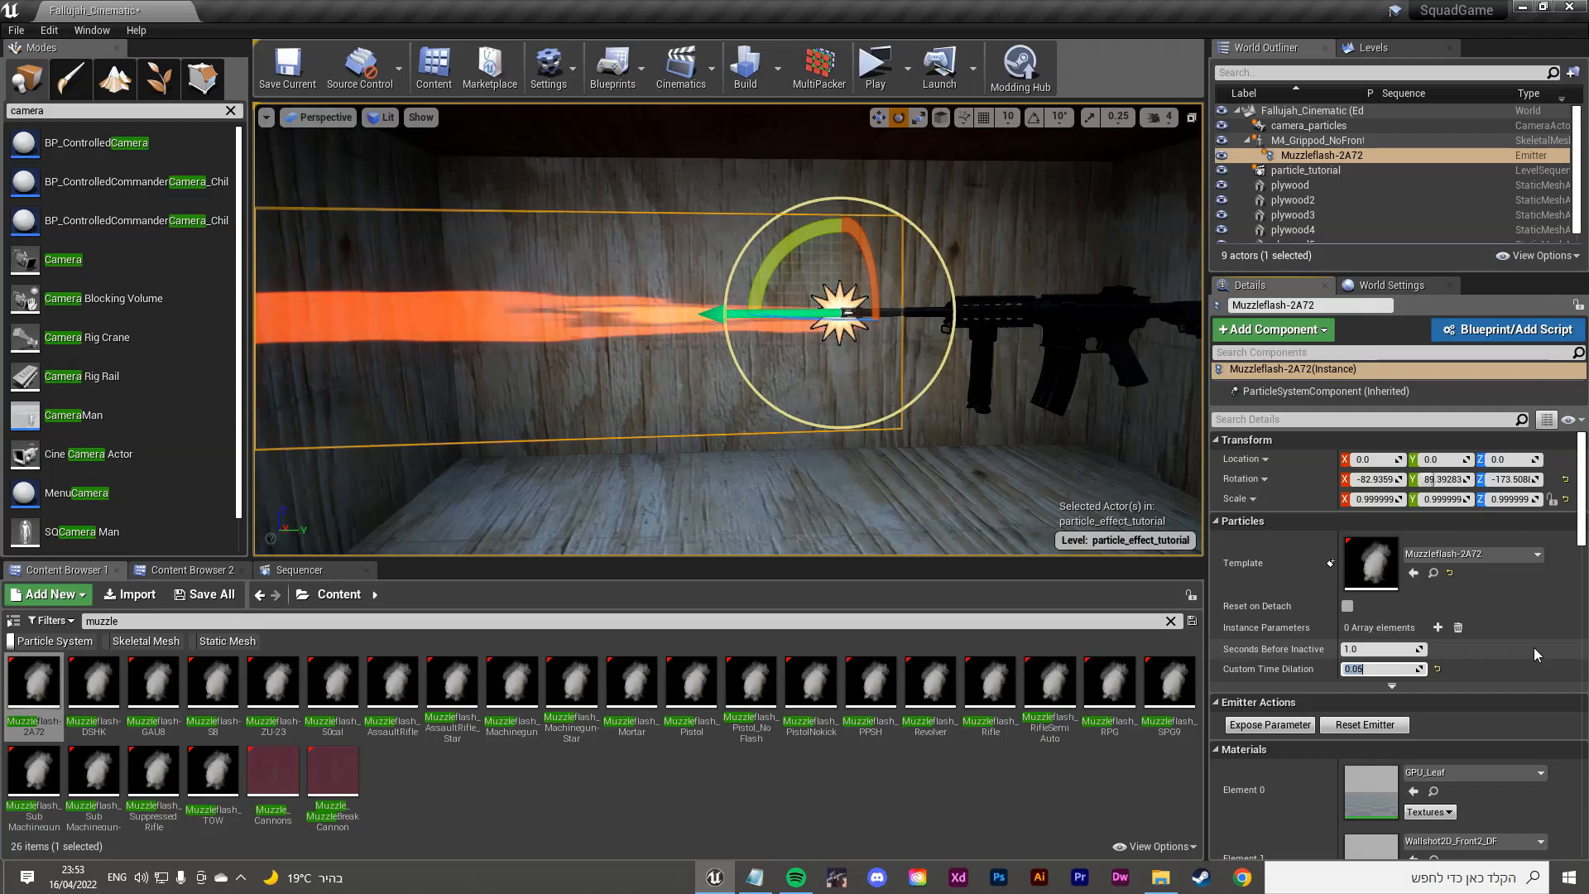
pyautogui.moveTo(831, 440)
pyautogui.mouseDown(button='right')
pyautogui.moveTo(738, 422)
pyautogui.moveTo(801, 439)
pyautogui.mouseUp(button='right')
# Step: Replay the slowed muzzle flash with Reset Emitter from slightly different angles
pyautogui.click(1382, 728)
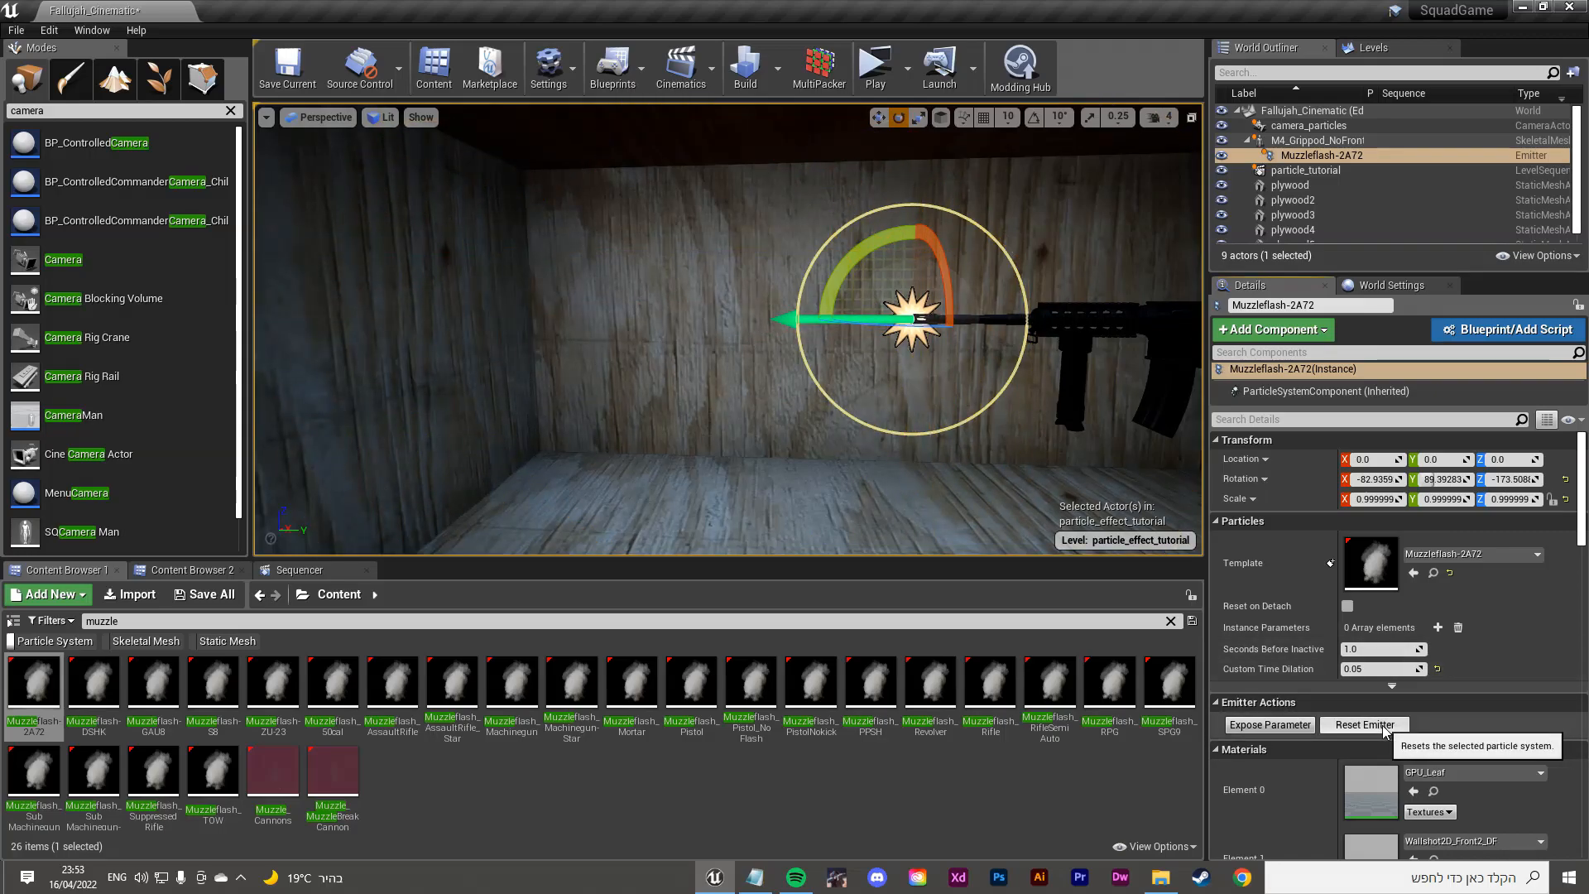
pyautogui.click(1364, 726)
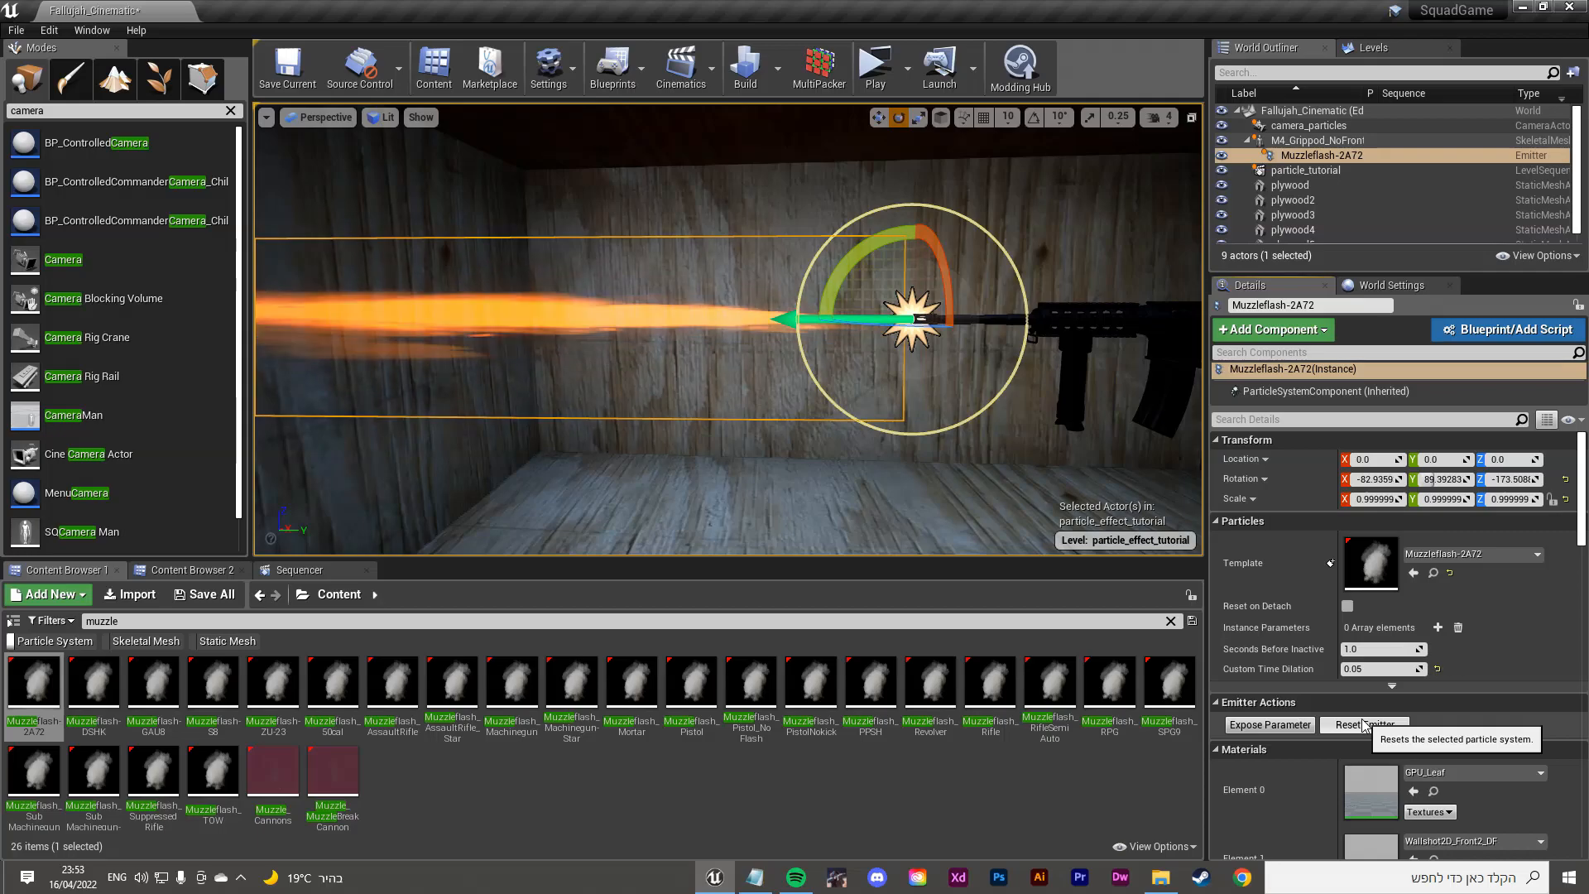
pyautogui.moveTo(869, 431); pyautogui.dragTo(898, 436, button='right')
pyautogui.click(1365, 725)
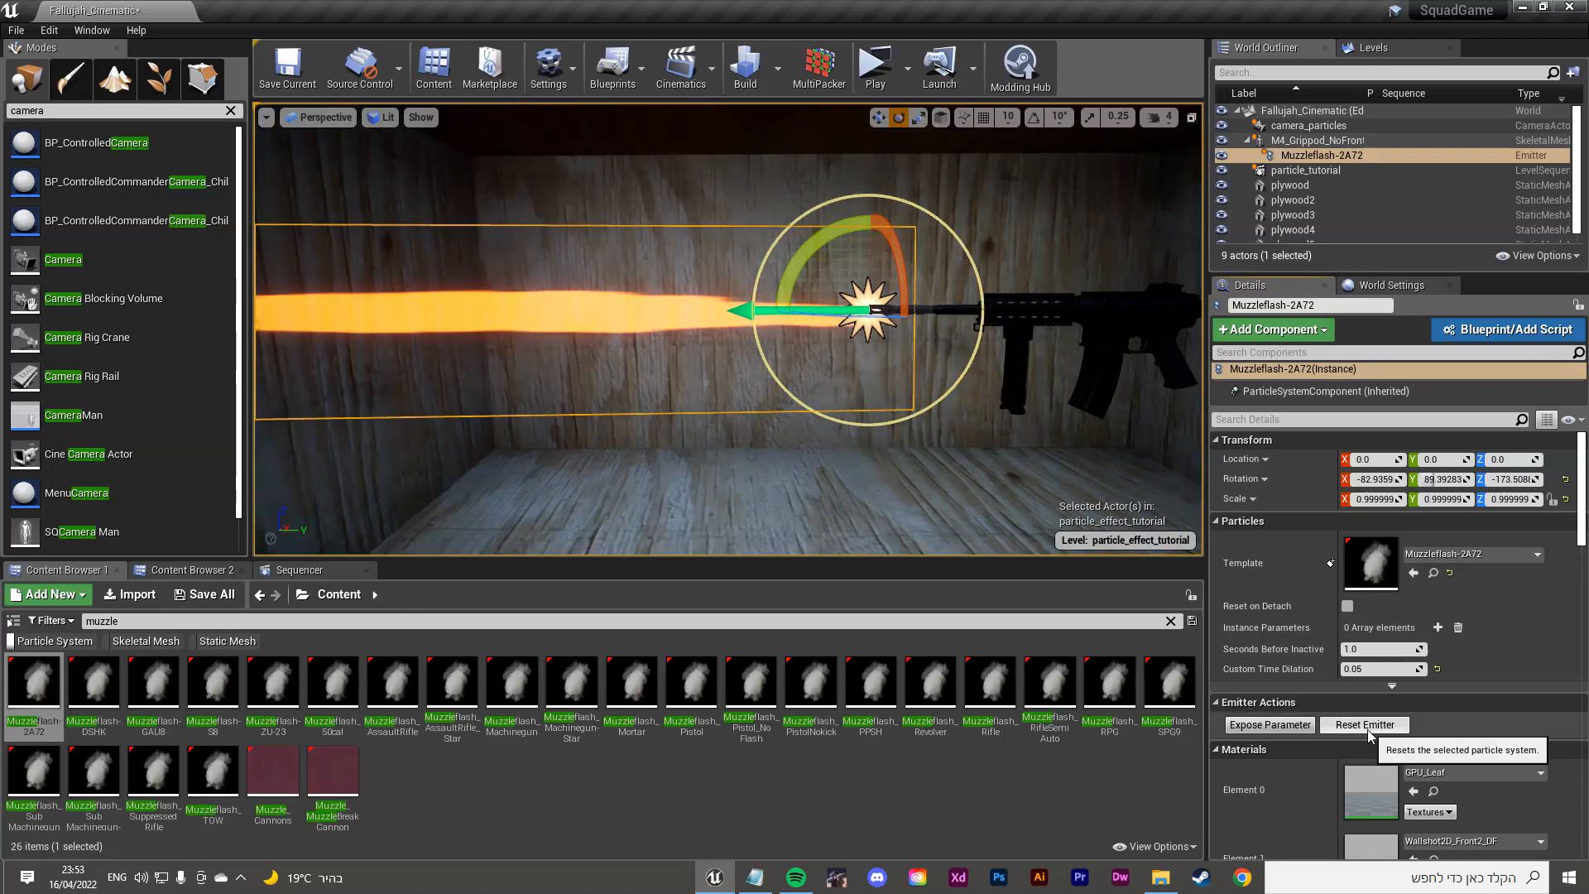
pyautogui.moveTo(633, 463); pyautogui.dragTo(605, 446, button='right')
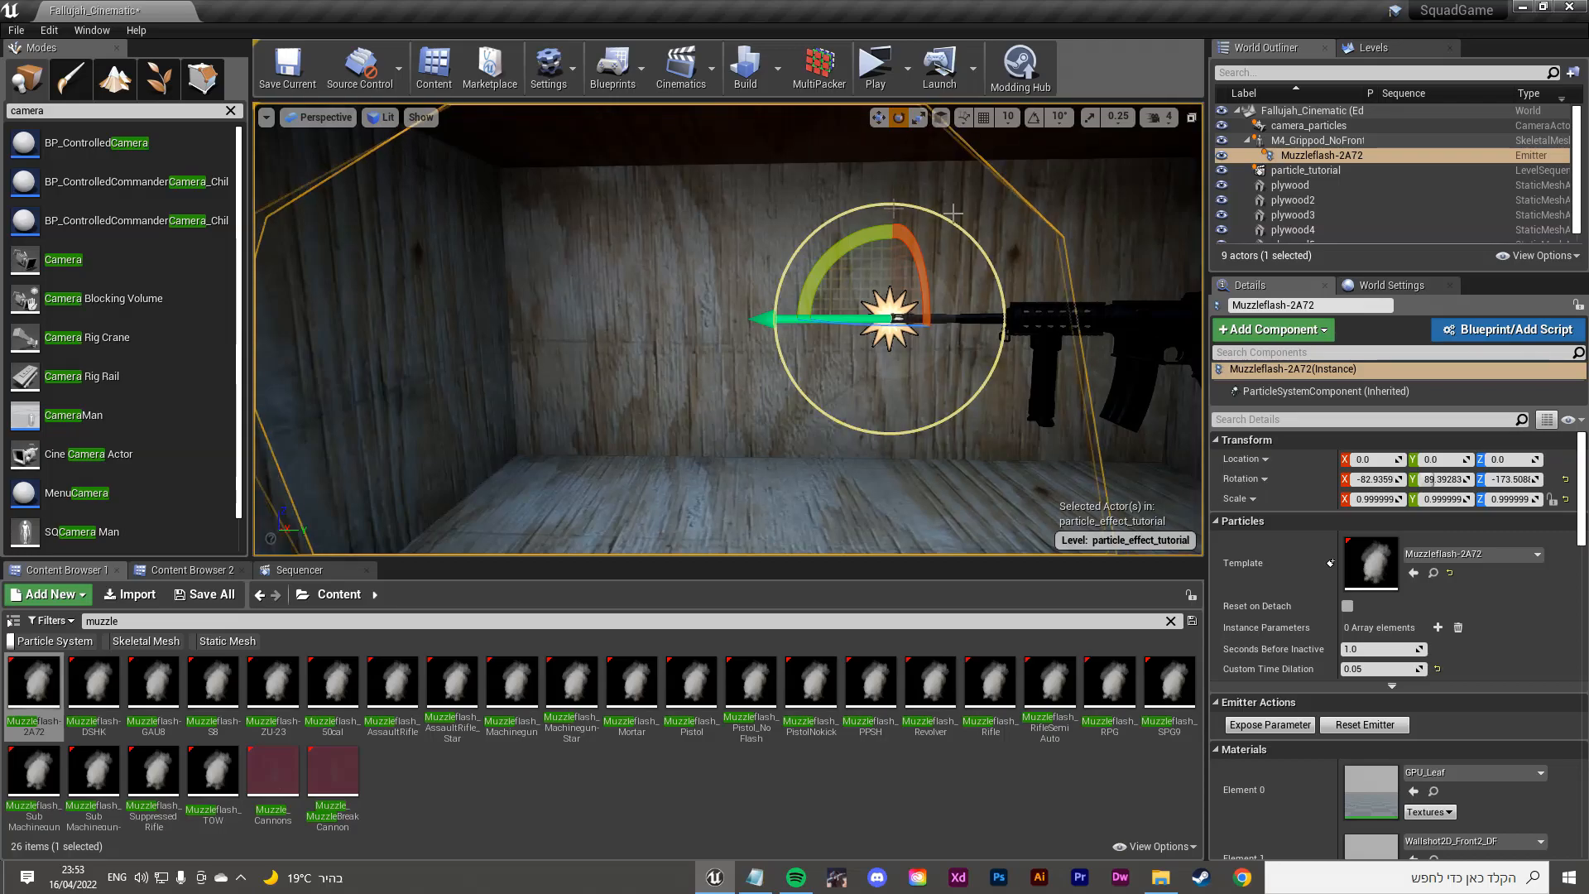
pyautogui.moveTo(605, 265); pyautogui.dragTo(655, 266, button='right')
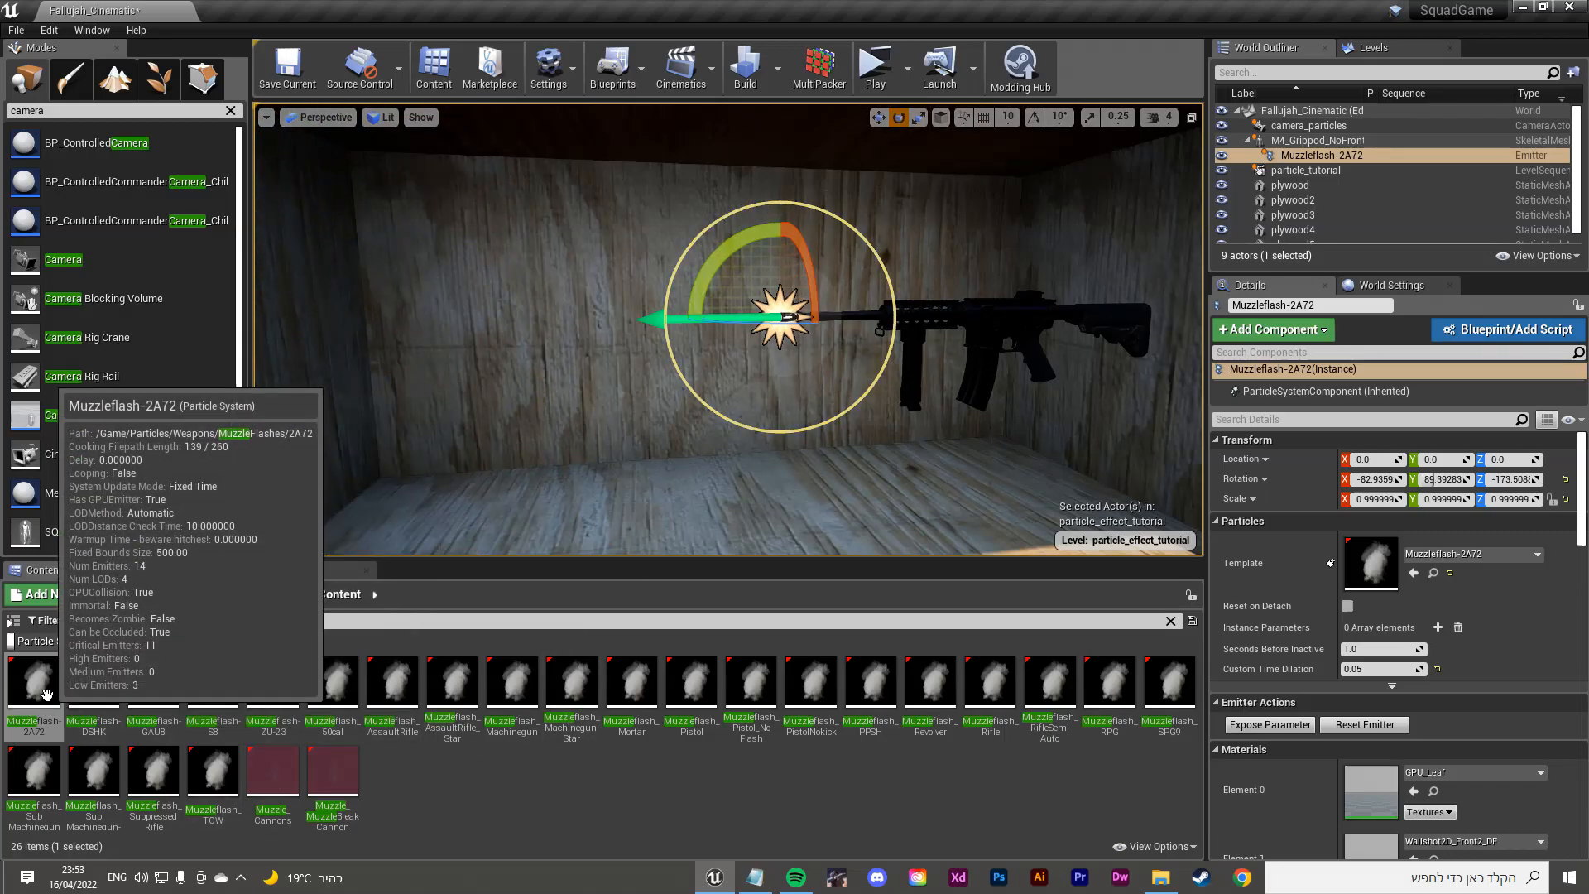
pyautogui.click(1396, 726)
pyautogui.moveTo(650, 397); pyautogui.dragTo(628, 397, button='right')
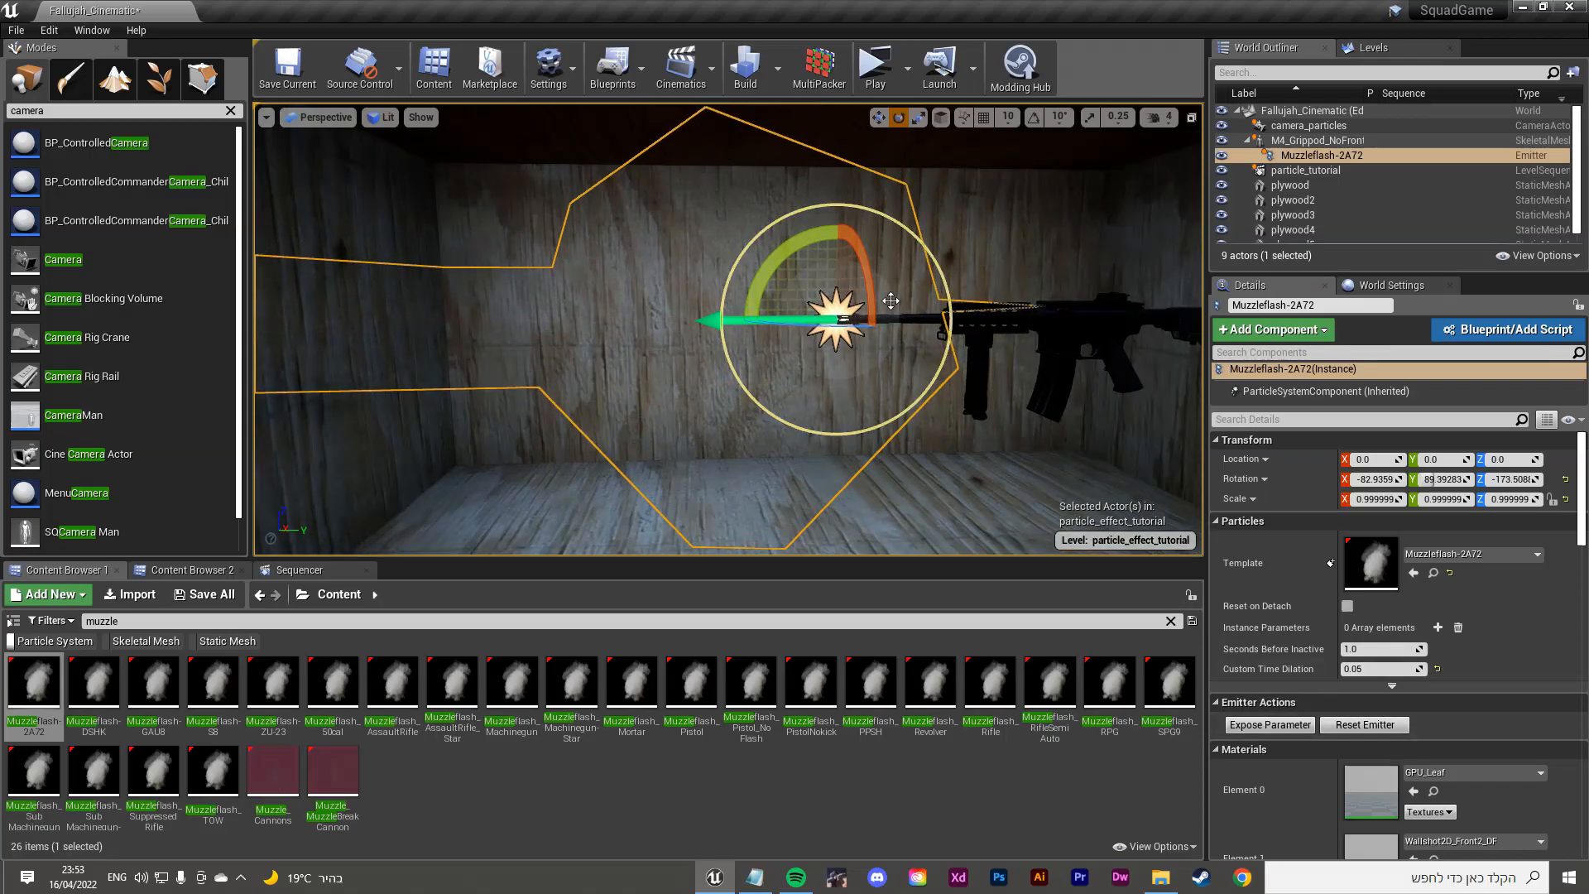
pyautogui.click(1365, 725)
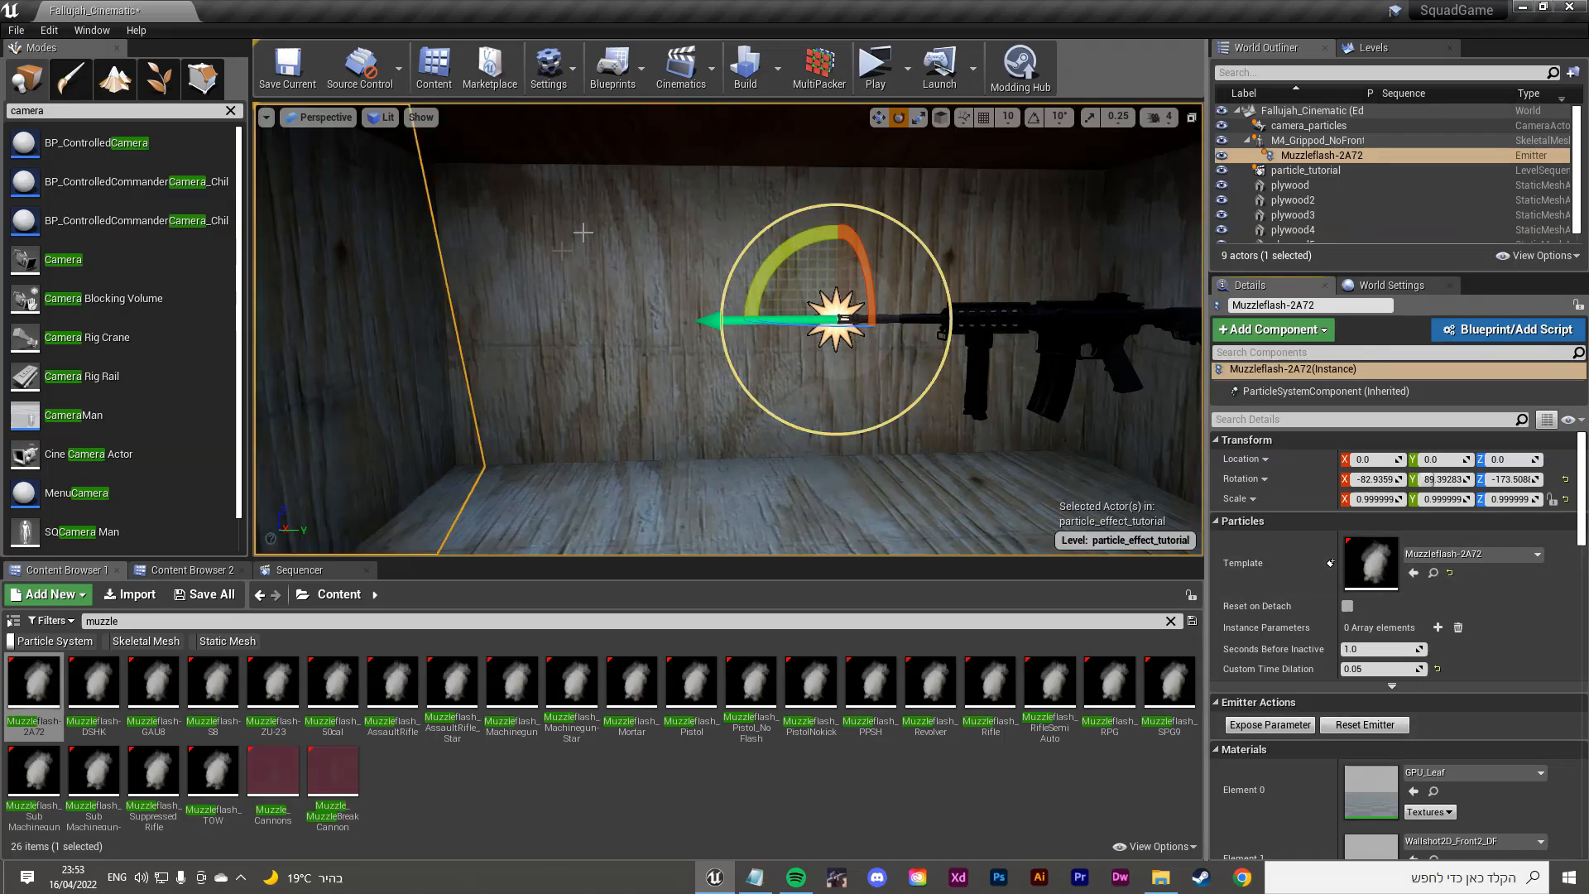
pyautogui.moveTo(834, 255); pyautogui.dragTo(926, 237, button='right')
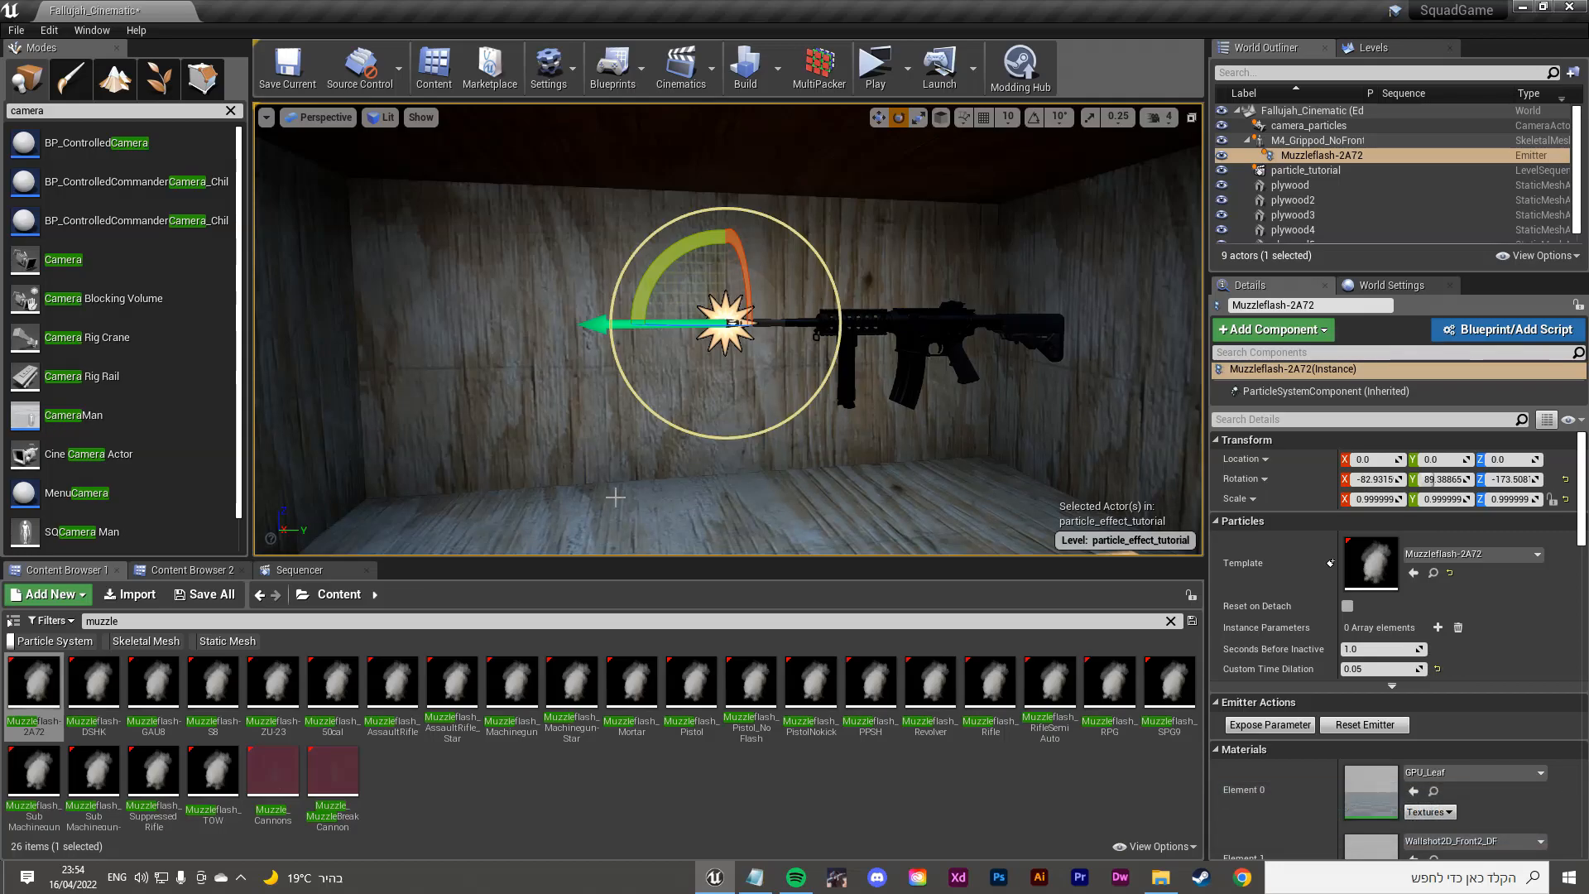
pyautogui.click(318, 116)
# Step: Look through the camera_particles camera and open the particle_tutorial sequence
pyautogui.moveTo(377, 291)
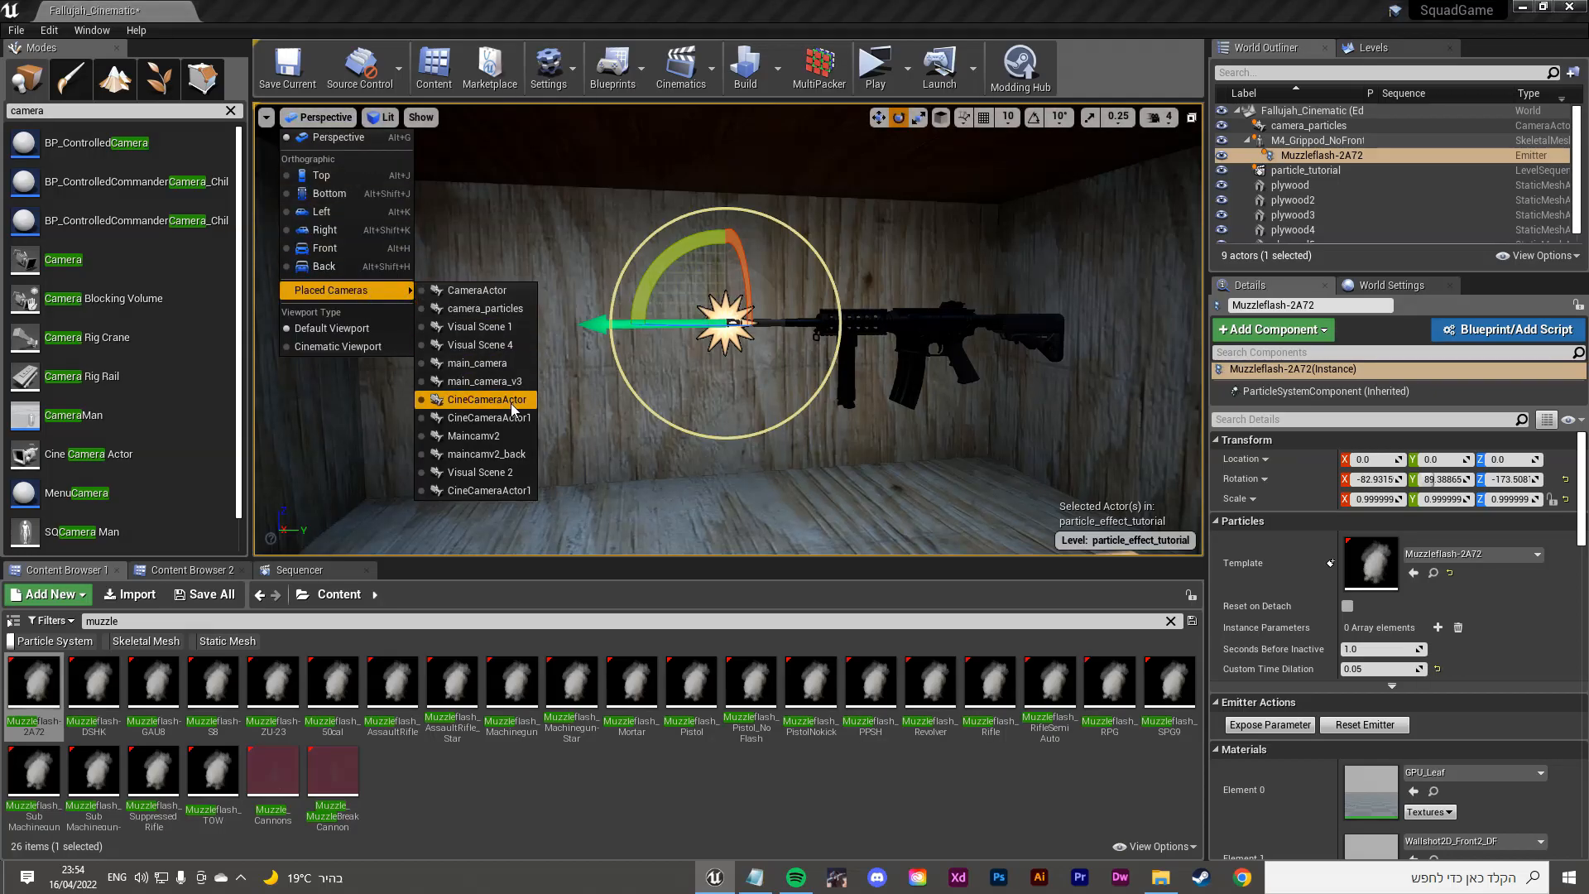
pyautogui.click(493, 310)
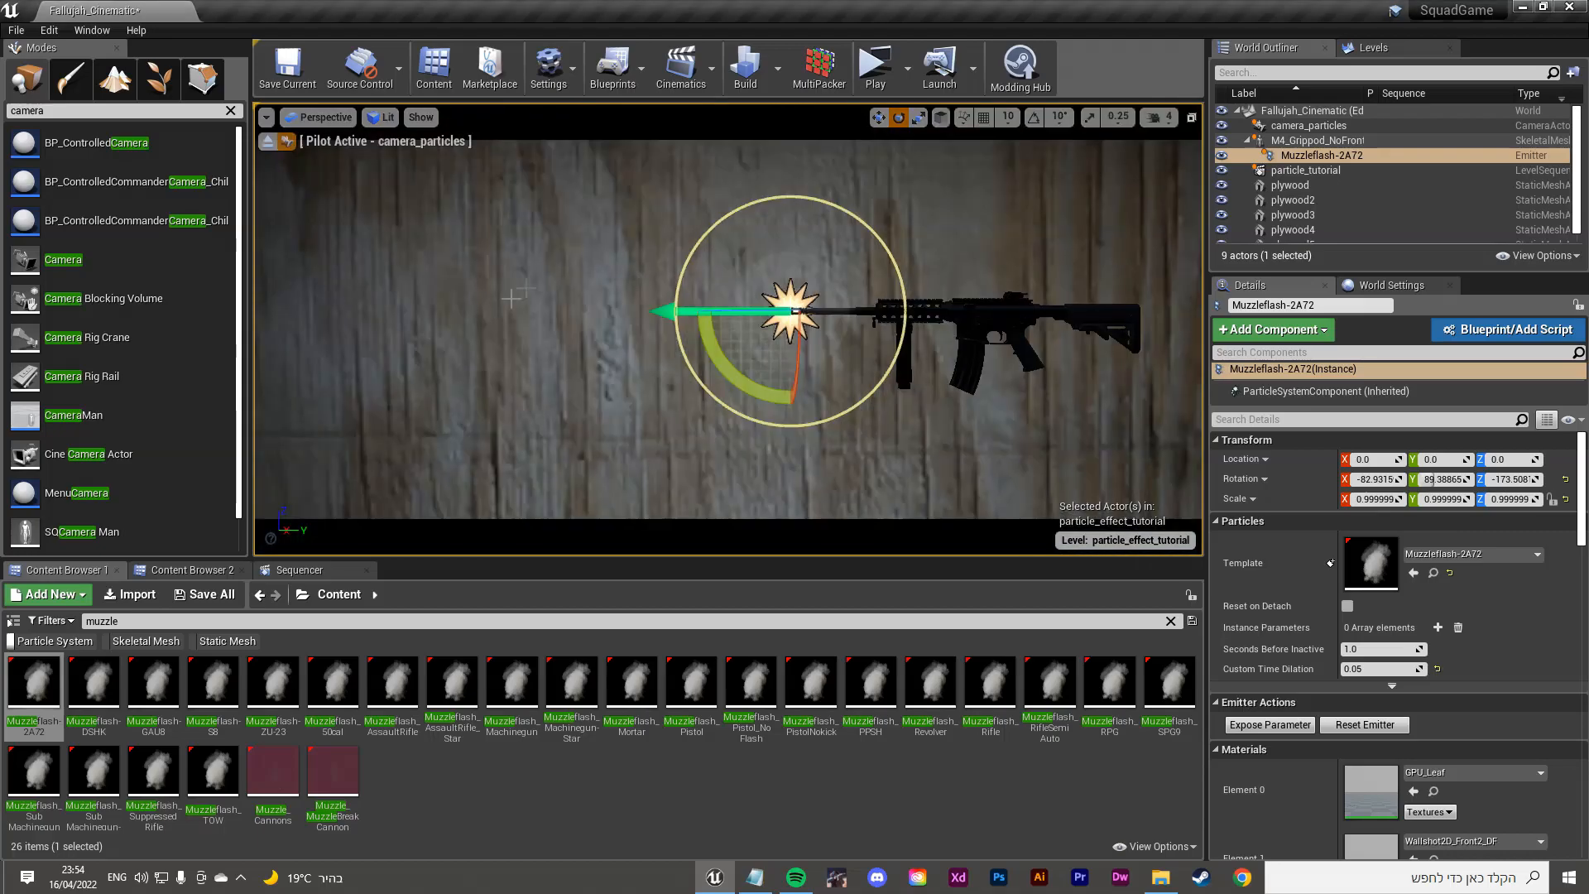
pyautogui.click(308, 570)
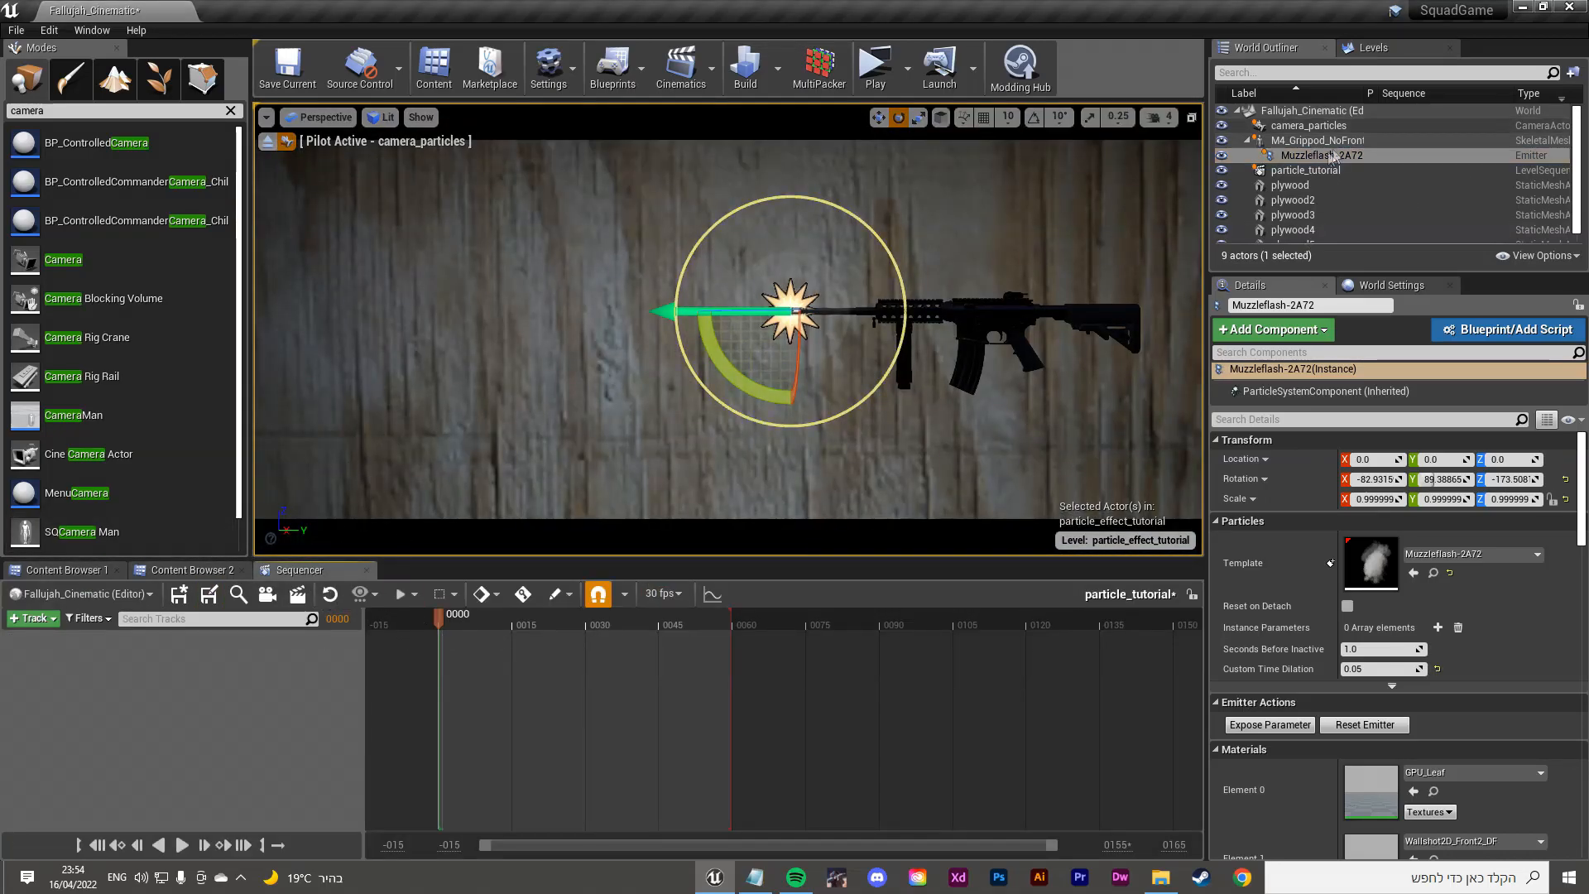
# Step: Add camera_particles as a track in particle_tutorial, scrub the timeline, and start its section slightly later
pyautogui.click(1308, 125)
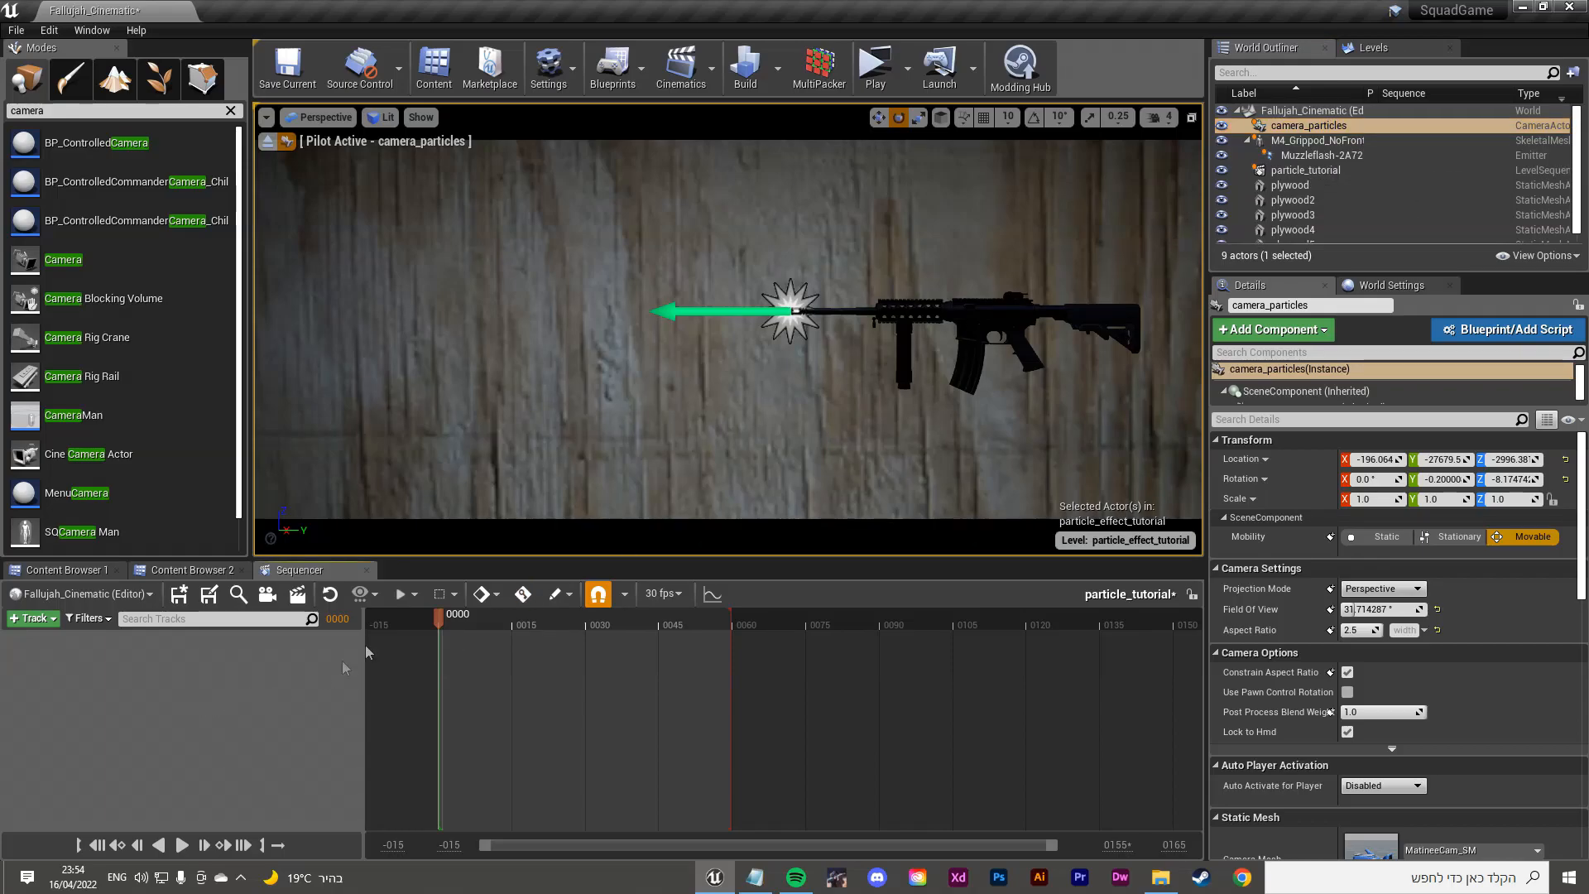
pyautogui.moveTo(1309, 125); pyautogui.dragTo(224, 675)
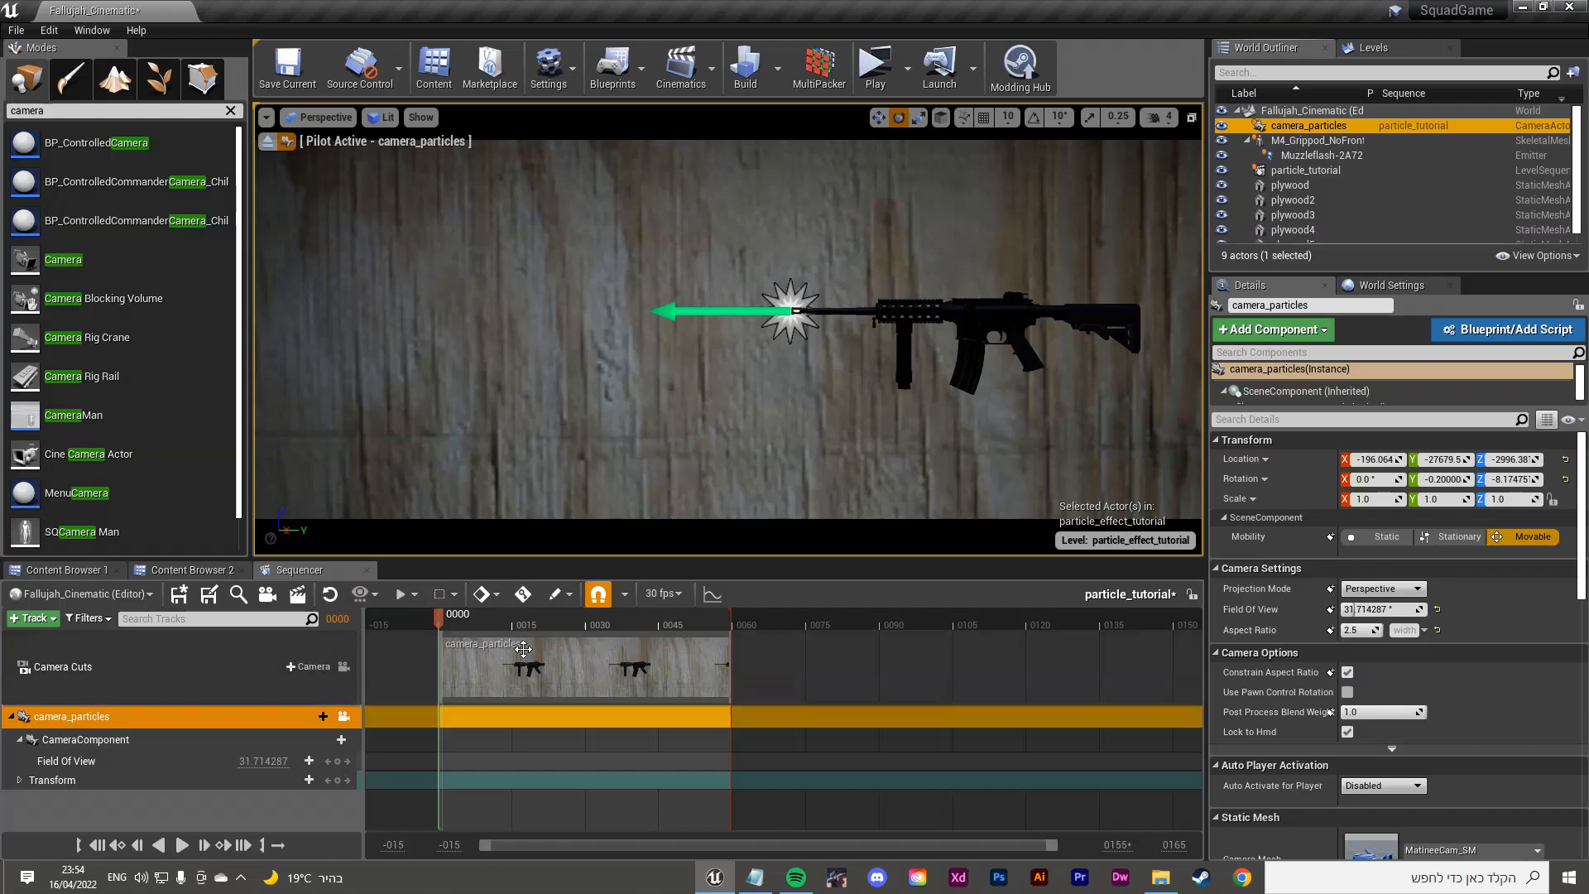
pyautogui.moveTo(432, 619)
pyautogui.mouseDown()
pyautogui.moveTo(736, 617)
pyautogui.moveTo(440, 616)
pyautogui.moveTo(602, 619)
pyautogui.moveTo(443, 612)
pyautogui.moveTo(554, 617)
pyautogui.moveTo(463, 617)
pyautogui.moveTo(536, 626)
pyautogui.mouseUp()
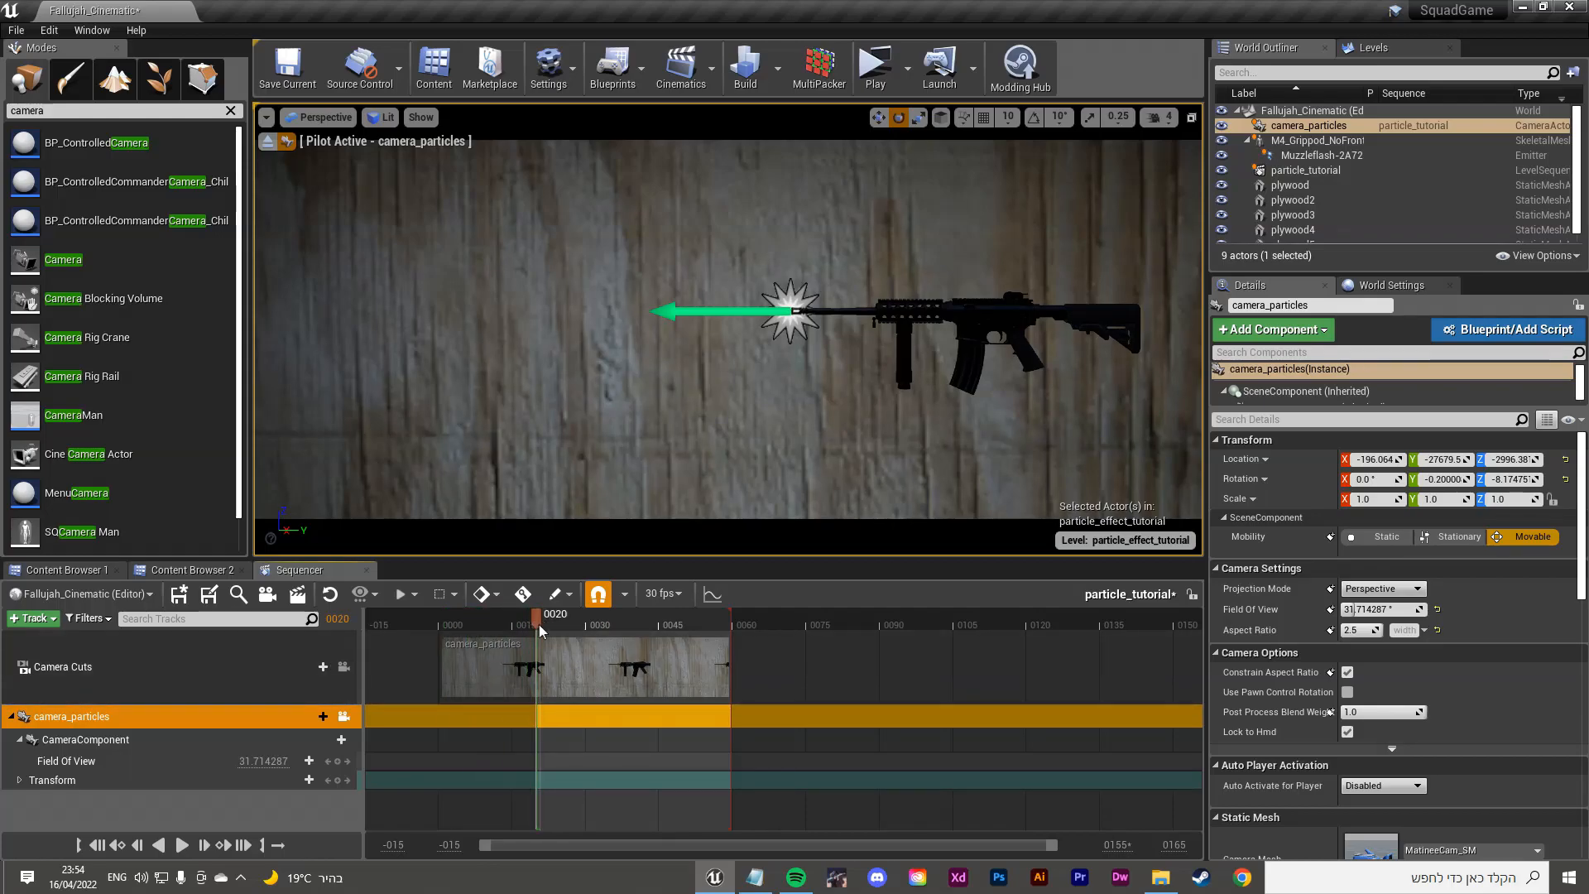
pyautogui.moveTo(729, 617)
pyautogui.mouseDown()
pyautogui.moveTo(545, 620)
pyautogui.moveTo(732, 619)
pyautogui.mouseUp()
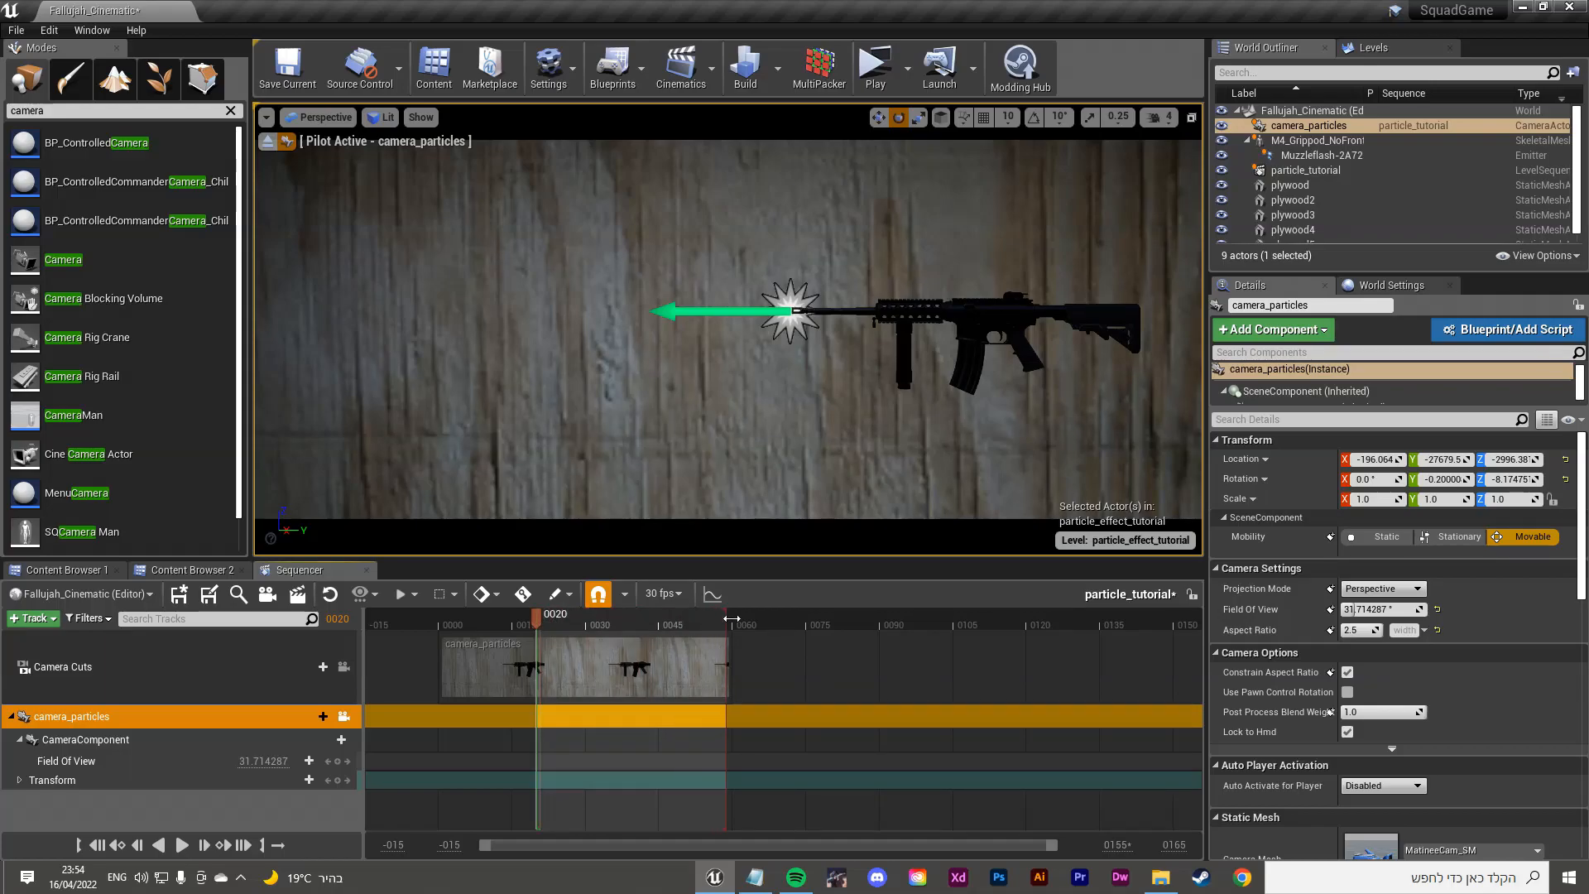
pyautogui.click(565, 623)
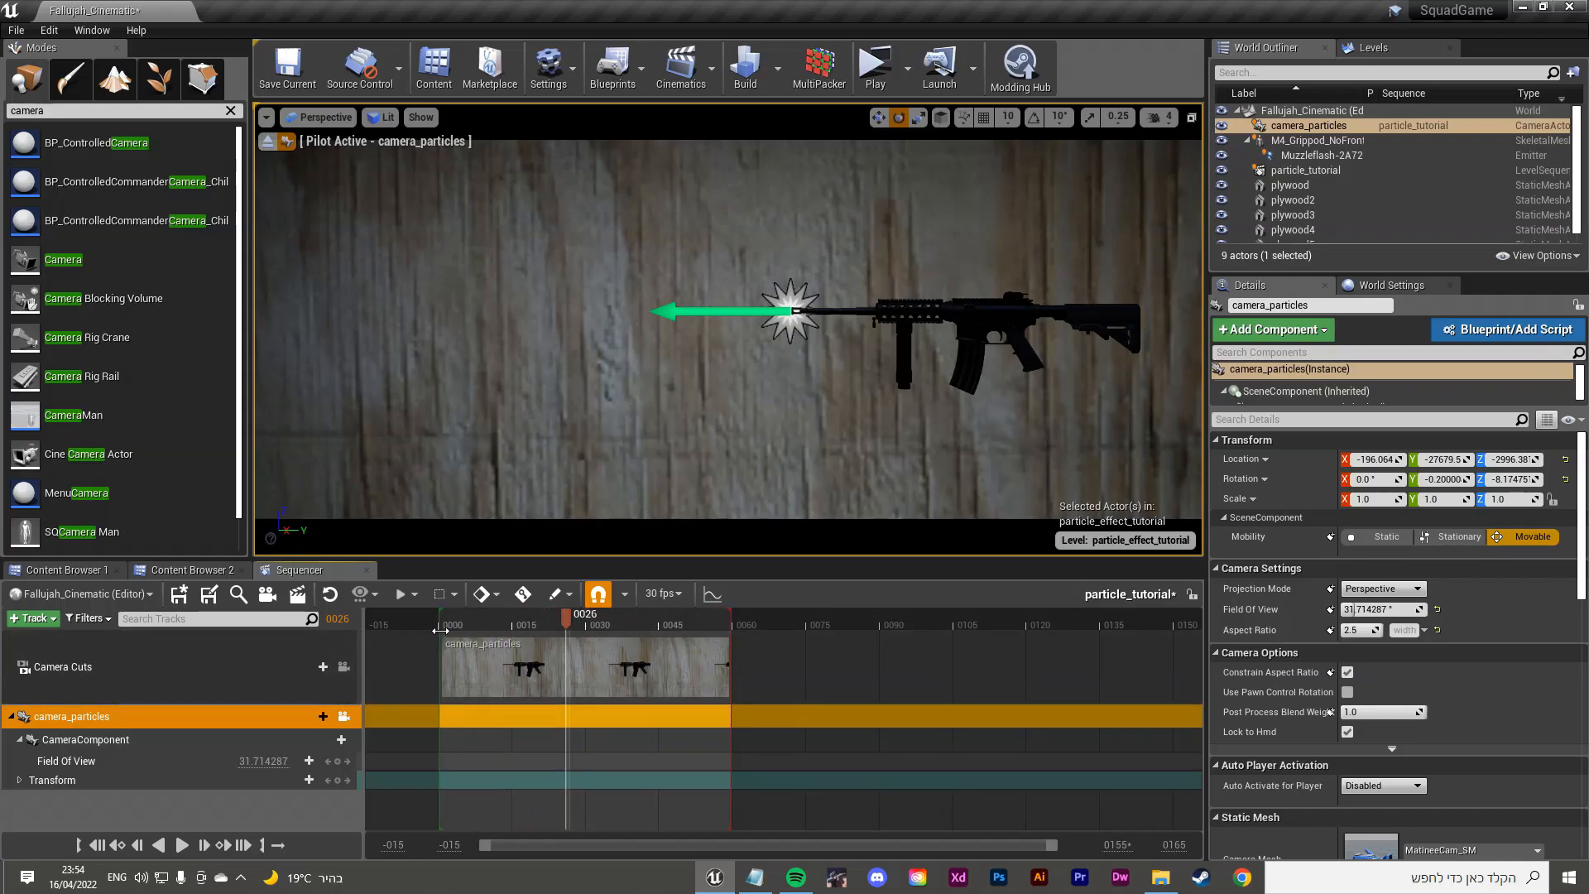
pyautogui.moveTo(439, 631); pyautogui.dragTo(444, 630)
# Step: Replay the flash with Reset Emitter, scrub to frame 0032, and bring up Render Movie Settings
pyautogui.click(791, 308)
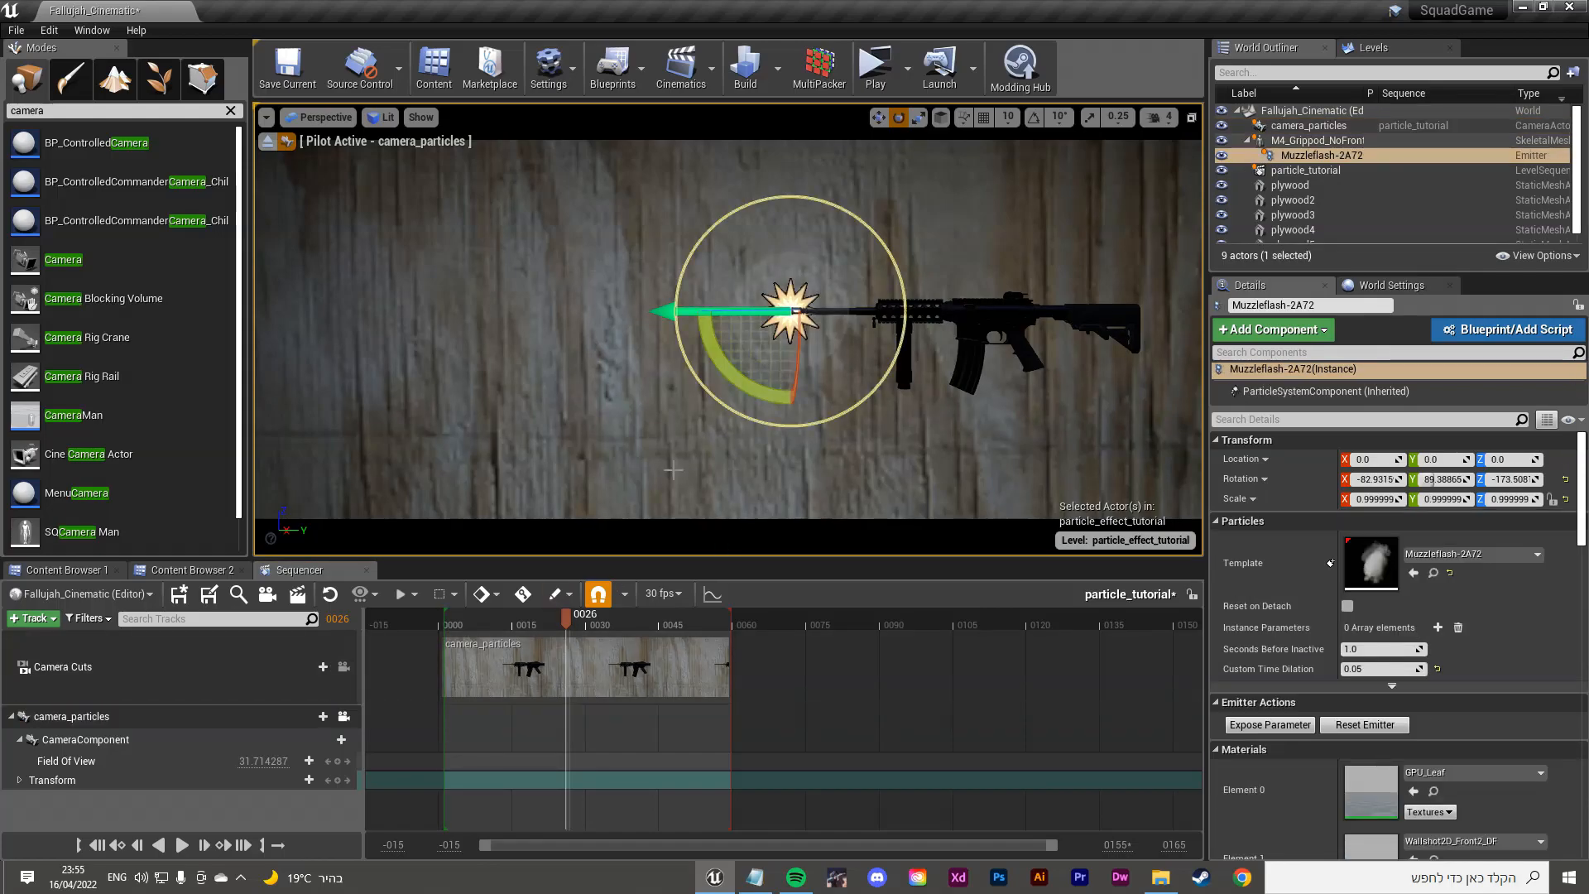
pyautogui.moveTo(566, 619); pyautogui.dragTo(483, 621)
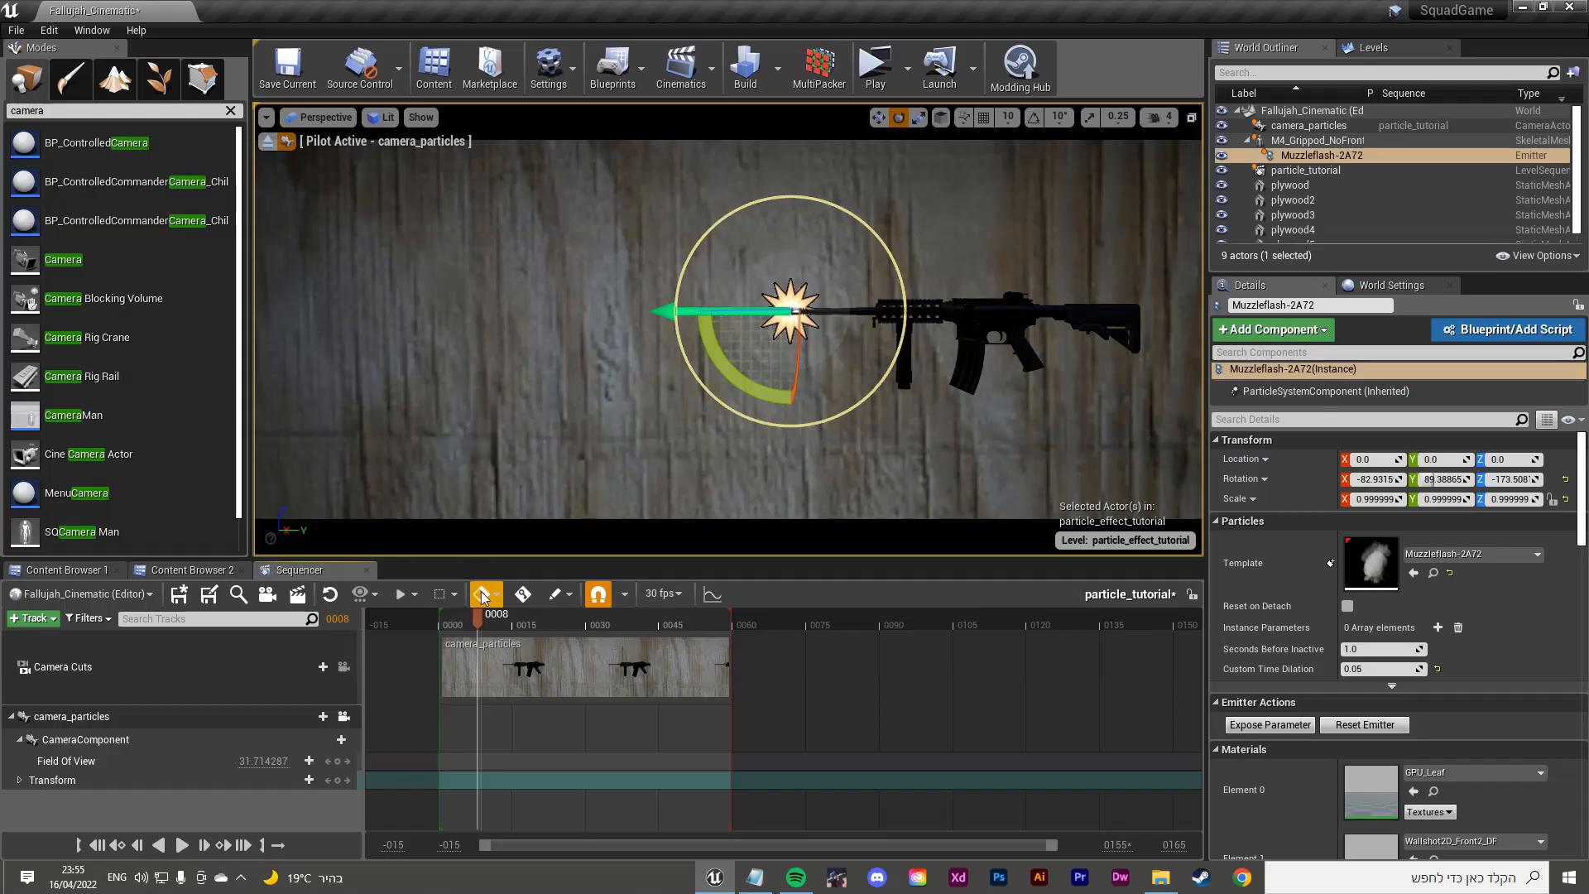
pyautogui.click(1365, 724)
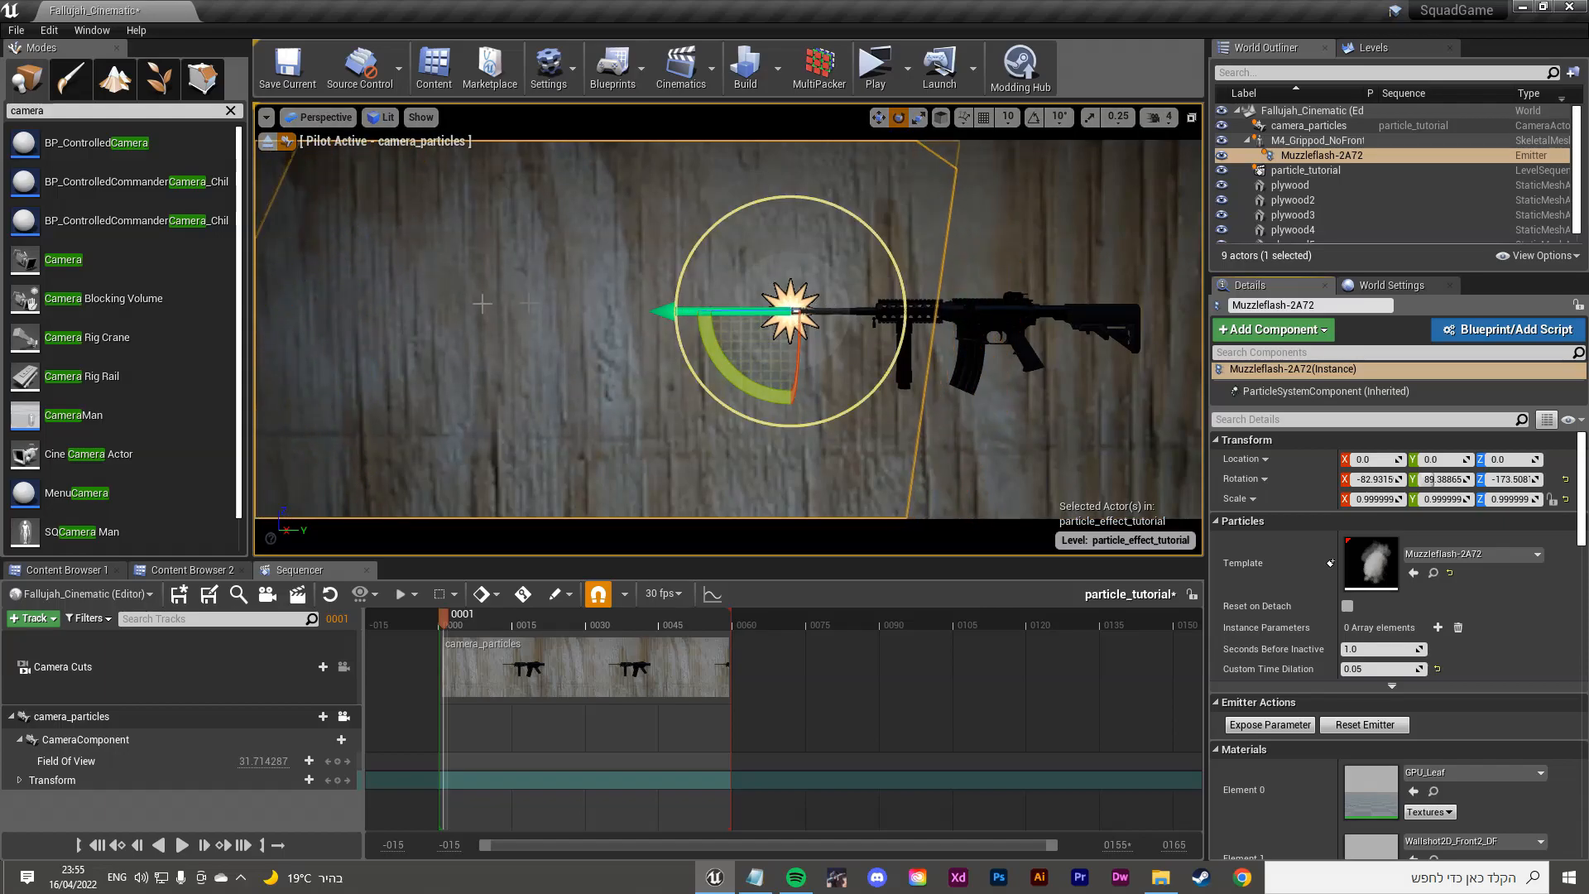
pyautogui.moveTo(440, 618)
pyautogui.mouseDown()
pyautogui.moveTo(601, 619)
pyautogui.moveTo(439, 613)
pyautogui.mouseUp()
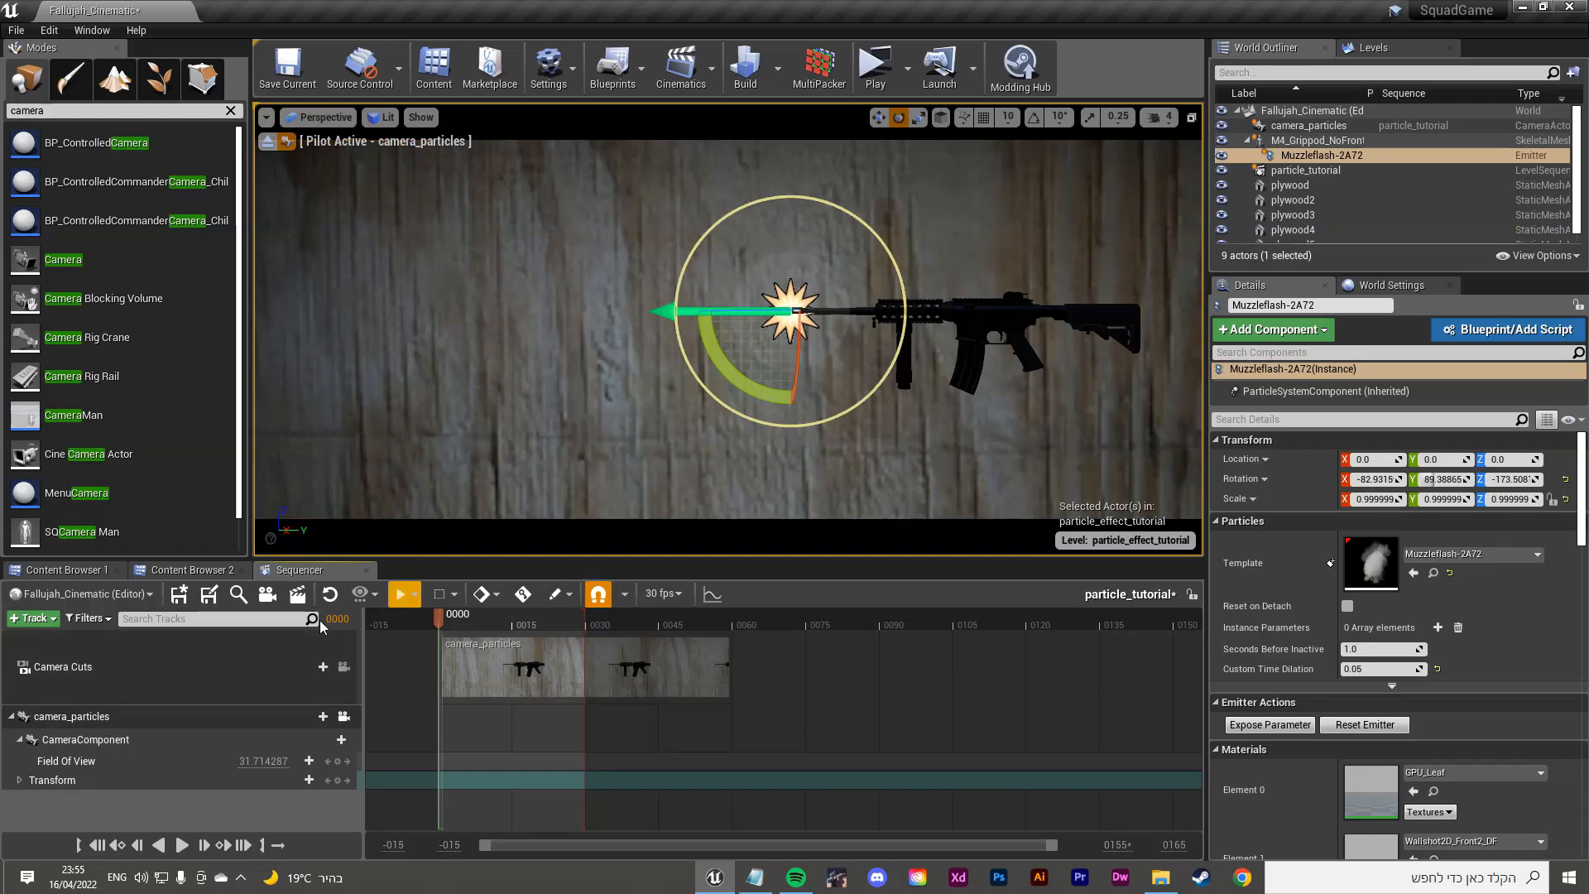
pyautogui.click(299, 595)
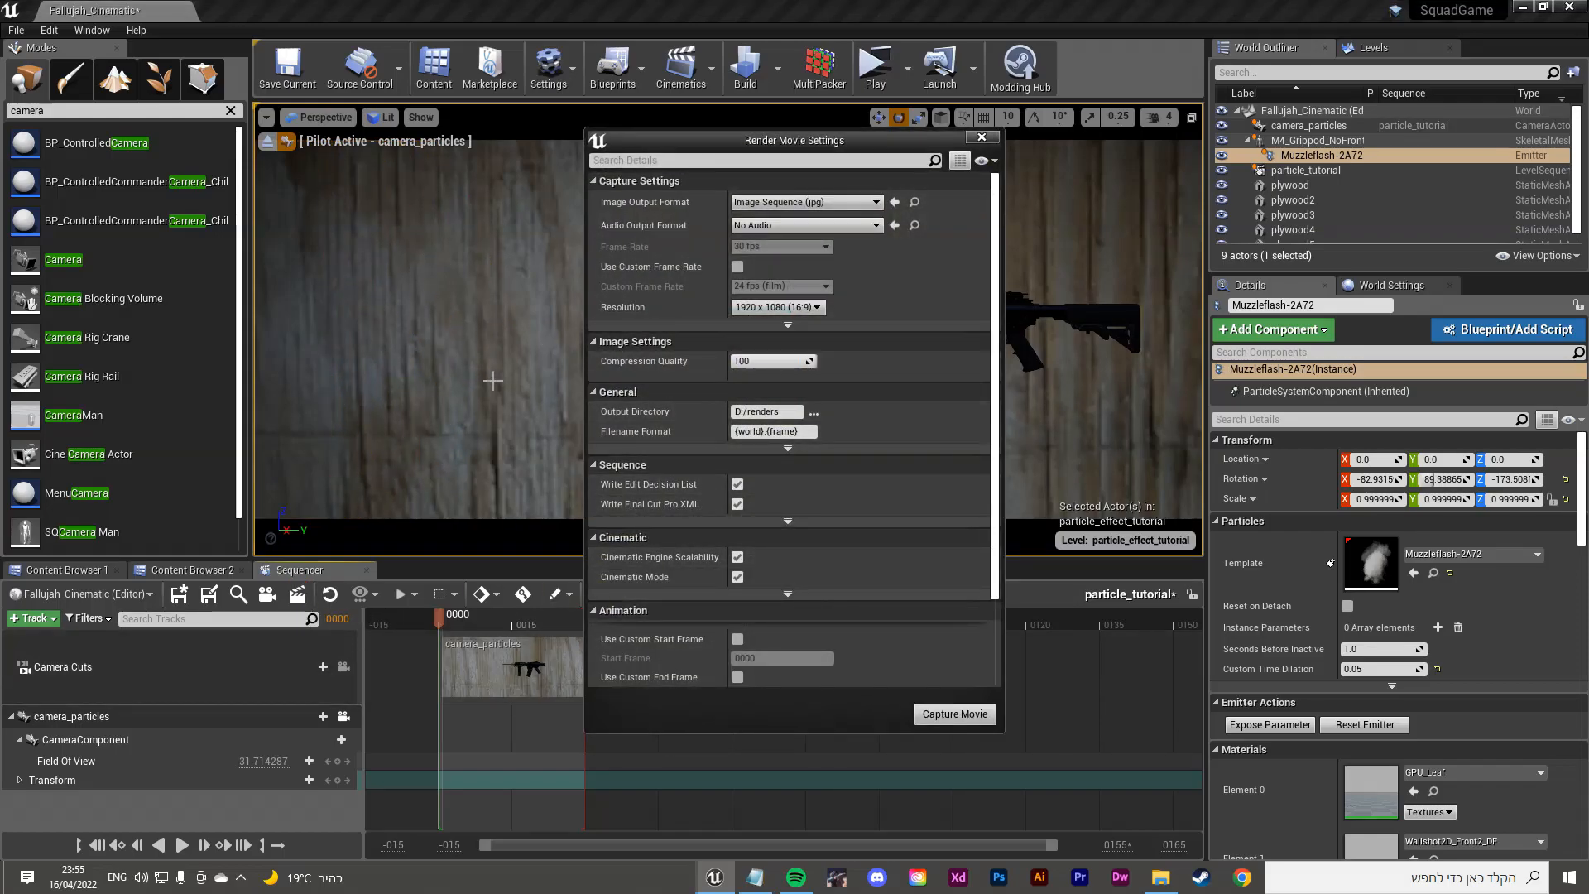
pyautogui.moveTo(840, 152); pyautogui.dragTo(368, 138)
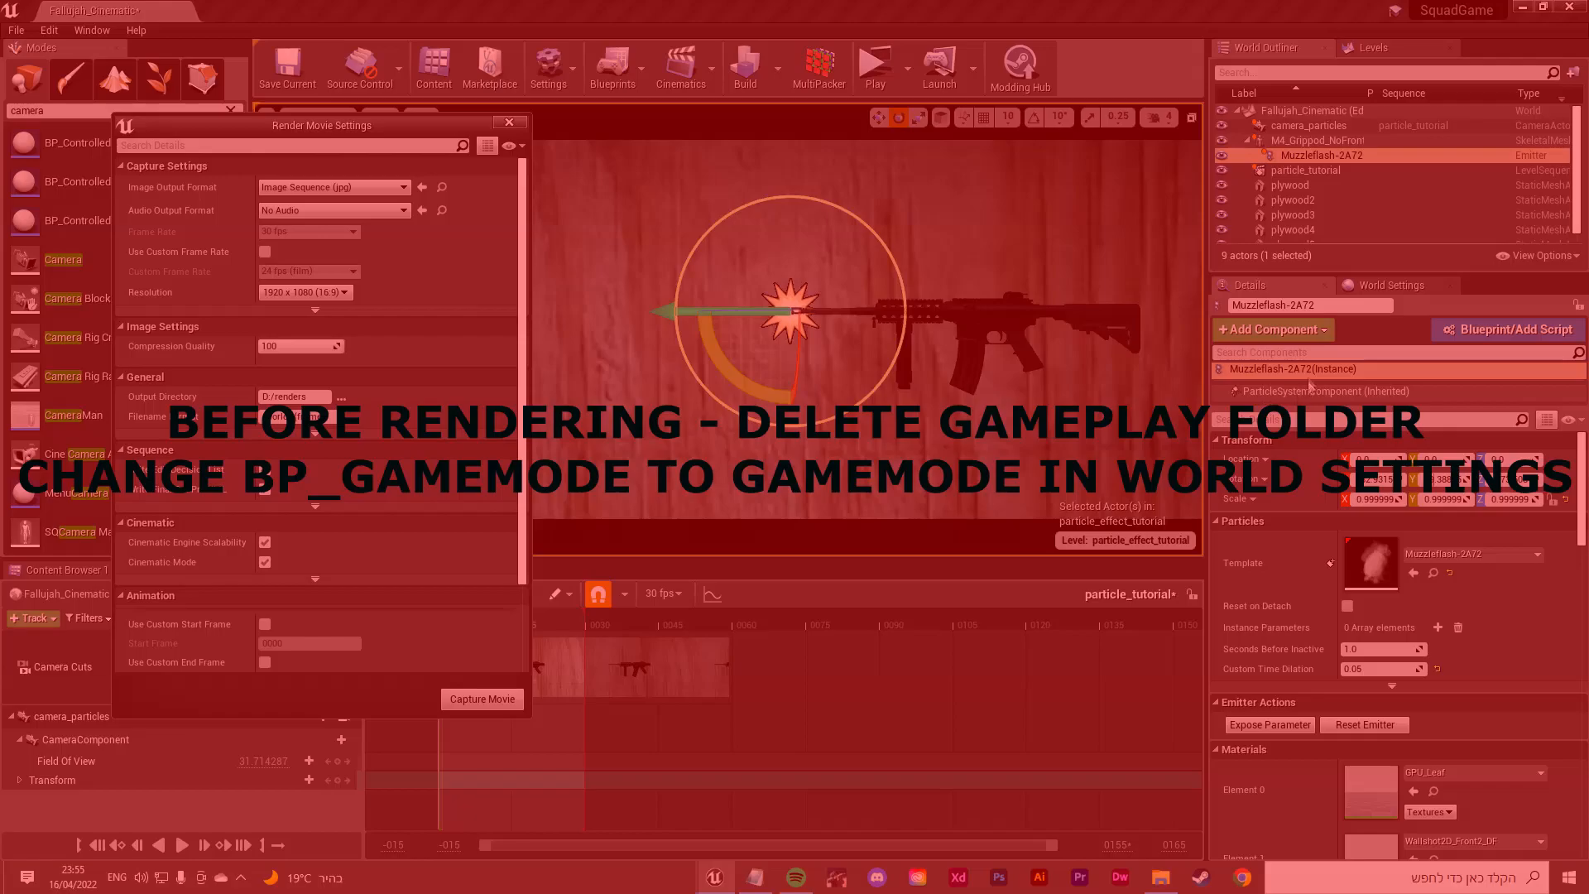
pyautogui.click(1384, 287)
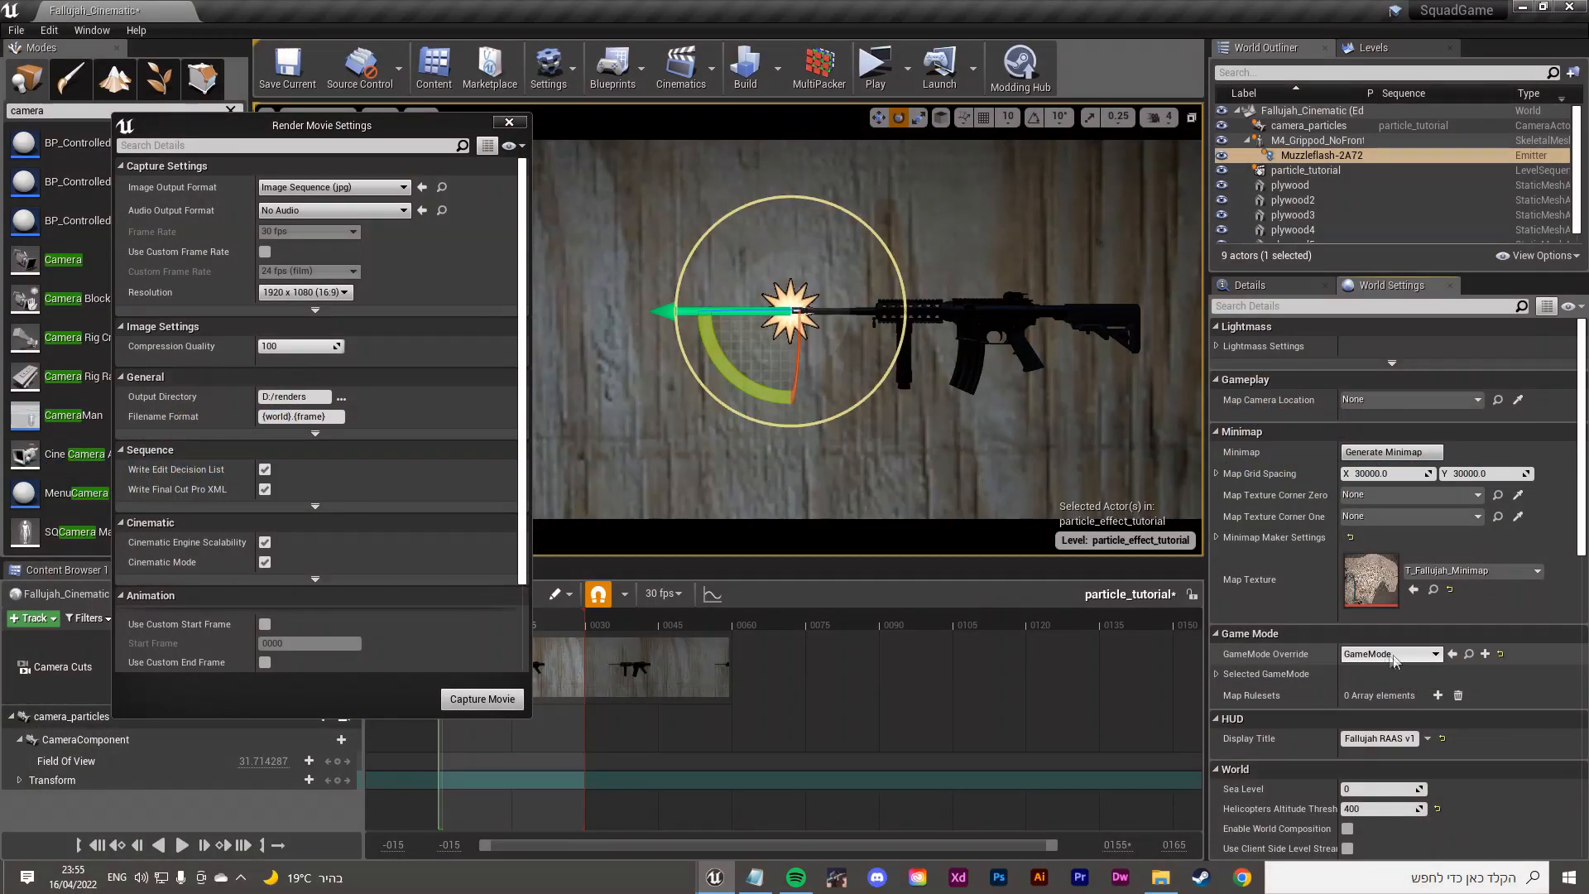
pyautogui.scroll(-4, 1449, 571)
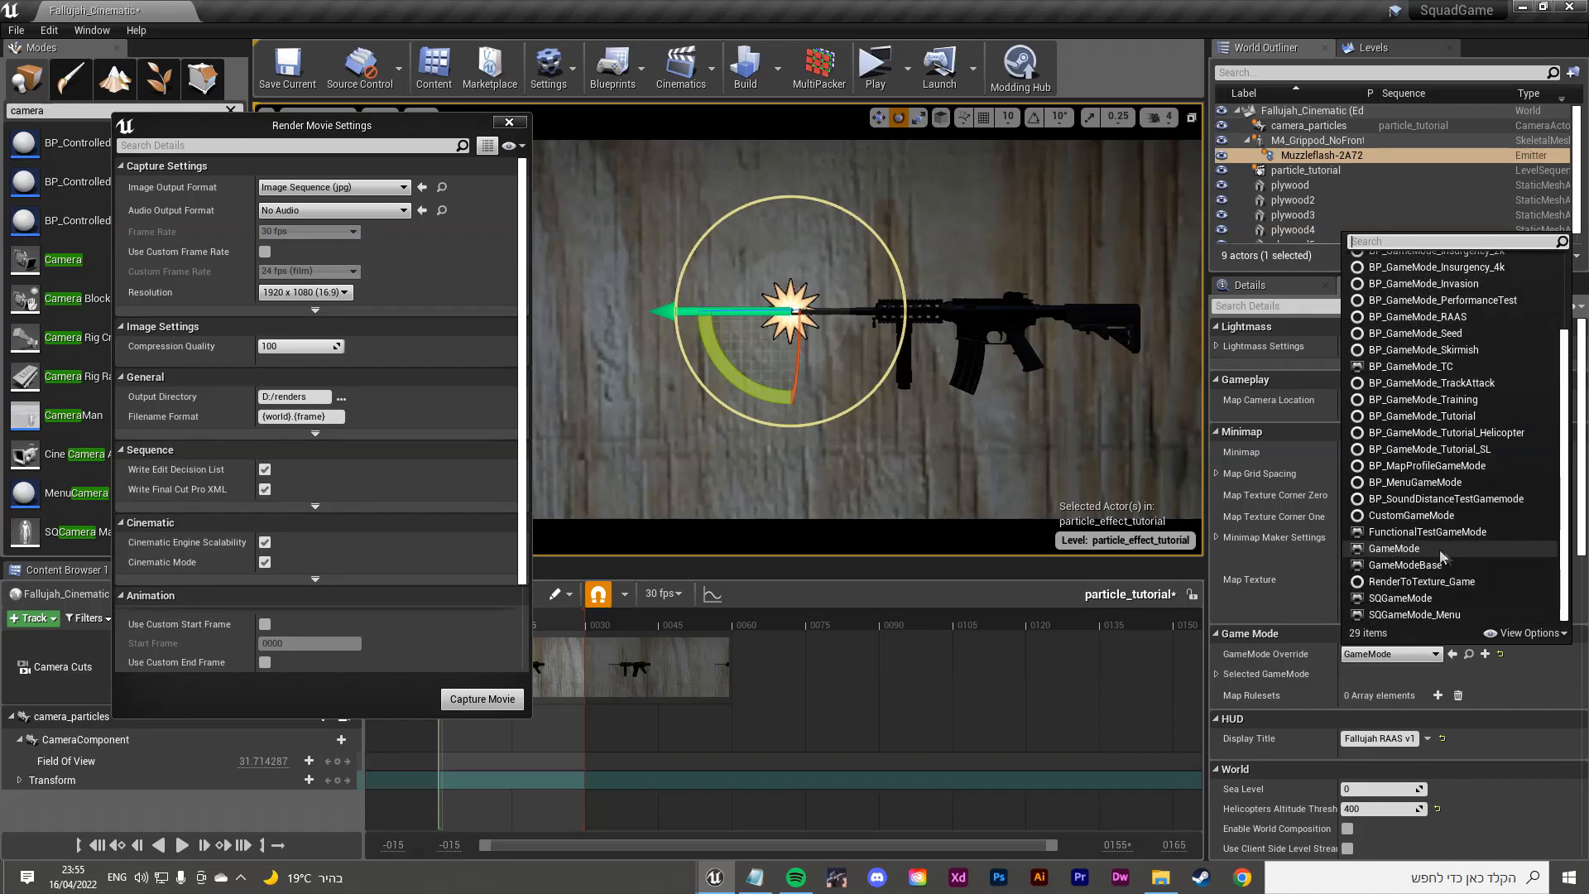
pyautogui.click(1373, 657)
pyautogui.click(1266, 287)
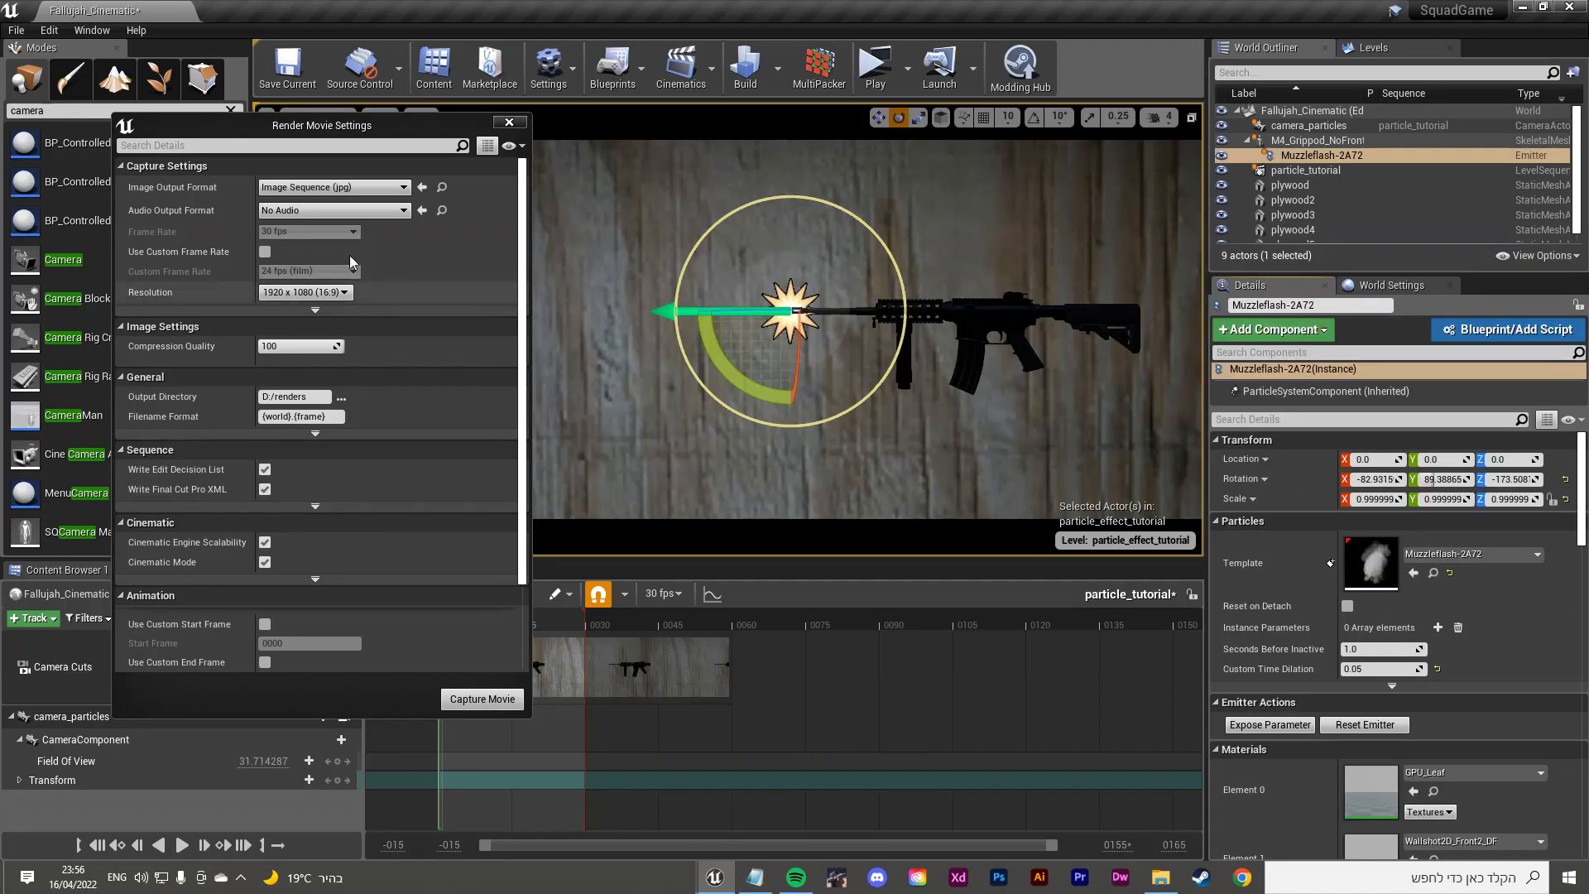
# Step: Scroll through the Render Movie Settings options
pyautogui.moveTo(323, 137); pyautogui.dragTo(359, 139)
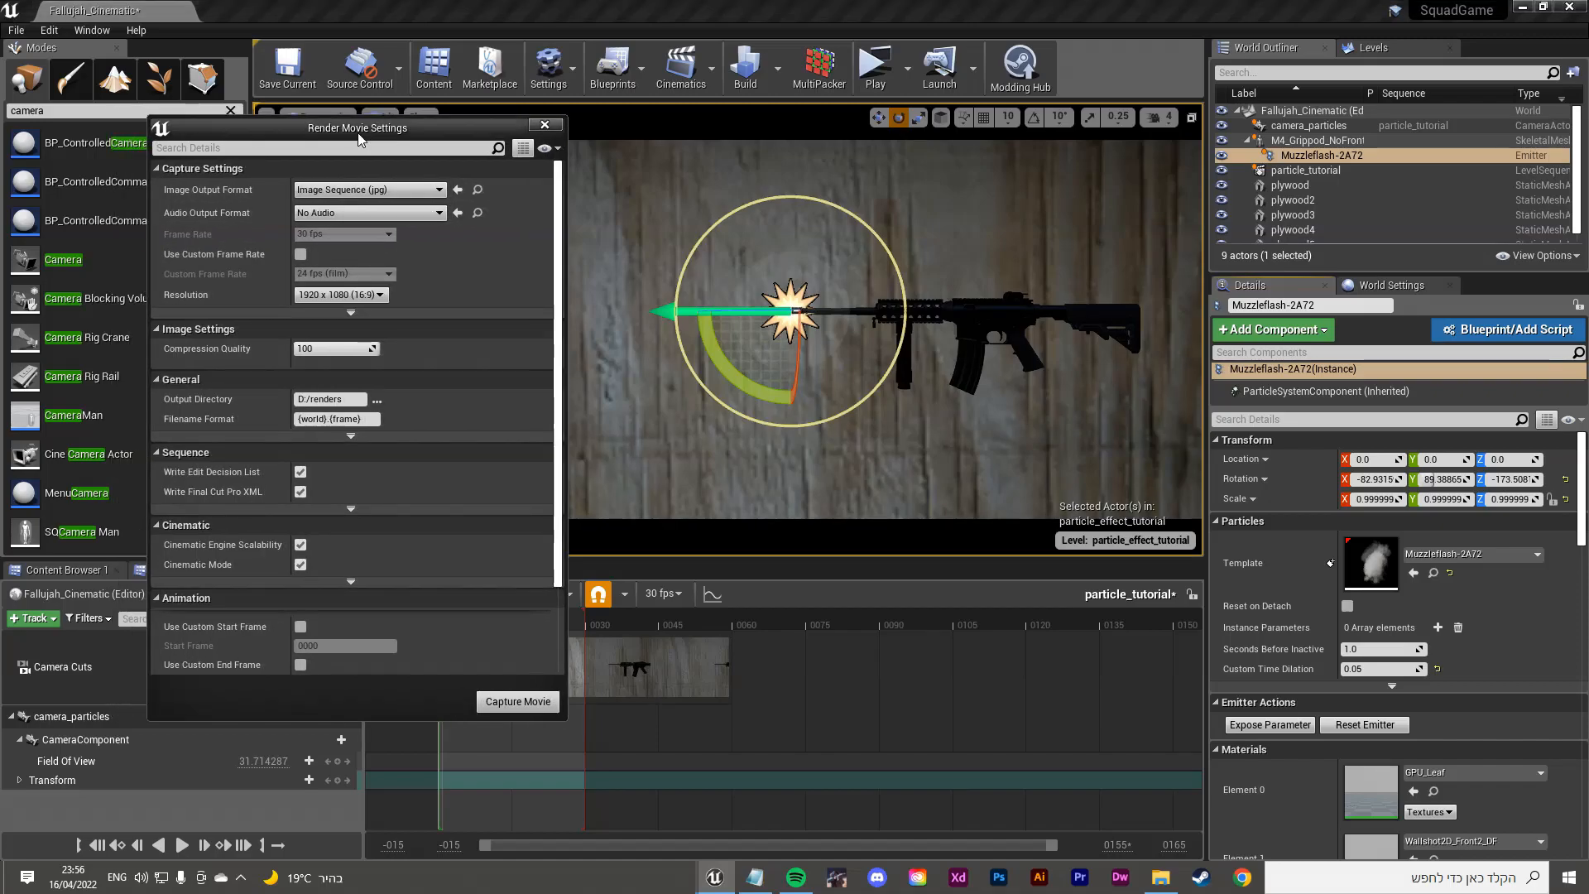
pyautogui.scroll(-3, 490, 409)
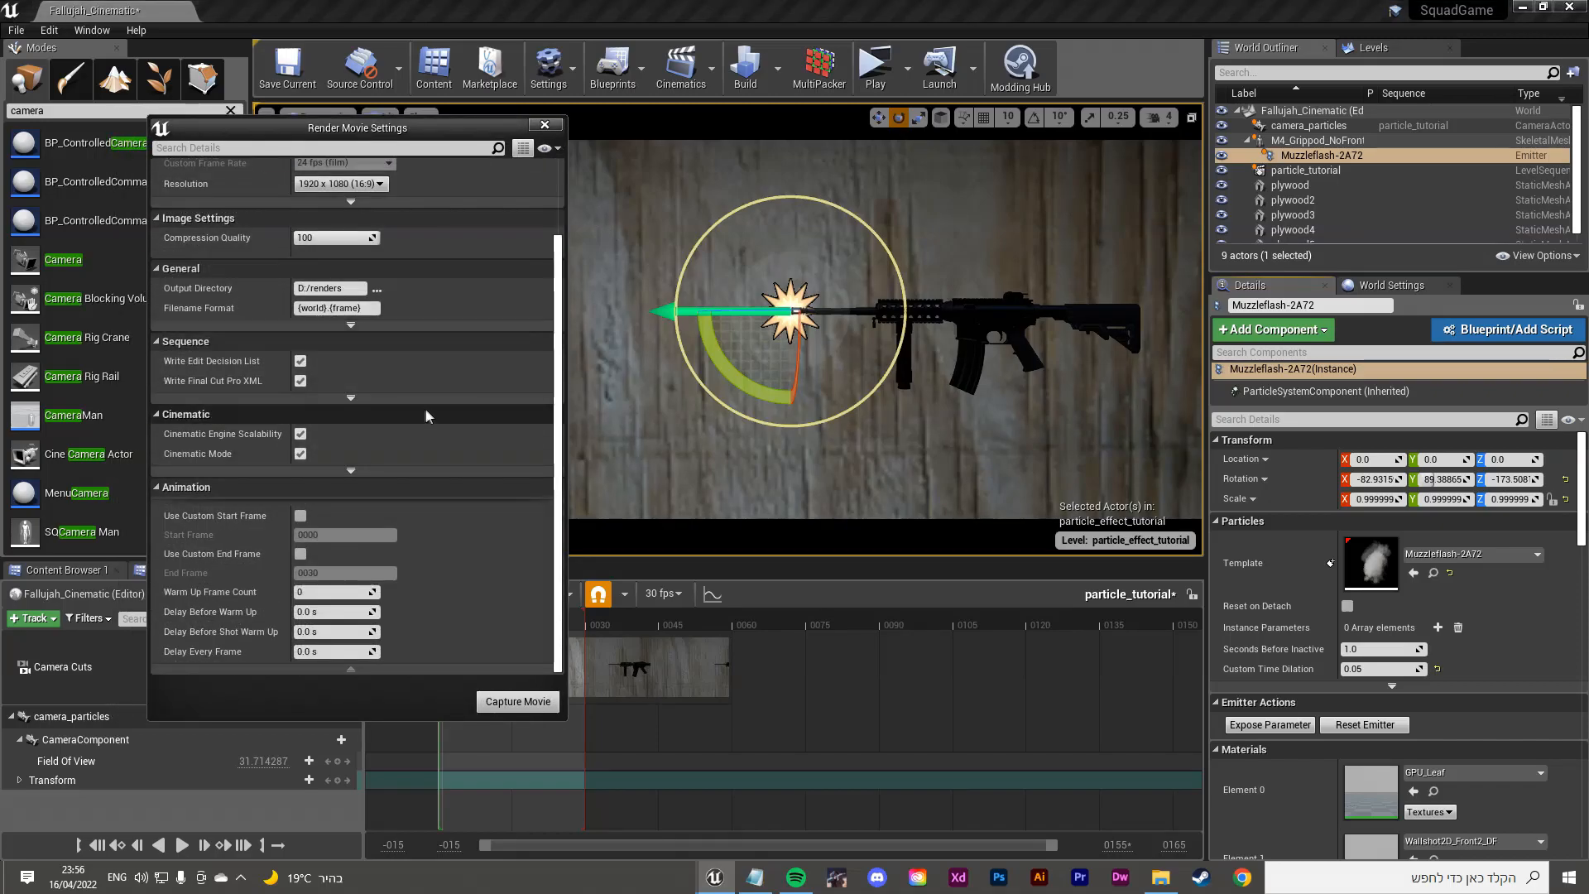
pyautogui.scroll(3, 376, 480)
pyautogui.scroll(-3, 303, 489)
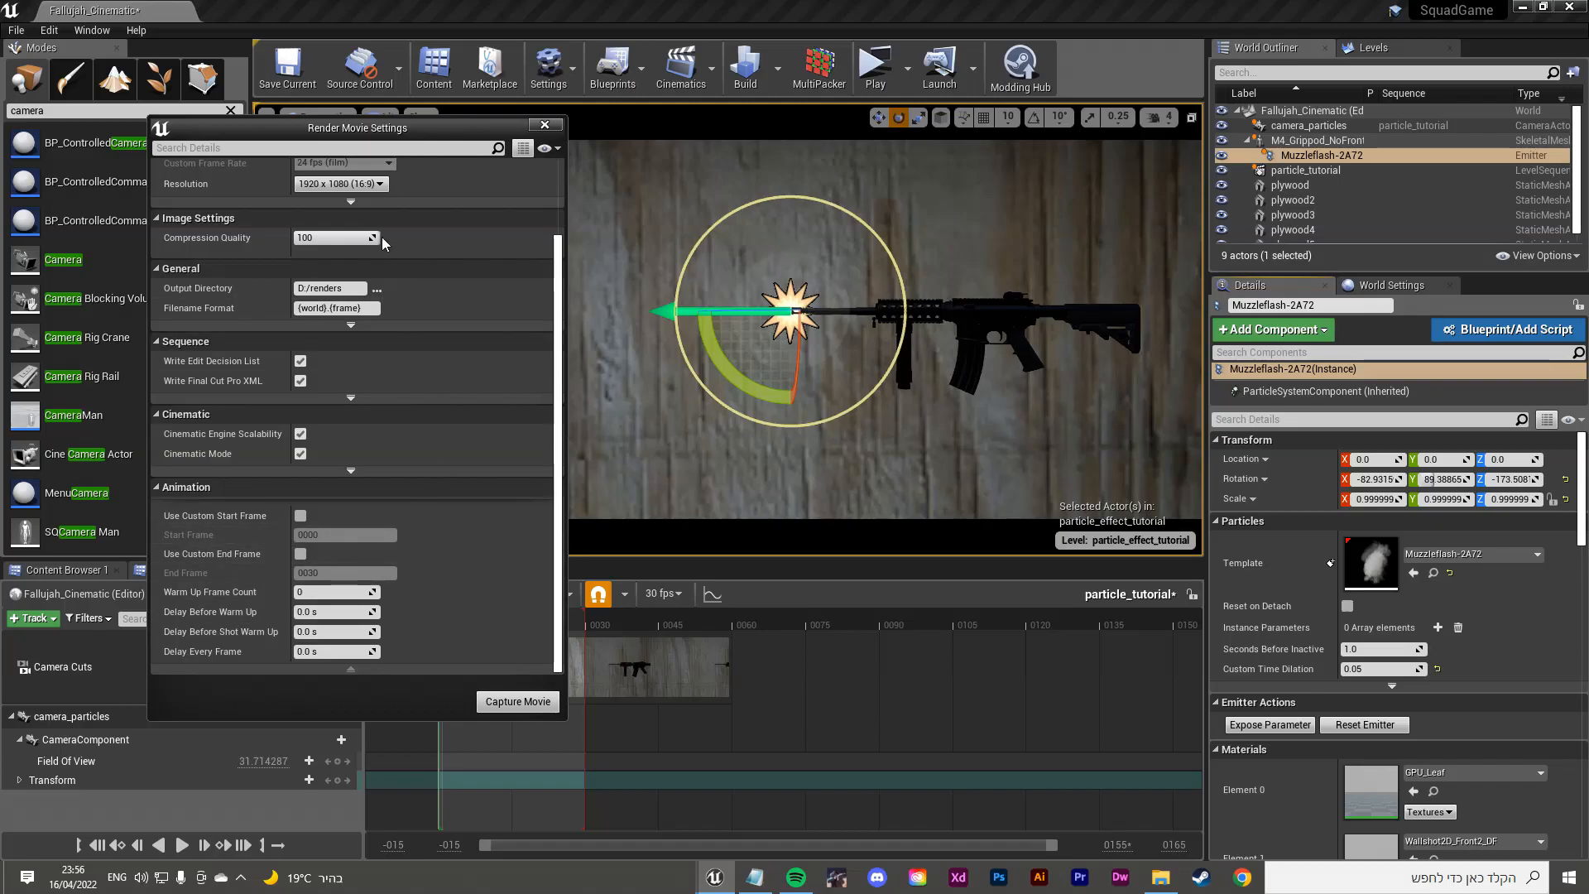
pyautogui.moveTo(363, 126)
pyautogui.mouseDown()
pyautogui.moveTo(425, 128)
pyautogui.moveTo(333, 126)
pyautogui.mouseUp()
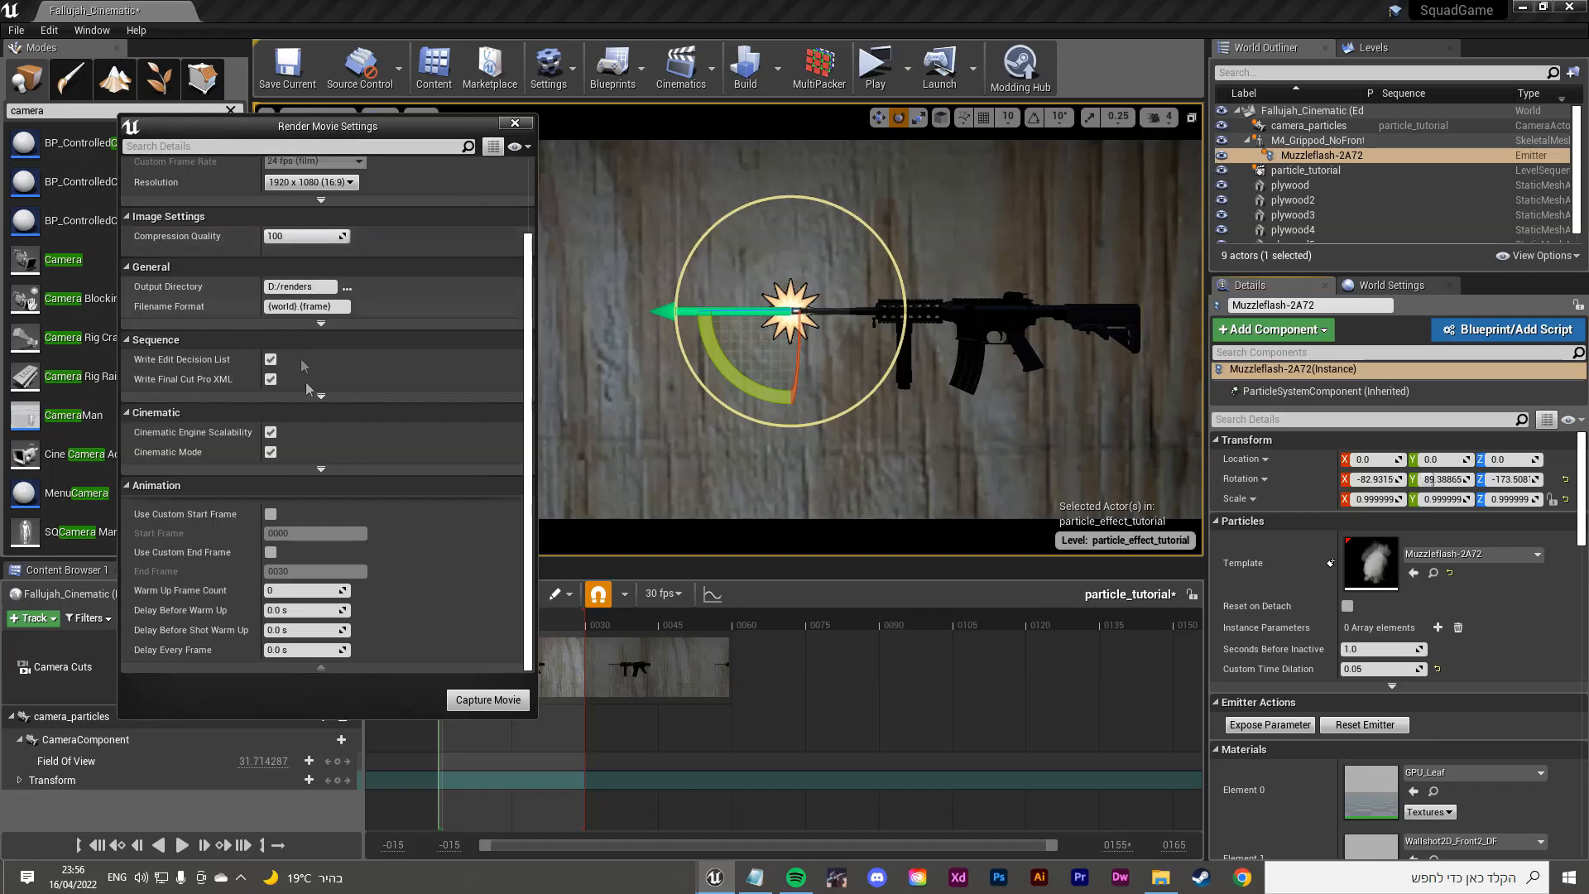
pyautogui.scroll(4, 314, 502)
pyautogui.scroll(-4, 316, 507)
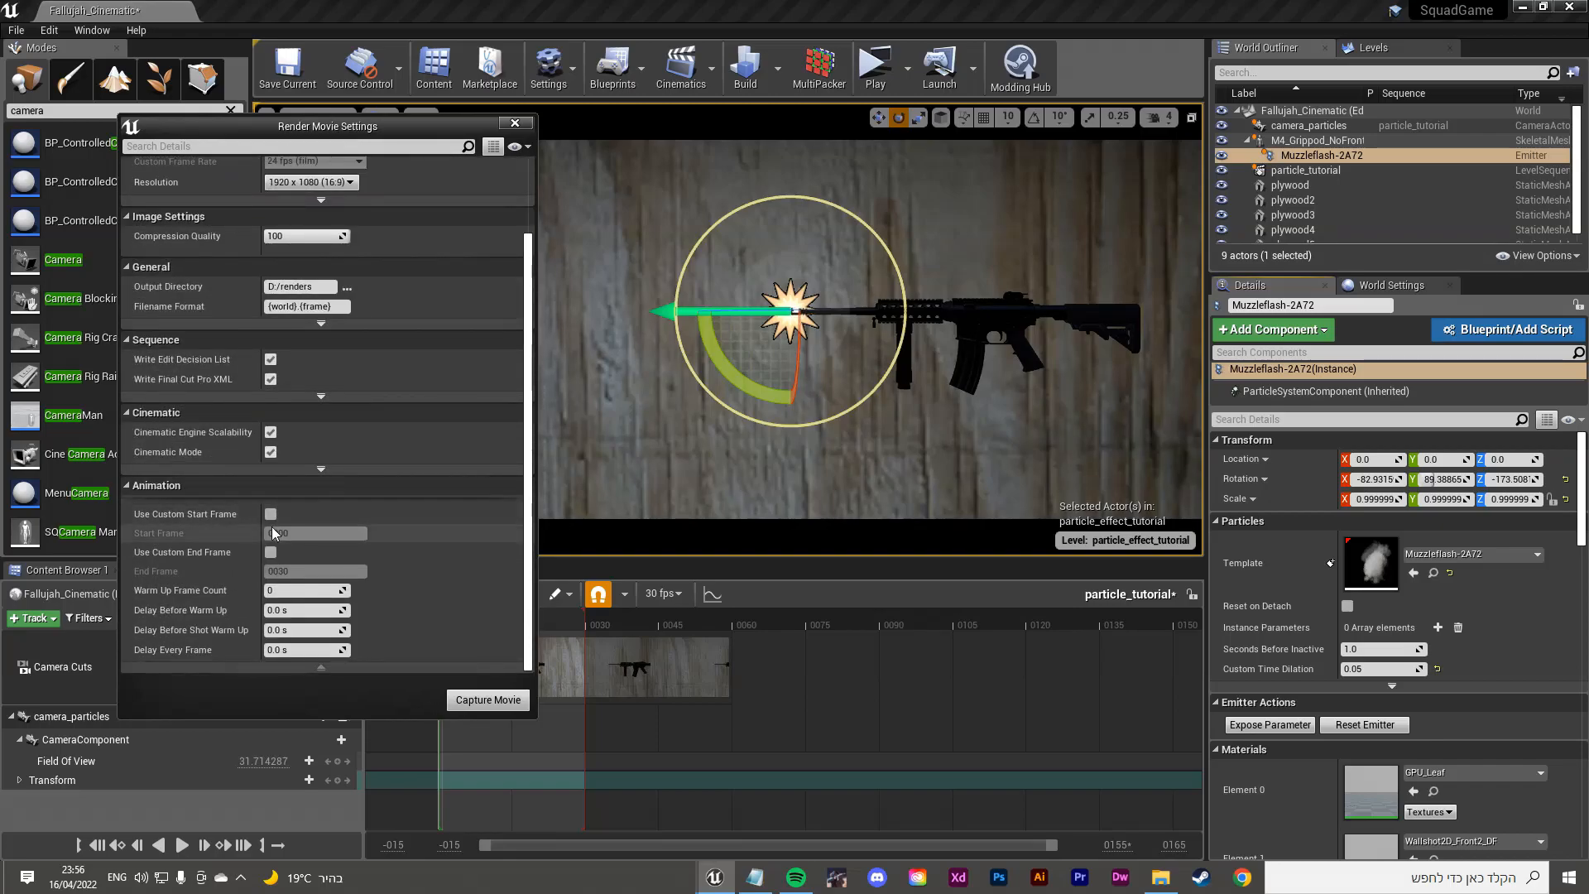
# Step: Tick Use Custom Start Frame and Use Custom End Frame, and set Start Frame to 0000
pyautogui.click(270, 514)
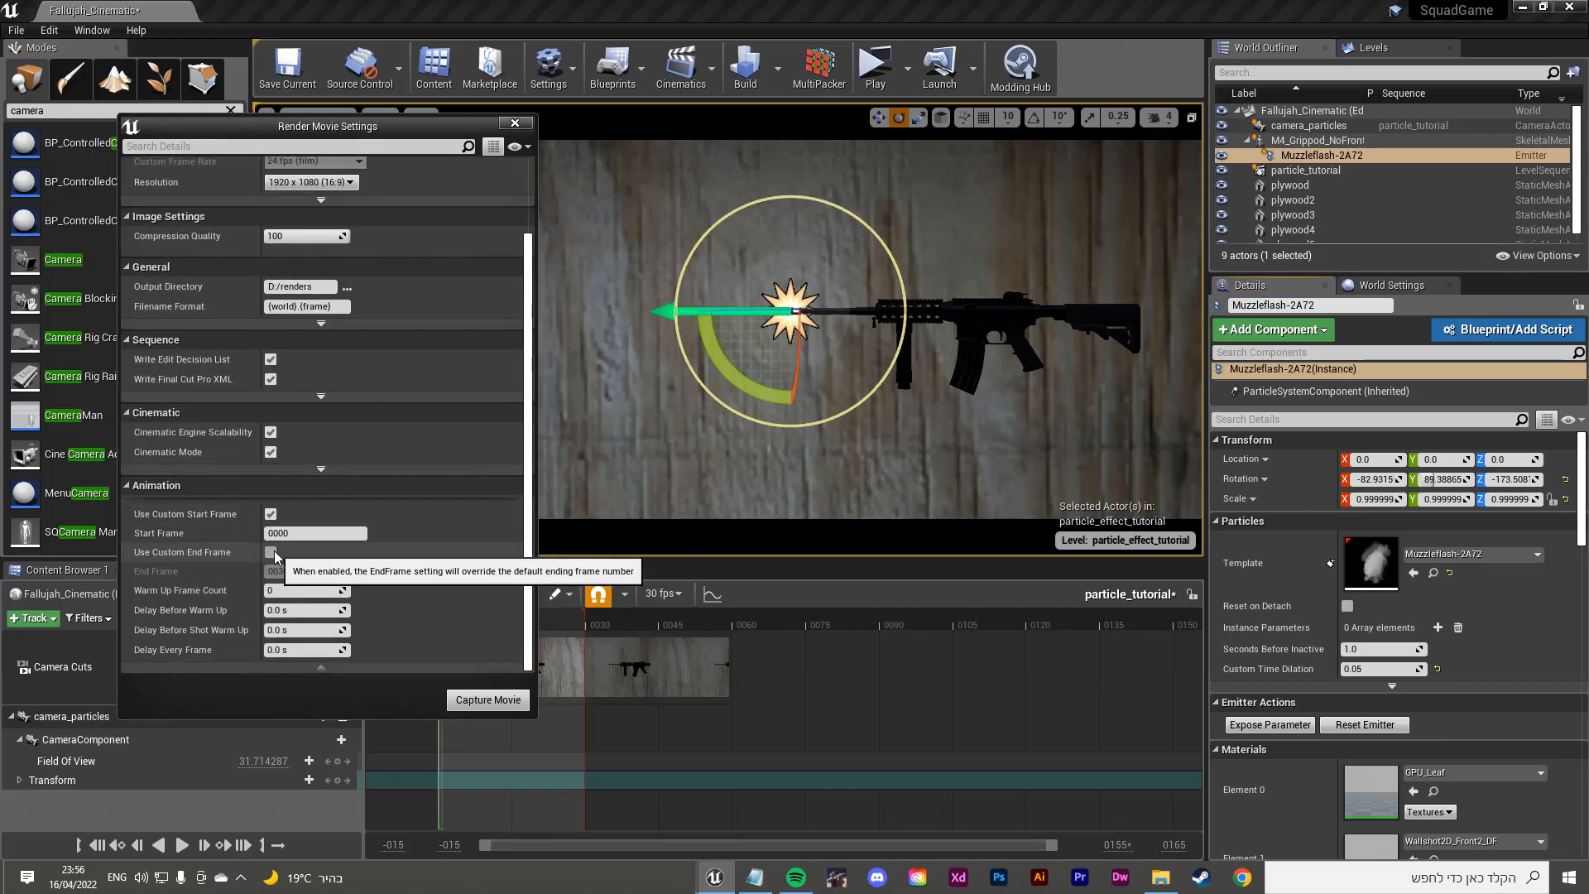
pyautogui.click(270, 552)
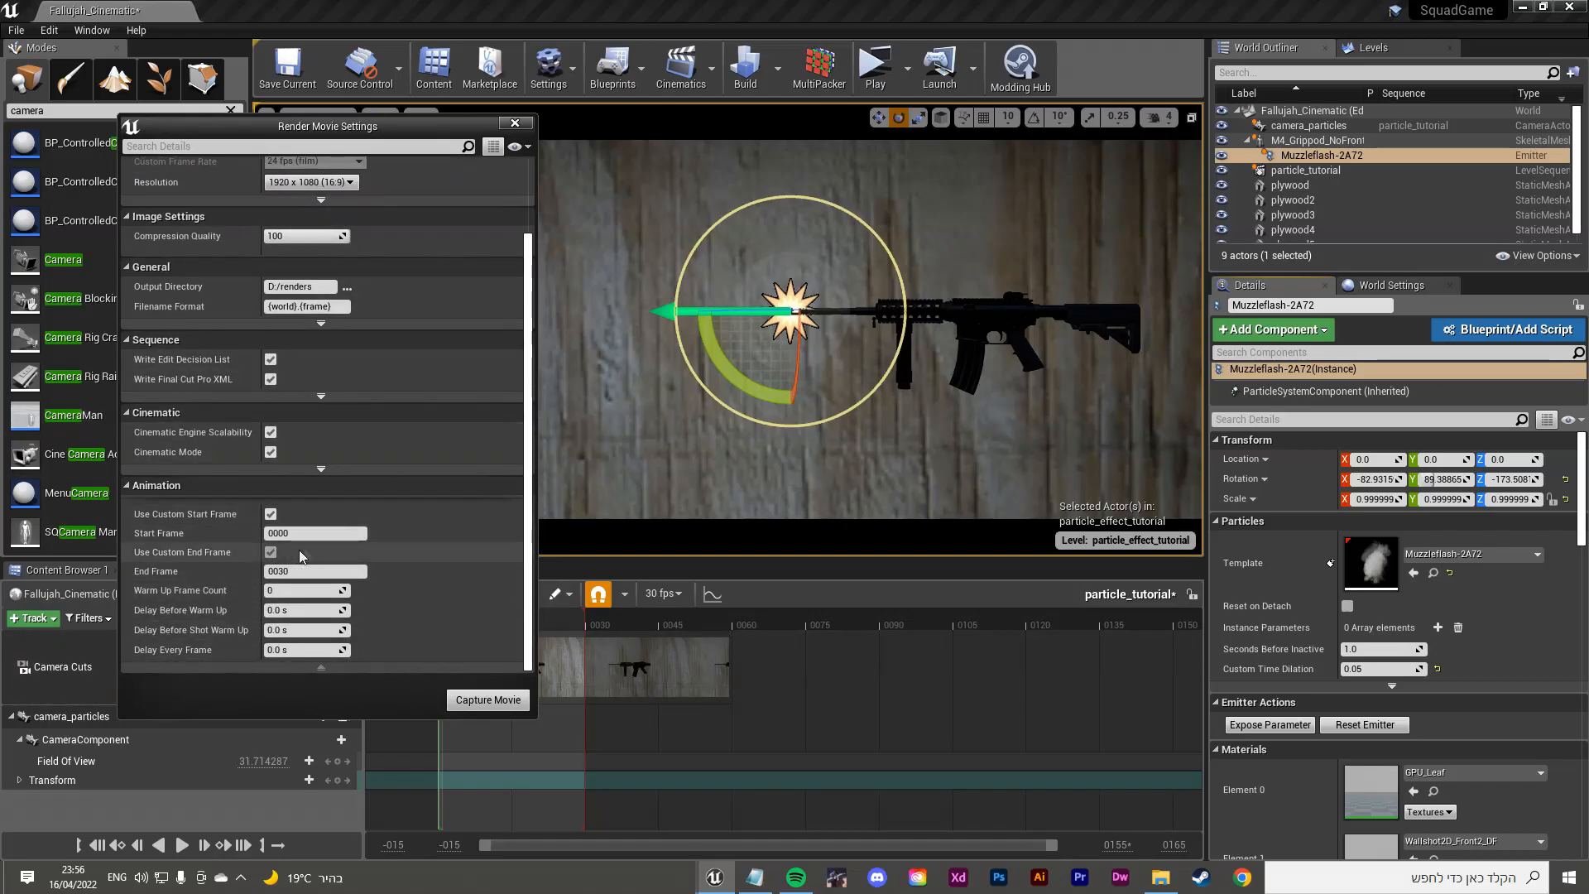
pyautogui.click(290, 533)
pyautogui.press('BackSpace')
pyautogui.press('BackSpace')
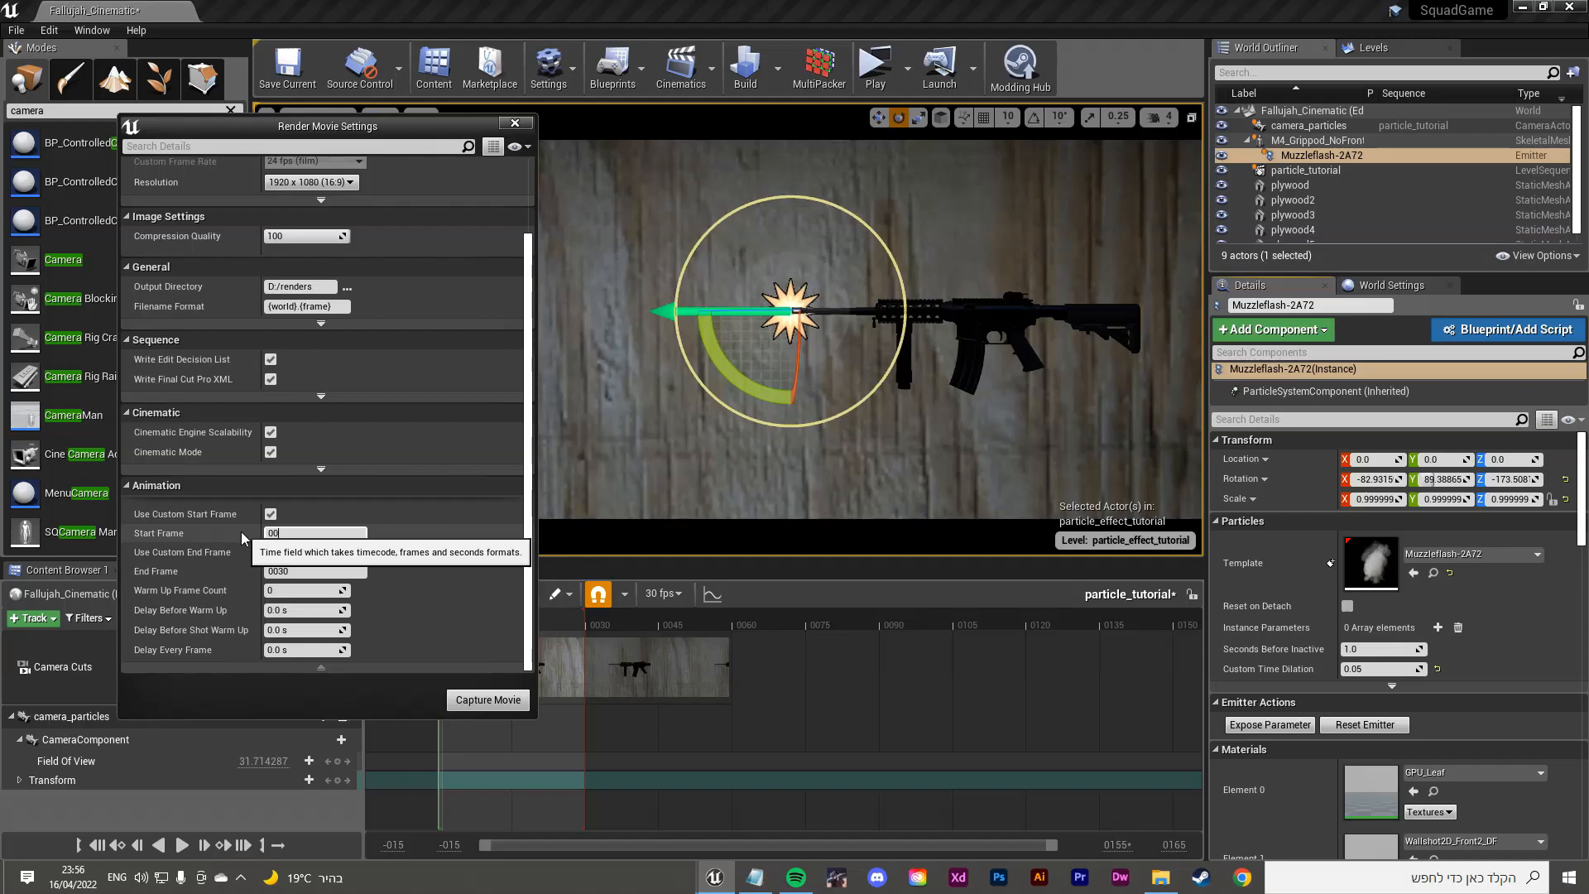
pyautogui.write('05')
pyautogui.press('Return')
pyautogui.click(313, 532)
pyautogui.press('BackSpace')
pyautogui.write('00')
pyautogui.click(348, 532)
pyautogui.scroll(3, 392, 533)
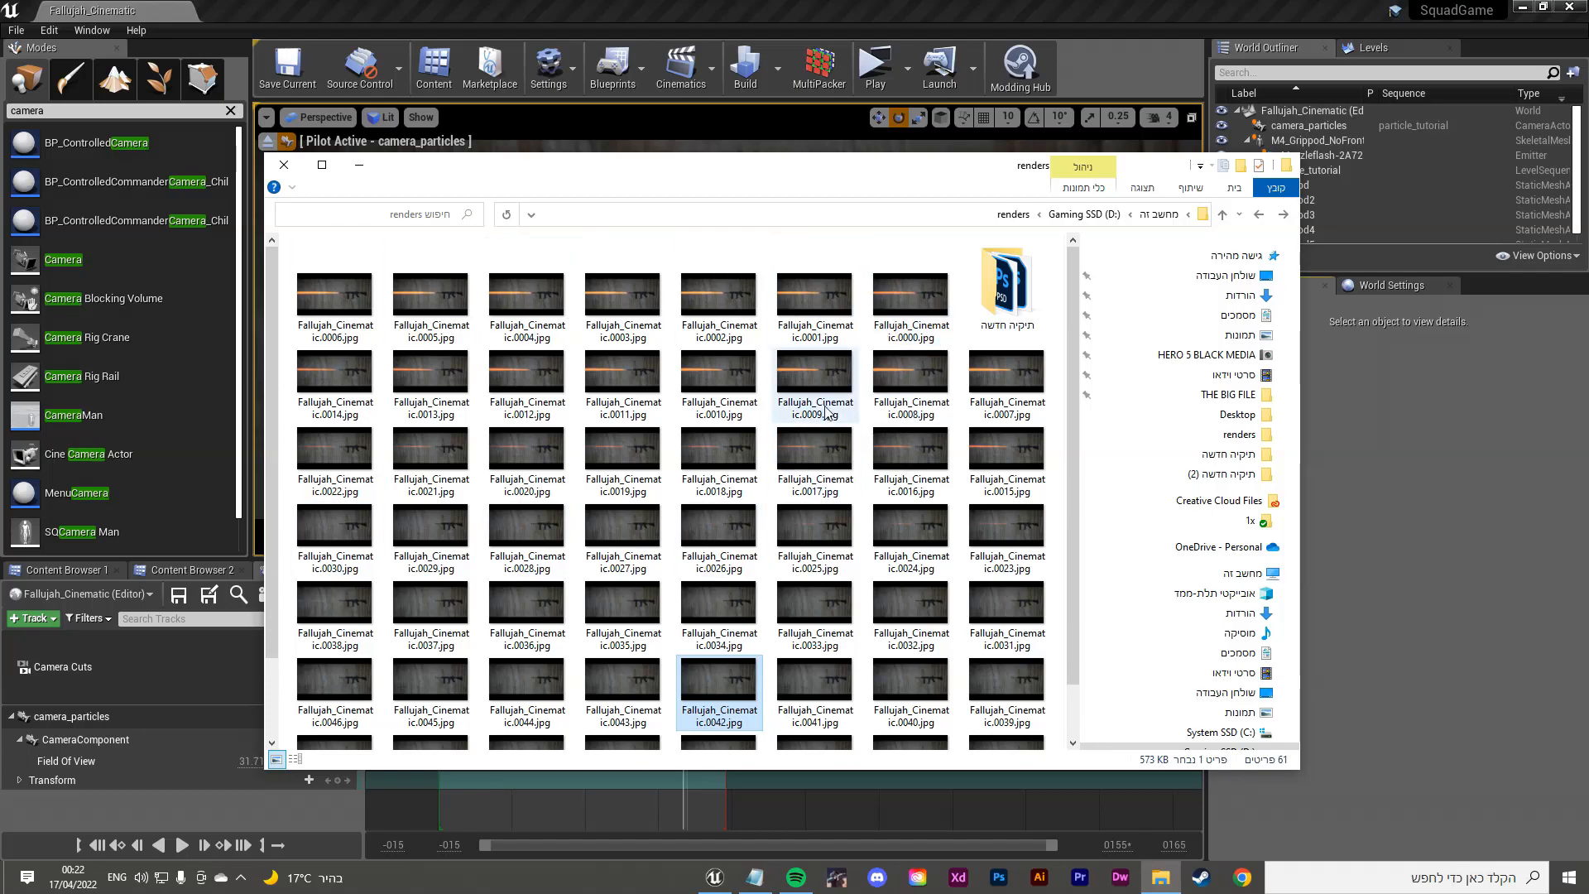
# Step: Scan the renders folder thumbnails and open Fallujah_Cinematic.0000.jpg in Photos
pyautogui.scroll(-2, 778, 318)
pyautogui.scroll(2, 633, 373)
pyautogui.scroll(-2, 815, 410)
pyautogui.scroll(2, 823, 410)
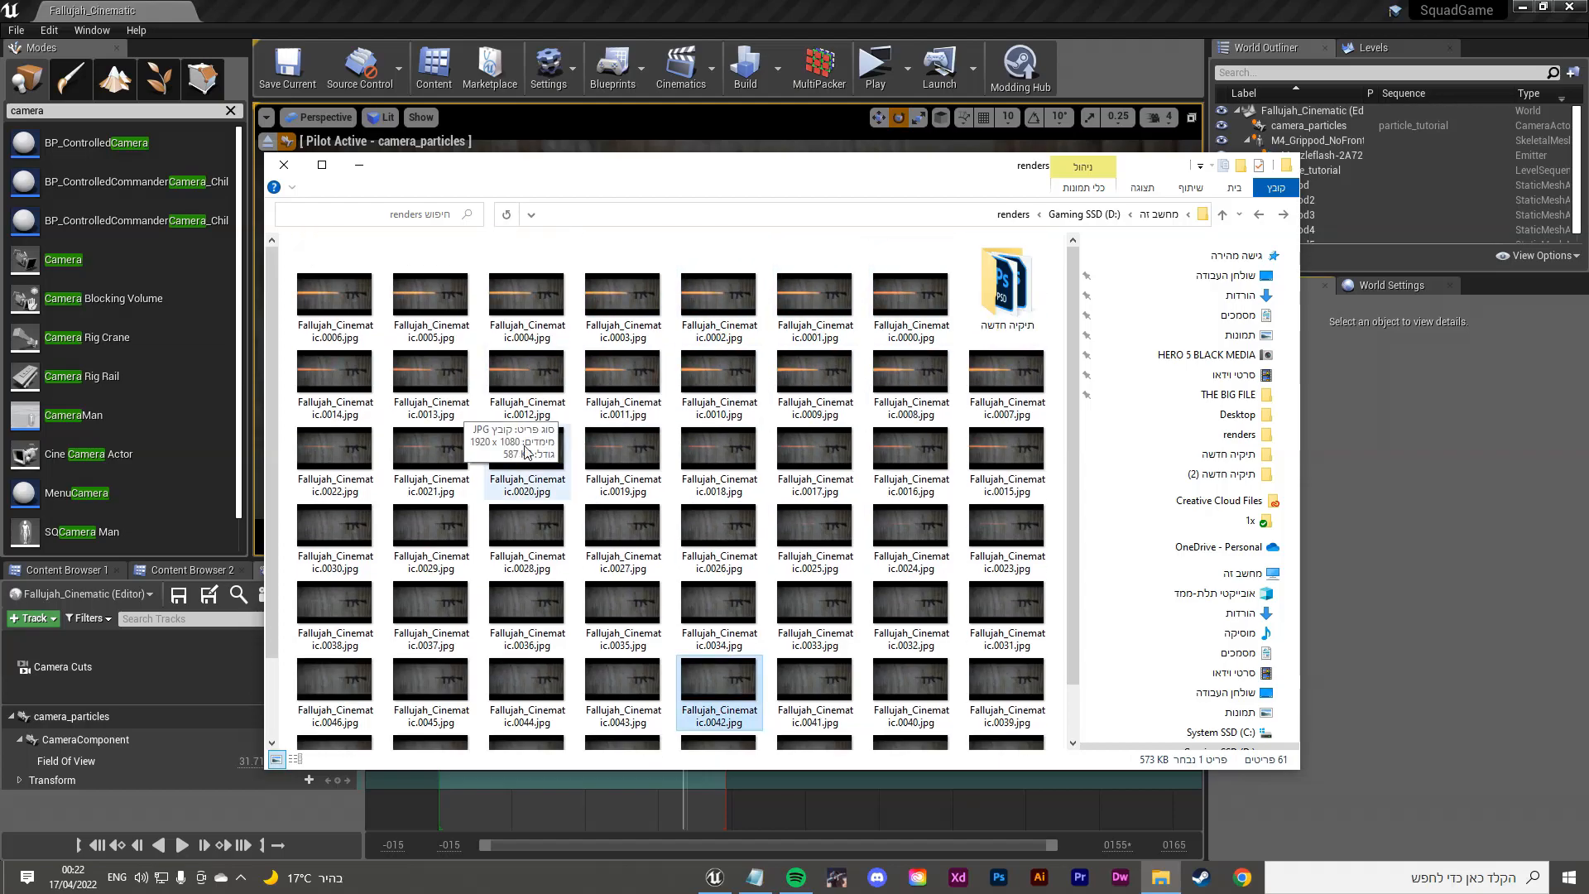
pyautogui.doubleClick(938, 296)
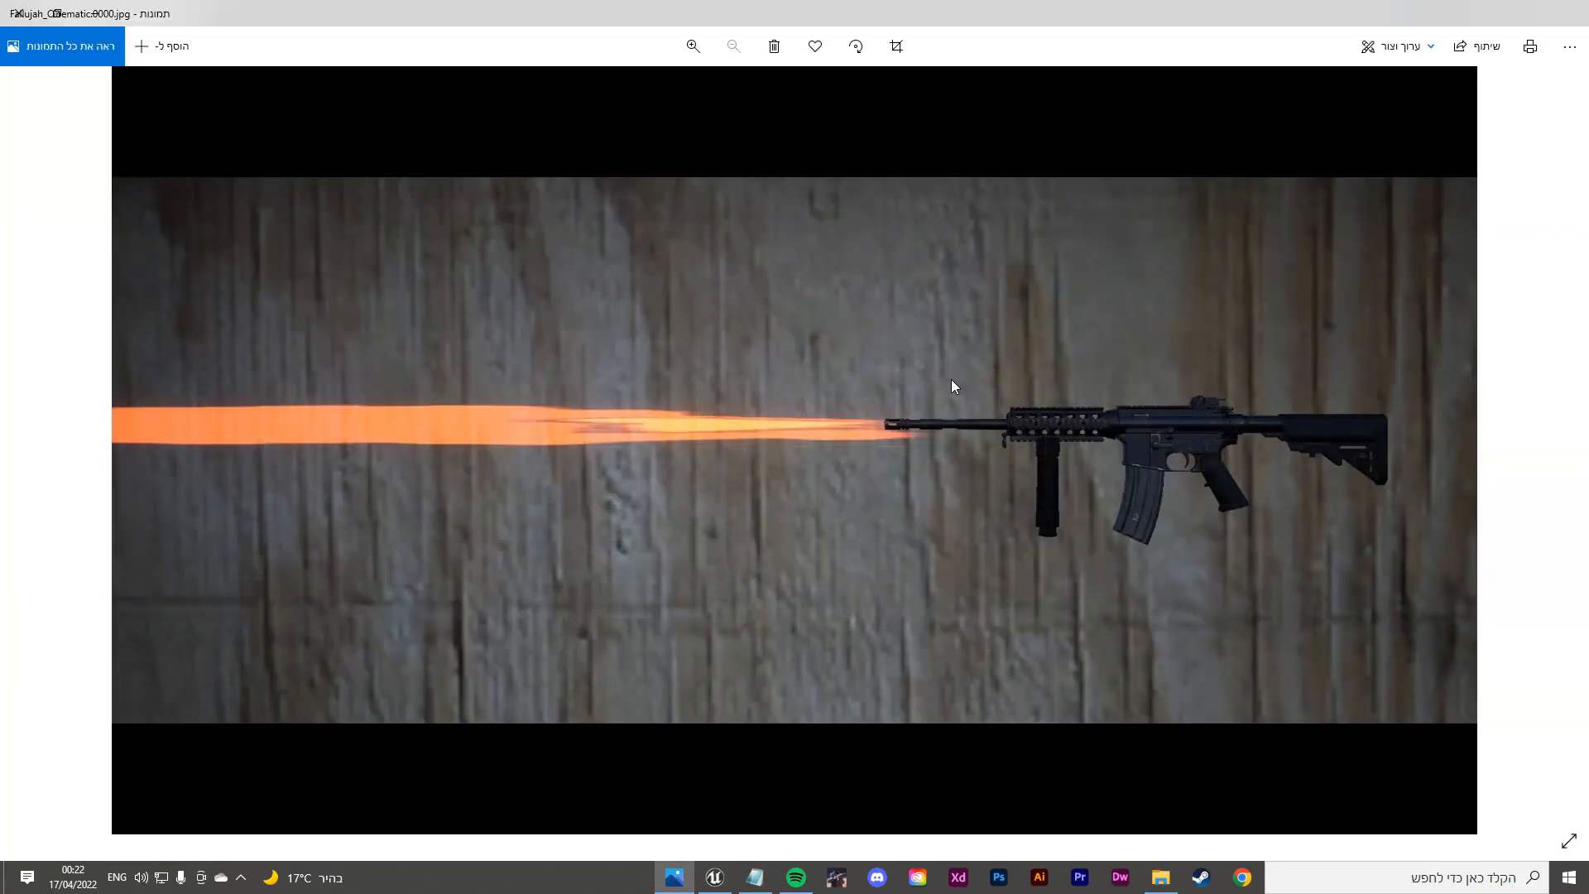
# Step: Step through the new muzzle-flash frames, then view frame 0019 and close it
pyautogui.press('Right')
pyautogui.press('Right')
pyautogui.press('Right')
pyautogui.press('Right')
pyautogui.press('Right')
pyautogui.press('Right')
pyautogui.press('Right')
pyautogui.press('Right')
pyautogui.press('Right')
pyautogui.press('Right')
pyautogui.press('Right')
pyautogui.press('Right')
pyautogui.press('Right')
pyautogui.press('Right')
pyautogui.press('Right')
pyautogui.press('Right')
pyautogui.press('Right')
pyautogui.press('Right')
pyautogui.press('Right')
pyautogui.press('Right')
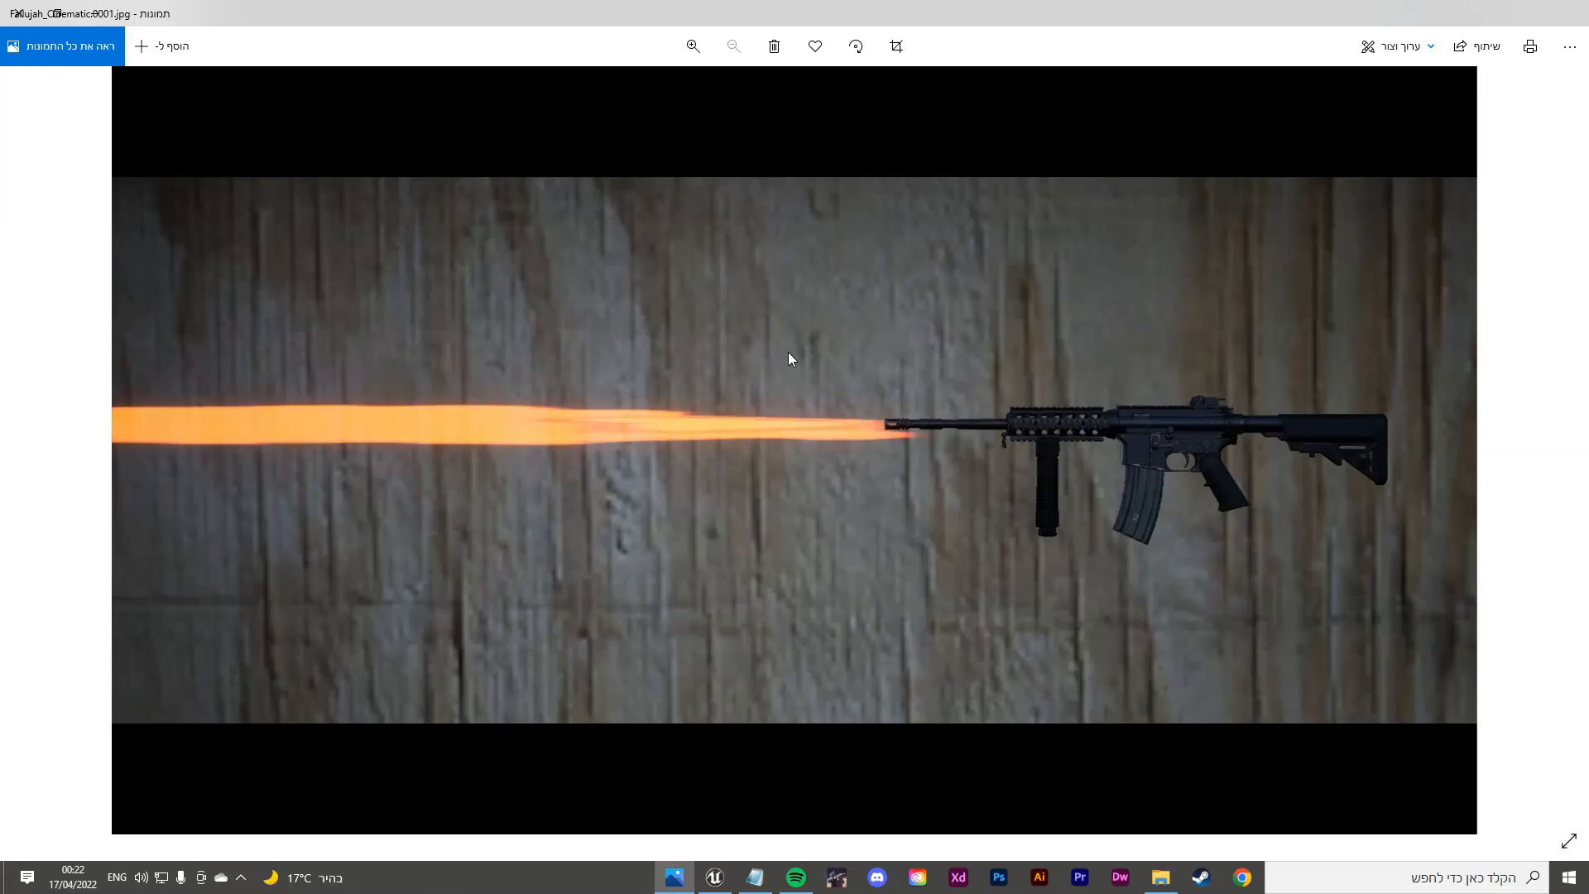
pyautogui.press('Left')
pyautogui.press('Left')
pyautogui.press('Left')
pyautogui.press('Left')
pyautogui.press('Left')
pyautogui.press('Left')
pyautogui.press('Left')
pyautogui.press('Left')
pyautogui.press('Left')
pyautogui.press('Left')
pyautogui.press('Left')
pyautogui.press('Left')
pyautogui.press('Left')
pyautogui.press('Left')
pyautogui.press('Left')
pyautogui.press('Left')
pyautogui.press('Left')
pyautogui.press('Left')
pyautogui.press('Left')
pyautogui.press('Left')
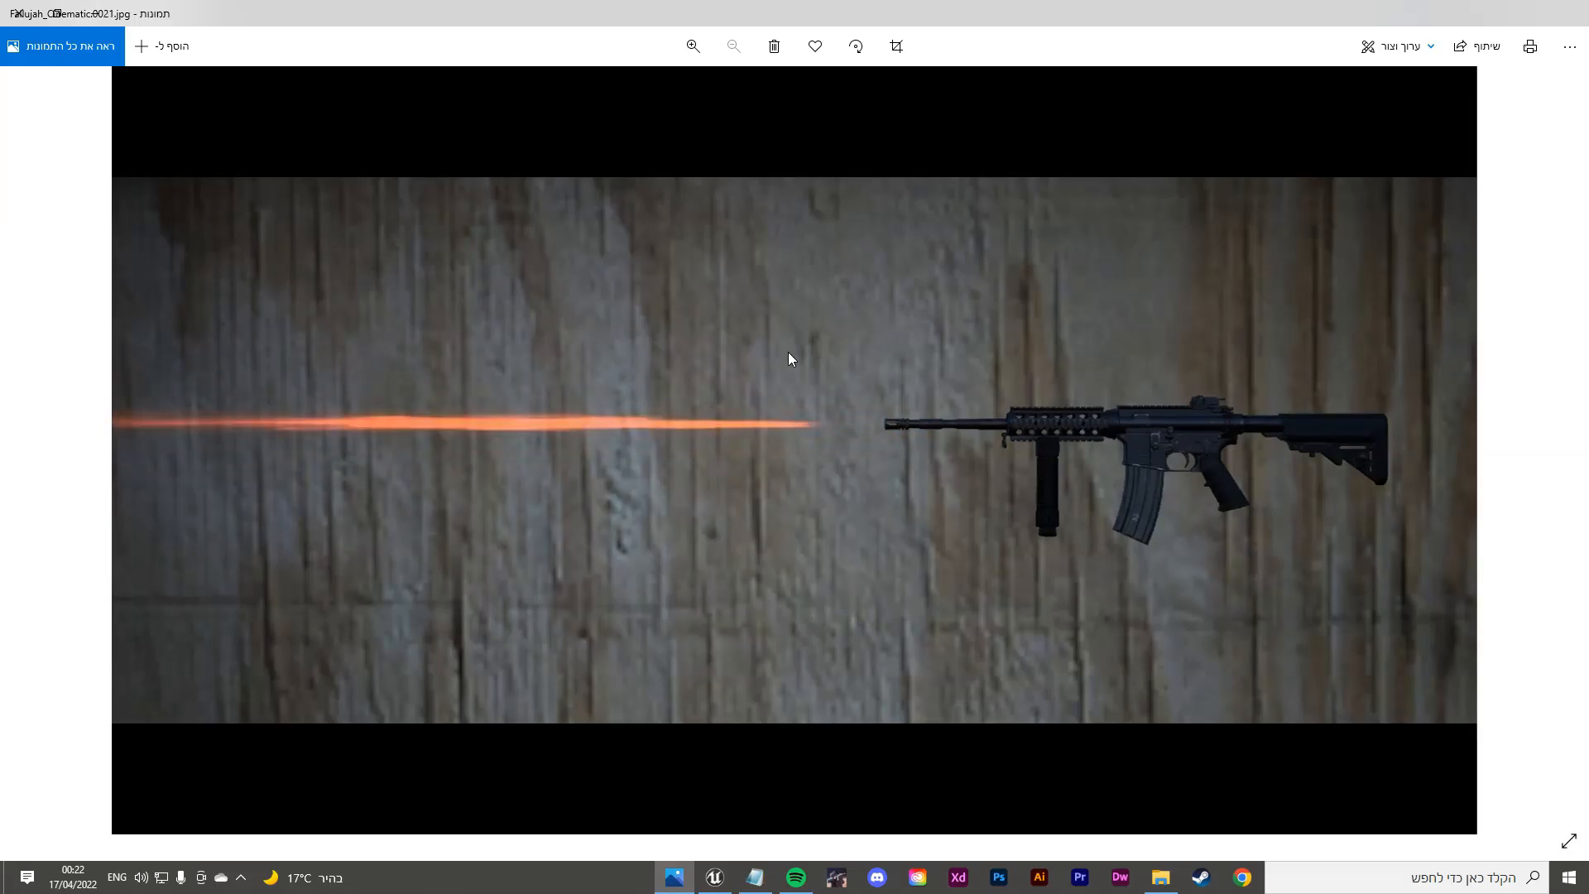
pyautogui.click(4, 8)
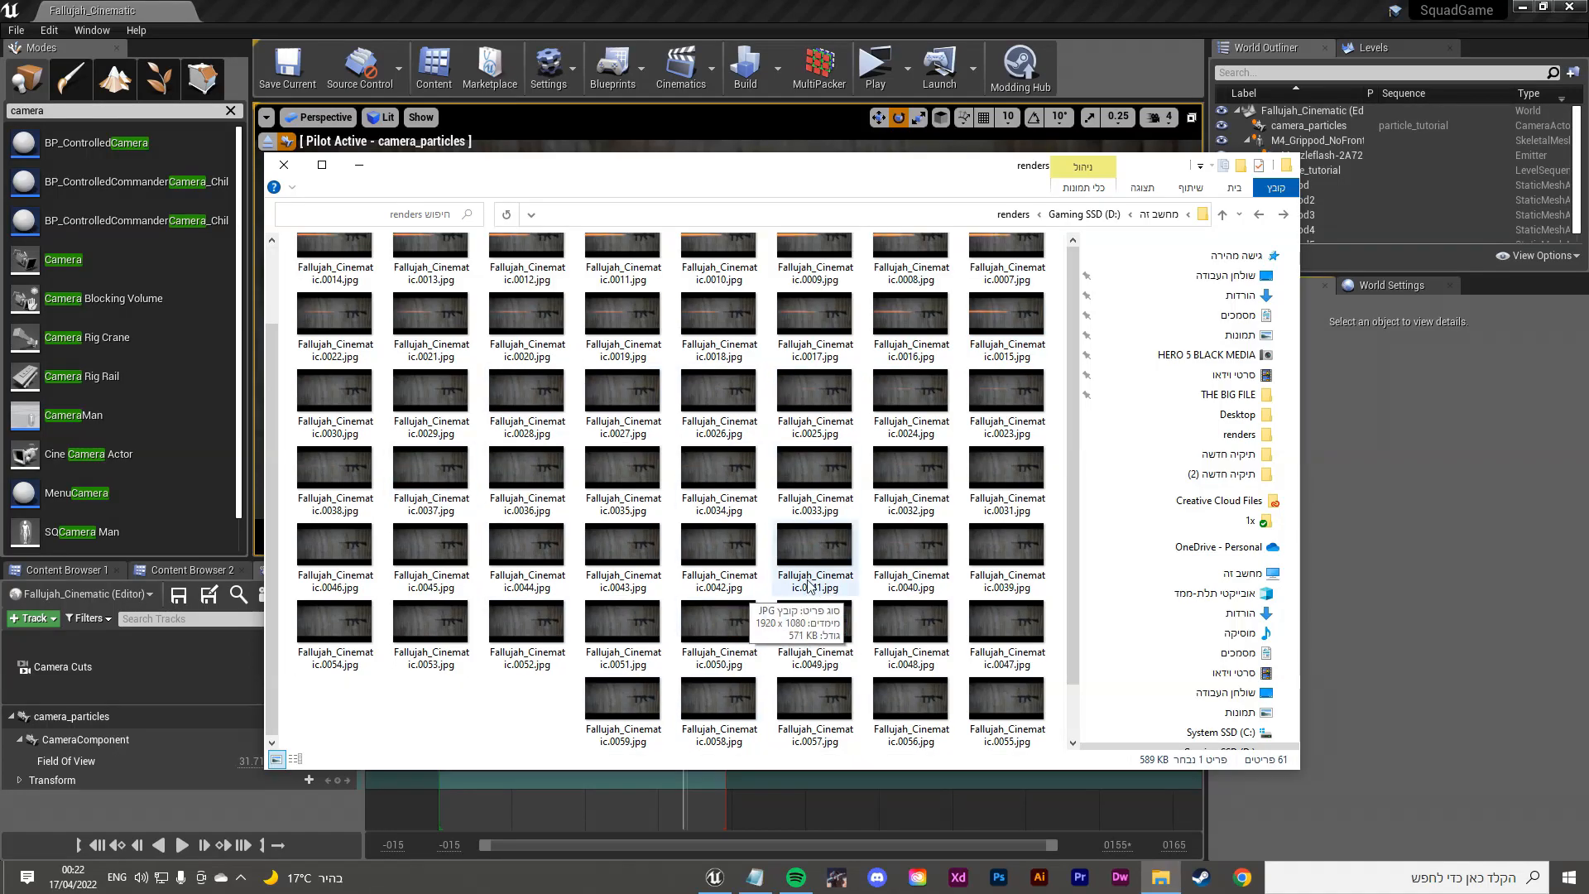
pyautogui.click(589, 450)
pyautogui.doubleClick(589, 450)
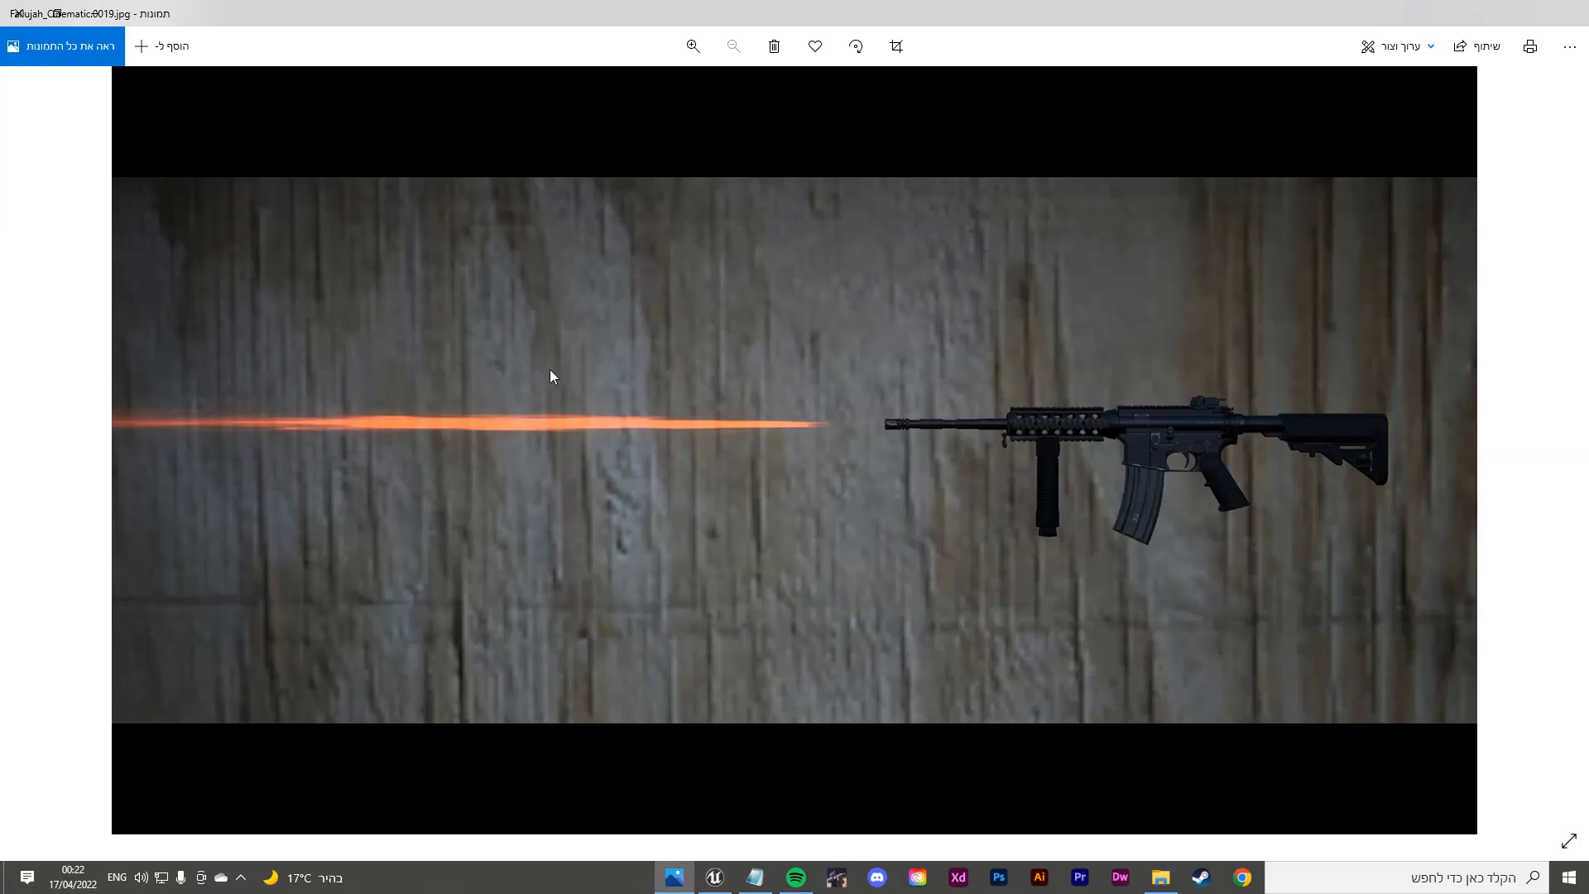
pyautogui.click(17, 13)
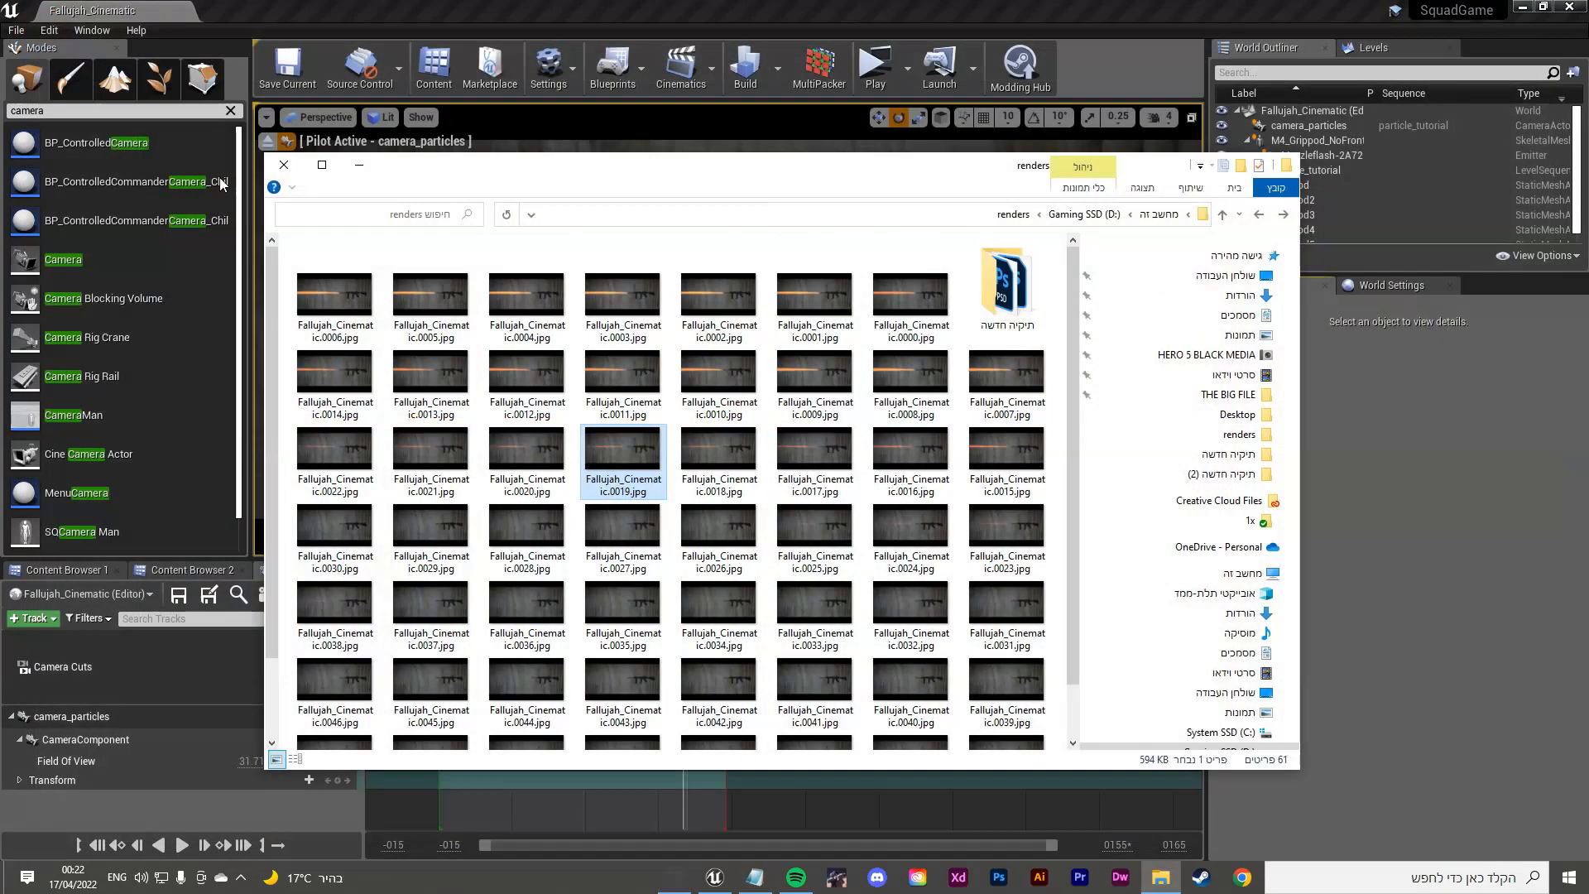
# Step: Reopen frame 0000 and step back and forth through the frames, then close Photos
pyautogui.doubleClick(921, 299)
pyautogui.press('Escape')
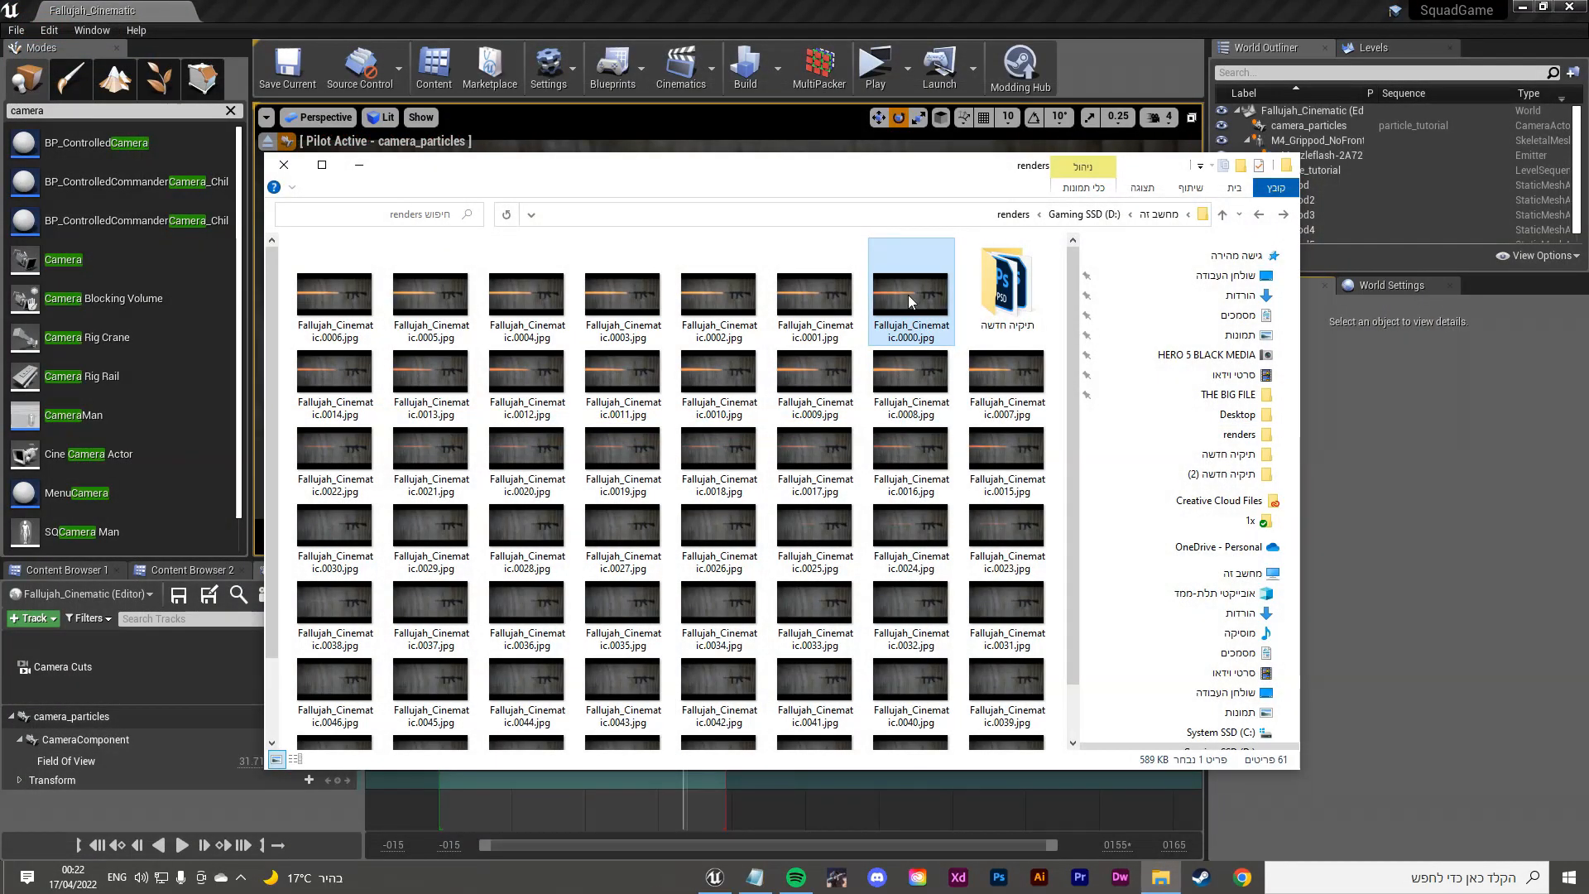
pyautogui.doubleClick(925, 312)
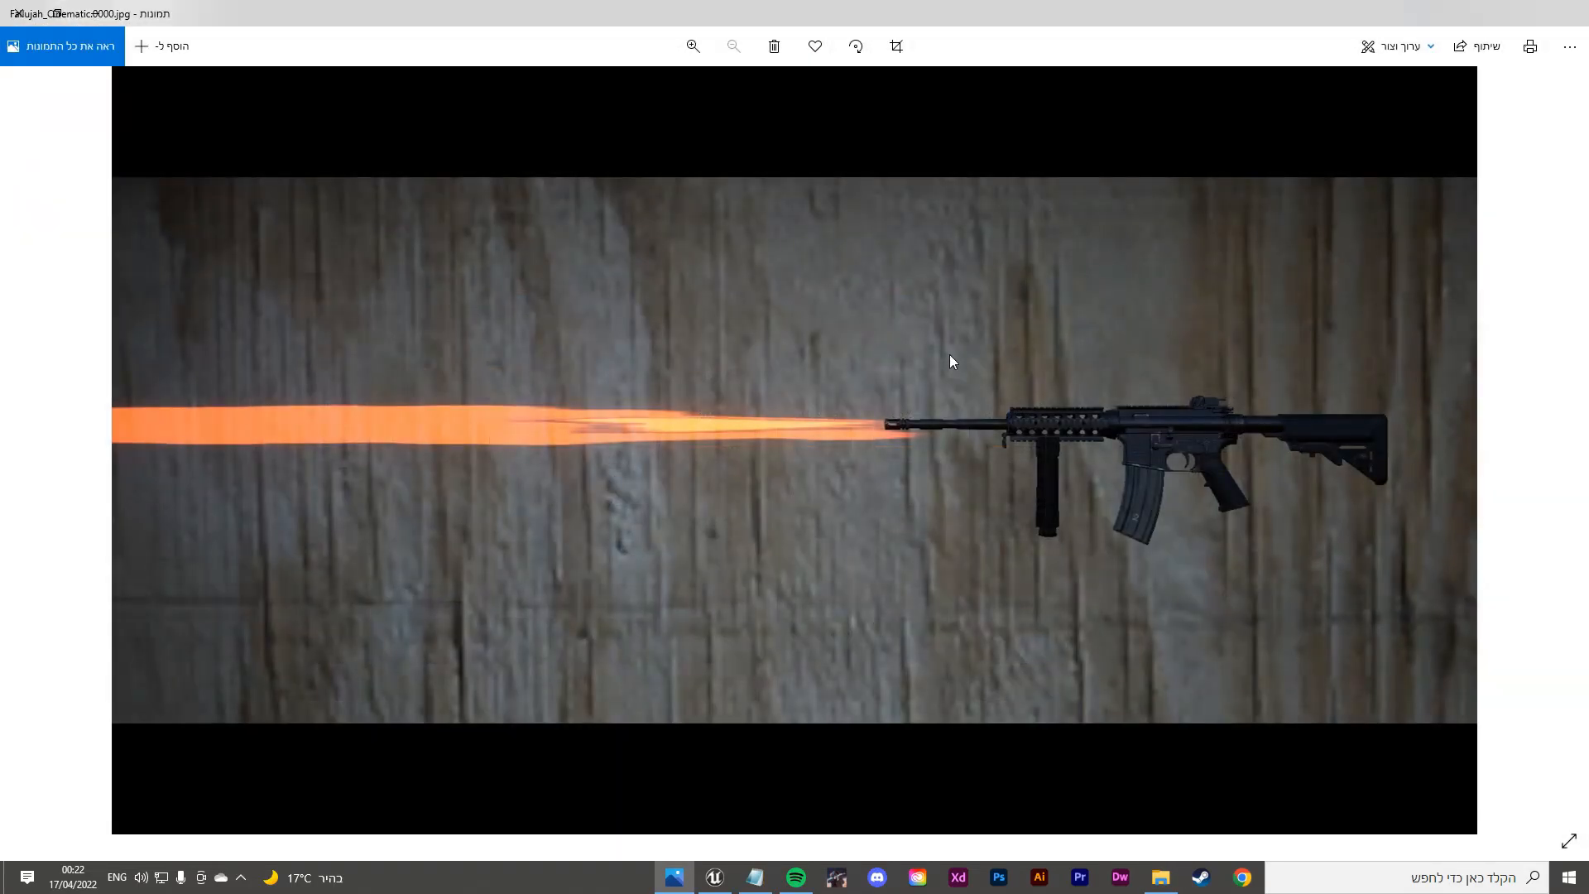
pyautogui.press('Right')
pyautogui.press('Right')
pyautogui.press('Right')
pyautogui.press('Right')
pyautogui.press('Right')
pyautogui.press('Right')
pyautogui.press('Right')
pyautogui.press('Right')
pyautogui.press('Right')
pyautogui.press('Right')
pyautogui.press('Right')
pyautogui.press('Right')
pyautogui.press('Right')
pyautogui.press('Right')
pyautogui.press('Right')
pyautogui.press('Right')
pyautogui.press('Right')
pyautogui.press('Right')
pyautogui.press('Right')
pyautogui.press('Right')
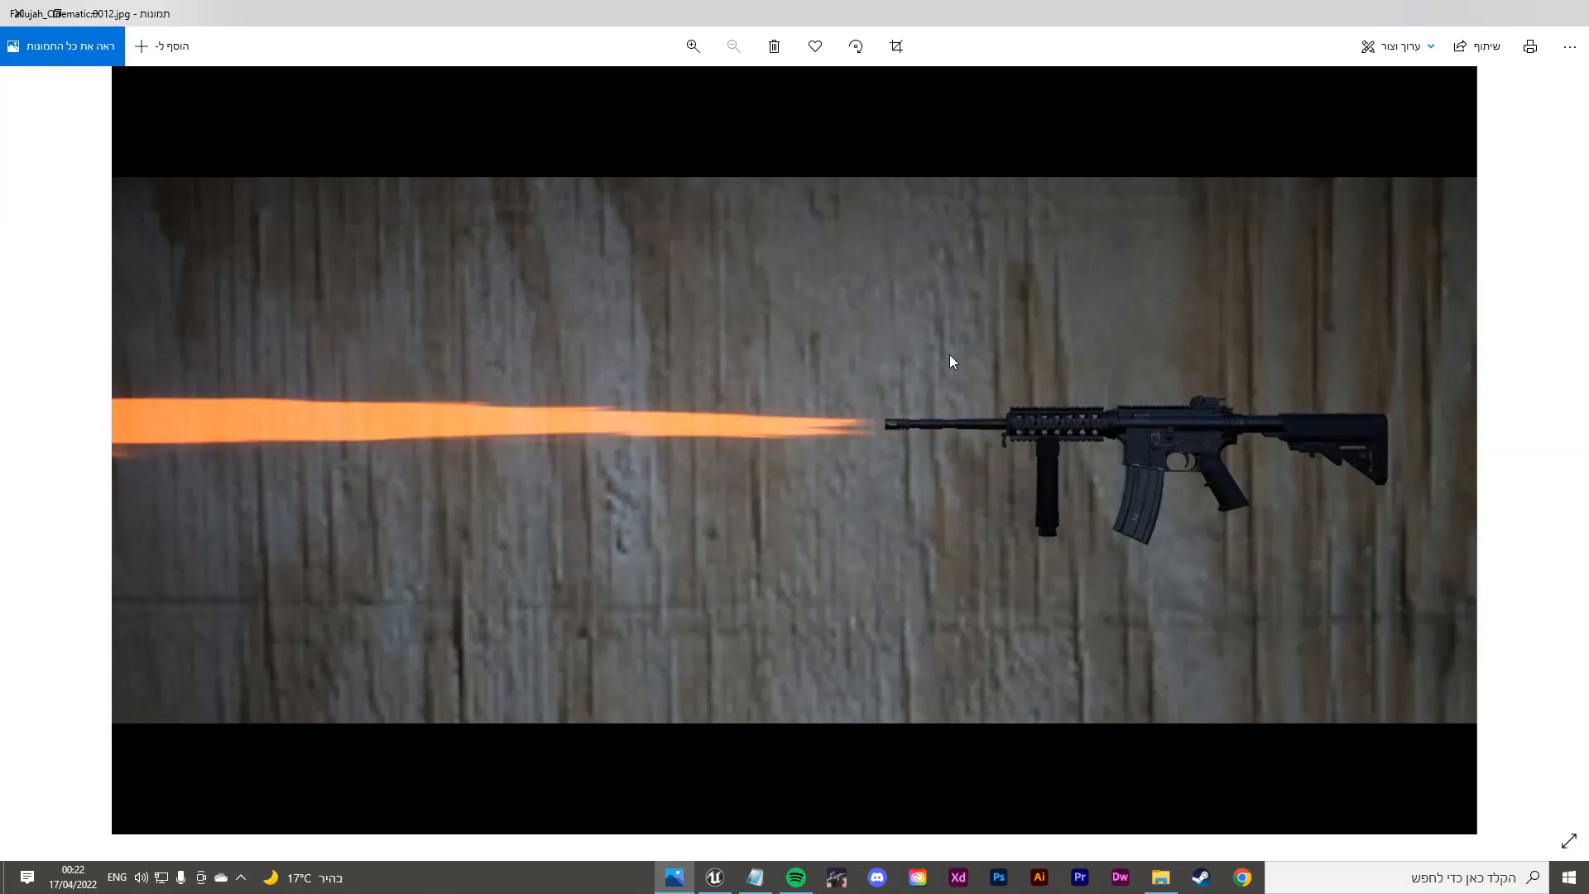
pyautogui.press('Left')
pyautogui.press('Left')
pyautogui.press('Left')
pyautogui.press('Left')
pyautogui.press('Left')
pyautogui.press('Left')
pyautogui.press('Left')
pyautogui.press('Left')
pyautogui.press('Left')
pyautogui.press('Left')
pyautogui.press('Left')
pyautogui.press('Left')
pyautogui.press('Left')
pyautogui.press('Left')
pyautogui.press('Left')
pyautogui.press('Left')
pyautogui.press('Left')
pyautogui.press('Left')
pyautogui.press('Left')
pyautogui.press('Left')
pyautogui.press('Right')
pyautogui.press('Right')
pyautogui.press('Right')
pyautogui.press('Right')
pyautogui.press('Right')
pyautogui.press('Right')
pyautogui.press('Right')
pyautogui.press('Right')
pyautogui.press('Right')
pyautogui.press('Right')
pyautogui.press('Right')
pyautogui.press('Right')
pyautogui.press('Right')
pyautogui.press('Right')
pyautogui.press('Right')
pyautogui.press('Right')
pyautogui.press('Right')
pyautogui.press('Right')
pyautogui.press('Right')
pyautogui.press('Right')
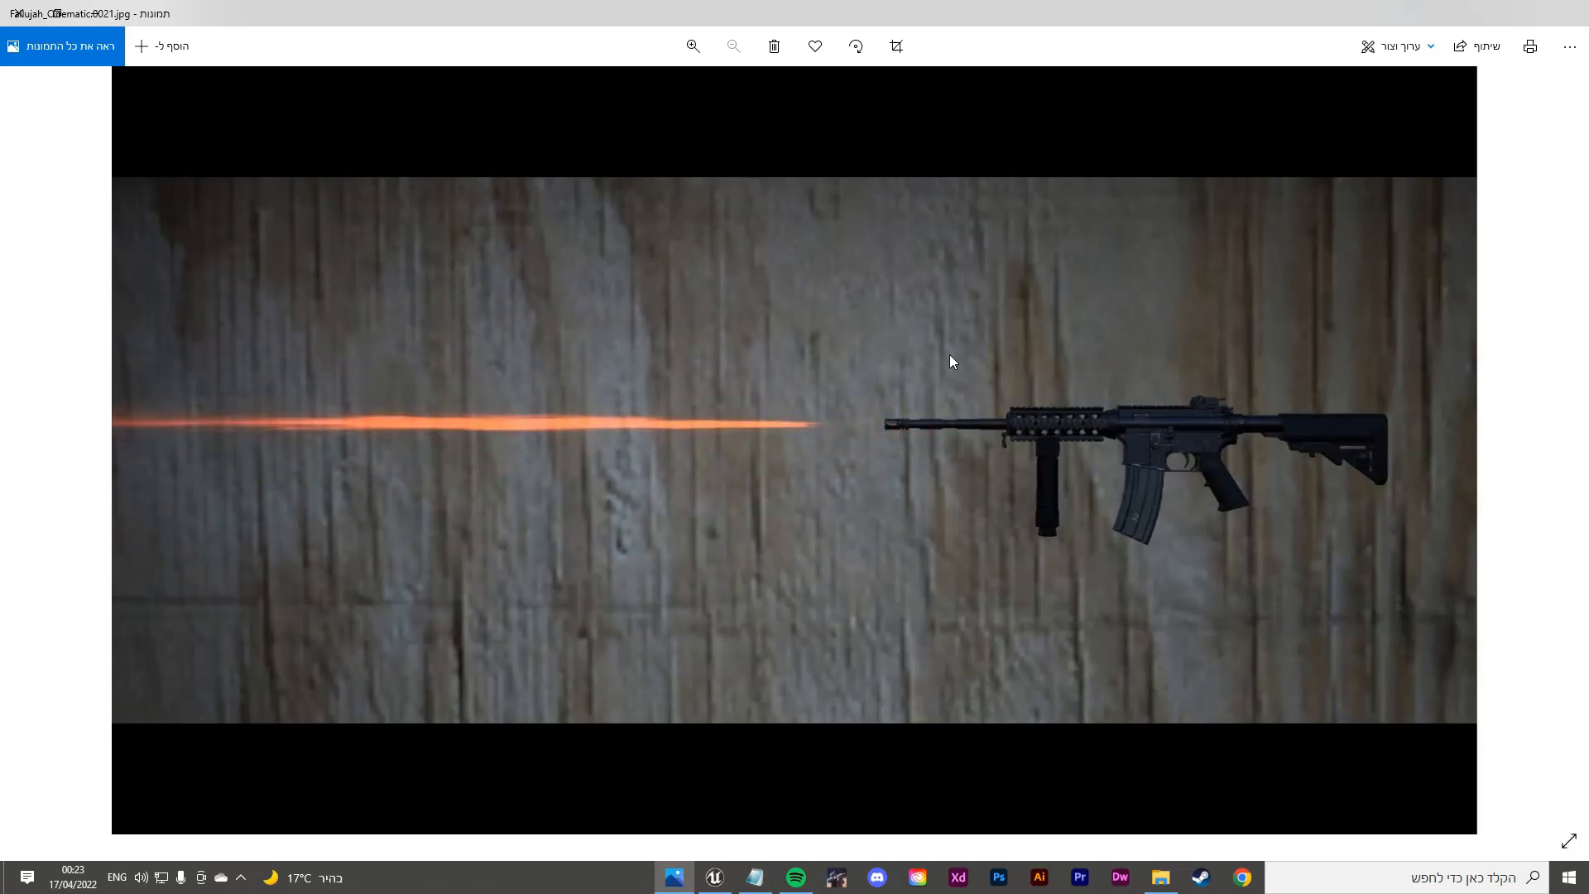
pyautogui.press('Left')
pyautogui.press('Left')
pyautogui.press('Left')
pyautogui.press('Left')
pyautogui.press('Left')
pyautogui.press('Left')
pyautogui.press('Left')
pyautogui.press('Left')
pyautogui.press('Left')
pyautogui.press('Left')
pyautogui.press('Left')
pyautogui.press('Left')
pyautogui.press('Left')
pyautogui.press('Left')
pyautogui.press('Left')
pyautogui.press('Left')
pyautogui.press('Left')
pyautogui.press('Left')
pyautogui.press('Left')
pyautogui.press('Left')
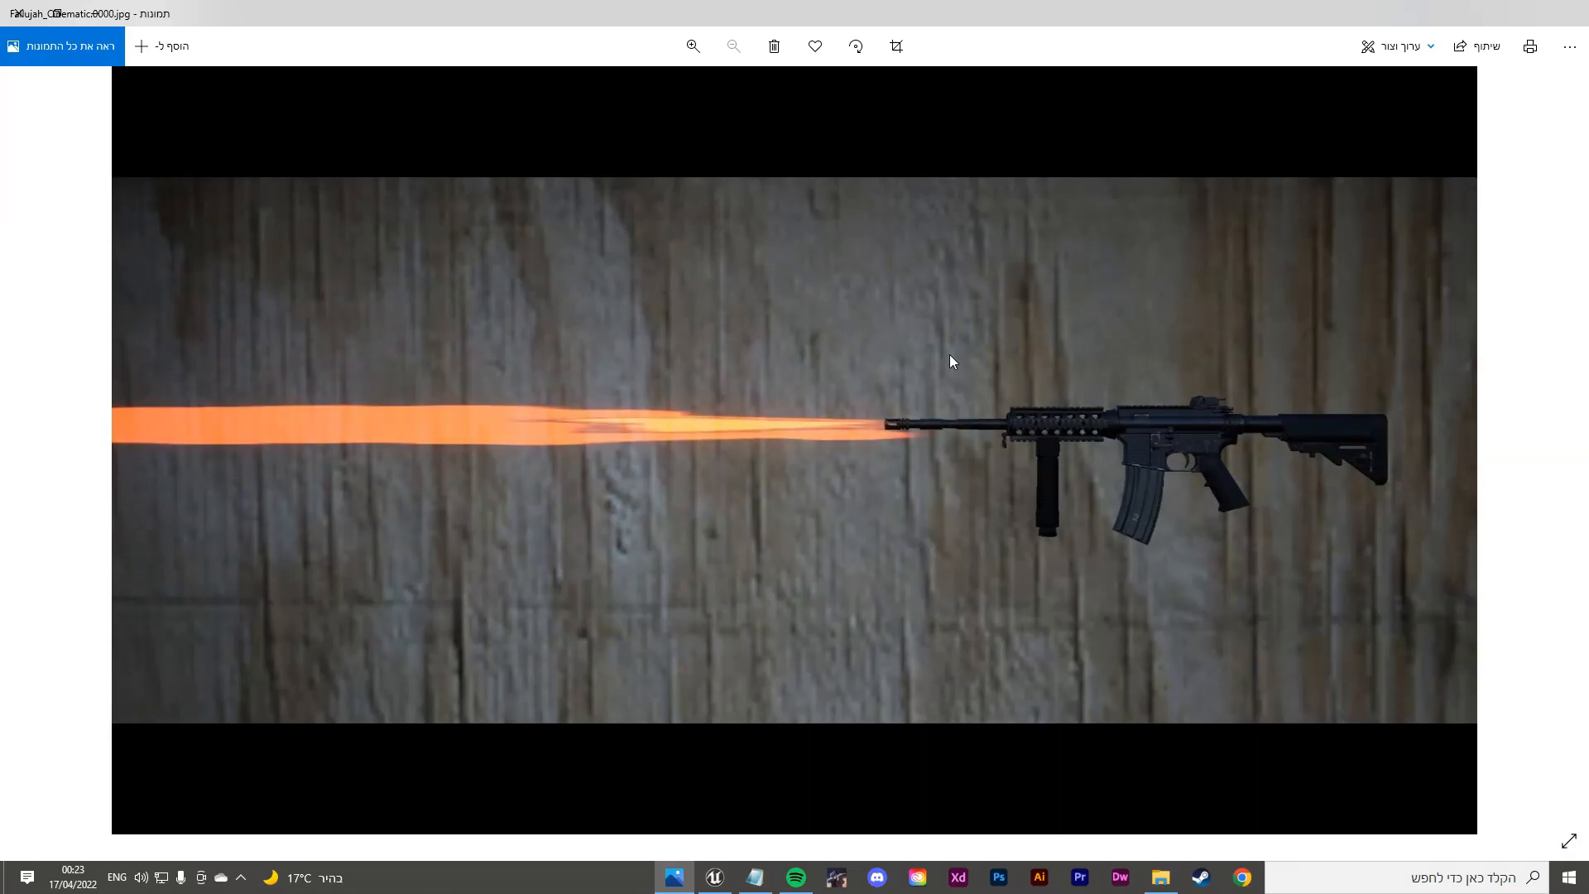
pyautogui.press('Right')
pyautogui.press('Right')
pyautogui.press('Right')
pyautogui.press('Right')
pyautogui.press('Right')
pyautogui.press('Right')
pyautogui.press('Right')
pyautogui.press('Right')
pyautogui.press('Right')
pyautogui.press('Right')
pyautogui.press('Right')
pyautogui.press('Right')
pyautogui.press('Right')
pyautogui.press('Right')
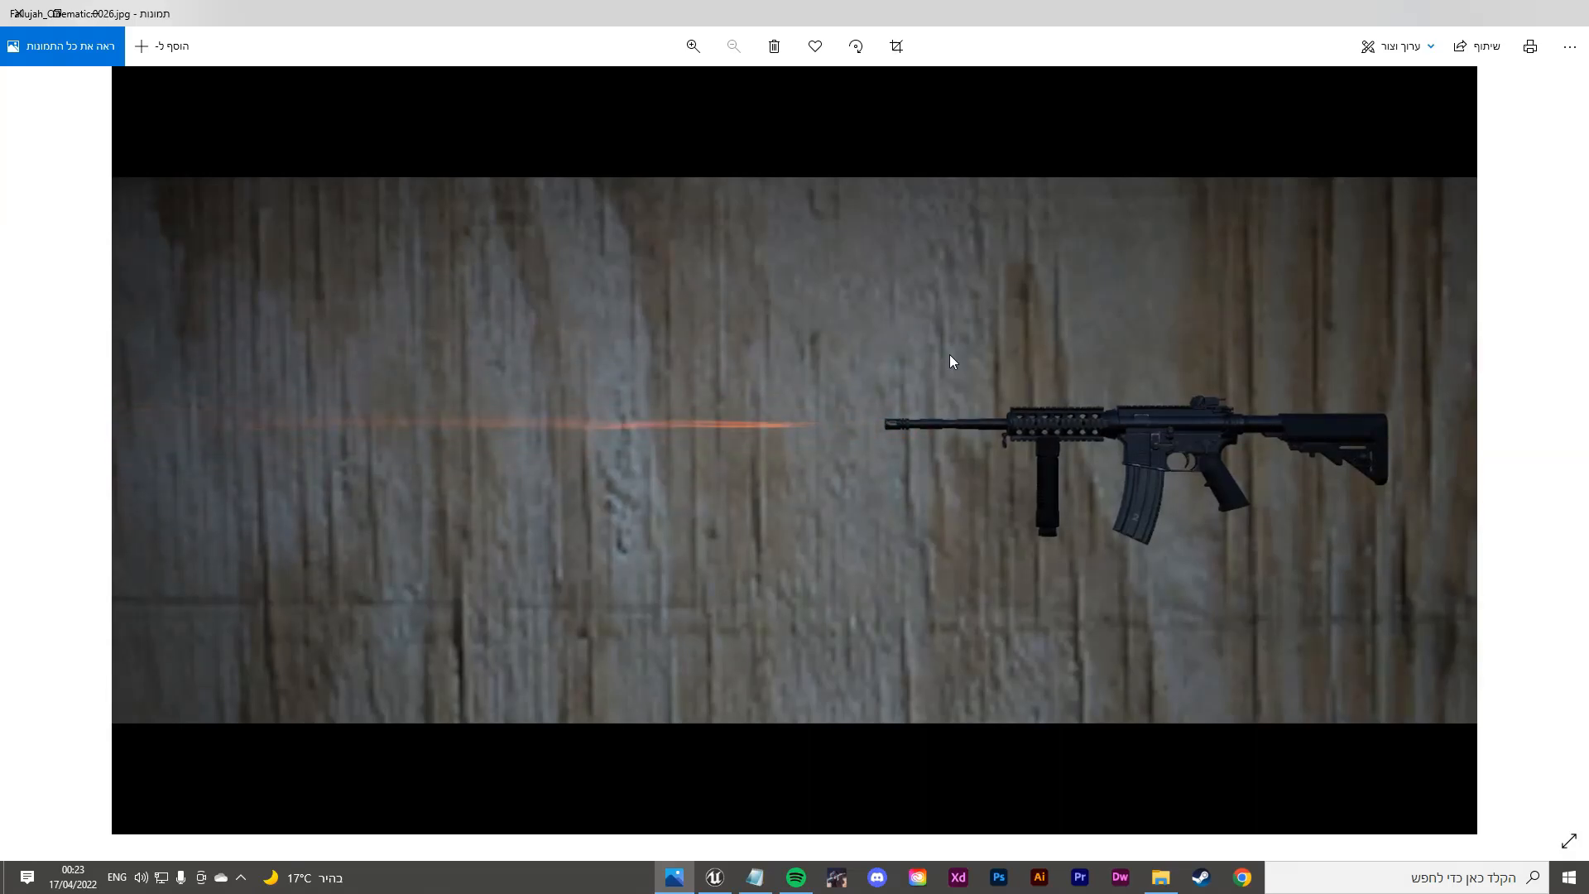
pyautogui.press('Left')
pyautogui.press('Left')
pyautogui.press('Left')
pyautogui.press('Left')
pyautogui.press('Left')
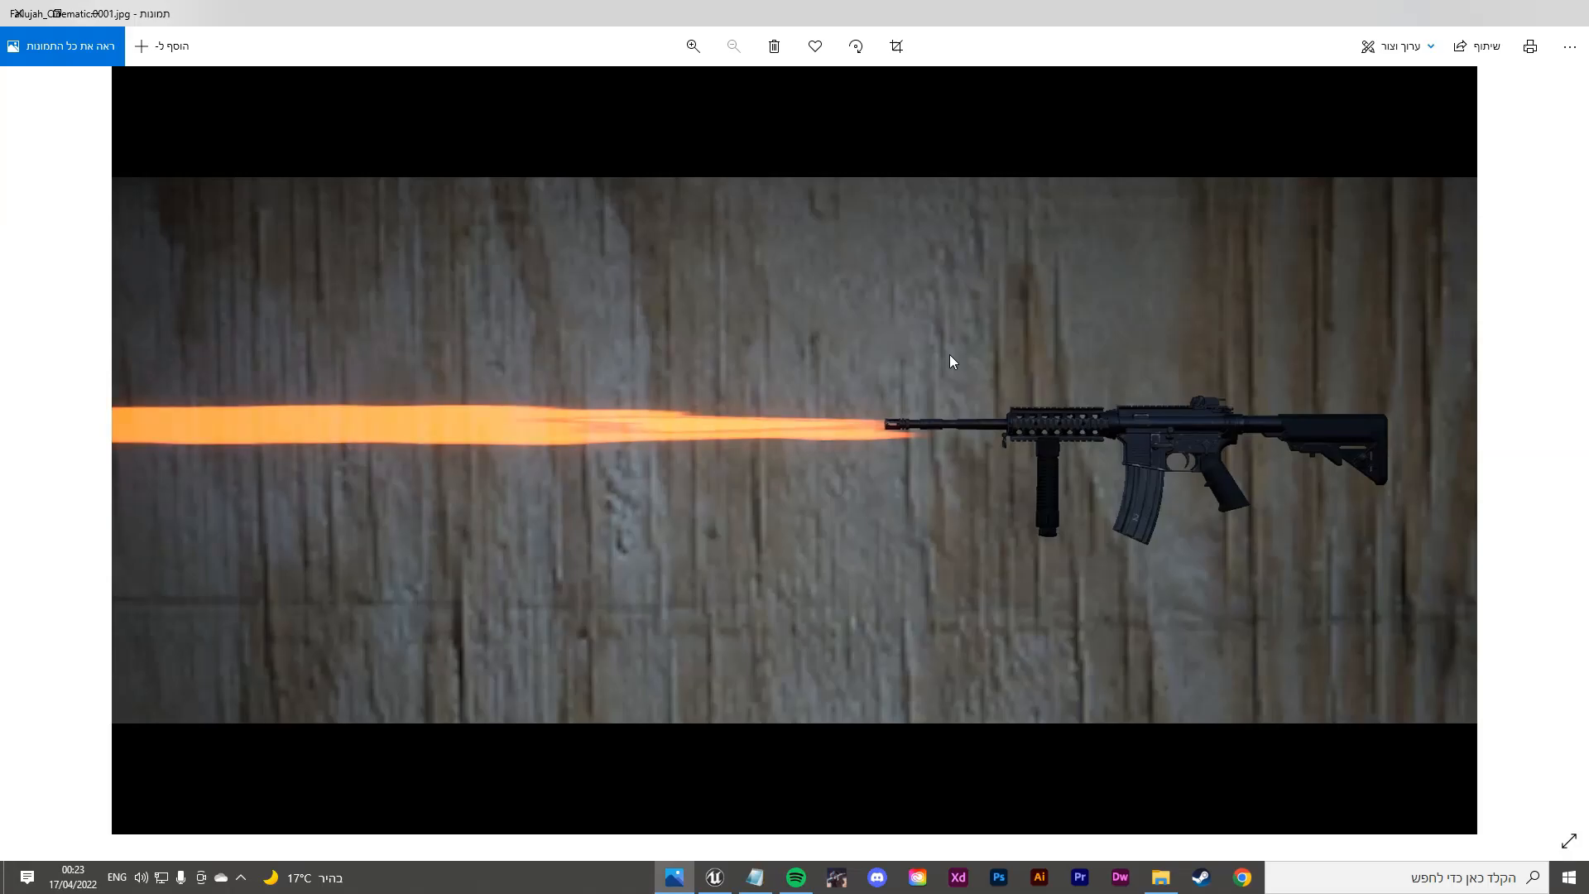
pyautogui.click(16, 14)
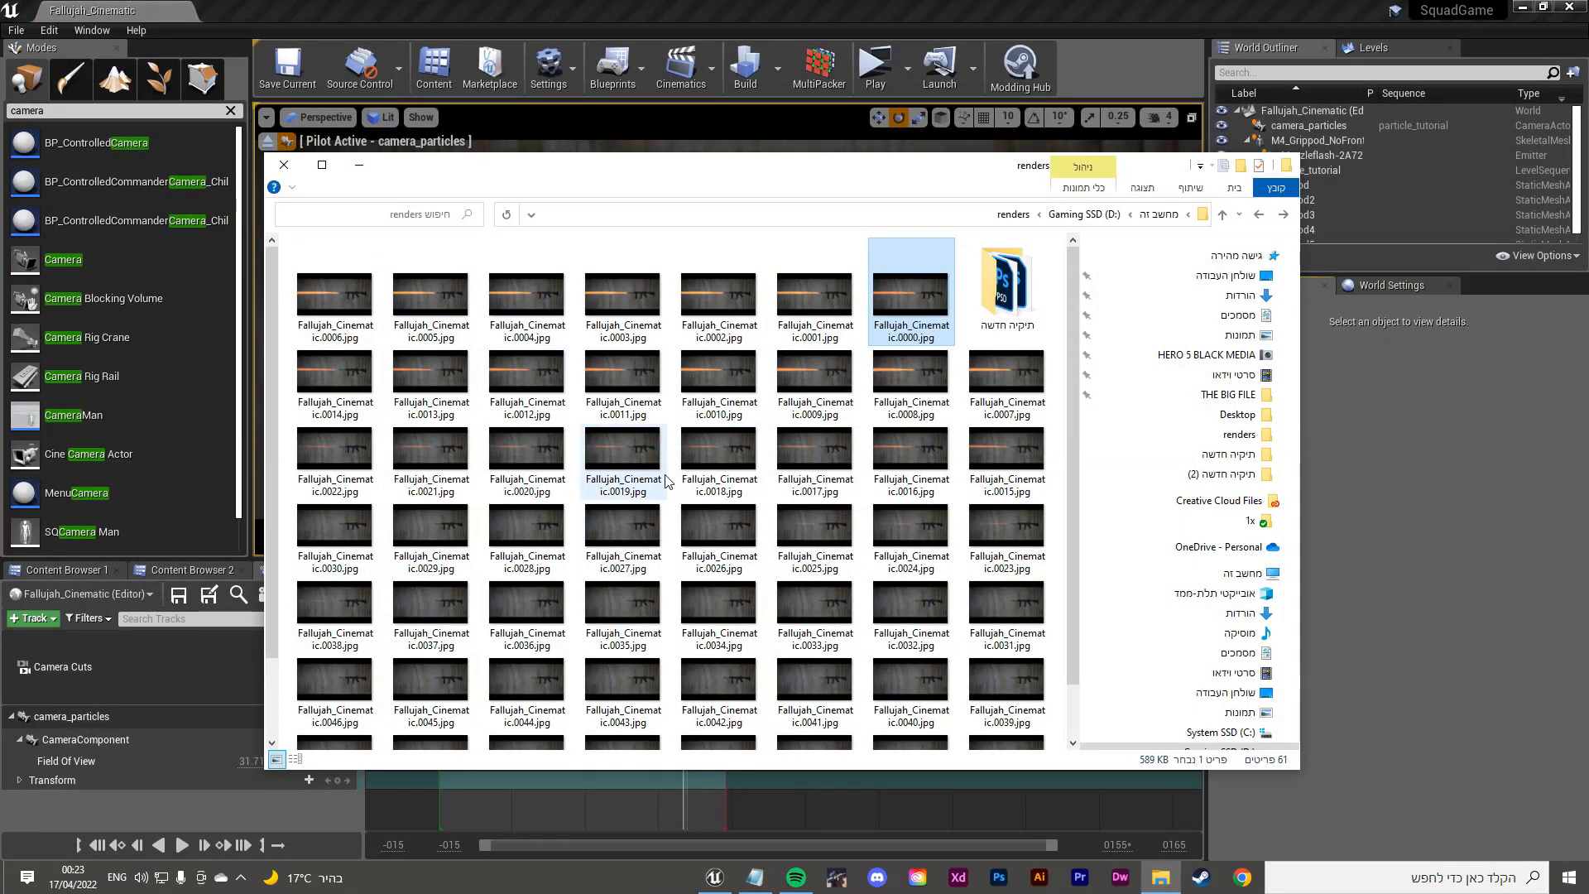
# Step: Open the תיקיה חדשה folder of older renders and view its Fallujah_Cinematic.0000.jpg
pyautogui.doubleClick(1005, 285)
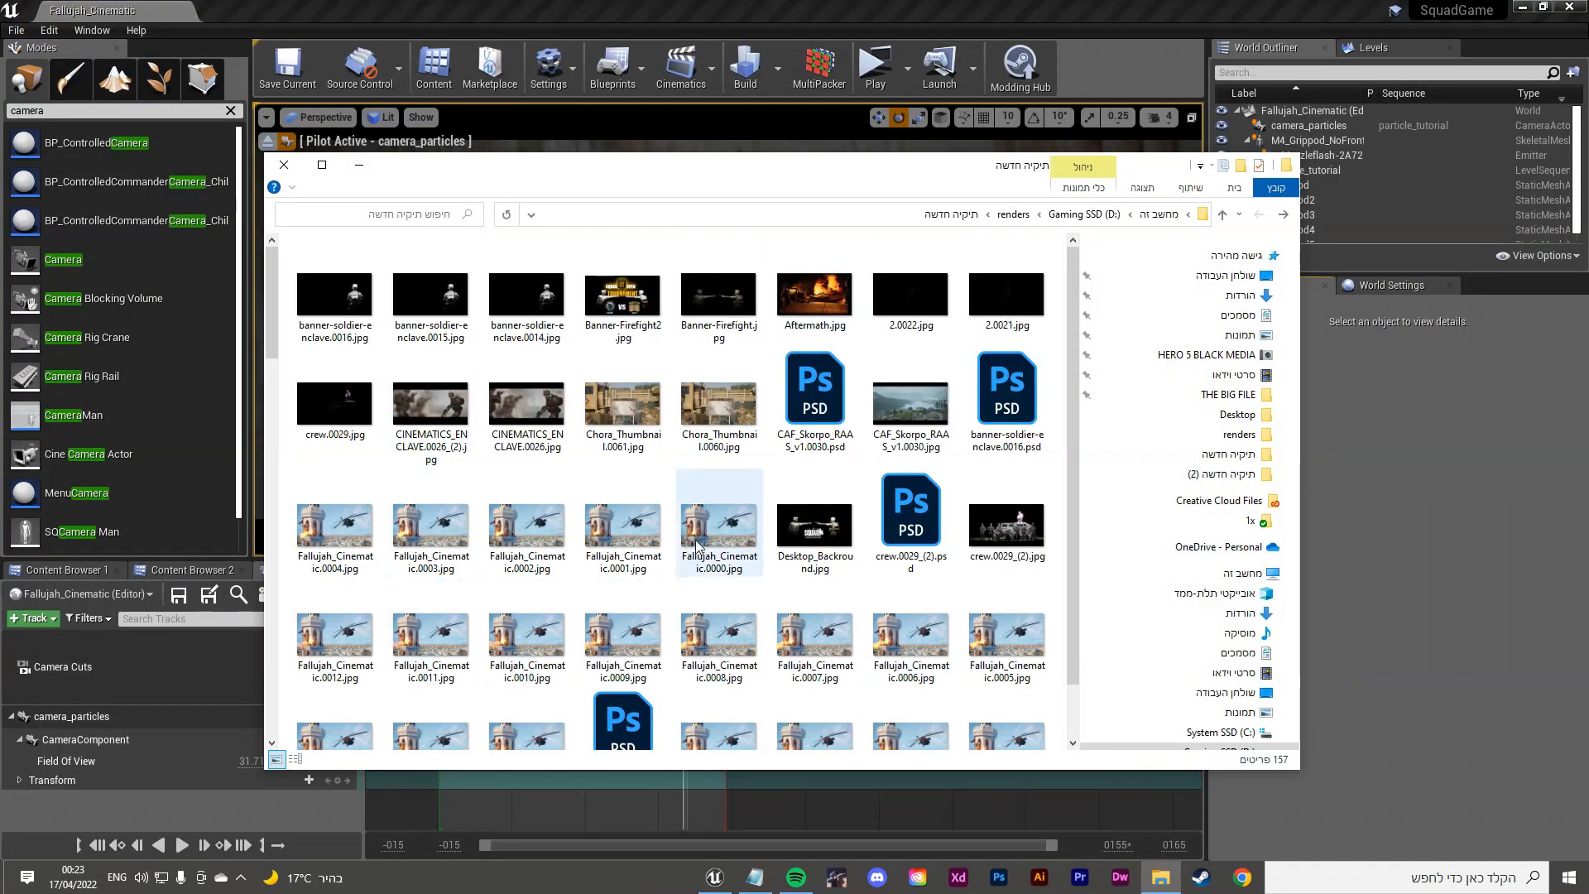
pyautogui.scroll(-5, 697, 513)
pyautogui.scroll(10, 700, 519)
pyautogui.doubleClick(717, 530)
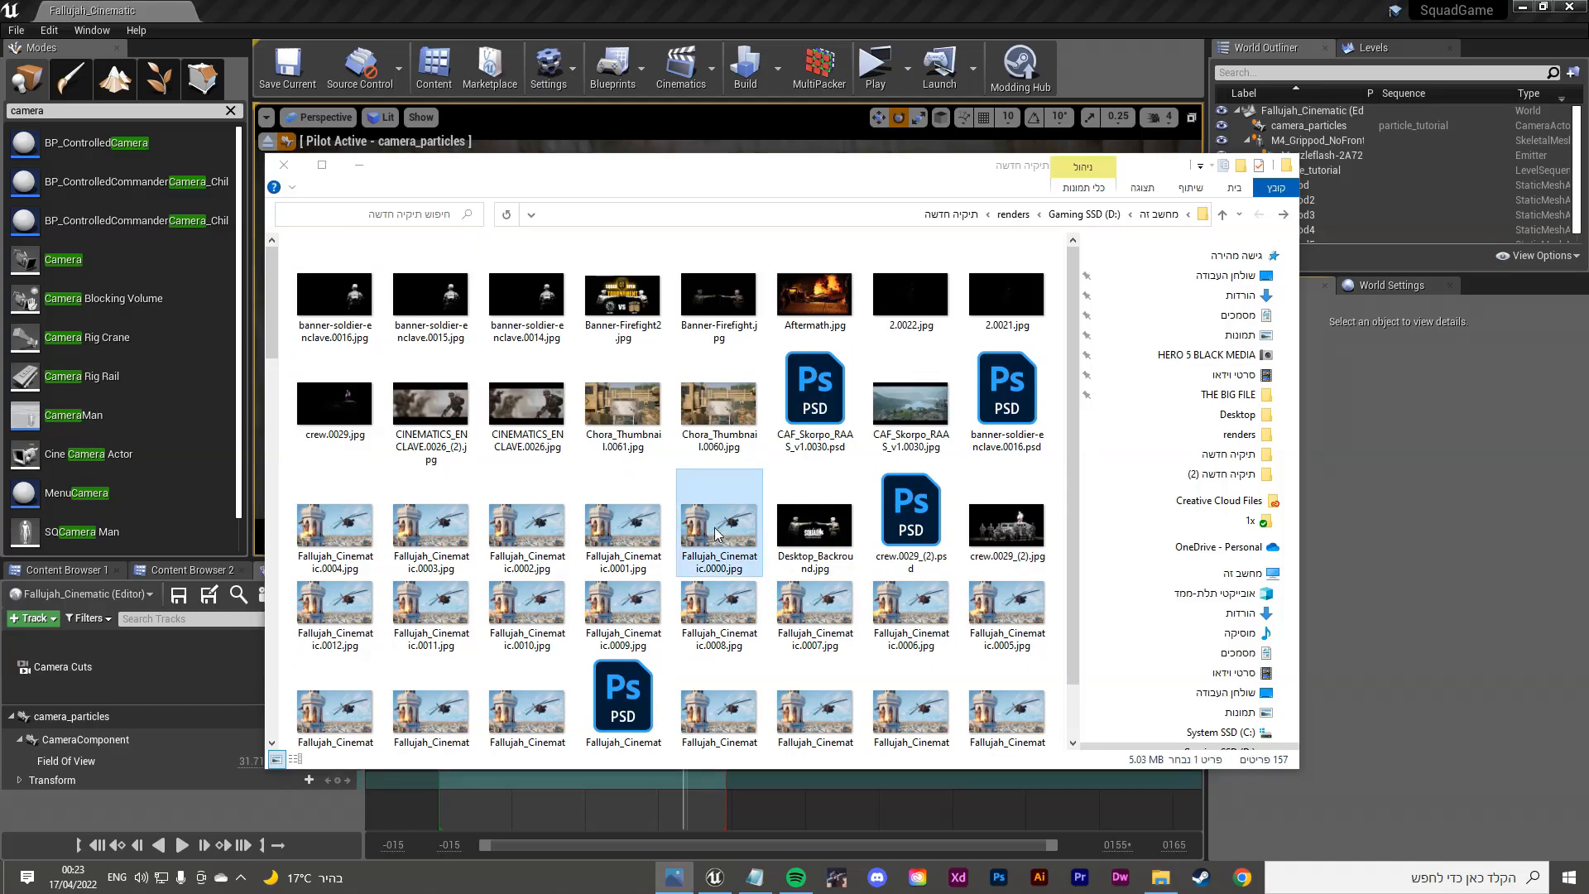
# Step: Step through the tower-and-helicopter frames up to 0020 and back to 0015, then close the viewer
pyautogui.press('Right')
pyautogui.press('Right')
pyautogui.press('Left')
pyautogui.press('Left')
pyautogui.press('Left')
pyautogui.press('Left')
pyautogui.press('Left')
pyautogui.press('Left')
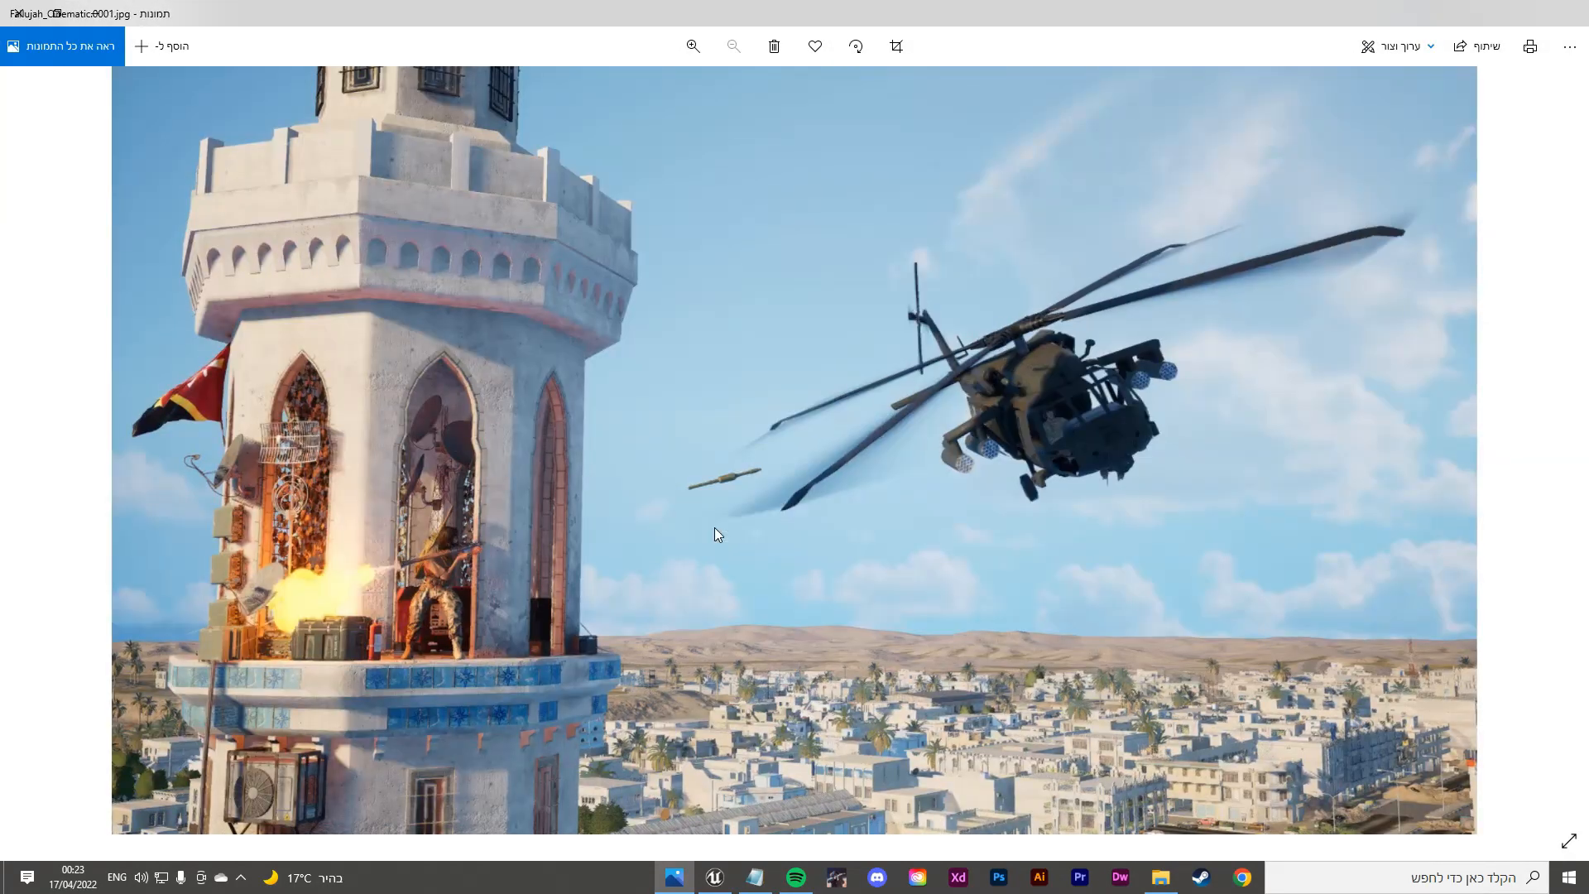
pyautogui.press('Left')
pyautogui.press('Left')
pyautogui.press('Left')
pyautogui.press('Left')
pyautogui.press('Right')
pyautogui.press('Right')
pyautogui.press('Right')
pyautogui.press('Right')
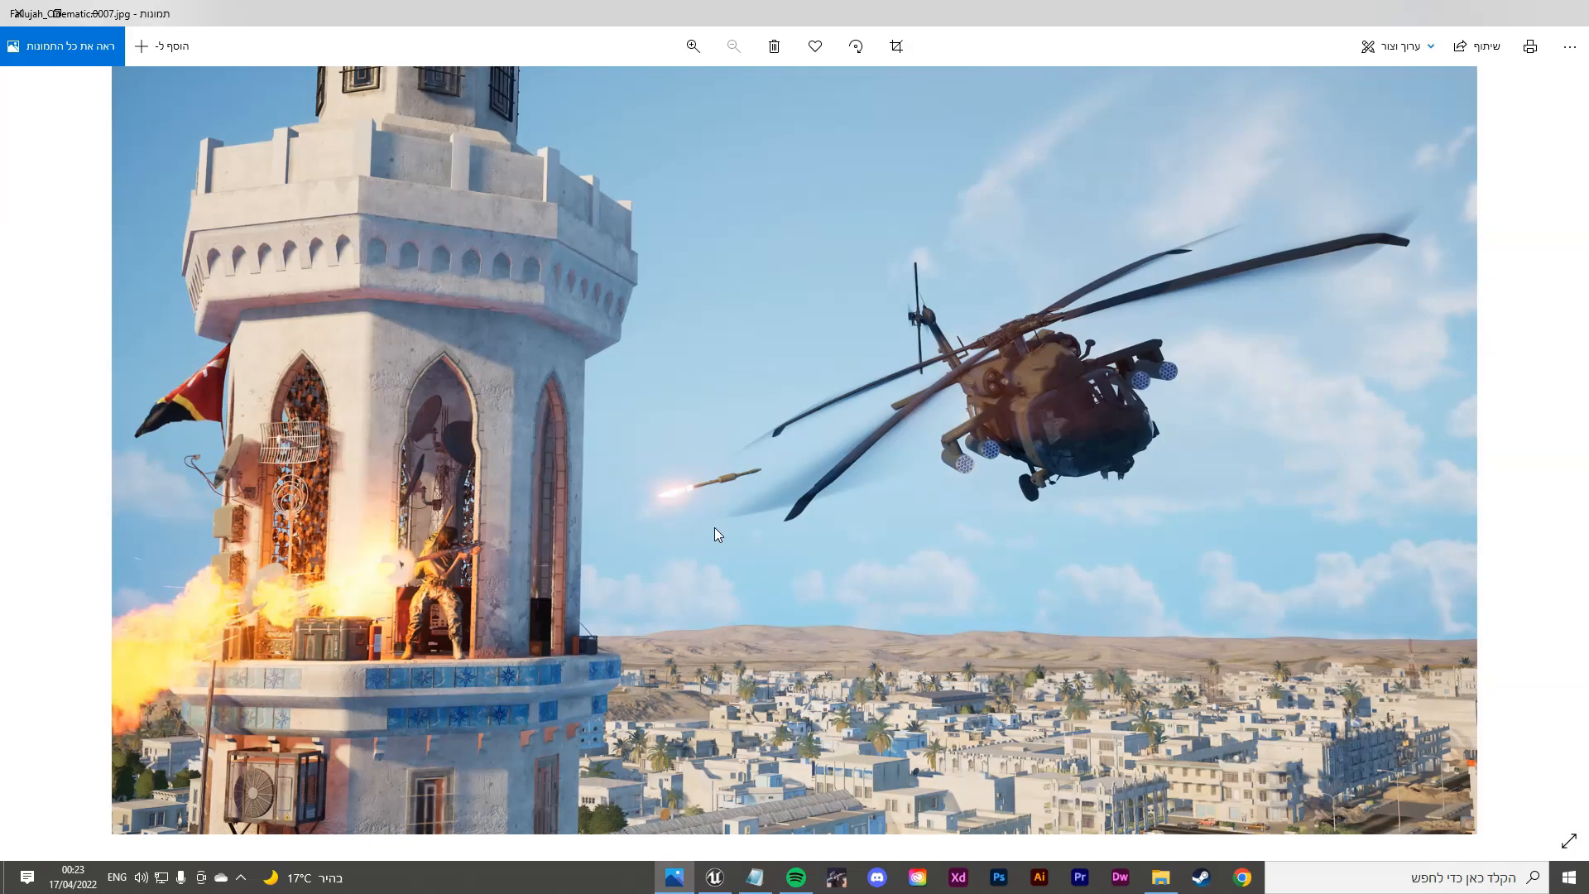
pyautogui.press('Right')
pyautogui.press('Right')
pyautogui.press('Right')
pyautogui.press('Right')
pyautogui.press('Right')
pyautogui.press('Right')
pyautogui.press('Right')
pyautogui.press('Right')
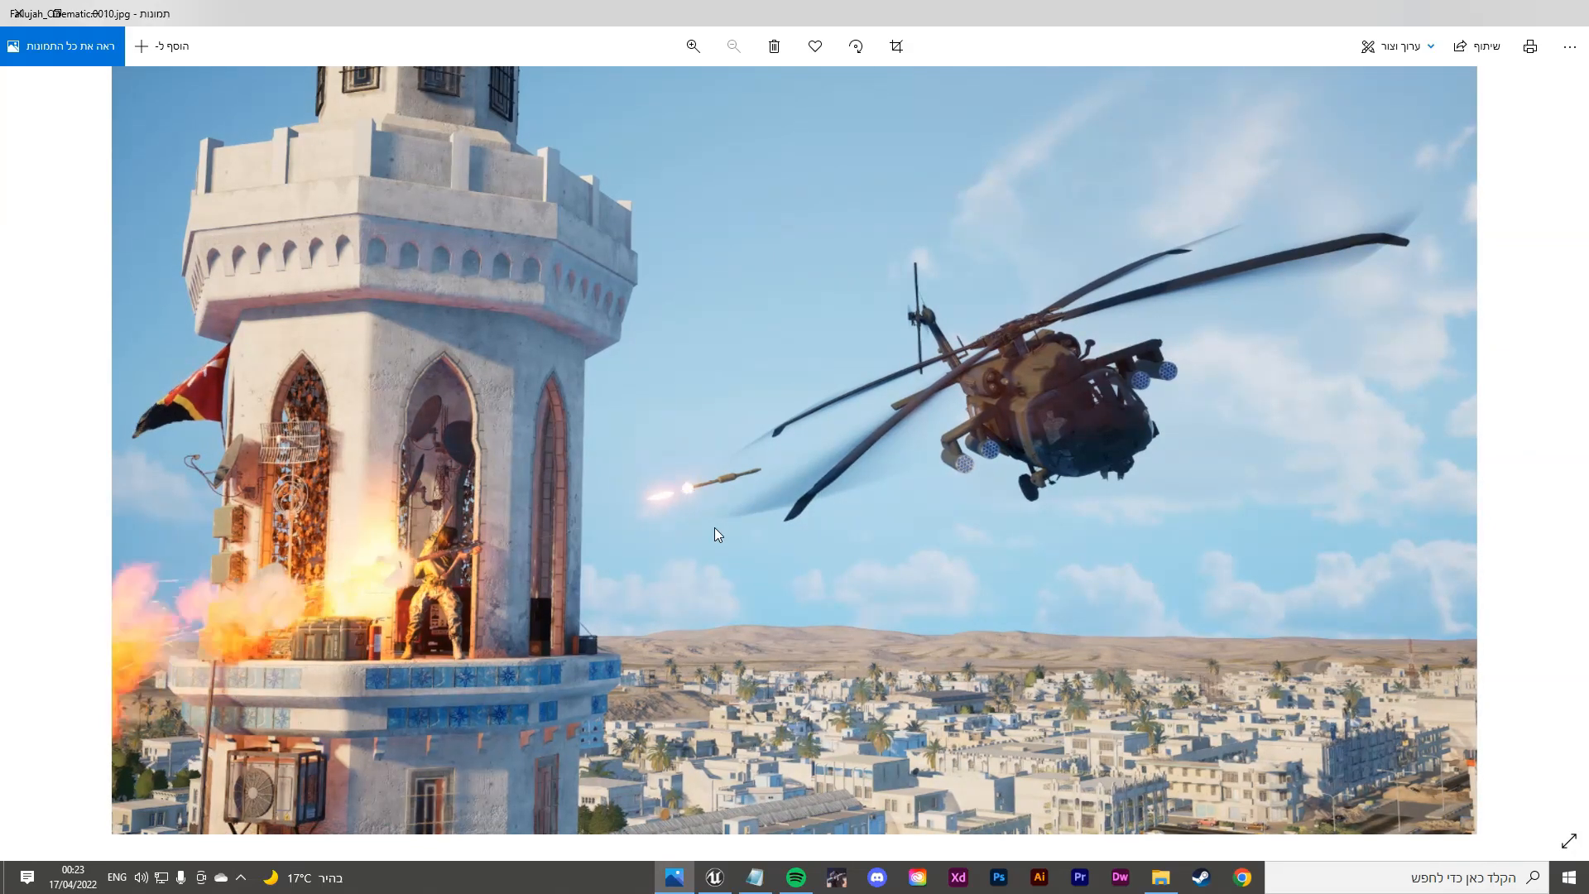
pyautogui.press('Right')
pyautogui.press('Right')
pyautogui.press('Right')
pyautogui.press('Right')
pyautogui.press('Right')
pyautogui.press('Right')
pyautogui.press('Right')
pyautogui.press('Right')
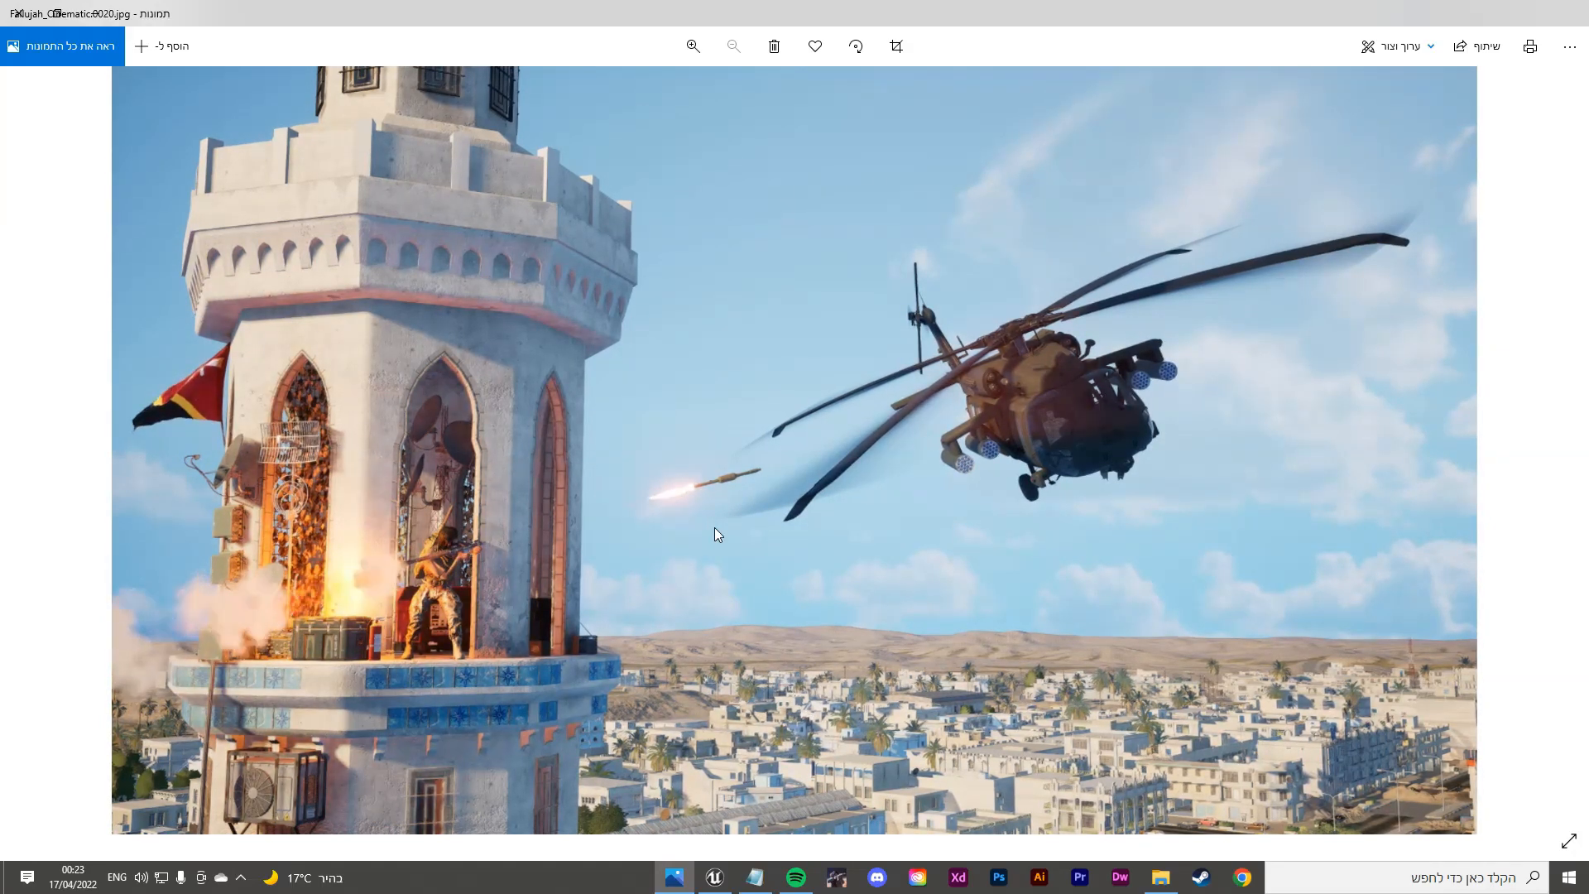
pyautogui.press('Left')
pyautogui.press('Left')
pyautogui.press('Left')
pyautogui.press('Left')
pyautogui.press('Left')
pyautogui.press('Left')
pyautogui.press('Left')
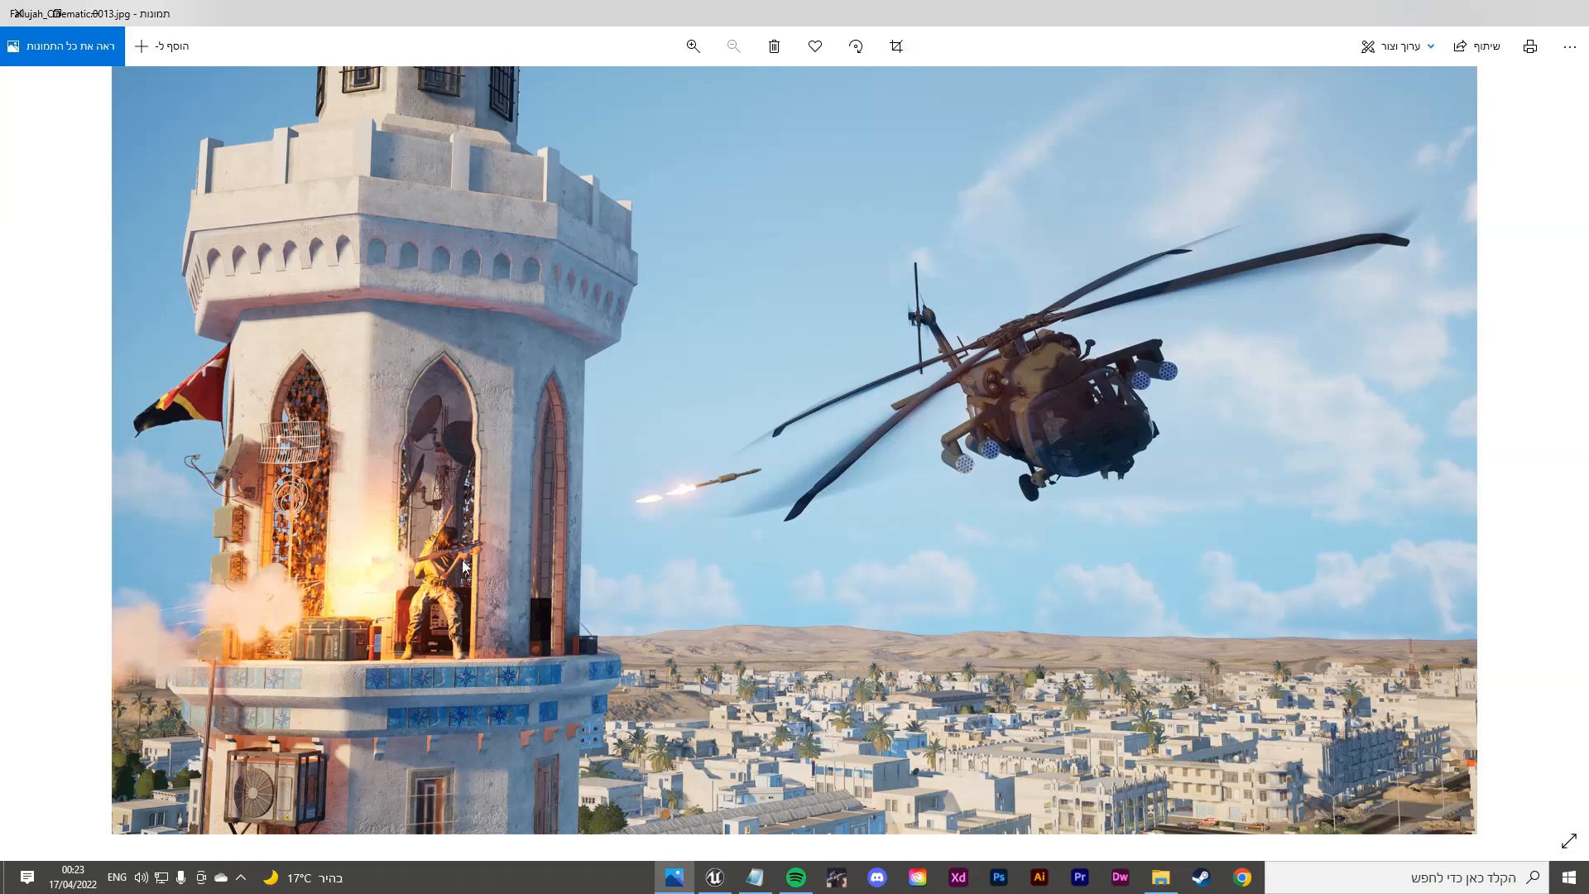
pyautogui.press('Right')
pyautogui.press('Right')
pyautogui.press('Right')
pyautogui.press('Right')
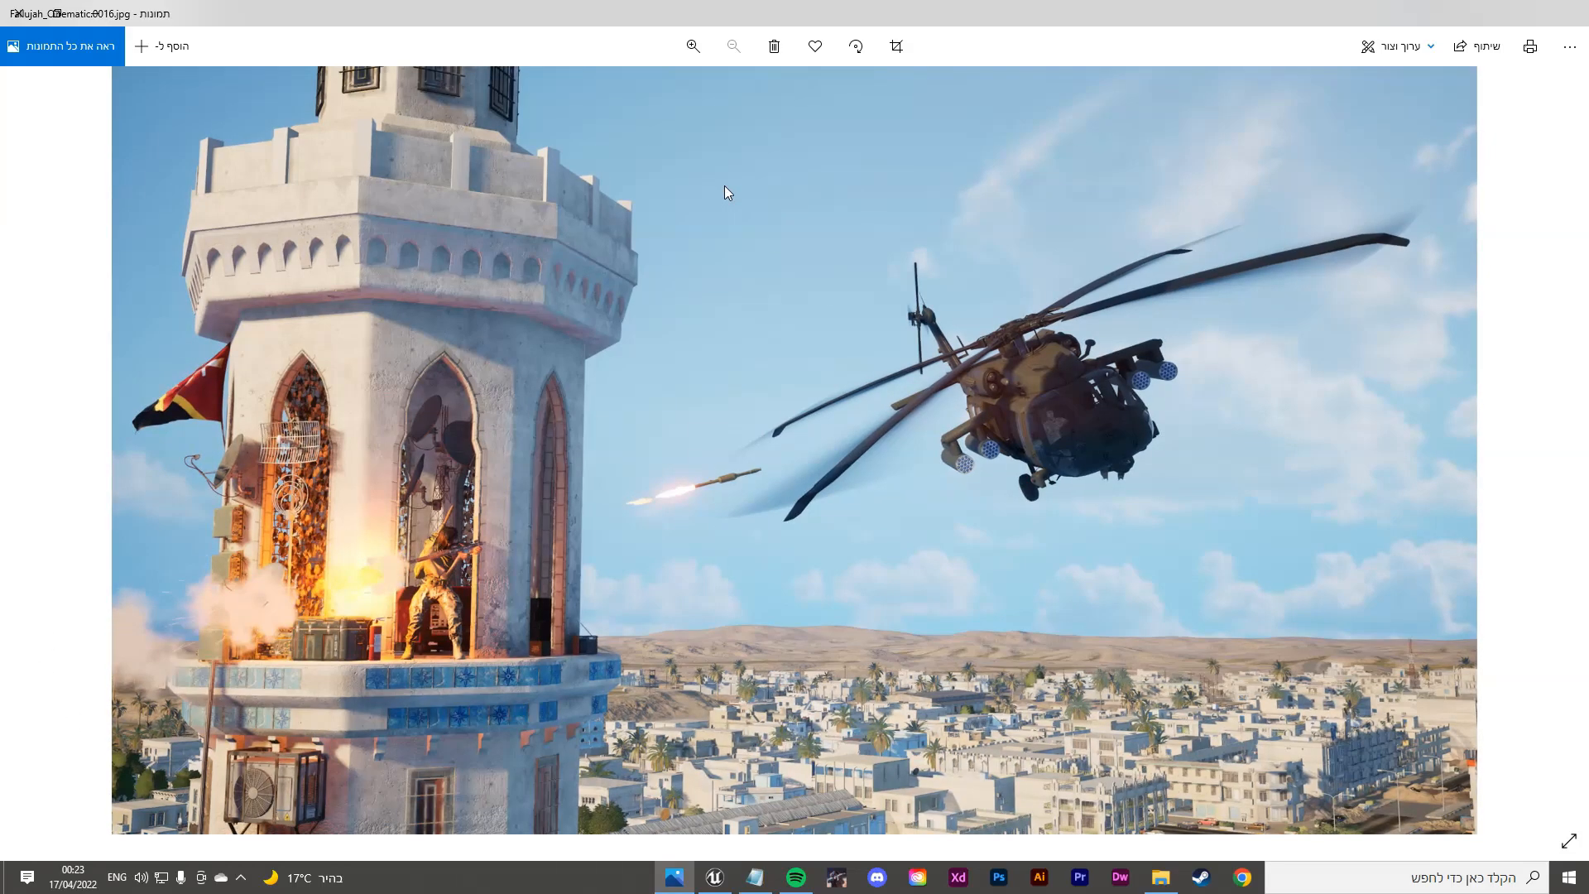
pyautogui.press('Left')
pyautogui.press('Left')
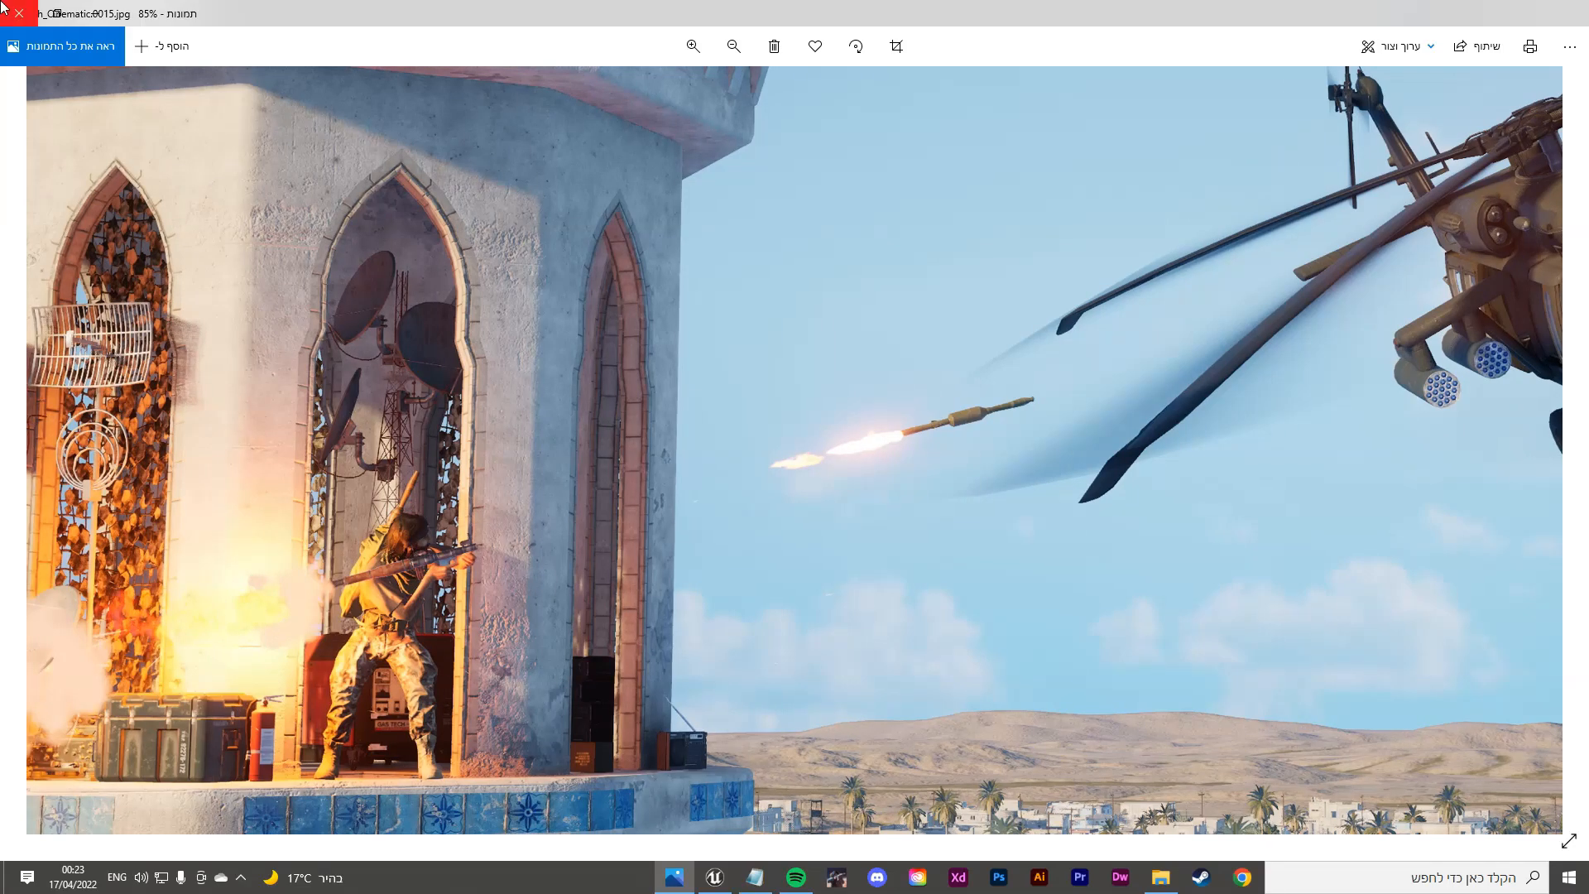
pyautogui.click(2, 7)
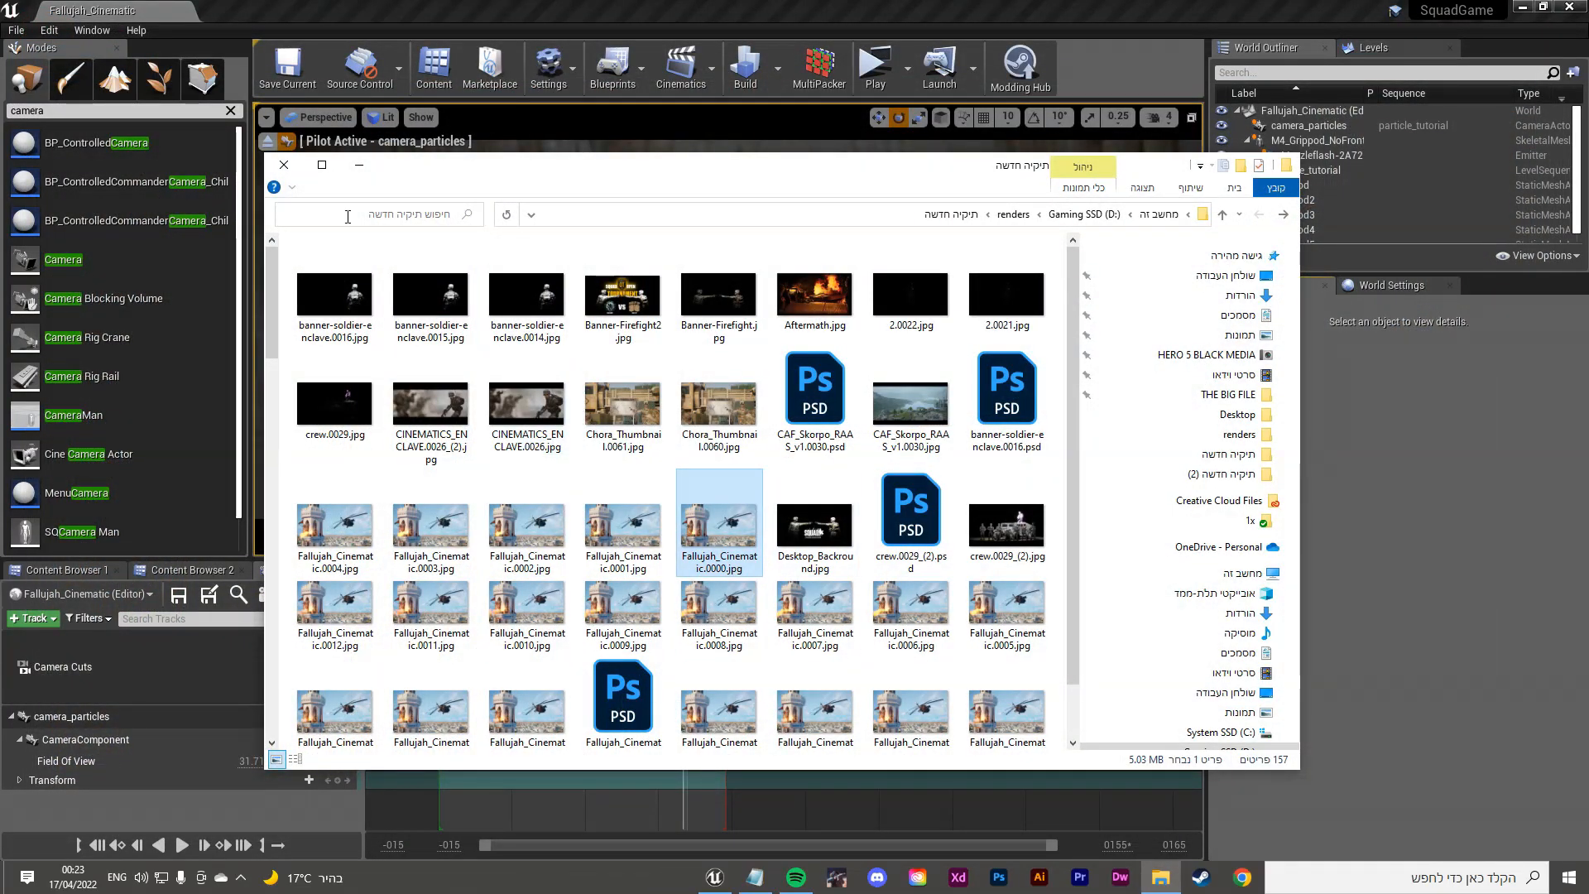
# Step: Fly the level viewport around the plywood wall where the rifle floats
pyautogui.scroll(-10, 407, 241)
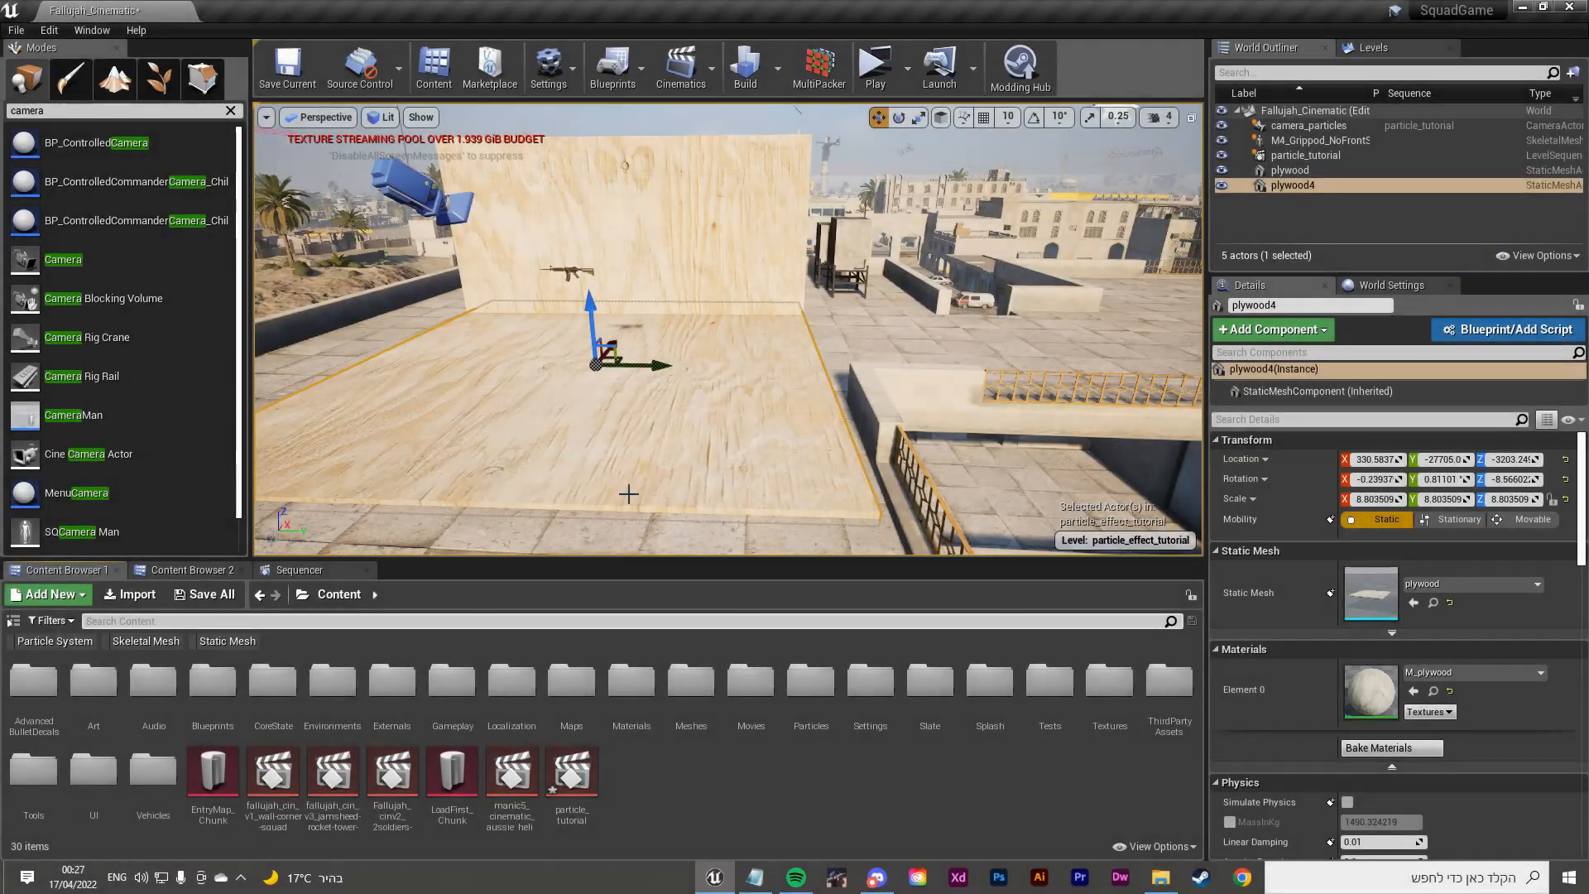
pyautogui.moveTo(661, 475); pyautogui.dragTo(608, 446, button='right')
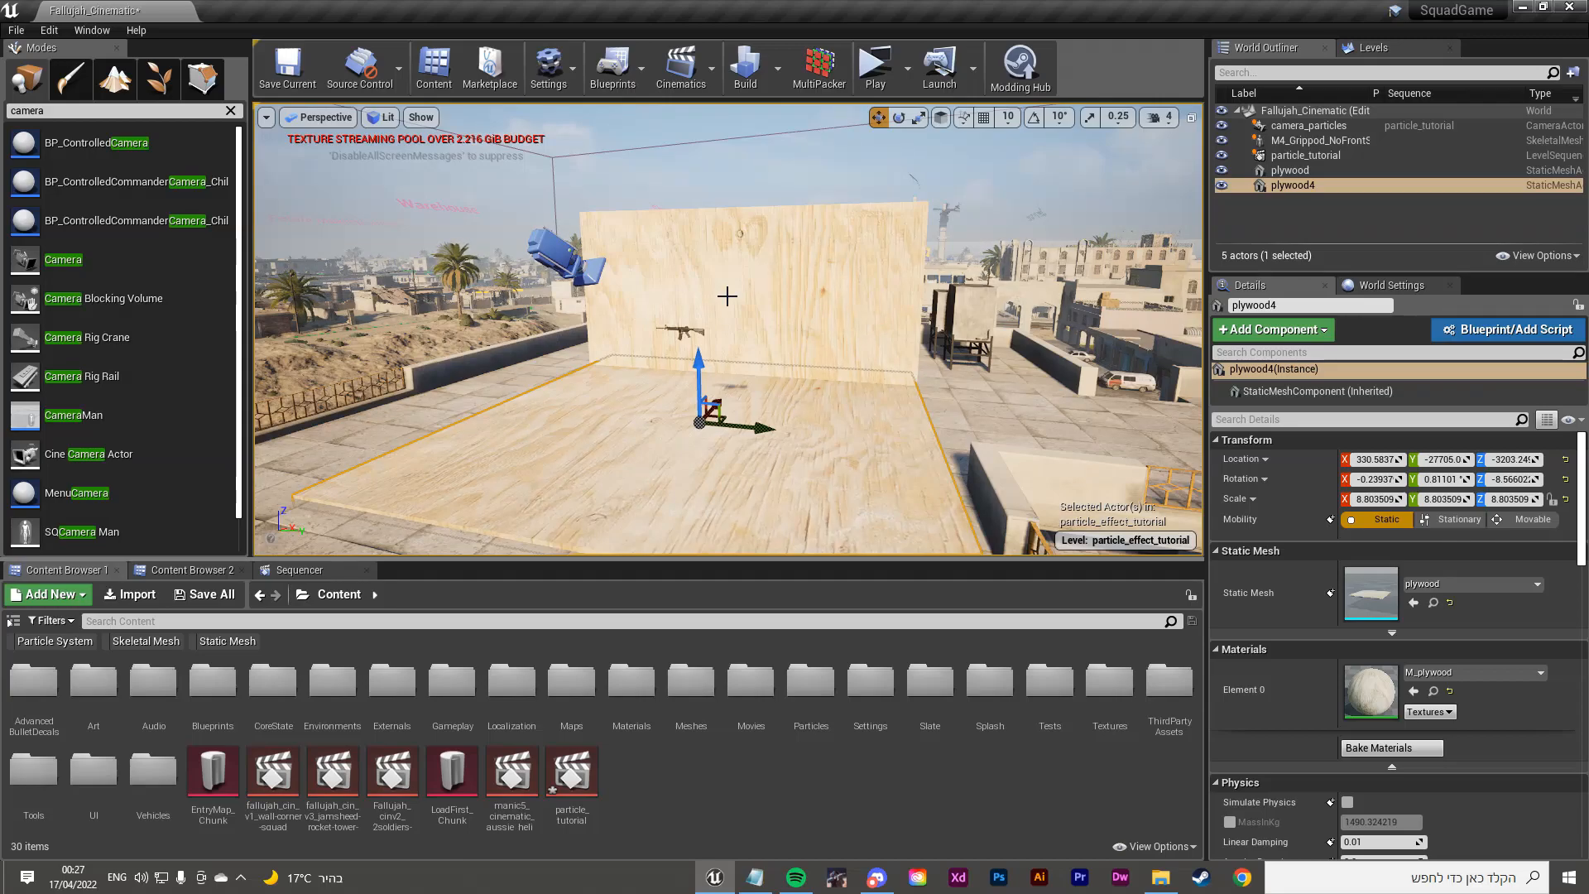
pyautogui.press('w')
pyautogui.moveTo(741, 291); pyautogui.dragTo(829, 260, button='right')
pyautogui.press('s')
pyautogui.press('s')
# Step: Filter Content Browser to Skeletal Mesh, search 'aus_', and place SK_AUS_Recruit on the plywood floor
pyautogui.click(137, 642)
pyautogui.click(153, 621)
pyautogui.write('aus_')
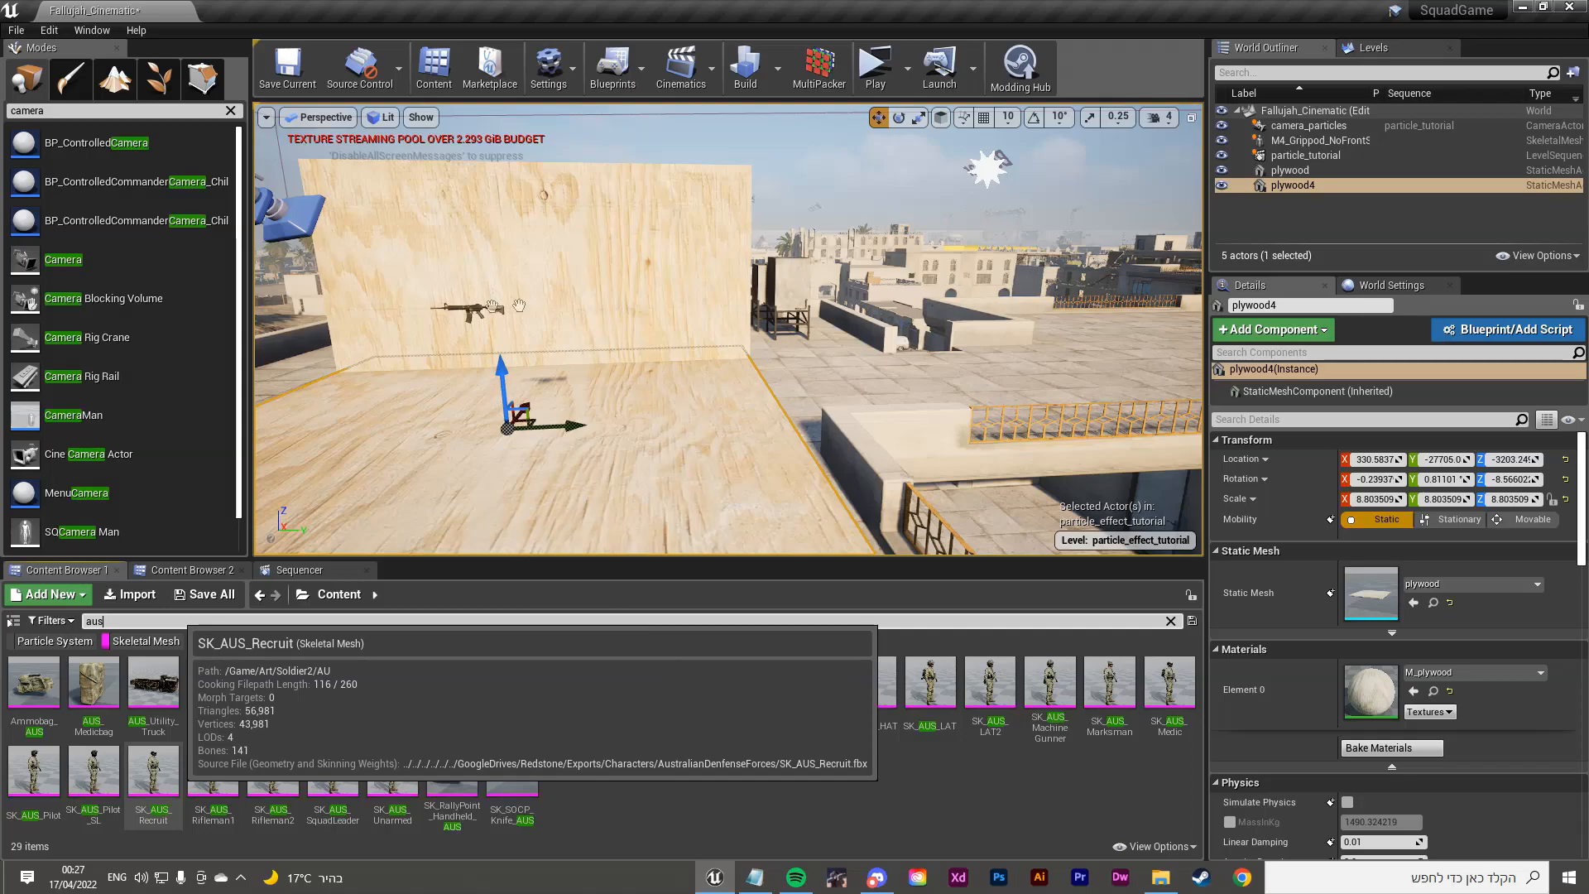
pyautogui.moveTo(153, 778); pyautogui.dragTo(646, 434)
pyautogui.moveTo(154, 782); pyautogui.dragTo(642, 470)
# Step: Rotate the placed soldier to about -193.5 degrees
pyautogui.press('e')
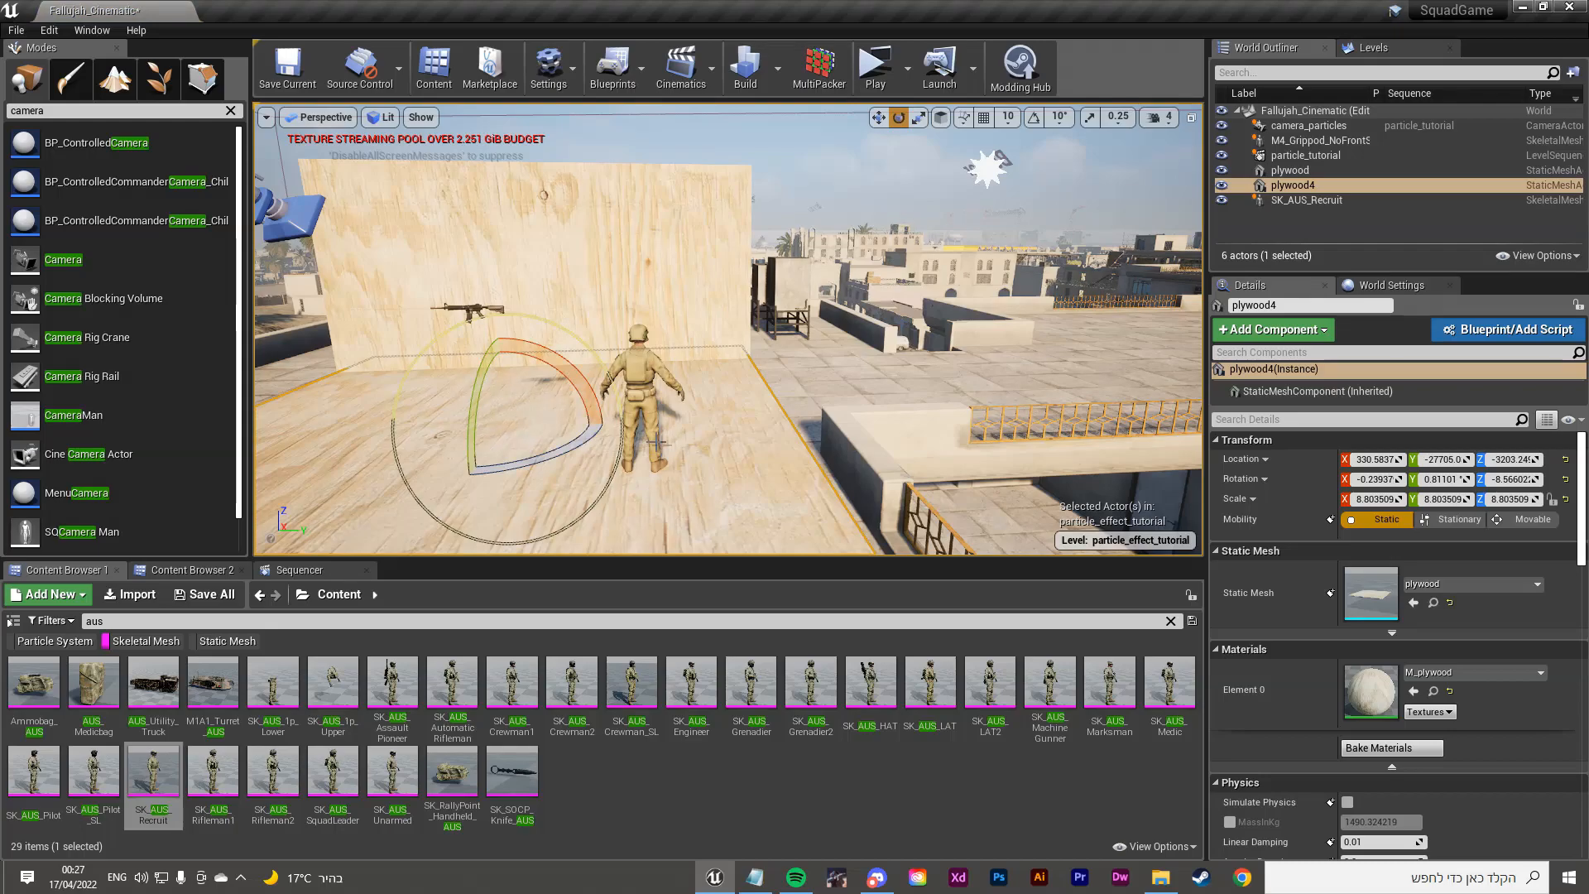
pyautogui.click(641, 379)
pyautogui.press('f')
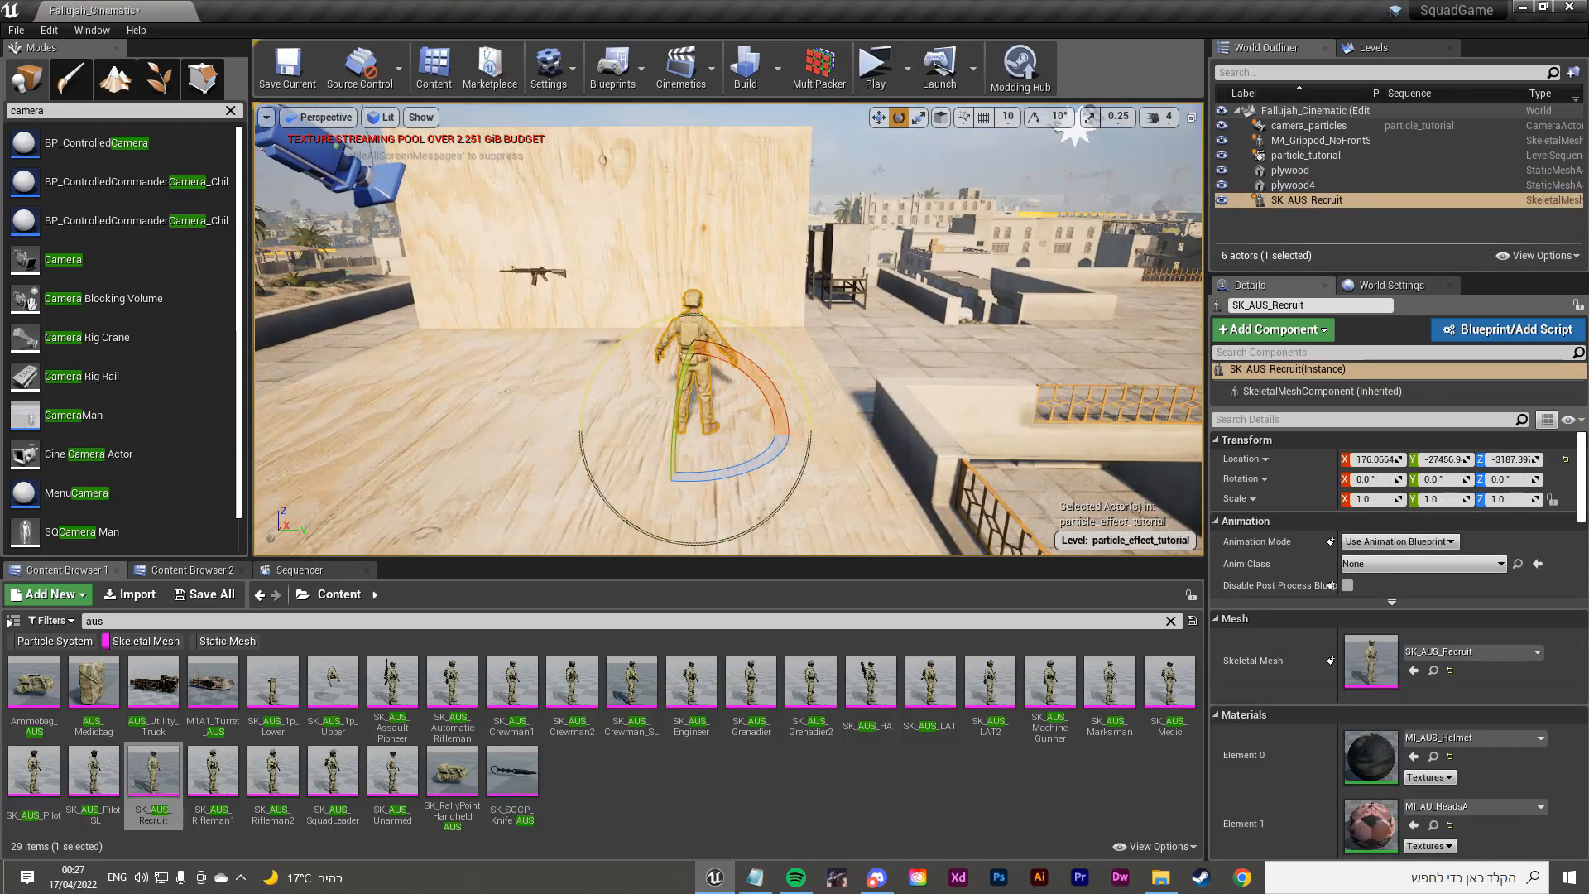
pyautogui.moveTo(719, 482); pyautogui.dragTo(564, 493)
# Step: Frame the soldier from the front and open SK_AUS_Recruit for editing
pyautogui.moveTo(722, 480); pyautogui.dragTo(614, 475, button='right')
pyautogui.press('w')
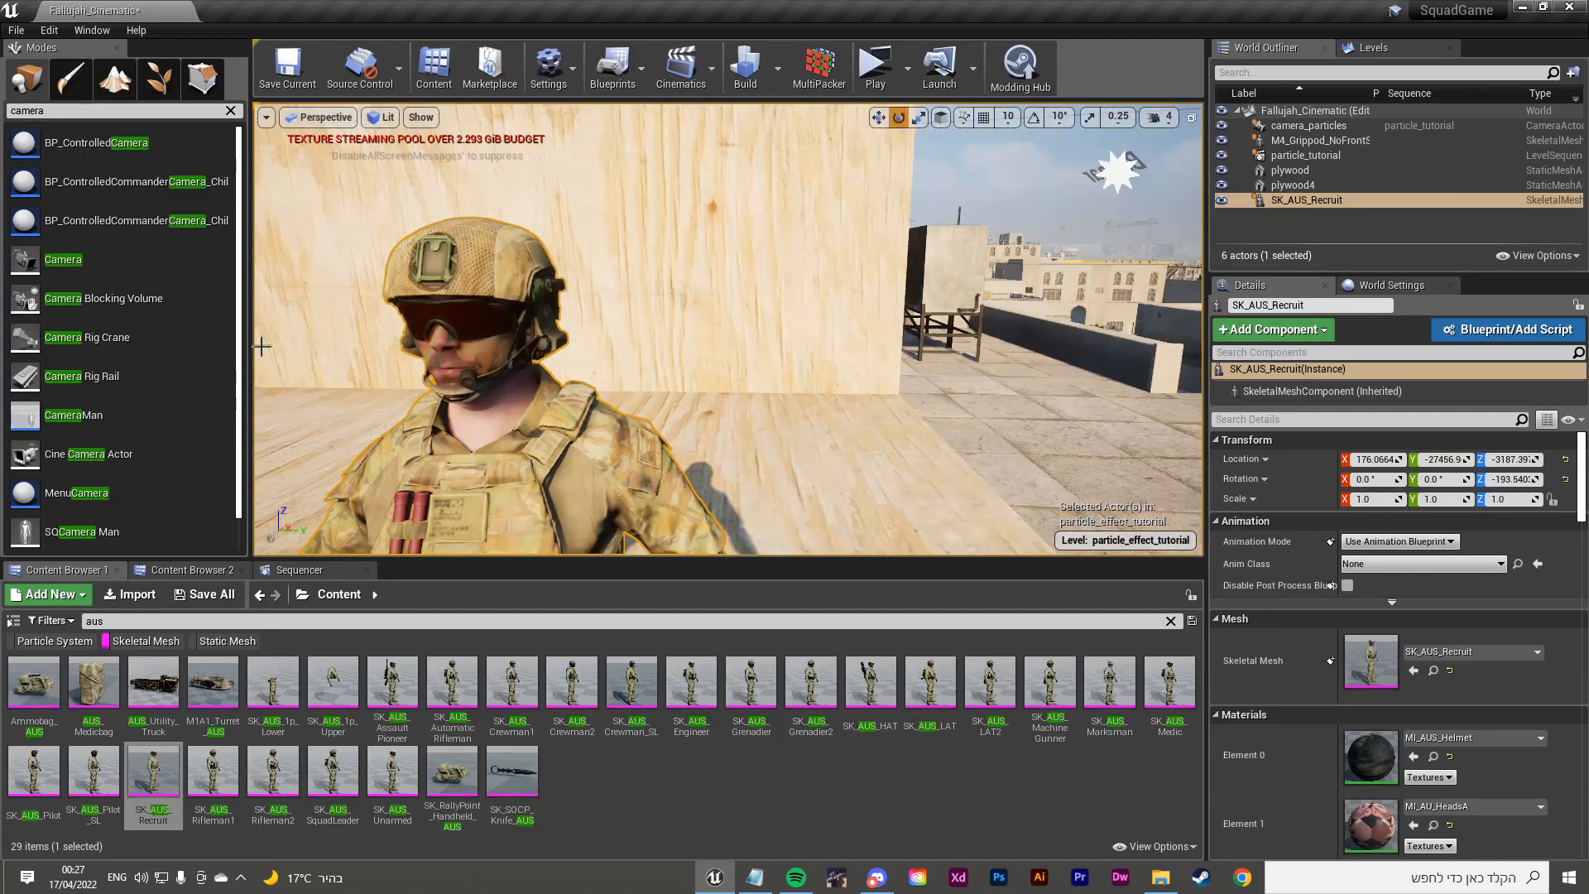
pyautogui.press('s')
pyautogui.moveTo(754, 368); pyautogui.dragTo(692, 266, button='right')
pyautogui.press('w')
pyautogui.moveTo(696, 174); pyautogui.dragTo(683, 174, button='right')
pyautogui.click(761, 208)
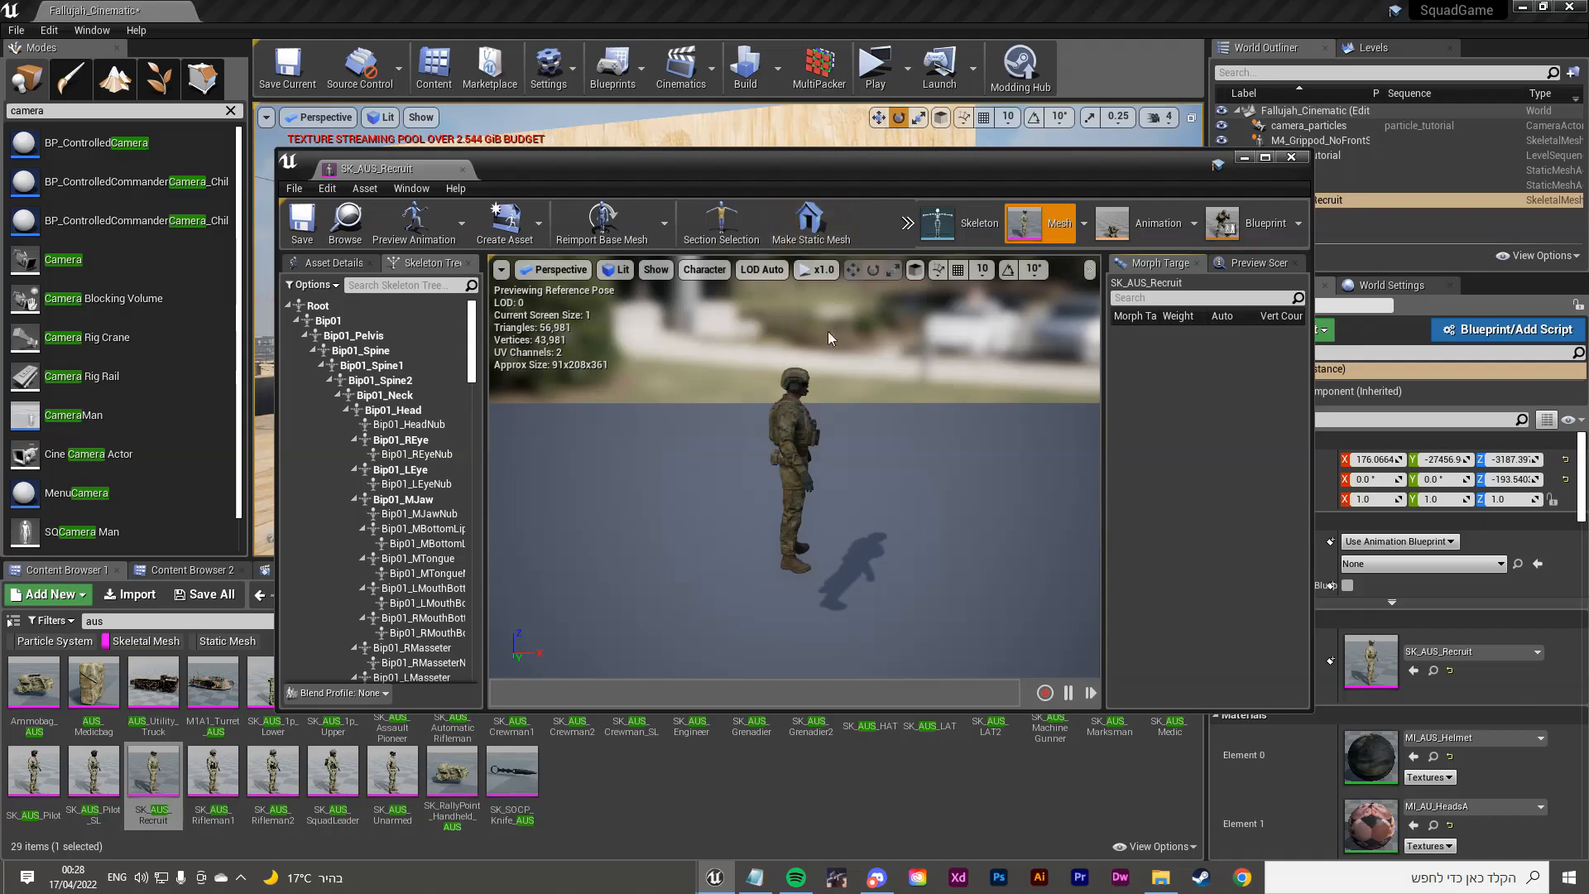
# Step: Switch SK_AUS_Recruit's editor to the Animation tab showing the crouching soldier
pyautogui.moveTo(887, 330); pyautogui.dragTo(820, 319, button='right')
pyautogui.click(1146, 230)
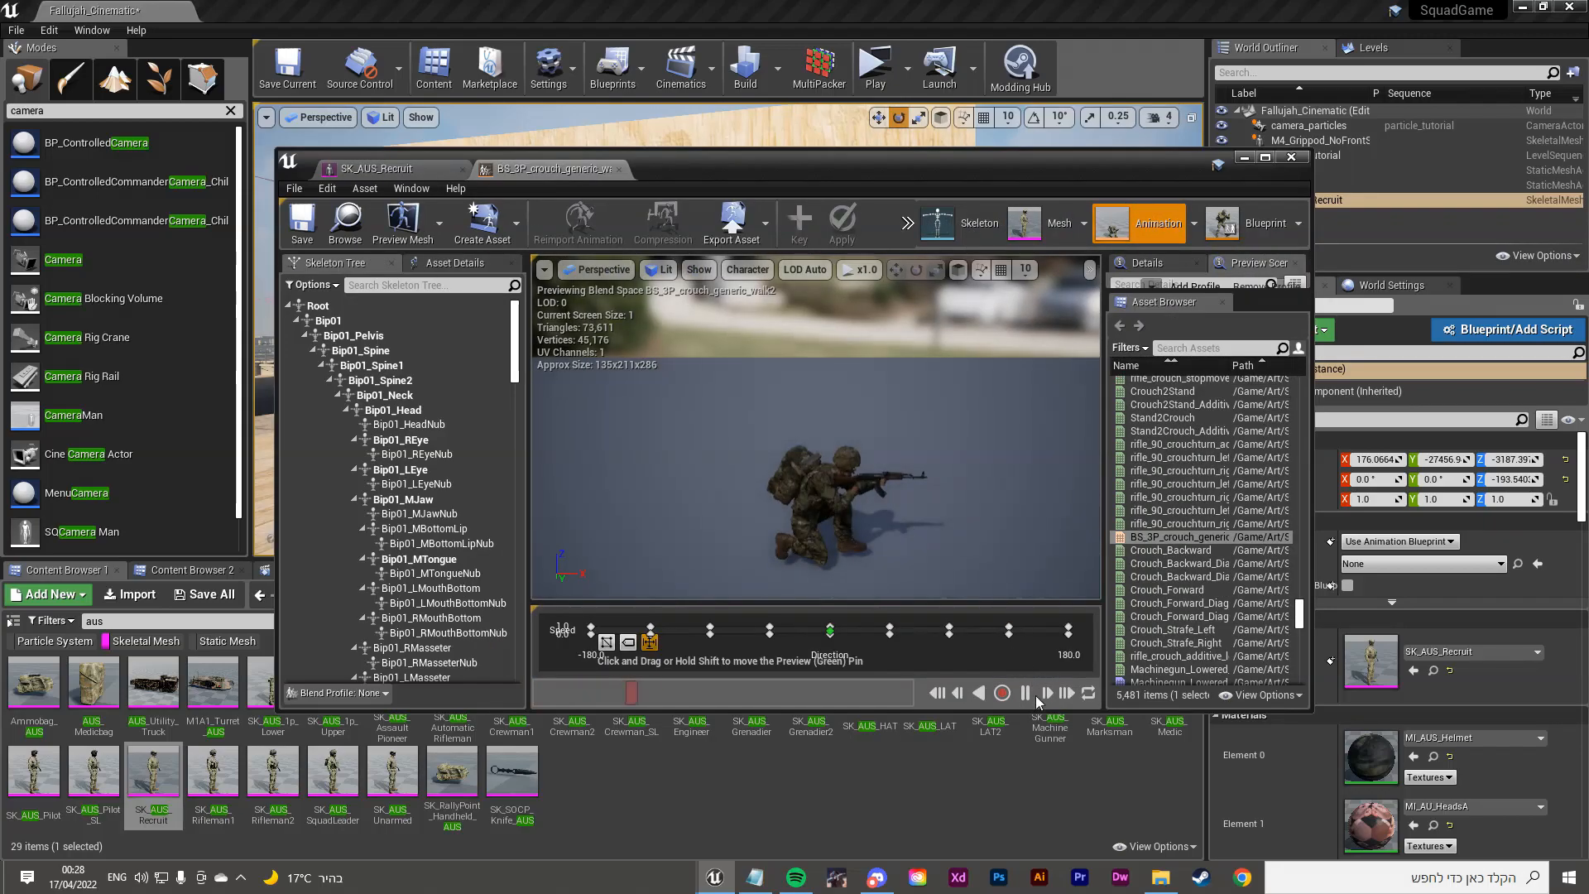
pyautogui.moveTo(922, 476); pyautogui.dragTo(815, 364, button='right')
pyautogui.moveTo(803, 169); pyautogui.dragTo(773, 307)
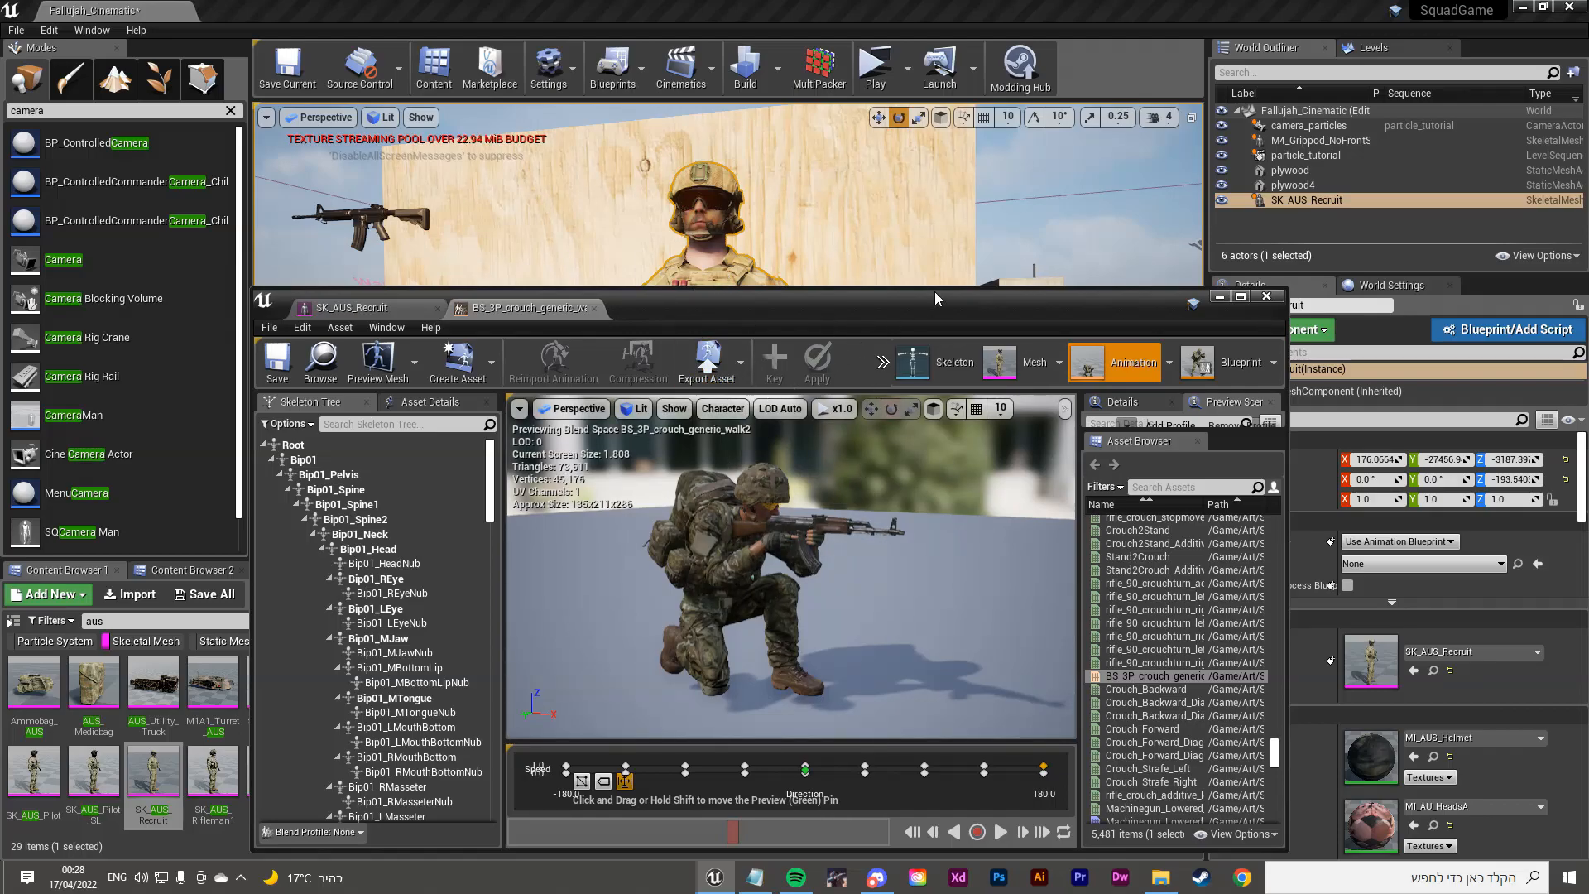
pyautogui.moveTo(939, 292); pyautogui.dragTo(964, 323)
pyautogui.moveTo(852, 340); pyautogui.dragTo(823, 268)
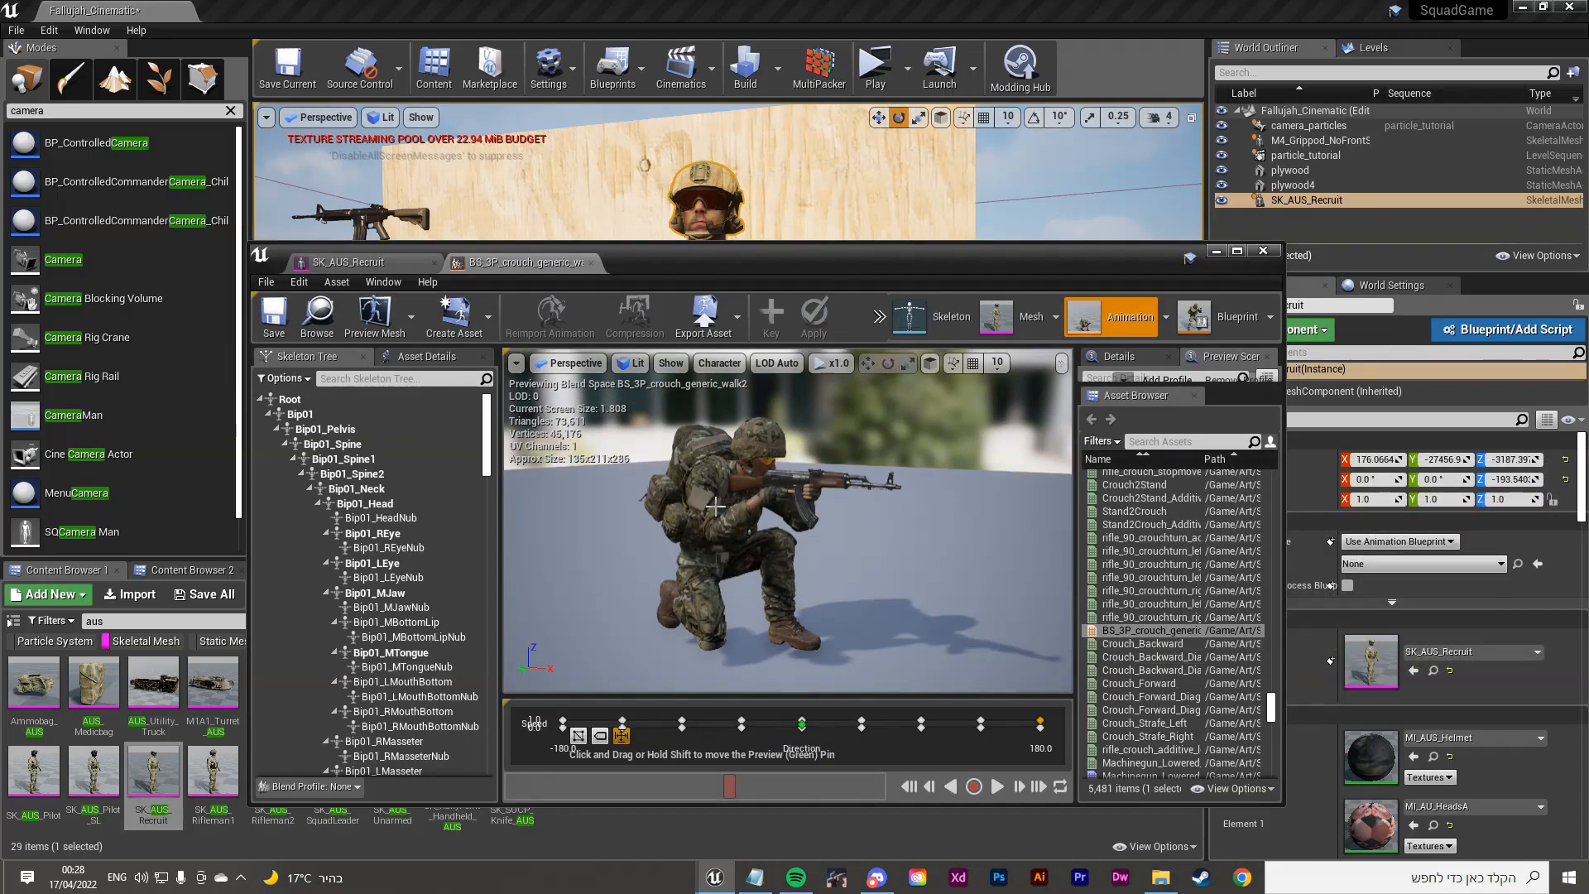
# Step: Reposition the animation editor window, widen the preview settings, and maximize it
pyautogui.scroll(-5, 743, 494)
pyautogui.scroll(5, 742, 495)
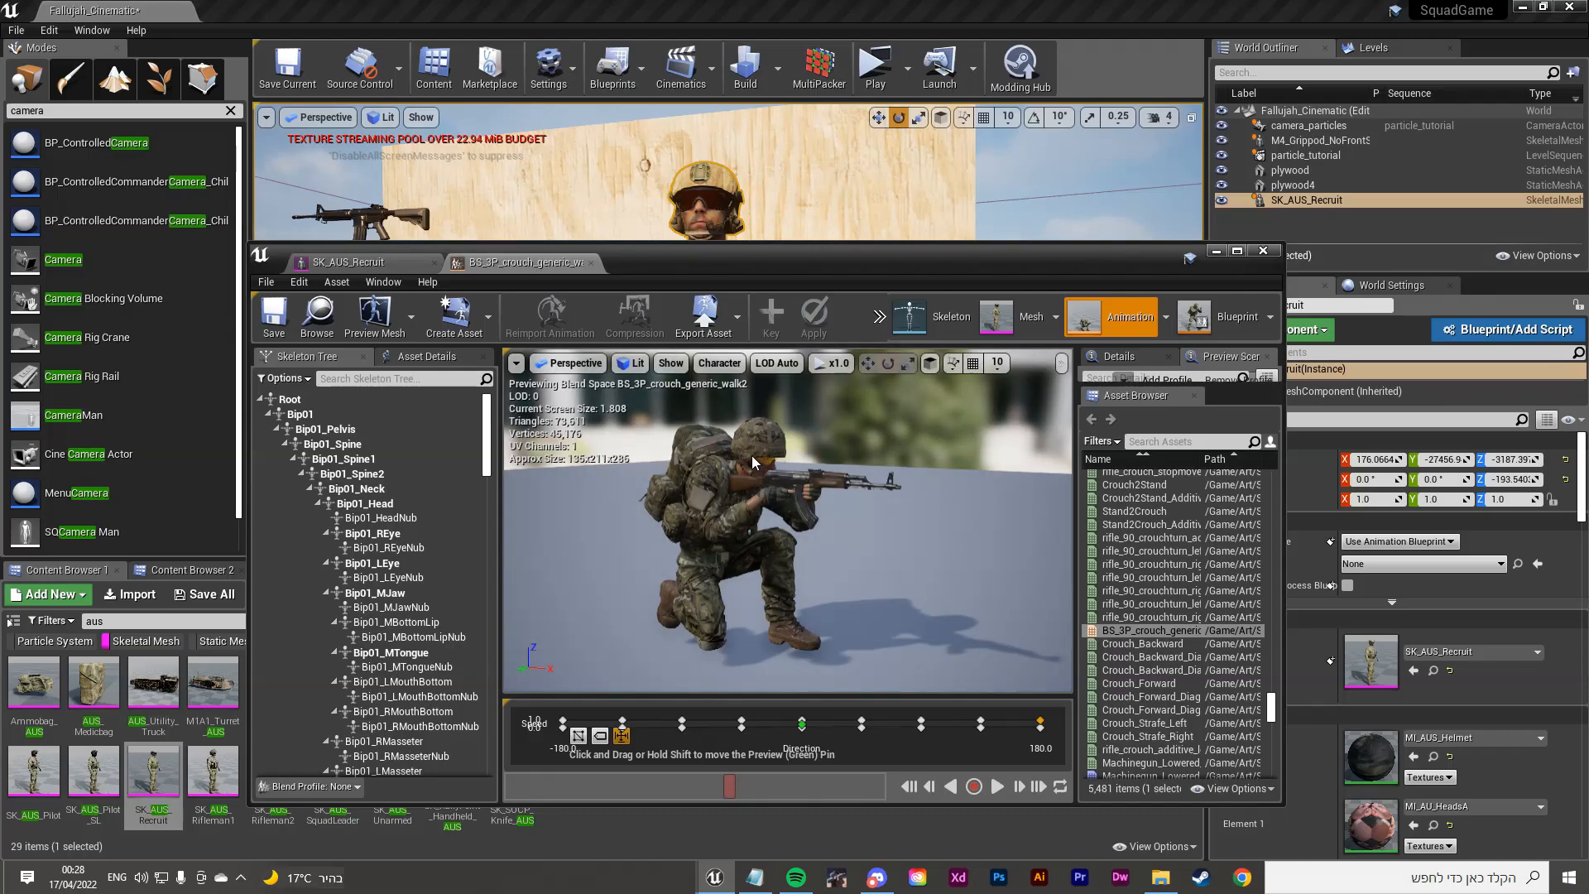
pyautogui.scroll(-2, 787, 427)
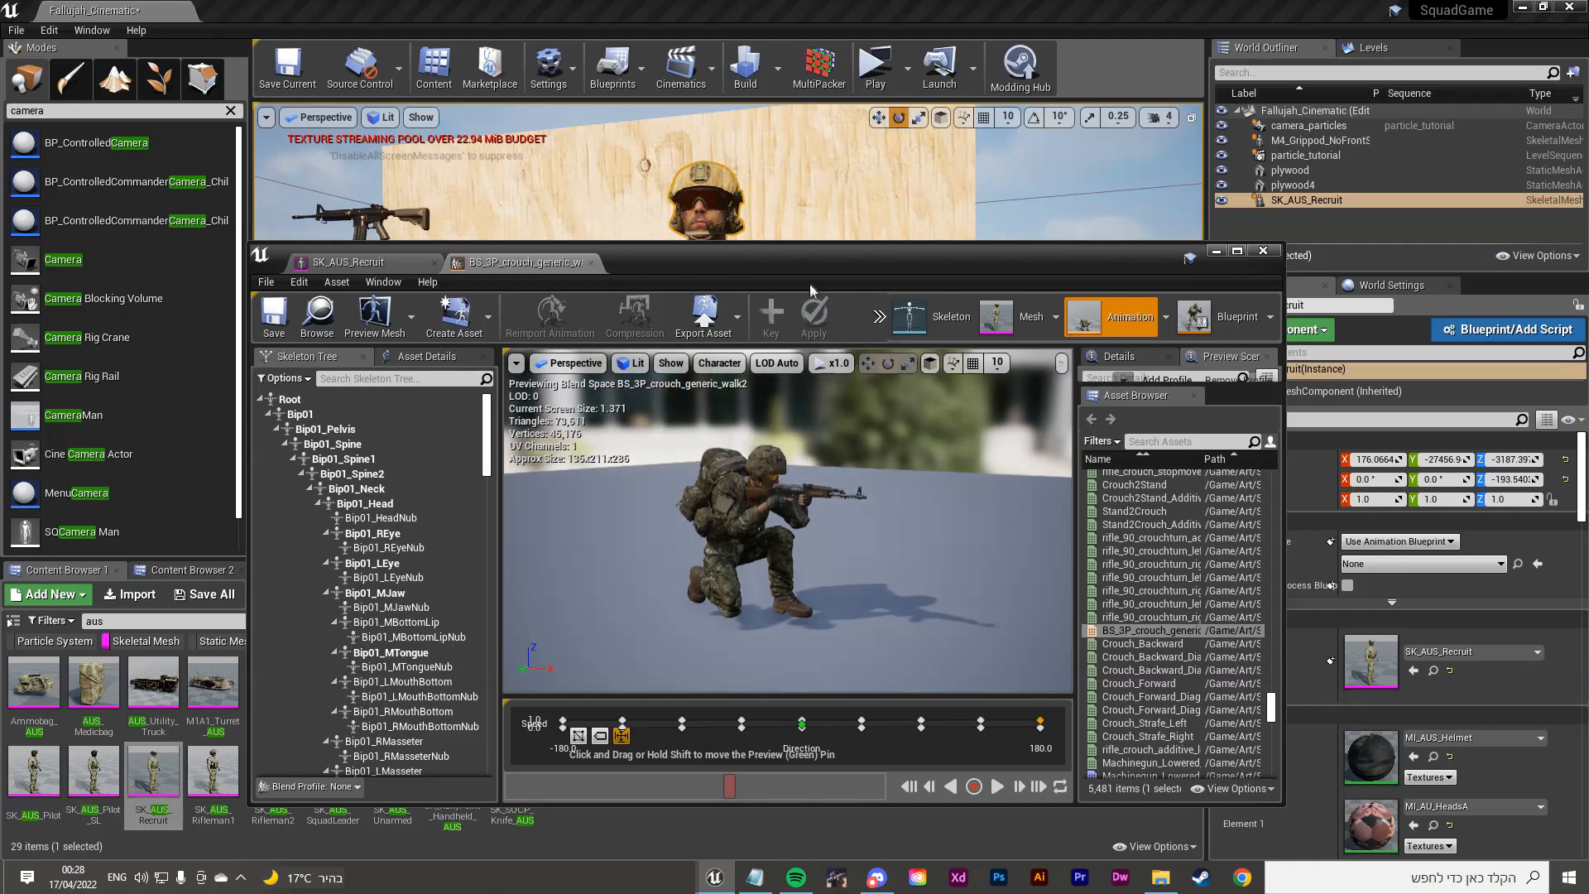
pyautogui.moveTo(811, 290); pyautogui.dragTo(809, 342)
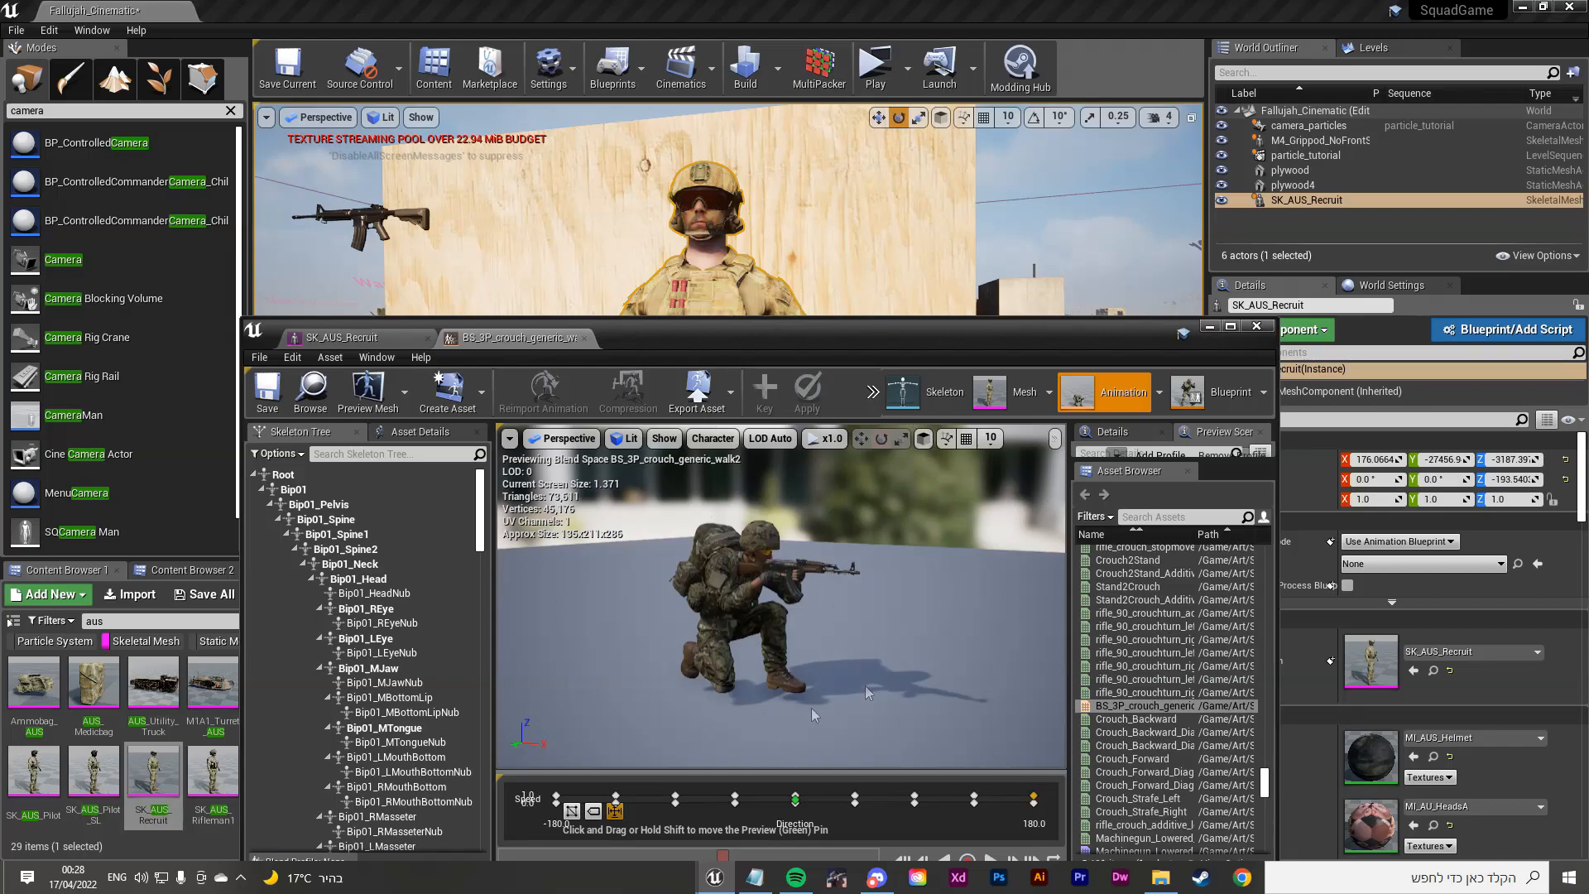
pyautogui.scroll(5, 776, 605)
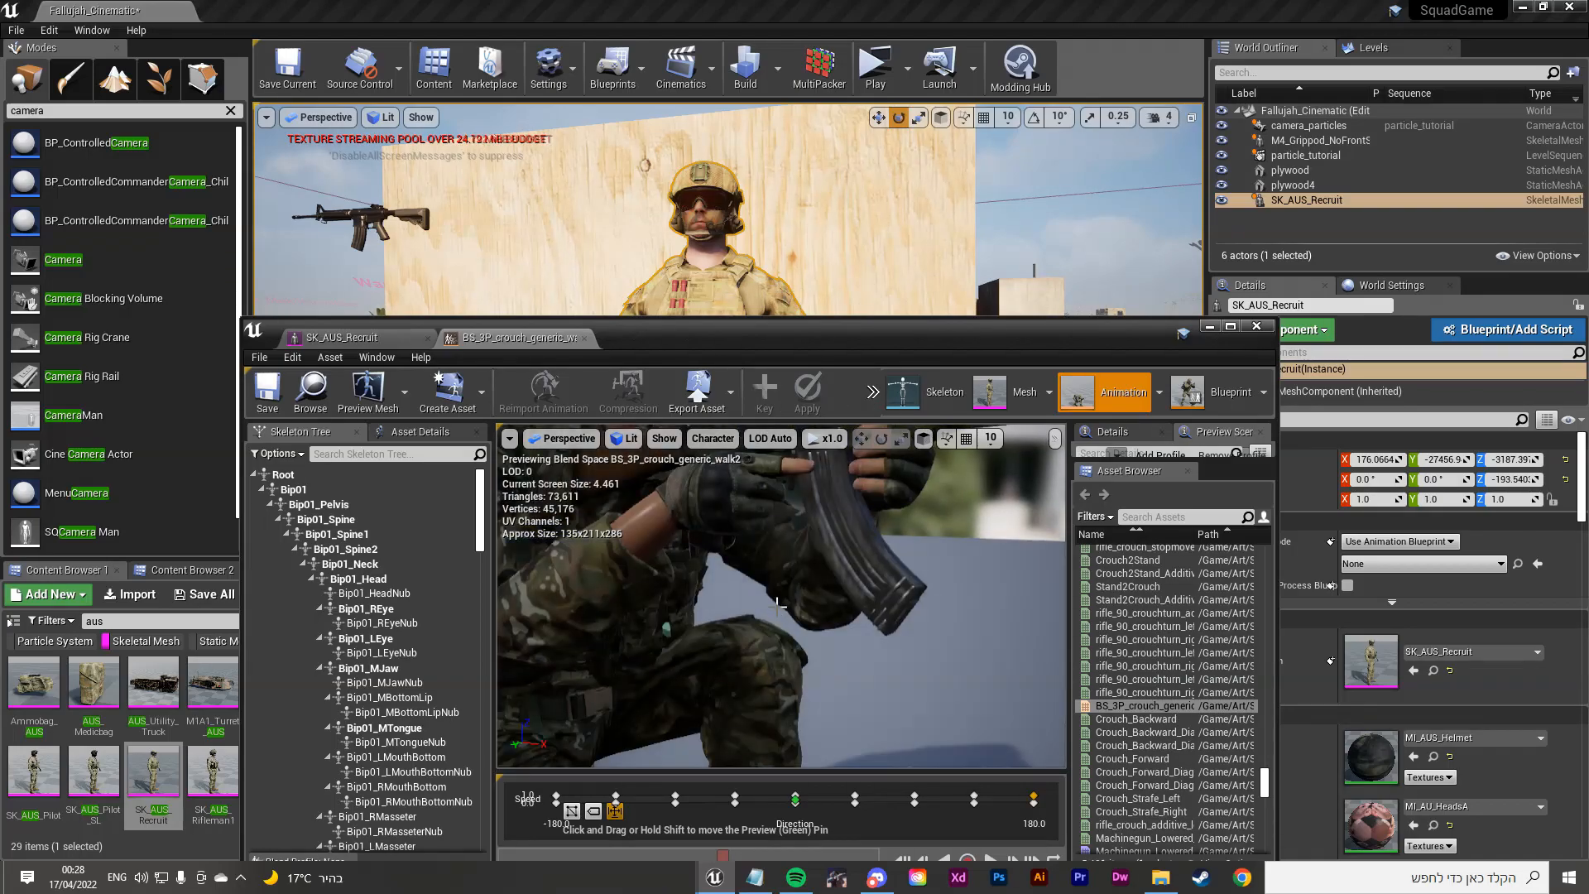
pyautogui.scroll(-4, 776, 605)
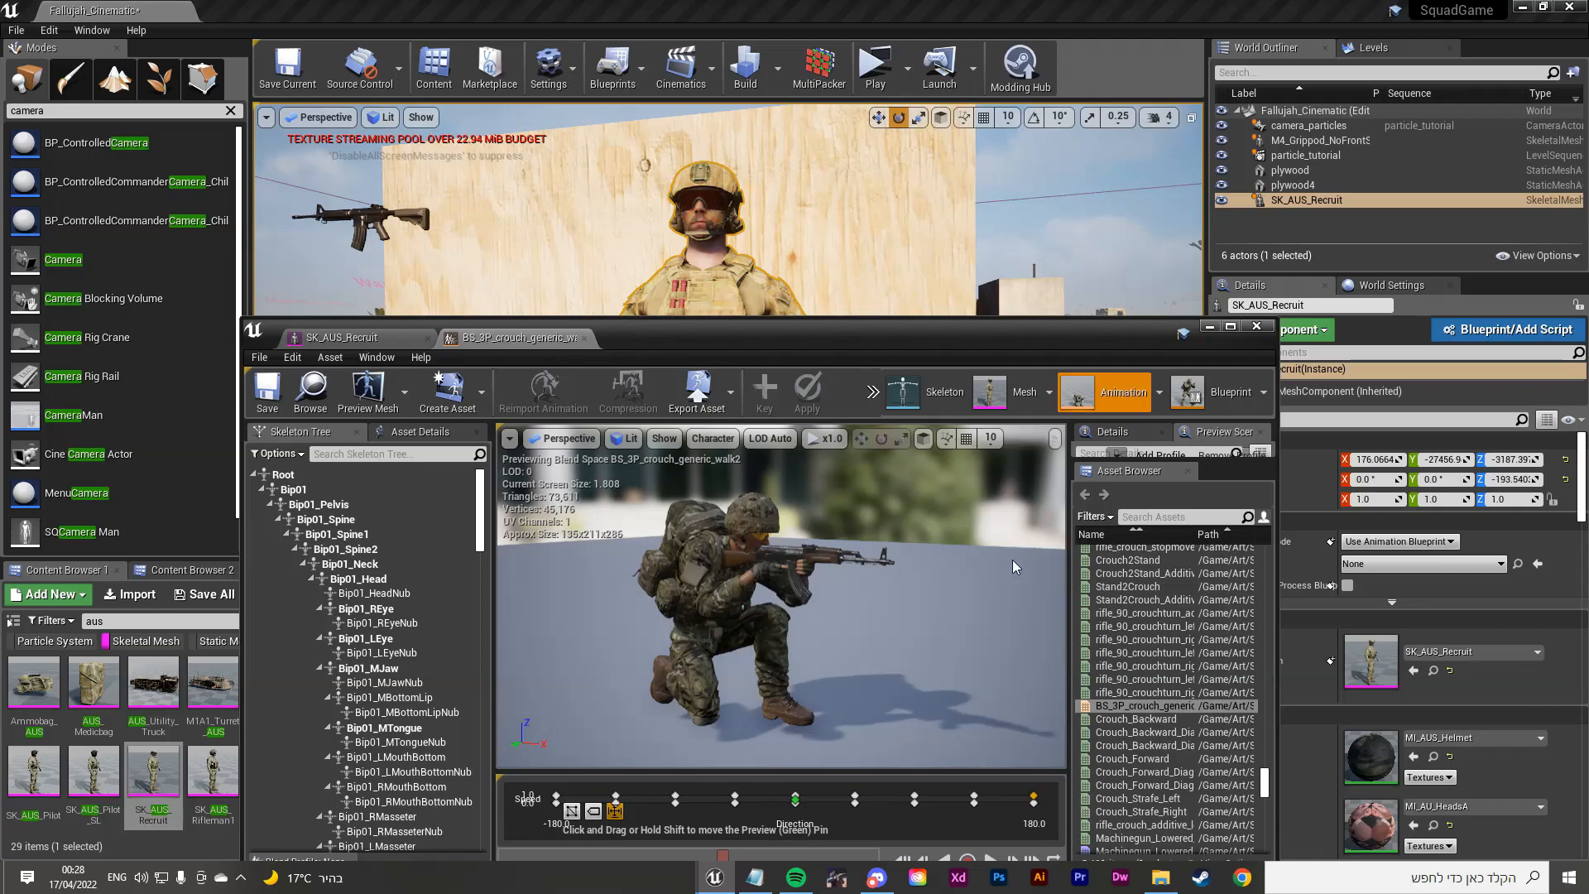
pyautogui.scroll(14, 1131, 568)
pyautogui.moveTo(1263, 782); pyautogui.dragTo(1275, 536)
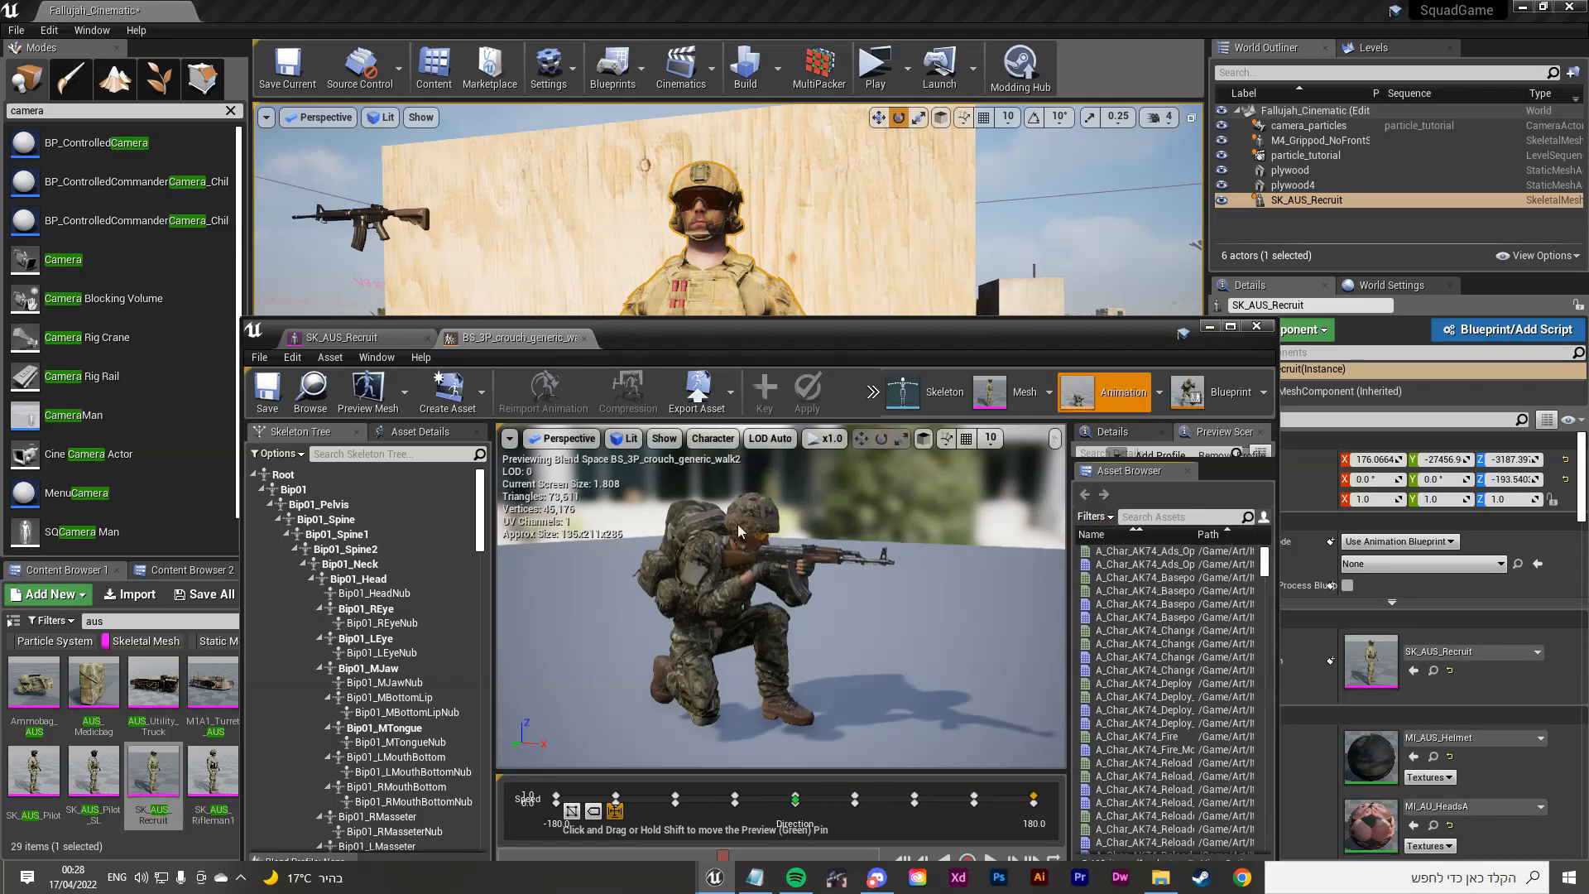
pyautogui.moveTo(728, 342); pyautogui.dragTo(716, 256)
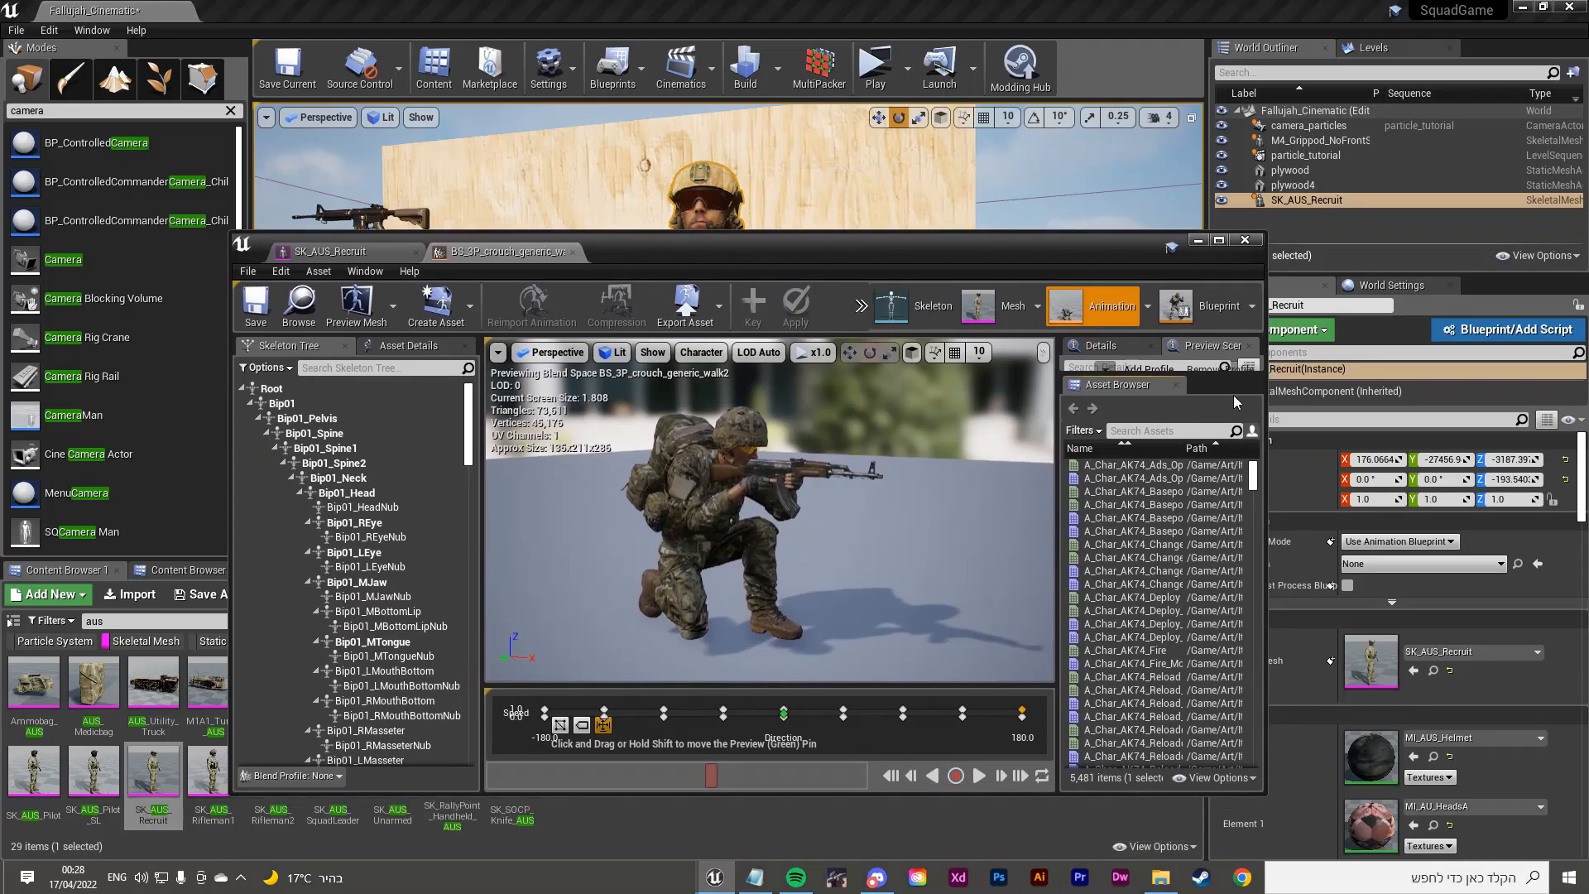
pyautogui.moveTo(1207, 374); pyautogui.dragTo(1210, 496)
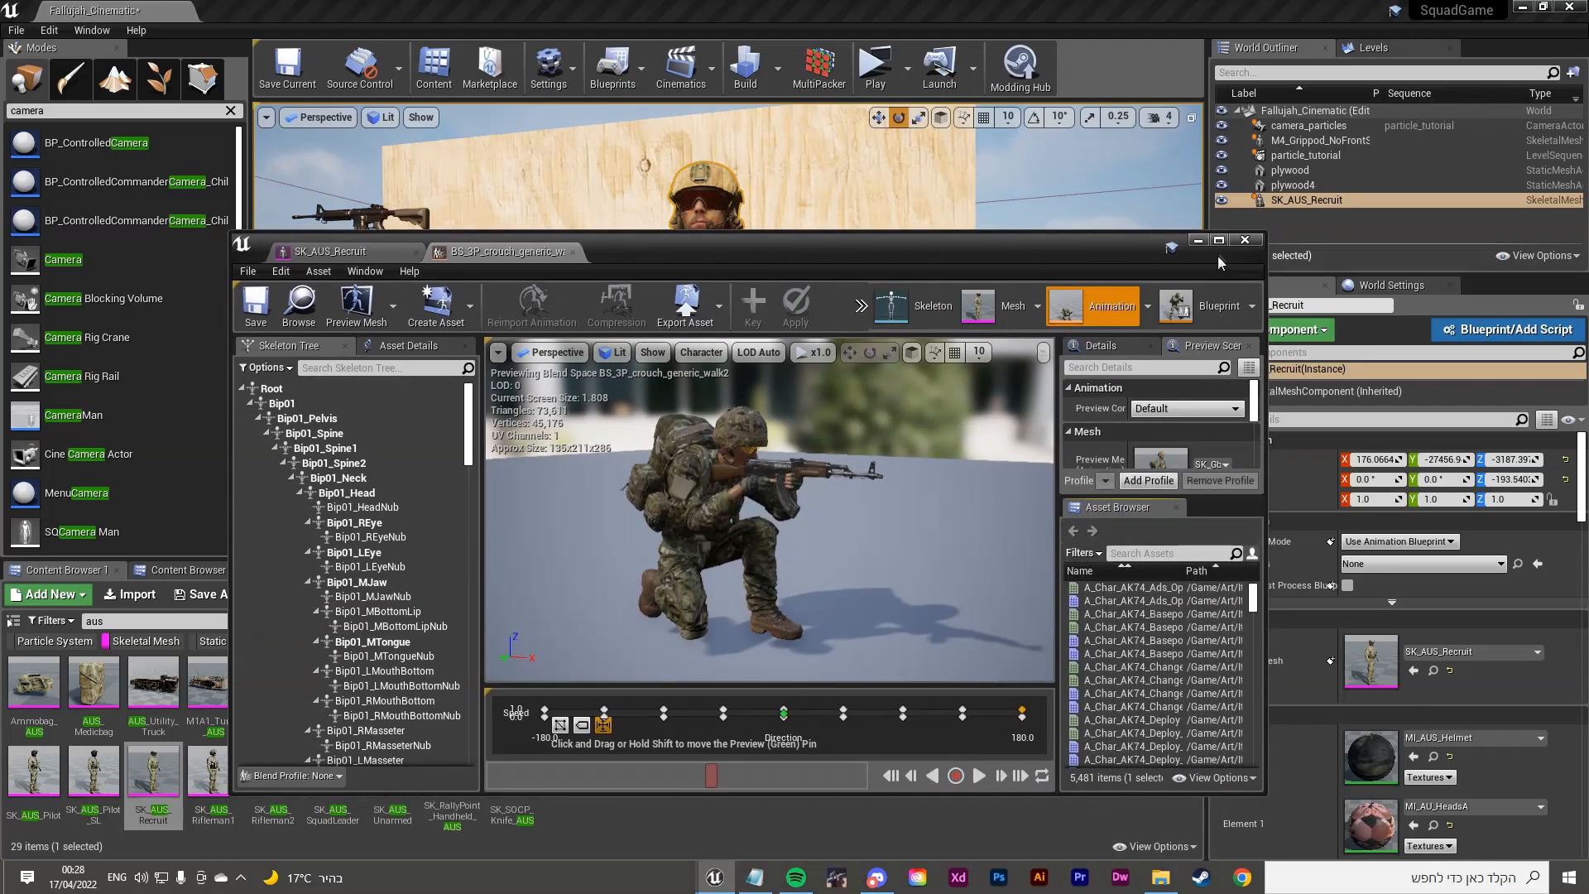
pyautogui.click(1224, 239)
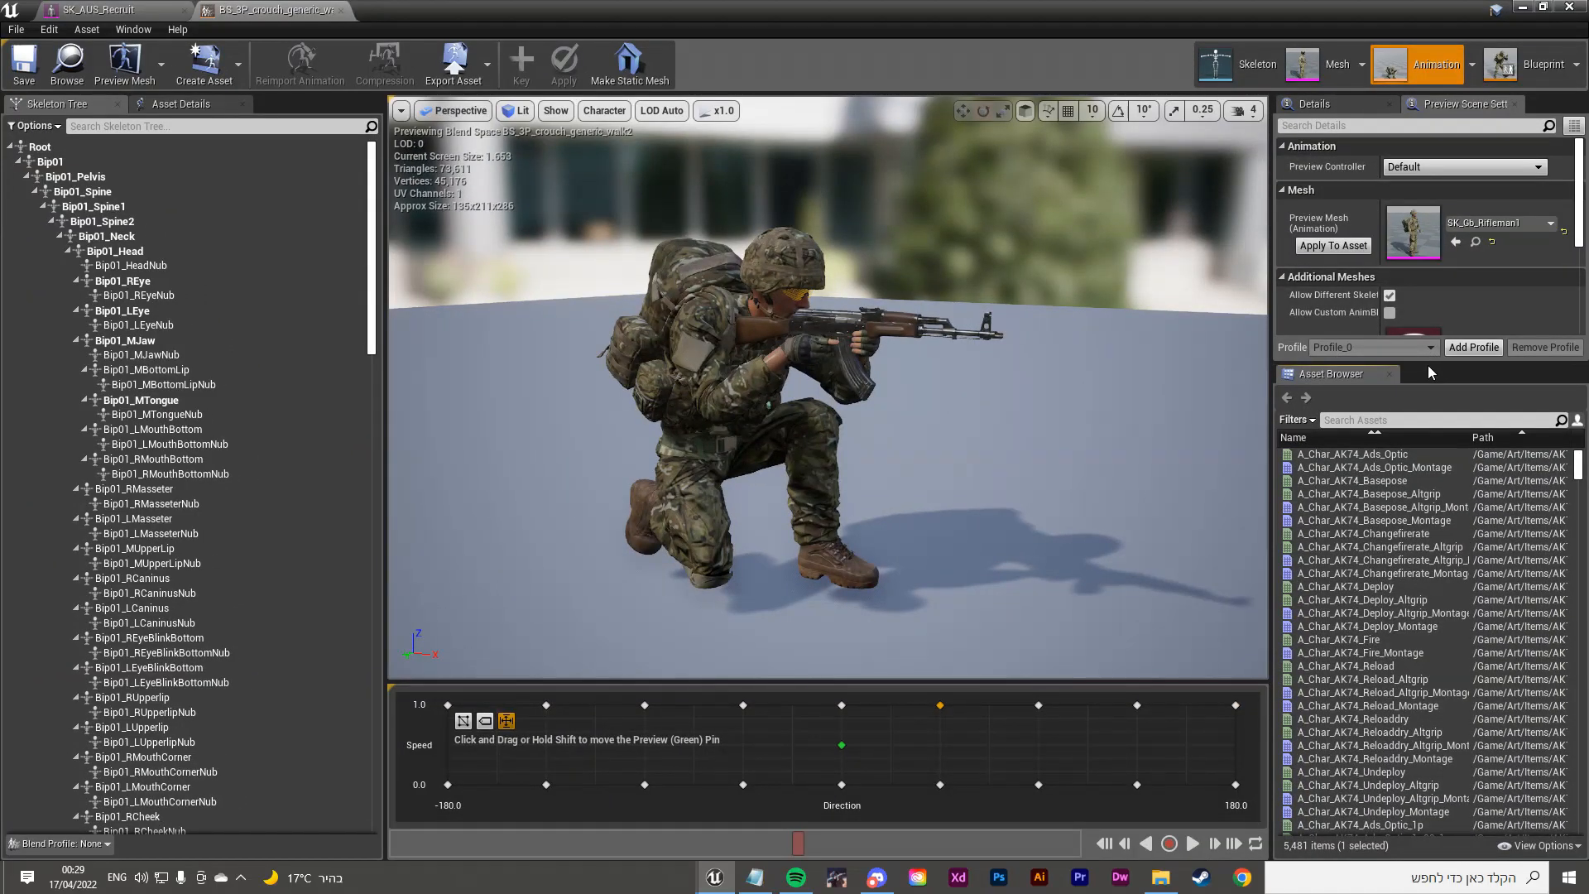
# Step: Set the blend space's Preview Mesh to SK_AUS_Recruit via an 'sk_aus_' search
pyautogui.moveTo(1430, 372); pyautogui.dragTo(1429, 463)
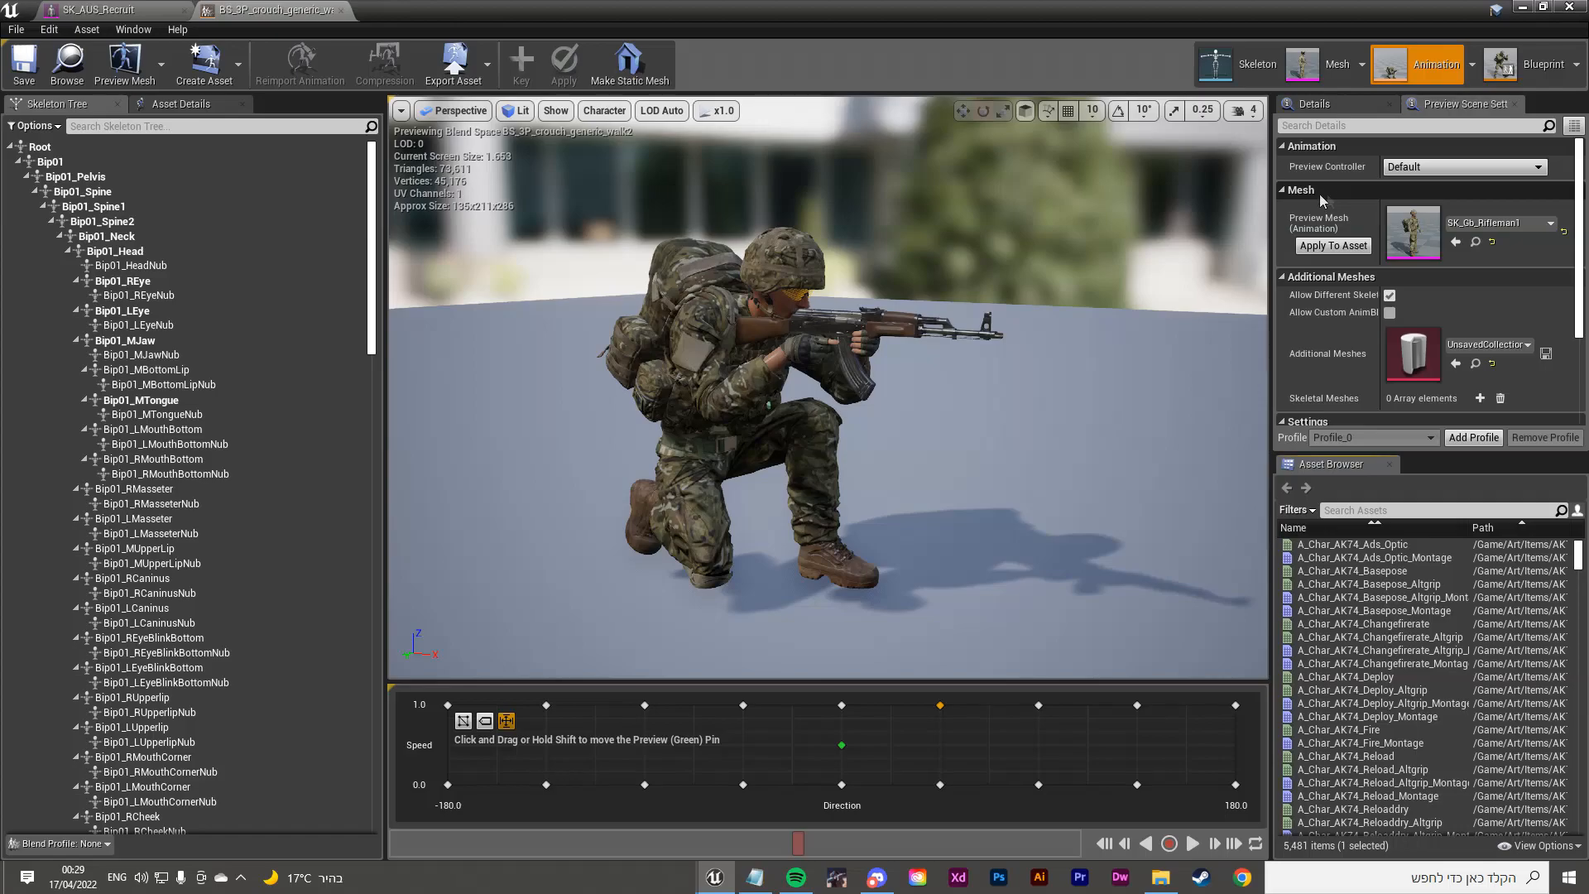
pyautogui.click(1490, 222)
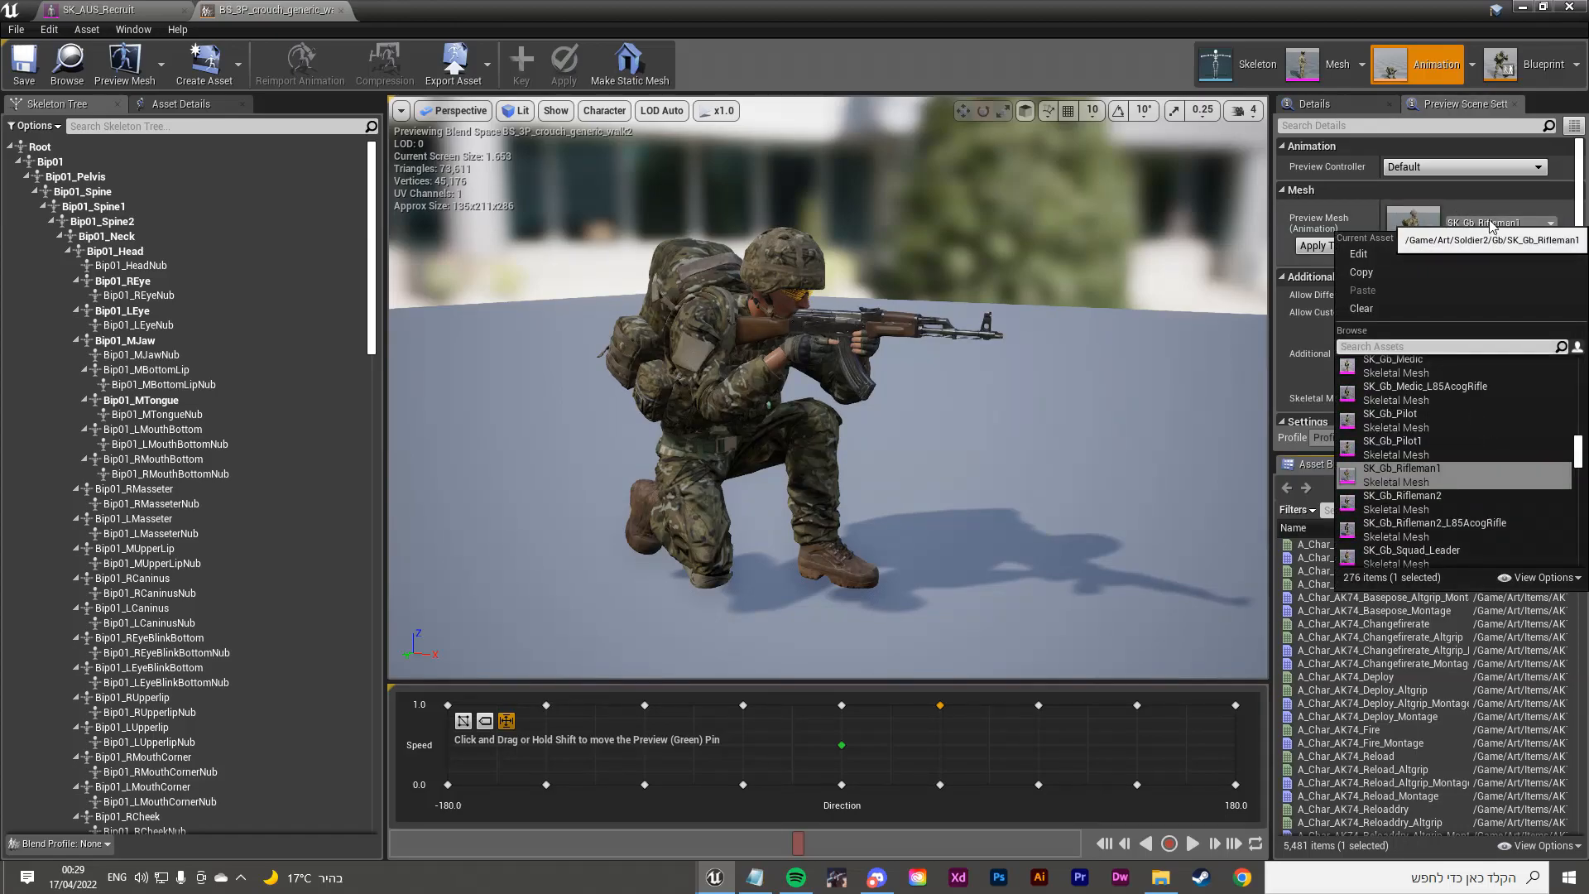
pyautogui.write('sk_aus_rec')
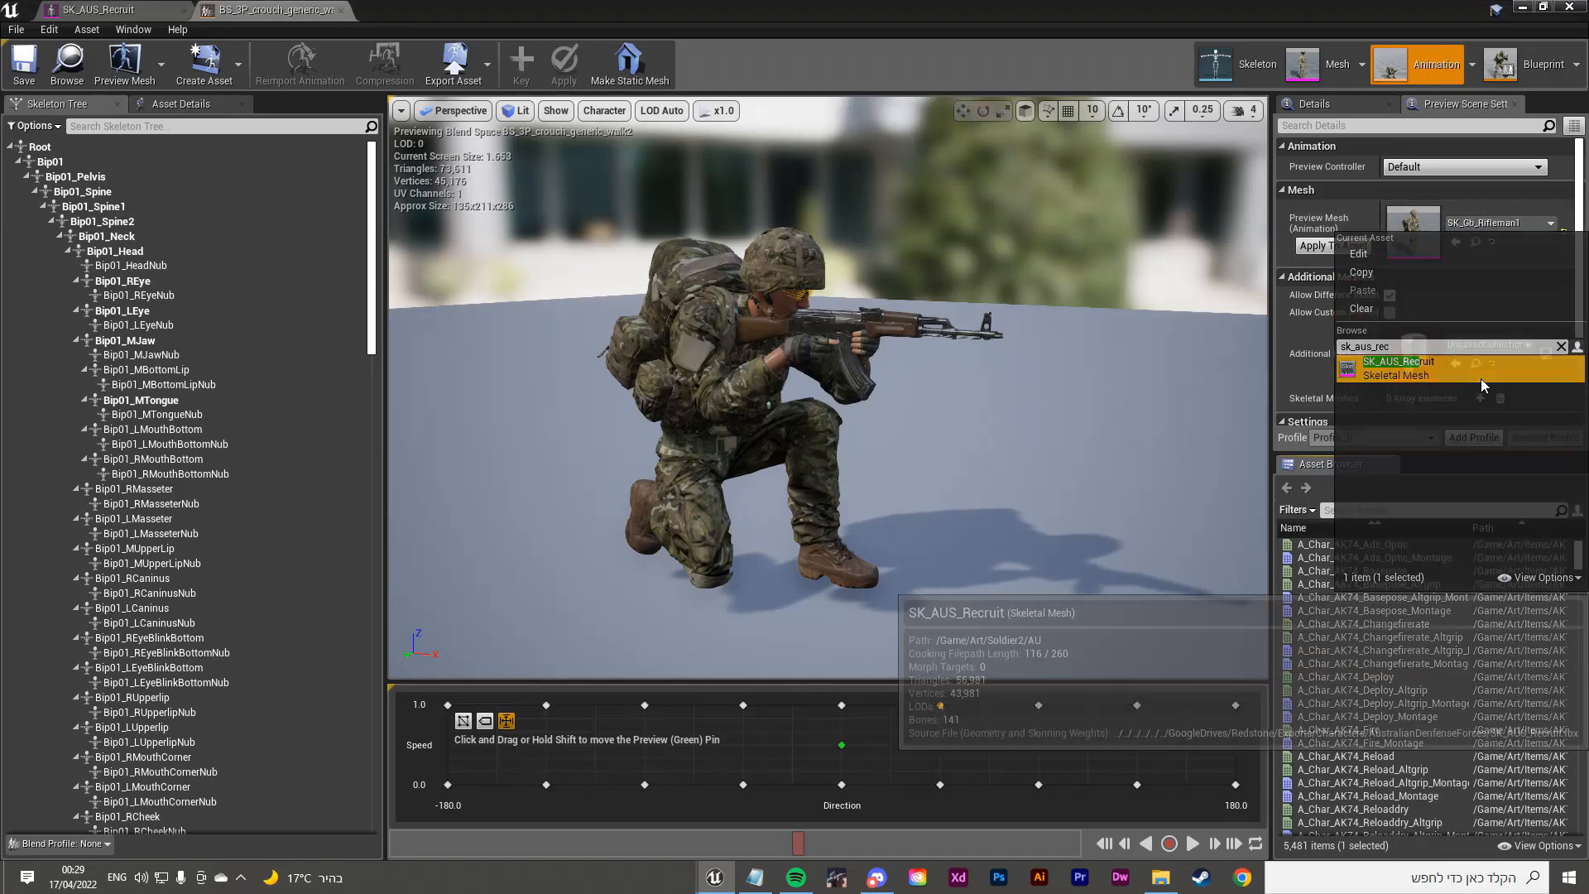
pyautogui.click(1407, 368)
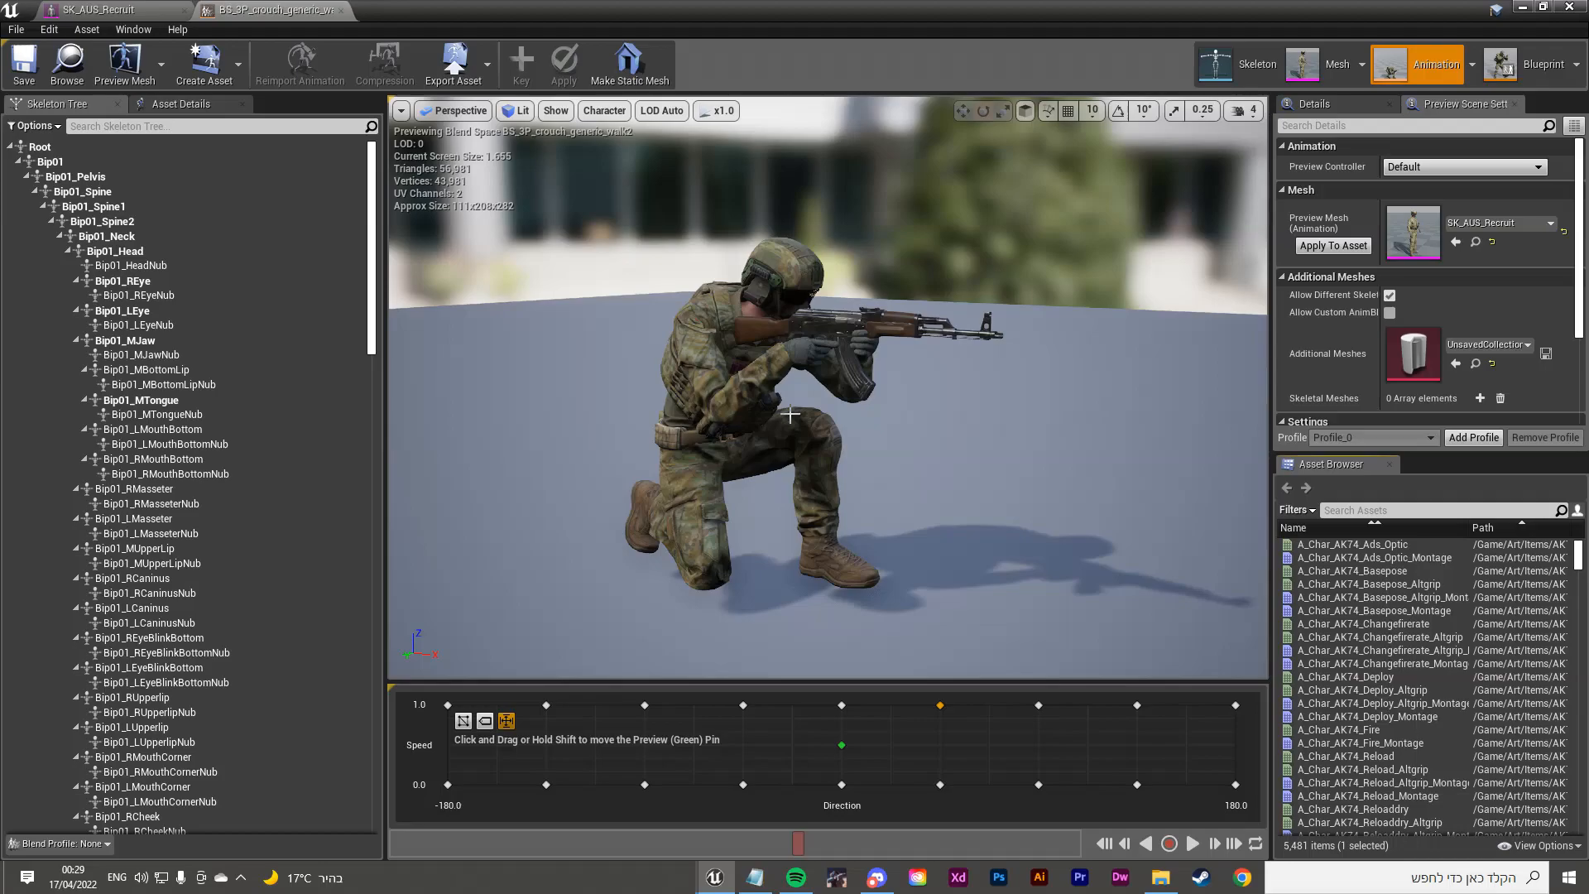
pyautogui.moveTo(790, 414); pyautogui.dragTo(712, 402, button='right')
pyautogui.moveTo(762, 300)
pyautogui.mouseDown(button='right')
pyautogui.moveTo(687, 306)
pyautogui.moveTo(761, 301)
pyautogui.mouseUp(button='right')
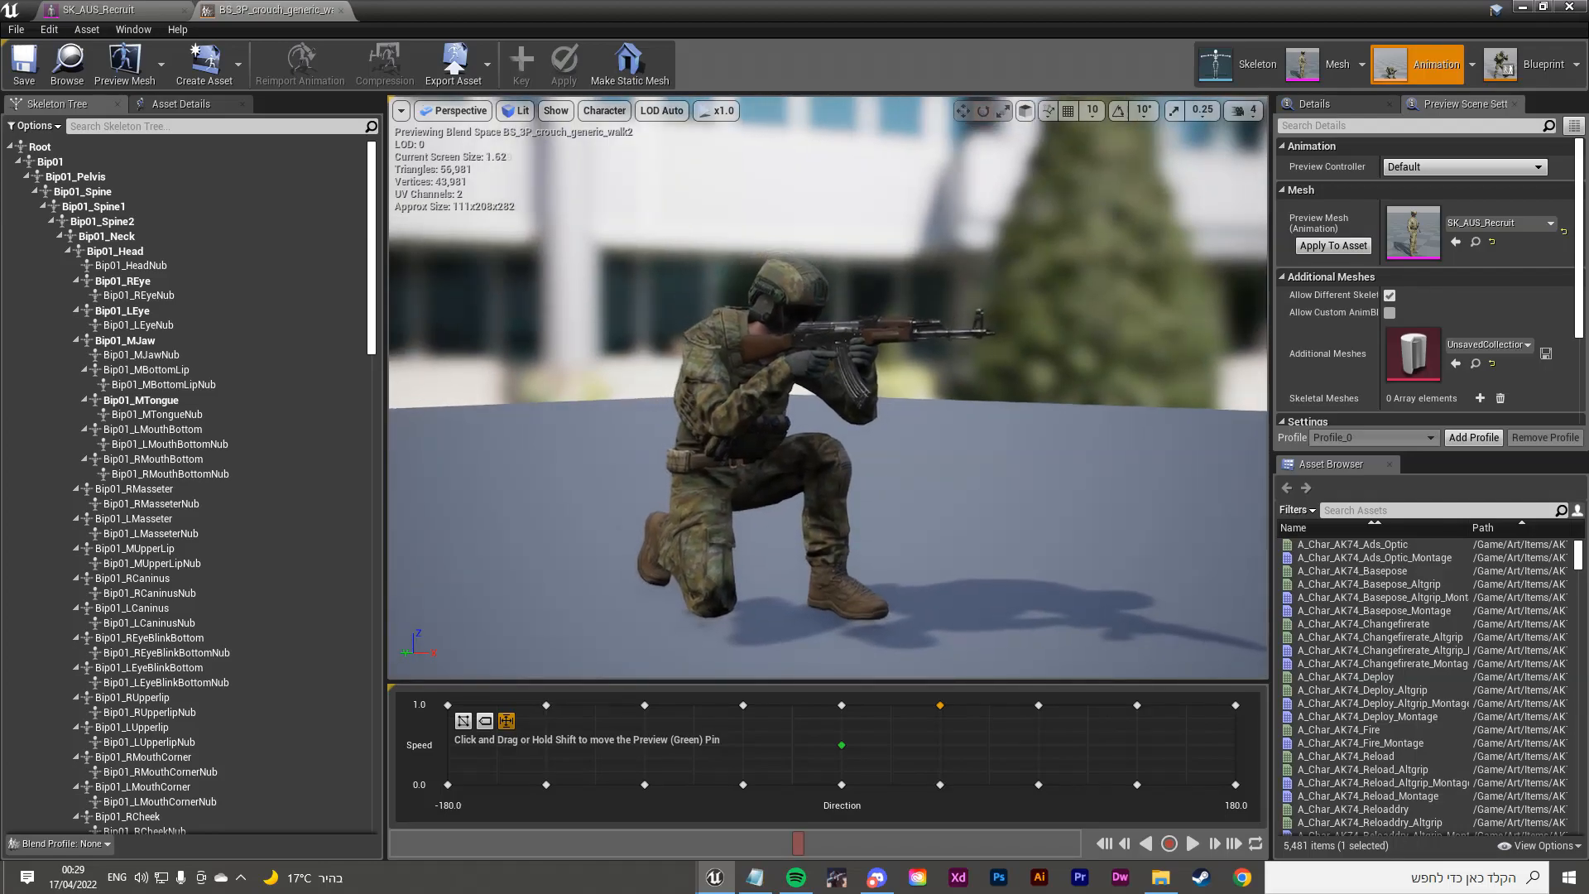
pyautogui.click(761, 301)
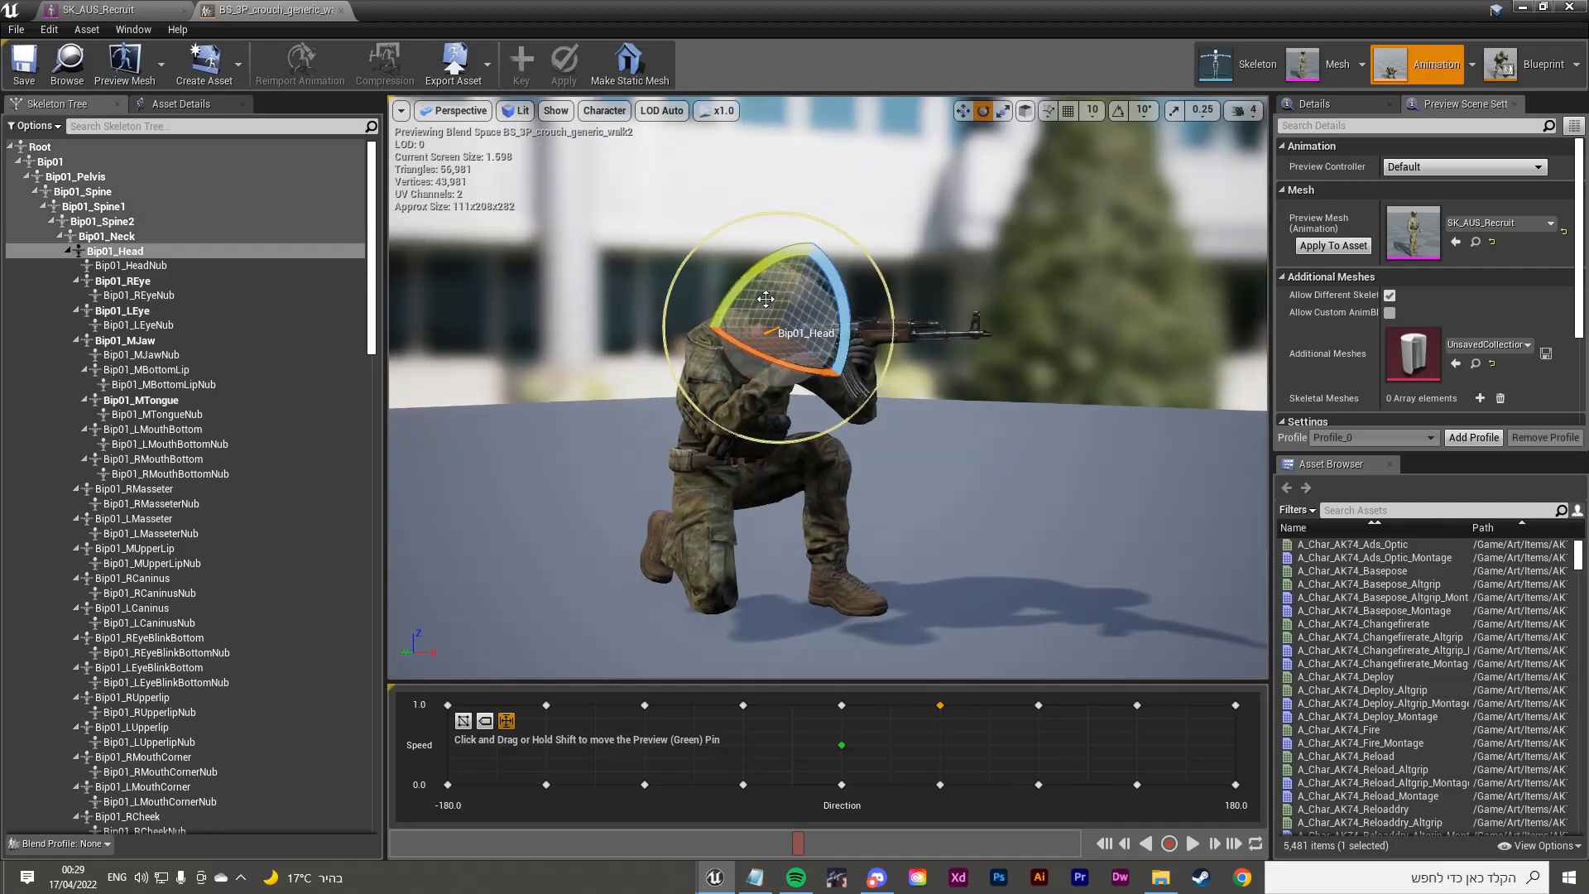
# Step: Locate and select the Bip01_Weapon1 bone in the Skeleton Tree
pyautogui.click(963, 294)
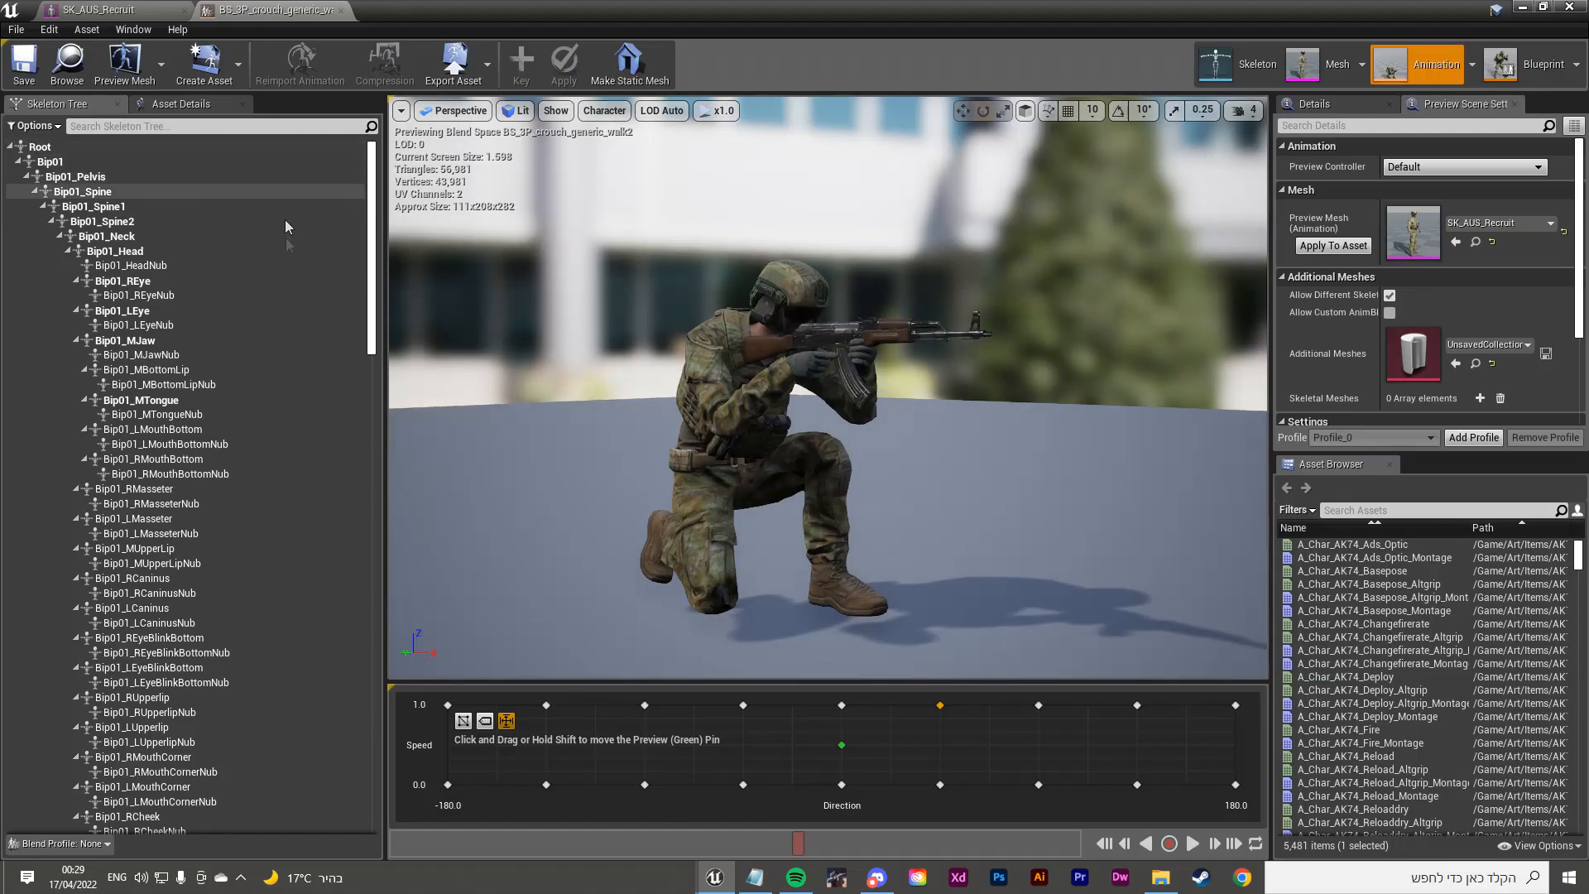
pyautogui.scroll(-3, 249, 468)
pyautogui.scroll(-8, 255, 465)
pyautogui.scroll(12, 265, 442)
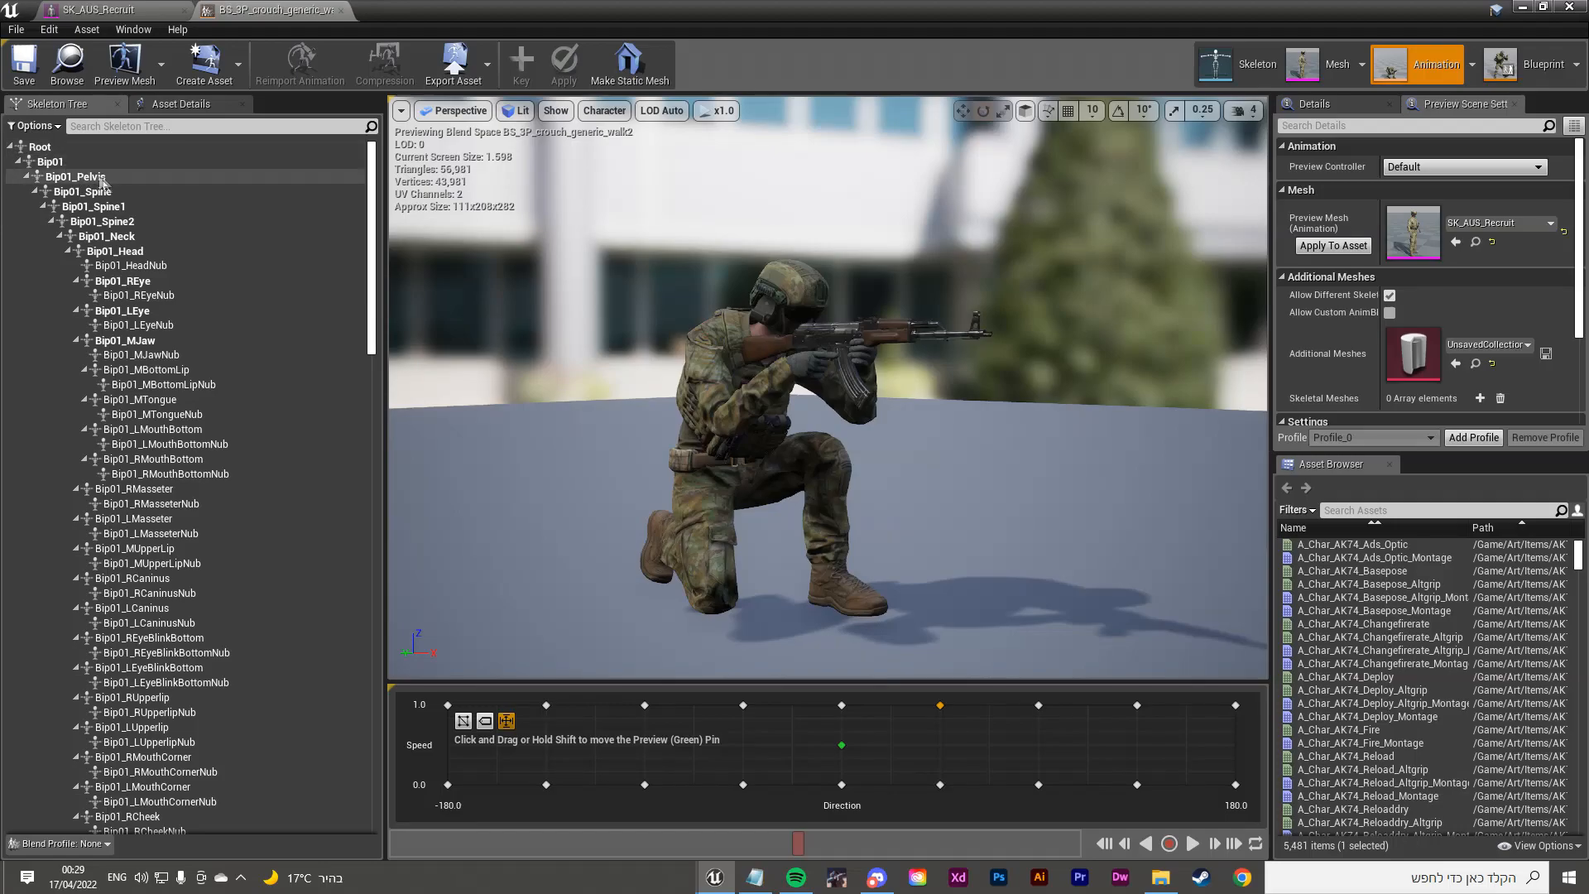
pyautogui.scroll(-10, 209, 335)
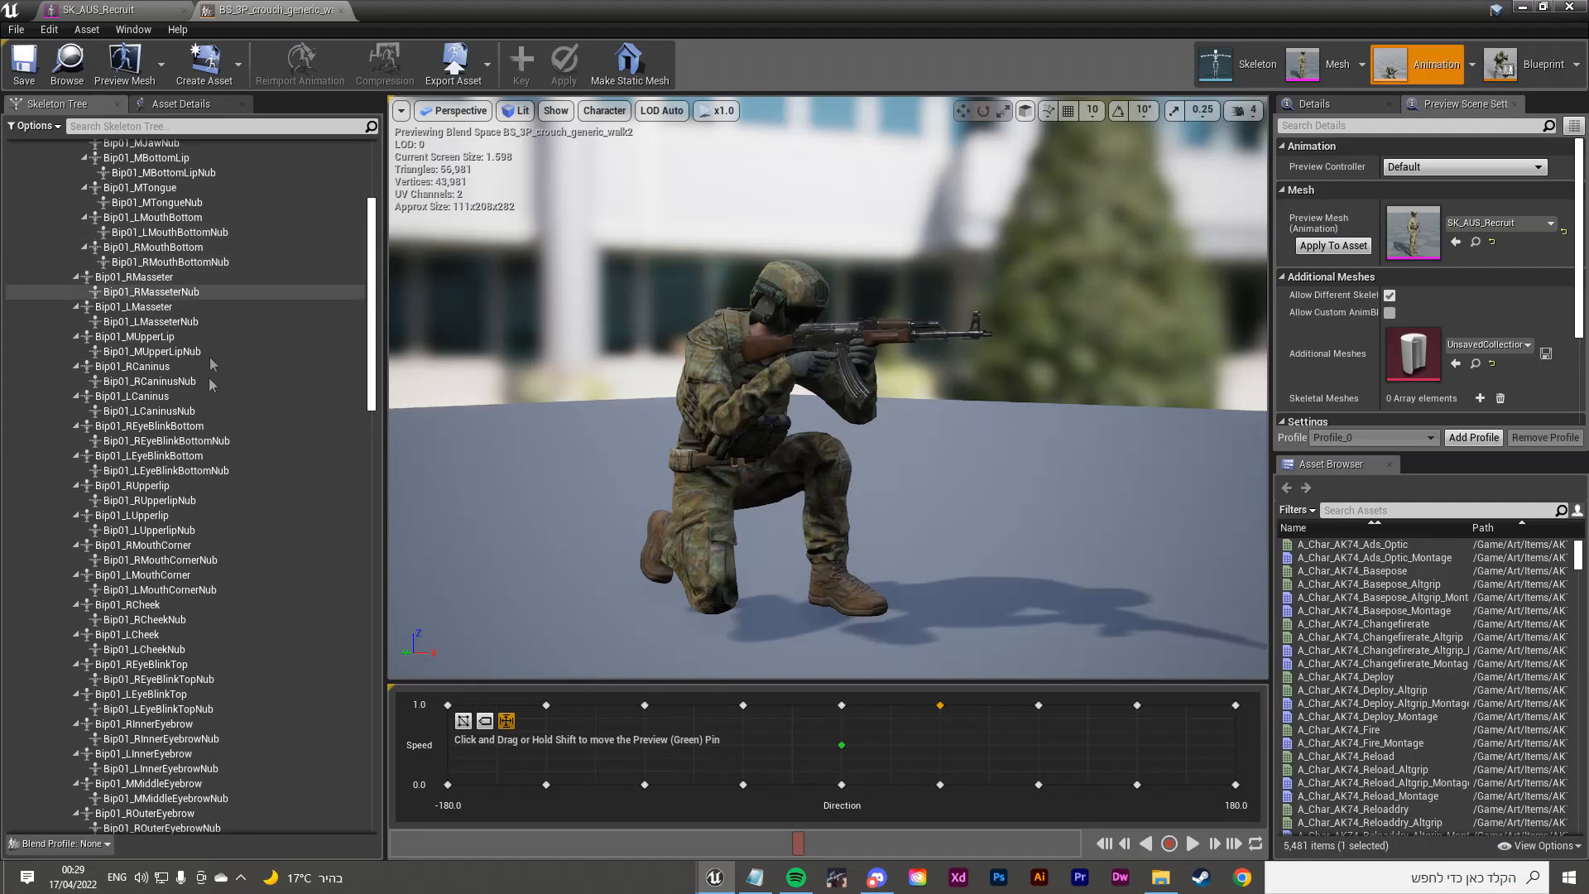
pyautogui.scroll(-20, 214, 475)
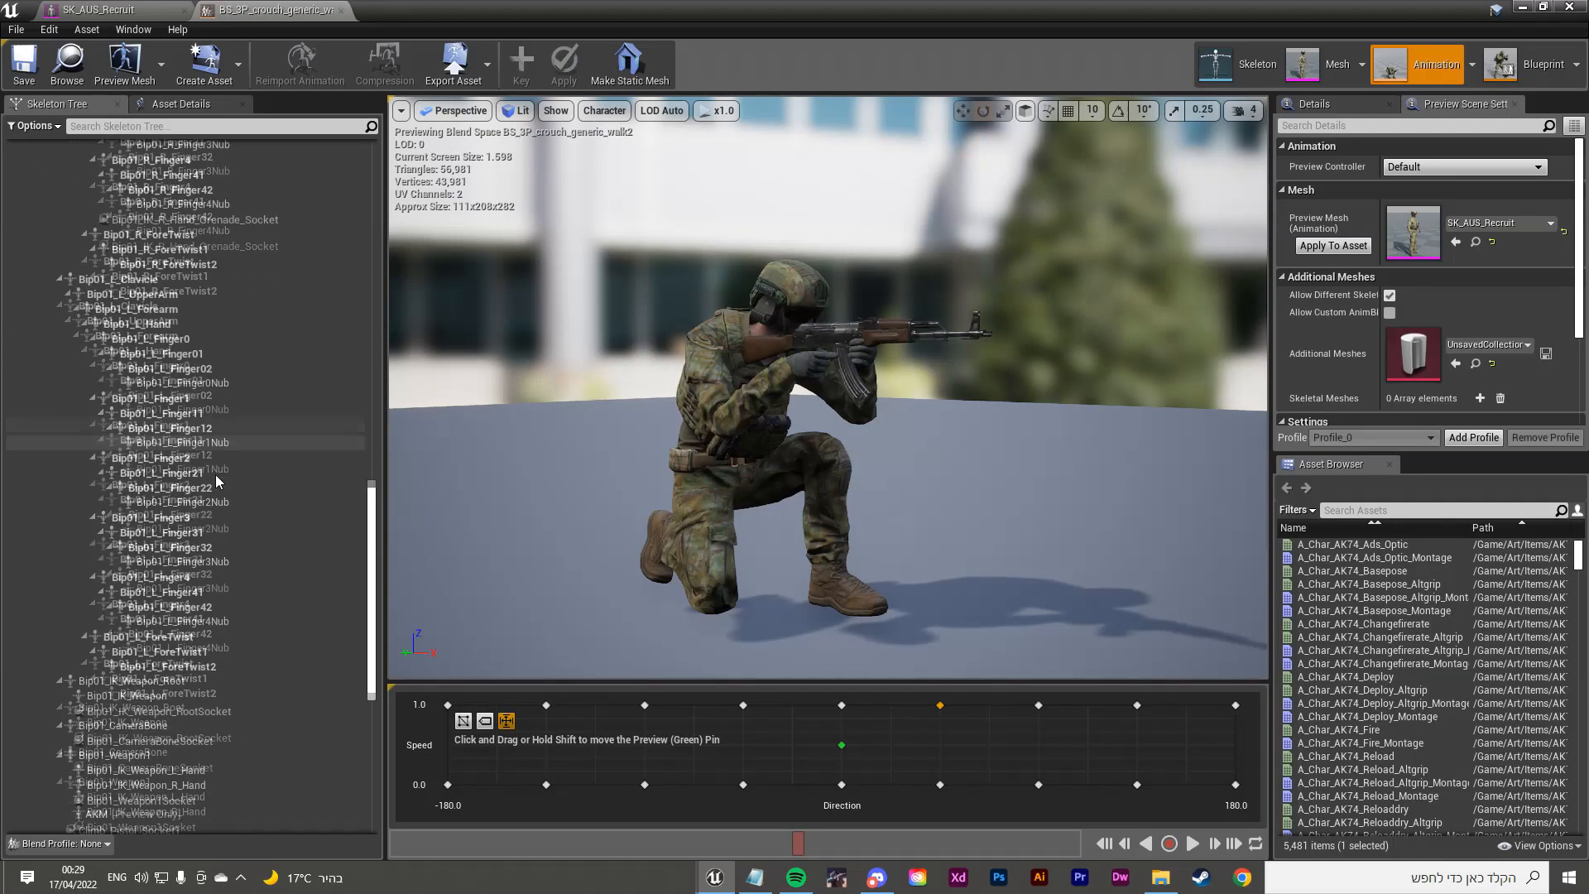
pyautogui.scroll(-2, 213, 480)
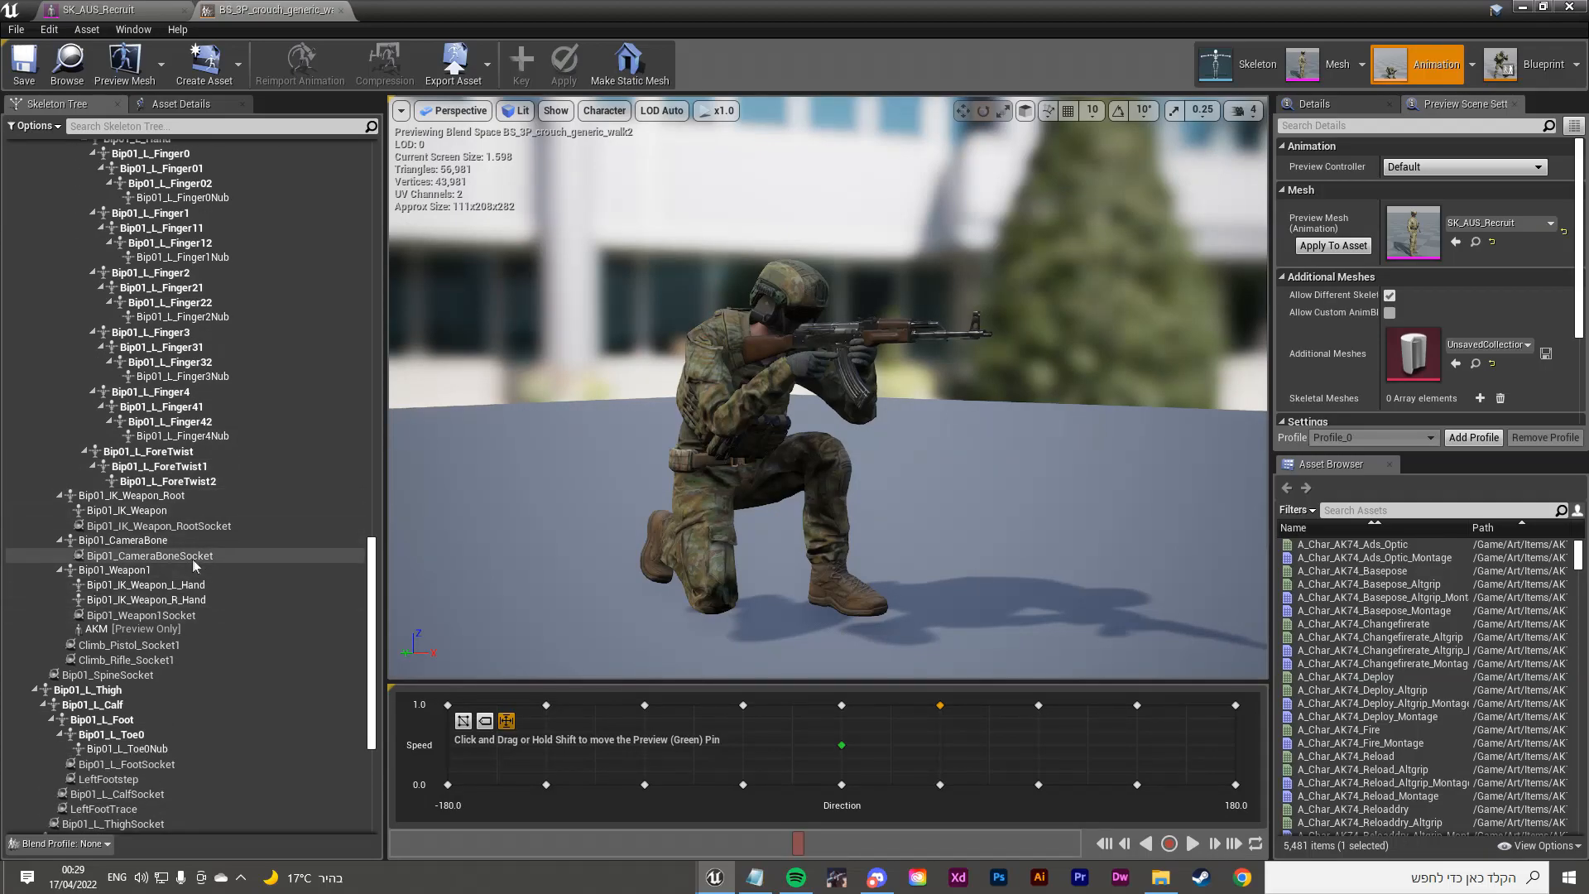
pyautogui.scroll(-2, 192, 583)
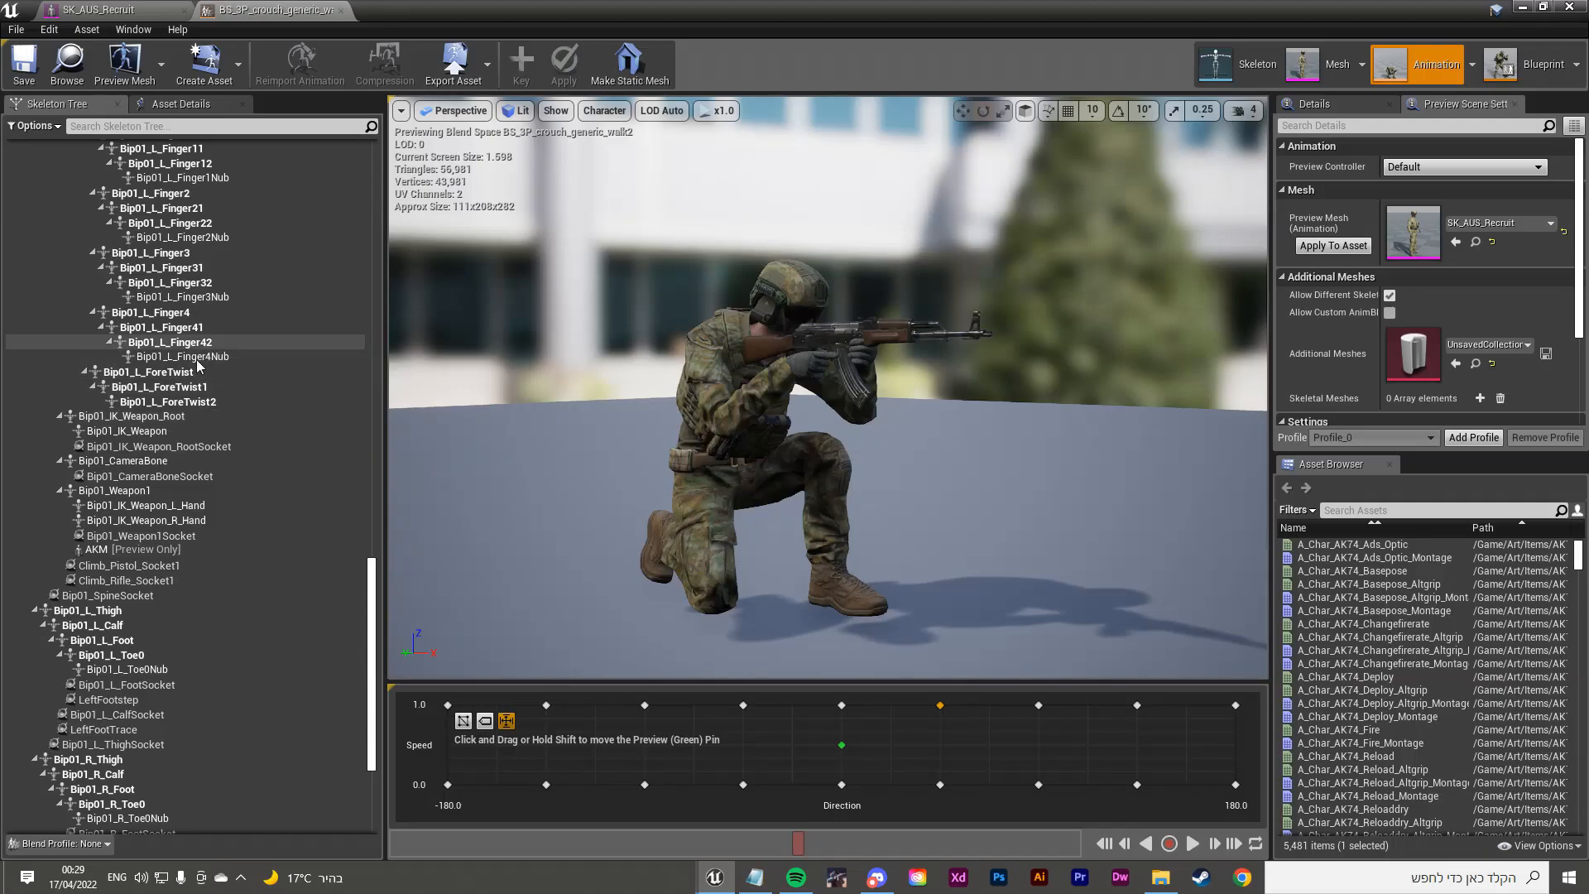
pyautogui.click(162, 416)
pyautogui.click(161, 432)
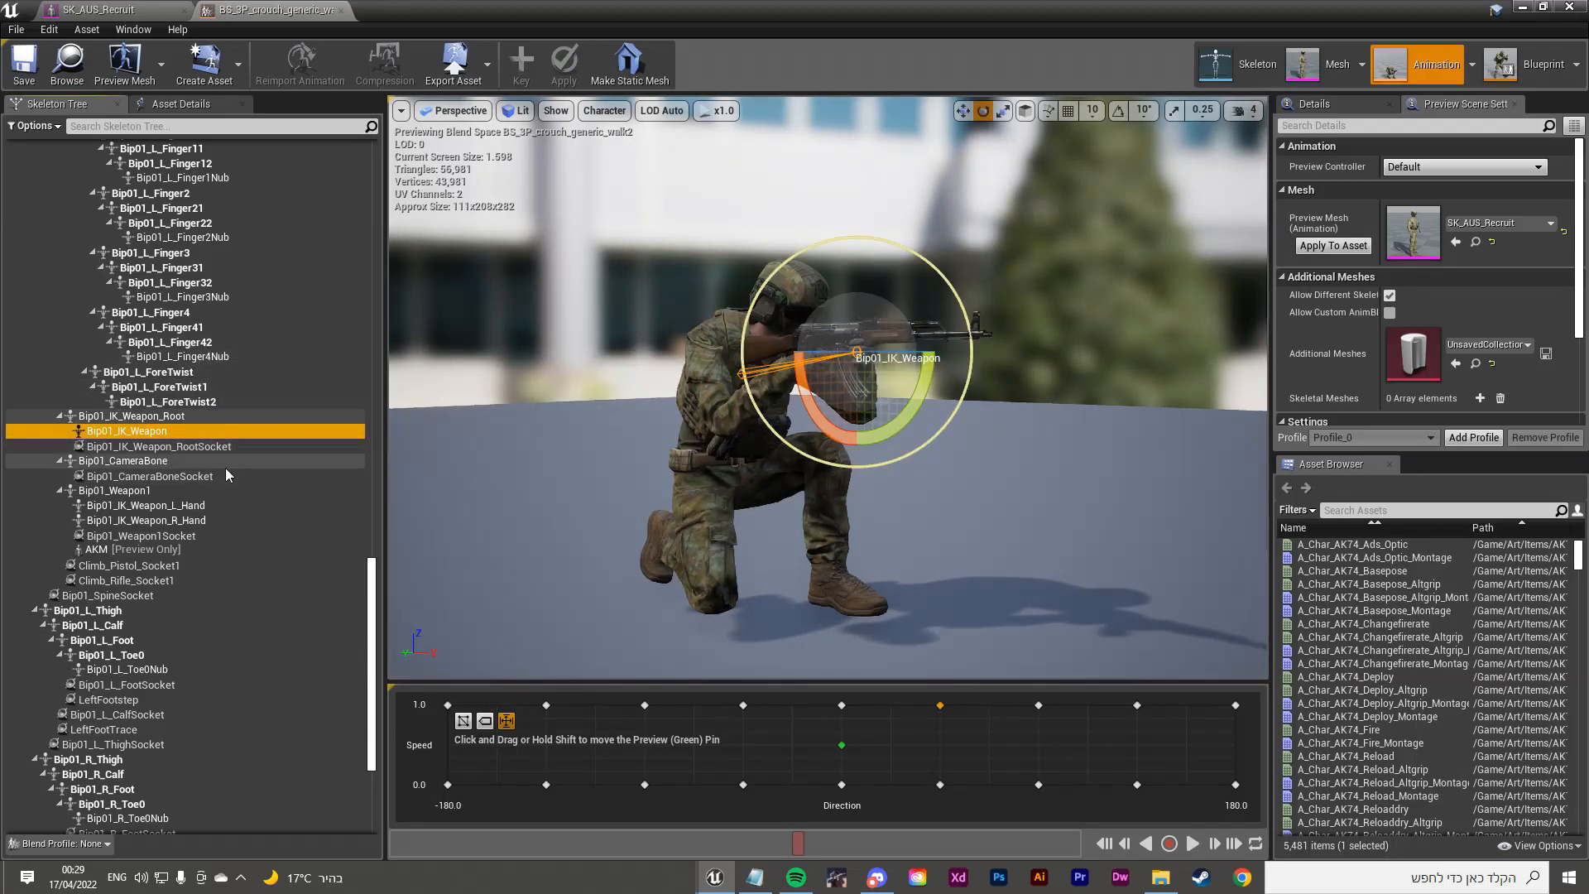
pyautogui.click(225, 468)
pyautogui.click(206, 488)
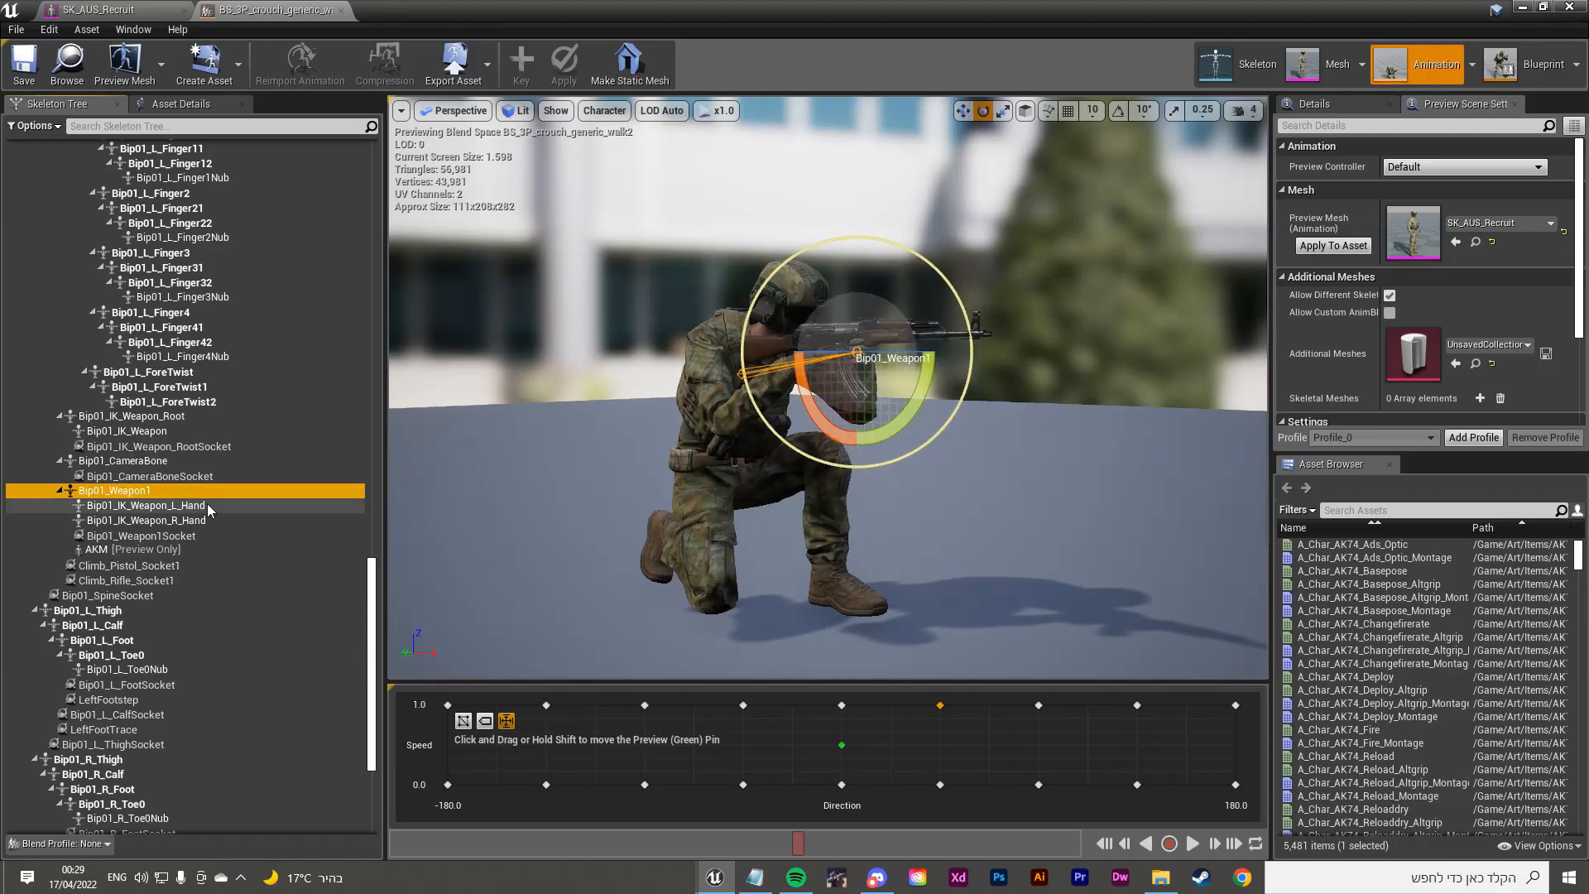
# Step: Remove all attached assets, including the AKM, from Bip01_Weapon1
pyautogui.rightClick(205, 490)
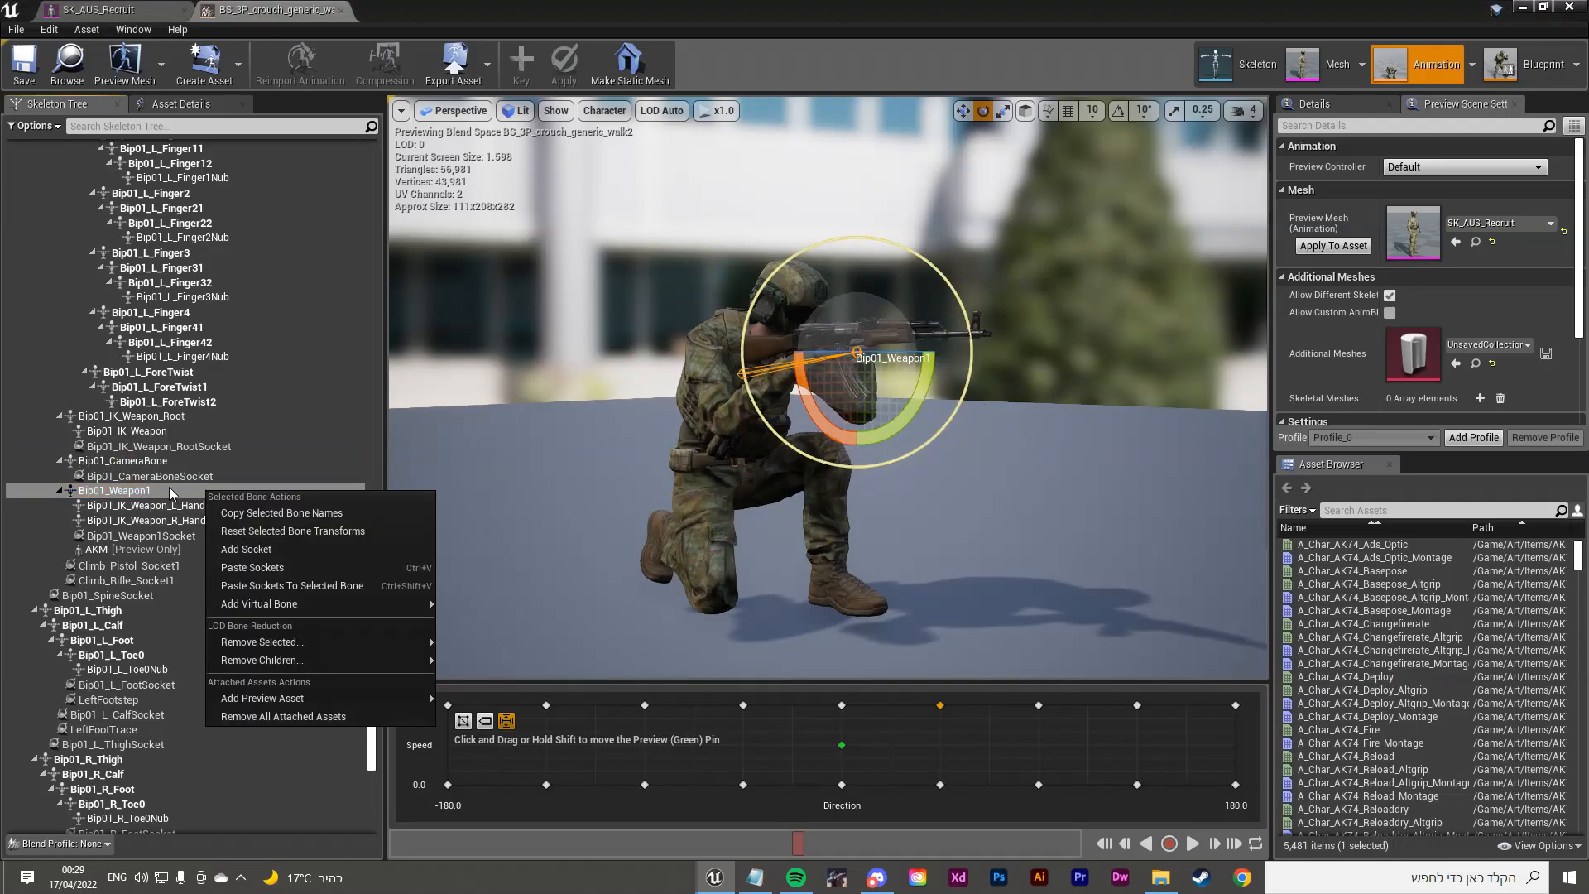
pyautogui.click(169, 489)
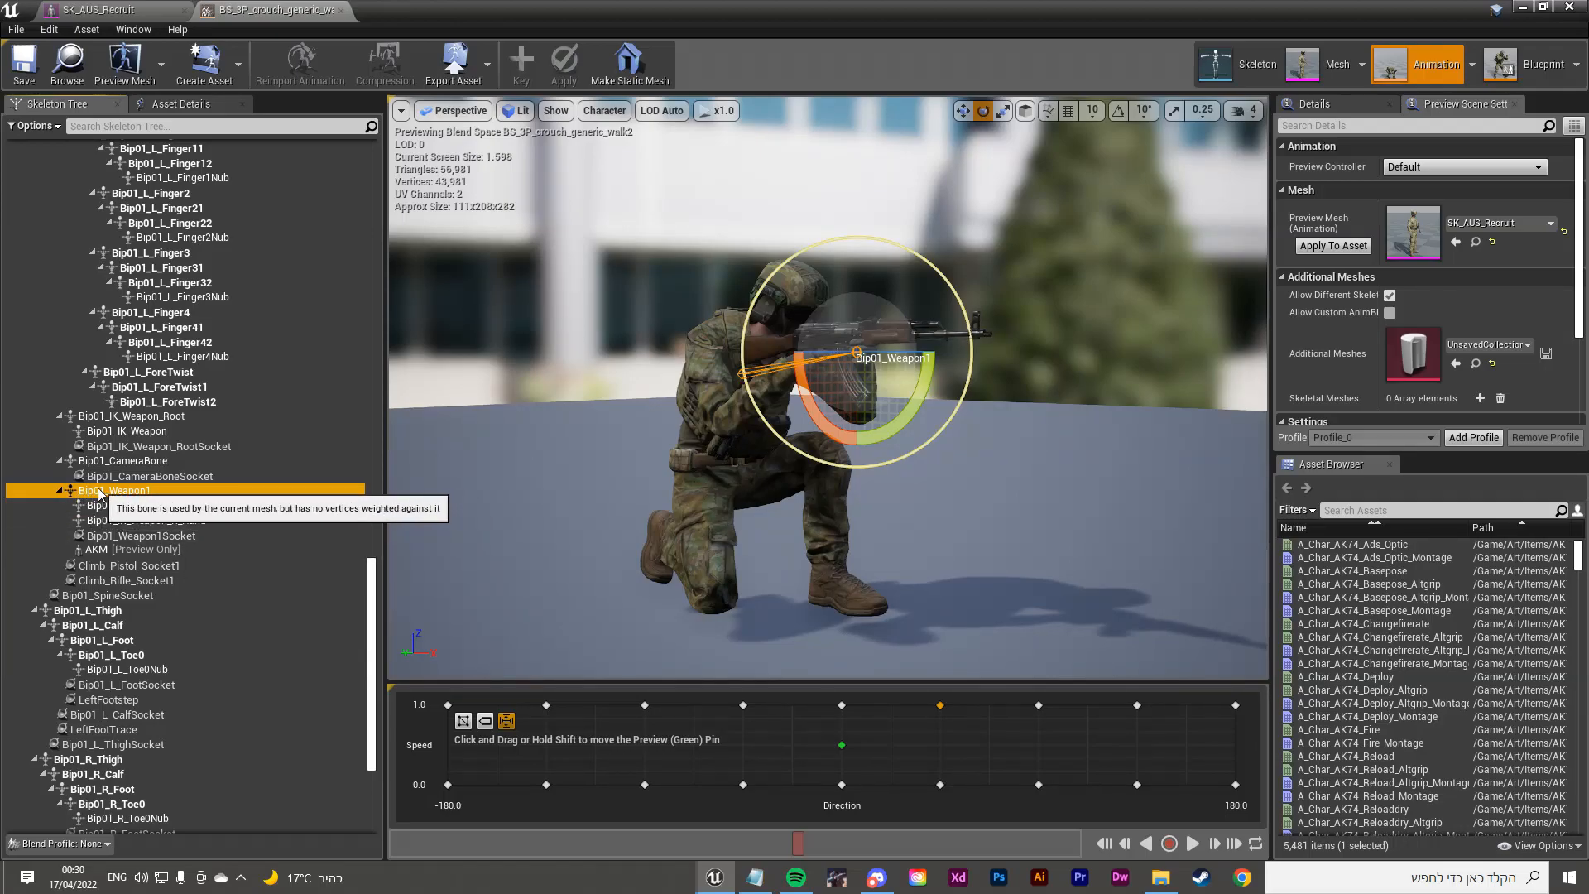
pyautogui.rightClick(138, 494)
pyautogui.moveTo(211, 660)
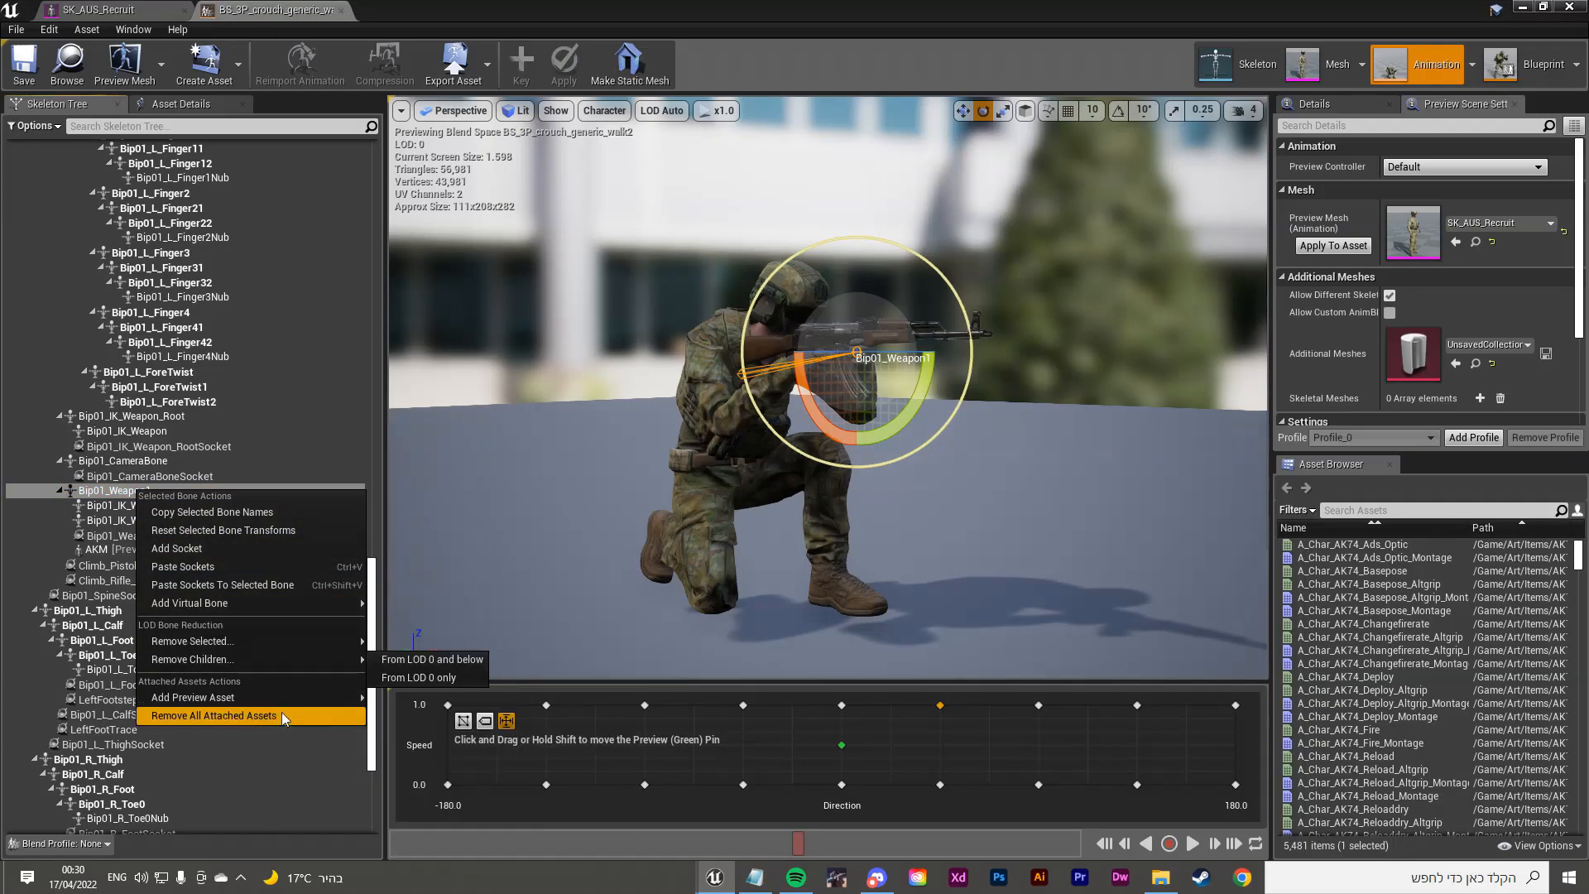
pyautogui.click(208, 714)
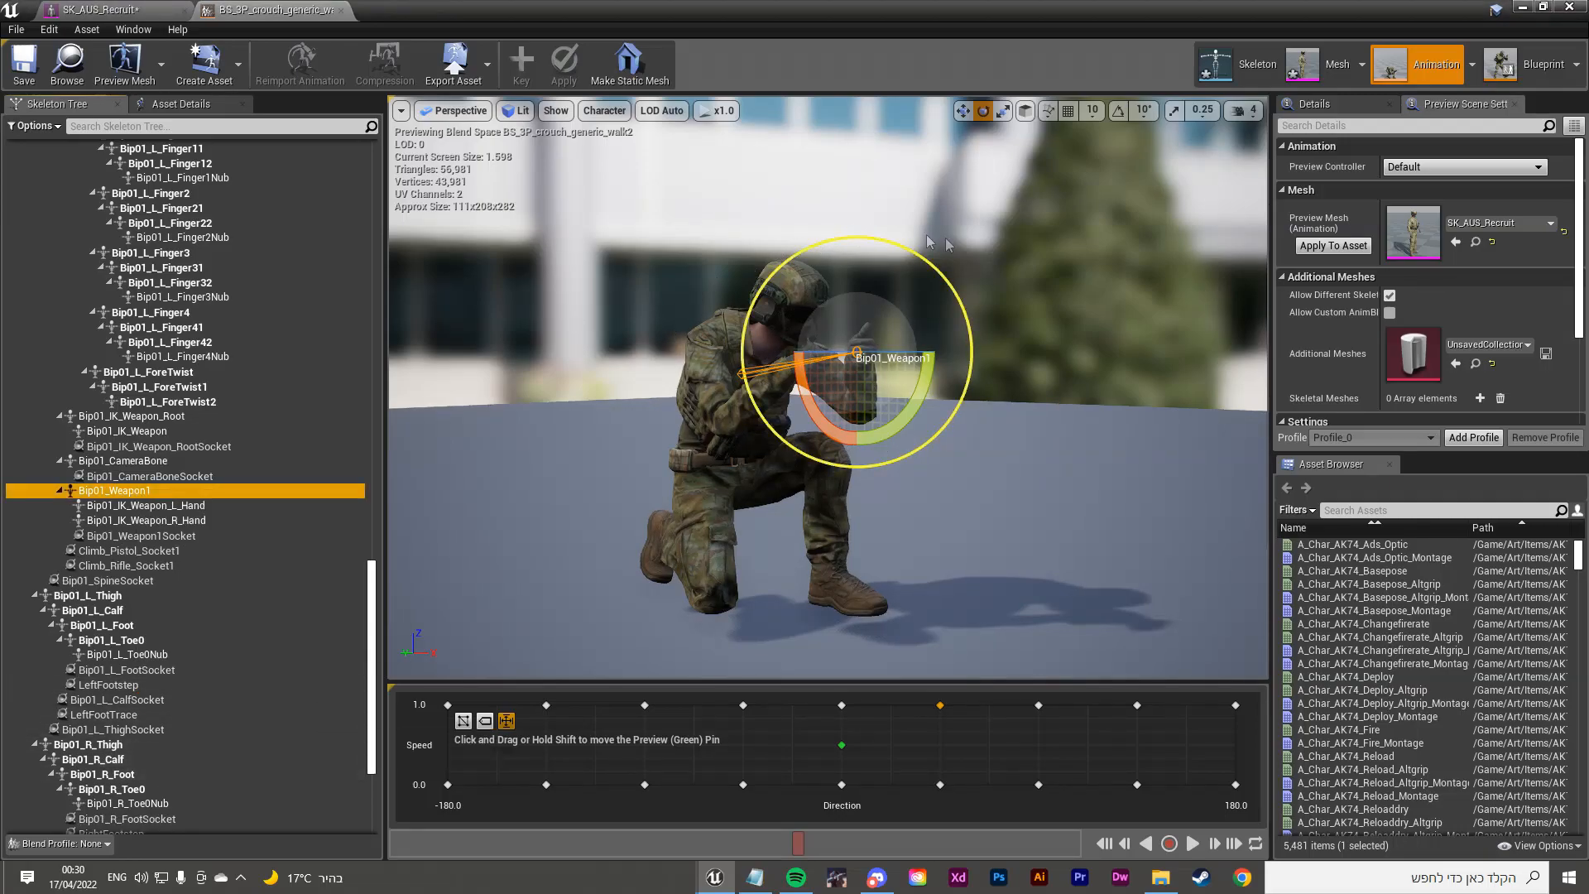
# Step: Add the M4 as a preview asset on Bip01_Weapon1
pyautogui.rightClick(142, 494)
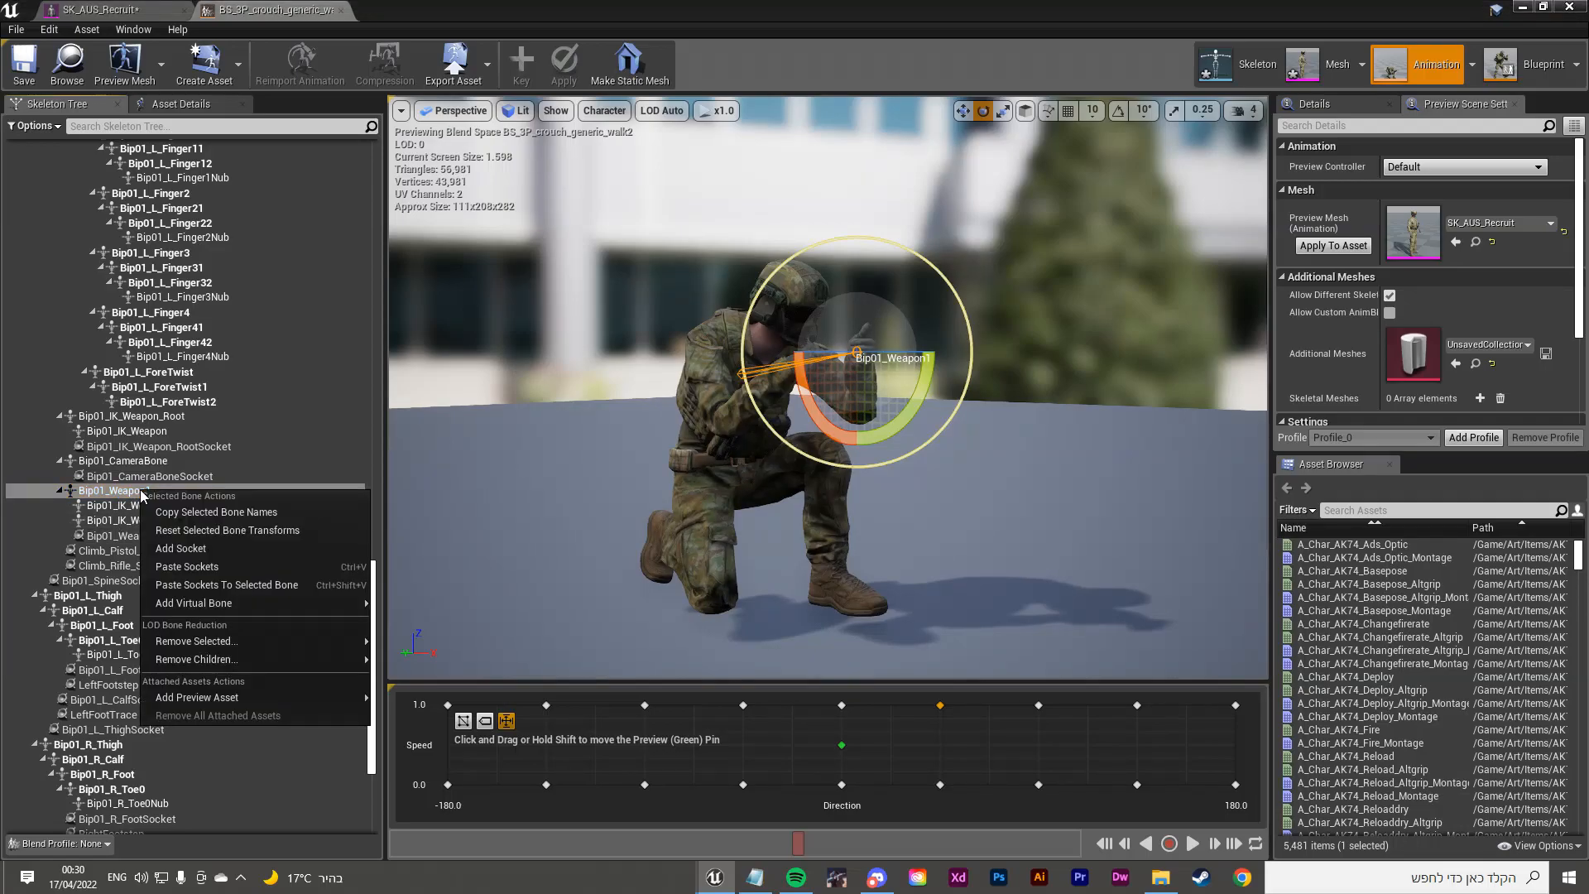
pyautogui.moveTo(307, 701)
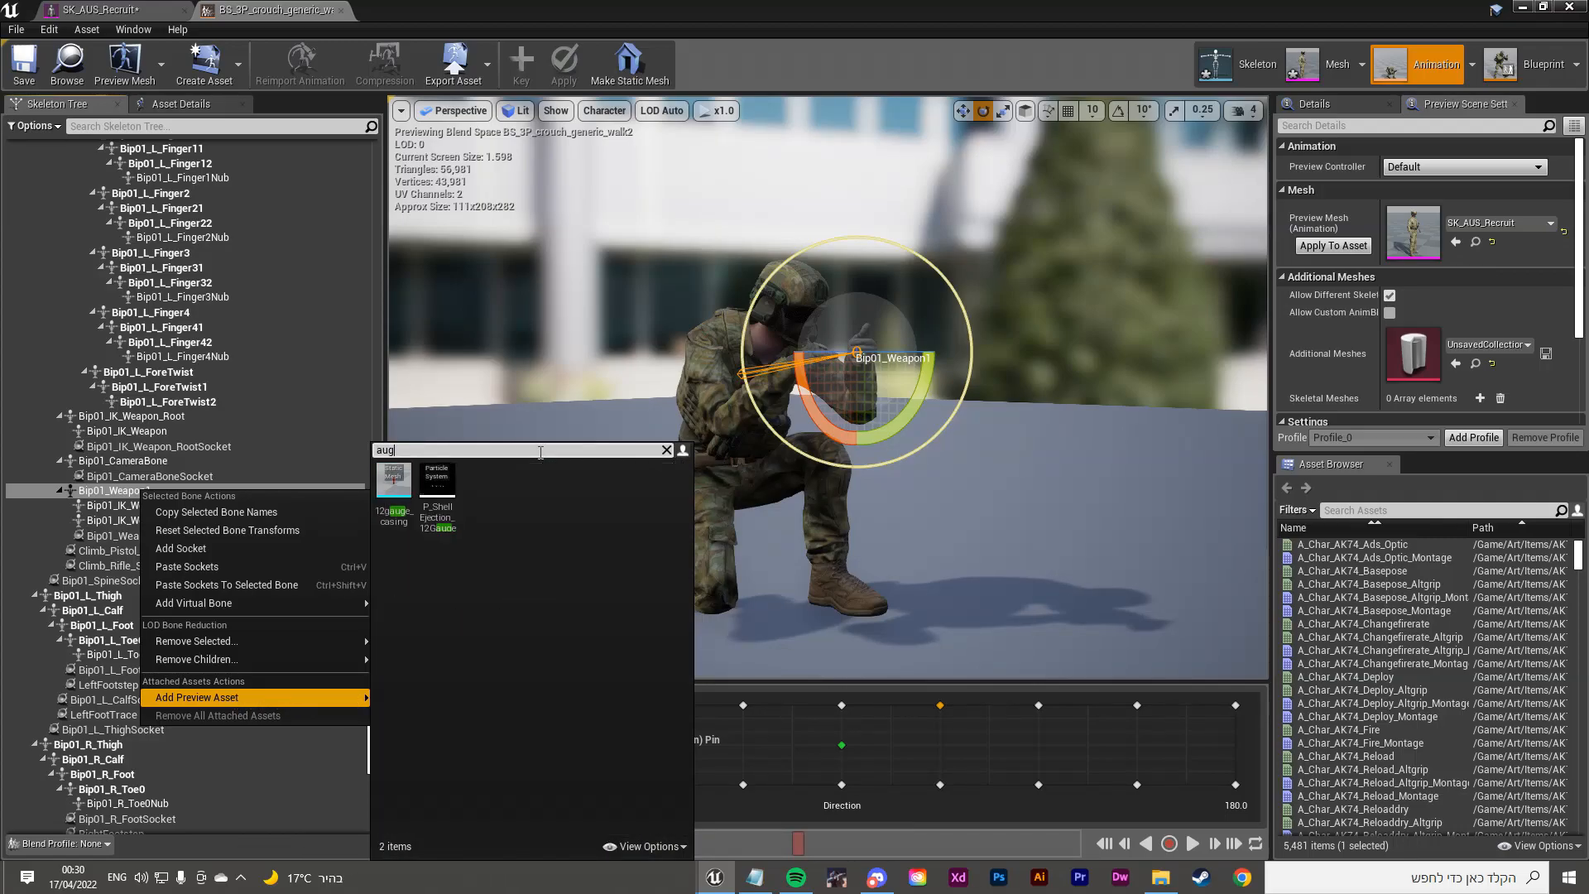
pyautogui.write('m4')
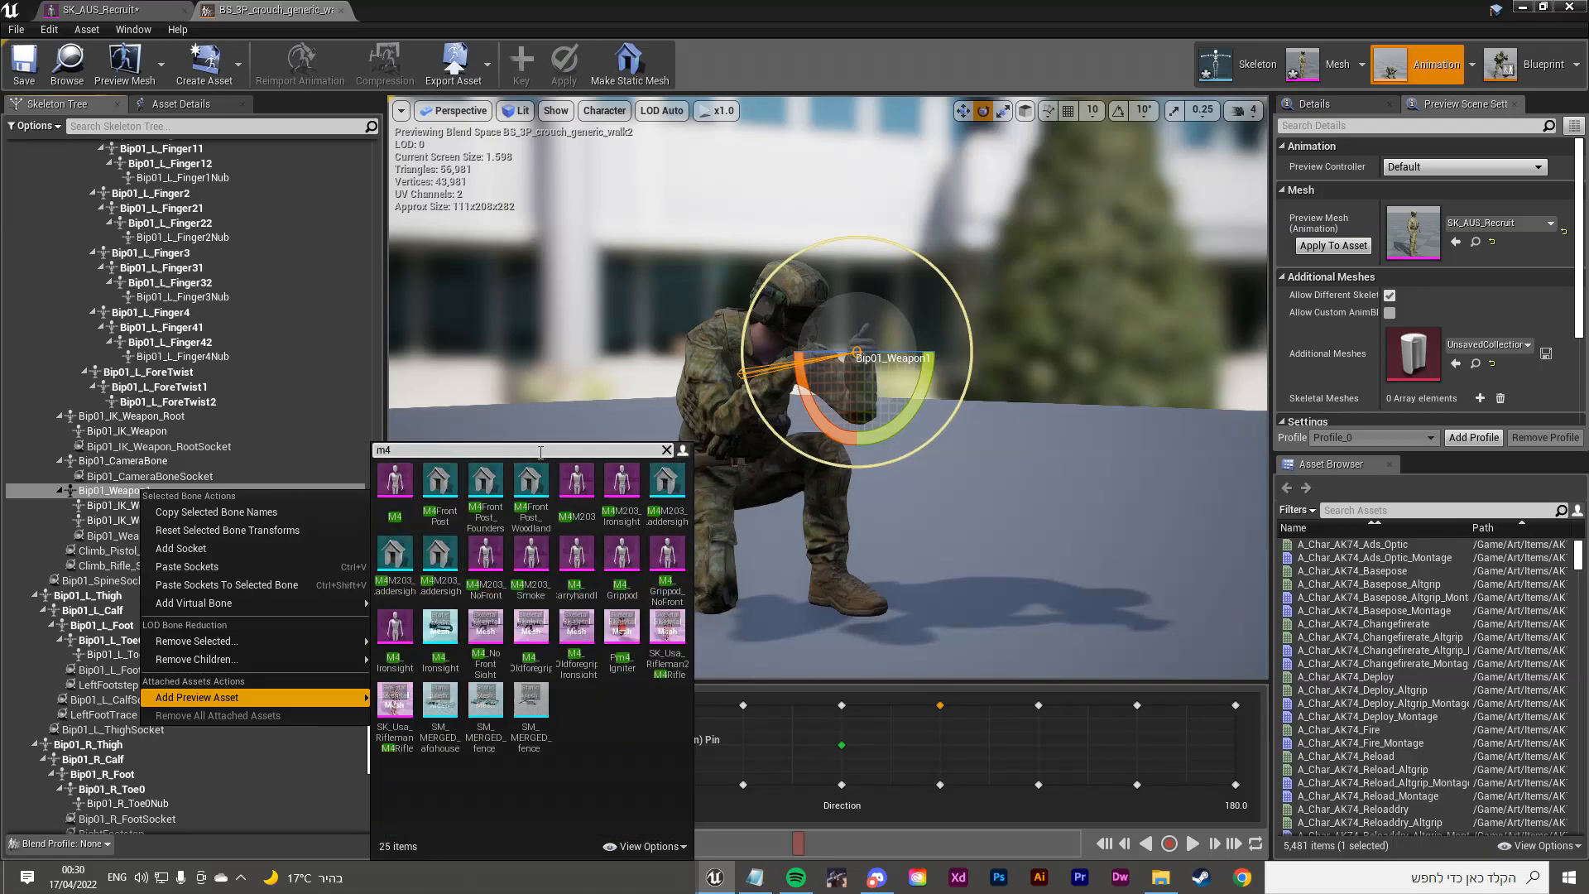
pyautogui.click(402, 494)
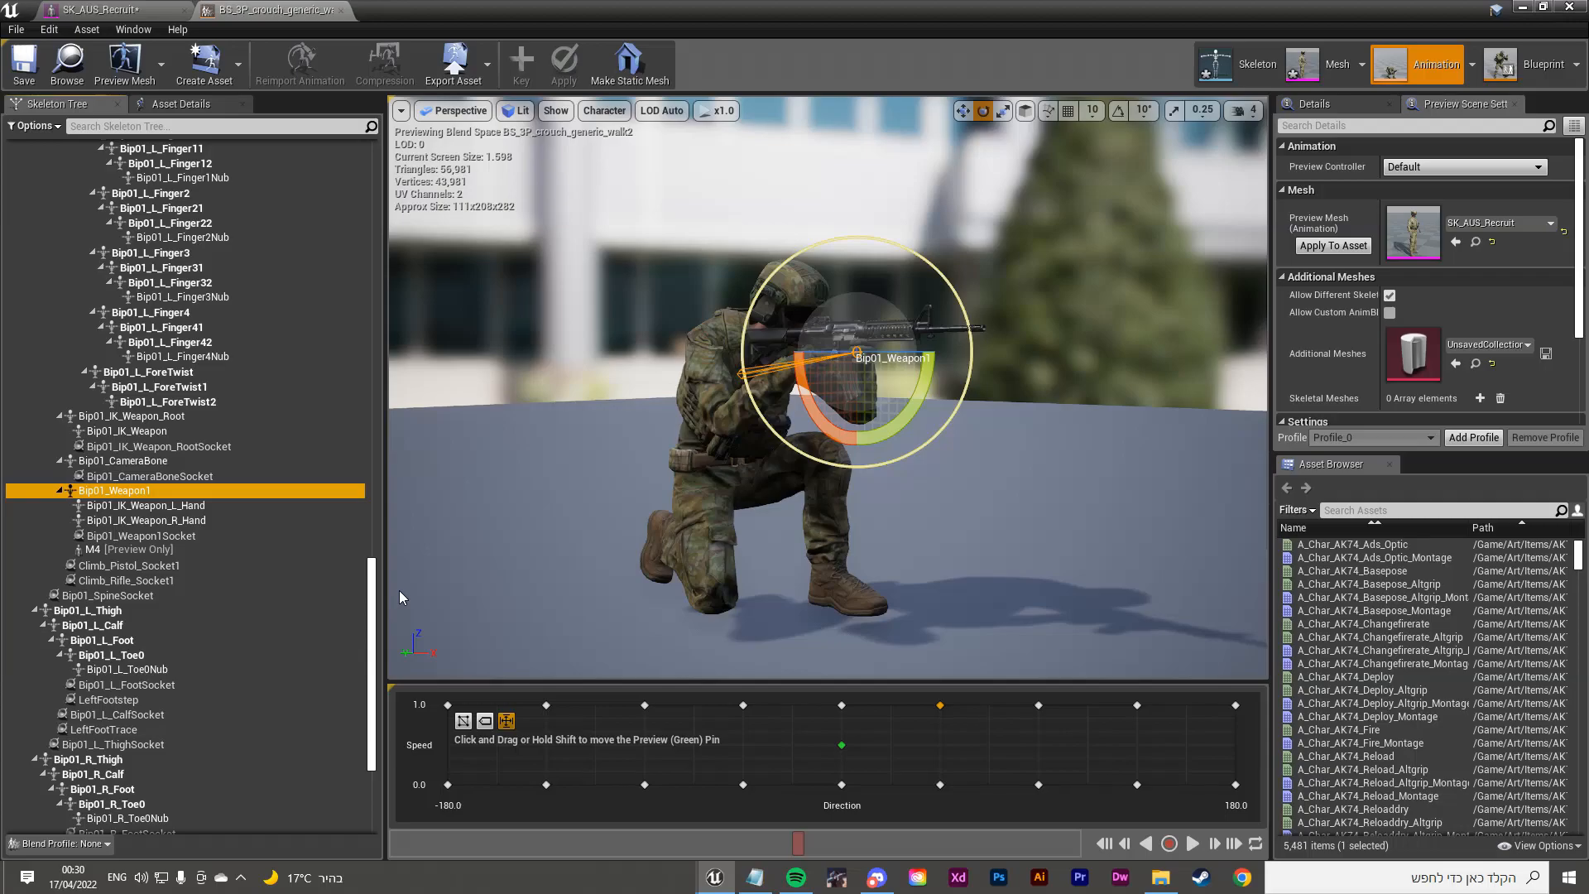
# Step: Frame and orbit the preview around the newly attached M4
pyautogui.press('f')
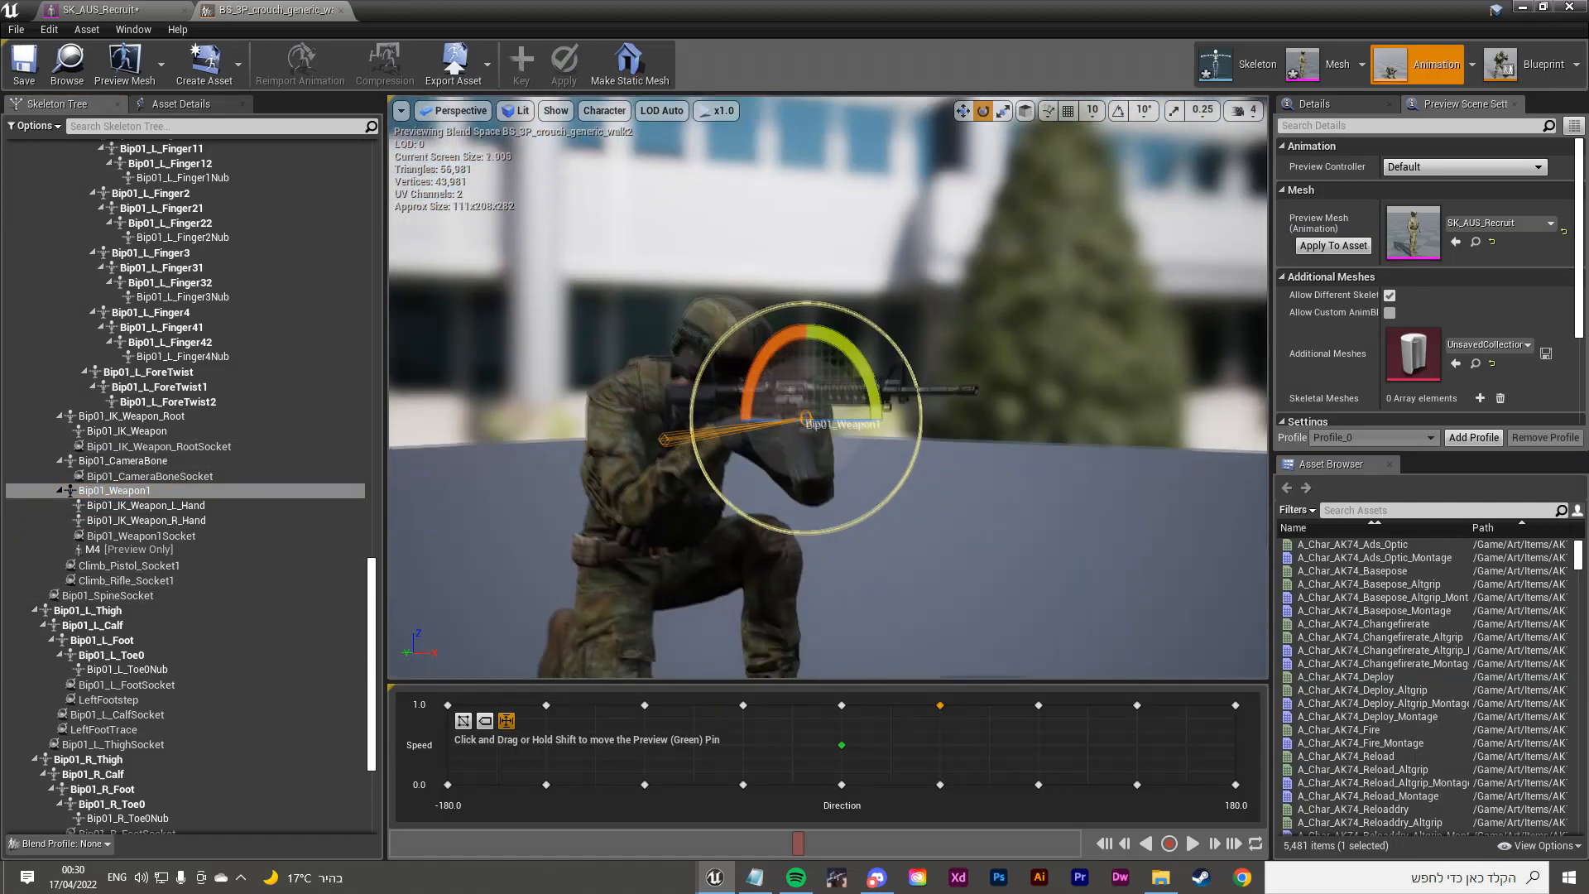
pyautogui.moveTo(827, 387); pyautogui.dragTo(571, 387, button='right')
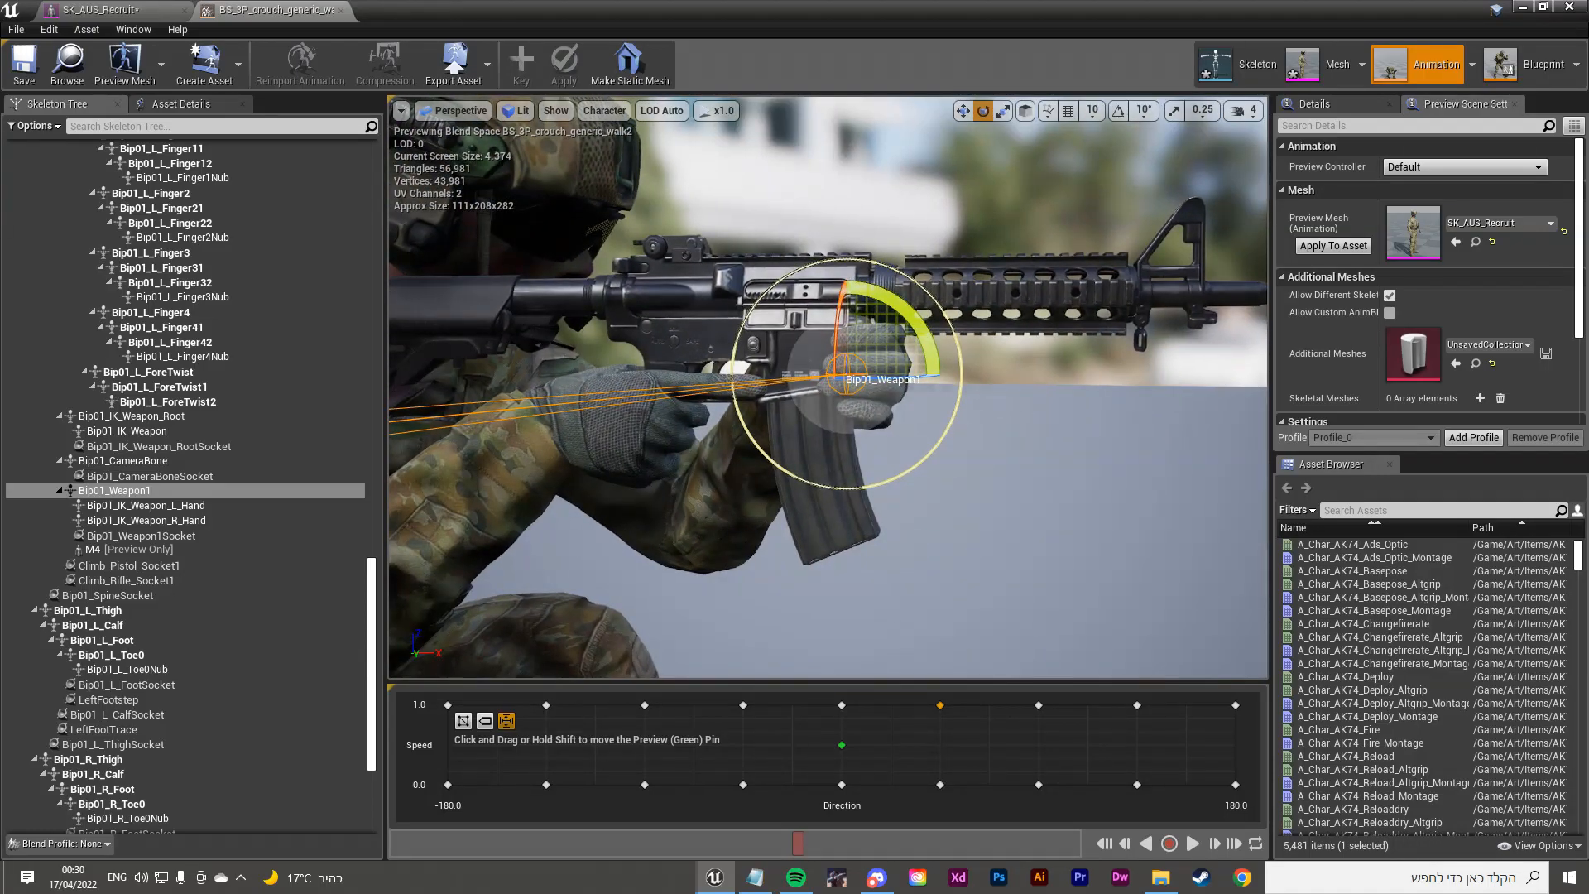
pyautogui.click(1018, 496)
pyautogui.moveTo(828, 397); pyautogui.dragTo(796, 407, button='right')
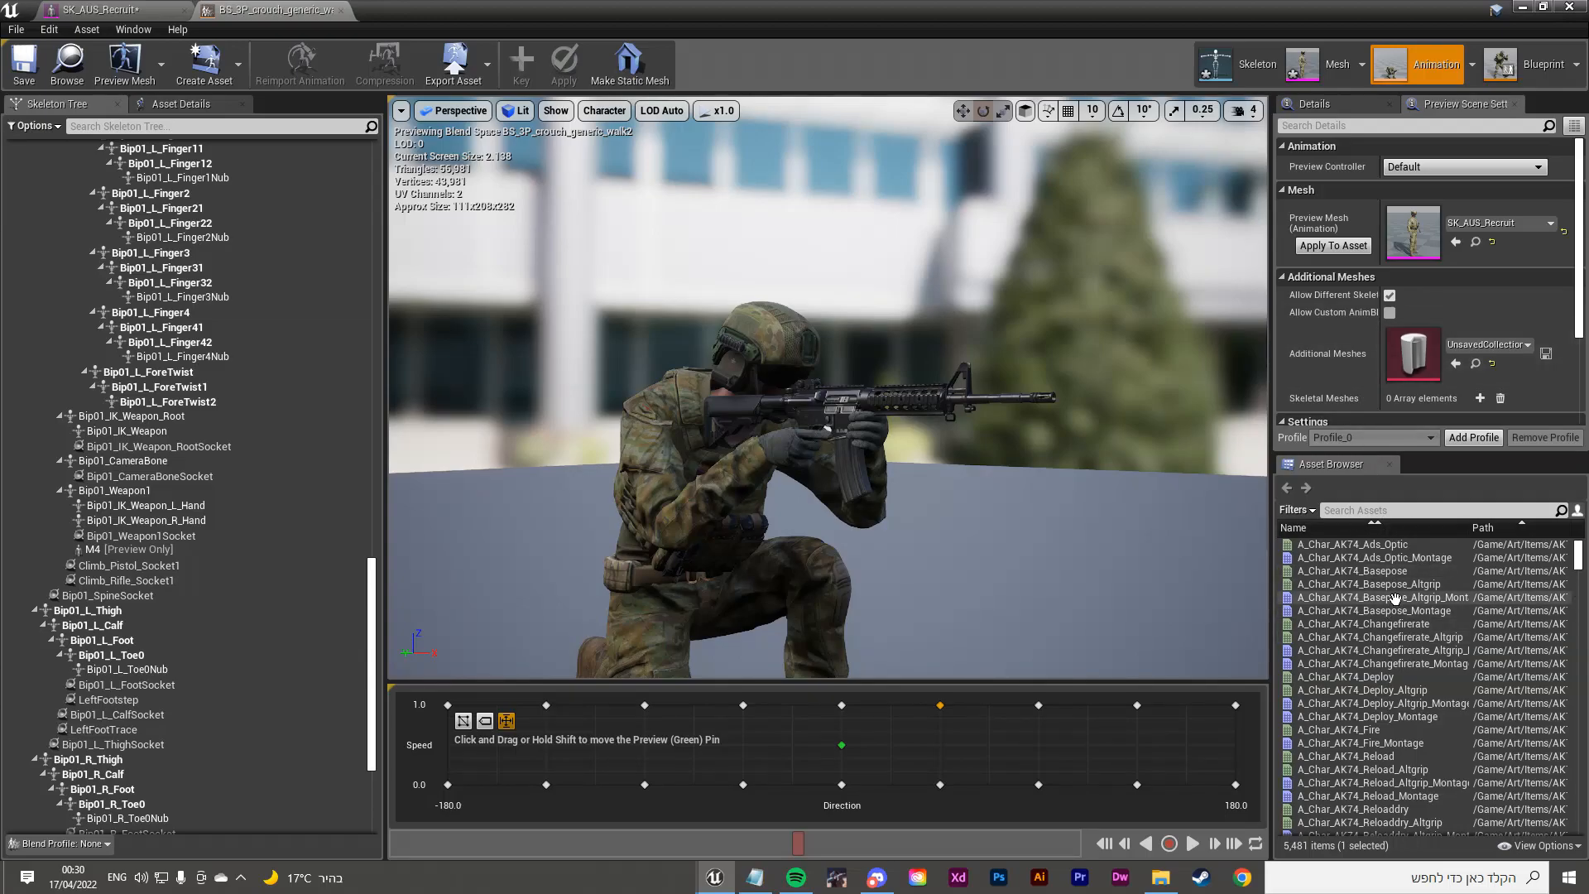
# Step: Open A_Char_AK74_Ads_Optic from the Asset Browser on the recruit
pyautogui.scroll(-15, 1394, 600)
pyautogui.scroll(-10, 1347, 607)
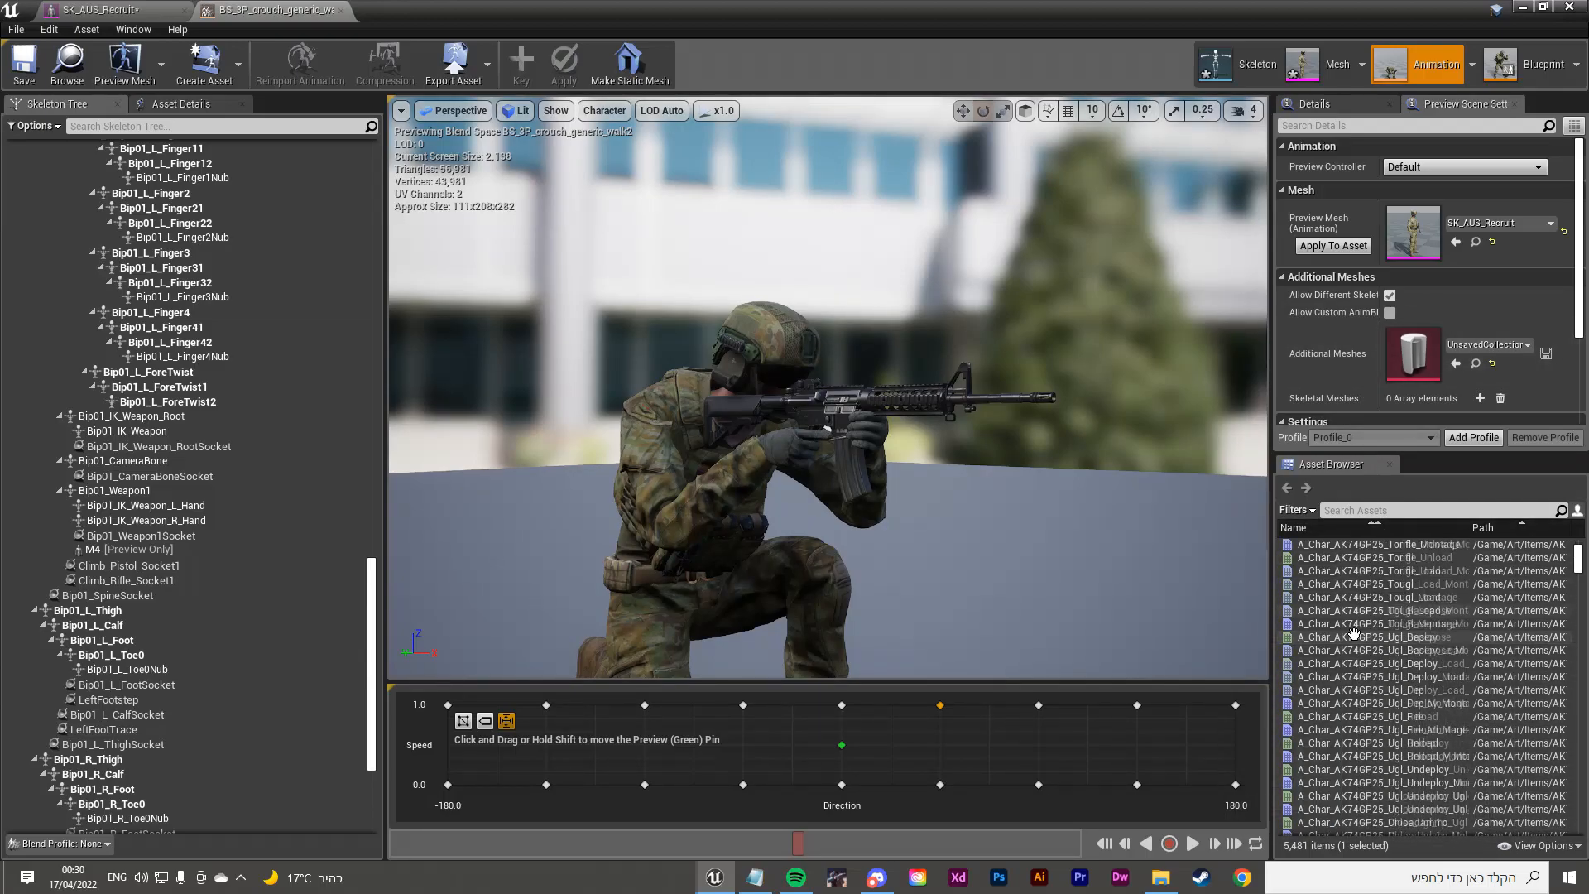
pyautogui.scroll(8, 1550, 548)
pyautogui.moveTo(1580, 552); pyautogui.dragTo(1574, 491)
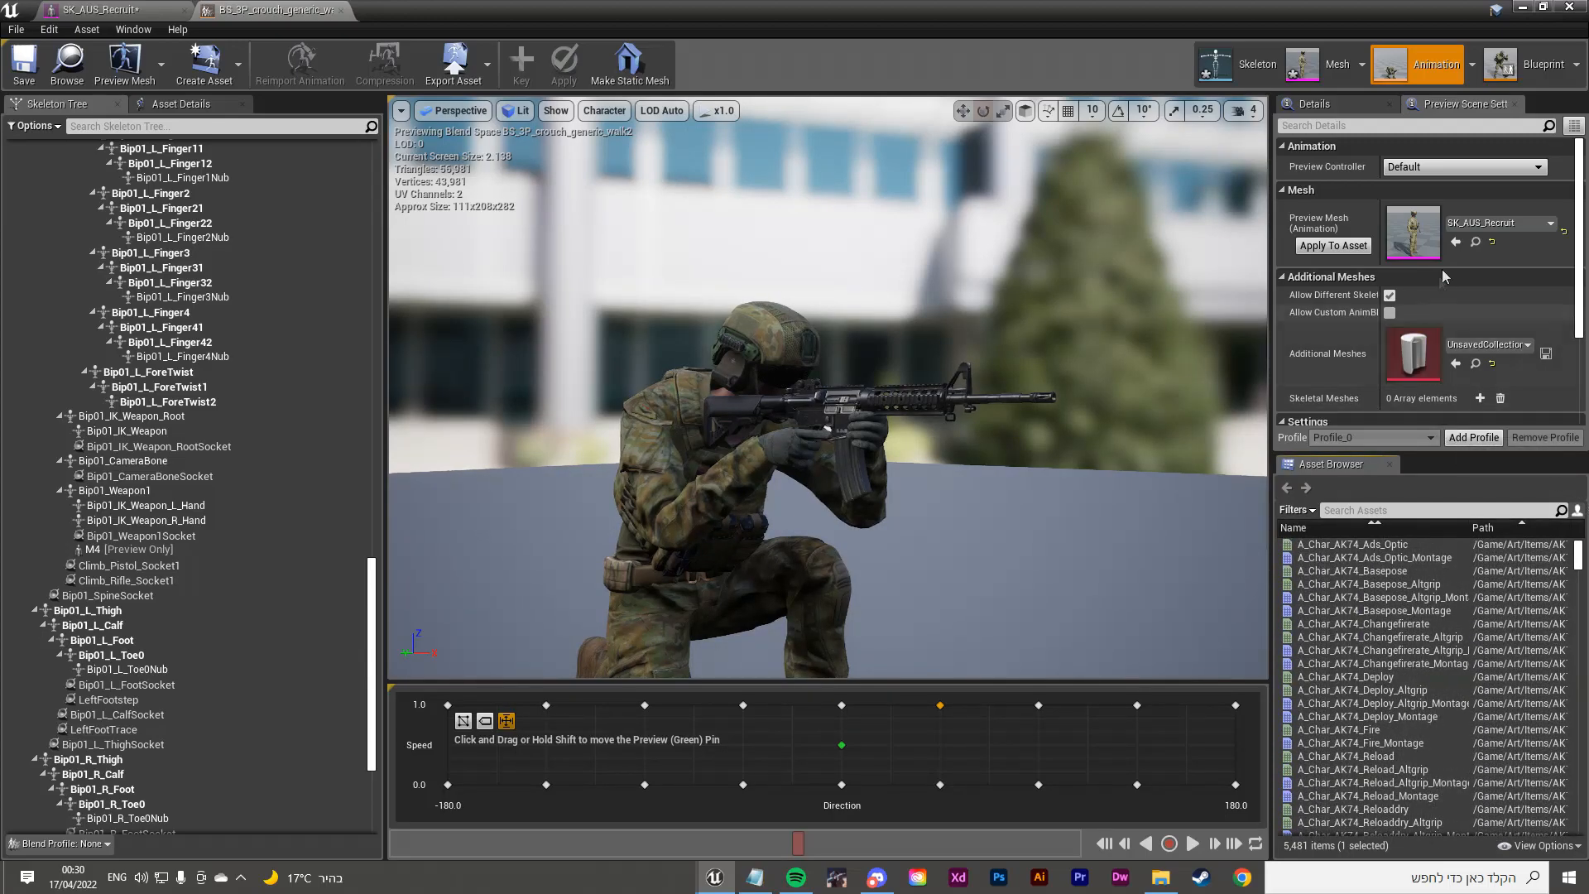
pyautogui.scroll(-4, 1448, 277)
pyautogui.scroll(4, 1456, 277)
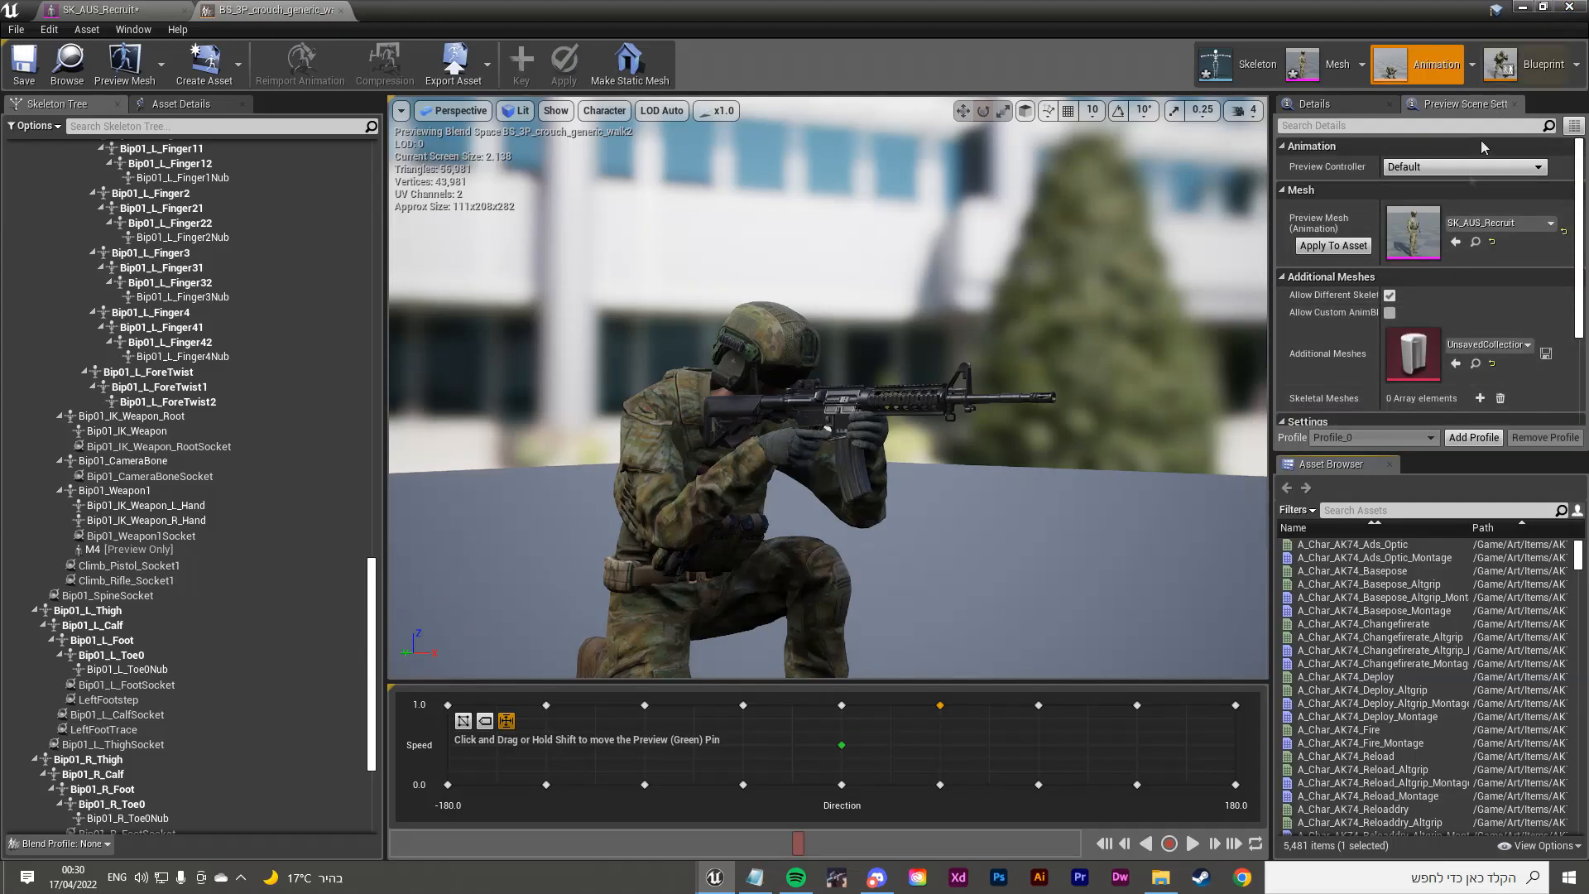
pyautogui.doubleClick(1353, 543)
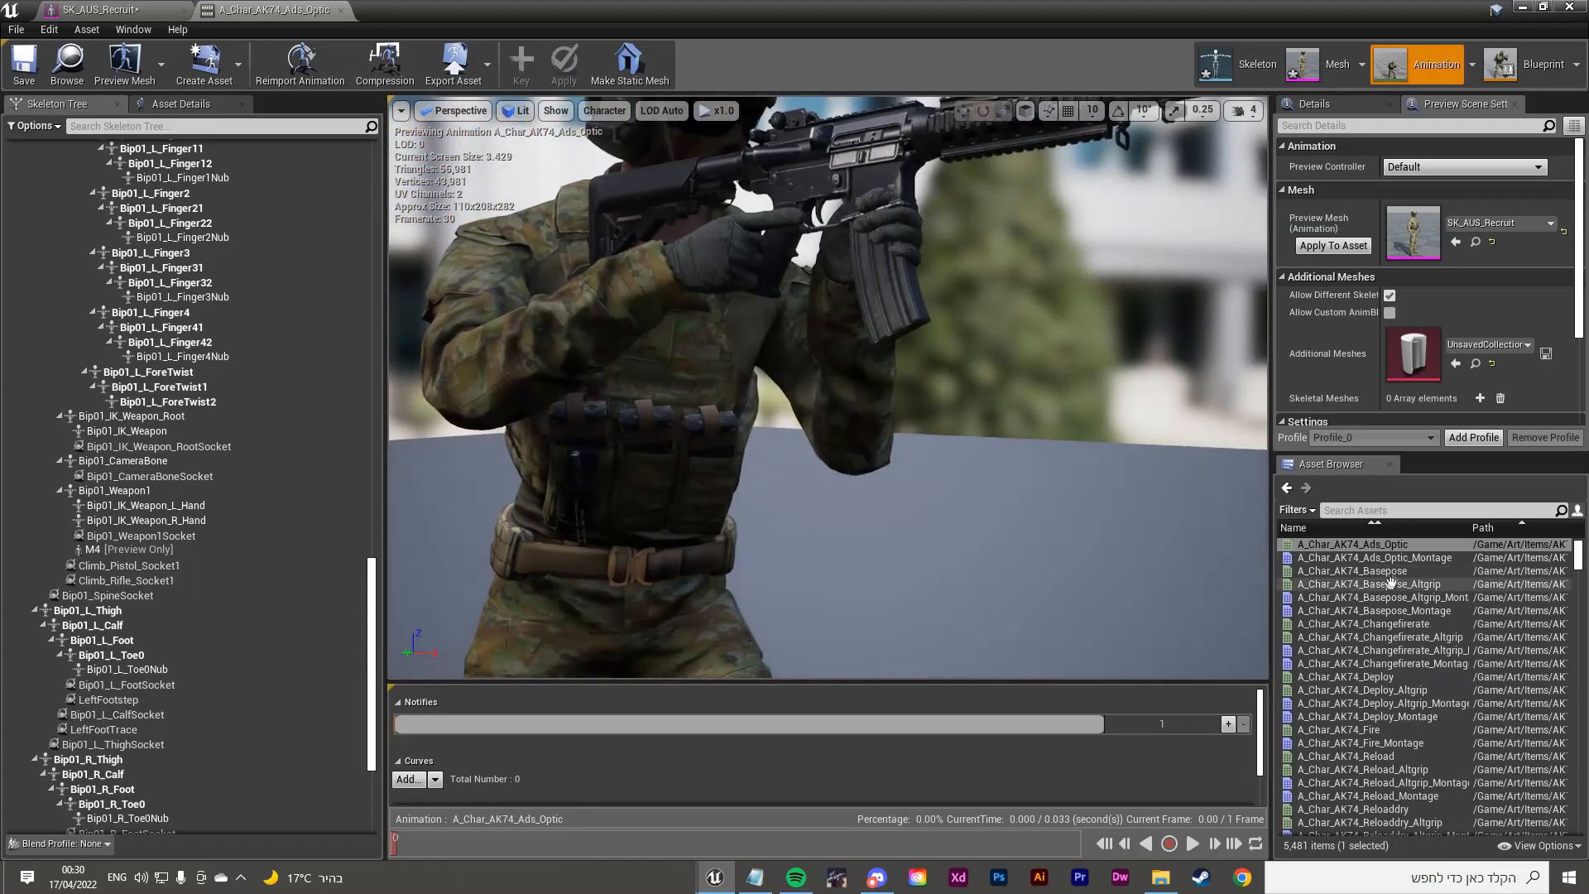
# Step: Filter the Asset Browser for M4 animations and preview A_Char_M4_Altgrip_Basepose and A_Char_M4_Basepose
pyautogui.click(1372, 509)
pyautogui.write('a_chya')
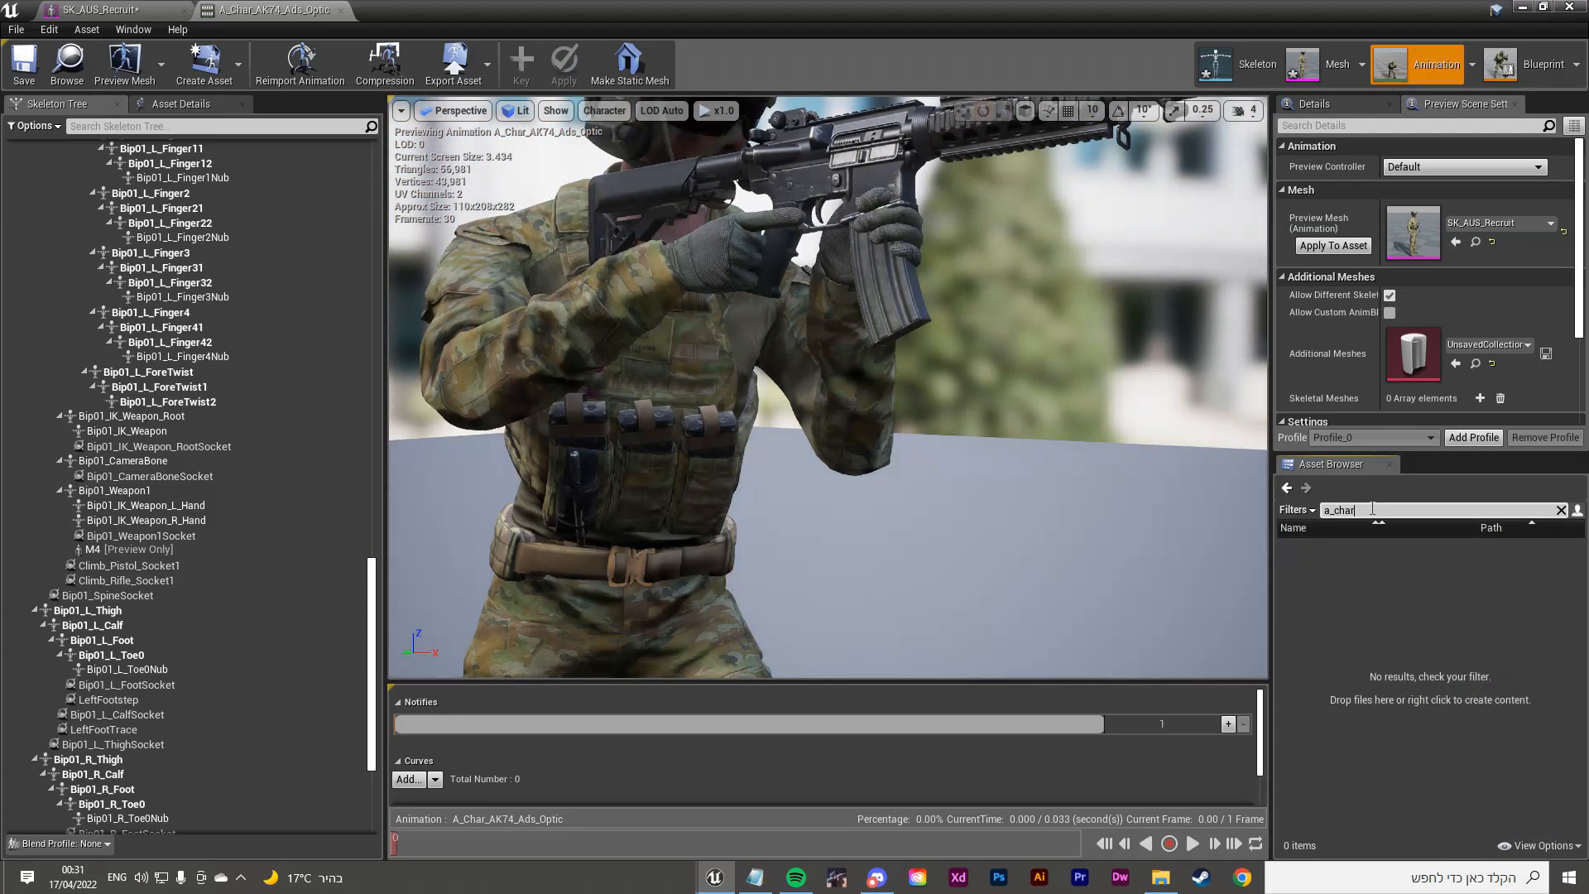
pyautogui.write('_m4')
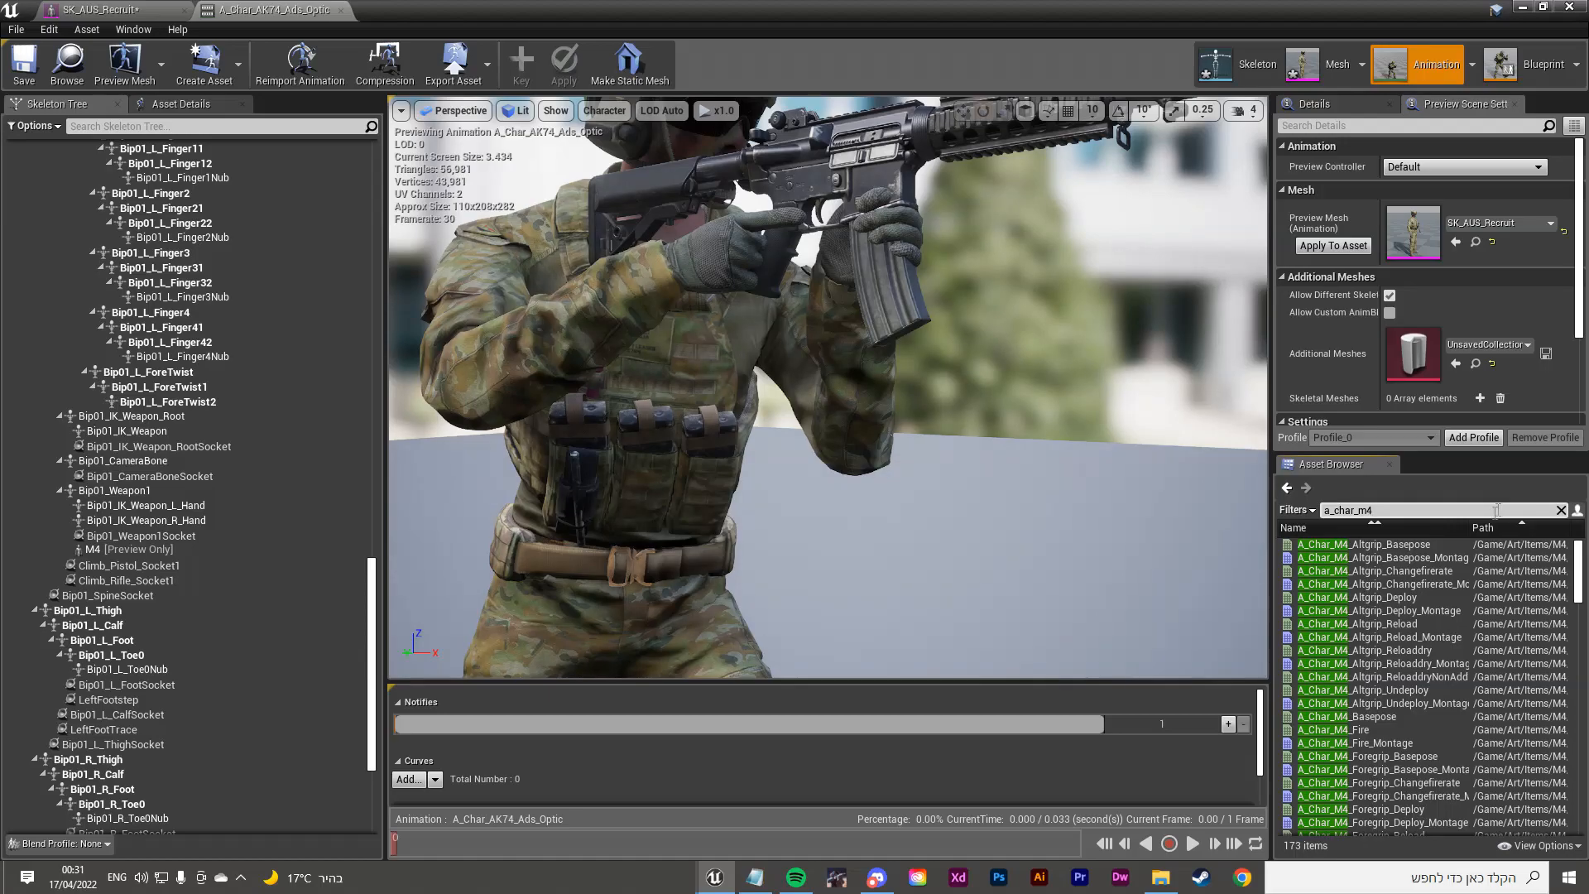
pyautogui.doubleClick(1357, 544)
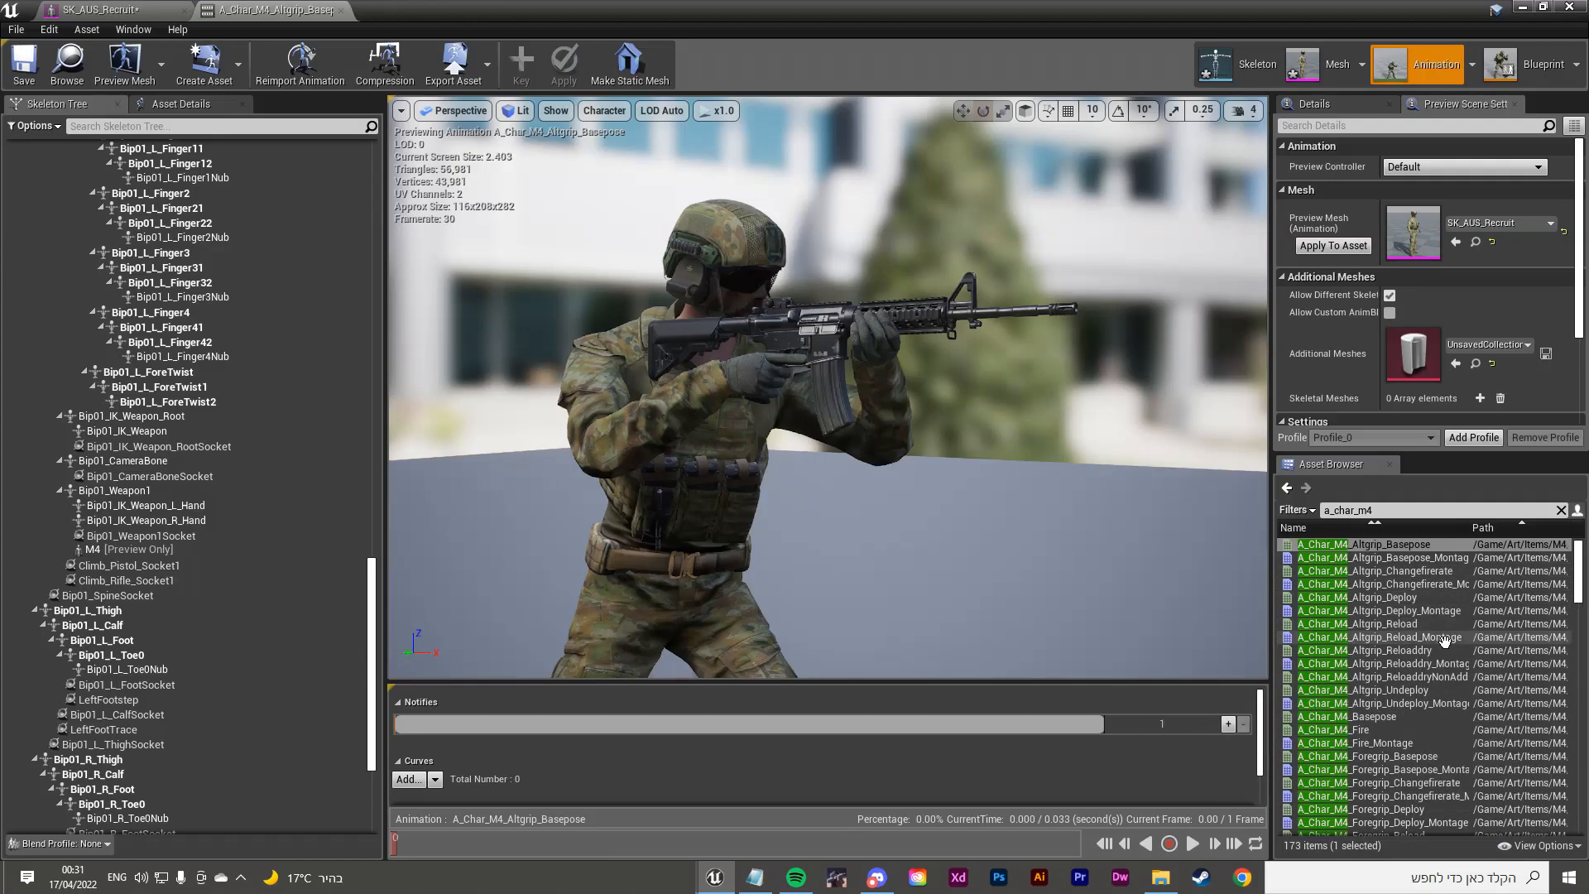
pyautogui.doubleClick(1423, 716)
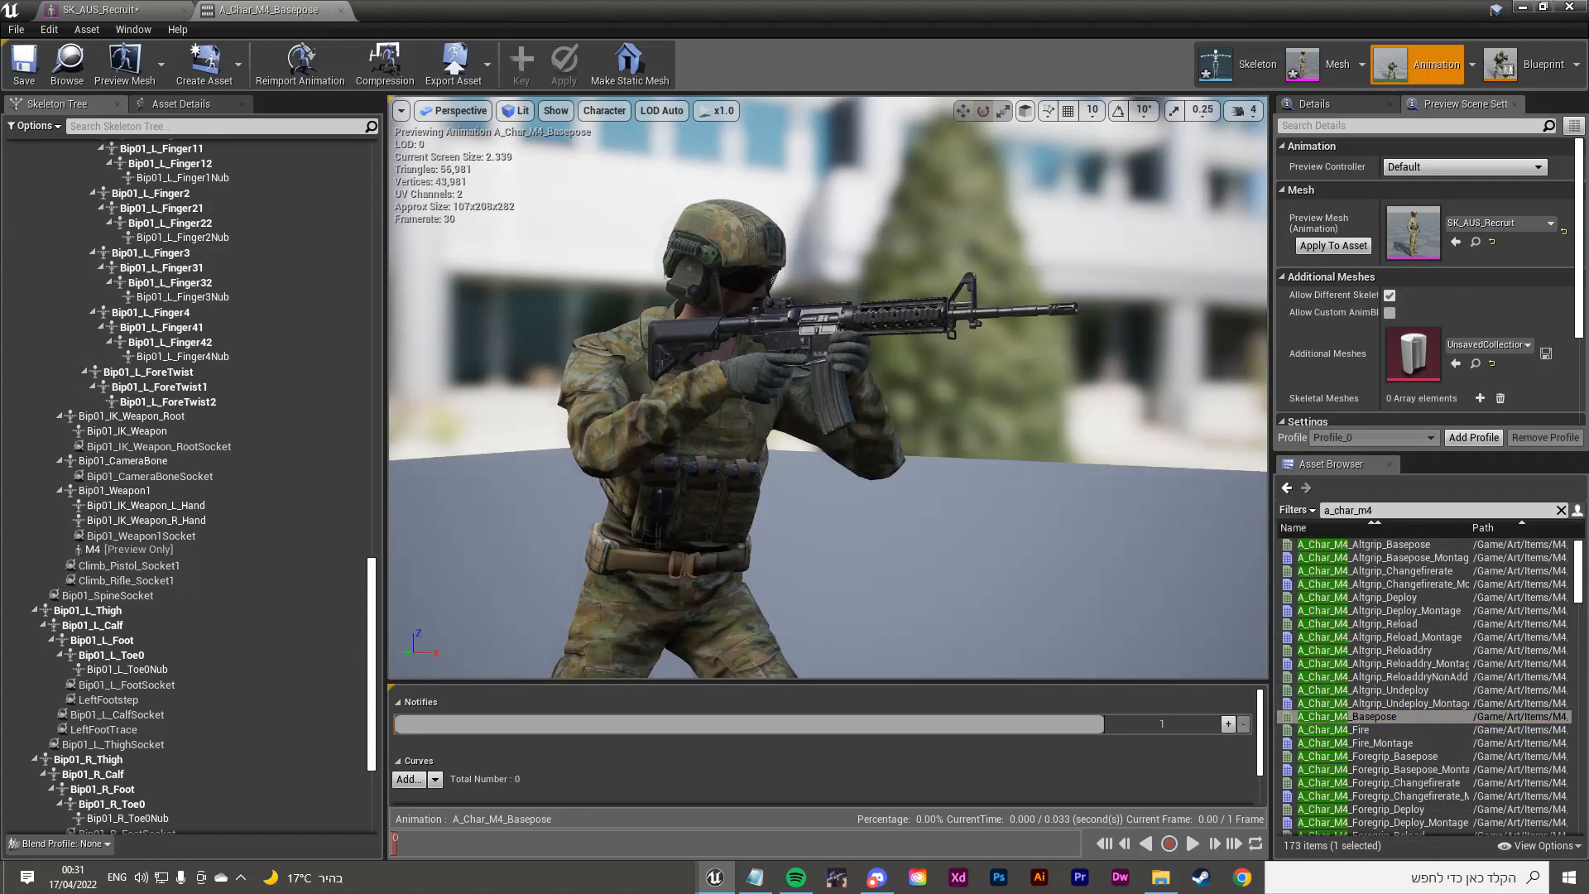
# Step: Close the animation editor to return to the Fallujah_Cinematic level
pyautogui.moveTo(828, 389); pyautogui.dragTo(836, 318, button='right')
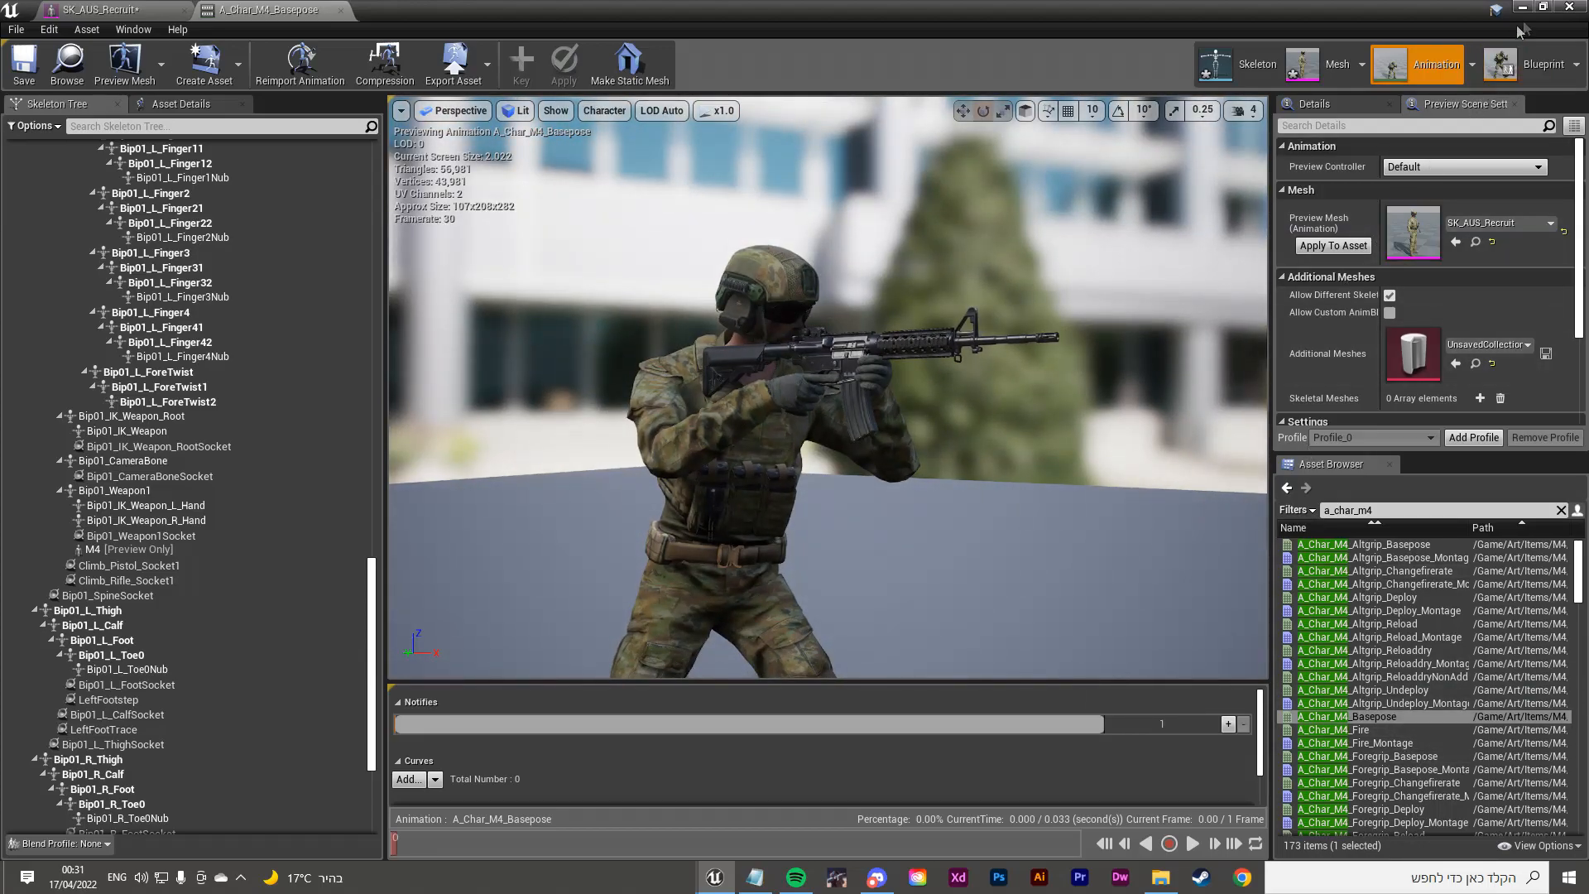
pyautogui.click(1569, 6)
pyautogui.scroll(-3, 557, 544)
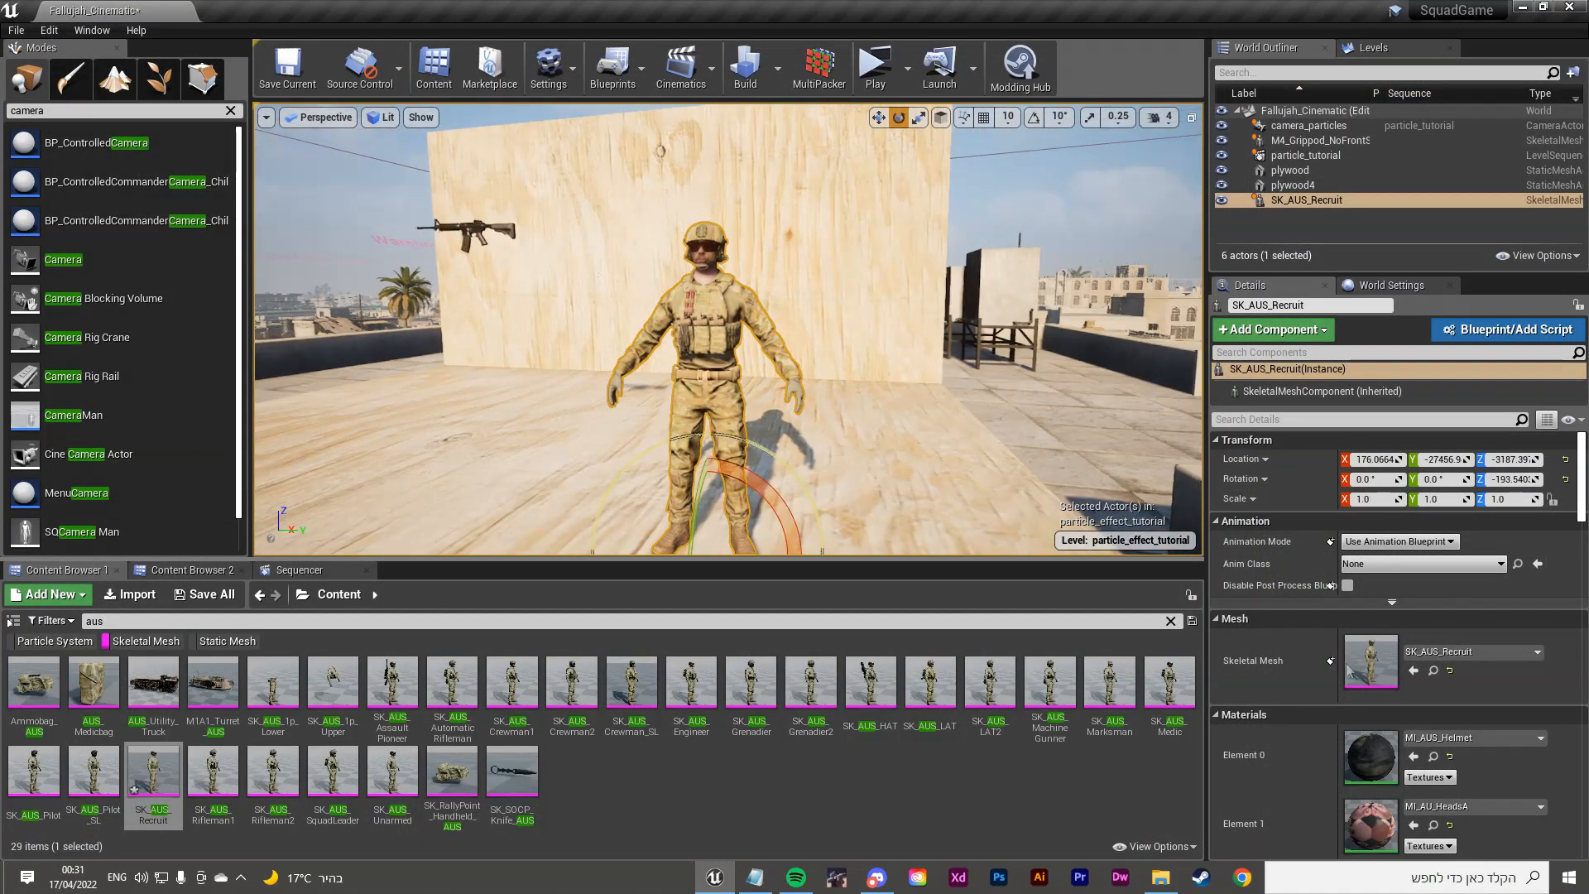
# Step: Set the recruit's Animation Mode to Use Animation Asset and move in on him
pyautogui.click(1379, 542)
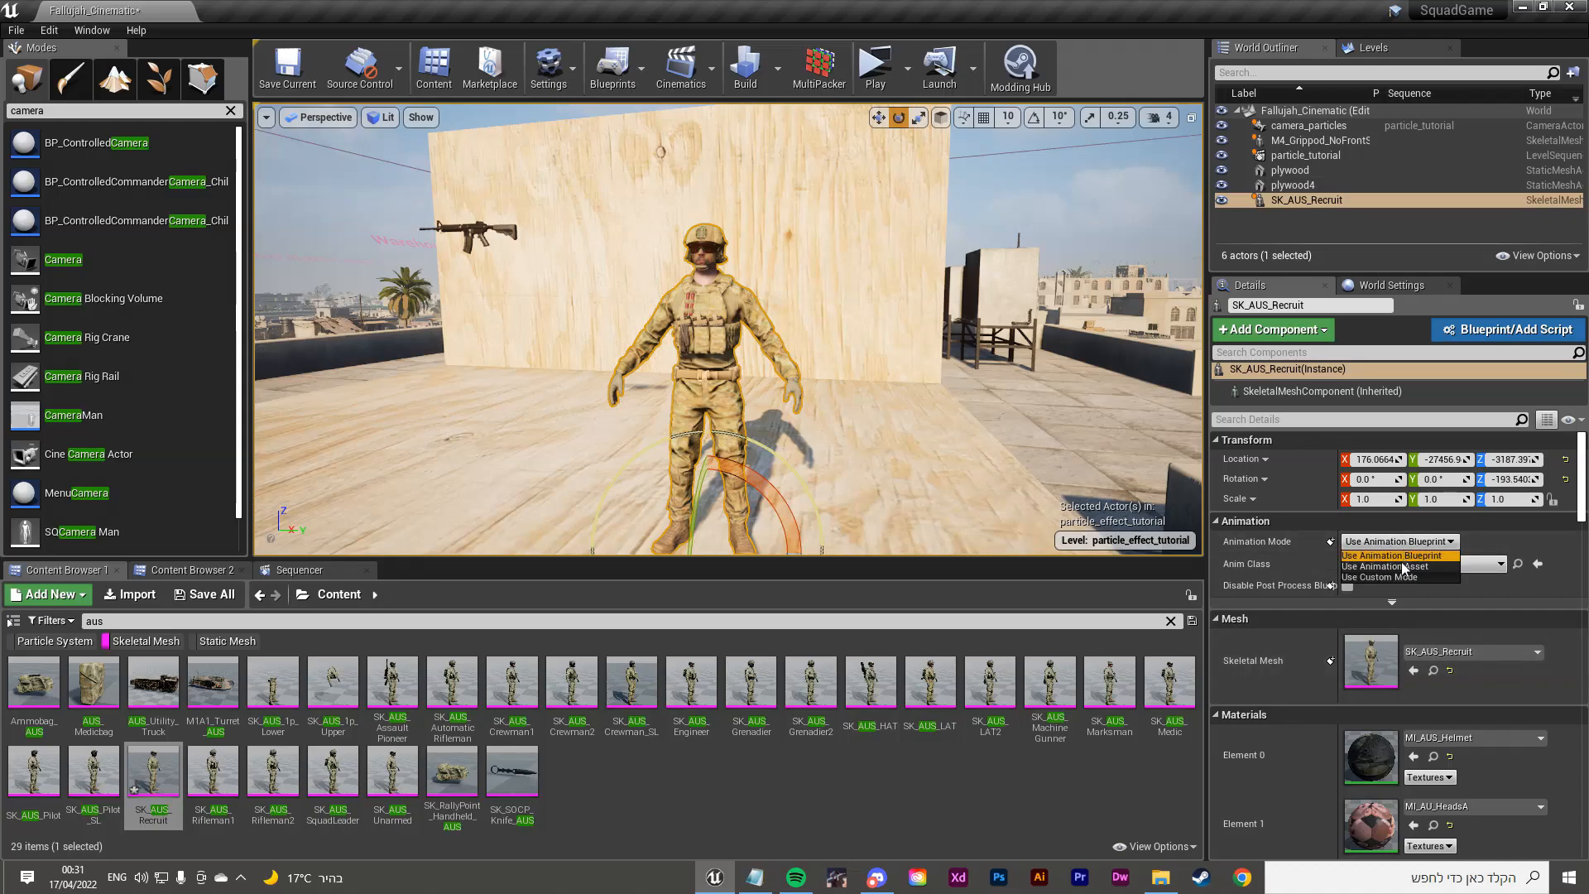
pyautogui.click(1405, 568)
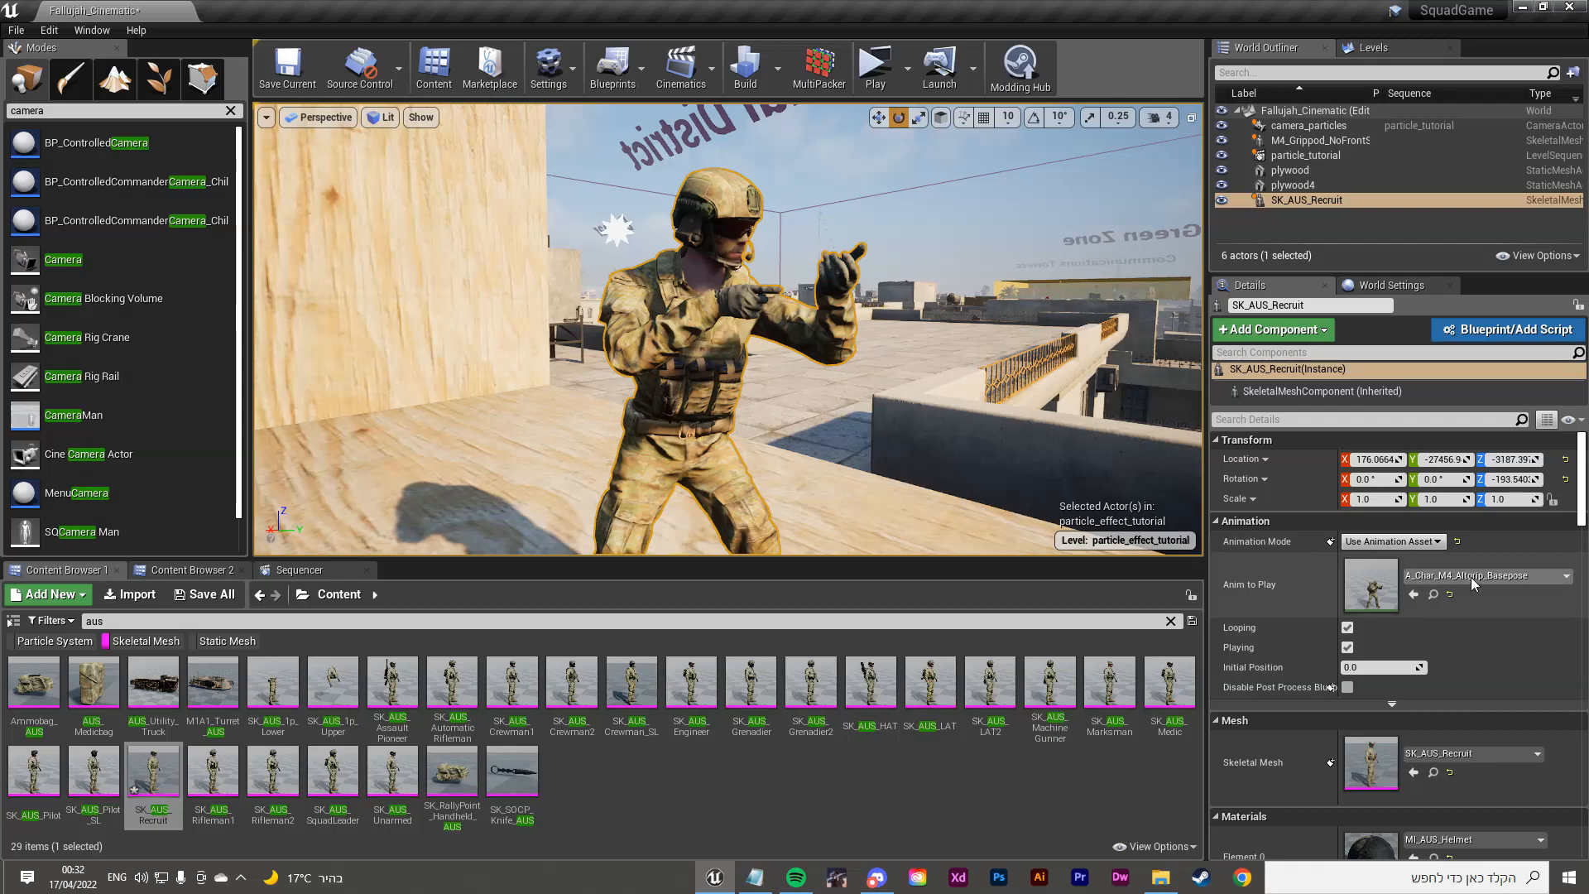
pyautogui.moveTo(728, 331); pyautogui.dragTo(603, 324, button='right')
pyautogui.moveTo(571, 235); pyautogui.dragTo(570, 275, button='right')
pyautogui.press('w')
# Step: Attach M4_Grippod_NoFrontSight to SK_AUS_Recruit at a socket, location reset to 0, 0, 0
pyautogui.click(531, 228)
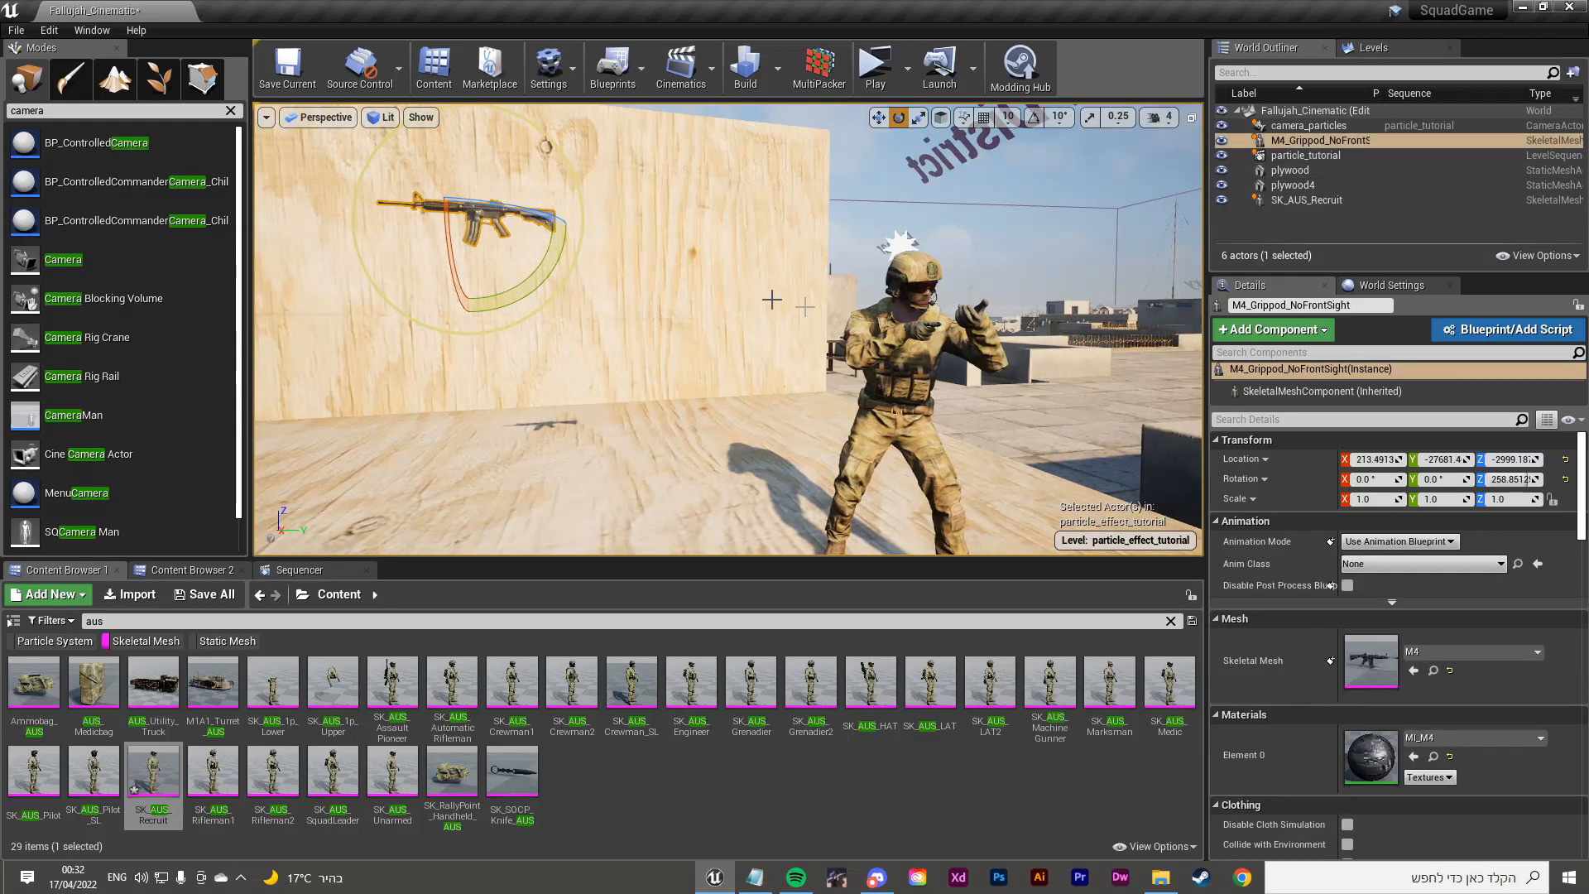
pyautogui.moveTo(1317, 141); pyautogui.dragTo(1304, 205)
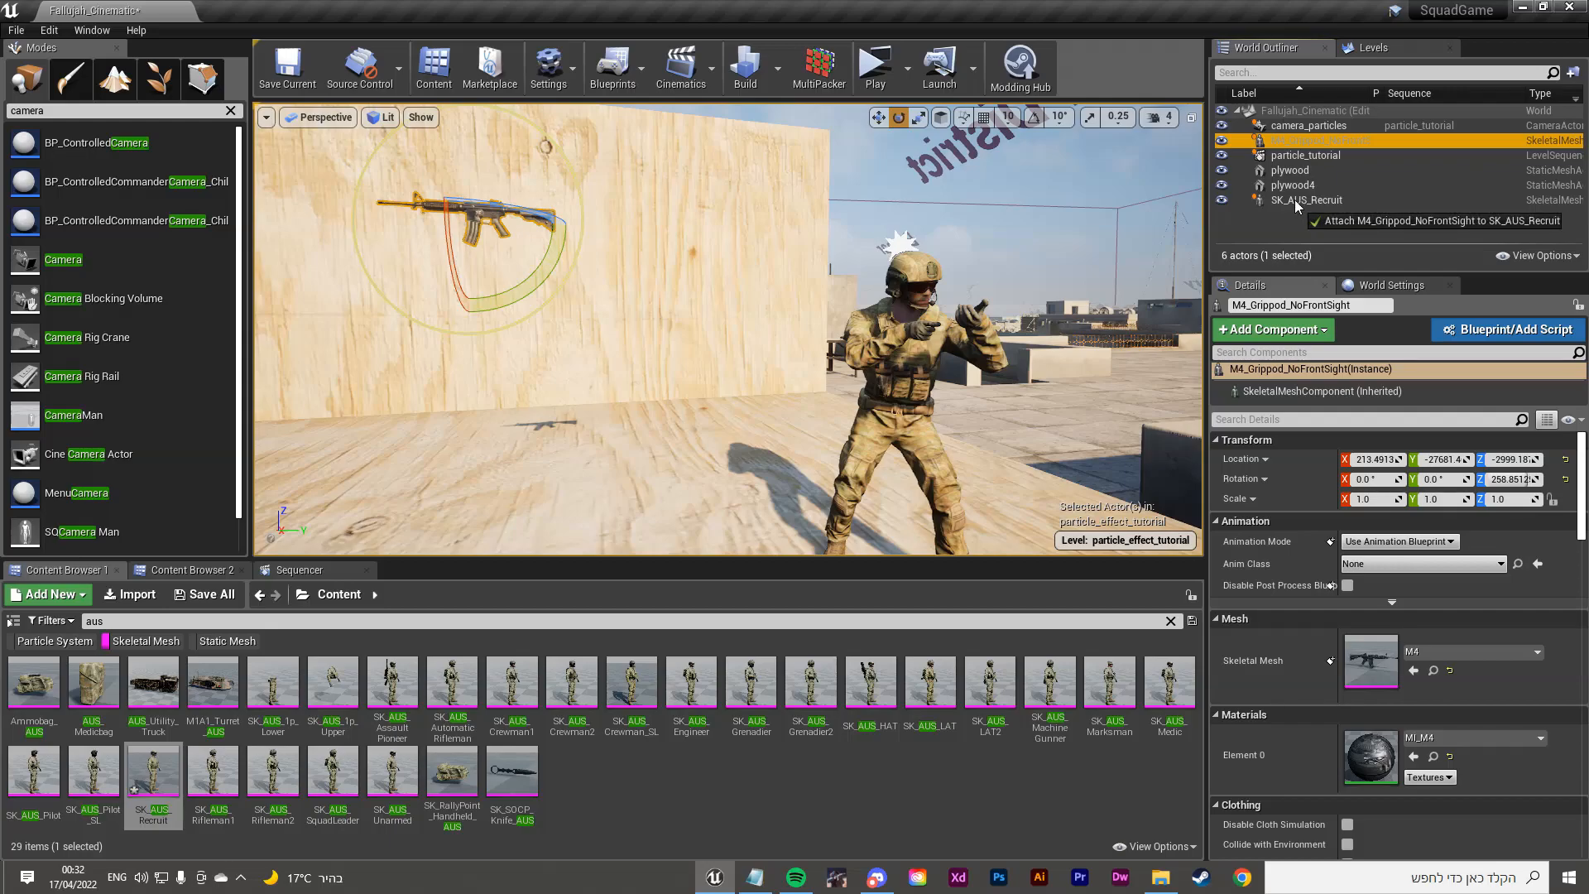
pyautogui.moveTo(1301, 200); pyautogui.dragTo(1304, 202)
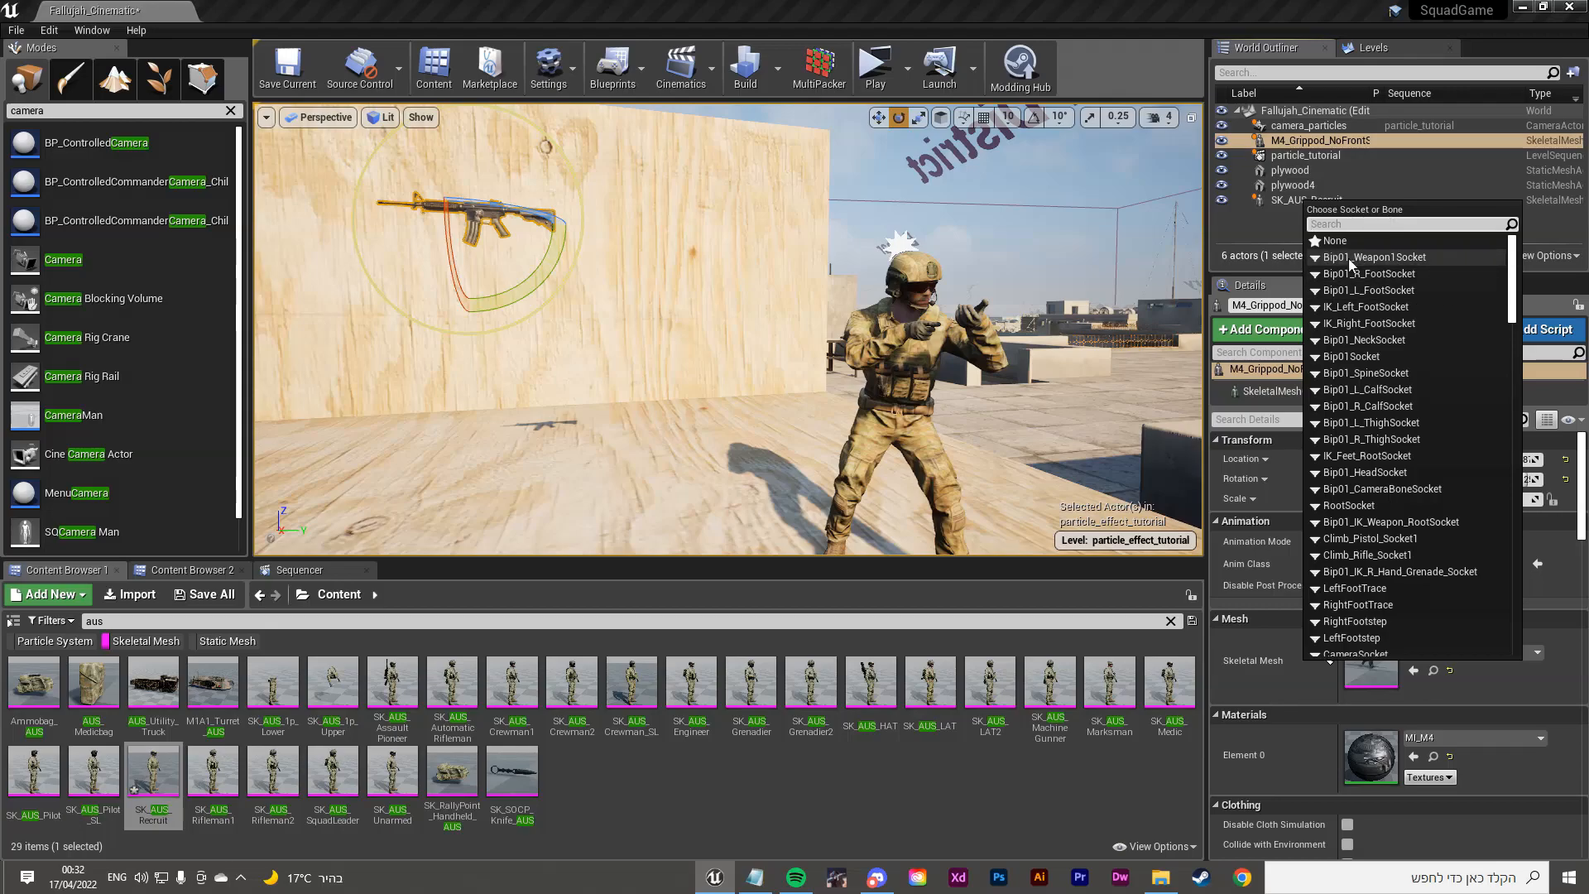
pyautogui.click(1408, 259)
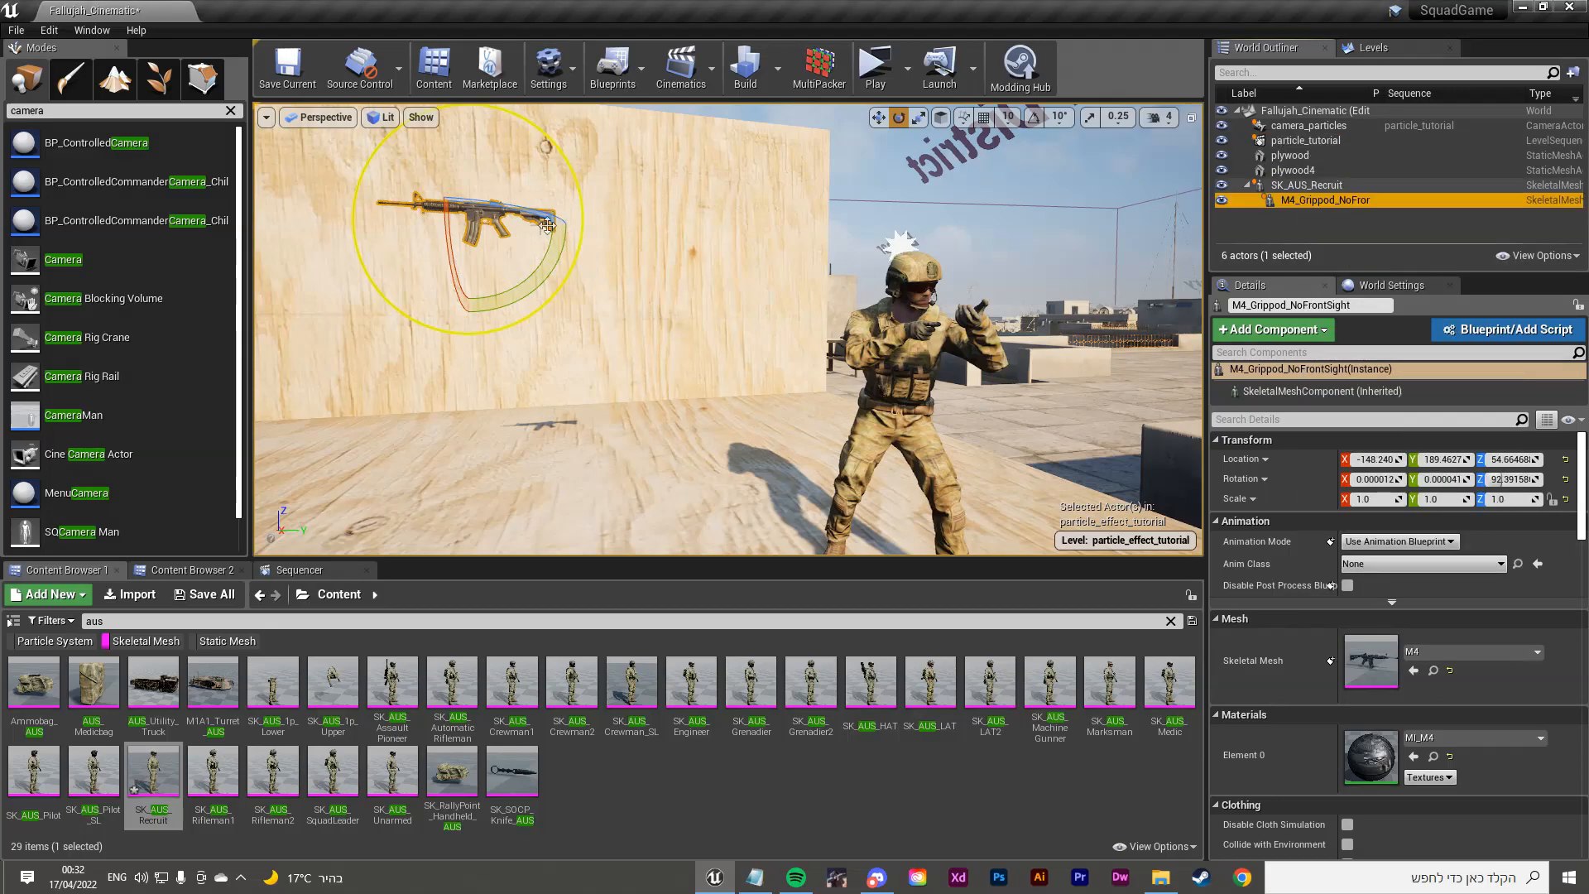
pyautogui.click(1567, 460)
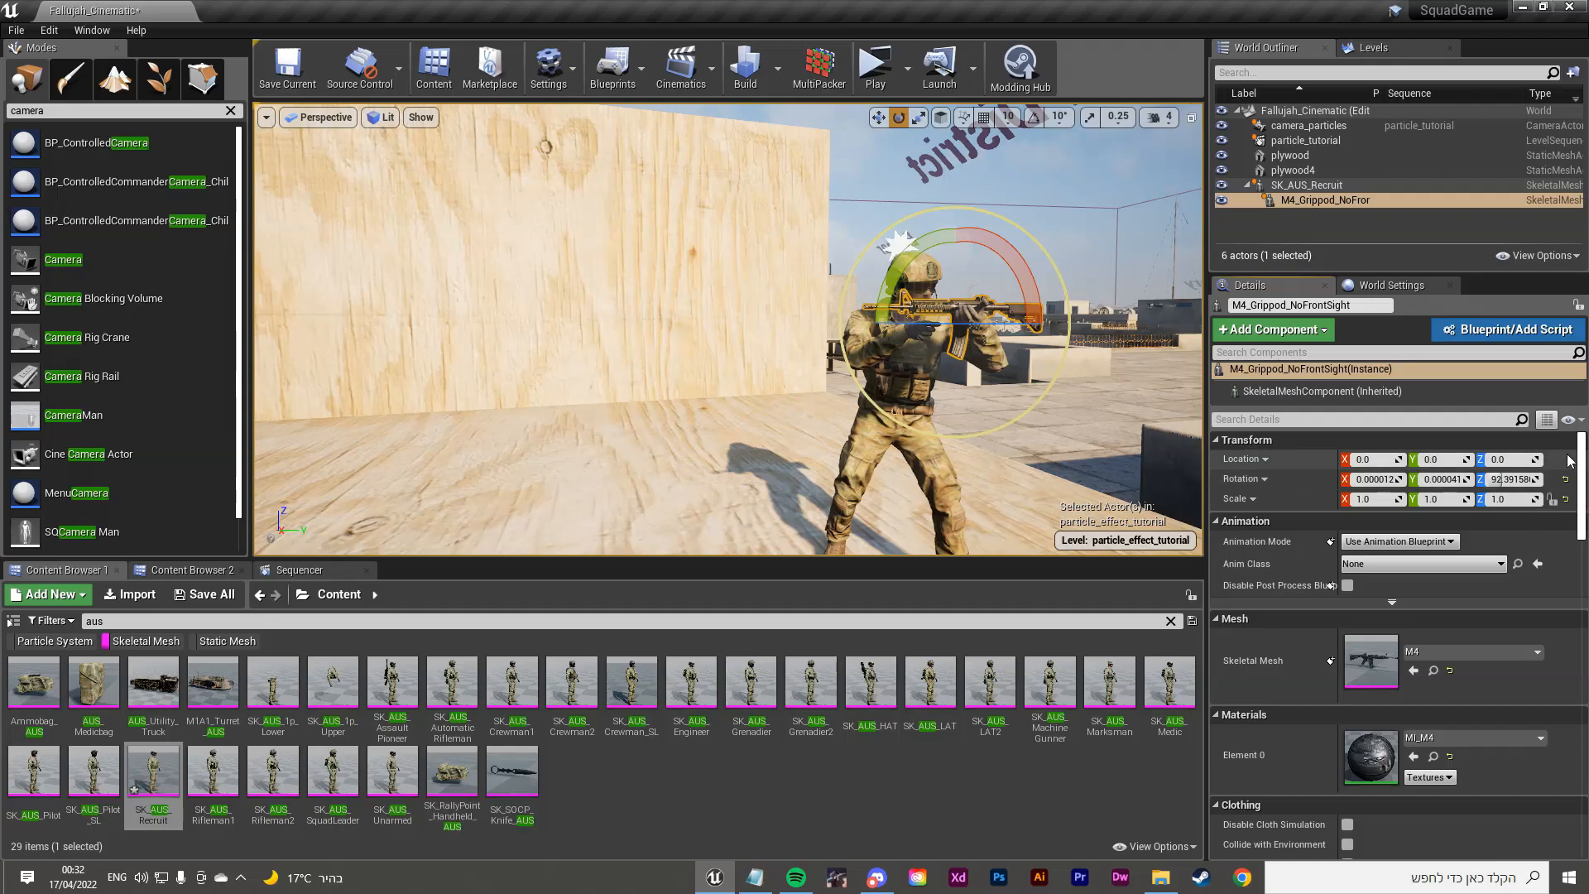
# Step: Reset the rifle's rotation to zero and bring the soldier's front into view
pyautogui.click(1565, 480)
pyautogui.moveTo(977, 380); pyautogui.dragTo(832, 387, button='right')
pyautogui.press('w')
pyautogui.press('d')
pyautogui.press('s')
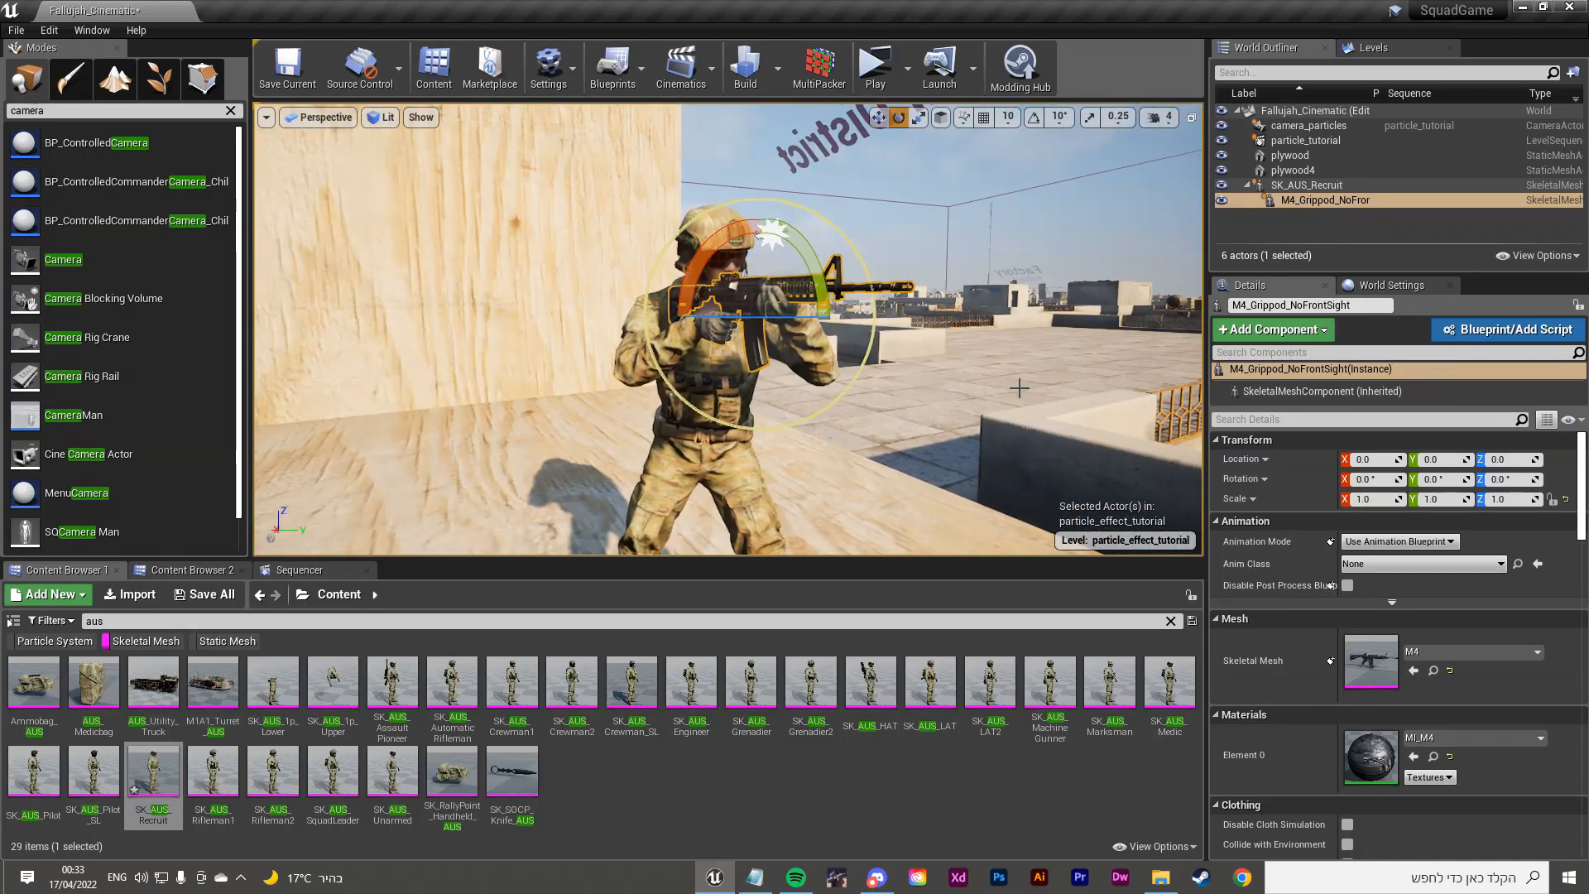
pyautogui.click(890, 259)
pyautogui.moveTo(890, 259); pyautogui.dragTo(757, 310, button='right')
pyautogui.press('d')
pyautogui.press('s')
pyautogui.press('g')
# Step: Select SK_AUS_Recruit and shift him along the plywood set floor with the move gizmo
pyautogui.click(722, 389)
pyautogui.press('w')
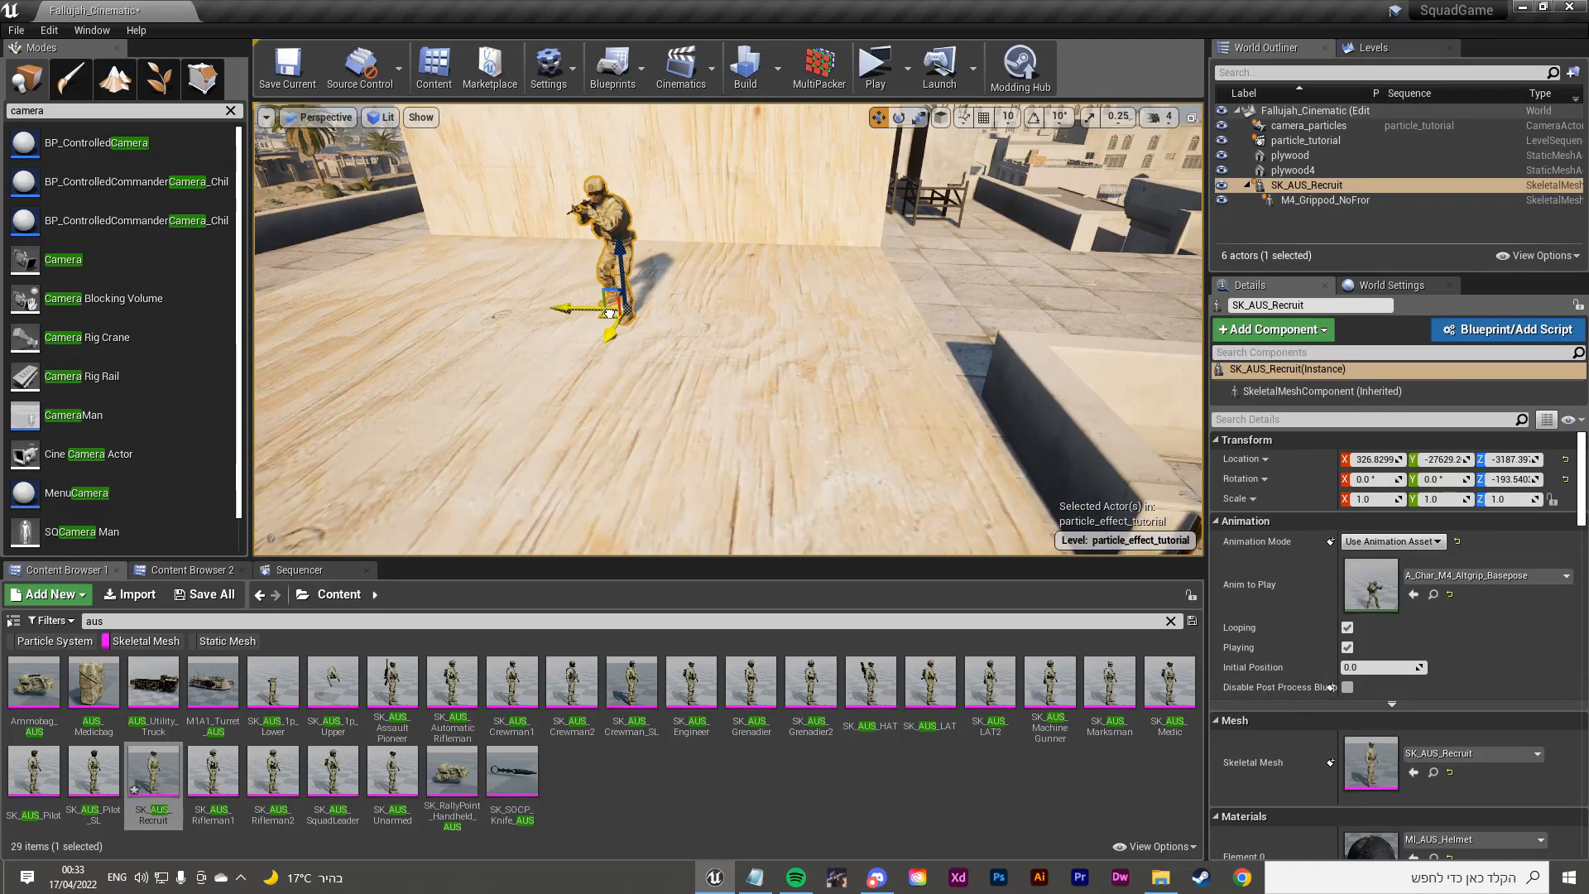
pyautogui.press('w')
pyautogui.moveTo(826, 258); pyautogui.dragTo(998, 248, button='right')
pyautogui.press('a')
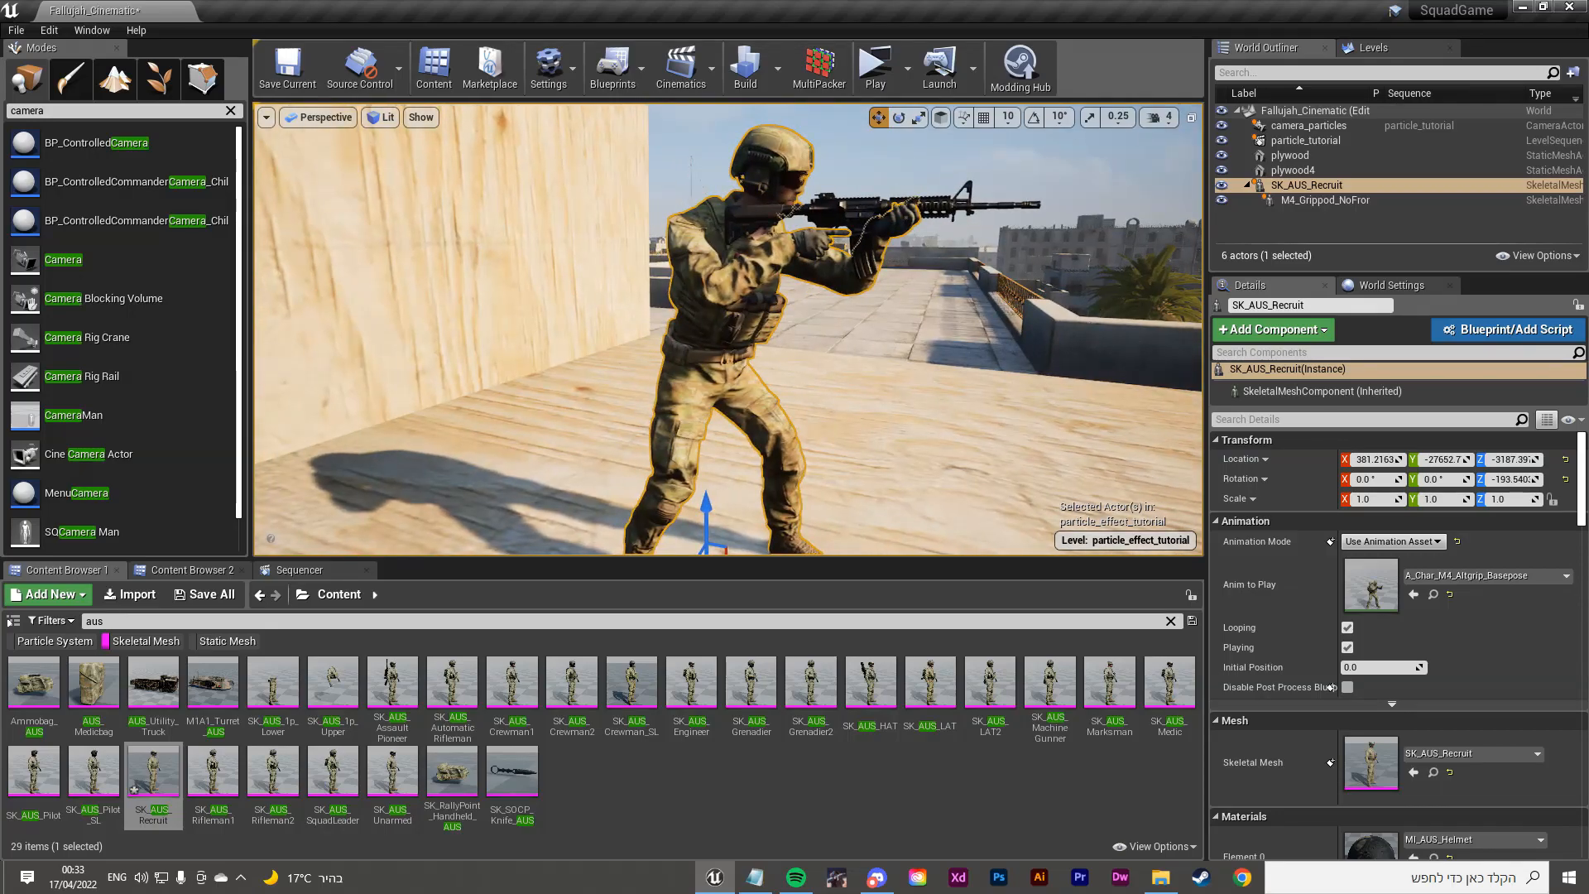
pyautogui.click(927, 397)
pyautogui.moveTo(927, 397); pyautogui.dragTo(910, 400, button='right')
pyautogui.moveTo(579, 234); pyautogui.dragTo(583, 235, button='right')
pyautogui.press('s')
# Step: Duplicate the plywood wall with Ctrl+W and place plywood2 beside the soldier
pyautogui.click(610, 306)
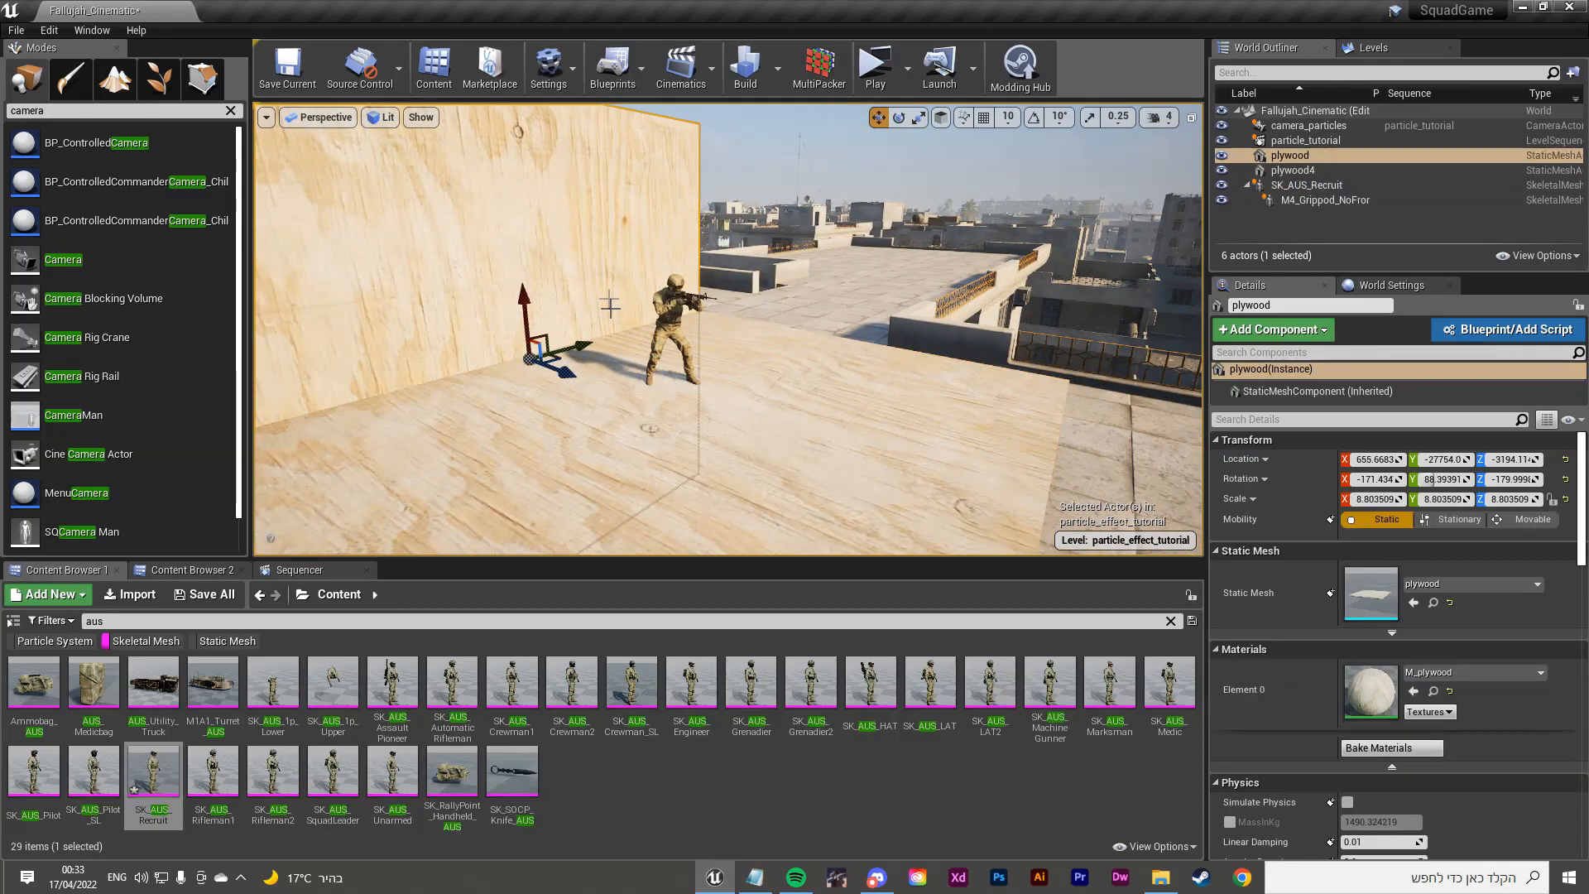
pyautogui.hotkey('ctrl', 'w')
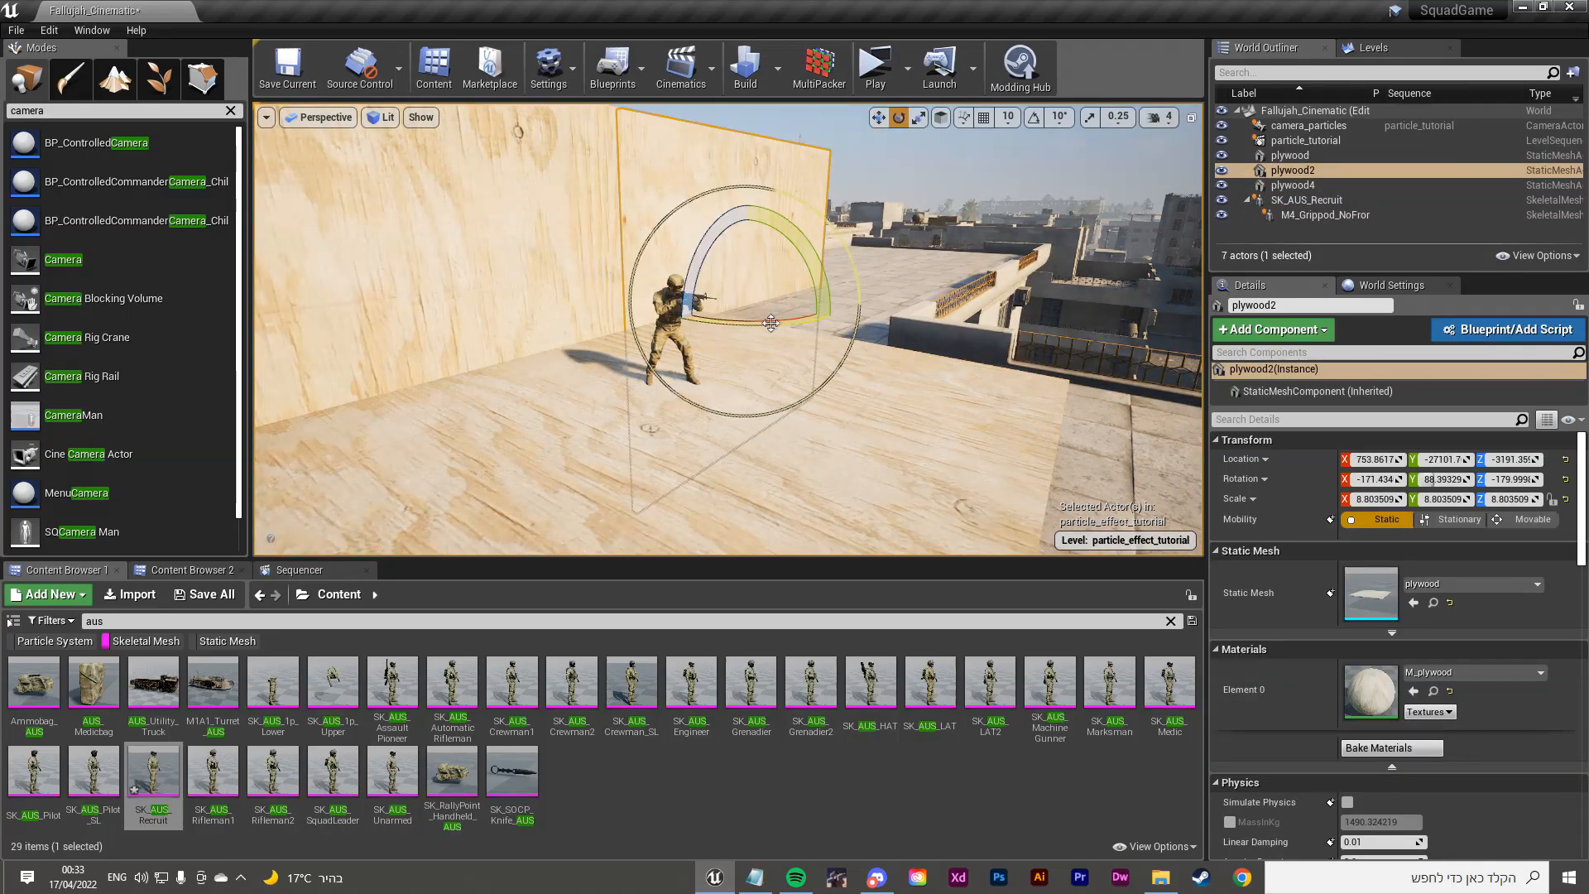
pyautogui.moveTo(778, 306); pyautogui.dragTo(840, 358)
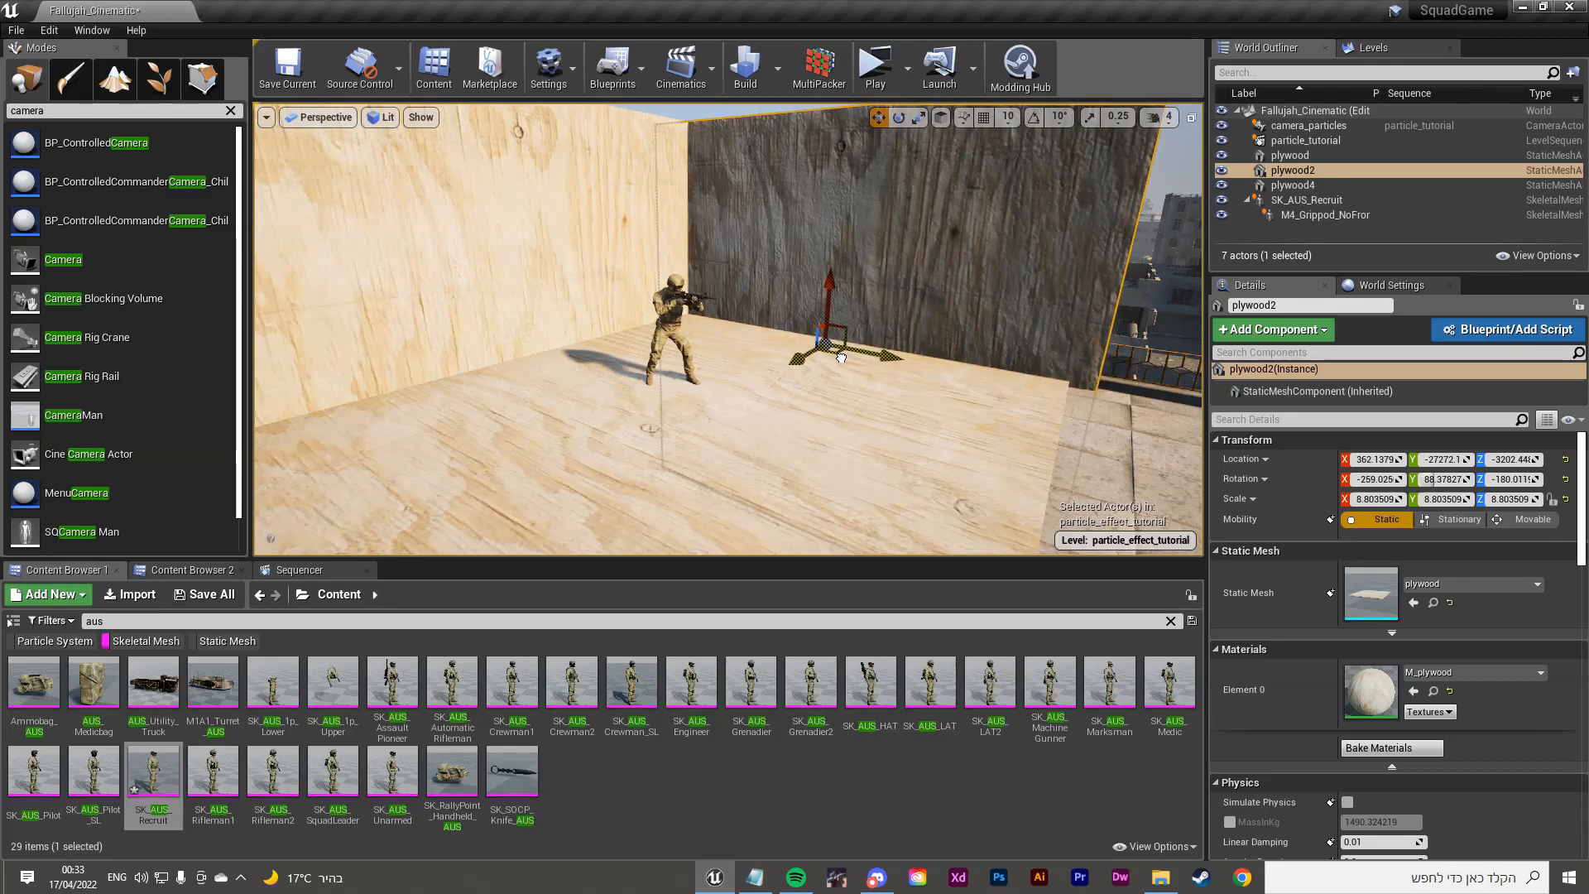
pyautogui.click(791, 389)
pyautogui.press('w')
pyautogui.moveTo(791, 390); pyautogui.dragTo(786, 346, button='right')
pyautogui.click(770, 340)
pyautogui.press('s')
pyautogui.press('w')
pyautogui.press('s')
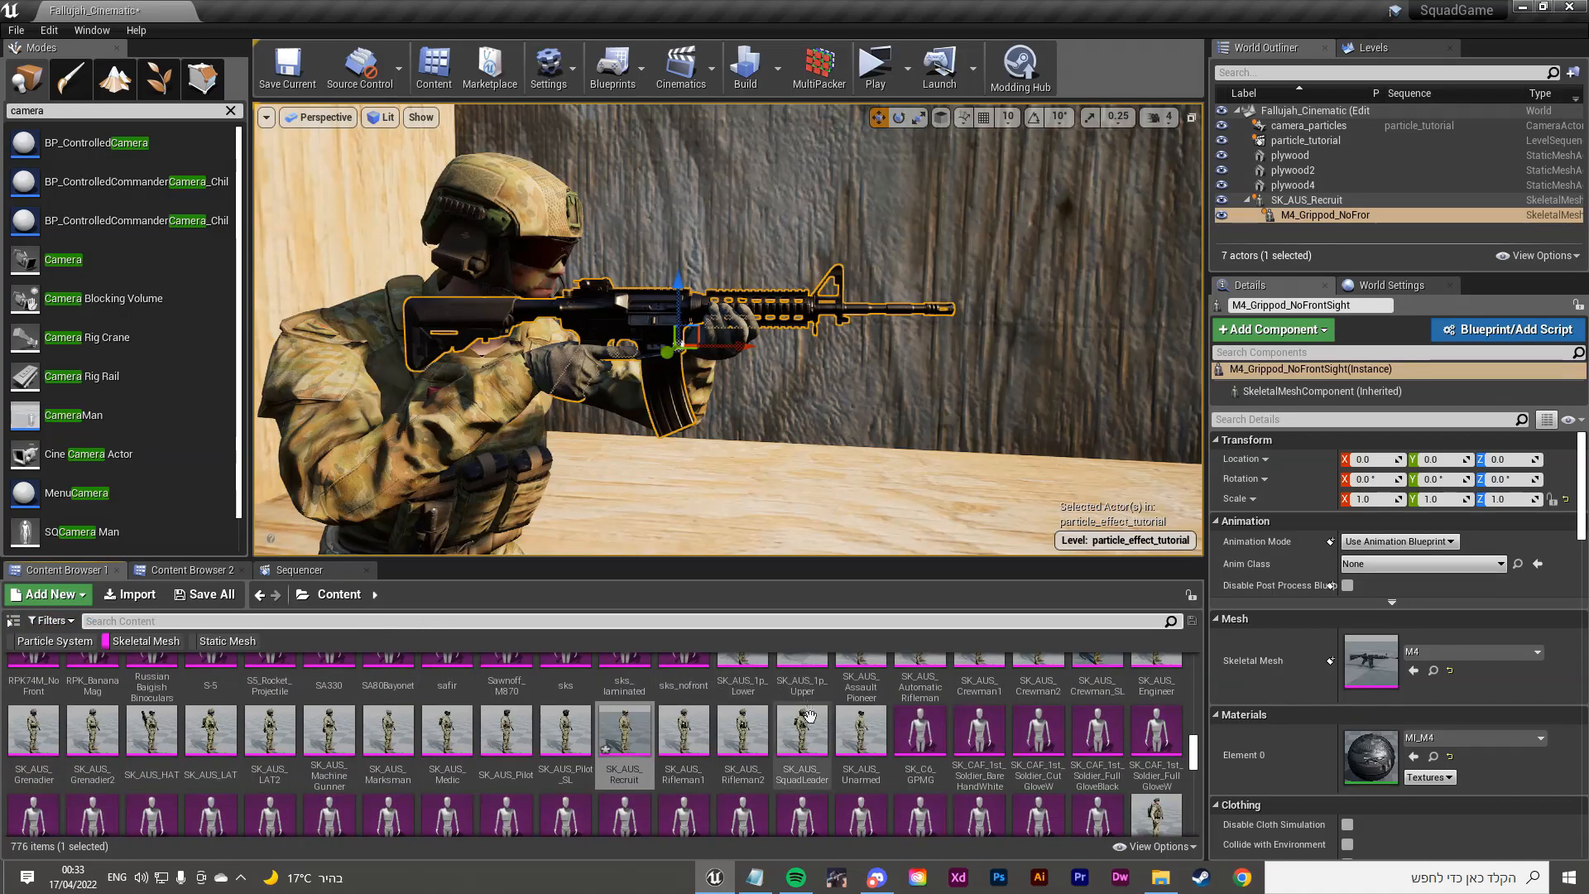
# Step: Open the M4 mesh in its Skeletal Mesh editor and frame the rifle's bones
pyautogui.scroll(-10, 815, 704)
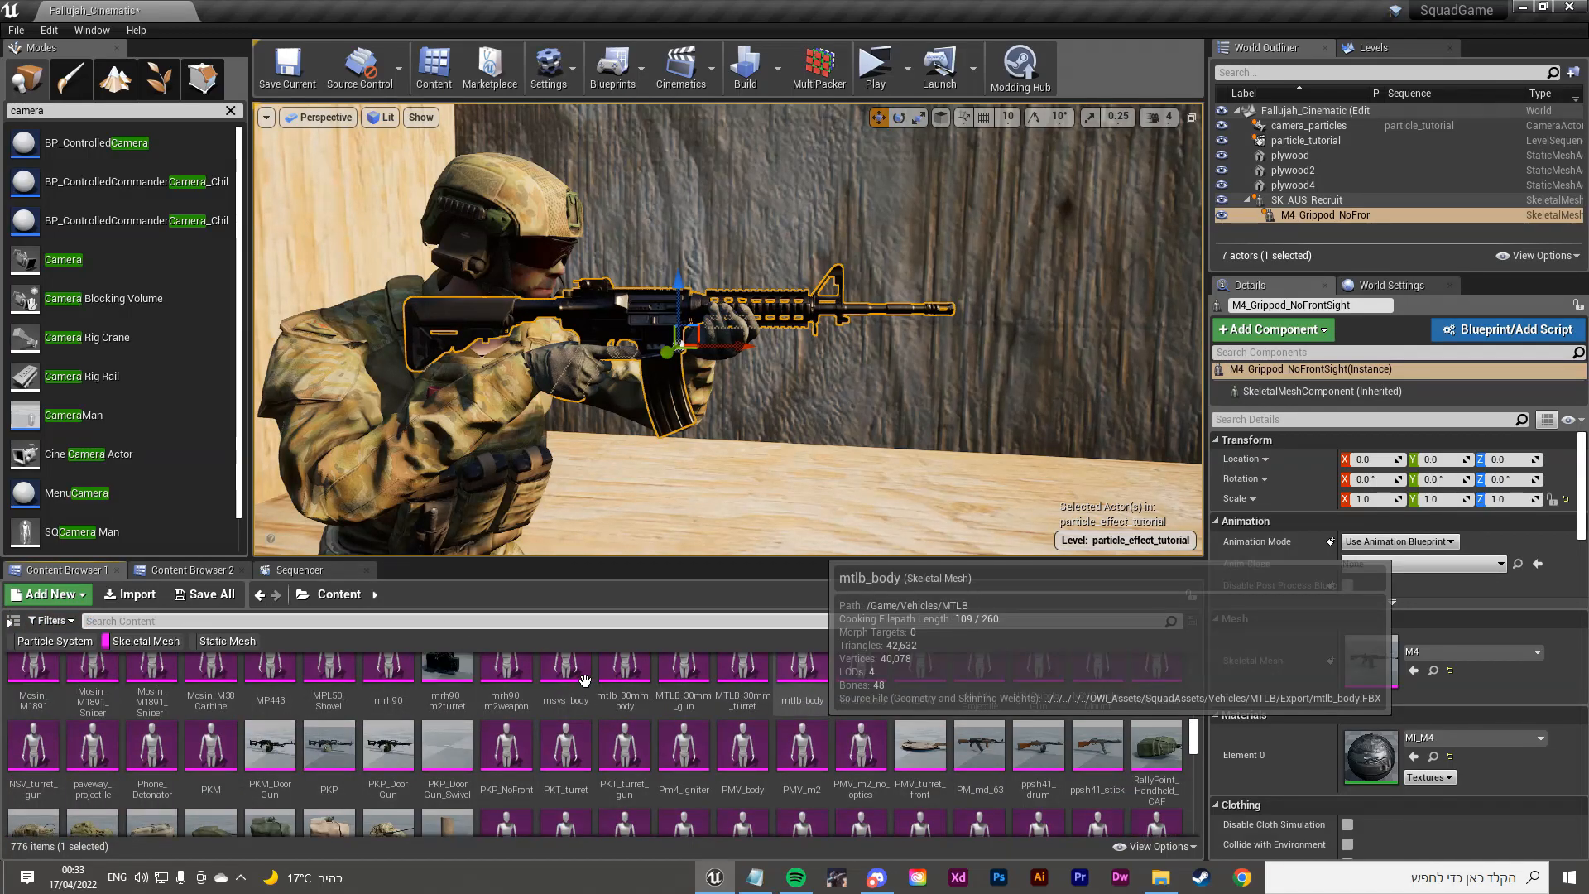
pyautogui.scroll(6, 584, 680)
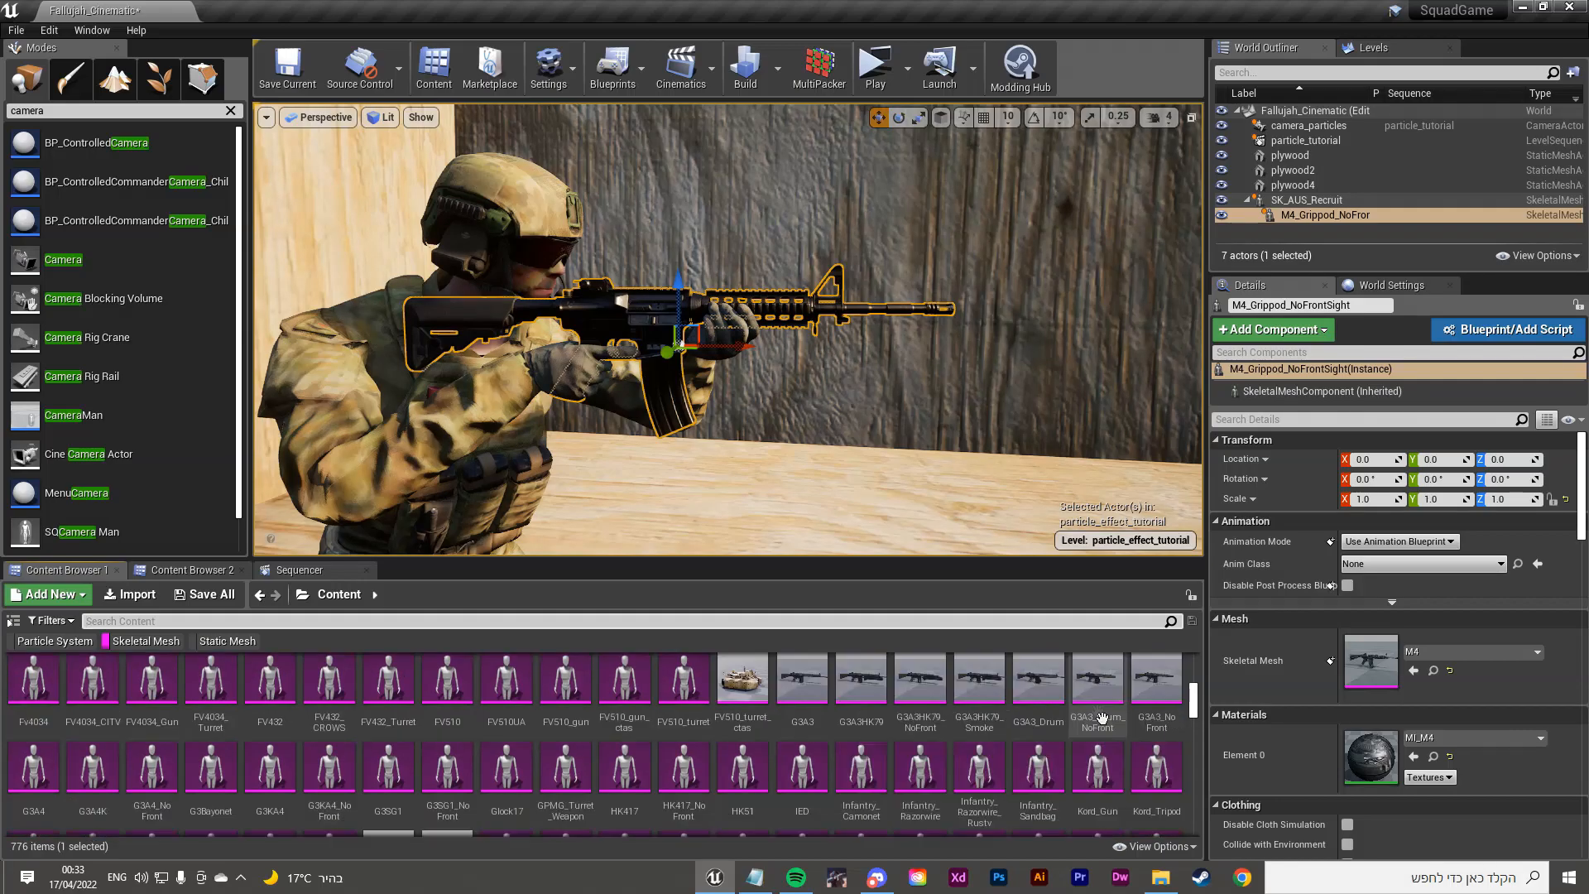
pyautogui.rightClick(651, 306)
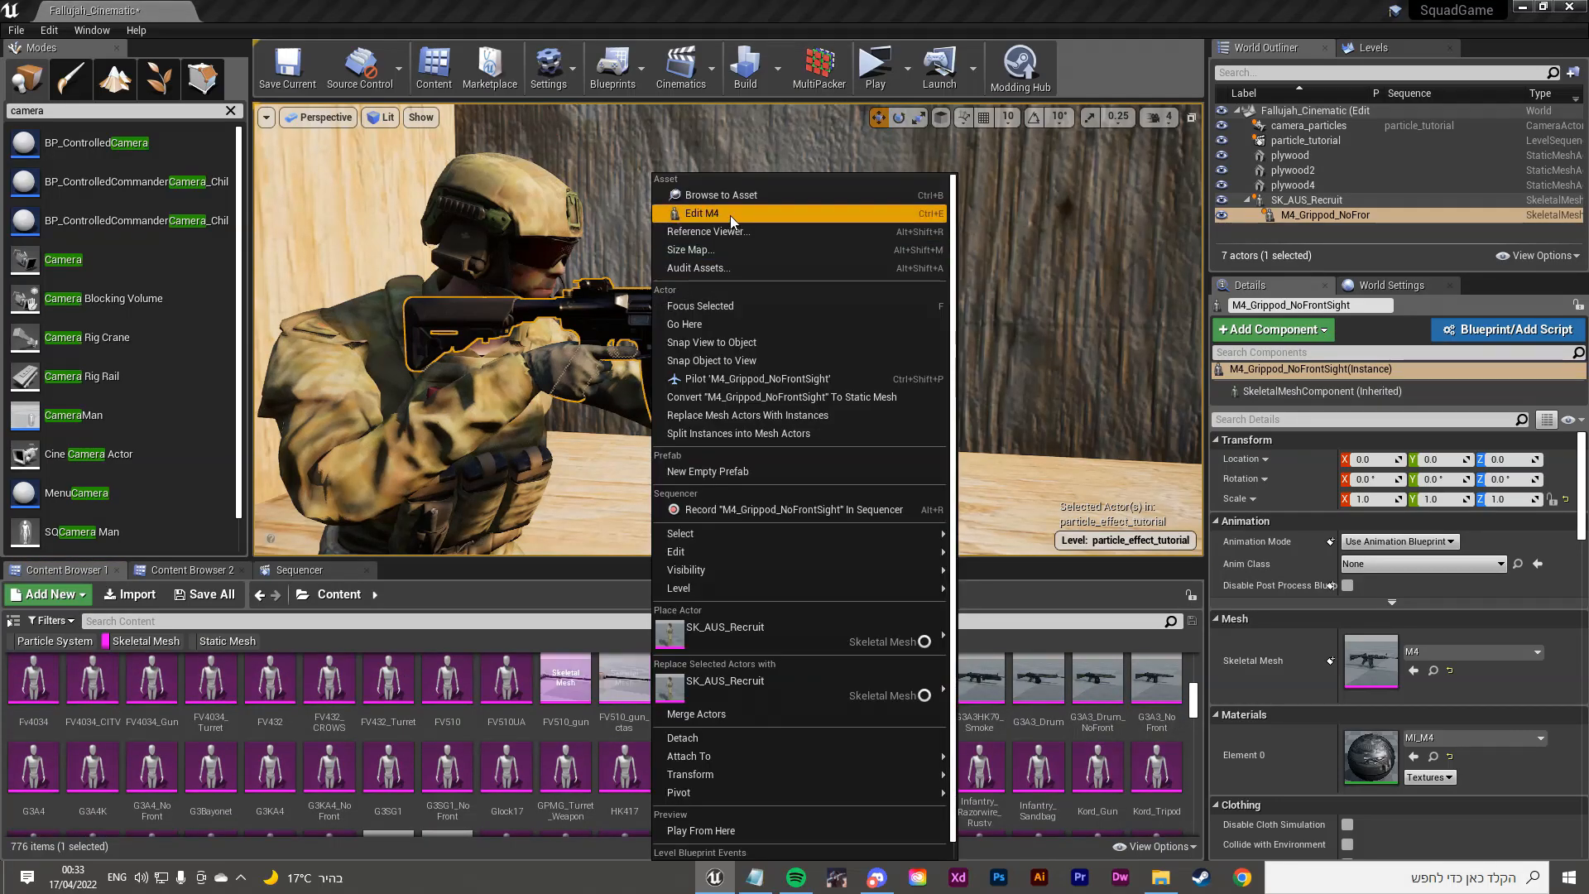
pyautogui.click(730, 215)
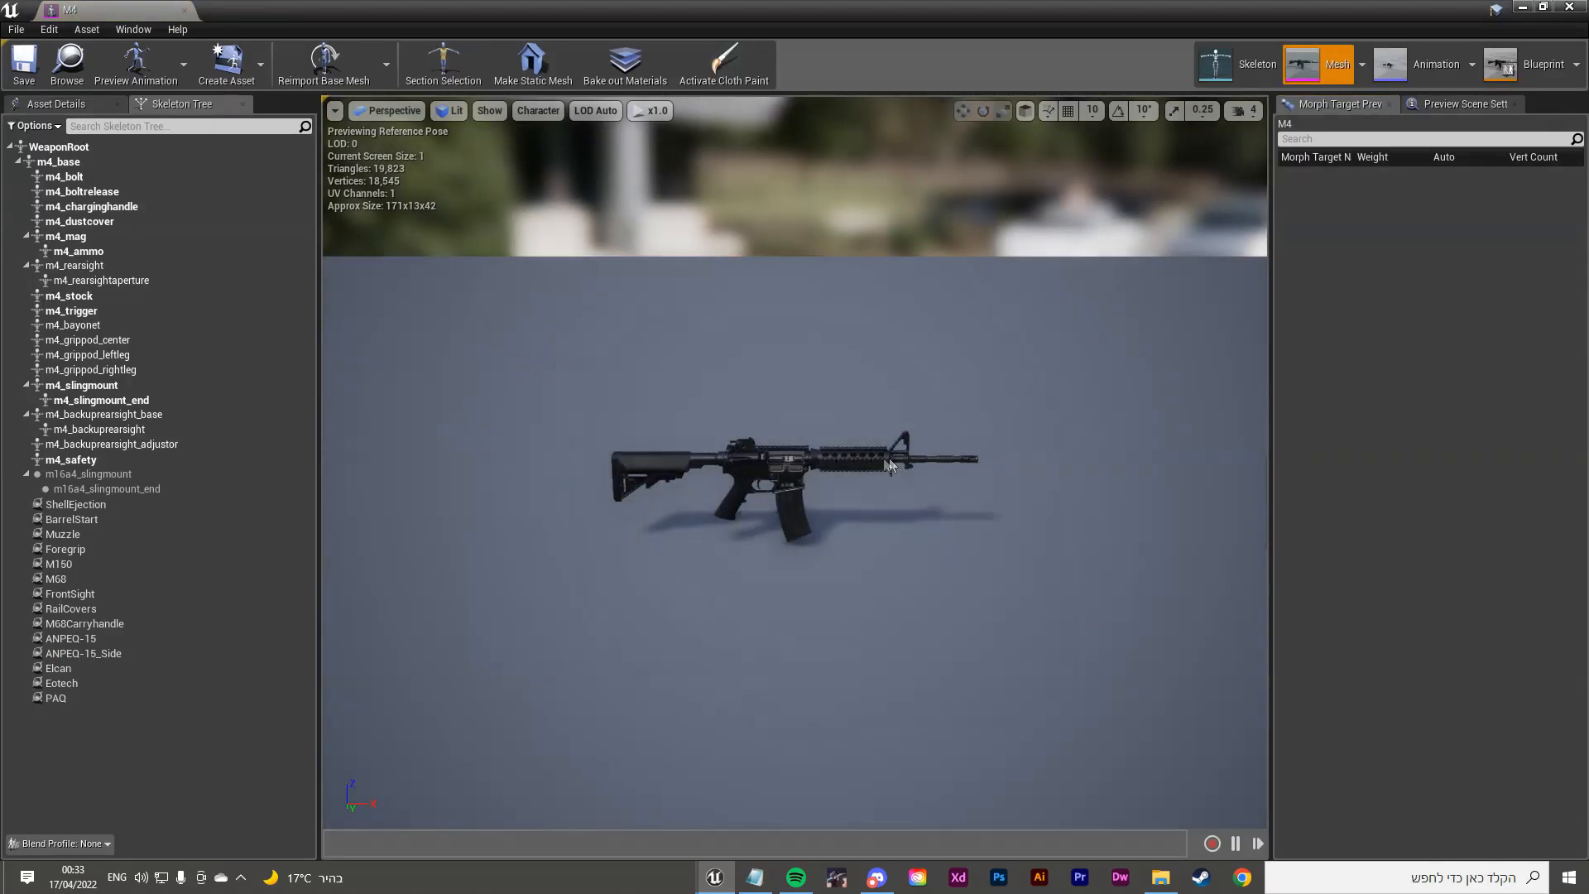
pyautogui.click(790, 470)
pyautogui.moveTo(790, 470); pyautogui.dragTo(832, 547, button='right')
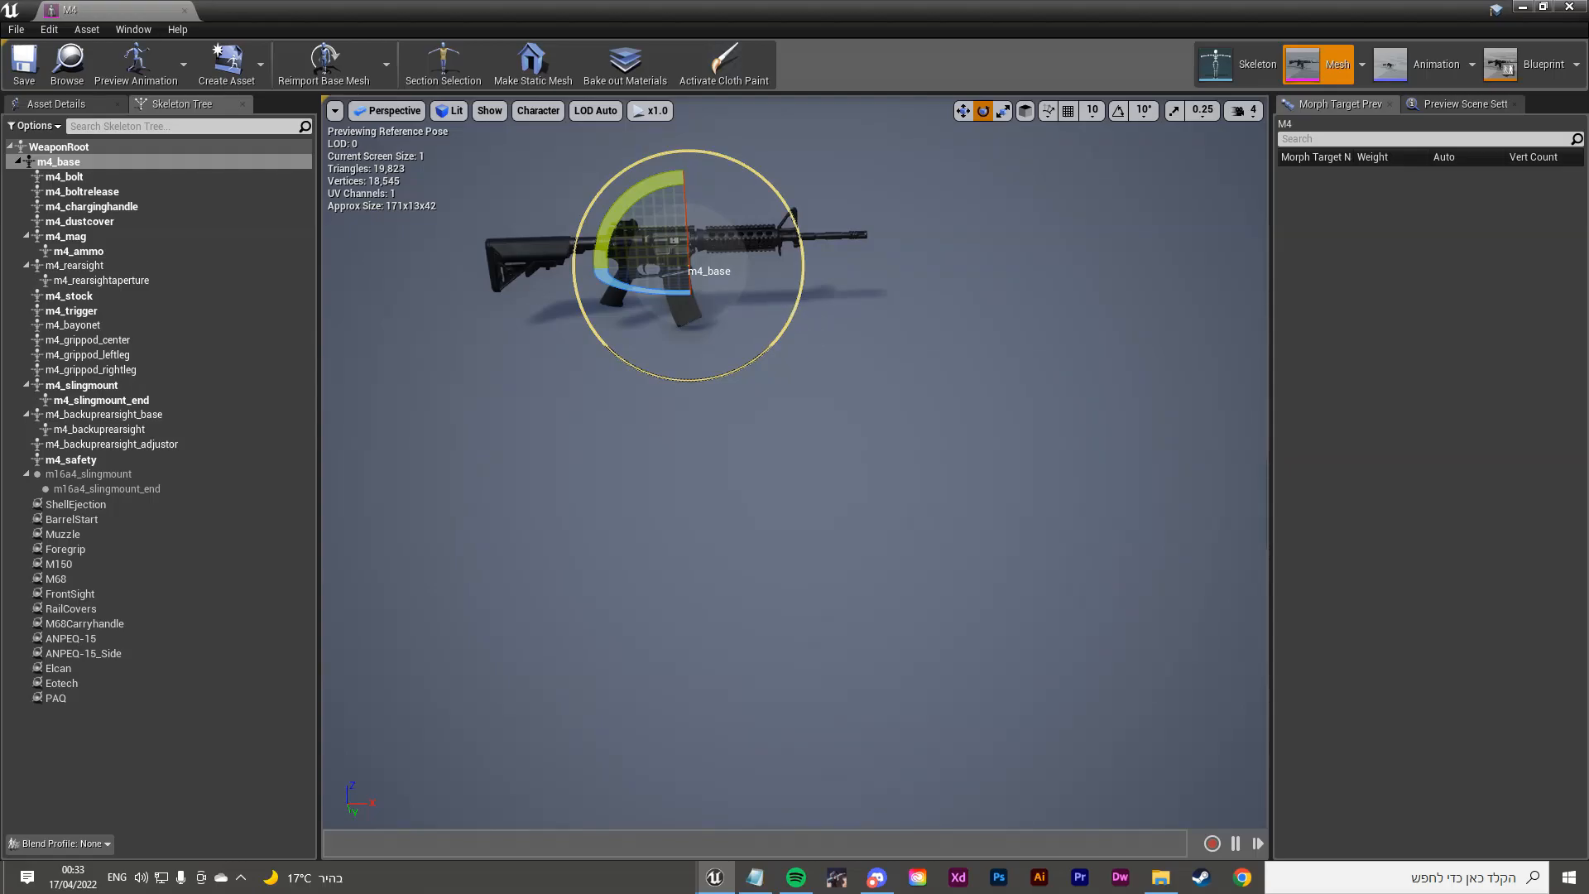
pyautogui.click(964, 384)
pyautogui.moveTo(795, 295); pyautogui.dragTo(742, 235, button='right')
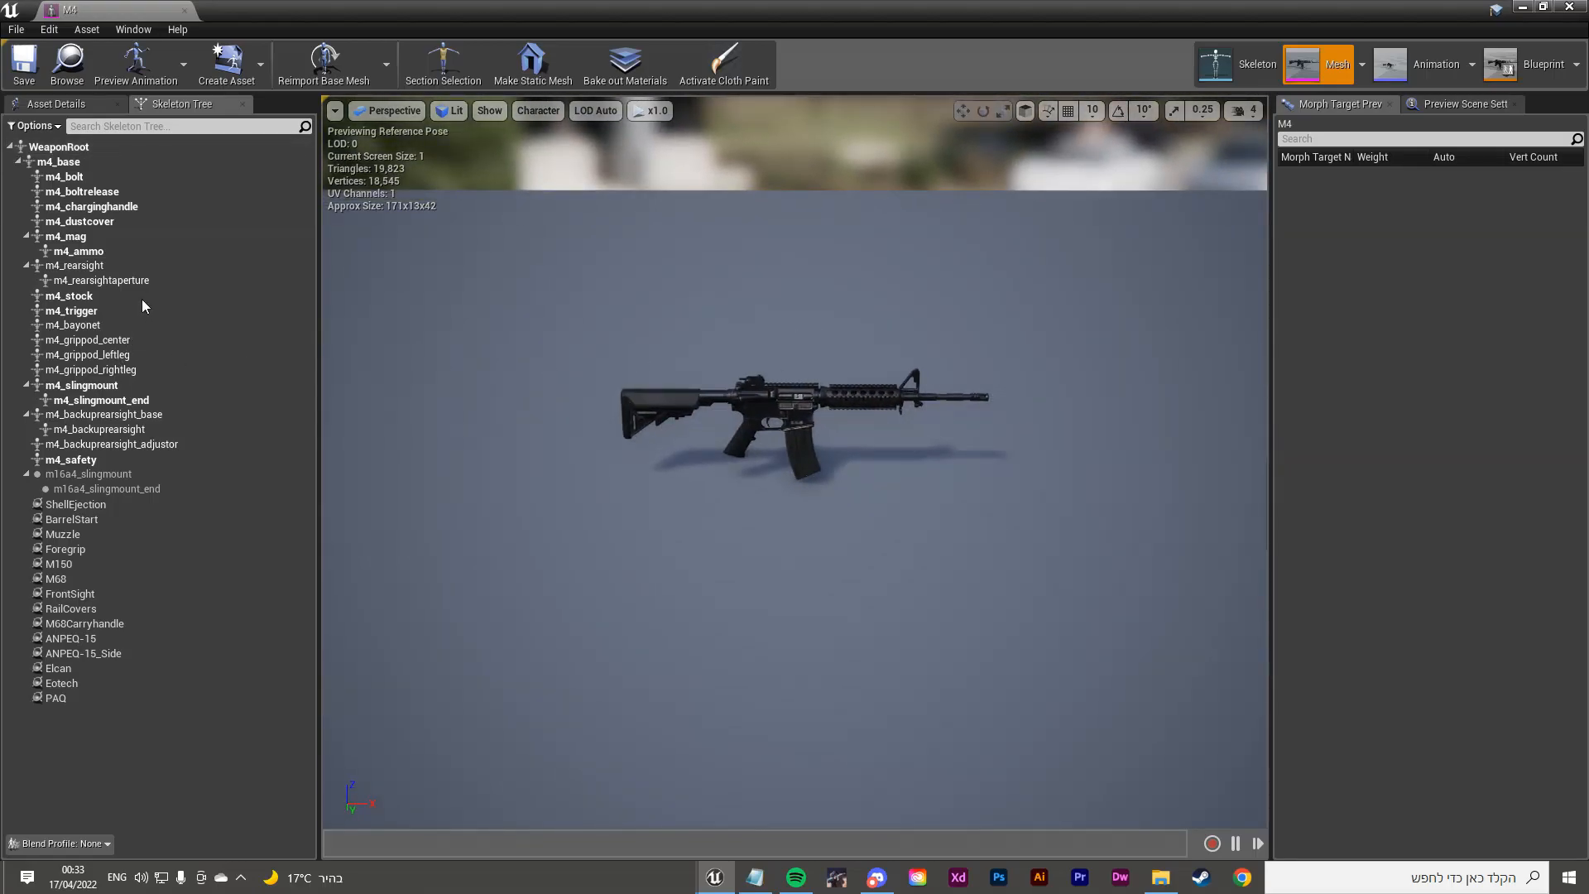
# Step: Test-move the m4_stock bone with the move gizmo, then undo it
pyautogui.click(103, 295)
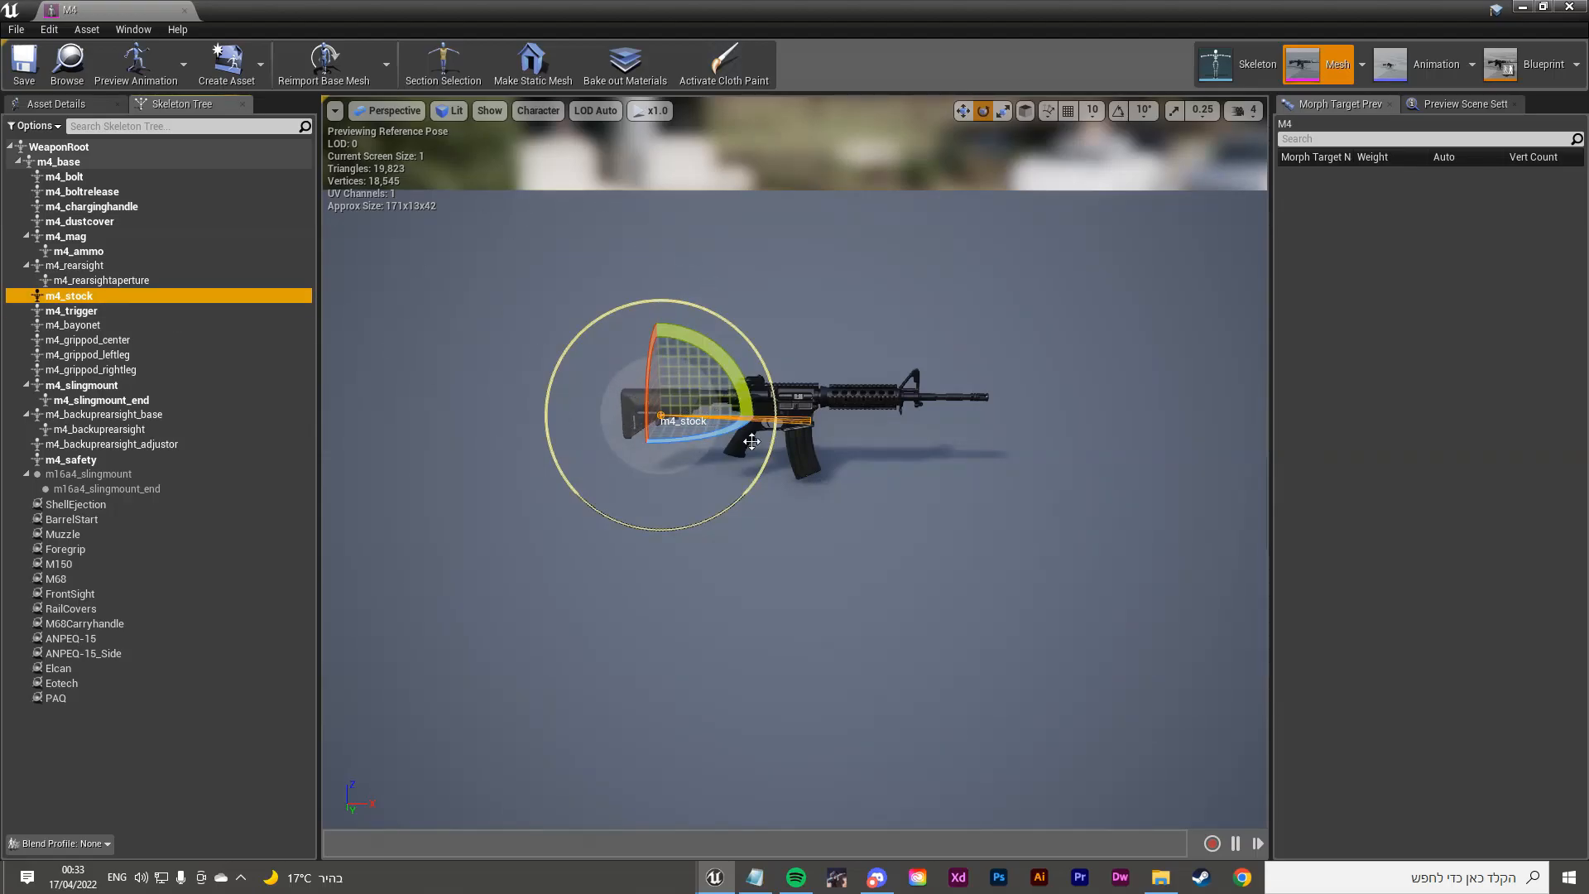
pyautogui.press('w')
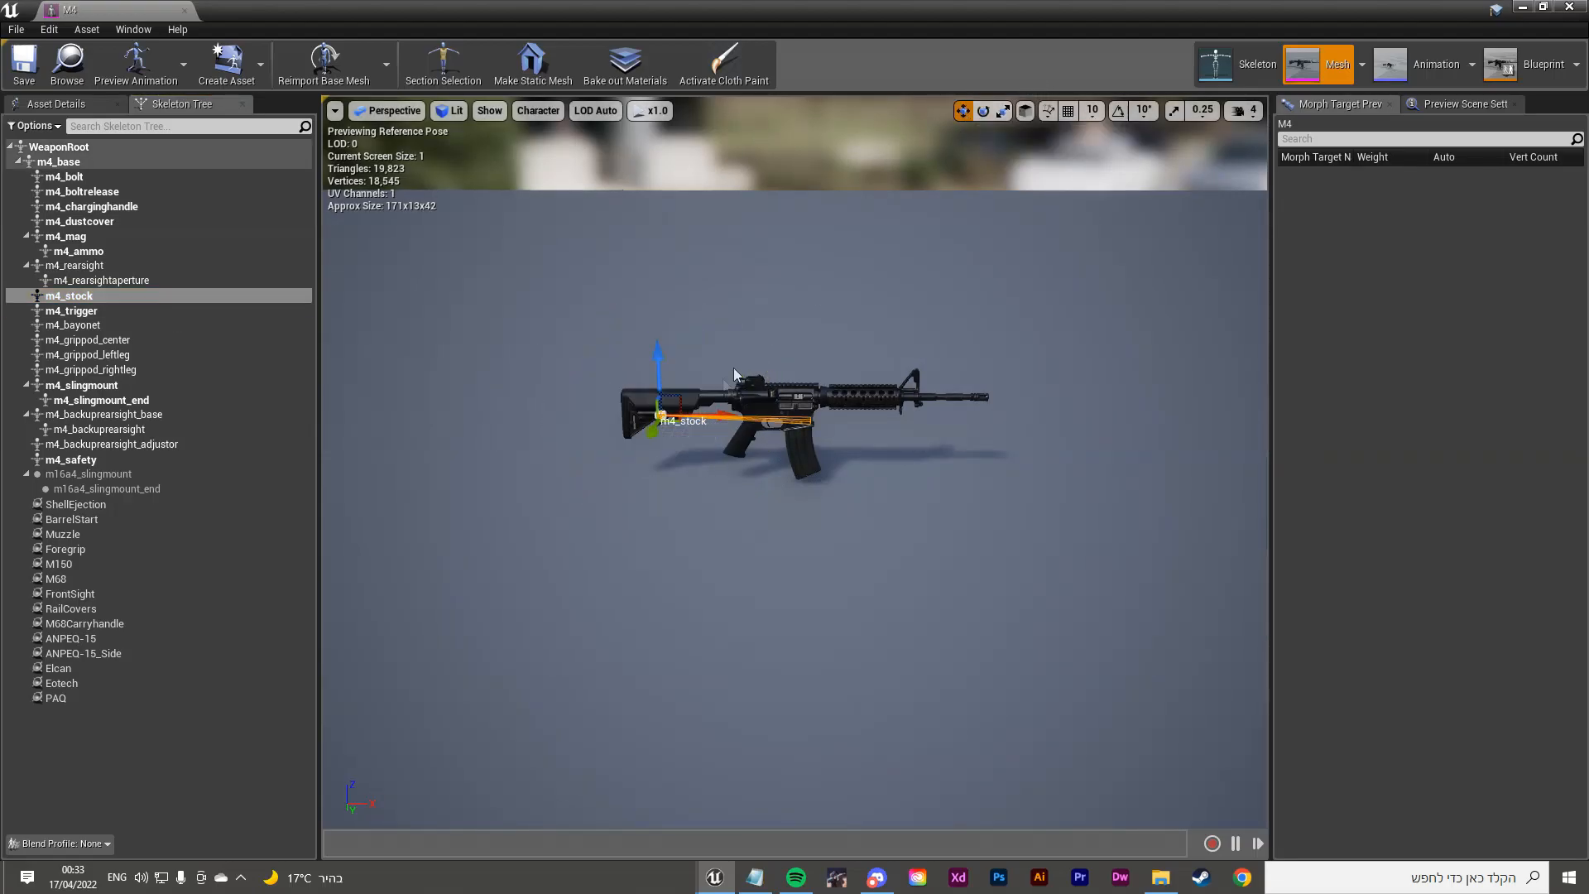
pyautogui.moveTo(723, 419); pyautogui.dragTo(579, 418)
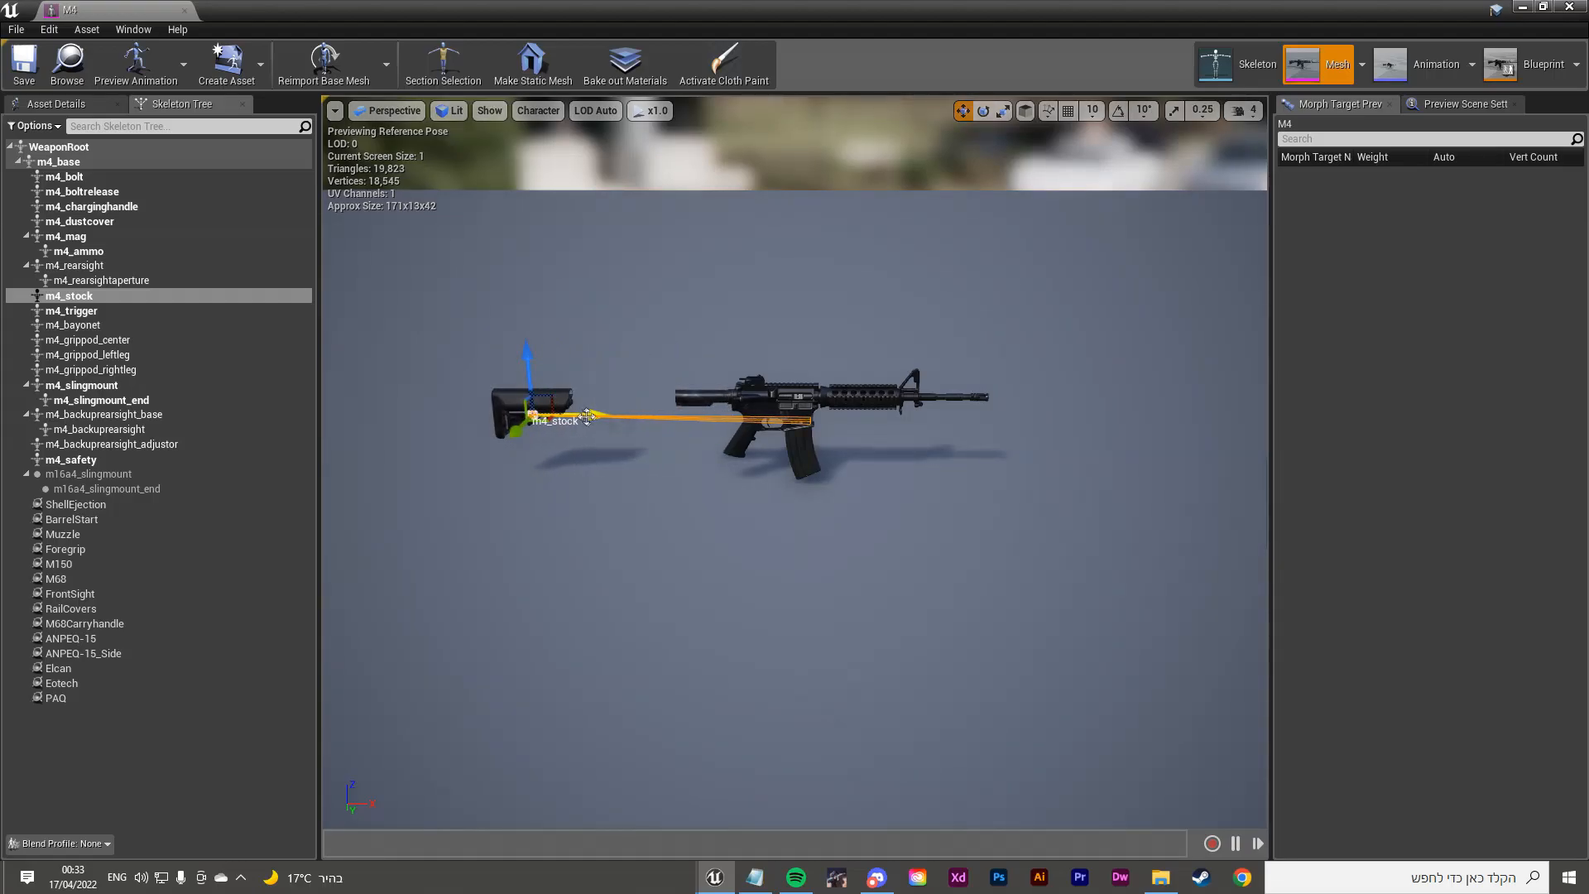
pyautogui.hotkey('ctrl', 'z')
# Step: Slide the m4_bolt bone back along the receiver twice, undoing each move
pyautogui.click(80, 460)
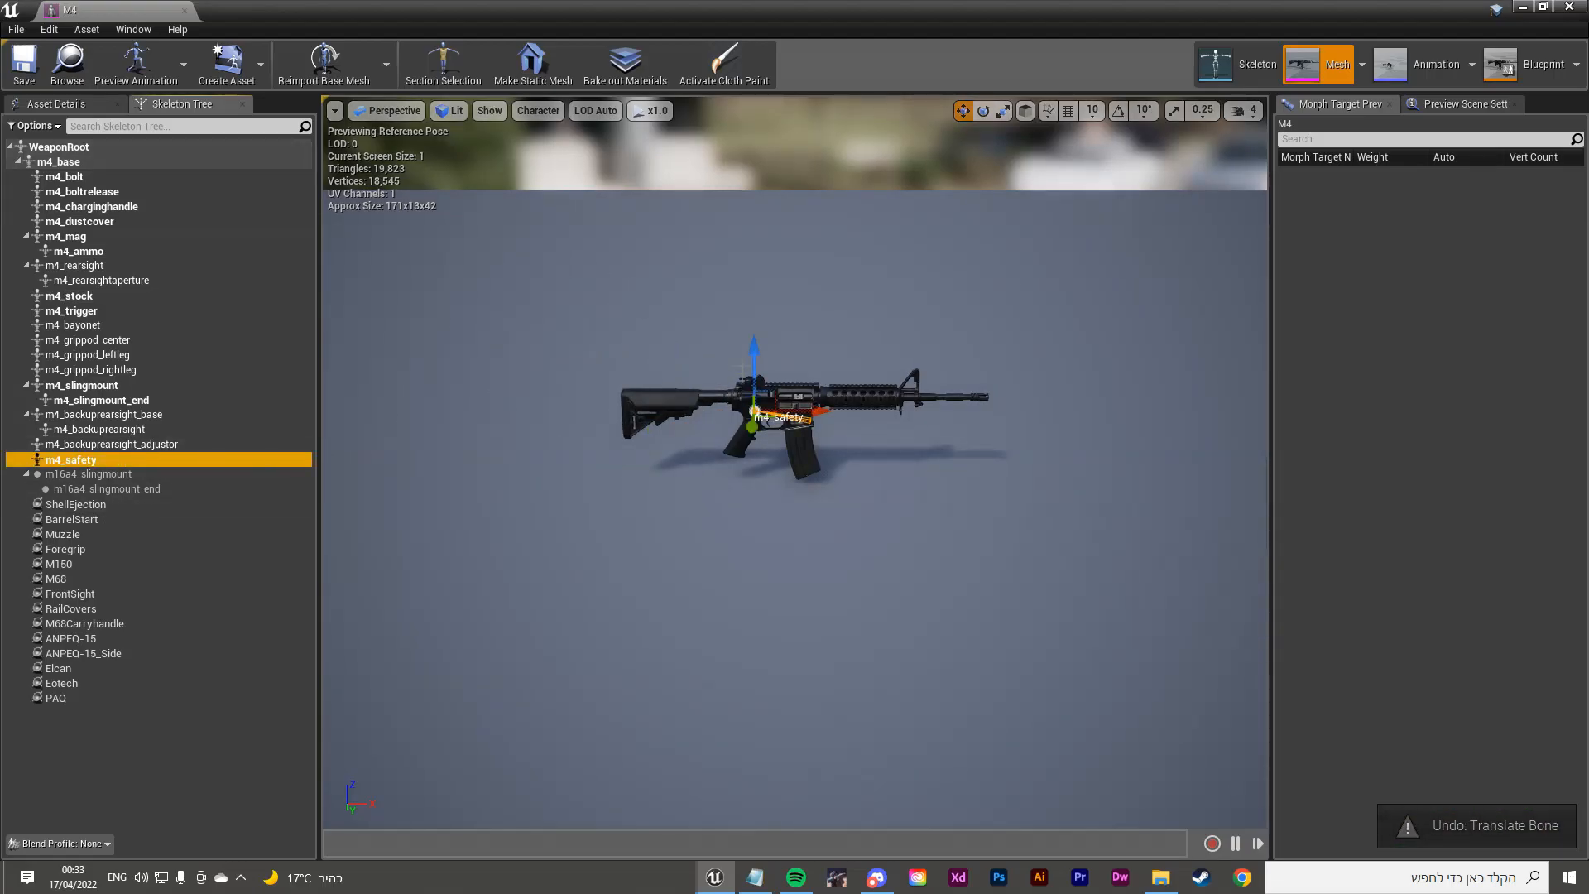
pyautogui.moveTo(580, 431); pyautogui.dragTo(571, 364, button='right')
pyautogui.press('w')
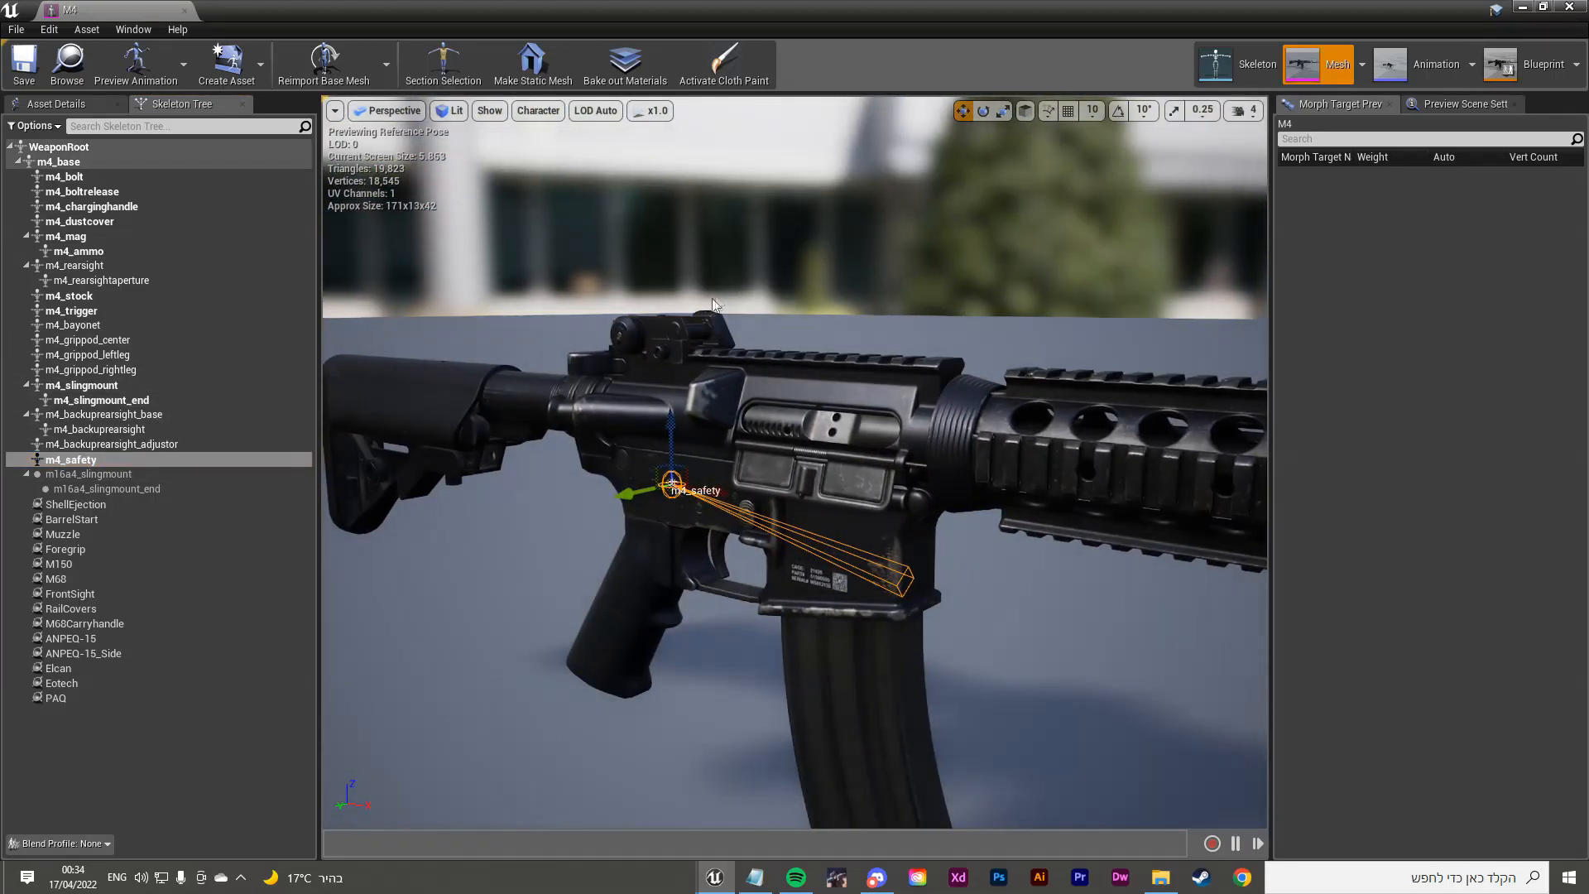
pyautogui.click(121, 193)
pyautogui.click(124, 181)
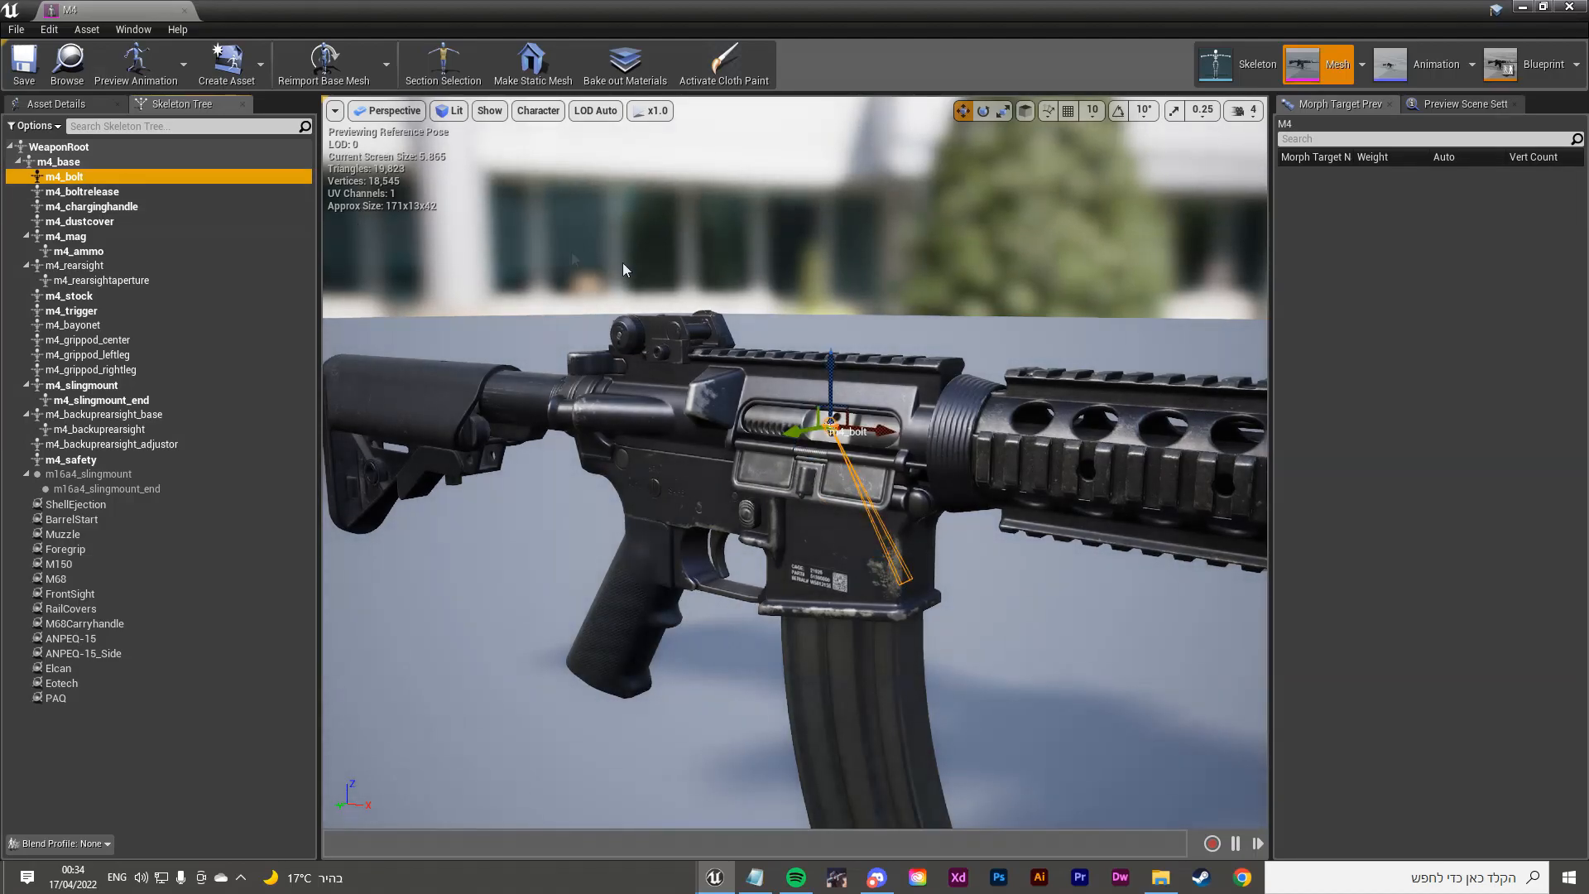
pyautogui.moveTo(880, 404); pyautogui.dragTo(745, 411)
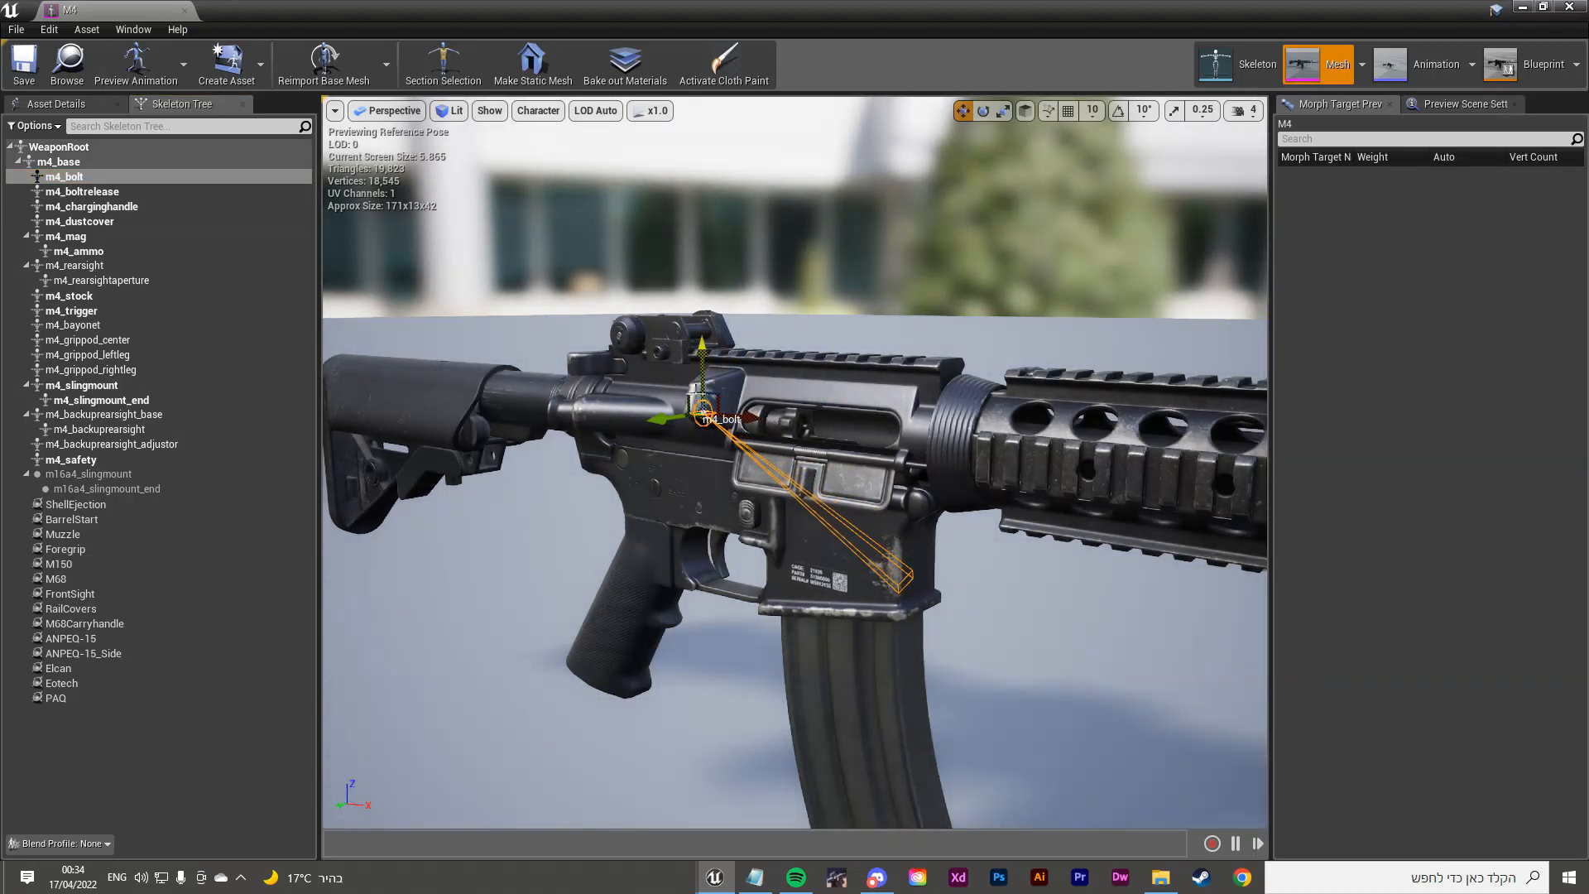
pyautogui.hotkey('ctrl', 'z')
pyautogui.moveTo(884, 430); pyautogui.dragTo(797, 427)
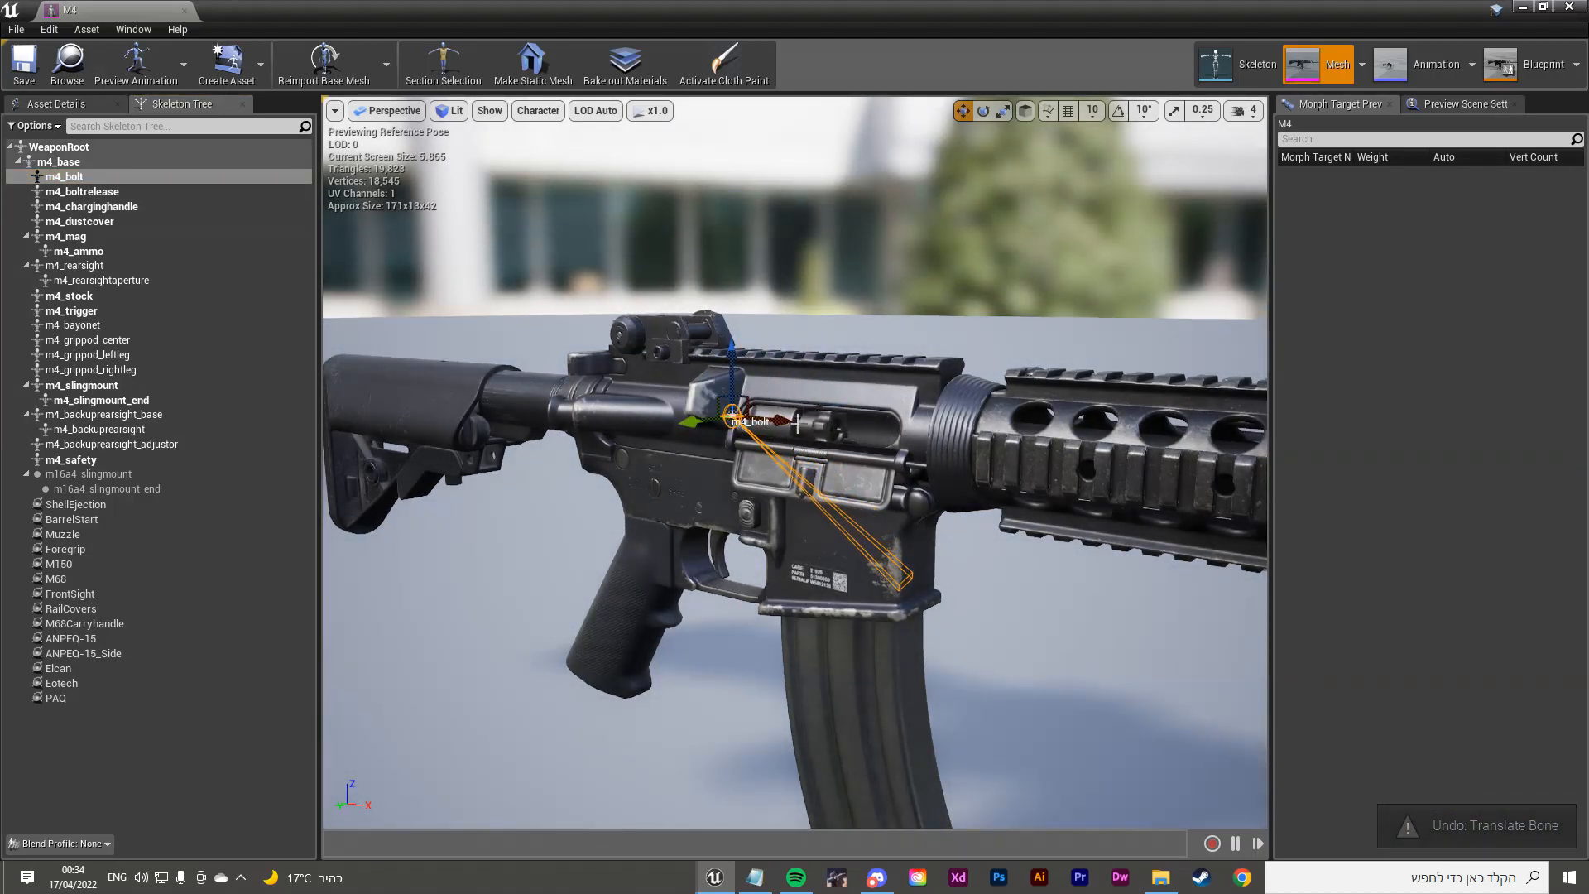
pyautogui.hotkey('ctrl', 'z')
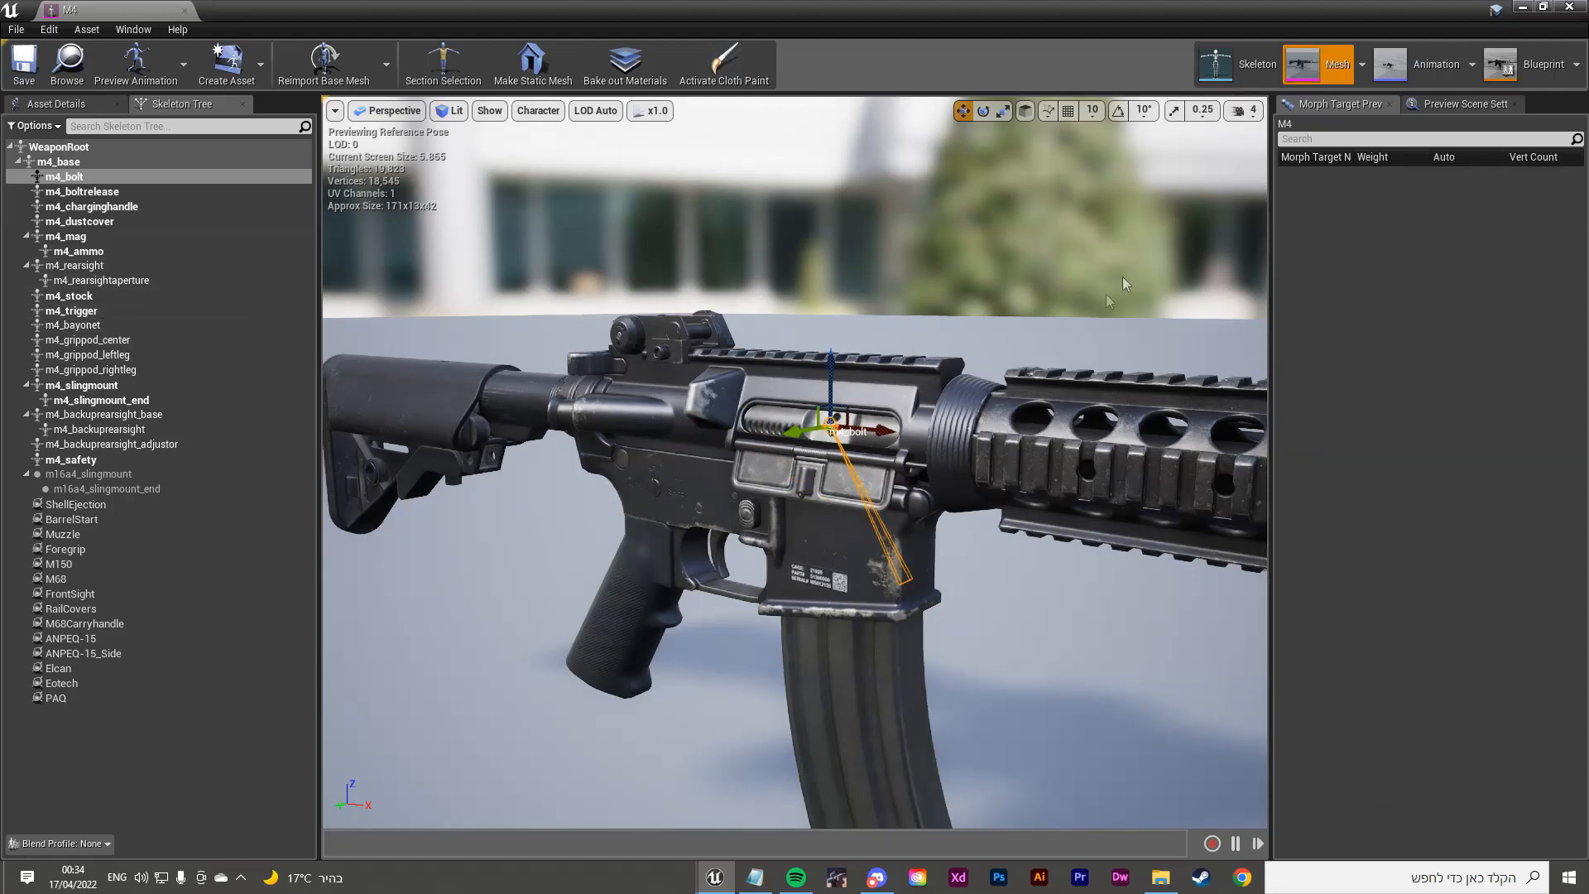
# Step: Reframe the whole rifle and close the M4 mesh editor with bones unchanged
pyautogui.press('s')
pyautogui.moveTo(878, 243); pyautogui.dragTo(960, 248, button='right')
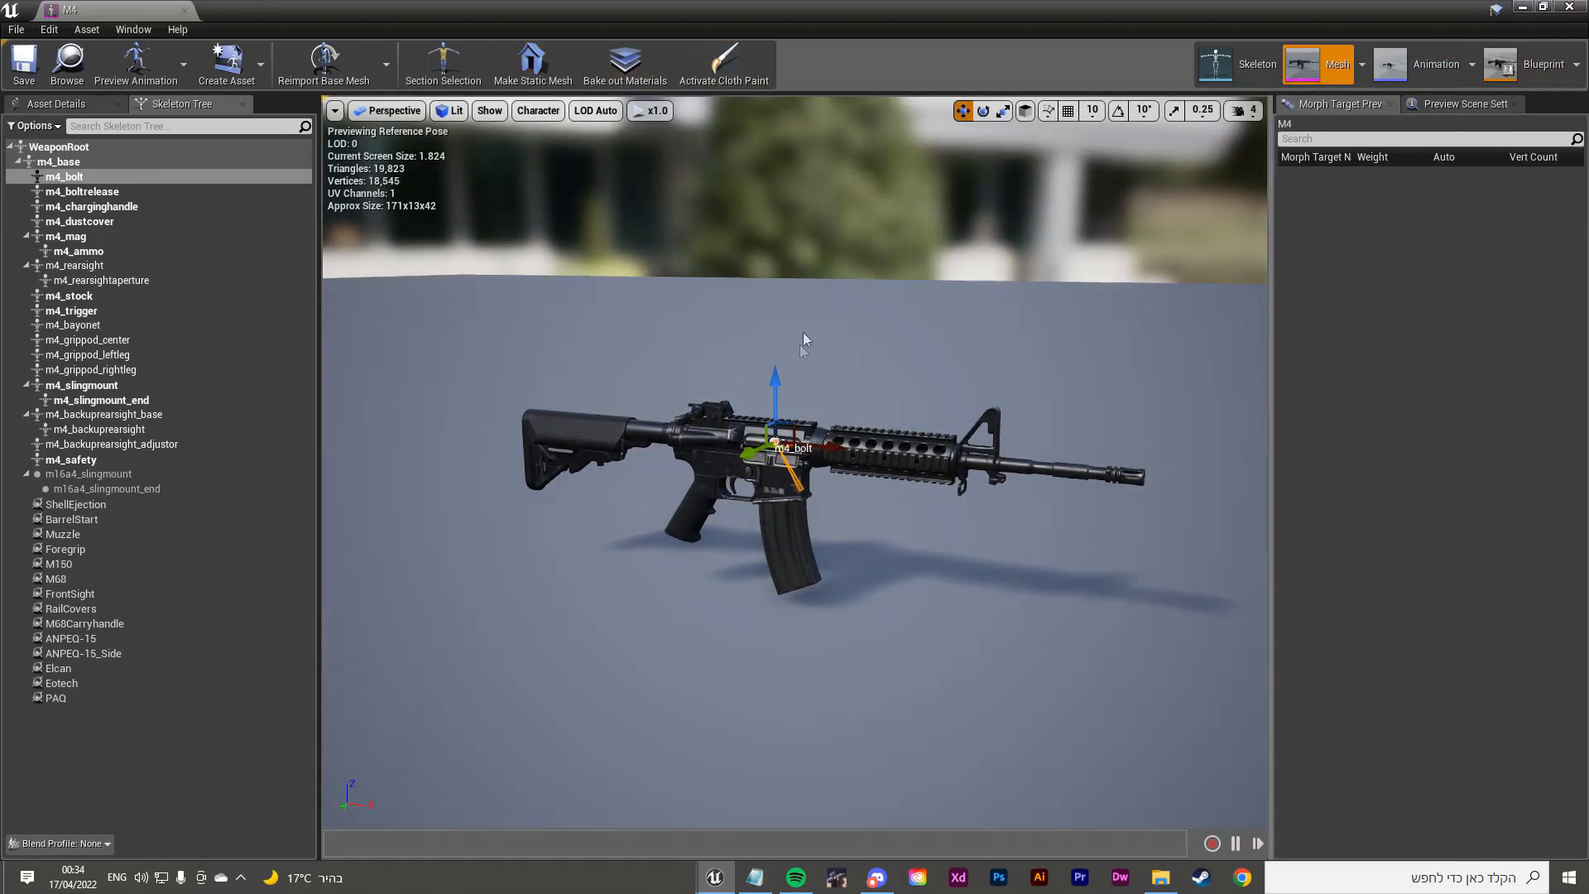
pyautogui.click(1566, 10)
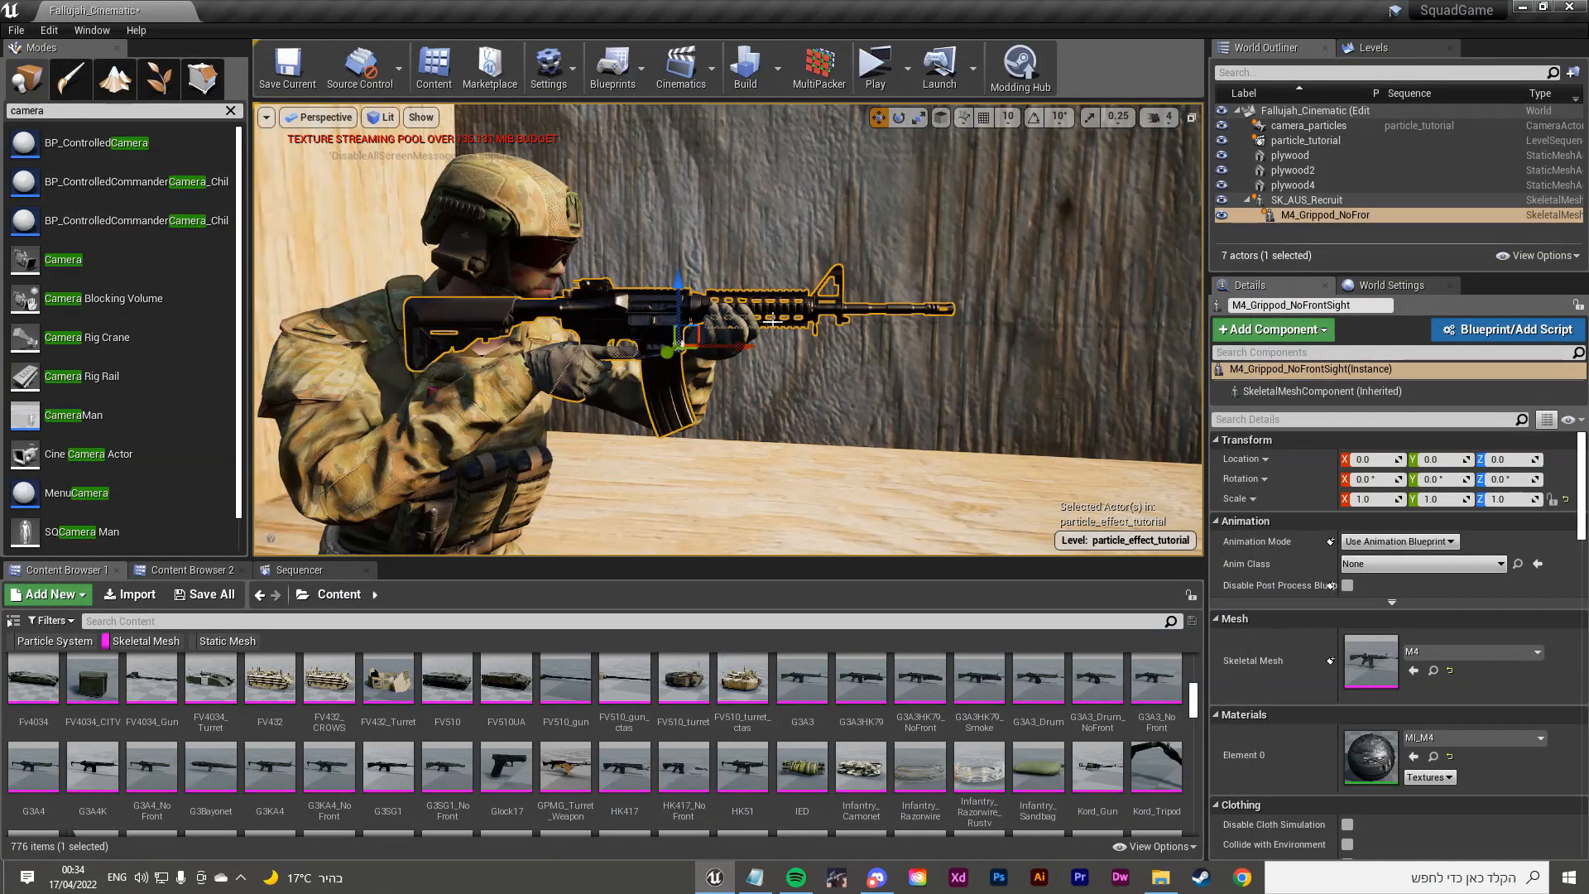
# Step: Search the Content Browser for 'acog', filtered to static meshes instead of skeletal meshes
pyautogui.click(163, 643)
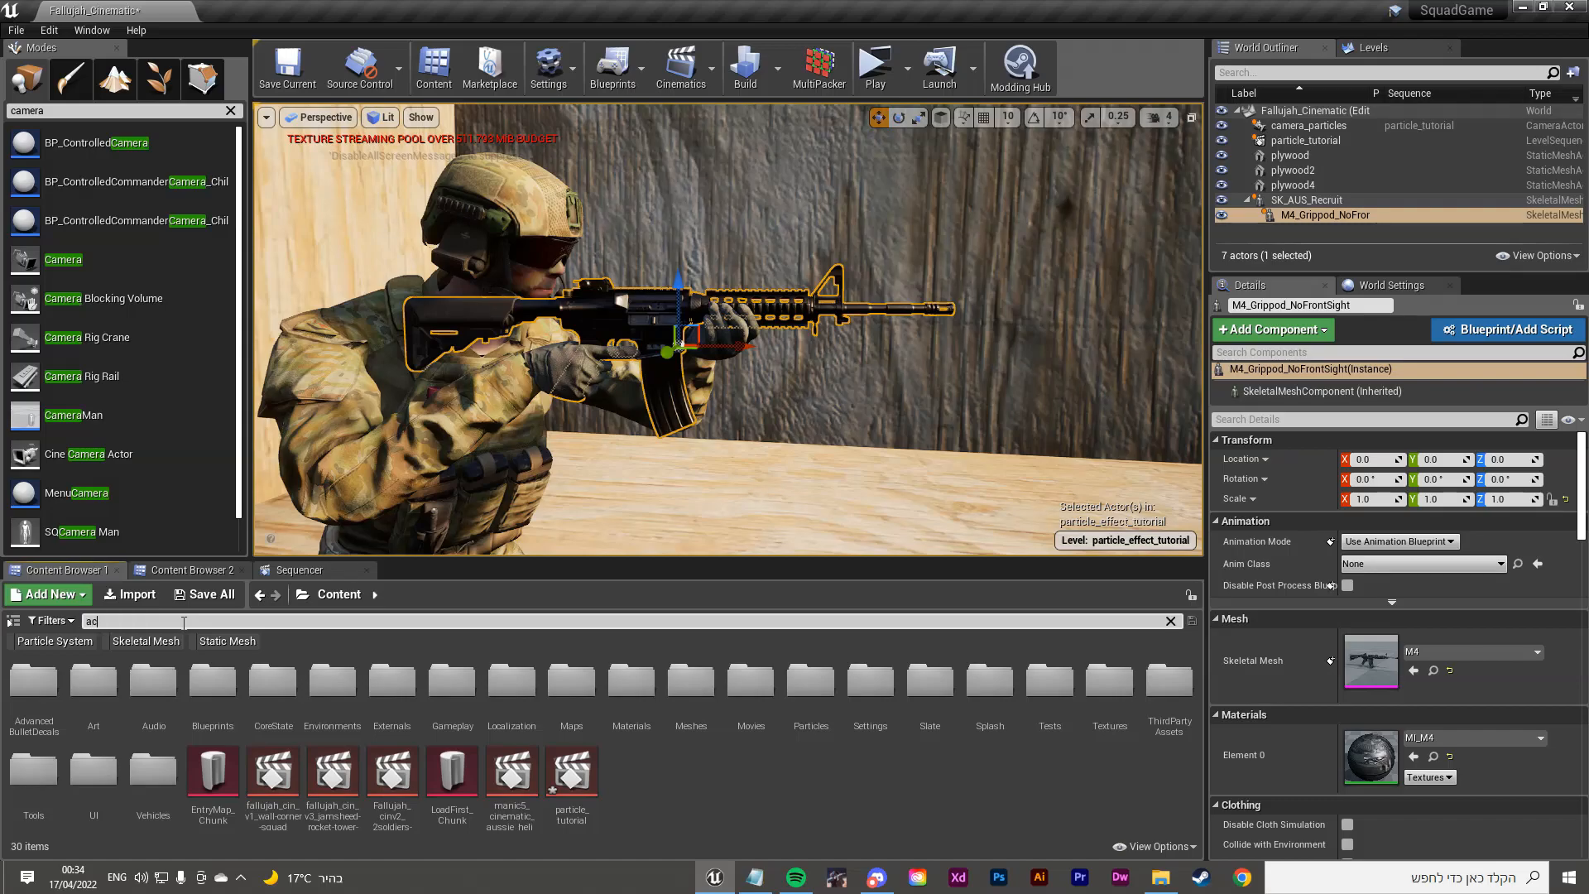
pyautogui.click(183, 622)
pyautogui.write('acog')
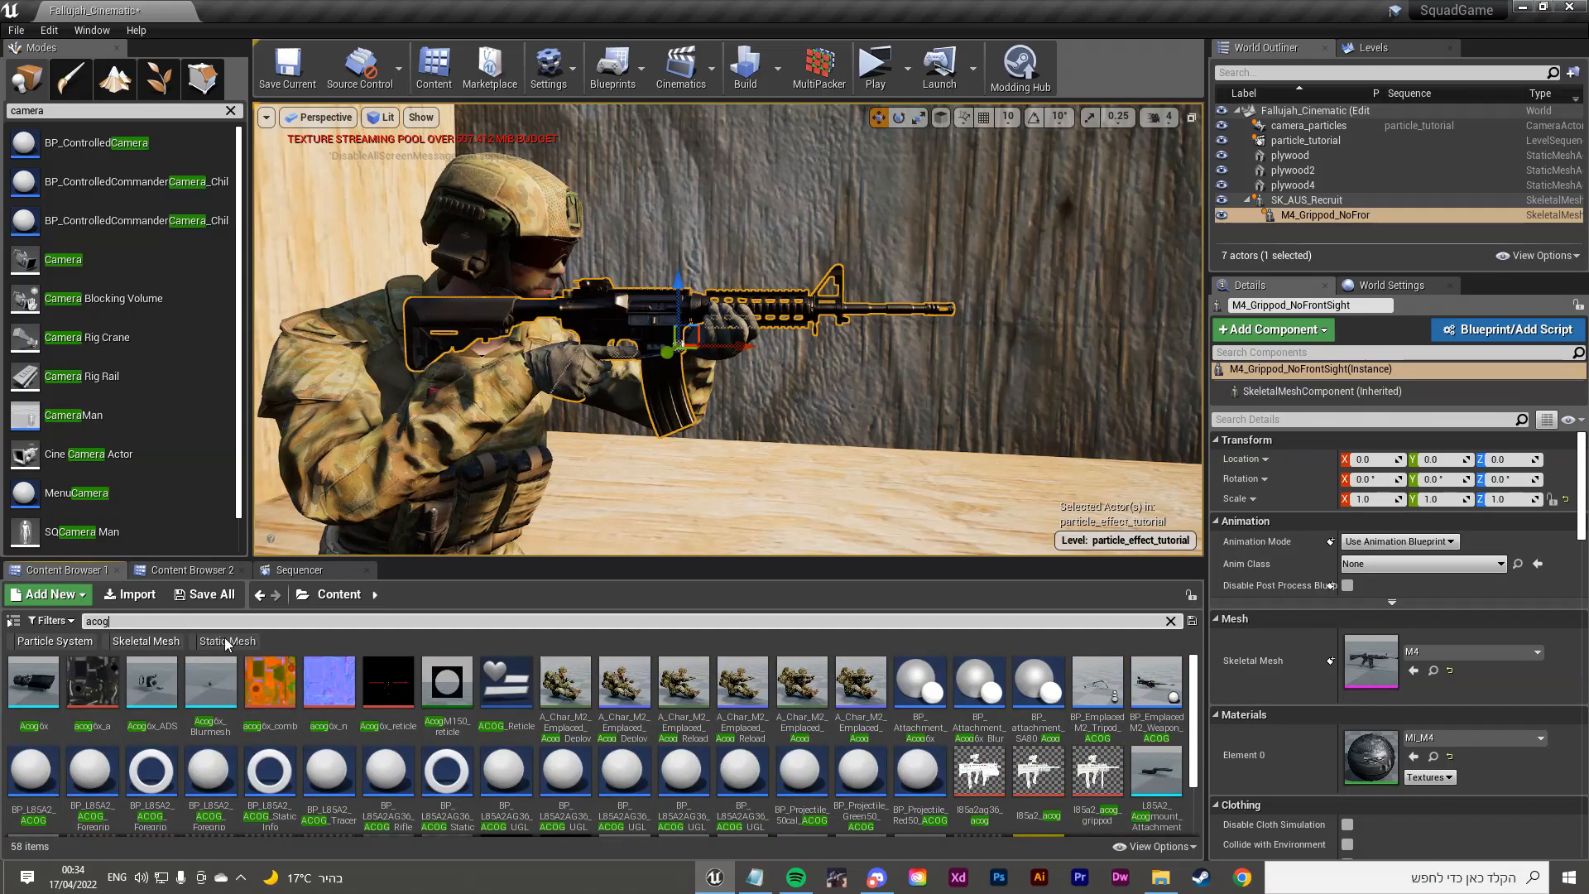
pyautogui.click(226, 642)
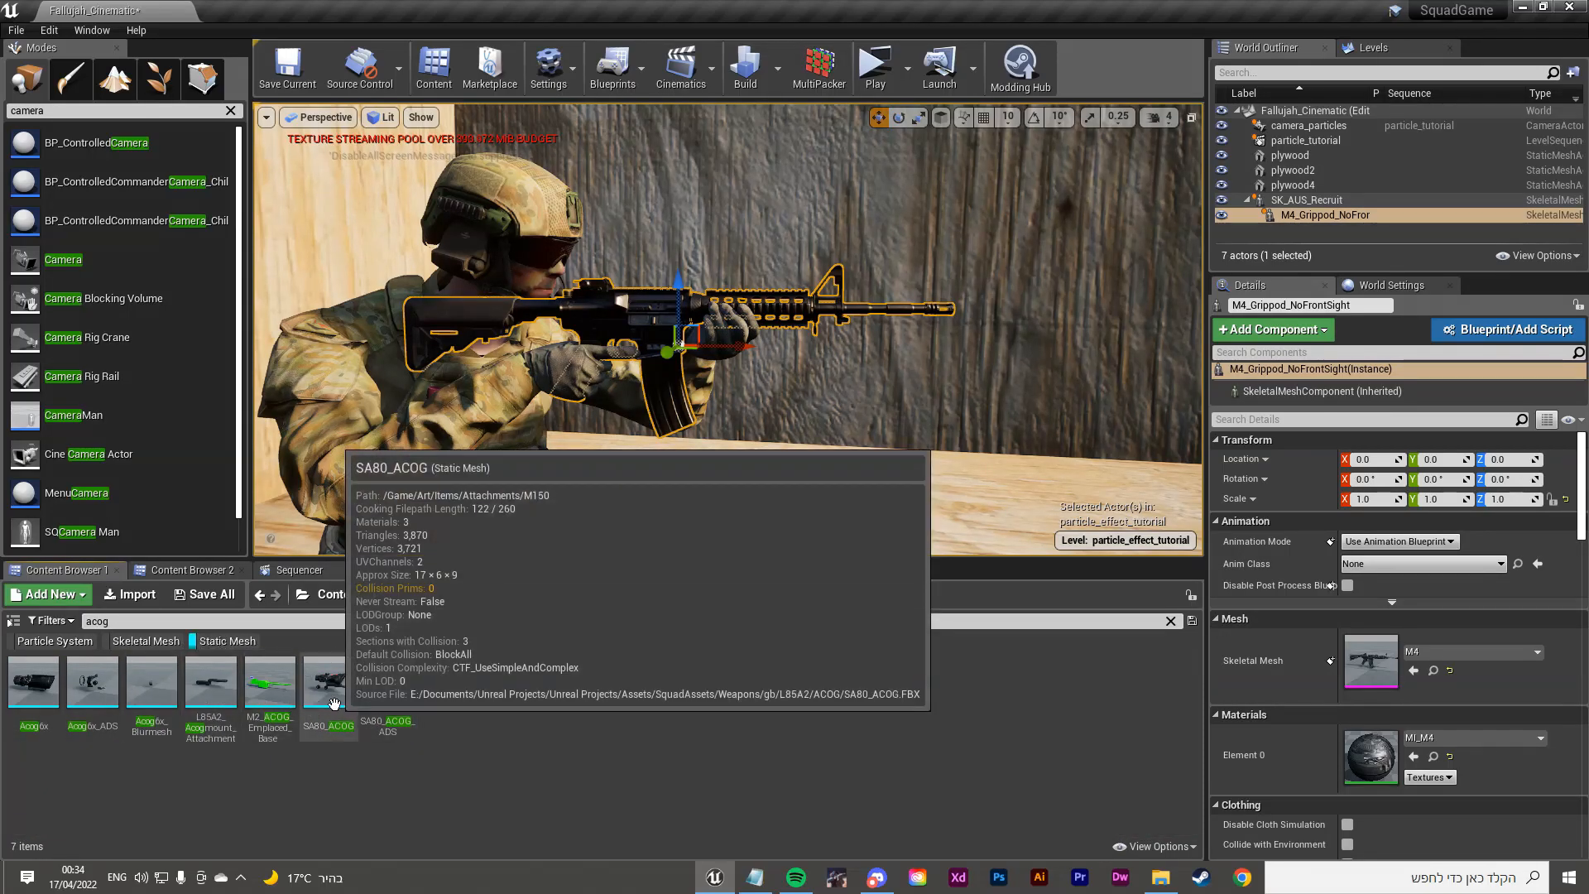
# Step: Place SA80_ACOG in the level and position it in front of the soldier's M4
pyautogui.moveTo(328, 681); pyautogui.dragTo(366, 330)
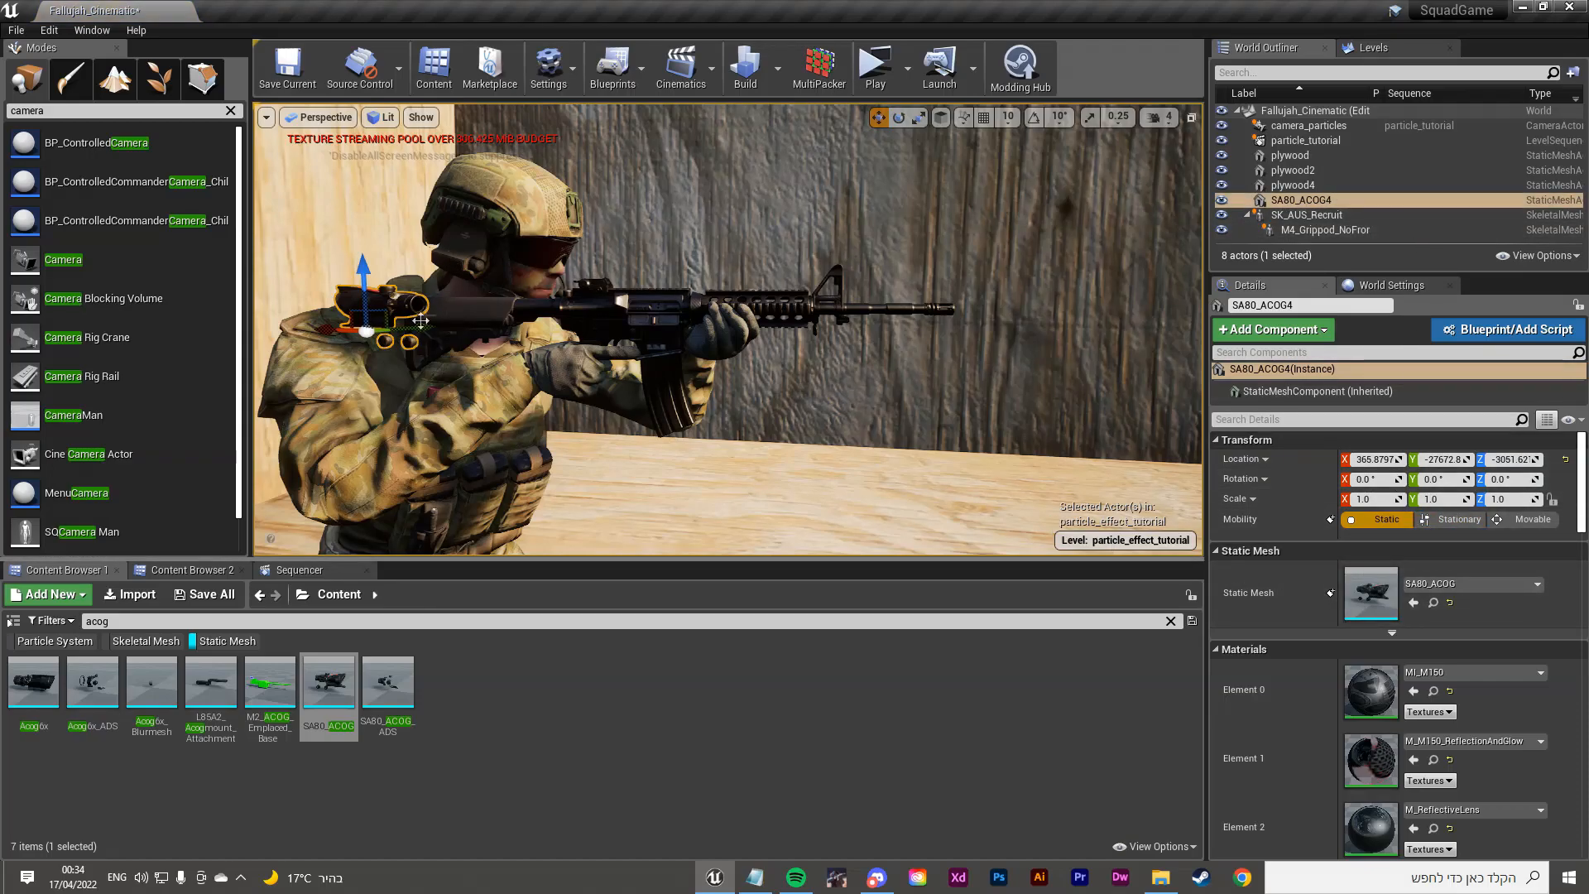
pyautogui.moveTo(377, 331); pyautogui.dragTo(783, 357)
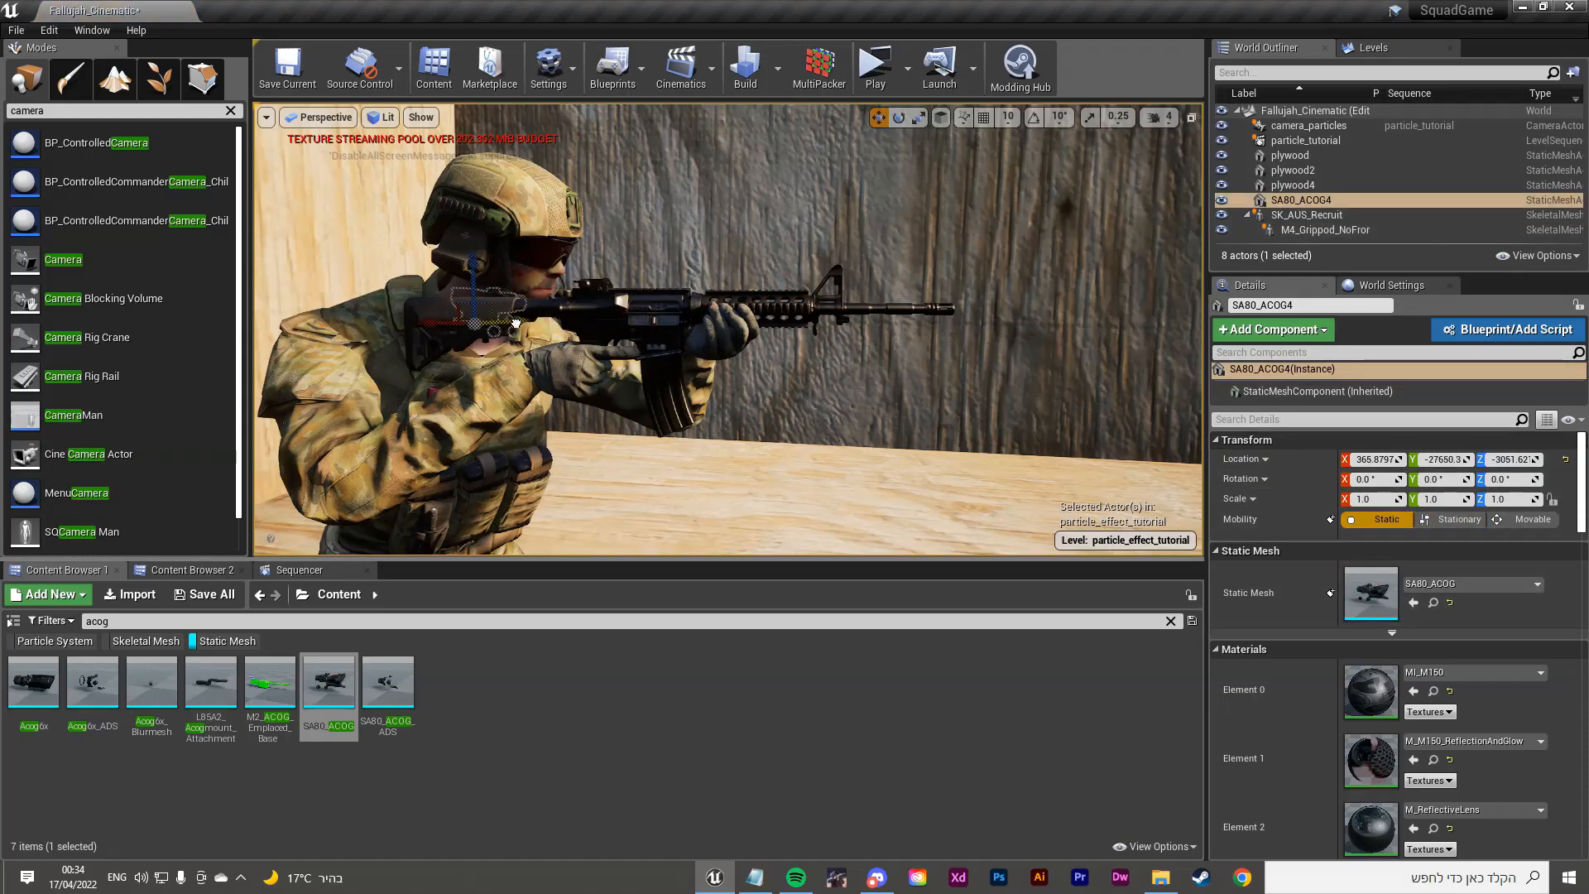
pyautogui.moveTo(515, 322); pyautogui.dragTo(374, 337)
pyautogui.moveTo(746, 381); pyautogui.dragTo(1050, 311)
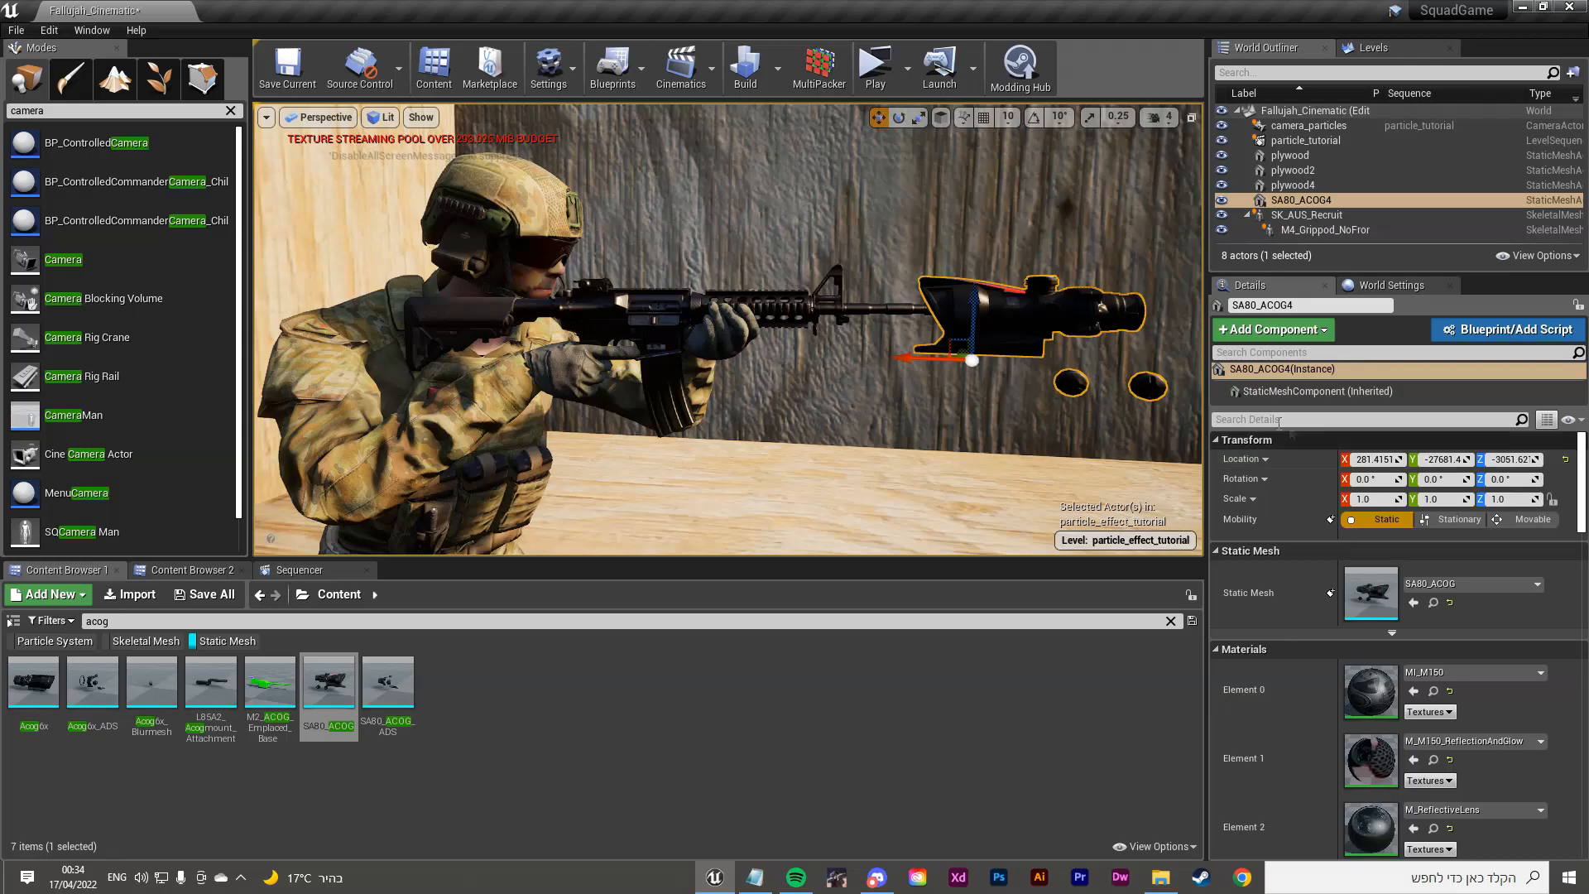
pyautogui.moveTo(970, 298); pyautogui.dragTo(897, 384)
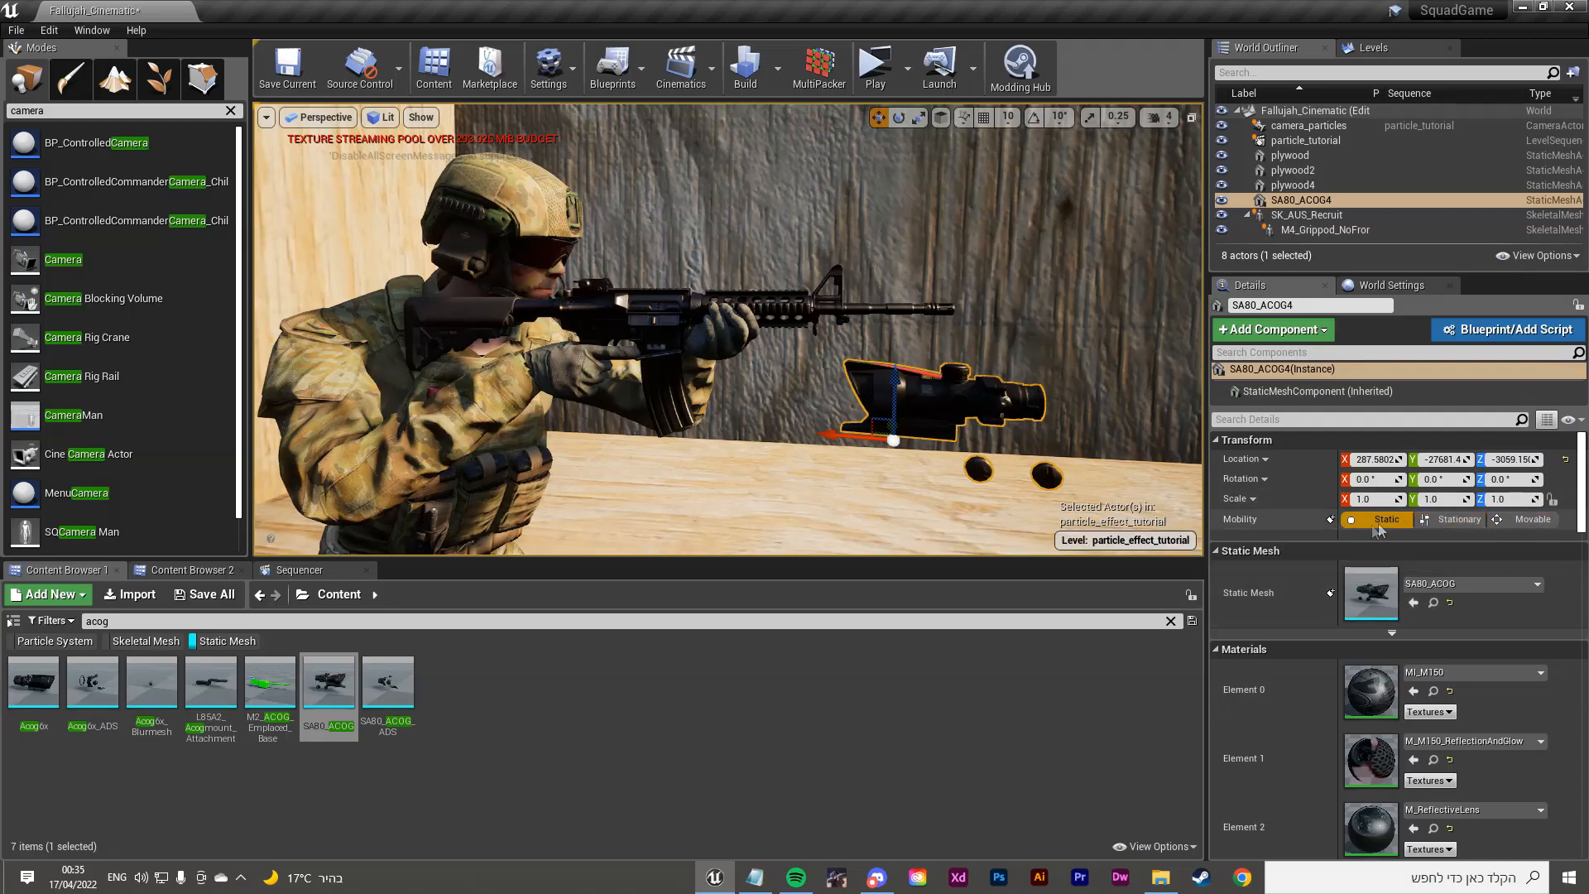
# Step: Make SA80_ACOG4 Movable, attach it to M4_Grippod_NoFrontSight's Eotech socket, and zero location and rotation
pyautogui.click(1528, 519)
pyautogui.moveTo(1295, 201); pyautogui.dragTo(1332, 230)
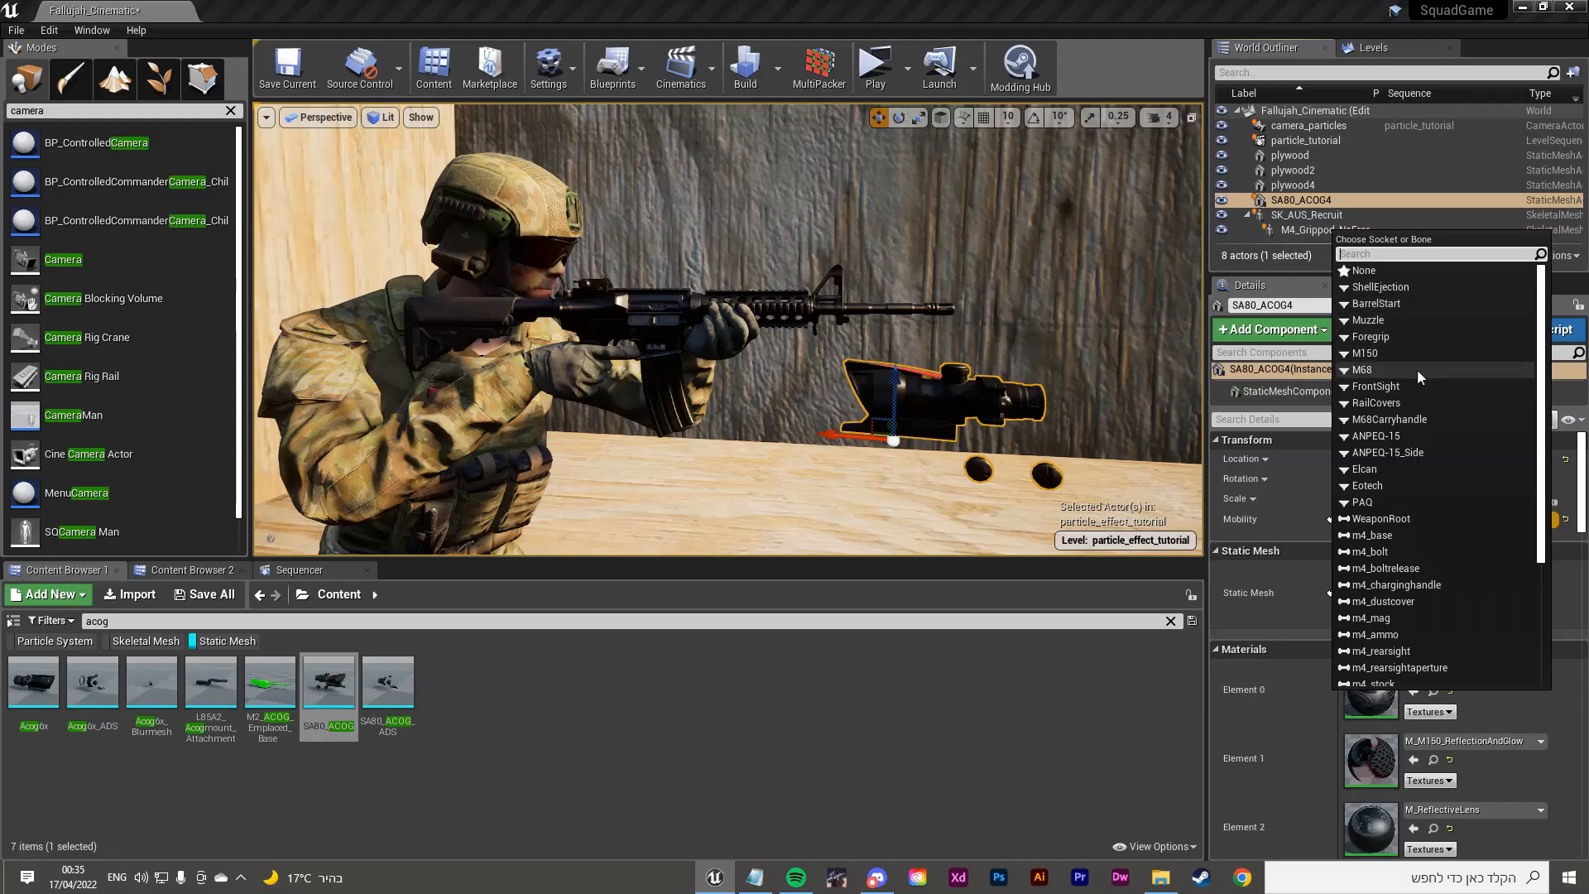
pyautogui.scroll(-2, 1412, 457)
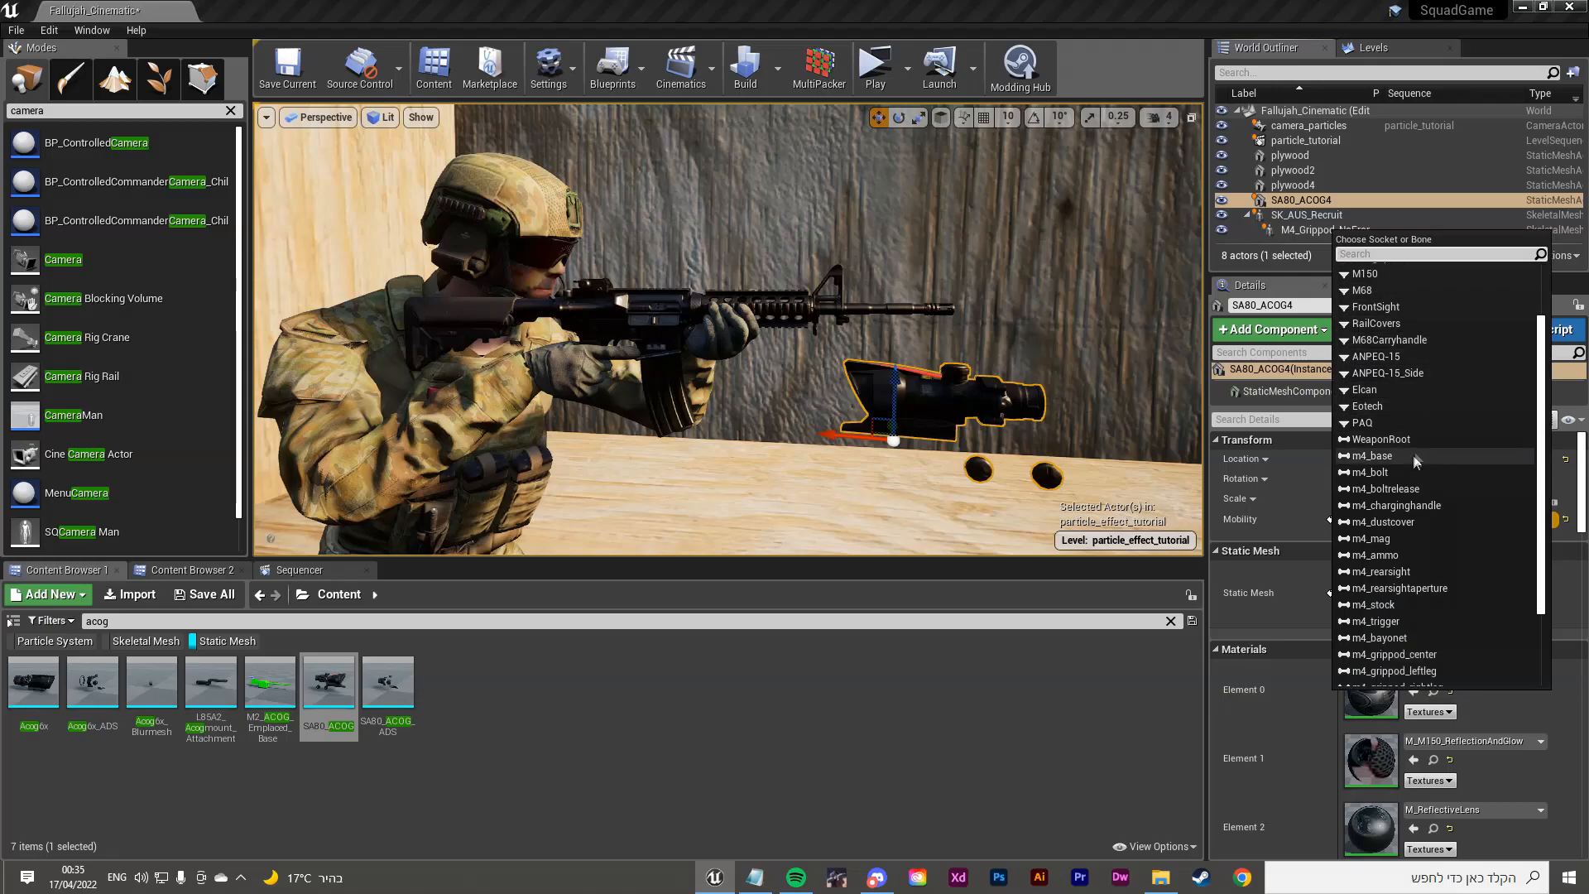
pyautogui.click(1428, 405)
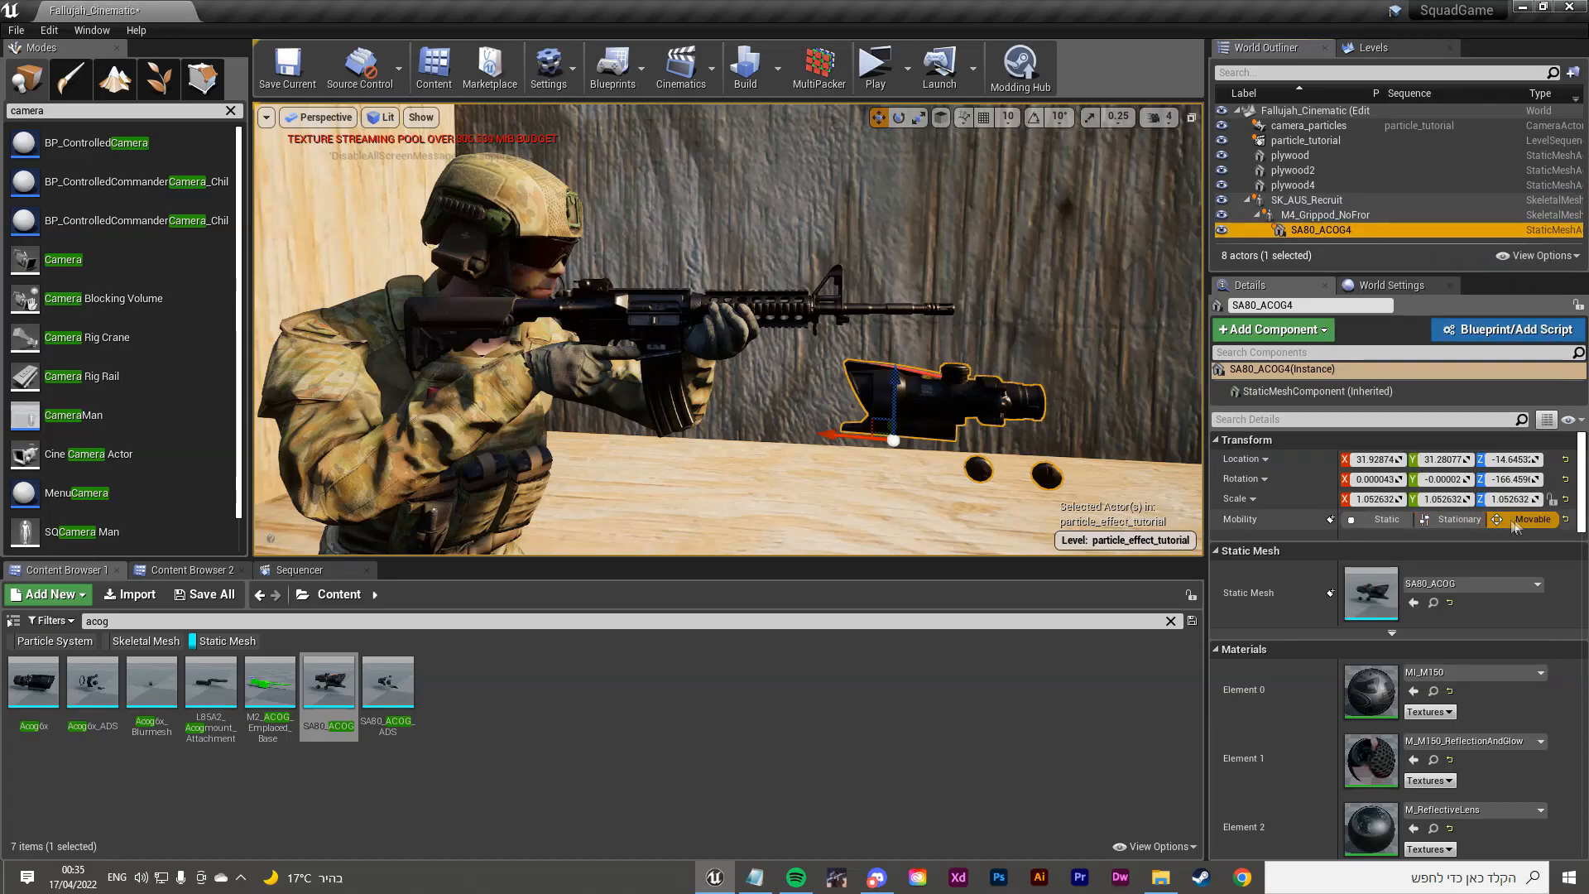
pyautogui.click(1566, 460)
pyautogui.click(1566, 480)
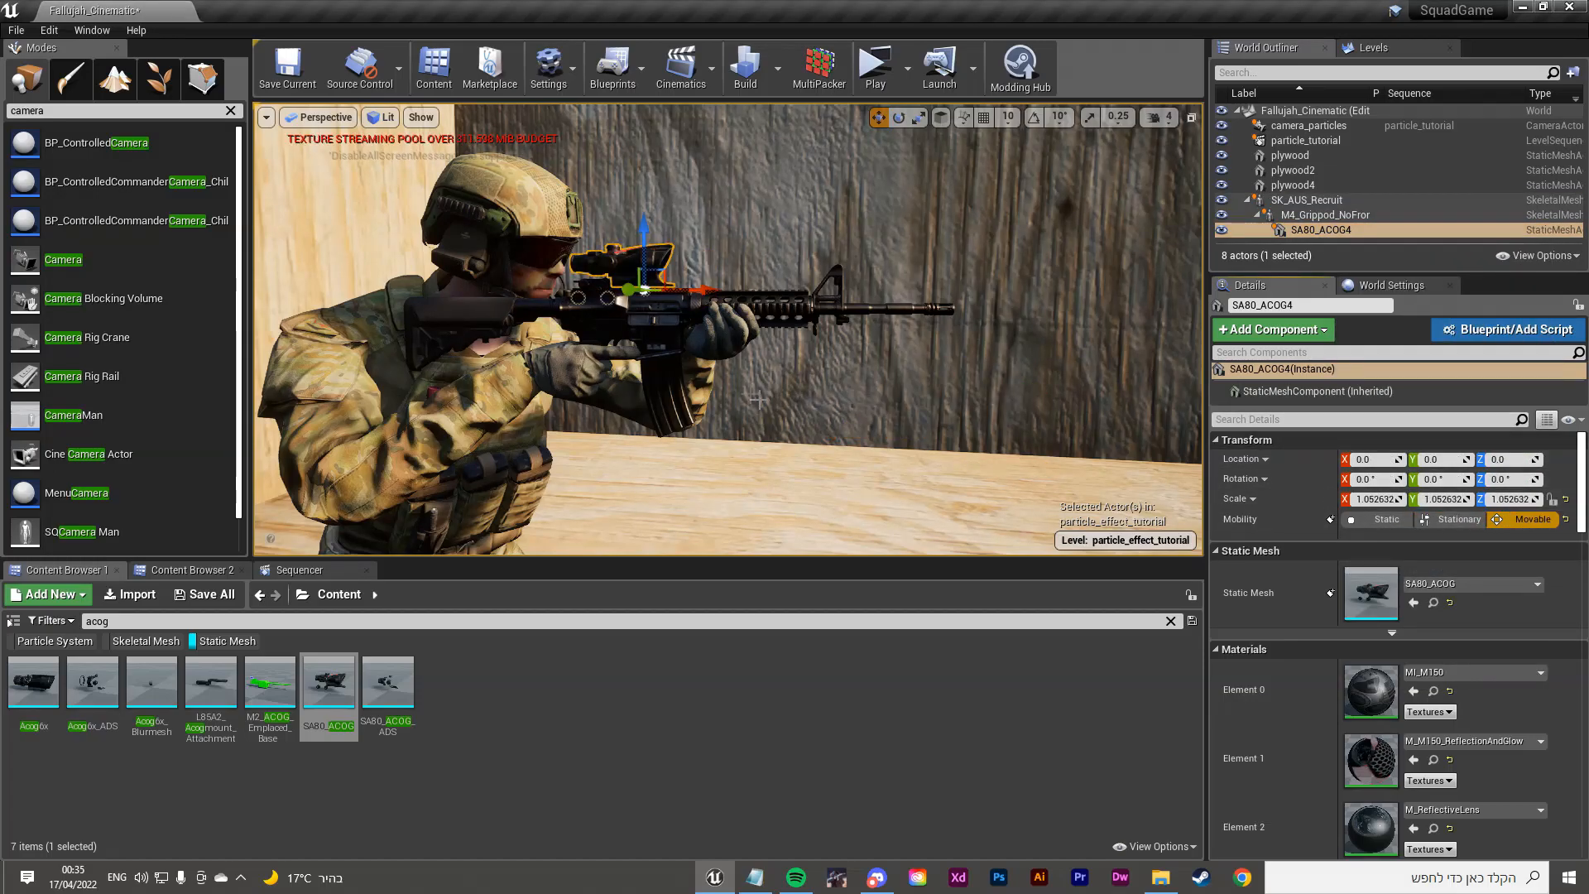
pyautogui.moveTo(979, 404); pyautogui.dragTo(984, 404, button='right')
# Step: Reset the scope's scale to 1.0 and view the plywood walls around the soldier
pyautogui.press('w')
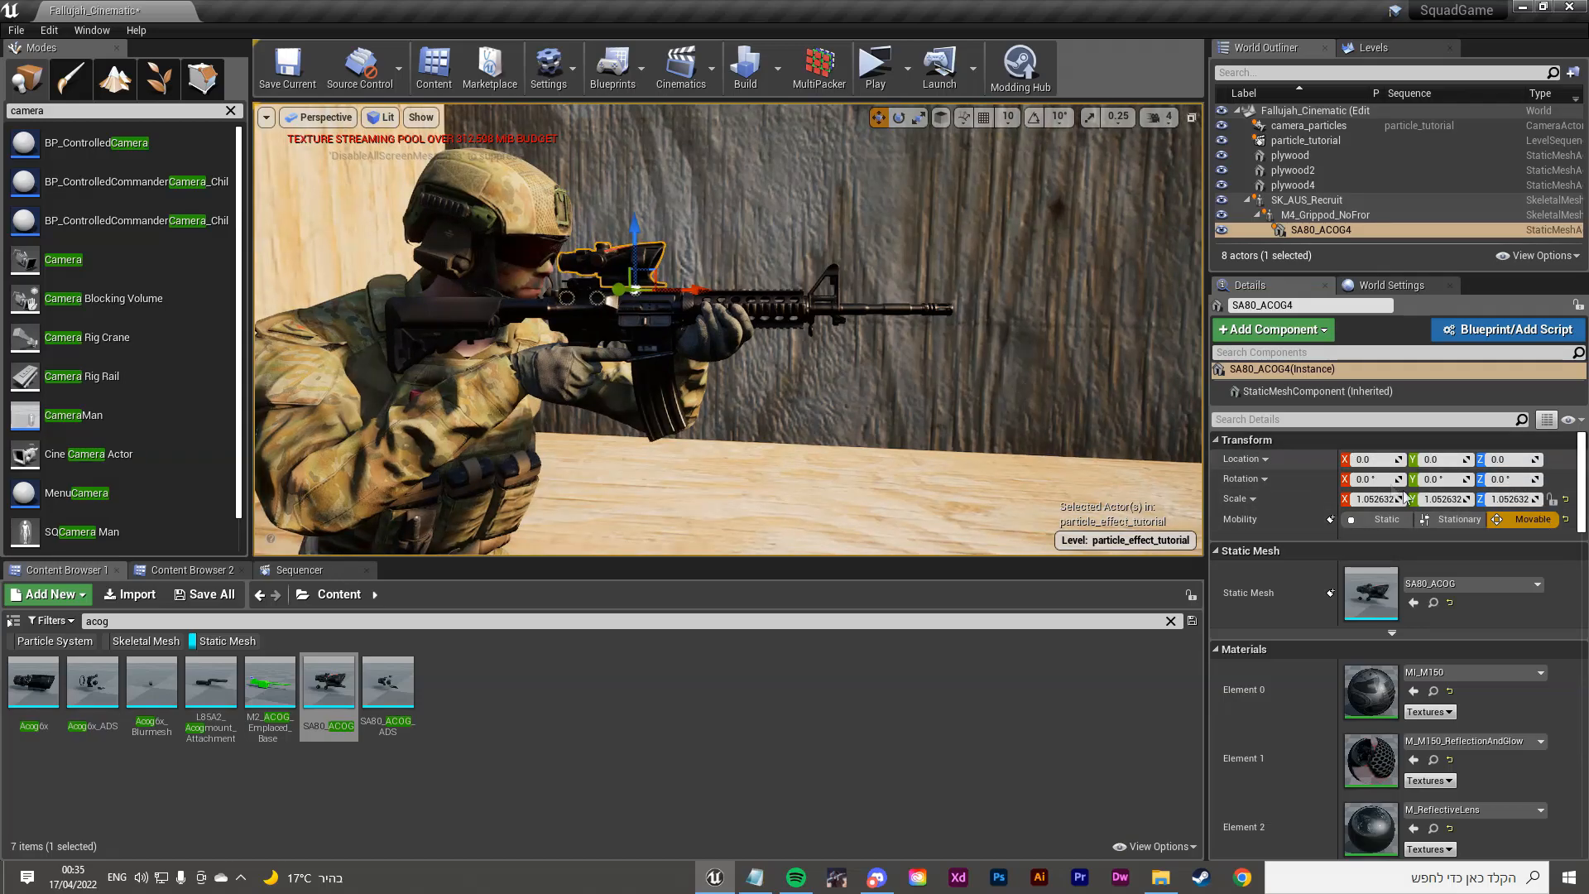
pyautogui.click(1565, 500)
pyautogui.click(976, 389)
pyautogui.moveTo(977, 389); pyautogui.dragTo(844, 335, button='right')
pyautogui.press('w')
pyautogui.press('d')
pyautogui.press('s')
pyautogui.press('w')
pyautogui.press('s')
# Step: Select the soldier and slide him along the plywood floor
pyautogui.click(248, 622)
pyautogui.moveTo(1104, 420)
pyautogui.mouseDown(button='right')
pyautogui.moveTo(1009, 410)
pyautogui.moveTo(1117, 398)
pyautogui.moveTo(1138, 413)
pyautogui.moveTo(1118, 414)
pyautogui.mouseUp(button='right')
pyautogui.press('a')
pyautogui.press('s')
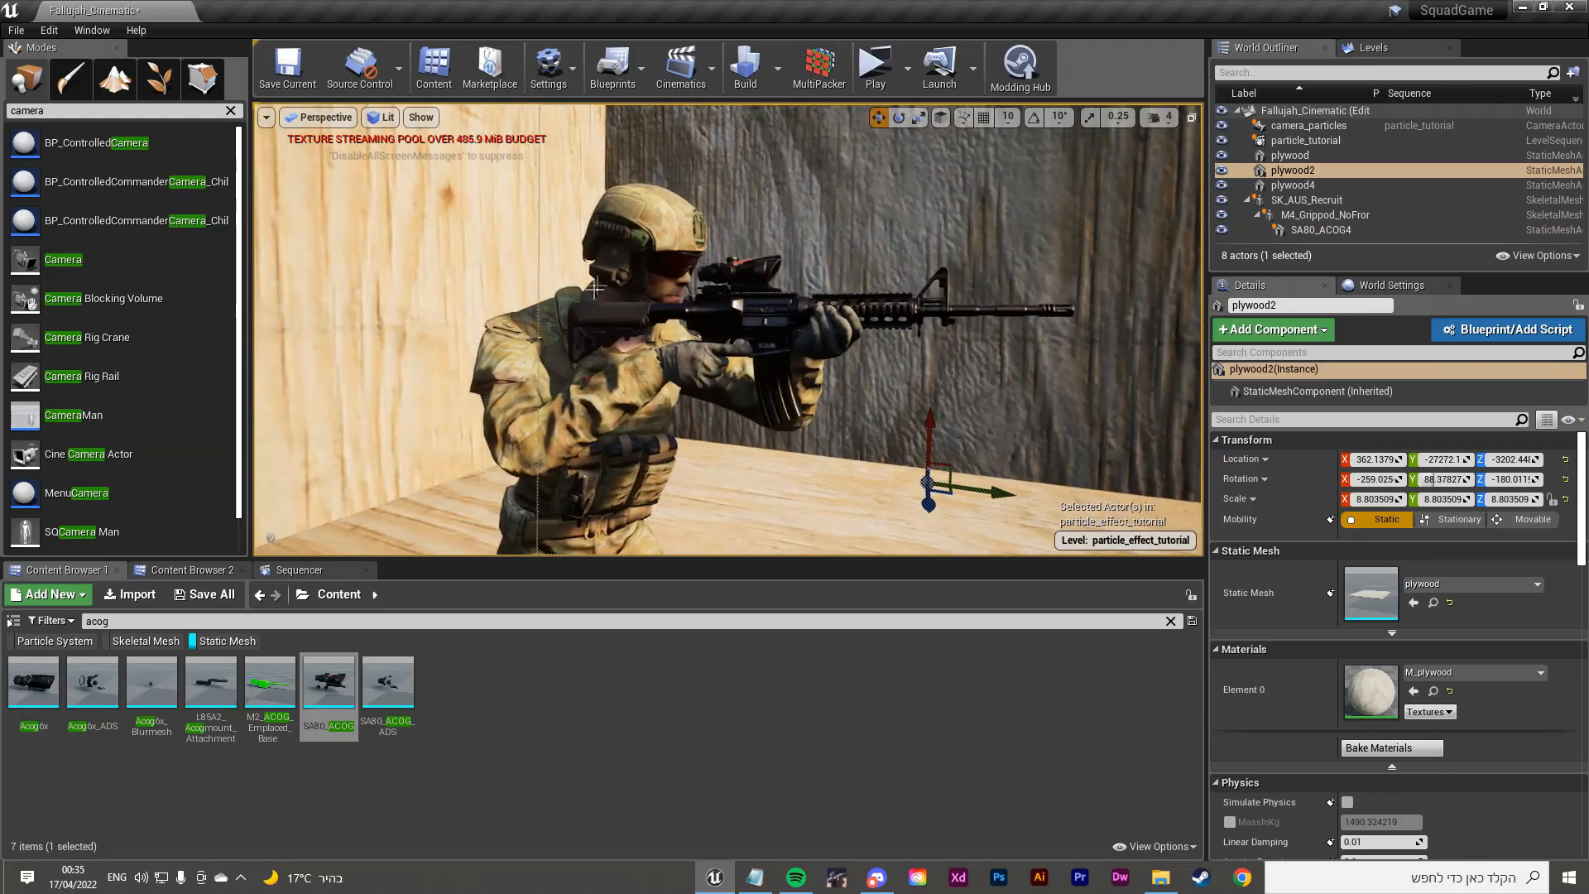
pyautogui.click(580, 356)
pyautogui.press('s')
pyautogui.moveTo(580, 356); pyautogui.dragTo(542, 418, button='right')
pyautogui.press('s')
pyautogui.moveTo(666, 493); pyautogui.dragTo(616, 530)
pyautogui.moveTo(616, 529); pyautogui.dragTo(642, 426, button='right')
# Step: Try moving the M4 rifle and scope, then undo so the rifle returns to his hands
pyautogui.press('w')
pyautogui.click(709, 287)
pyautogui.moveTo(708, 287); pyautogui.dragTo(792, 280)
pyautogui.click(729, 219)
pyautogui.moveTo(719, 238); pyautogui.dragTo(773, 233)
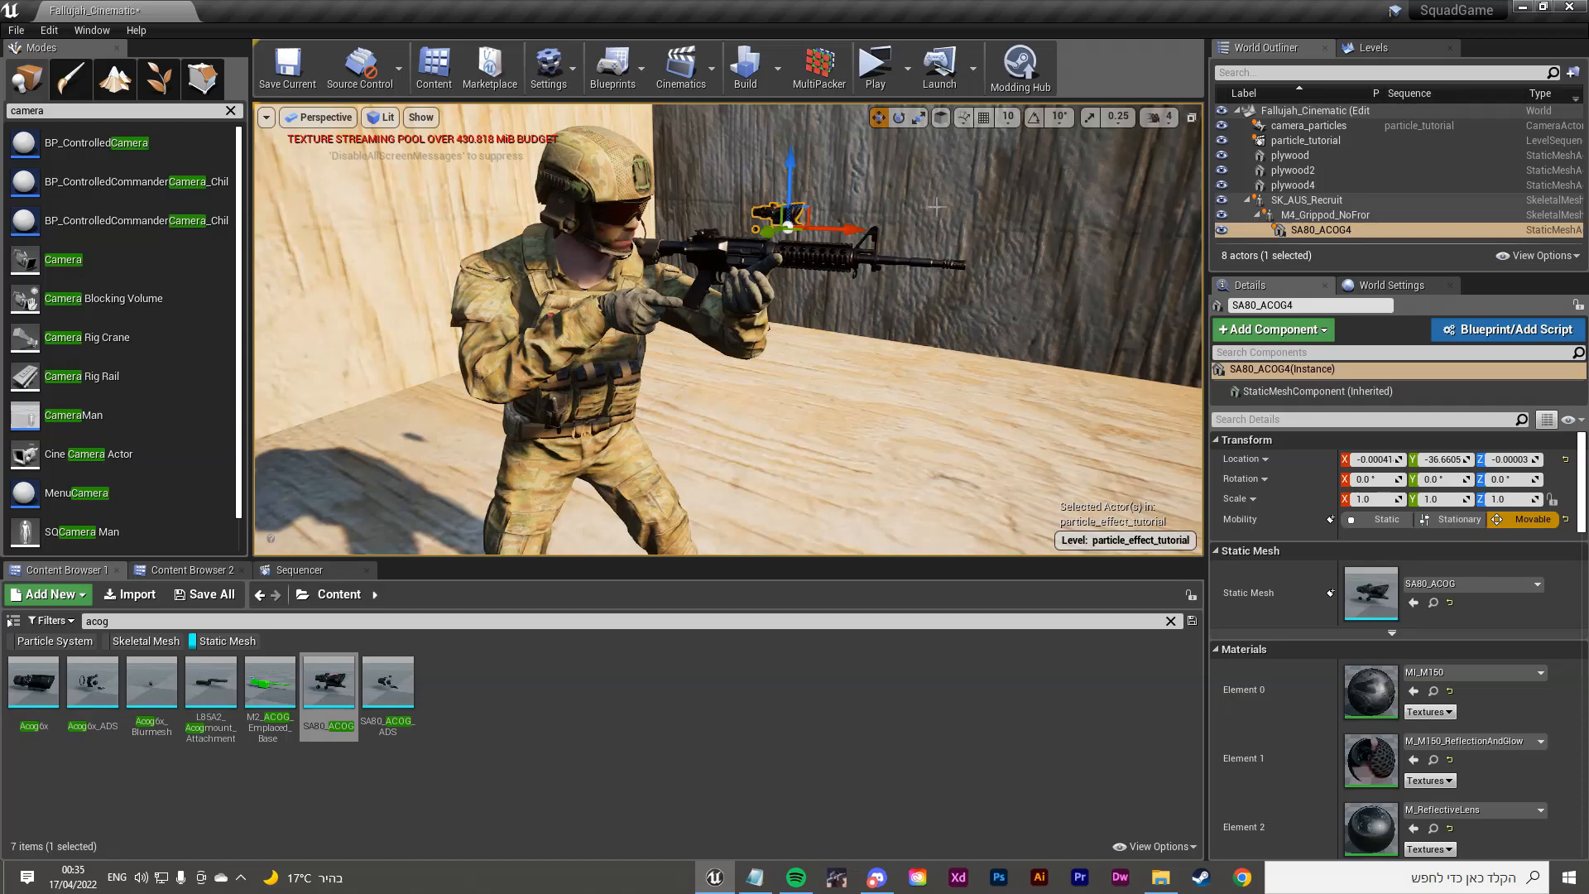
pyautogui.hotkey('ctrl', 'z')
pyautogui.hotkey('ctrl', 'z')
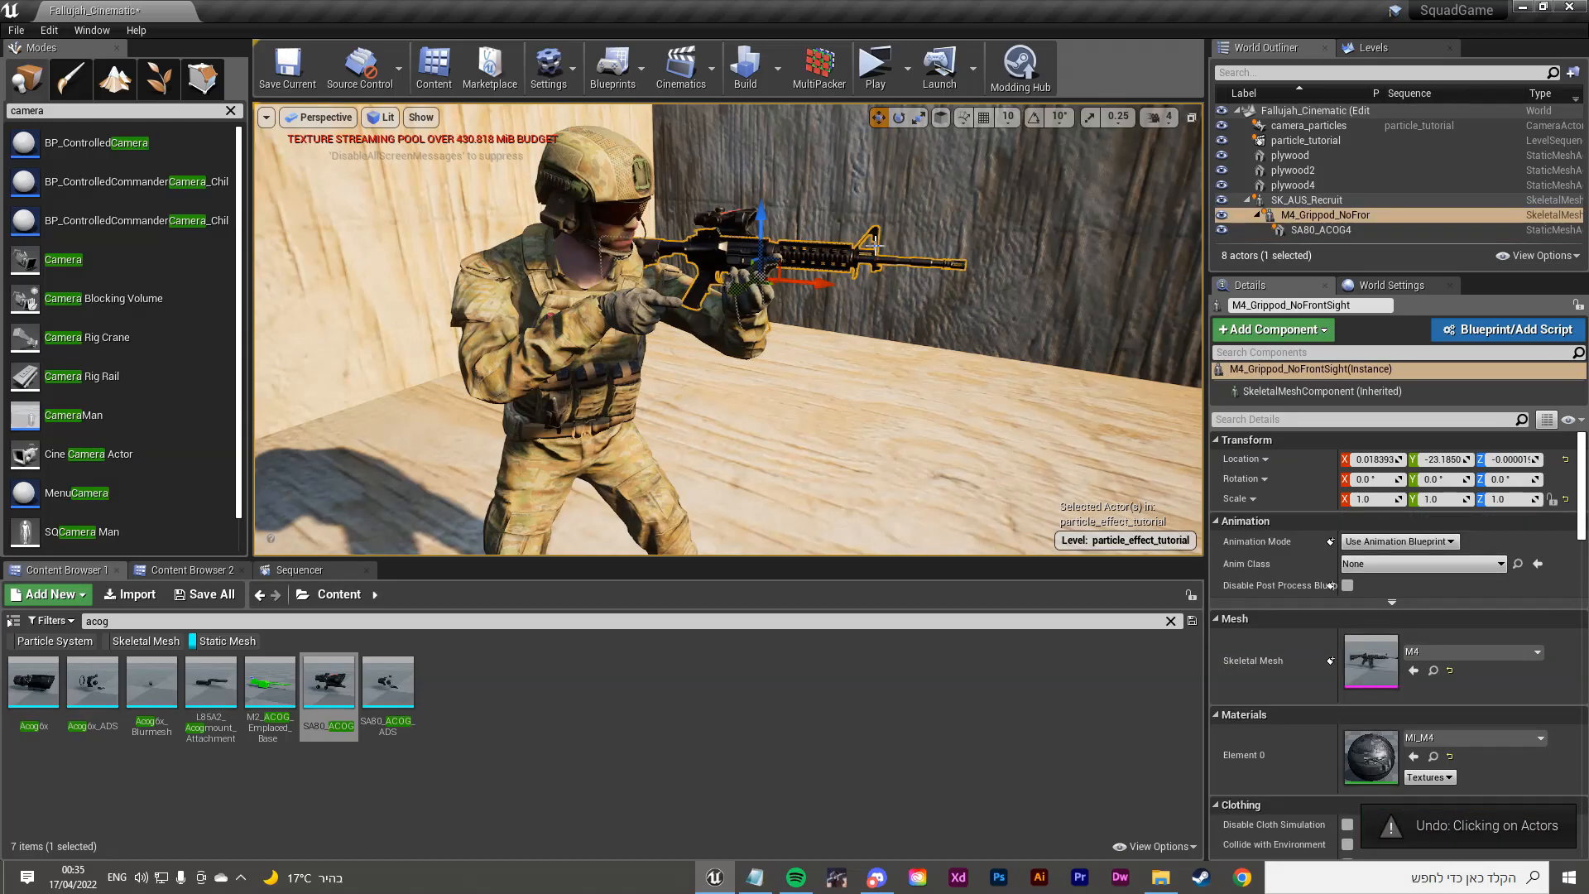
pyautogui.hotkey('ctrl', 'z')
pyautogui.moveTo(684, 310); pyautogui.dragTo(735, 296)
pyautogui.hotkey('ctrl', 'z')
# Step: Circle the camera around the soldier to check his aim, then reselect him
pyautogui.click(819, 346)
pyautogui.moveTo(819, 346); pyautogui.dragTo(587, 352, button='right')
pyautogui.press('w')
pyautogui.press('d')
pyautogui.press('s')
pyautogui.press('d')
pyautogui.press('w')
pyautogui.press('a')
pyautogui.press('s')
pyautogui.press('w')
pyautogui.press('d')
pyautogui.press('s')
pyautogui.moveTo(706, 411); pyautogui.dragTo(719, 412, button='right')
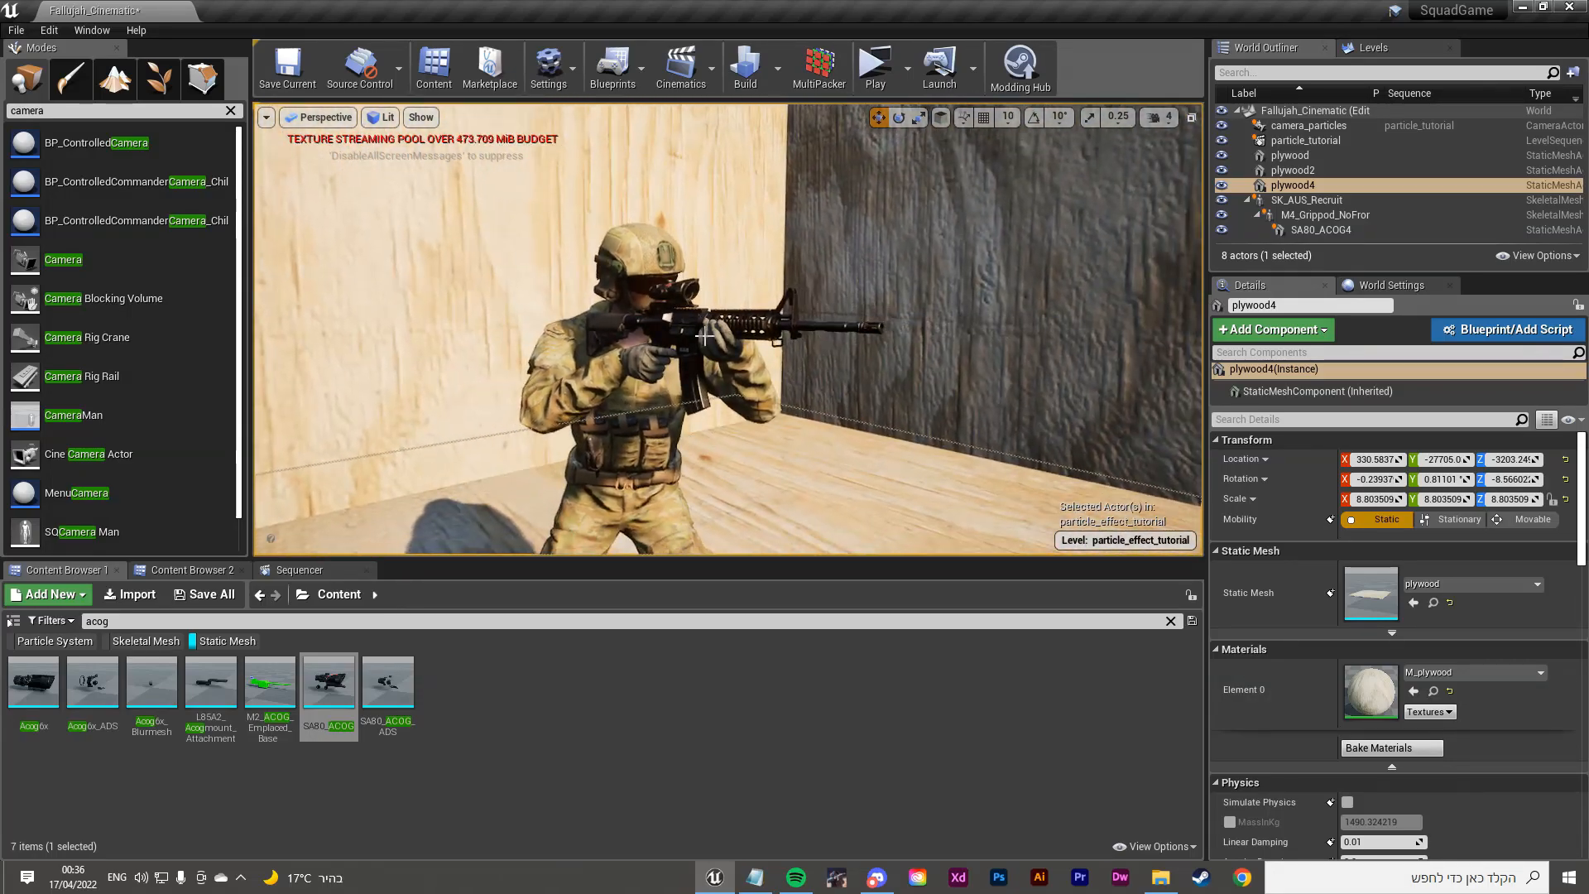
pyautogui.click(654, 316)
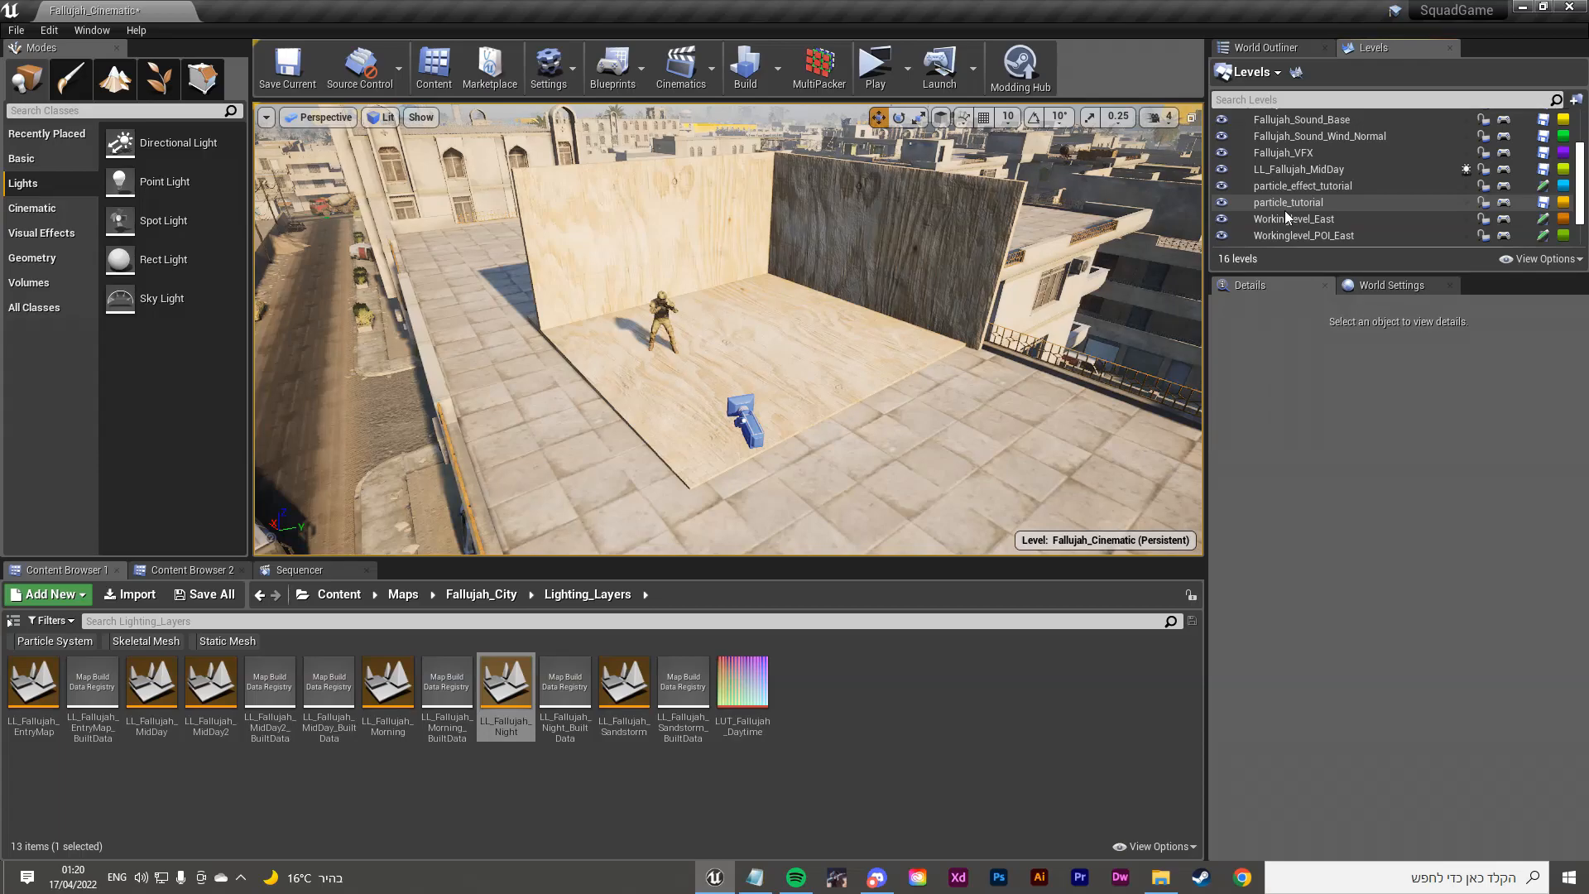
# Step: Browse Content > Maps > Fallujah_City > Lighting_Layers in the Content Browser
pyautogui.click(339, 594)
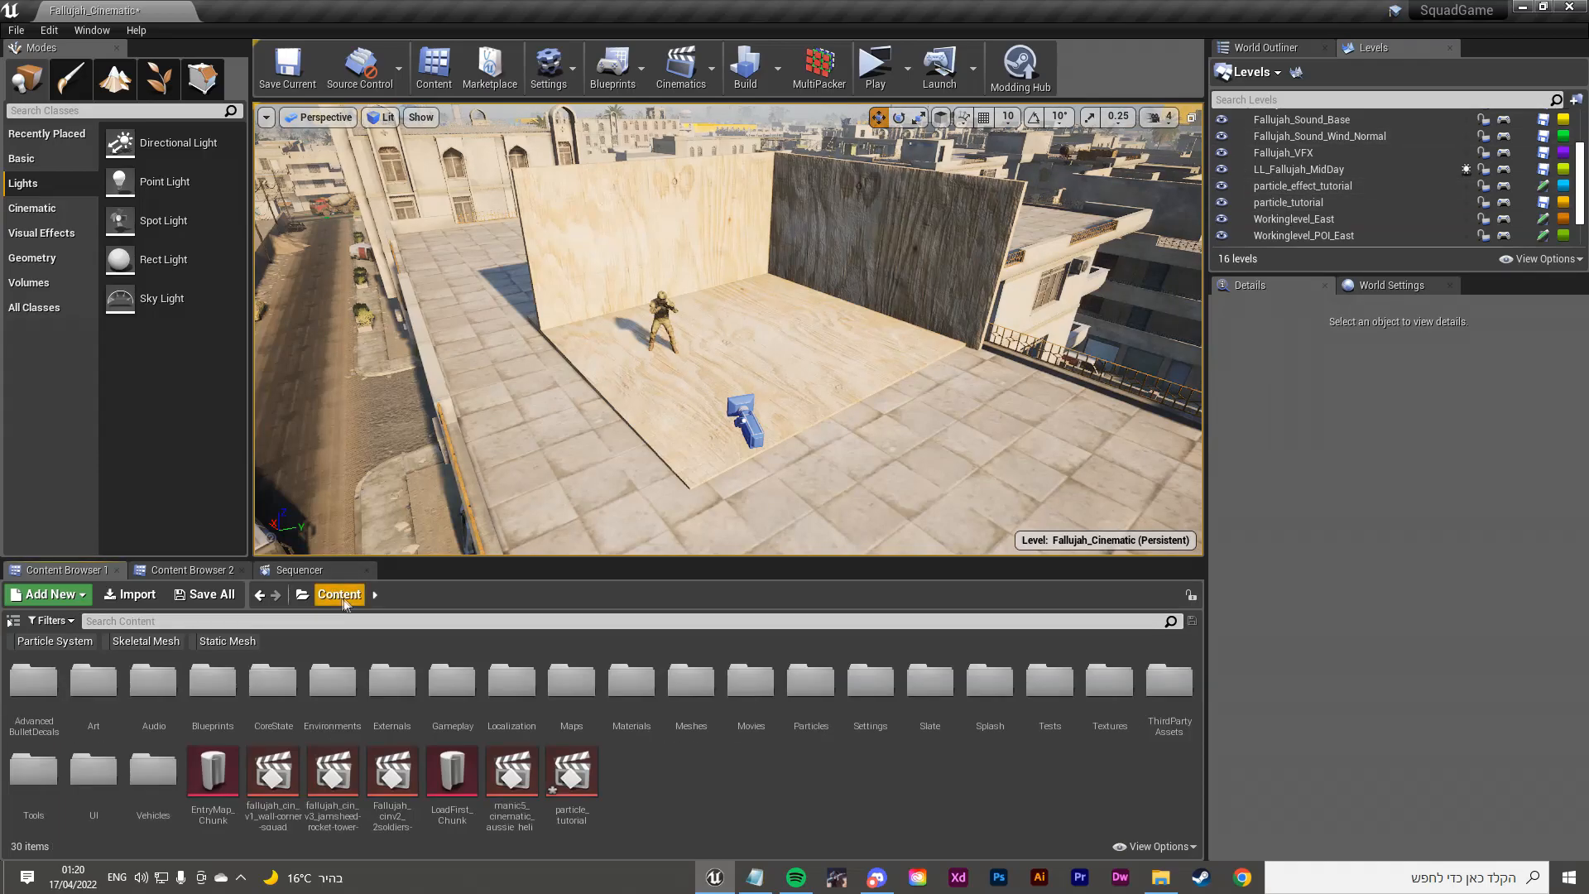
pyautogui.doubleClick(581, 693)
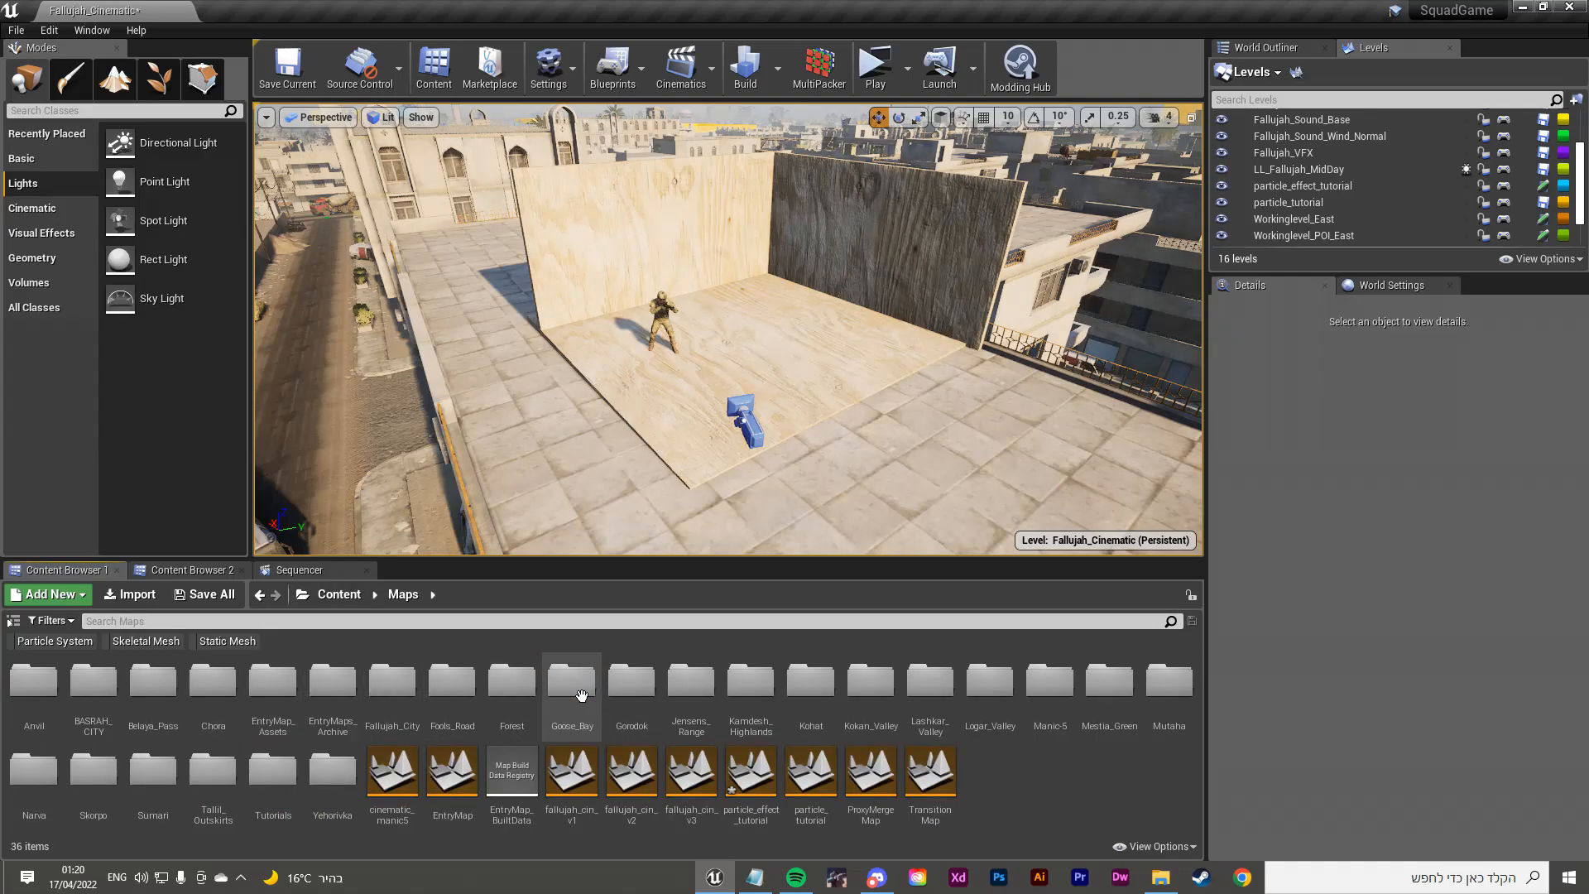
pyautogui.doubleClick(392, 687)
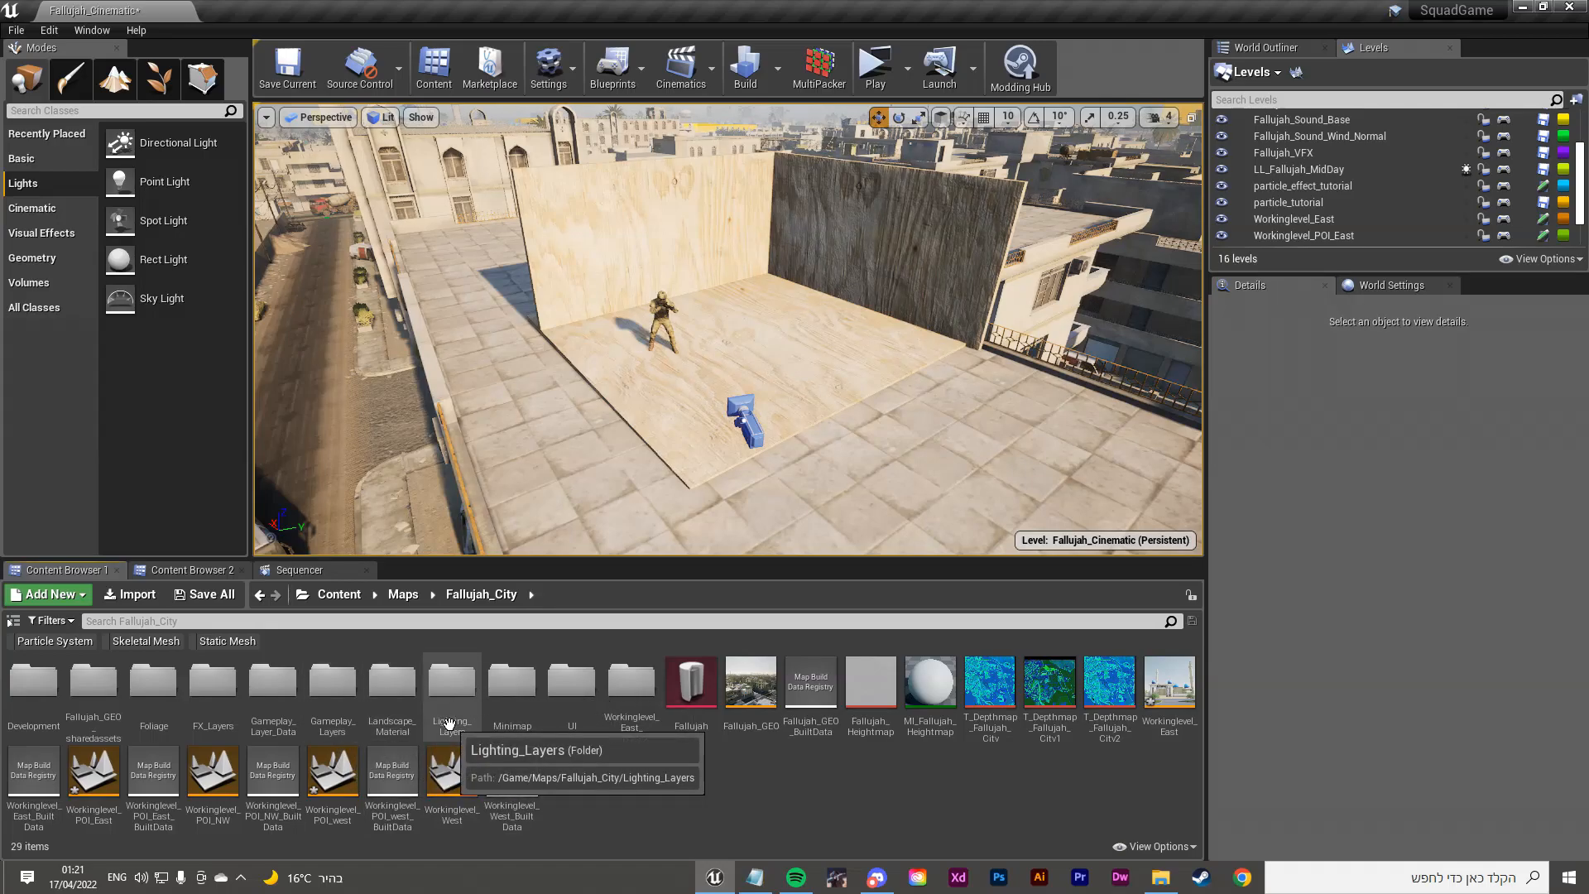
pyautogui.doubleClick(449, 714)
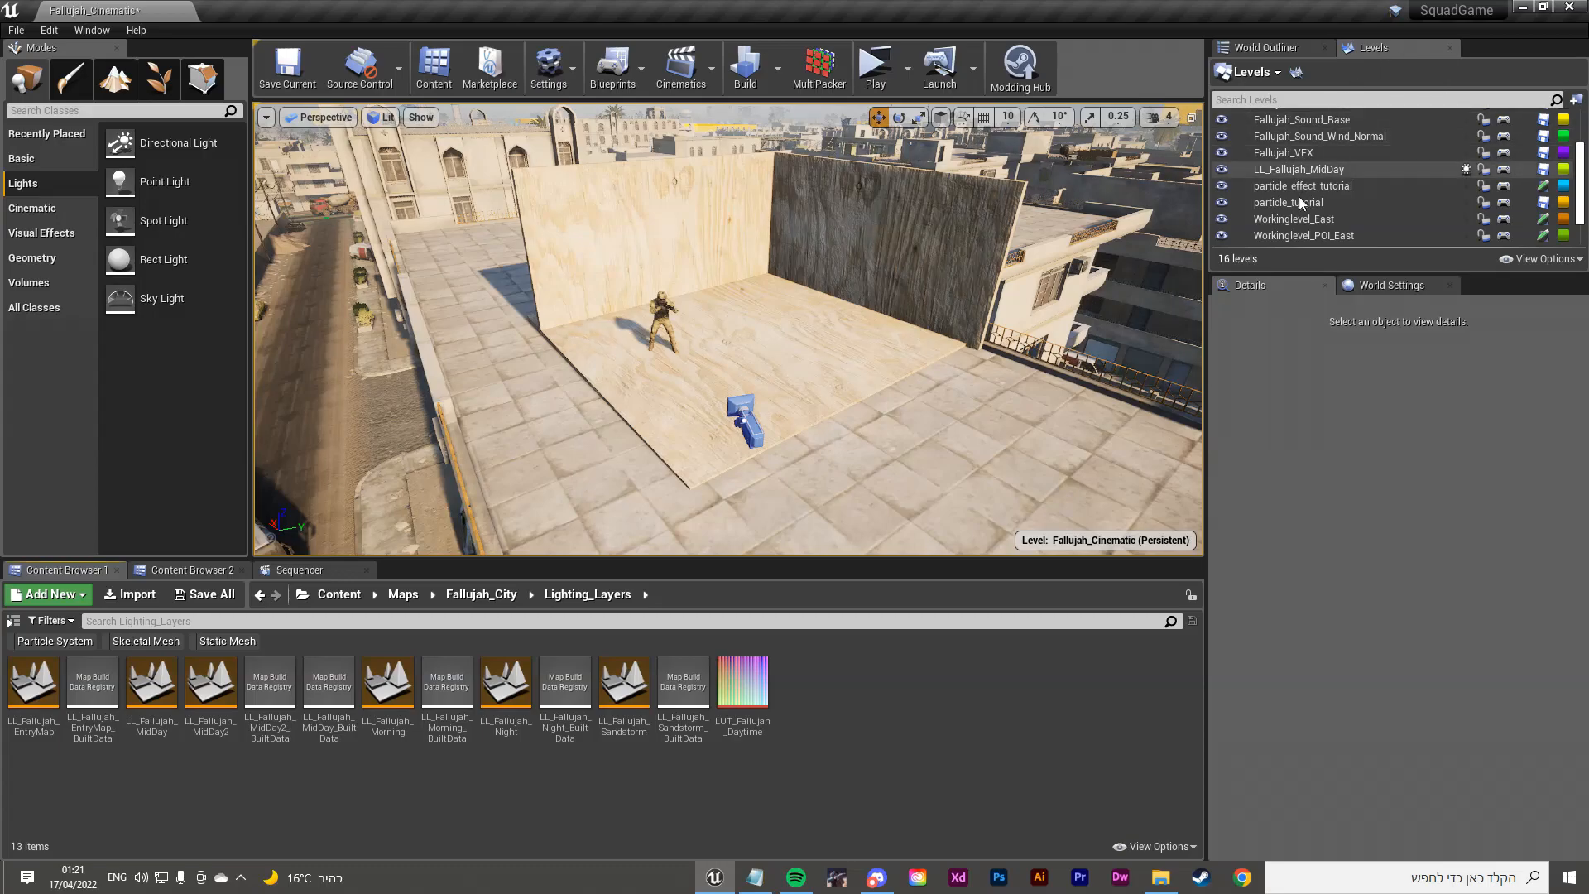
pyautogui.scroll(3, 1298, 195)
pyautogui.scroll(-5, 1309, 142)
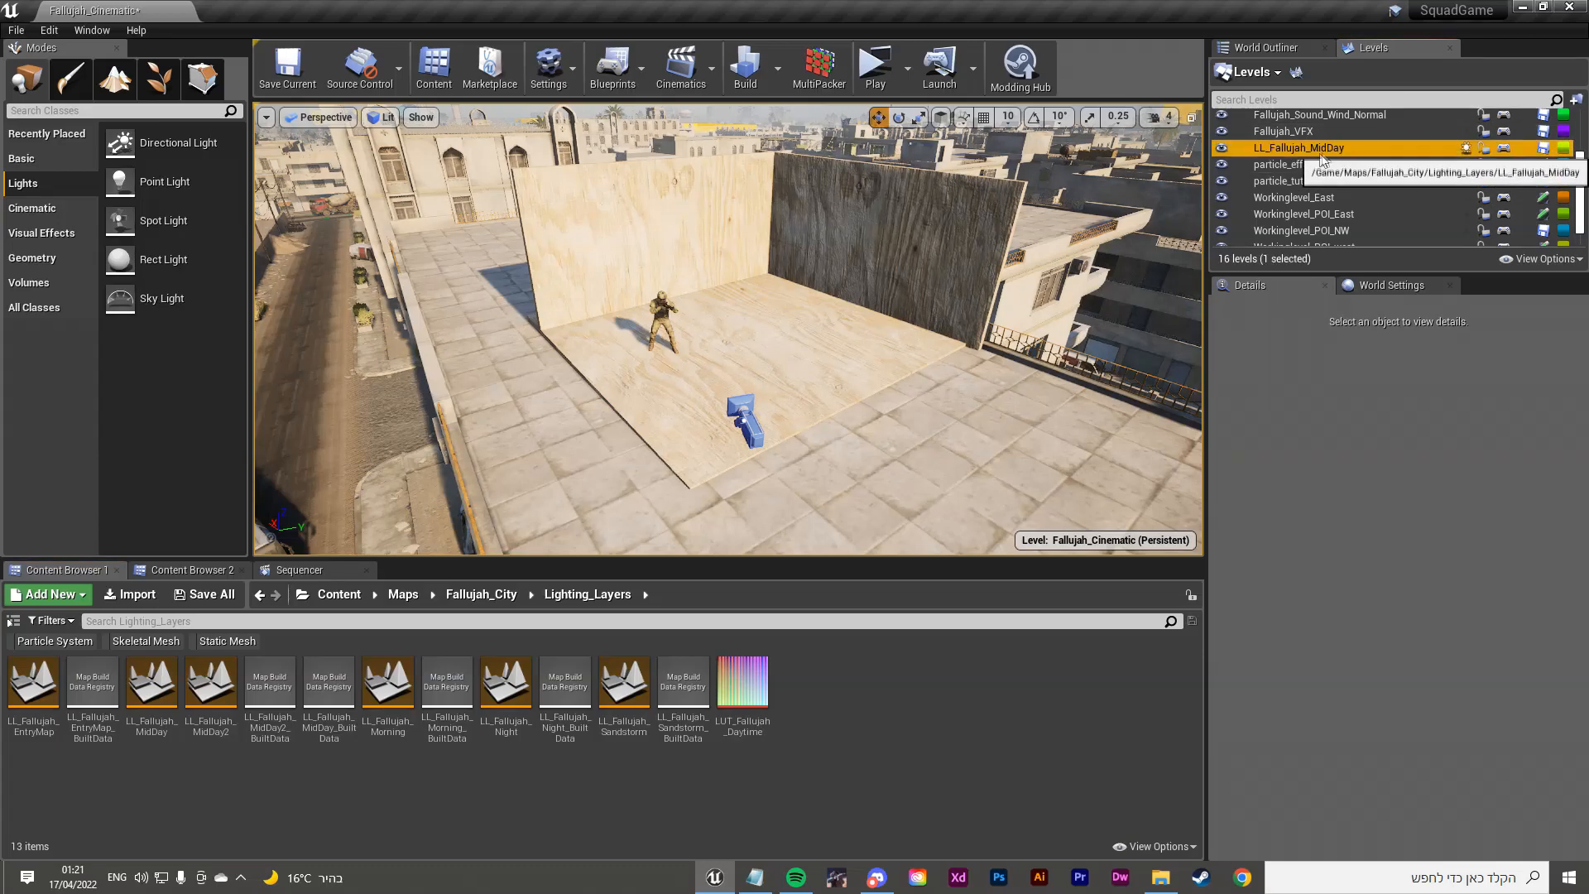
# Step: Hide LL_Fallujah_MidDay and add LL_Fallujah_Night to the Levels list as the new lighting
pyautogui.click(1338, 147)
pyautogui.moveTo(728, 331); pyautogui.dragTo(471, 356, button='right')
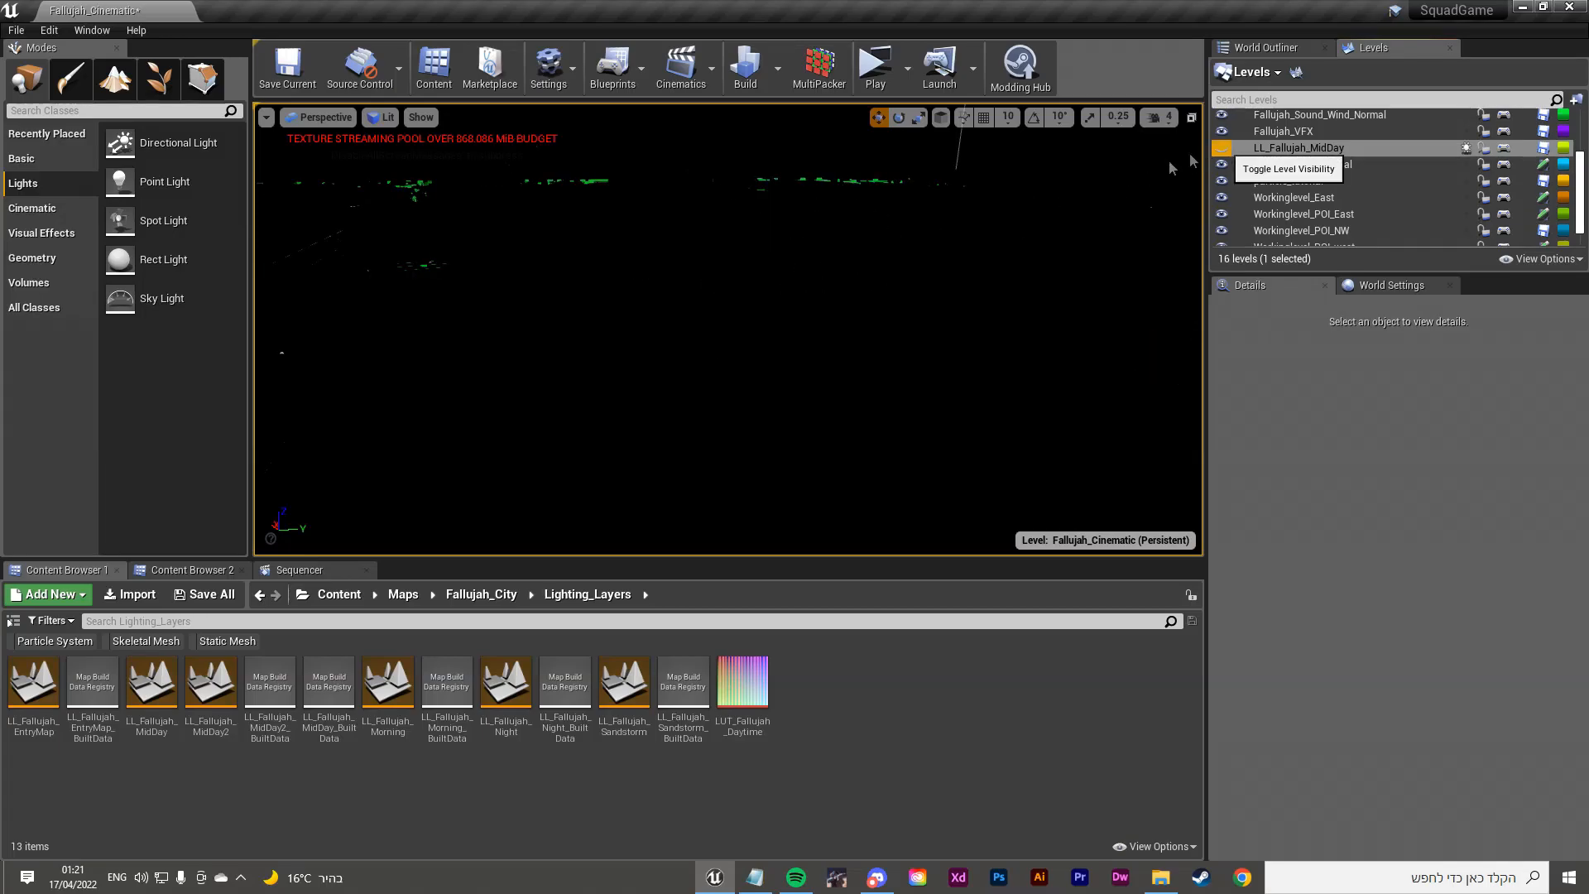
pyautogui.click(1224, 154)
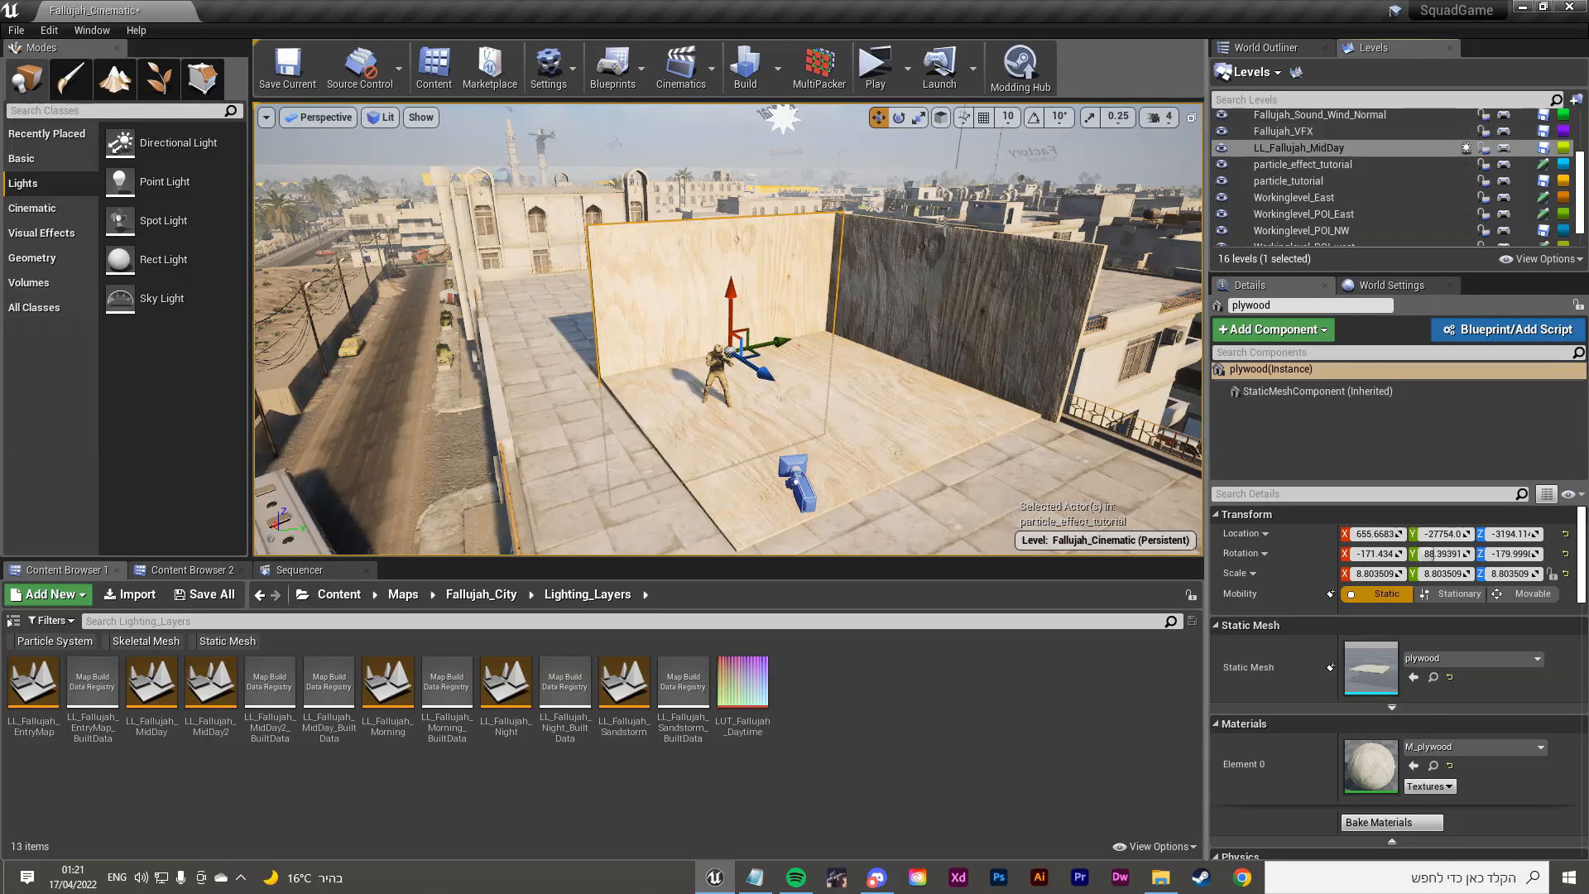
pyautogui.moveTo(1067, 224); pyautogui.dragTo(1100, 246, button='right')
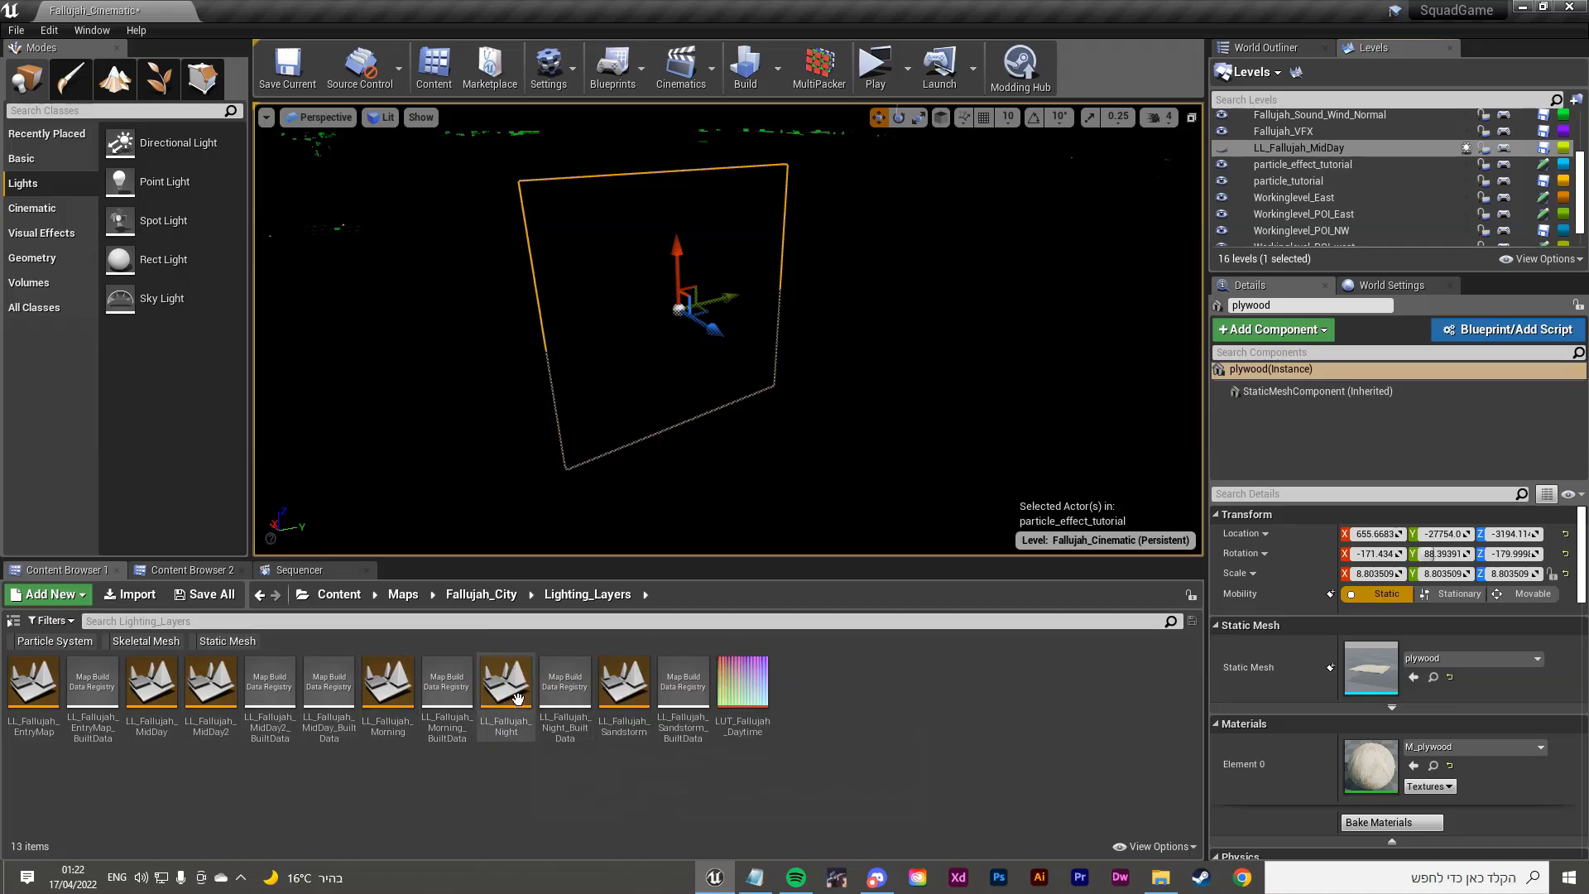
pyautogui.moveTo(518, 701); pyautogui.dragTo(1283, 172)
pyautogui.click(1285, 169)
# Step: Survey the night-lit plywood set and select BPA_Standard_Lighting in the sky to show its Details
pyautogui.moveTo(952, 298); pyautogui.dragTo(409, 192, button='right')
pyautogui.press('w')
pyautogui.press('s')
pyautogui.press('w')
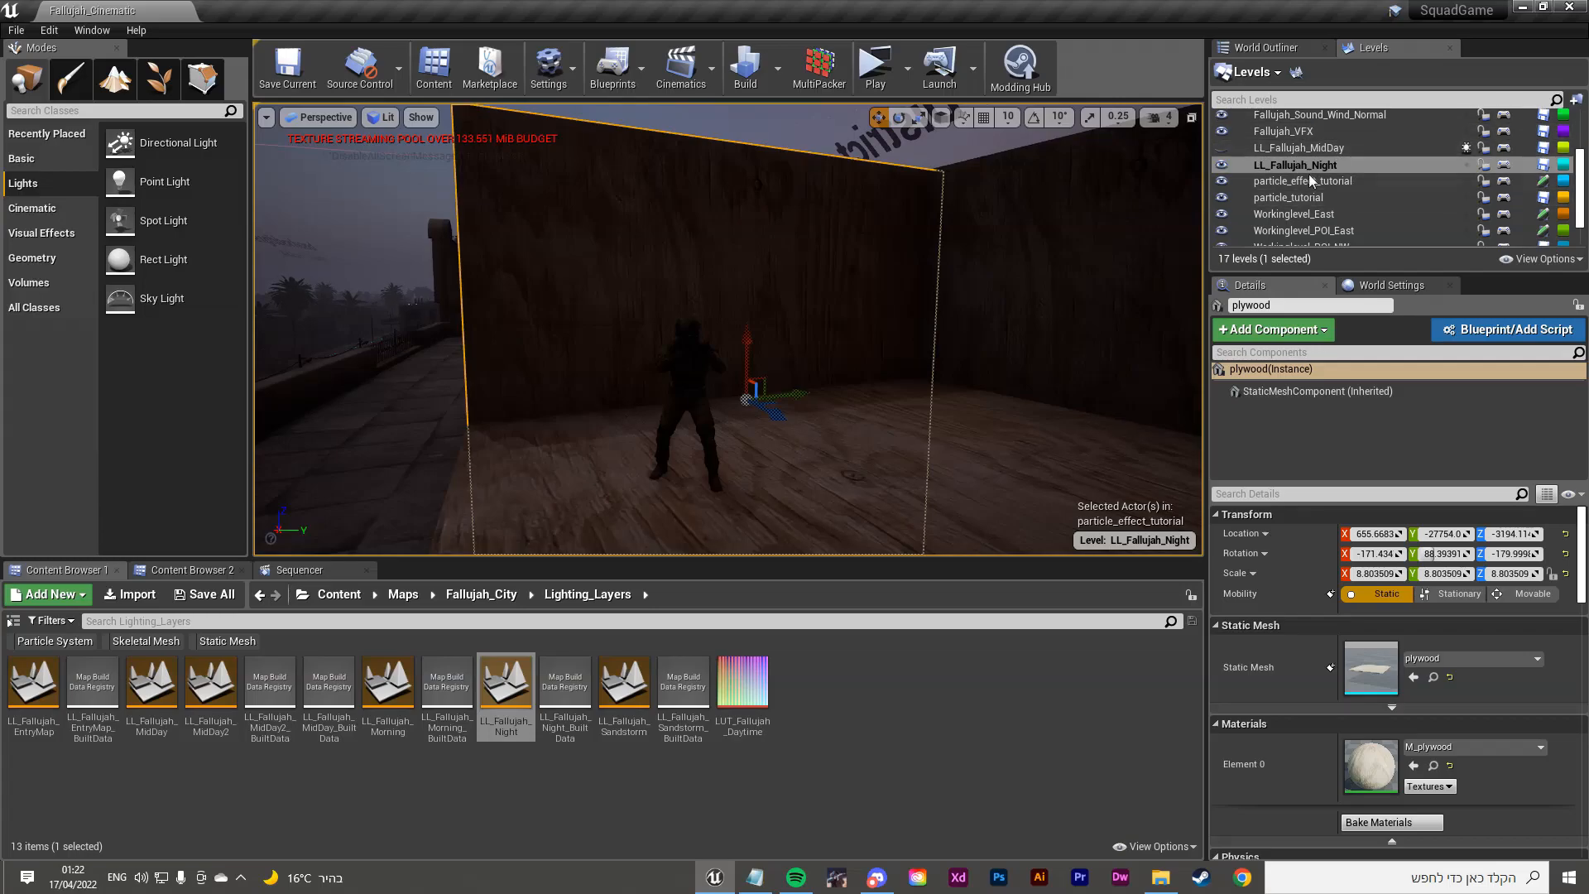
pyautogui.moveTo(773, 253); pyautogui.dragTo(792, 281, button='right')
pyautogui.press('s')
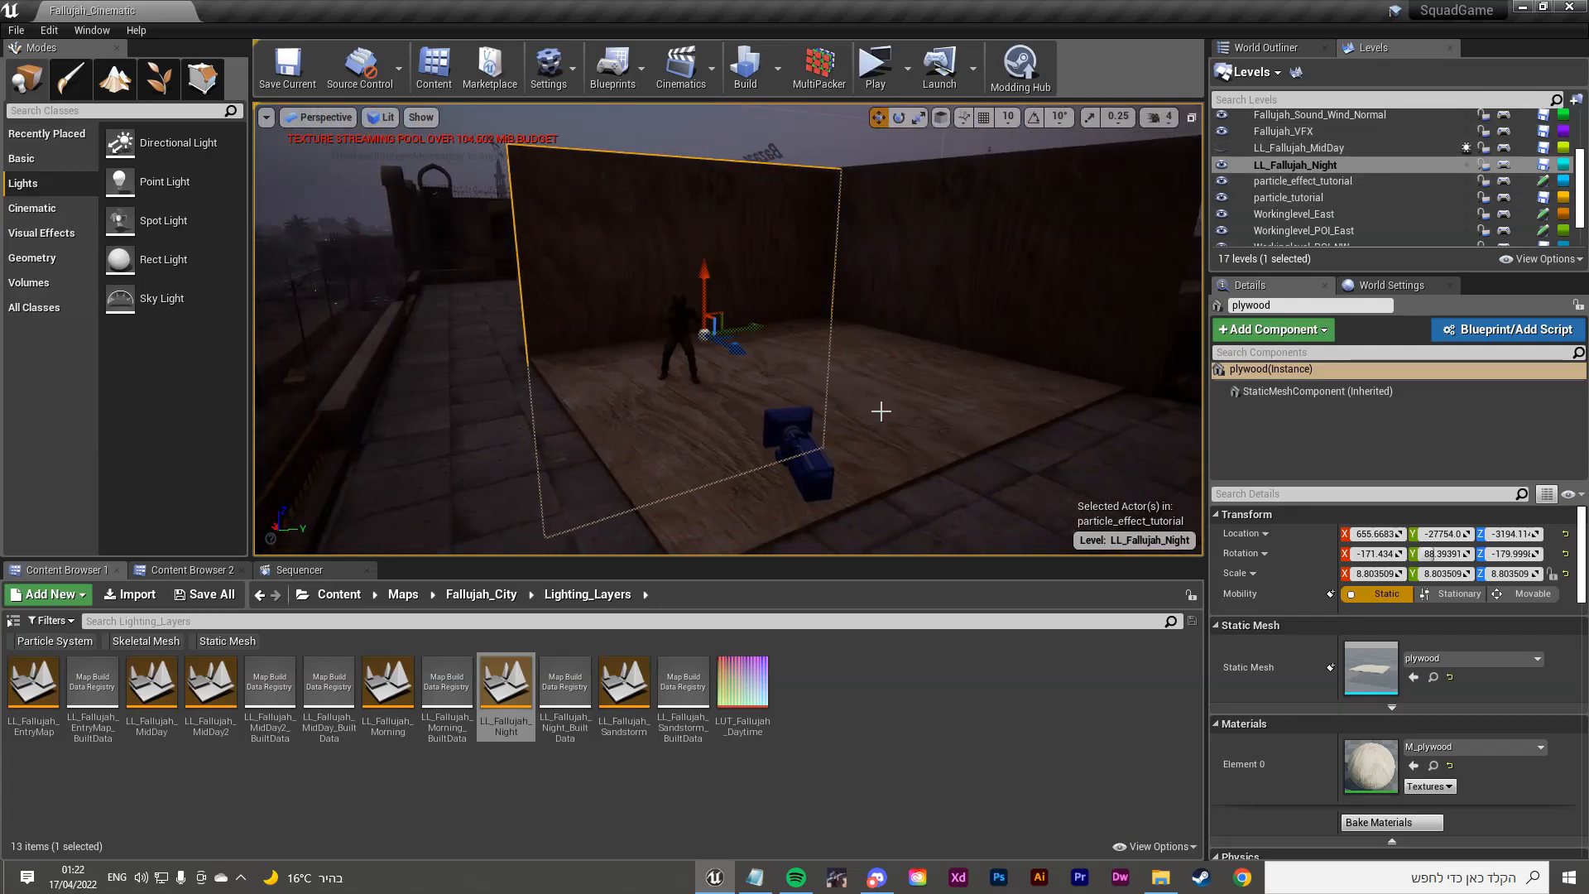
pyautogui.moveTo(898, 425); pyautogui.dragTo(895, 403, button='right')
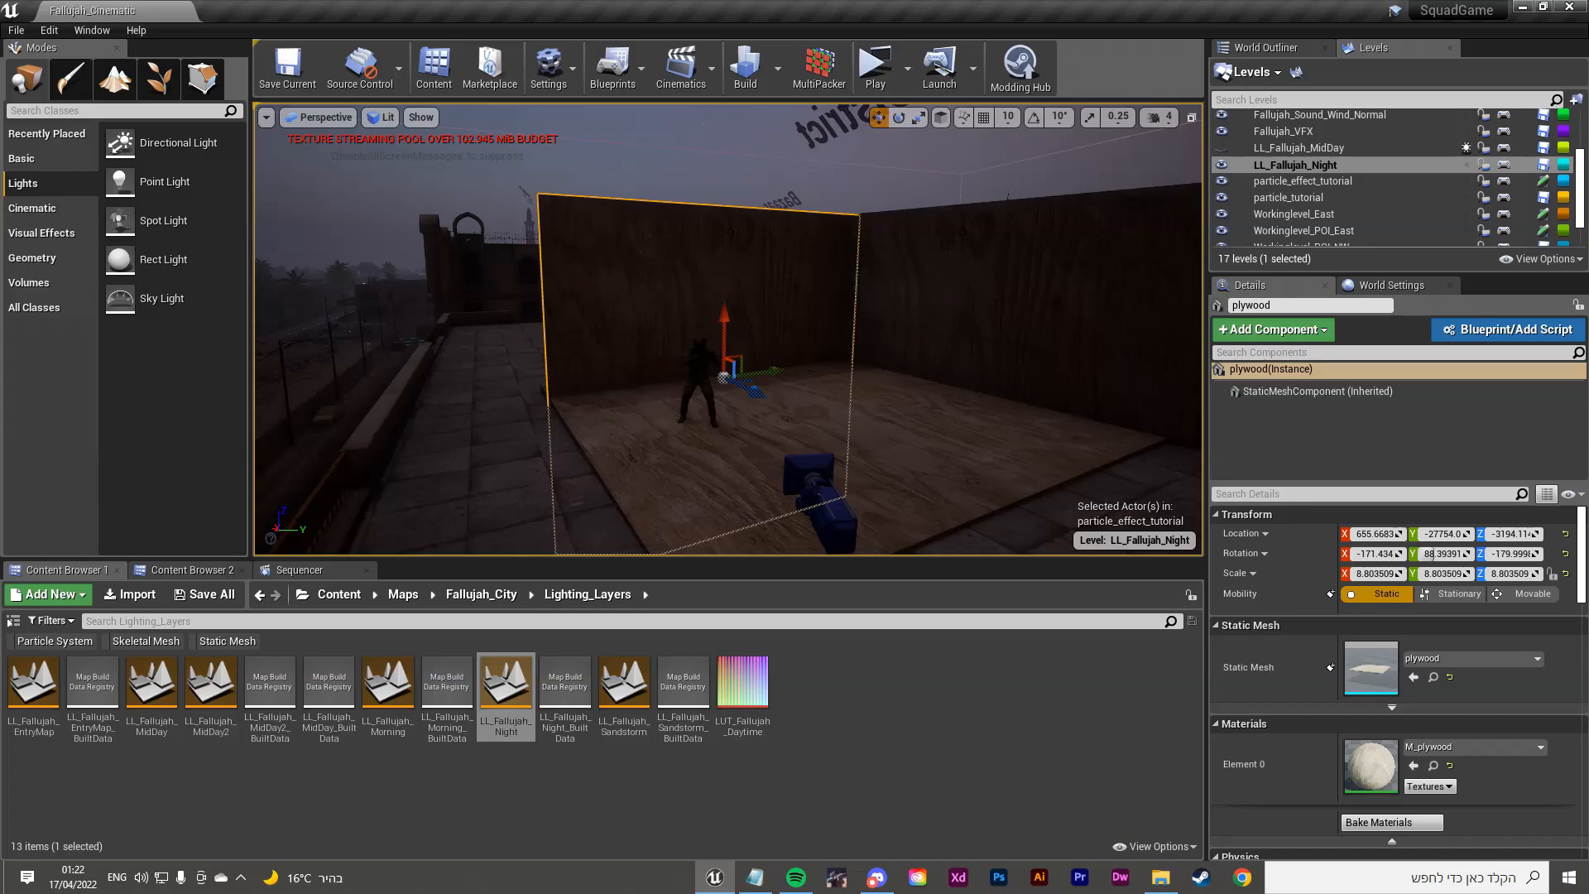
pyautogui.click(1023, 515)
pyautogui.moveTo(965, 484); pyautogui.dragTo(891, 463, button='right')
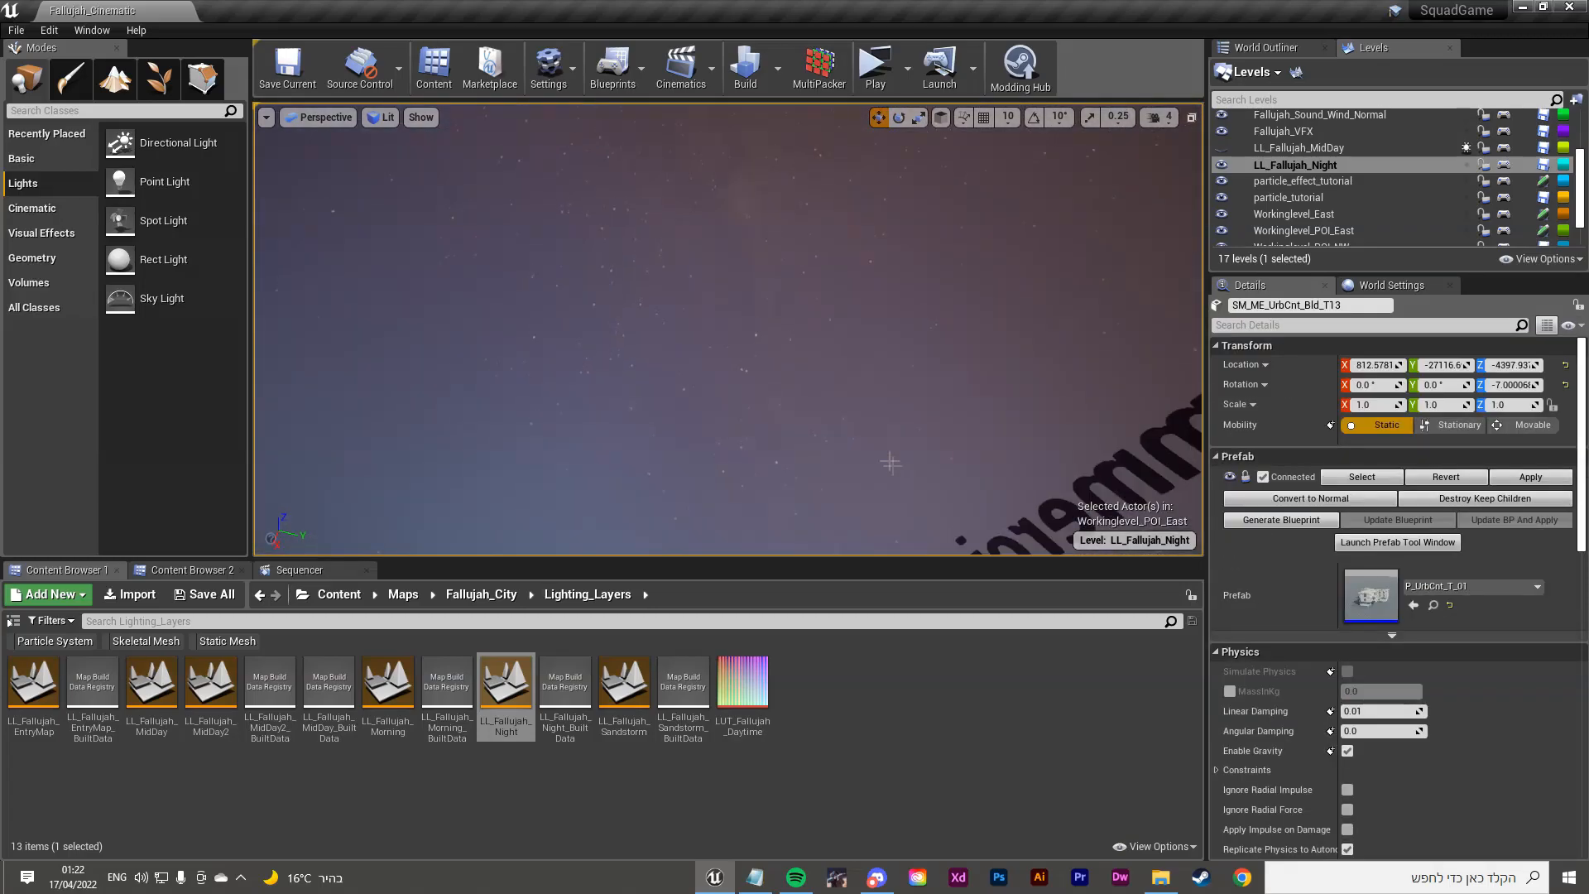
pyautogui.click(717, 238)
pyautogui.moveTo(834, 278); pyautogui.dragTo(834, 463, button='right')
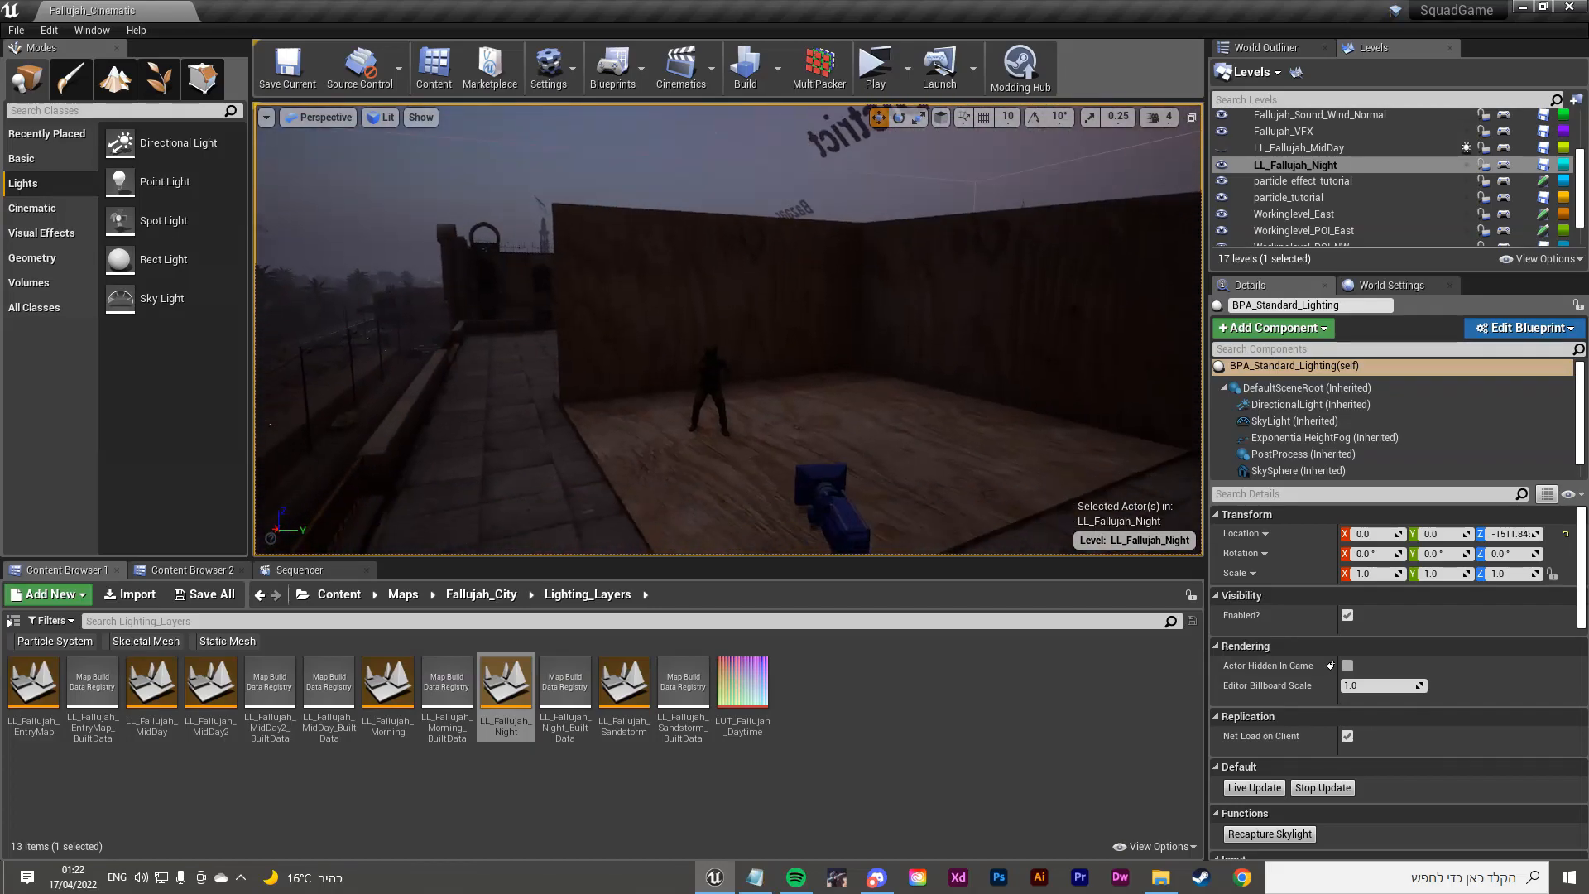
# Step: Reselect the BPA_Standard_Lighting actor in the sky and return the view to the plywood set
pyautogui.rightClick(843, 406)
pyautogui.moveTo(731, 263); pyautogui.dragTo(731, 165, button='right')
pyautogui.click(710, 246)
pyautogui.moveTo(709, 246); pyautogui.dragTo(711, 352, button='right')
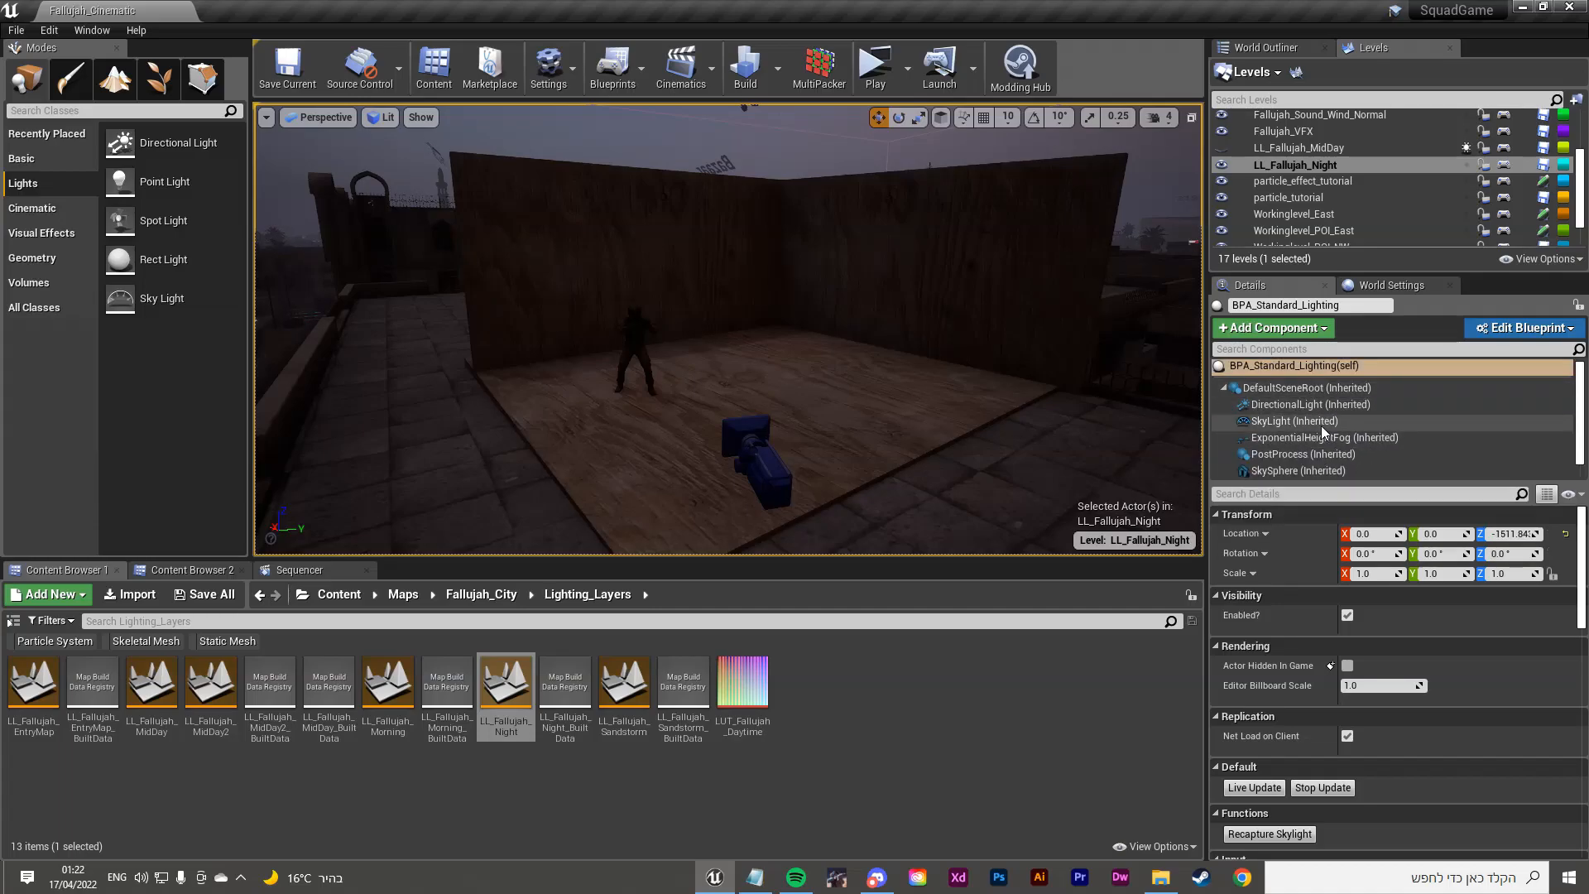
# Step: Try a light pink Sky Sun Tint in the lighting Details, then close the colour picker
pyautogui.scroll(-1, 1340, 414)
pyautogui.scroll(1, 1255, 419)
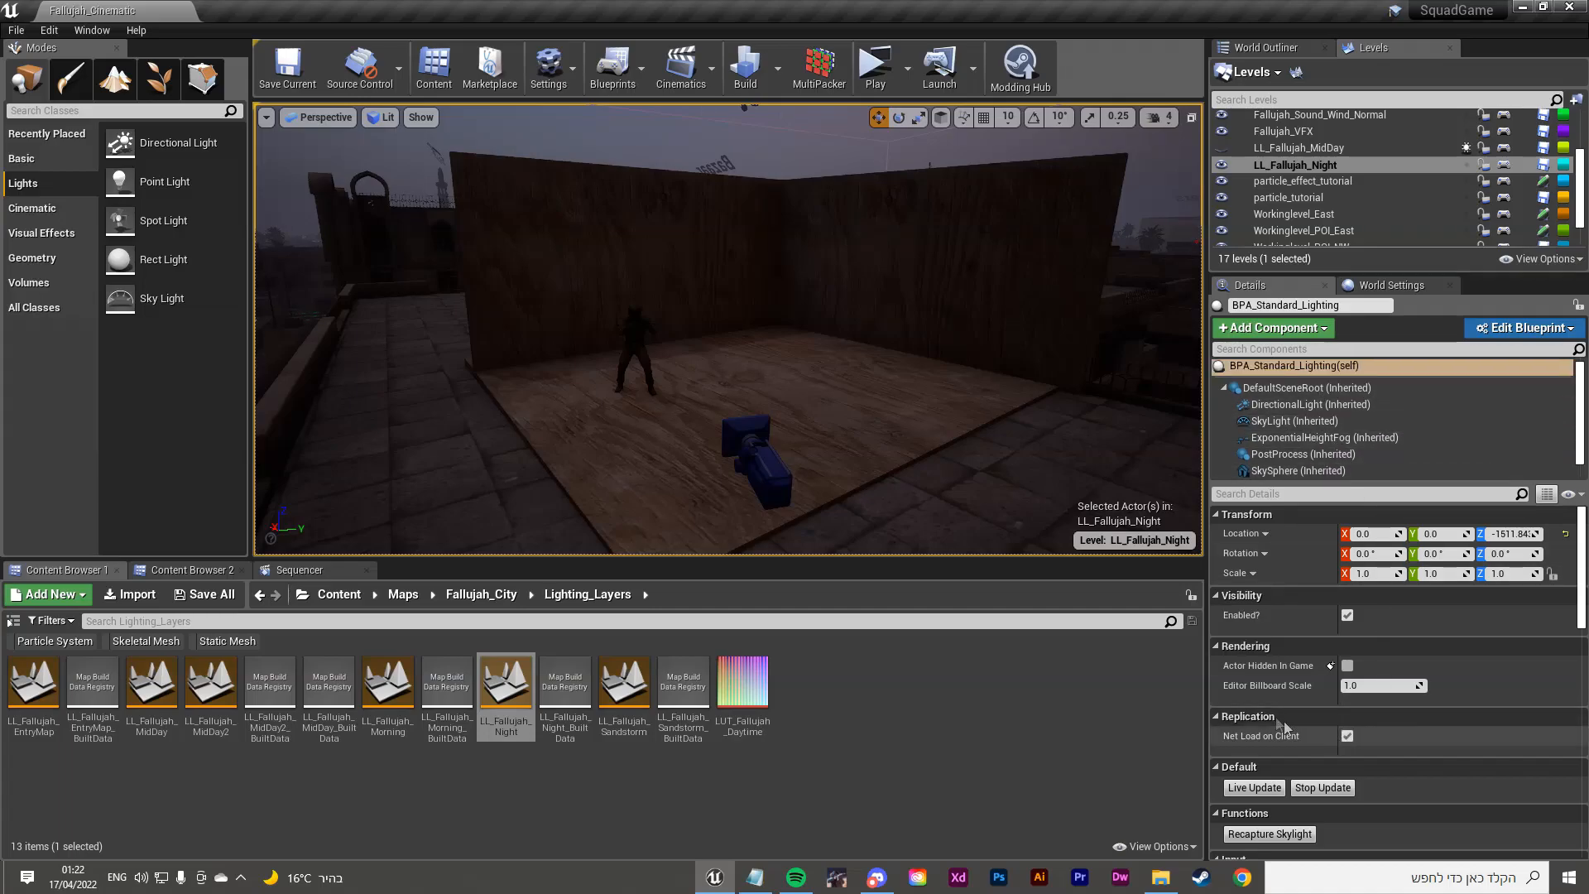
pyautogui.scroll(-8, 1268, 688)
pyautogui.scroll(-3, 1287, 655)
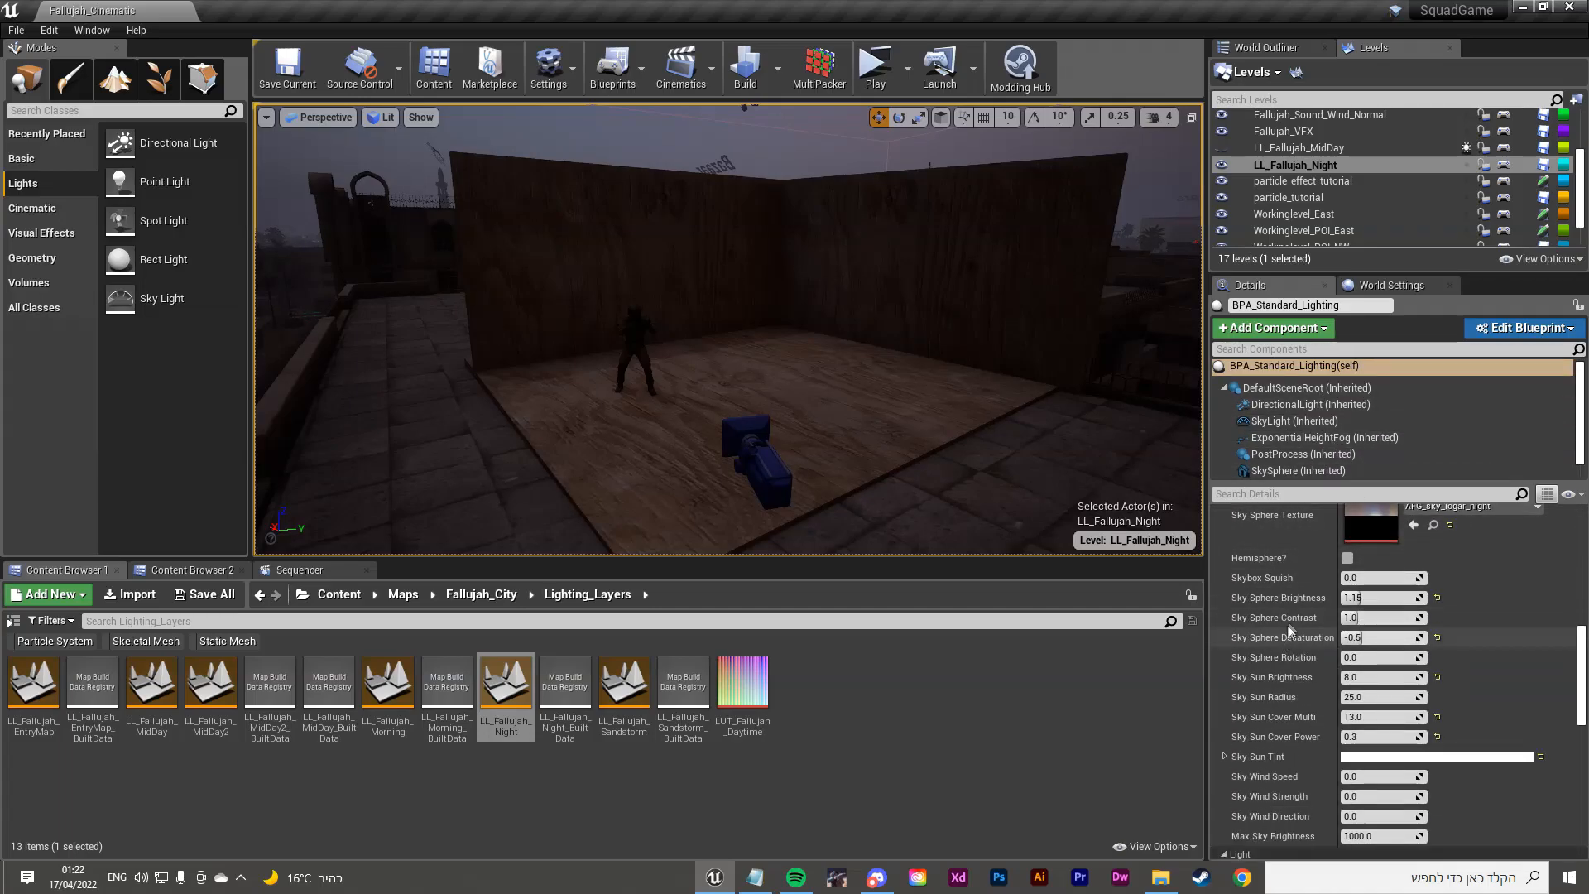
pyautogui.scroll(-2, 1317, 730)
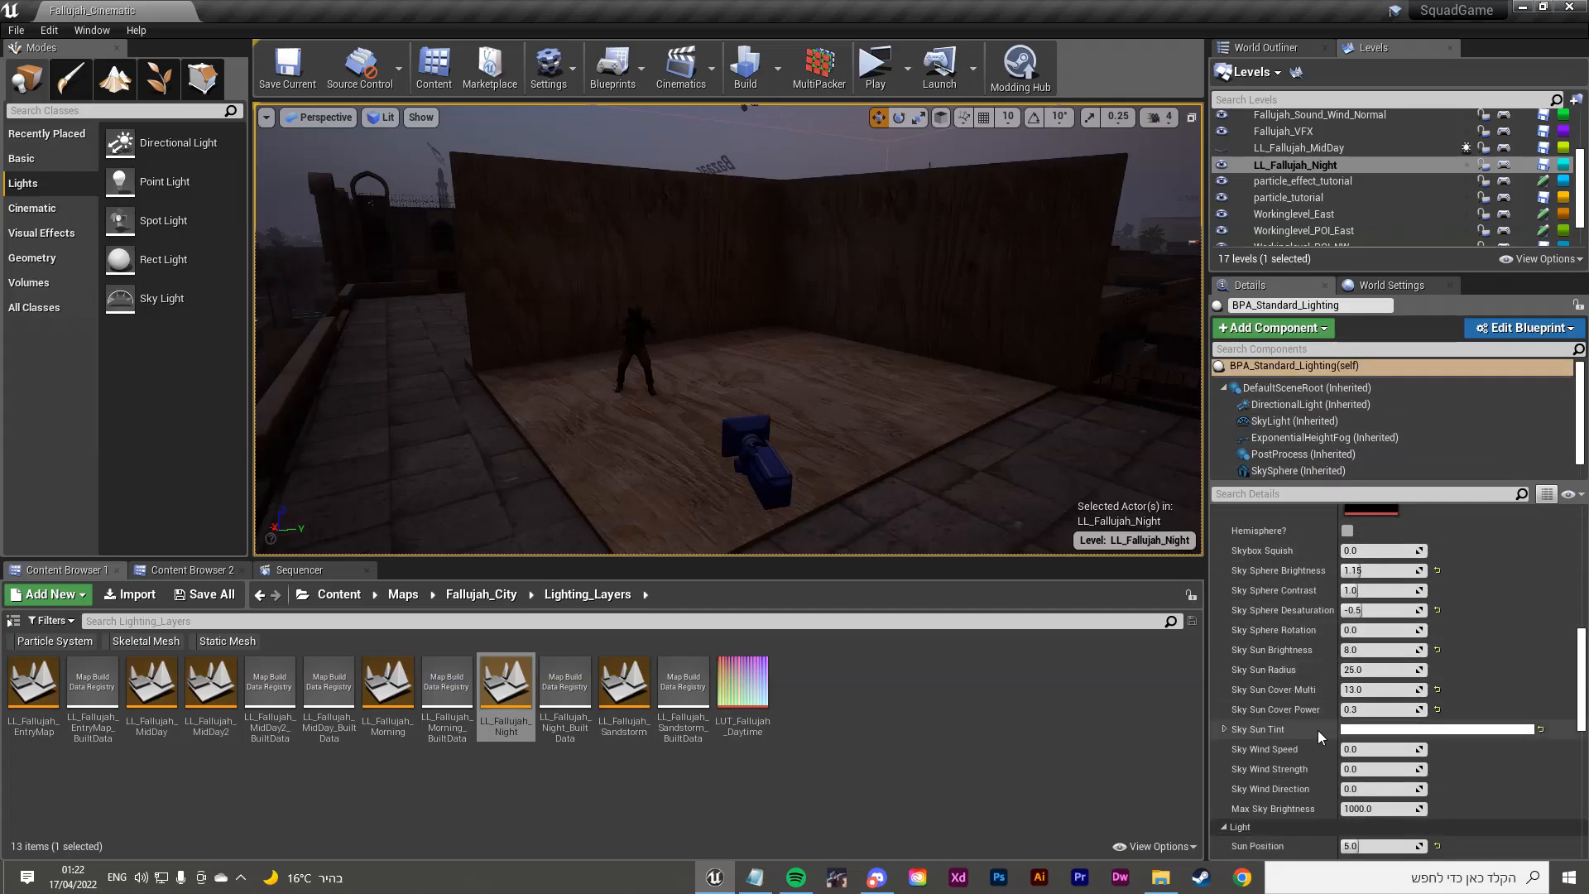
pyautogui.click(1390, 704)
pyautogui.moveTo(1198, 550); pyautogui.dragTo(1147, 549)
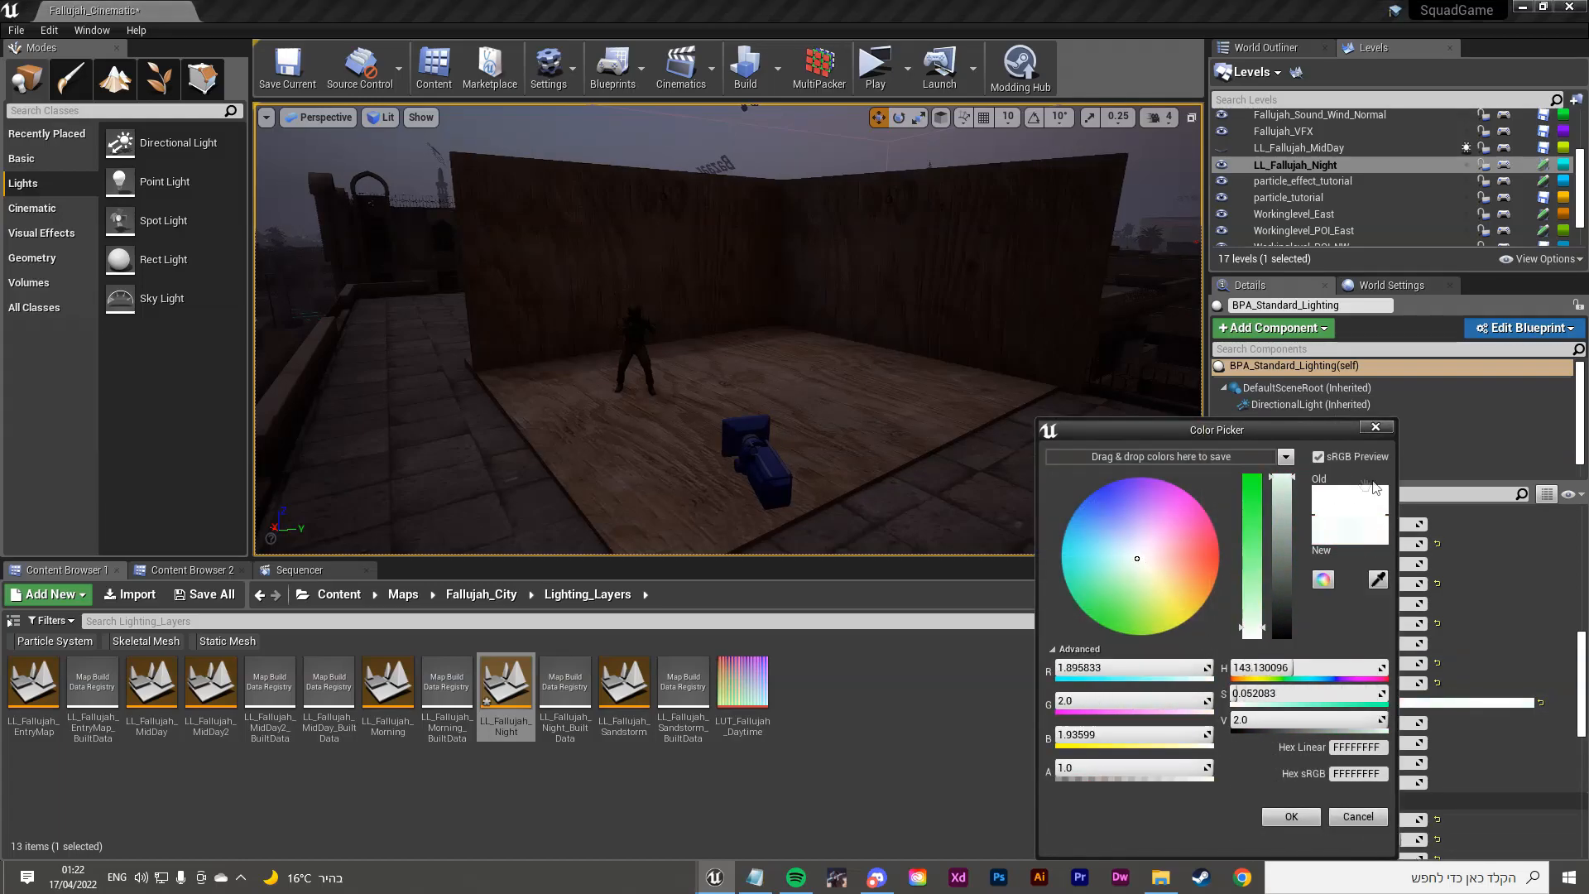
pyautogui.click(1375, 426)
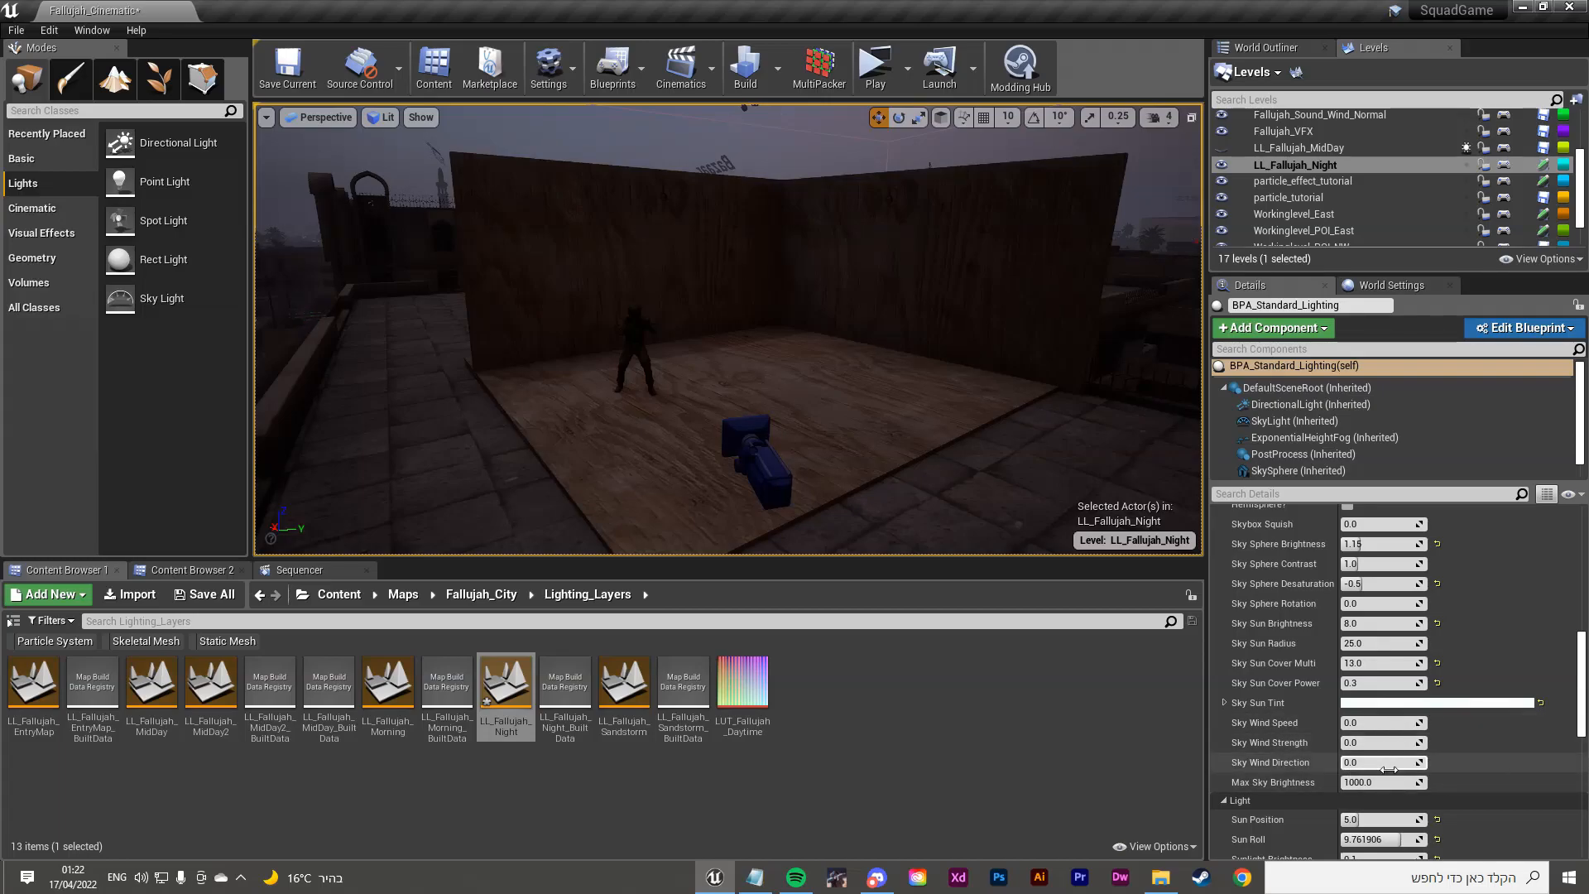
# Step: Reset Sun Position to its default 2.0
pyautogui.scroll(-5, 1388, 770)
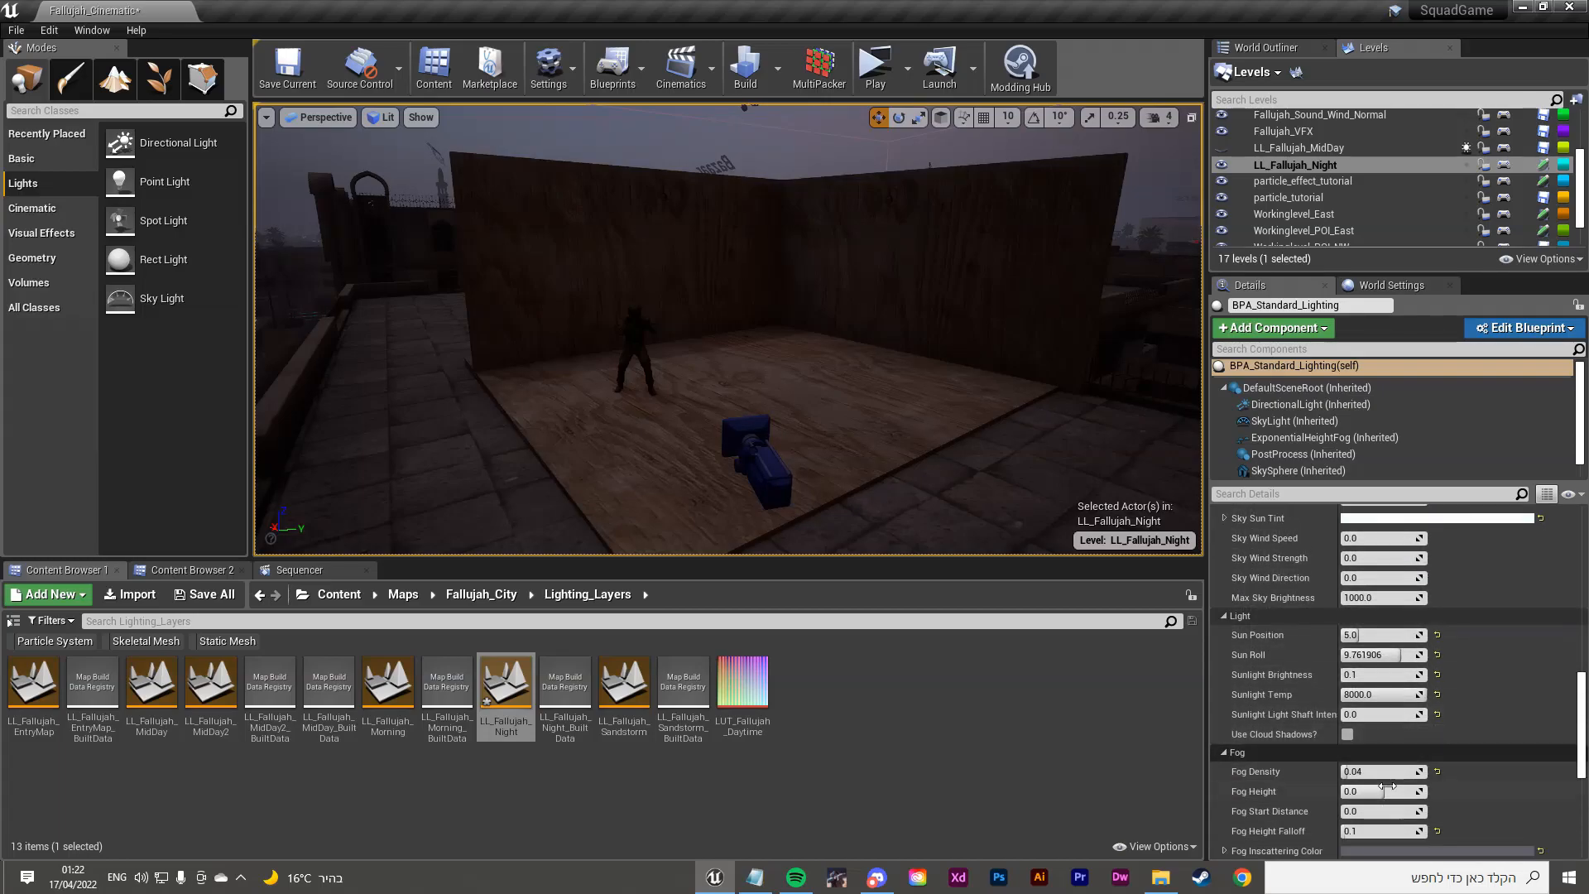
pyautogui.moveTo(1364, 635); pyautogui.dragTo(1427, 635)
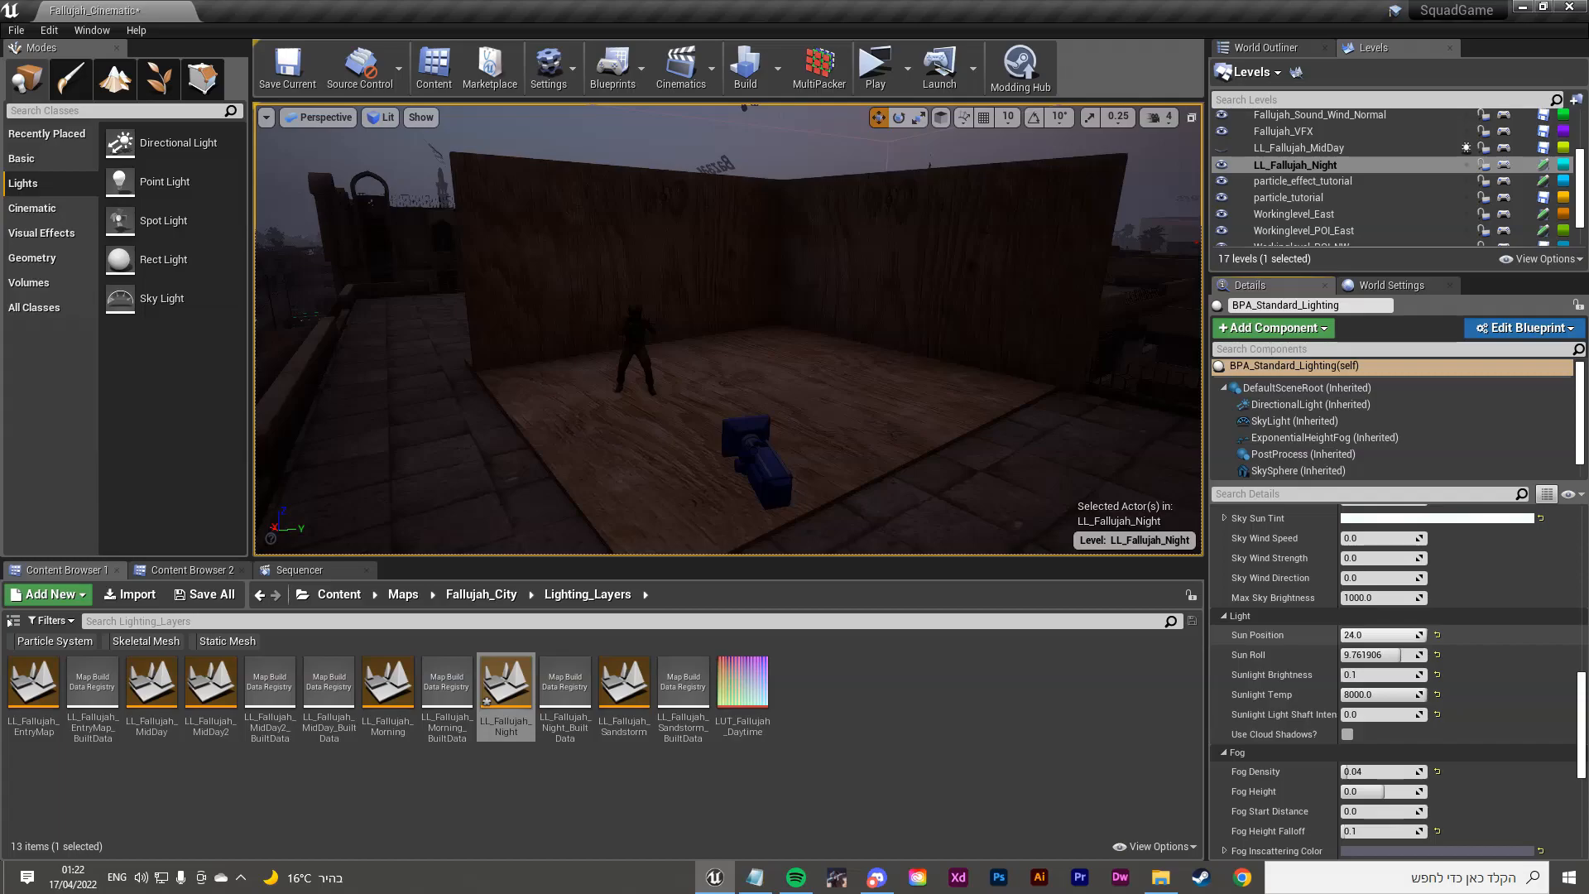
pyautogui.click(1437, 636)
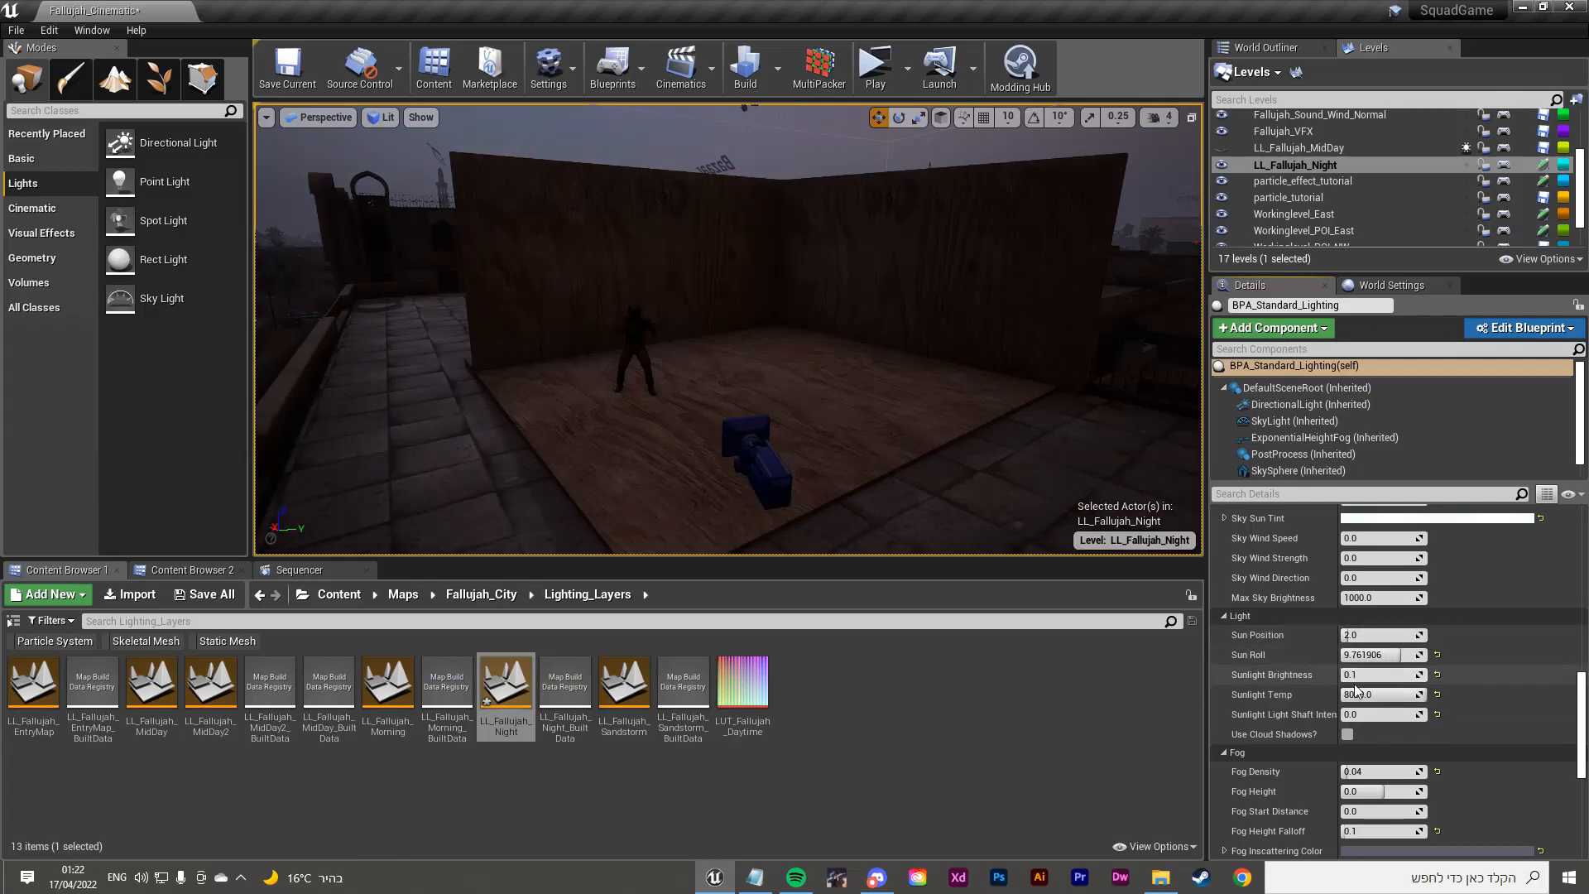
# Step: Raise Sunlight Brightness to 8.0 and lower Sunlight Temp from 8000 to about 6819
pyautogui.moveTo(1367, 674); pyautogui.dragTo(1422, 675)
pyautogui.moveTo(910, 413); pyautogui.dragTo(302, 490, button='right')
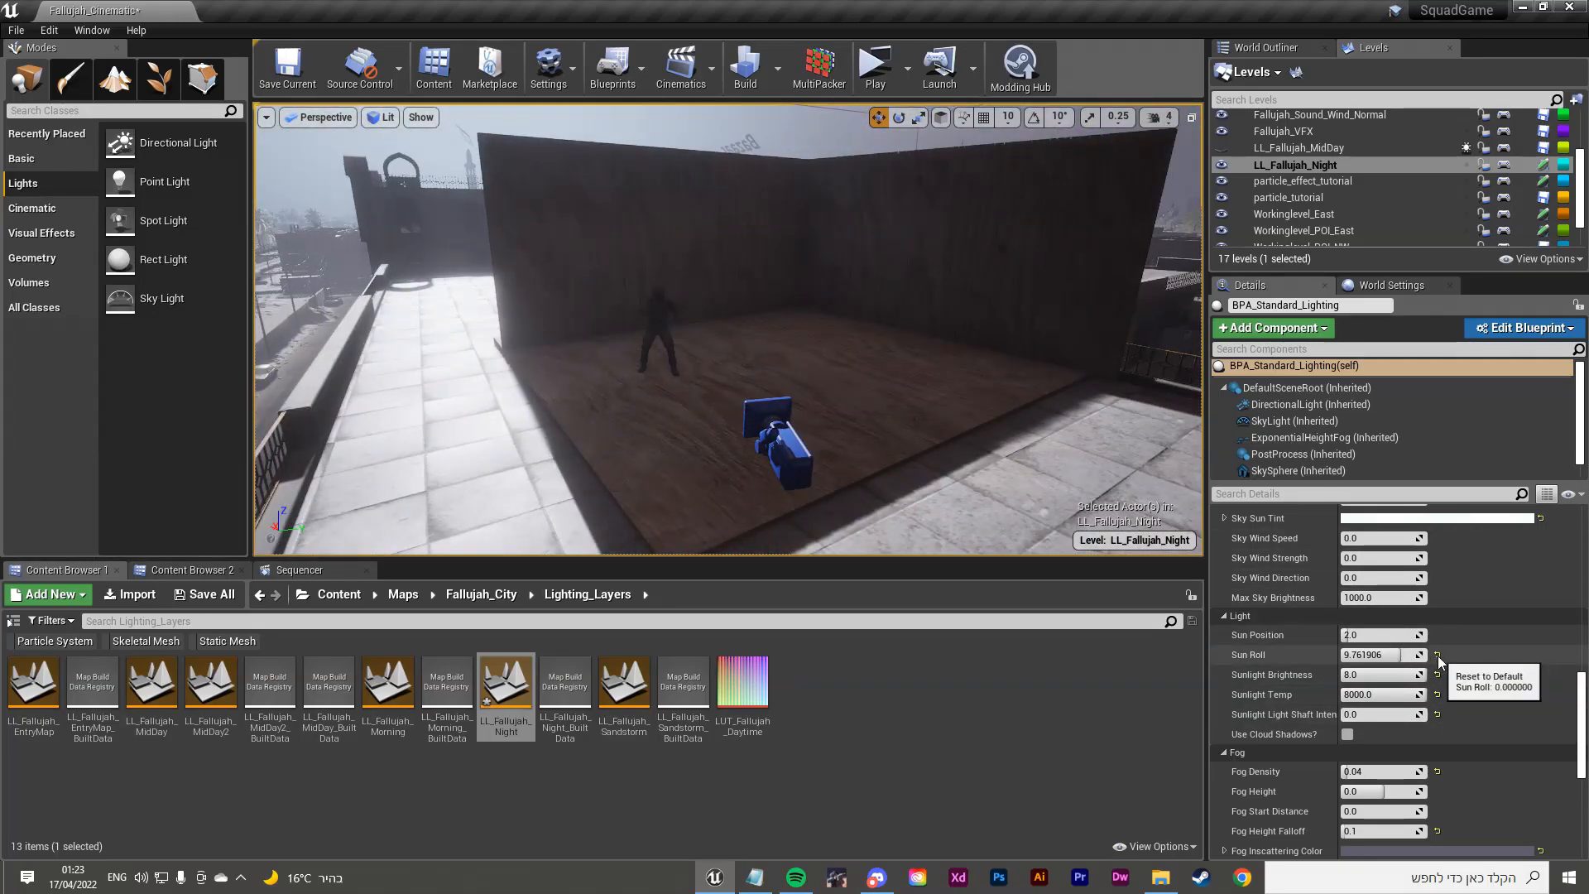
pyautogui.moveTo(1382, 695); pyautogui.dragTo(1365, 694)
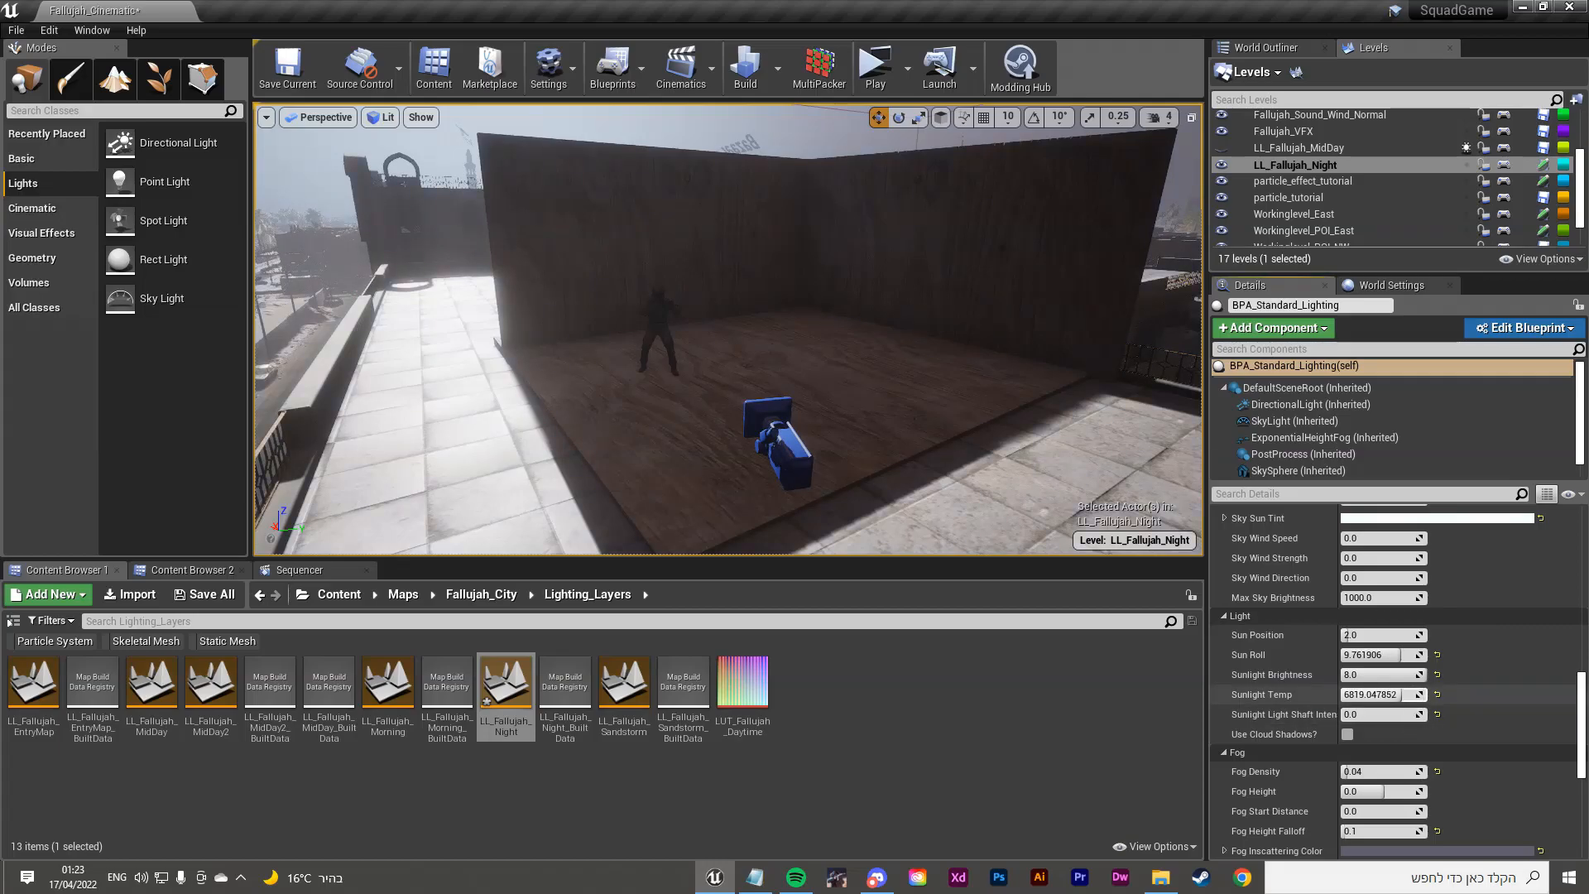
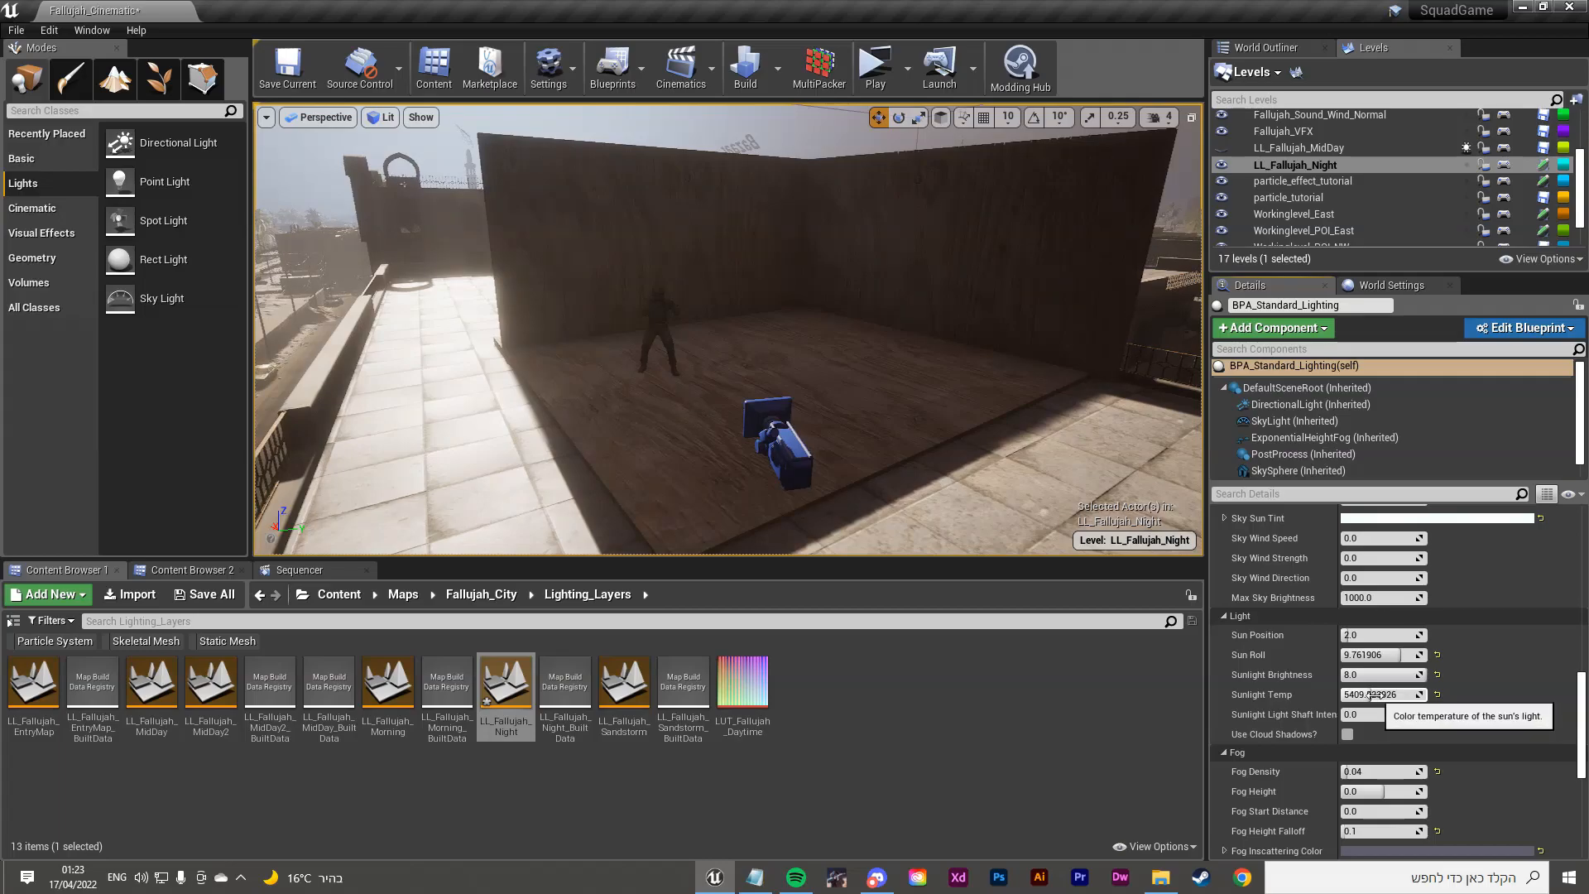
# Step: Reset Sunlight Brightness to 5.0 and Sunlight Temp to 6500
pyautogui.click(1438, 677)
pyautogui.click(1439, 694)
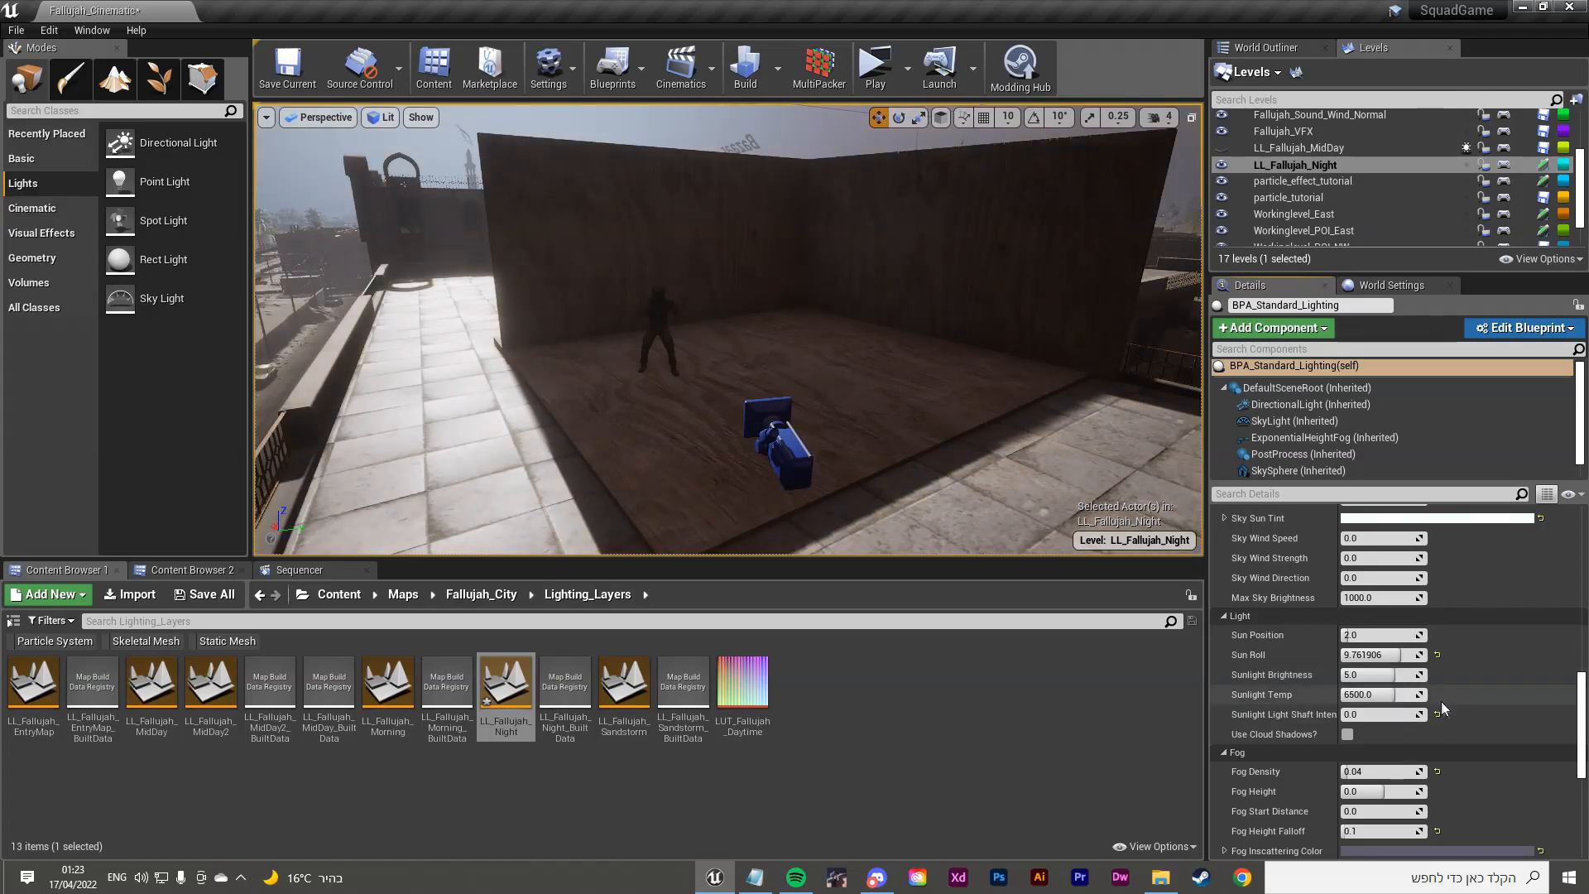
pyautogui.scroll(-3, 1440, 715)
pyautogui.moveTo(735, 400); pyautogui.dragTo(567, 327, button='right')
# Step: Lower Fog Density and tint both fog inscattering colours dark red
pyautogui.moveTo(1389, 640)
pyautogui.mouseDown()
pyautogui.moveTo(1344, 641)
pyautogui.moveTo(1417, 659)
pyautogui.moveTo(1383, 668)
pyautogui.mouseUp()
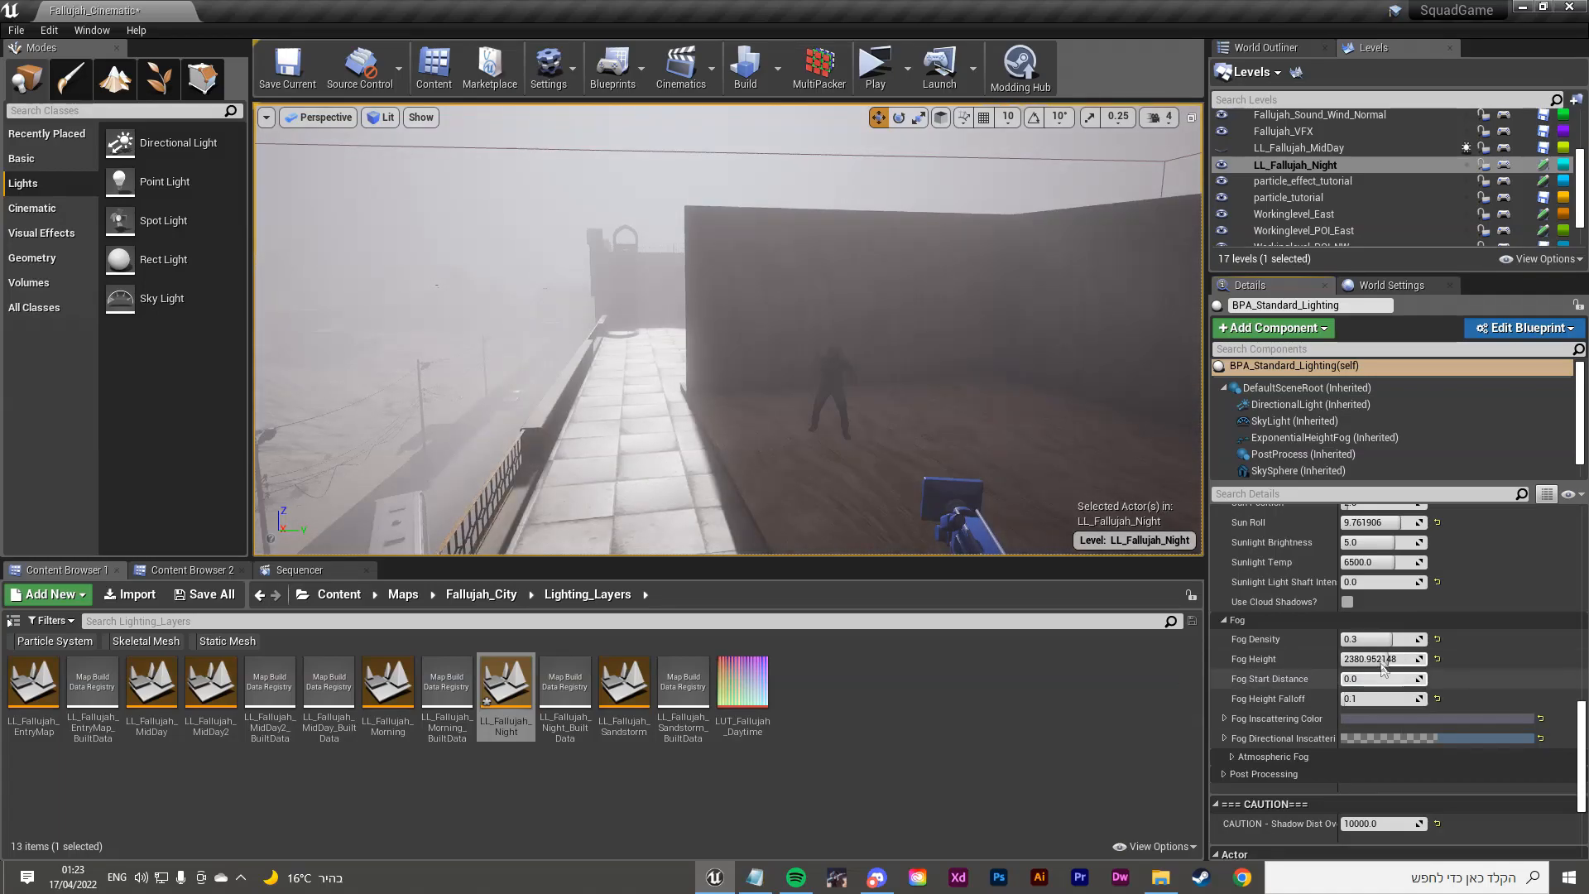
pyautogui.moveTo(1380, 639)
pyautogui.mouseDown()
pyautogui.moveTo(1348, 639)
pyautogui.moveTo(1409, 639)
pyautogui.mouseUp()
pyautogui.click(1424, 721)
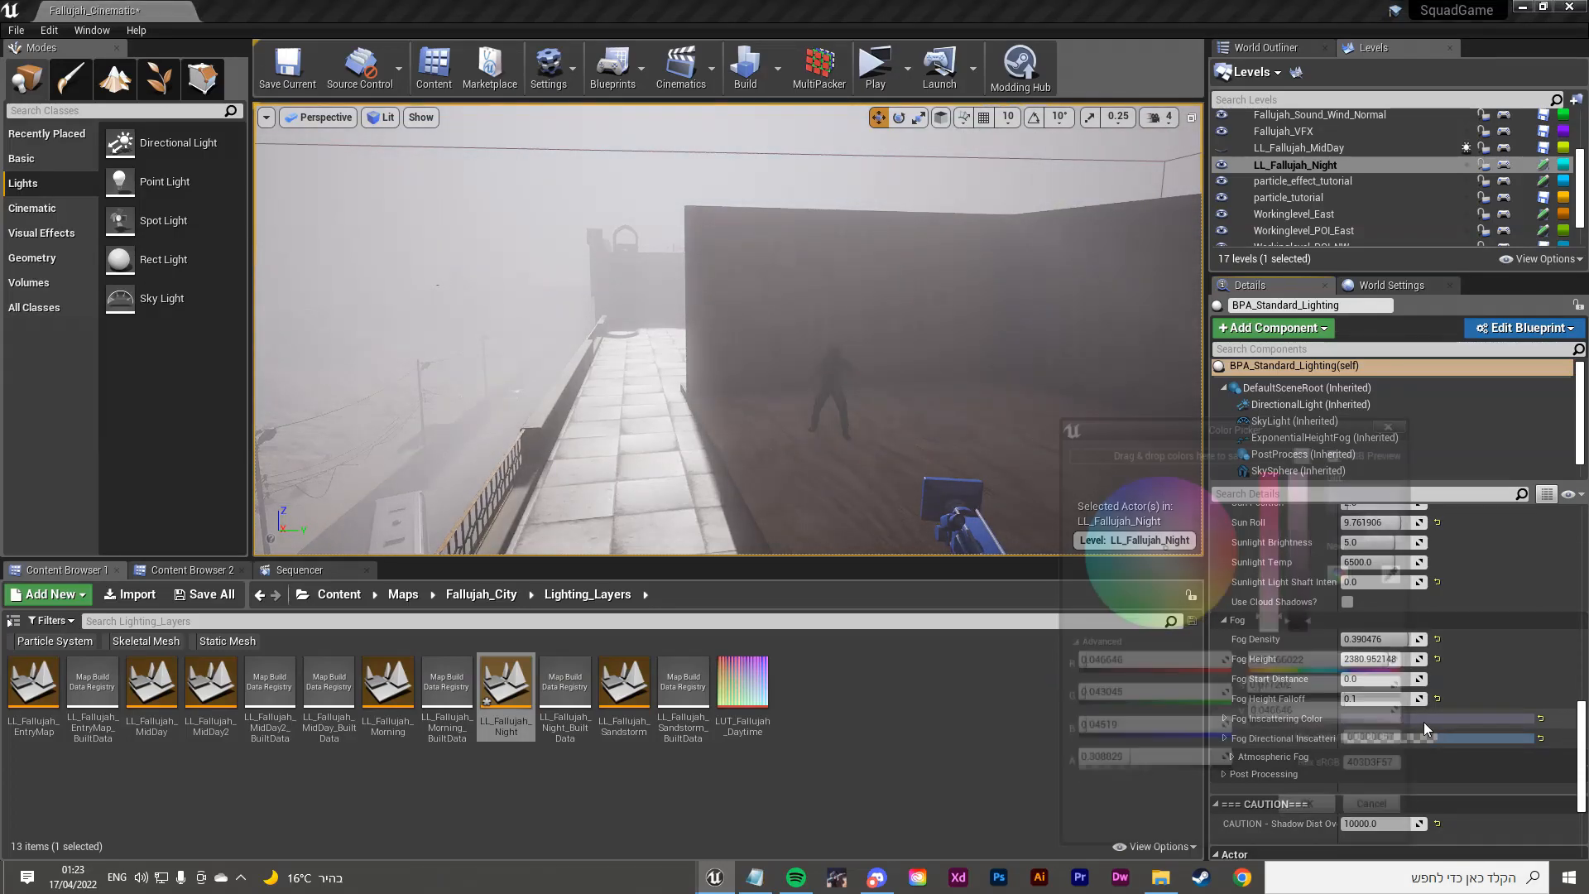
pyautogui.click(1246, 554)
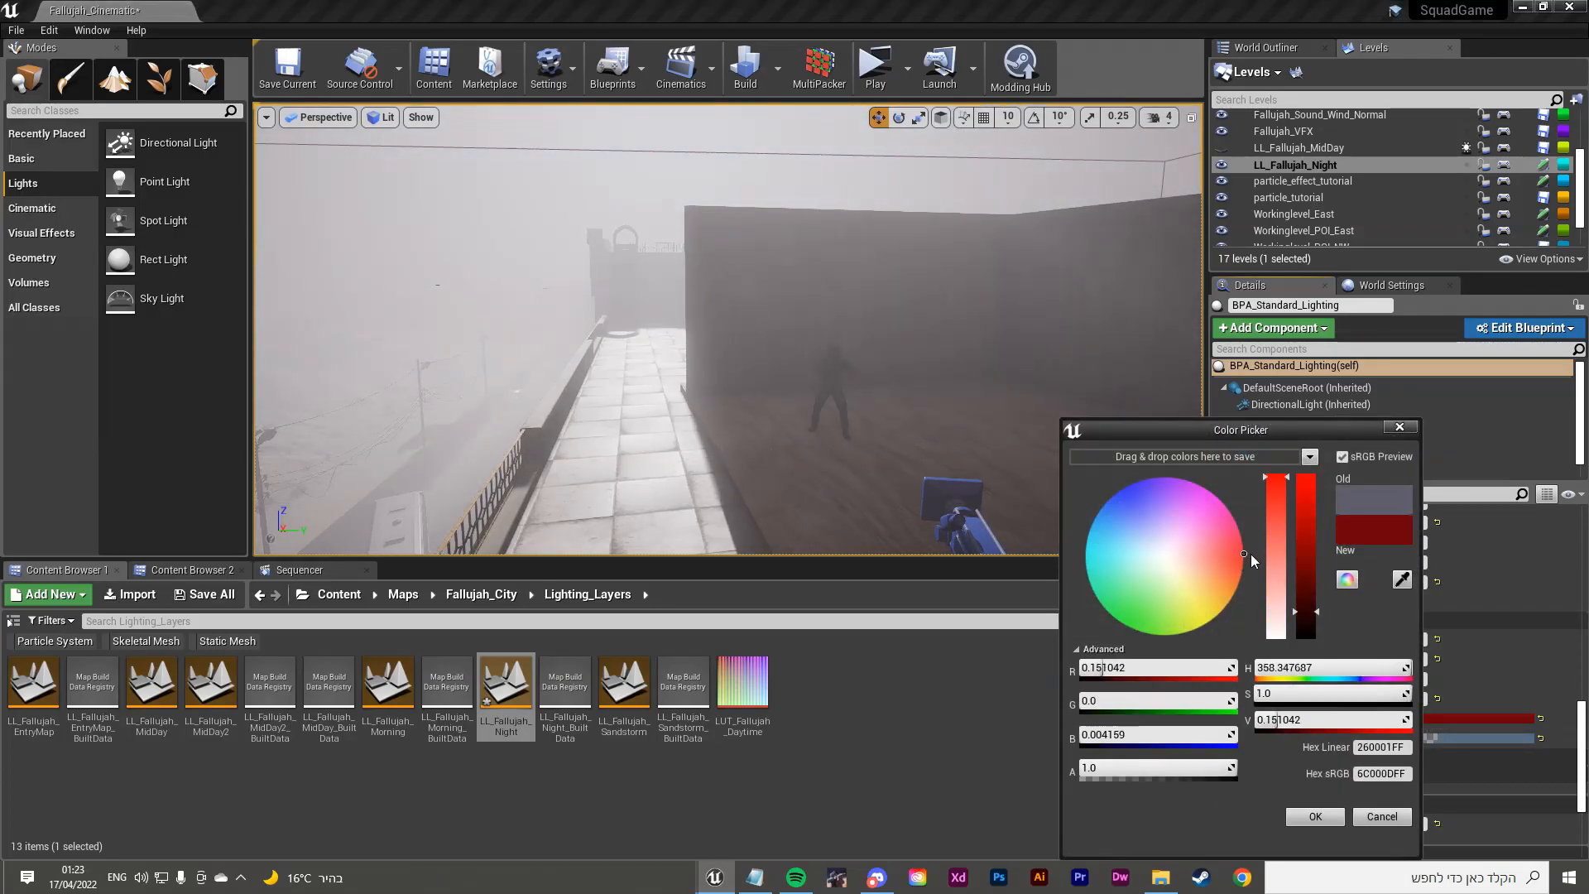
pyautogui.click(1413, 433)
pyautogui.click(1411, 736)
pyautogui.moveTo(1185, 555); pyautogui.dragTo(1245, 543)
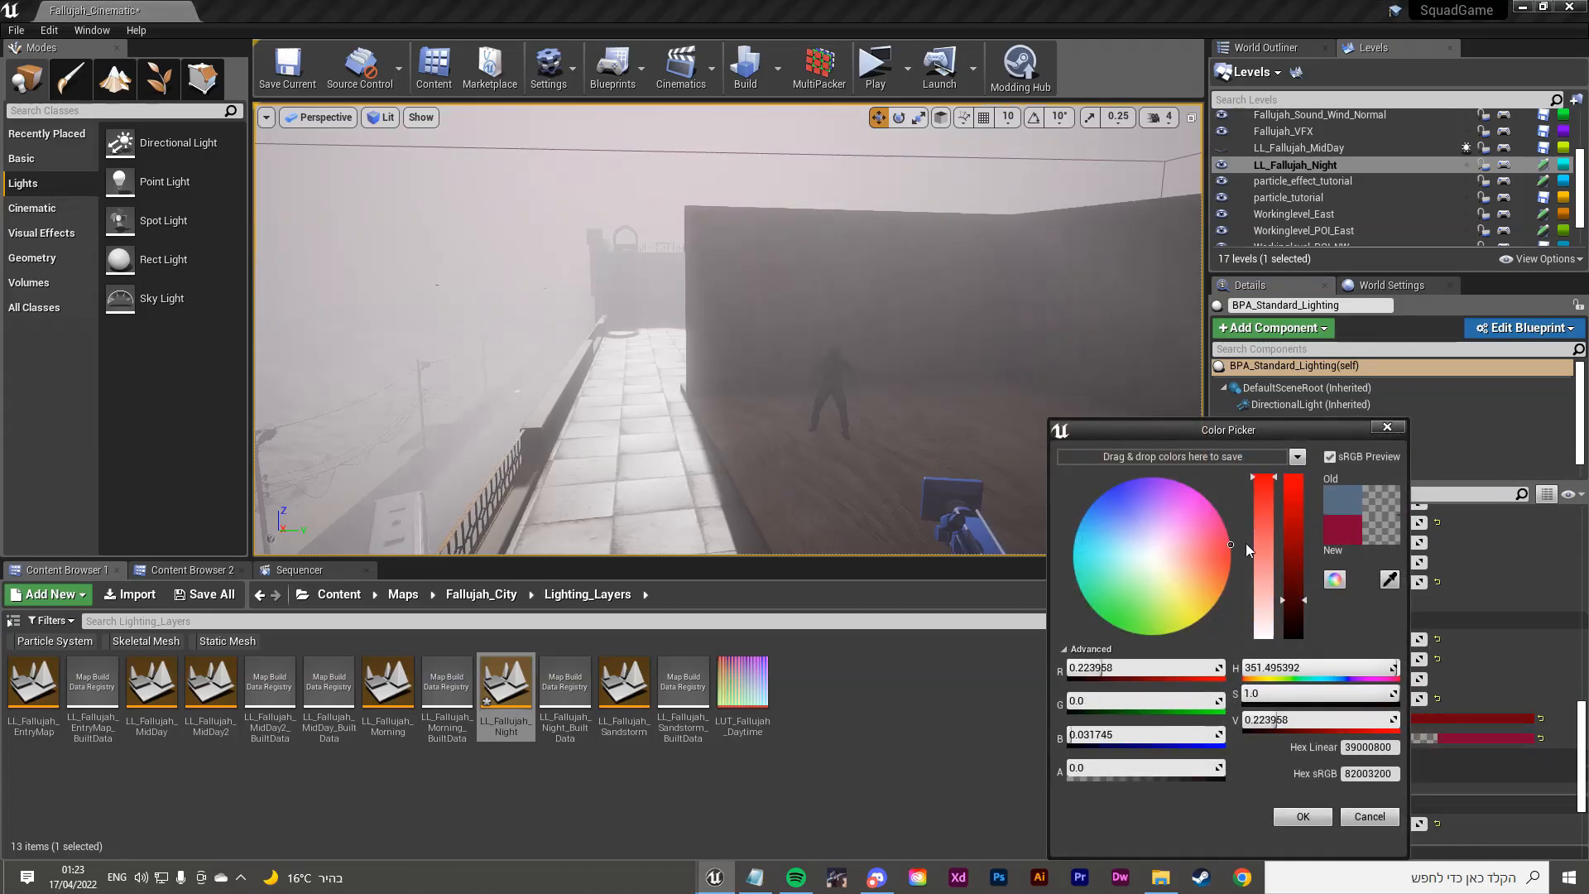
pyautogui.click(1401, 427)
# Step: Reset Fog Height and Fog Density, leaving fog at density 0.01 and height 0.0
pyautogui.moveTo(381, 488); pyautogui.dragTo(398, 431, button='right')
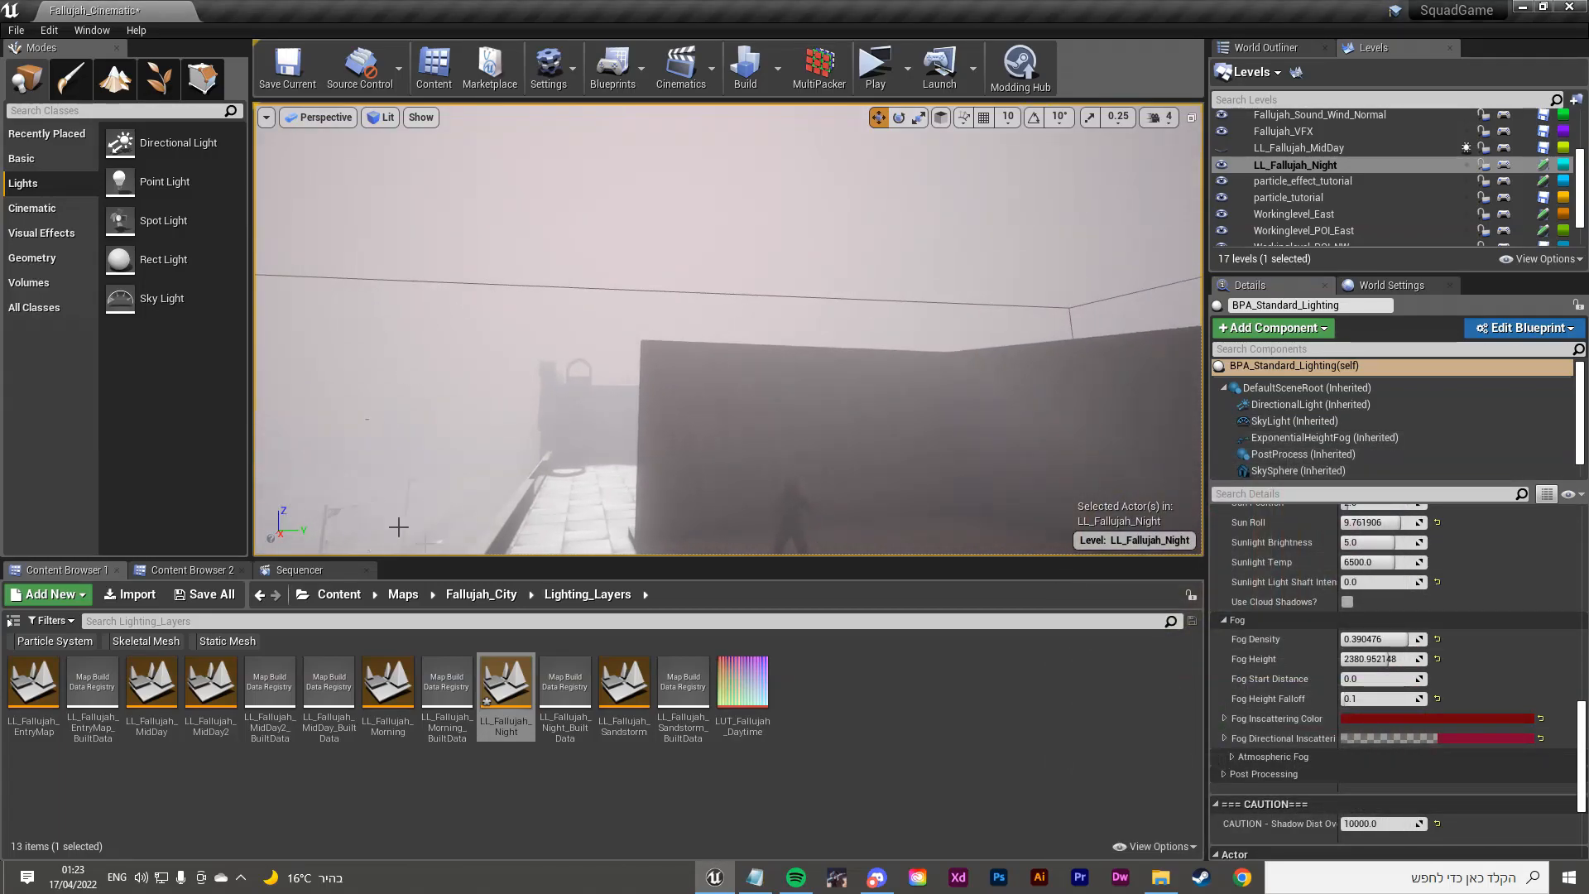
pyautogui.moveTo(737, 331); pyautogui.dragTo(592, 281, button='right')
pyautogui.moveTo(608, 439); pyautogui.dragTo(592, 542, button='right')
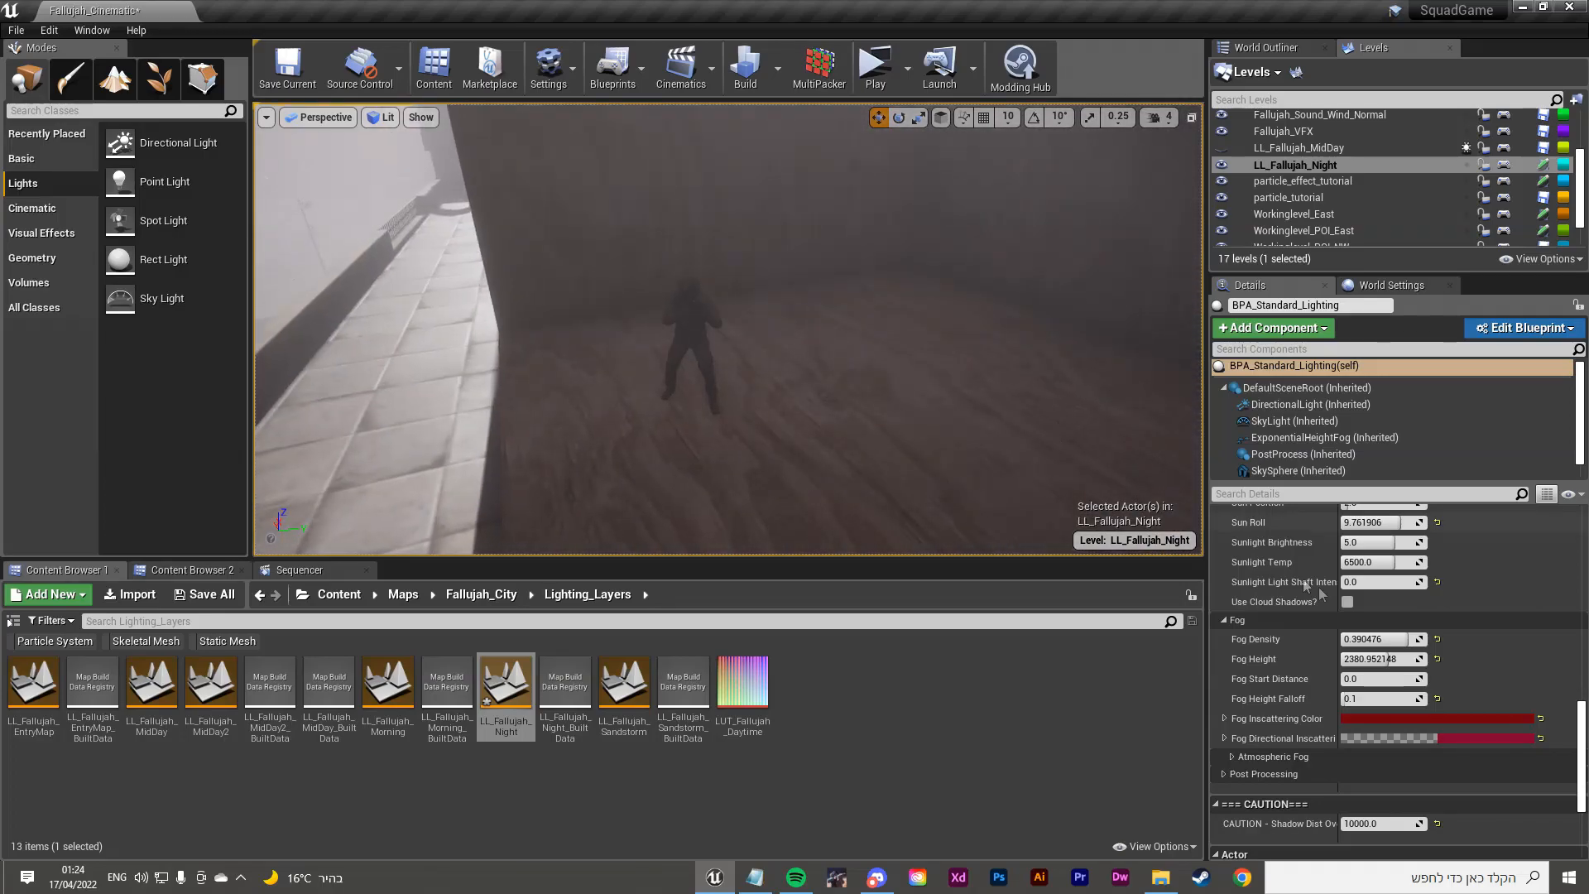
pyautogui.scroll(-5, 1321, 667)
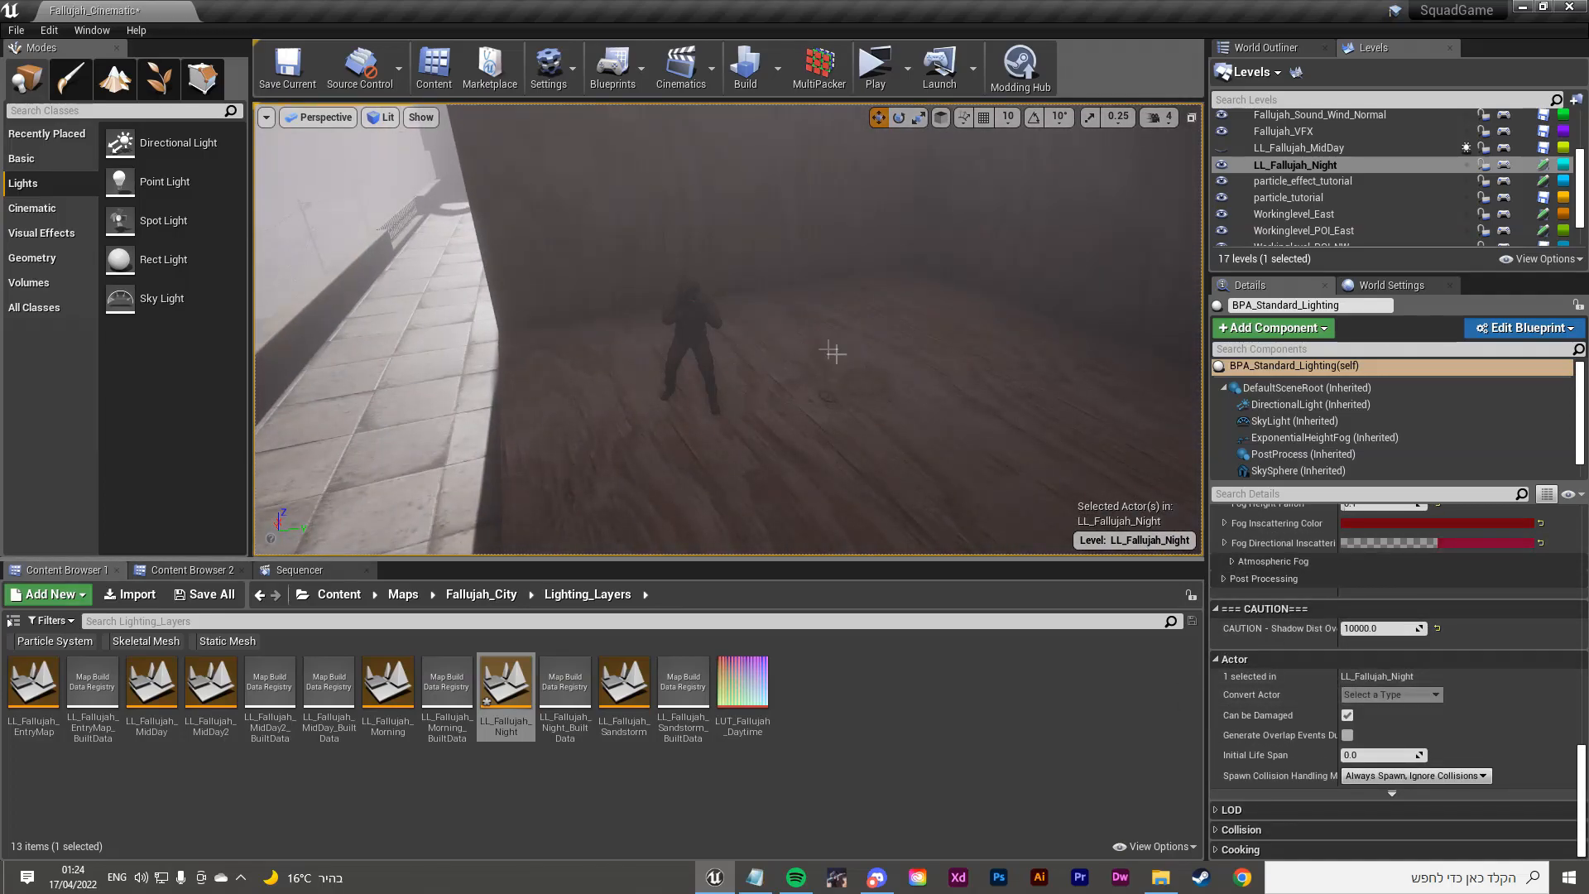
pyautogui.scroll(4, 1302, 673)
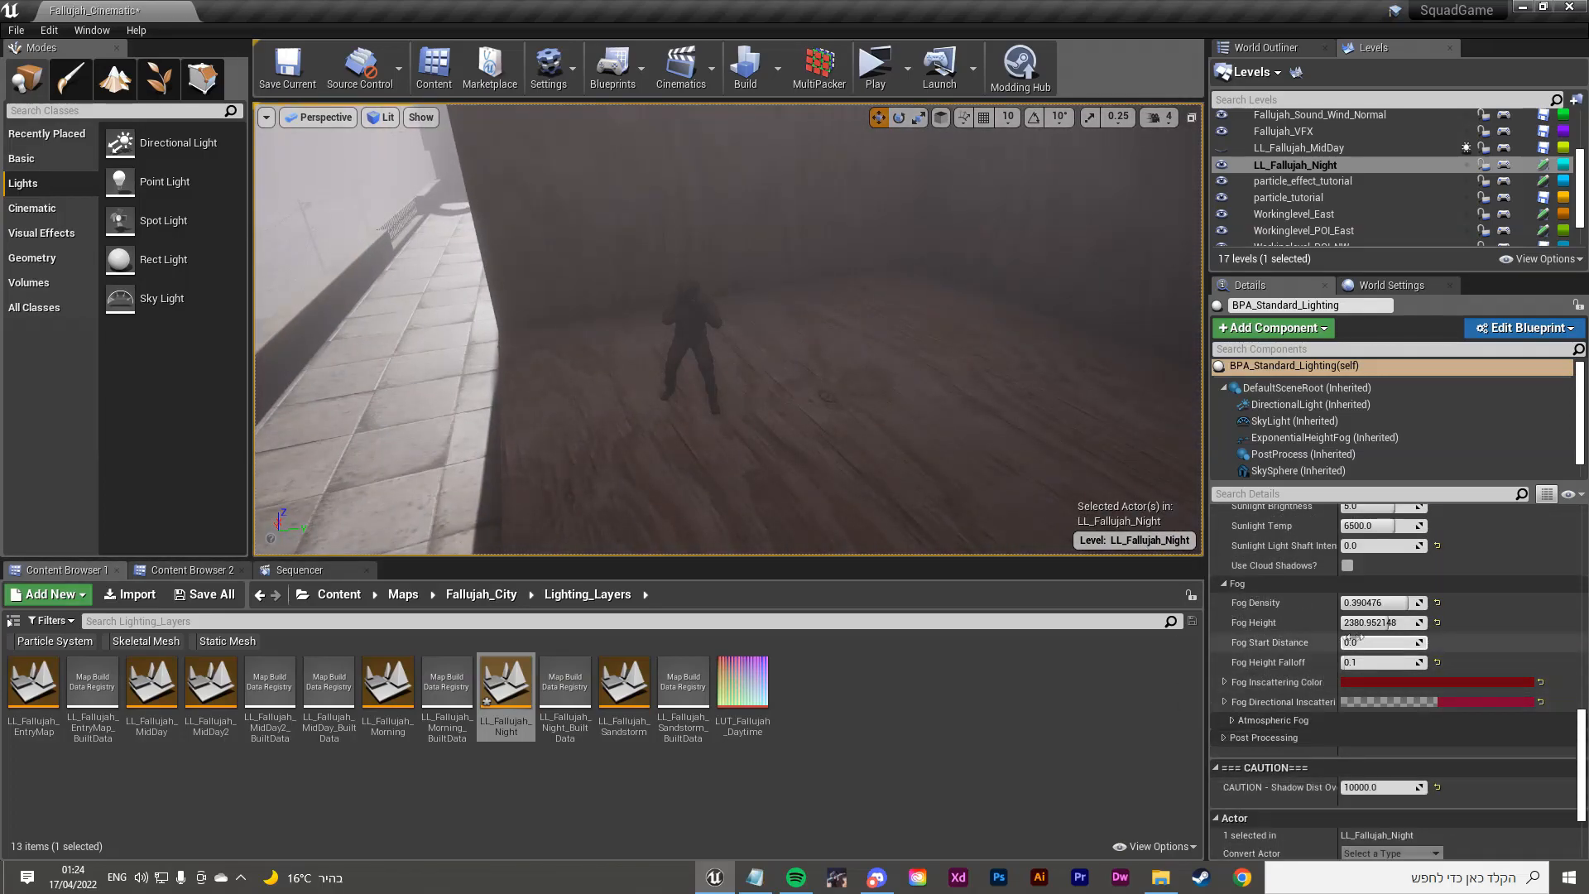
pyautogui.click(1438, 622)
pyautogui.click(1437, 602)
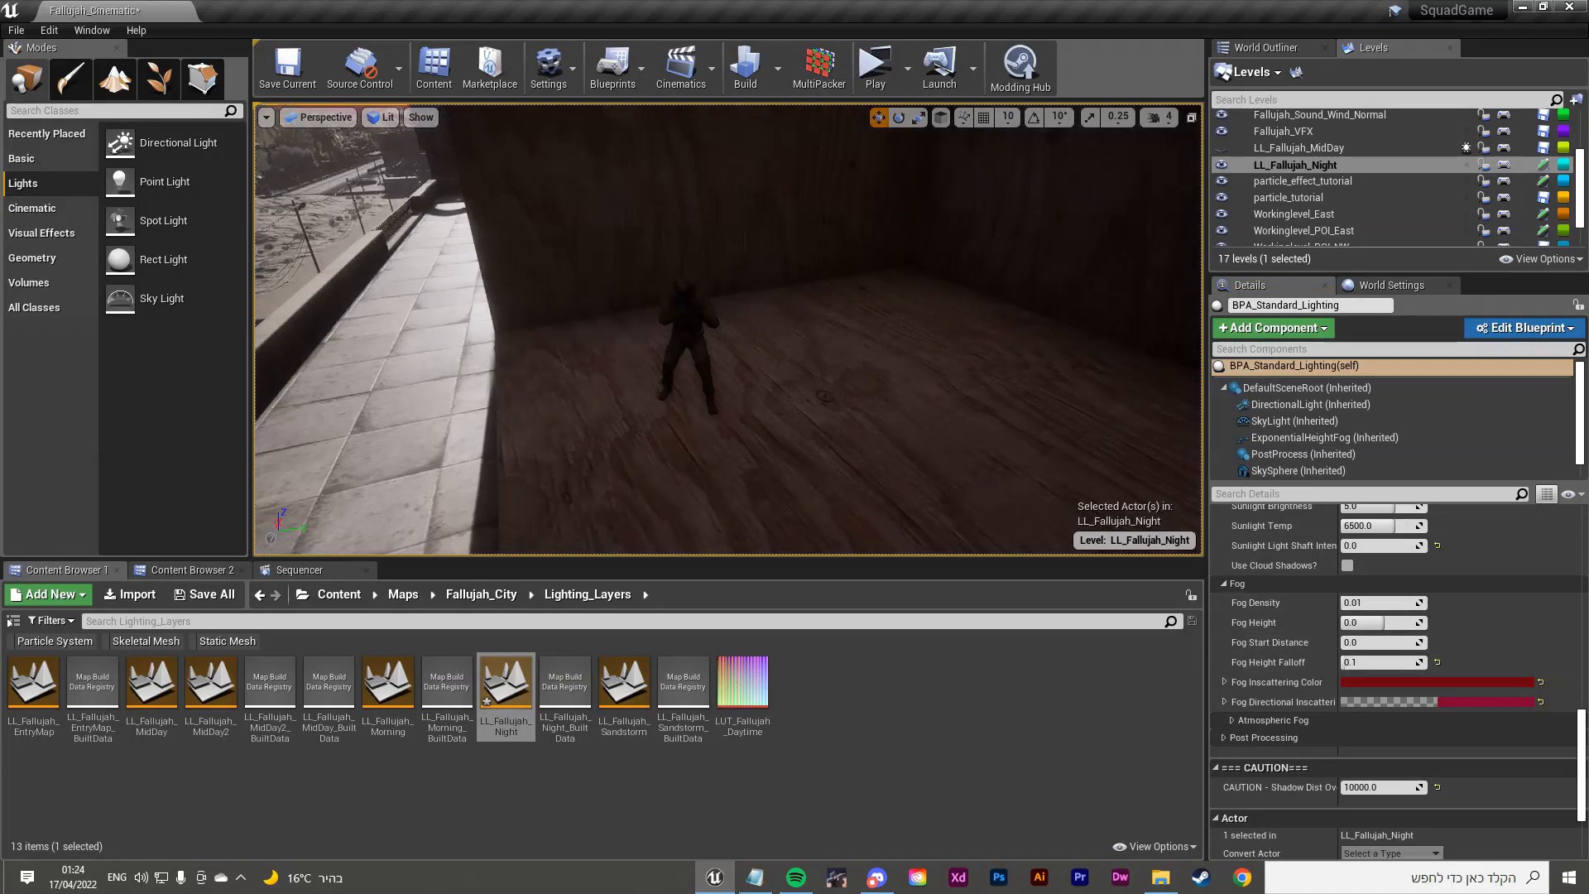
pyautogui.moveTo(911, 340); pyautogui.dragTo(911, 273, button='right')
pyautogui.press('s')
pyautogui.moveTo(912, 340); pyautogui.dragTo(909, 298, button='right')
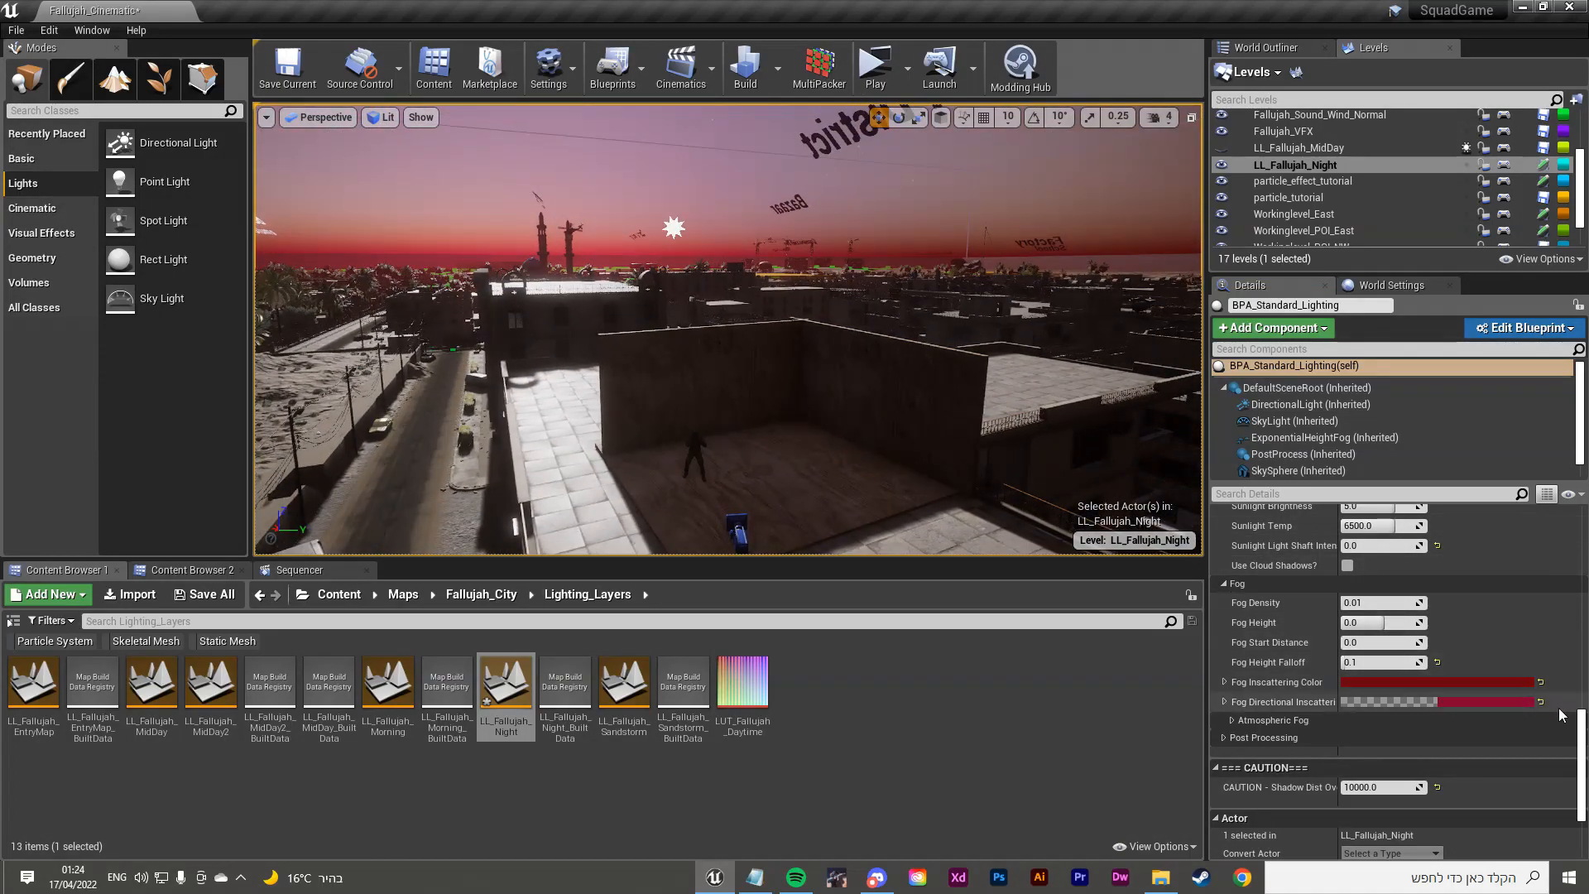
# Step: Return both fog inscattering colours to white and set Fog Density to 0.004762
pyautogui.click(1540, 683)
pyautogui.click(1540, 701)
pyautogui.press('w')
pyautogui.moveTo(902, 340); pyautogui.dragTo(916, 372, button='right')
pyautogui.press('s')
pyautogui.moveTo(1366, 603); pyautogui.dragTo(1356, 603)
# Step: Reset Sky Sun Cover Multi to its default value
pyautogui.press('s')
pyautogui.moveTo(915, 364)
pyautogui.mouseDown(button='right')
pyautogui.moveTo(914, 298)
pyautogui.moveTo(910, 368)
pyautogui.mouseUp(button='right')
pyautogui.press('w')
pyautogui.moveTo(1006, 389); pyautogui.dragTo(1018, 351, button='right')
pyautogui.press('s')
pyautogui.scroll(-6, 1231, 548)
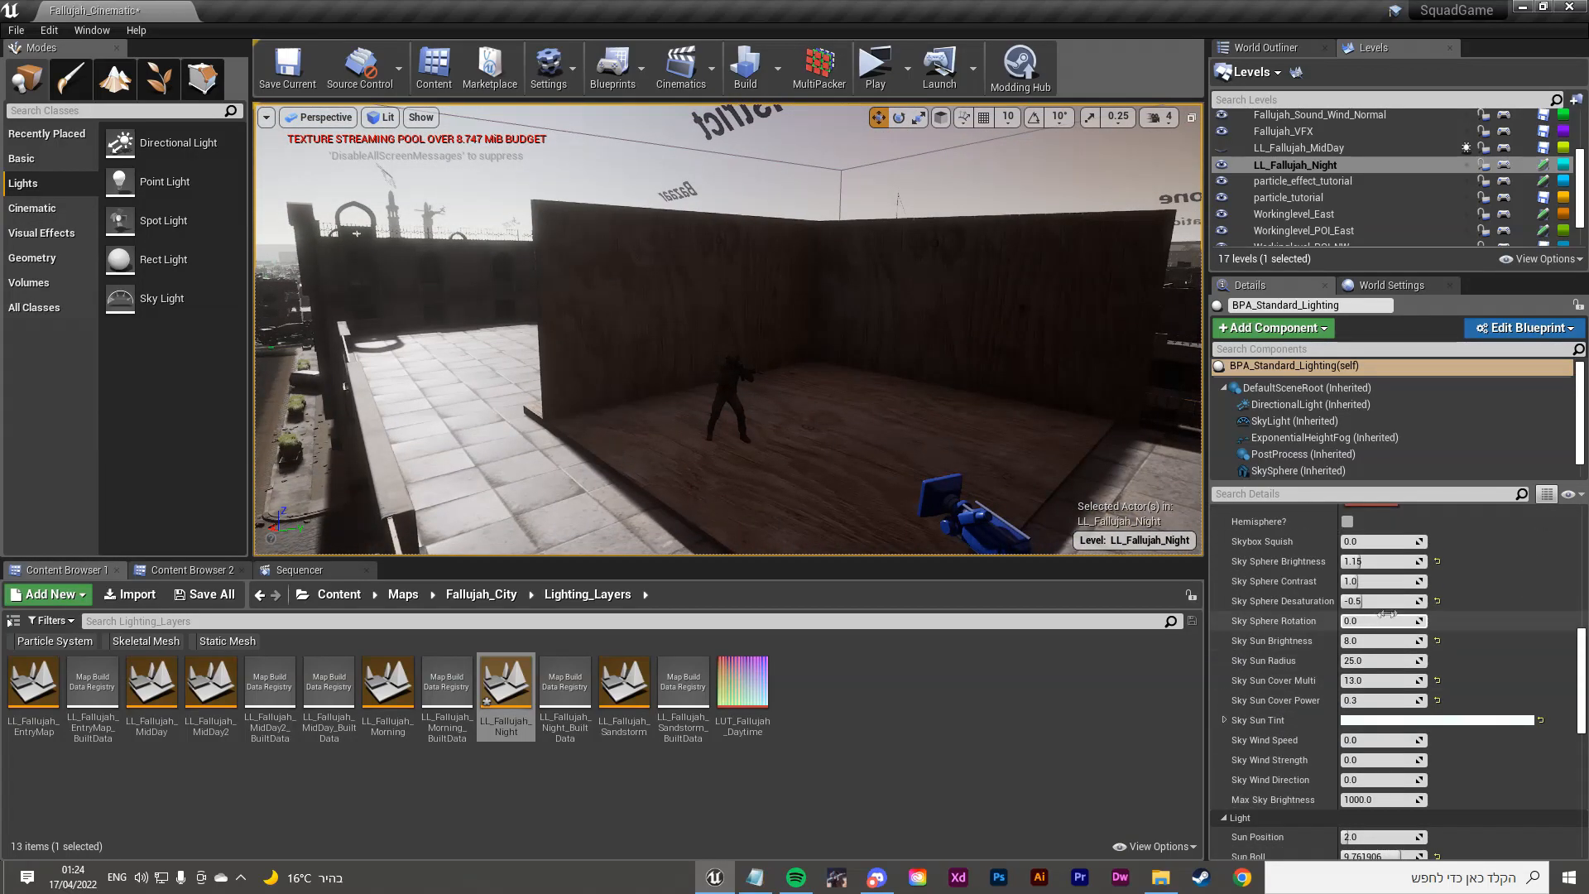
pyautogui.scroll(6, 1407, 617)
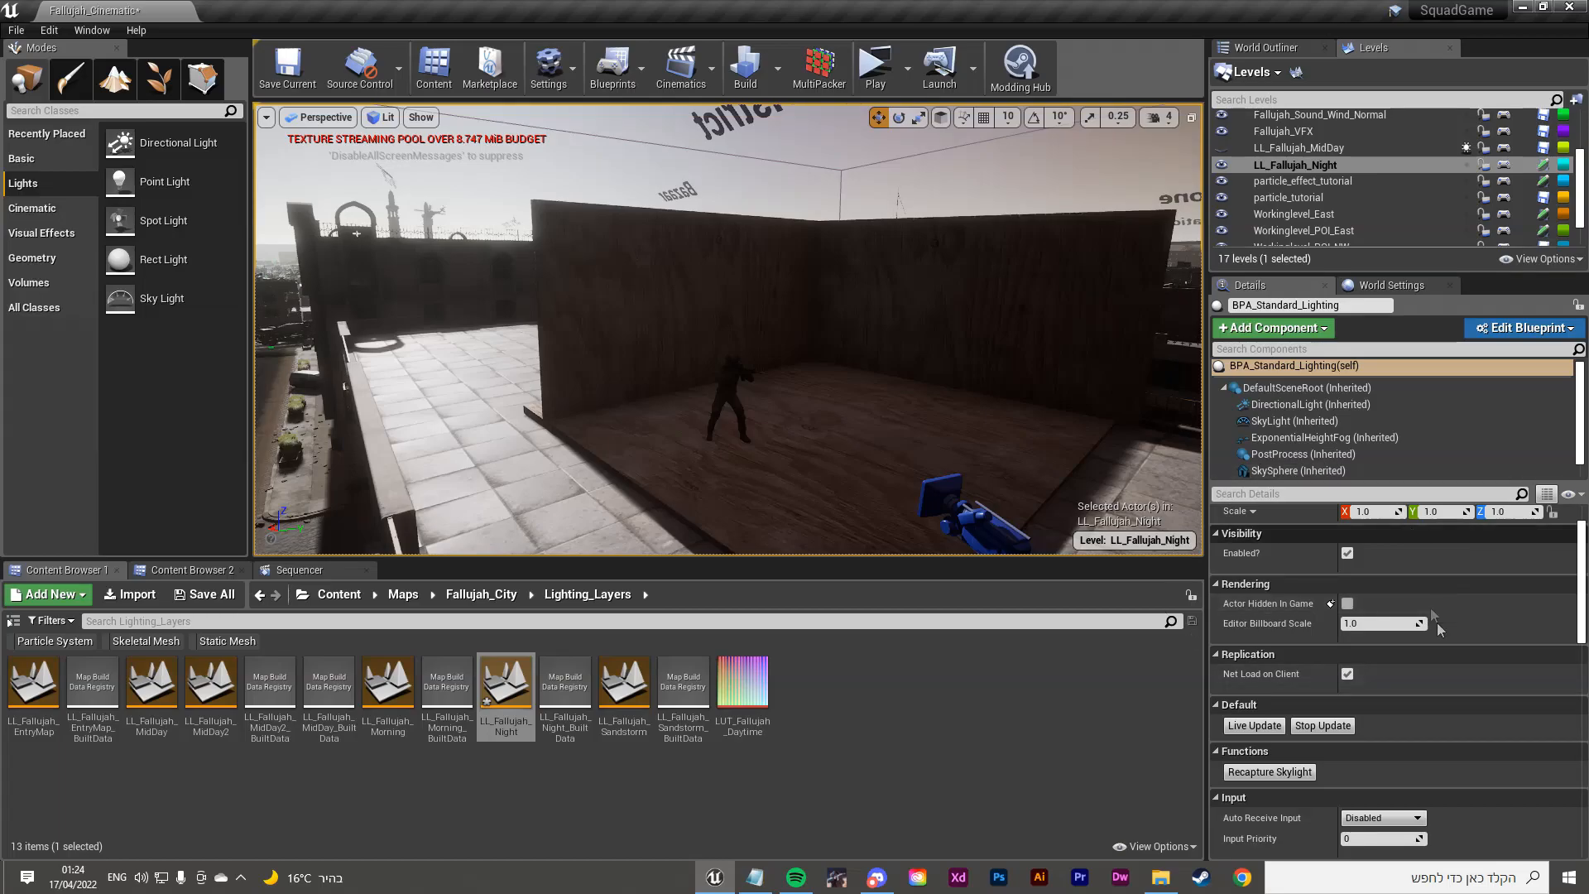
pyautogui.scroll(-8, 1388, 639)
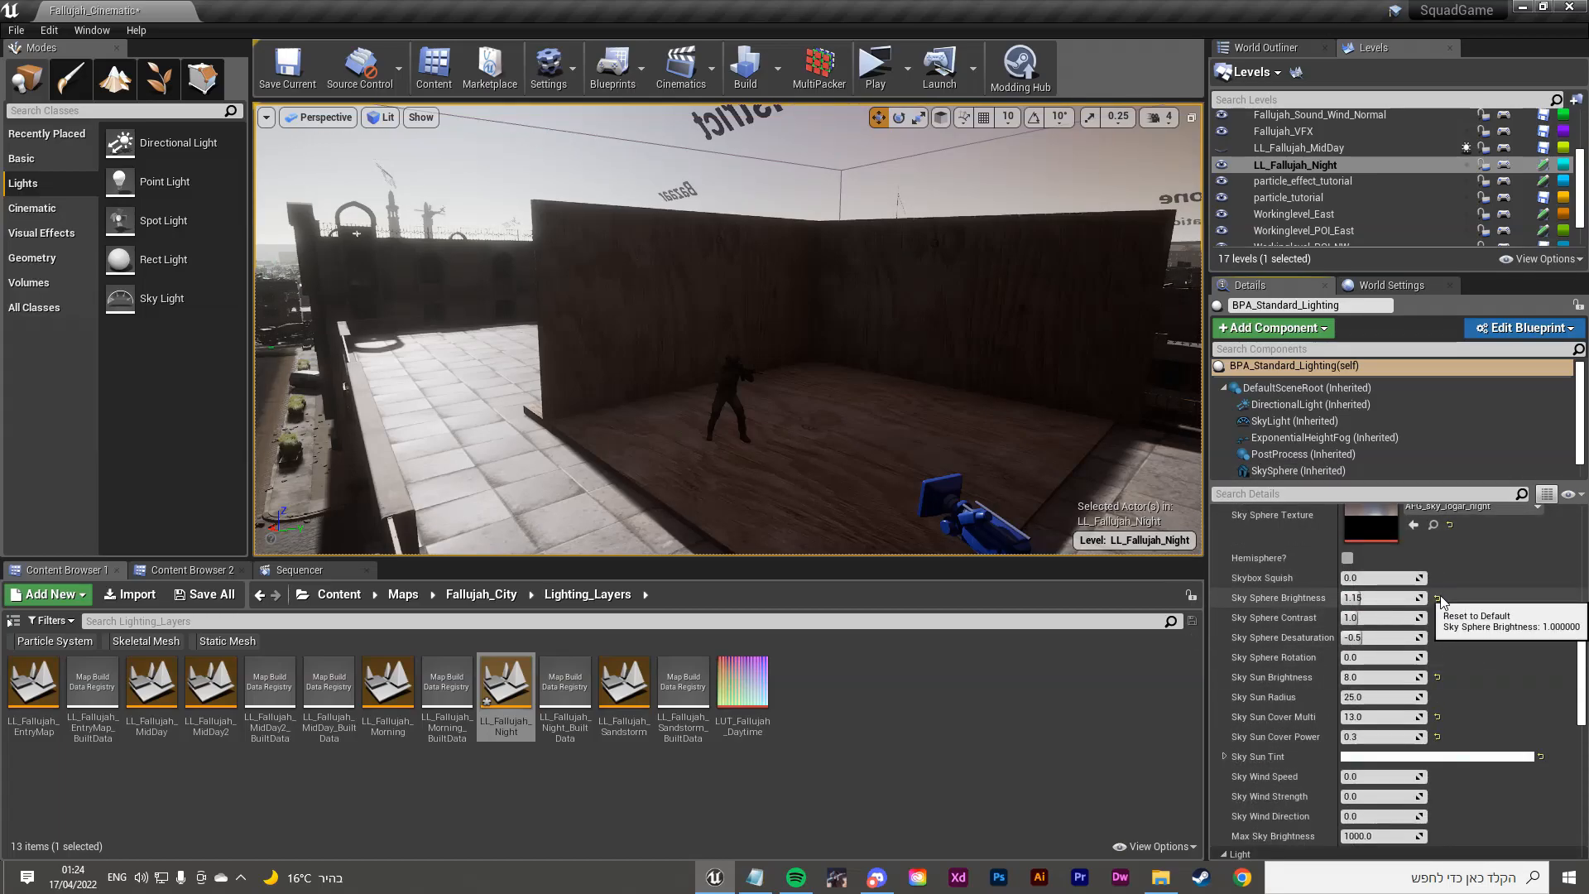
pyautogui.click(1438, 716)
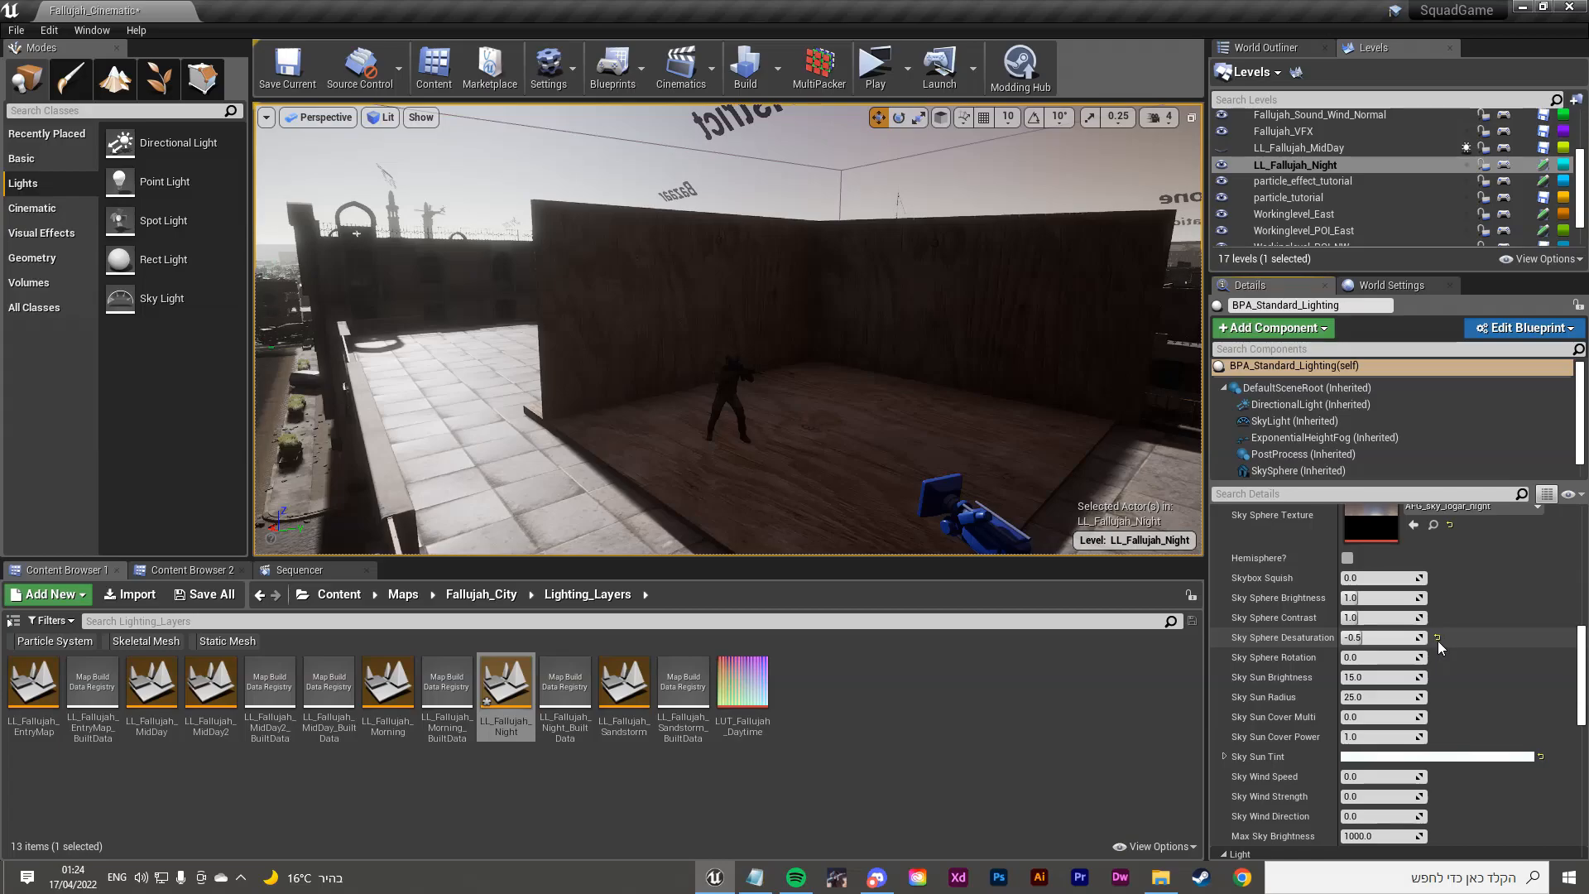
# Step: Reset Sun Roll to 0 and Light Shaft Intensity to its default
pyautogui.scroll(-5, 1438, 643)
pyautogui.scroll(-1, 1437, 654)
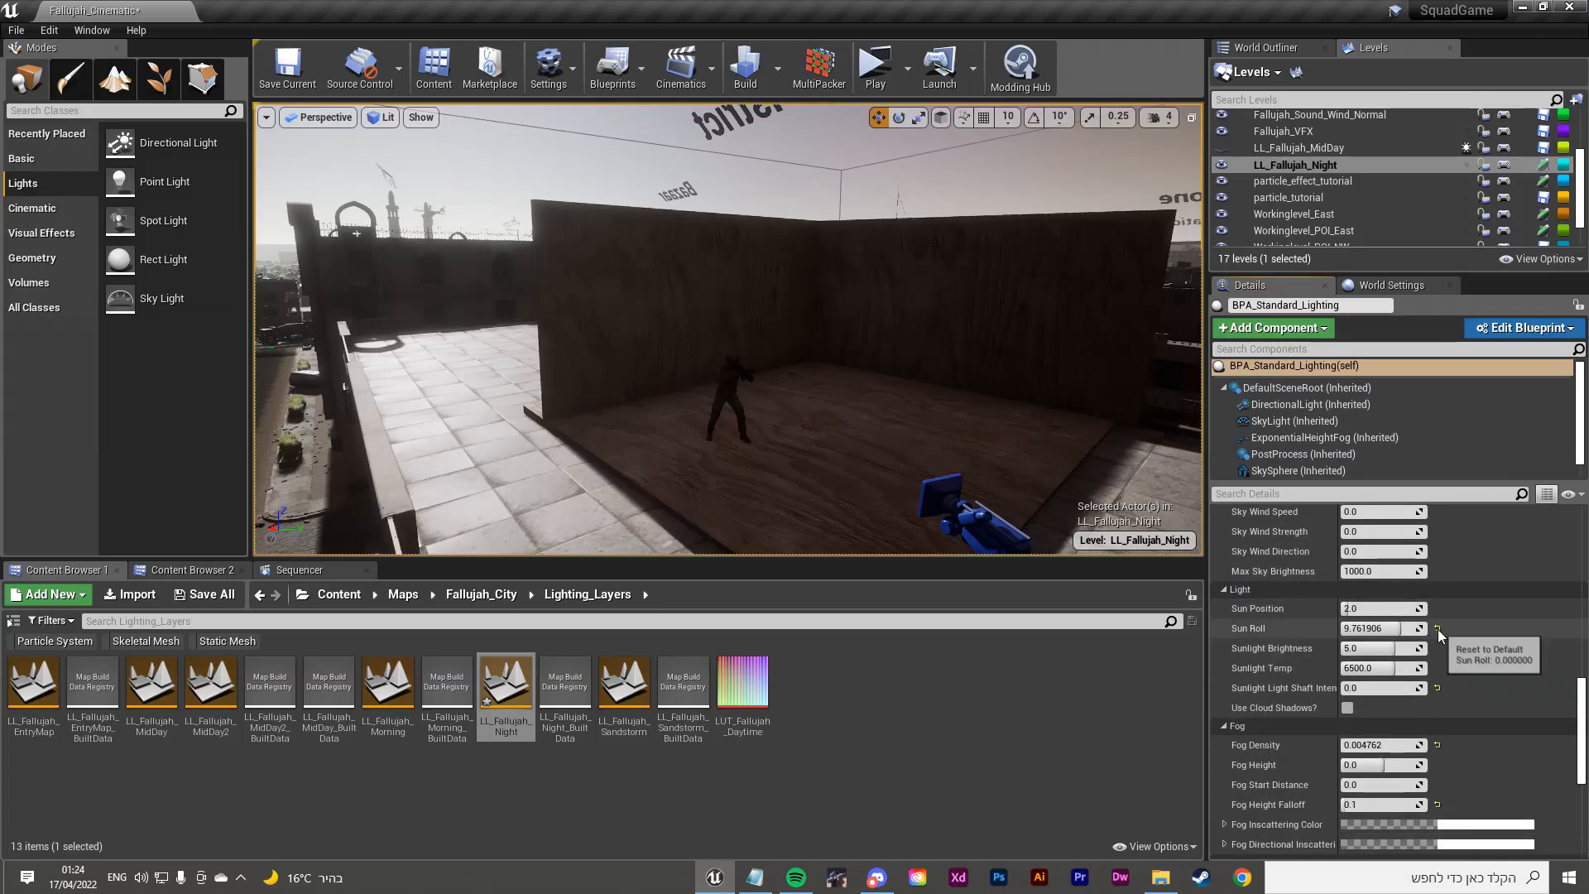
pyautogui.click(1438, 629)
pyautogui.click(1439, 687)
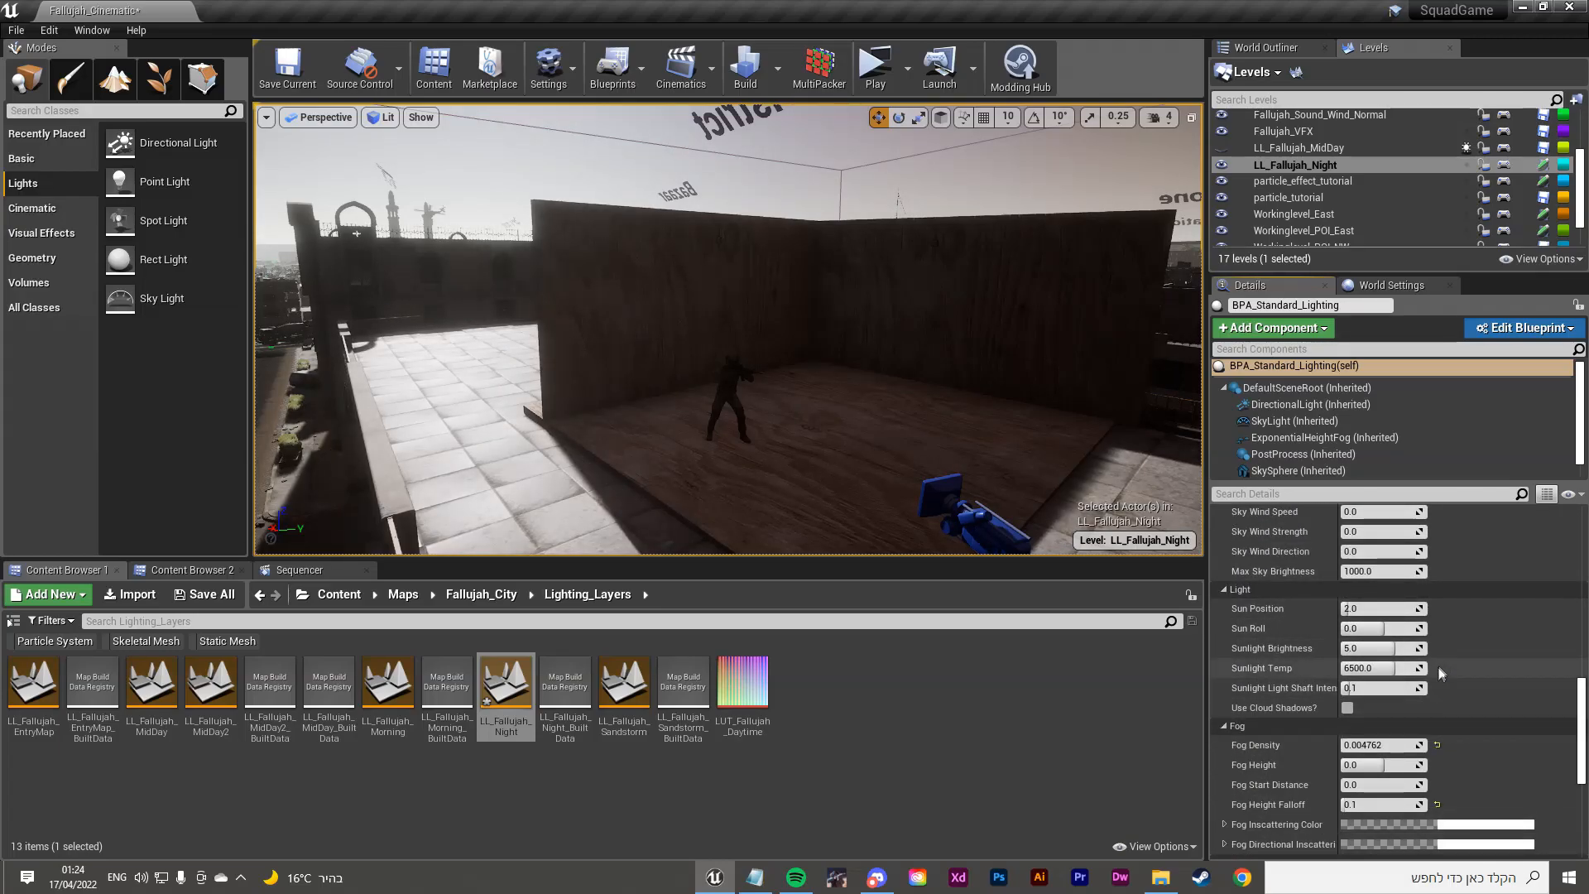
# Step: Drop a Directional Light from the Lights panel into the viewport above the soldier's box
pyautogui.moveTo(1059, 449); pyautogui.dragTo(1039, 476, button='right')
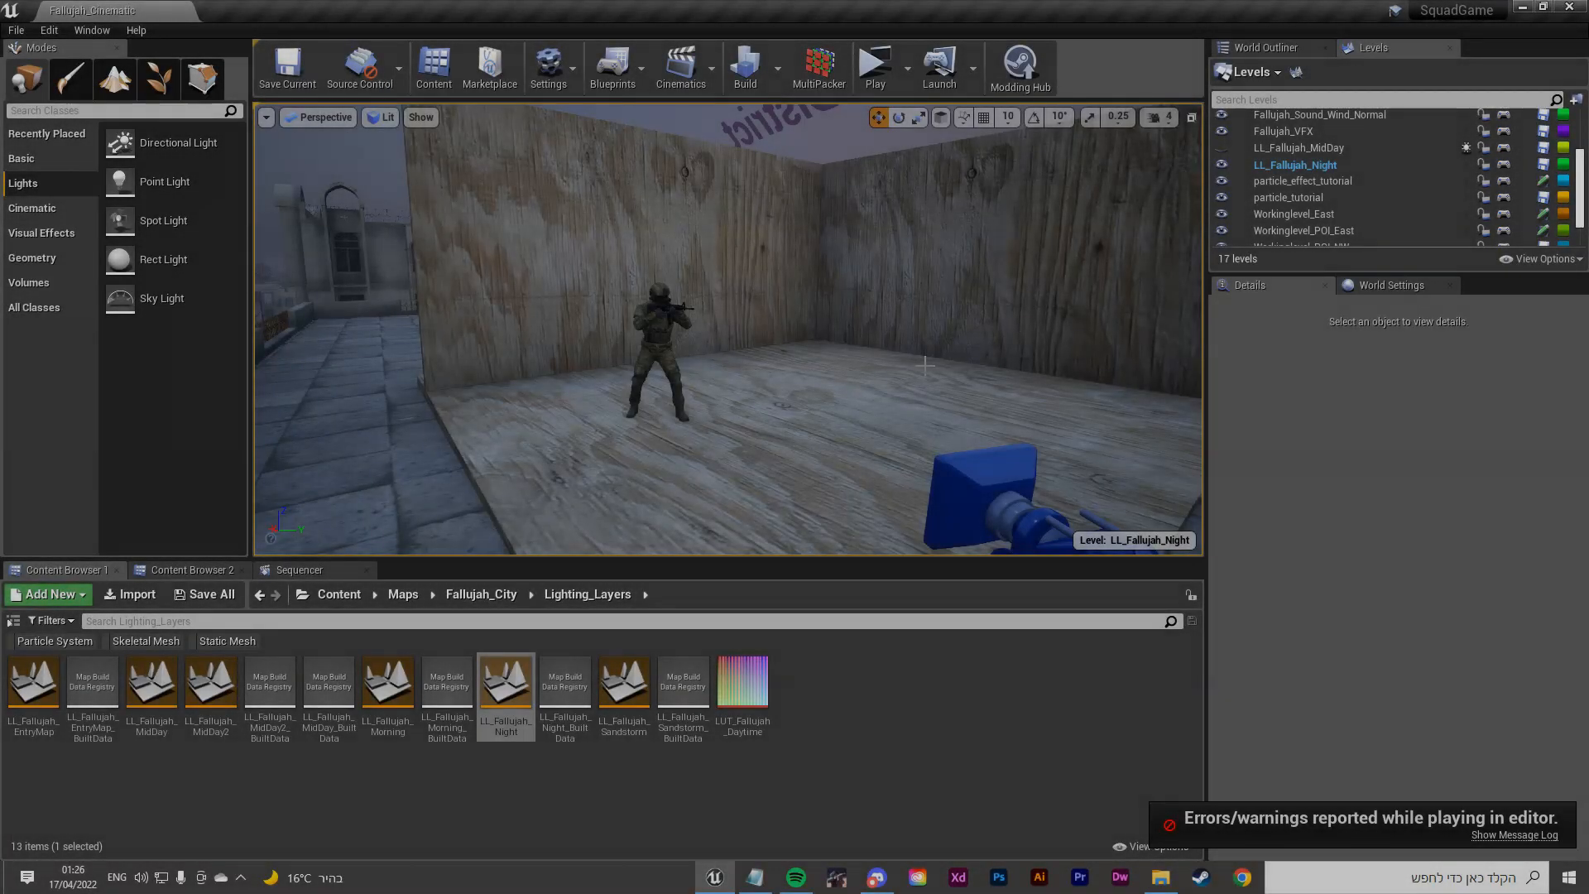
pyautogui.moveTo(729, 331)
pyautogui.mouseDown(button='right')
pyautogui.moveTo(703, 323)
pyautogui.moveTo(910, 332)
pyautogui.moveTo(712, 339)
pyautogui.moveTo(695, 365)
pyautogui.moveTo(720, 393)
pyautogui.moveTo(704, 348)
pyautogui.mouseUp(button='right')
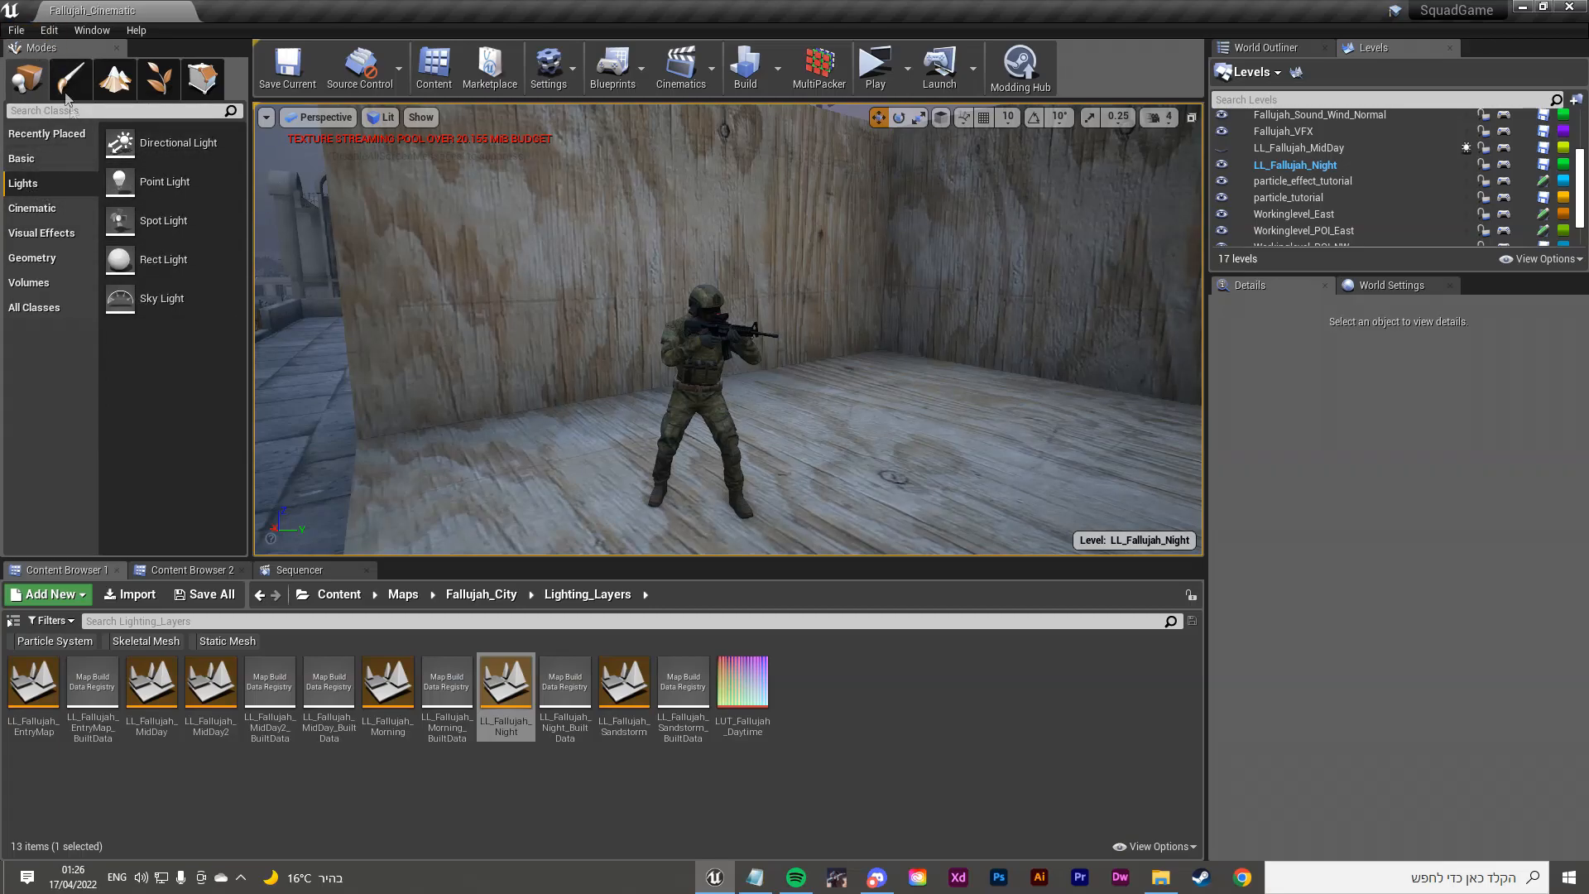
pyautogui.moveTo(179, 143); pyautogui.dragTo(722, 237)
pyautogui.moveTo(634, 232)
pyautogui.mouseDown(button='right')
pyautogui.moveTo(762, 240)
pyautogui.moveTo(633, 232)
pyautogui.mouseUp(button='right')
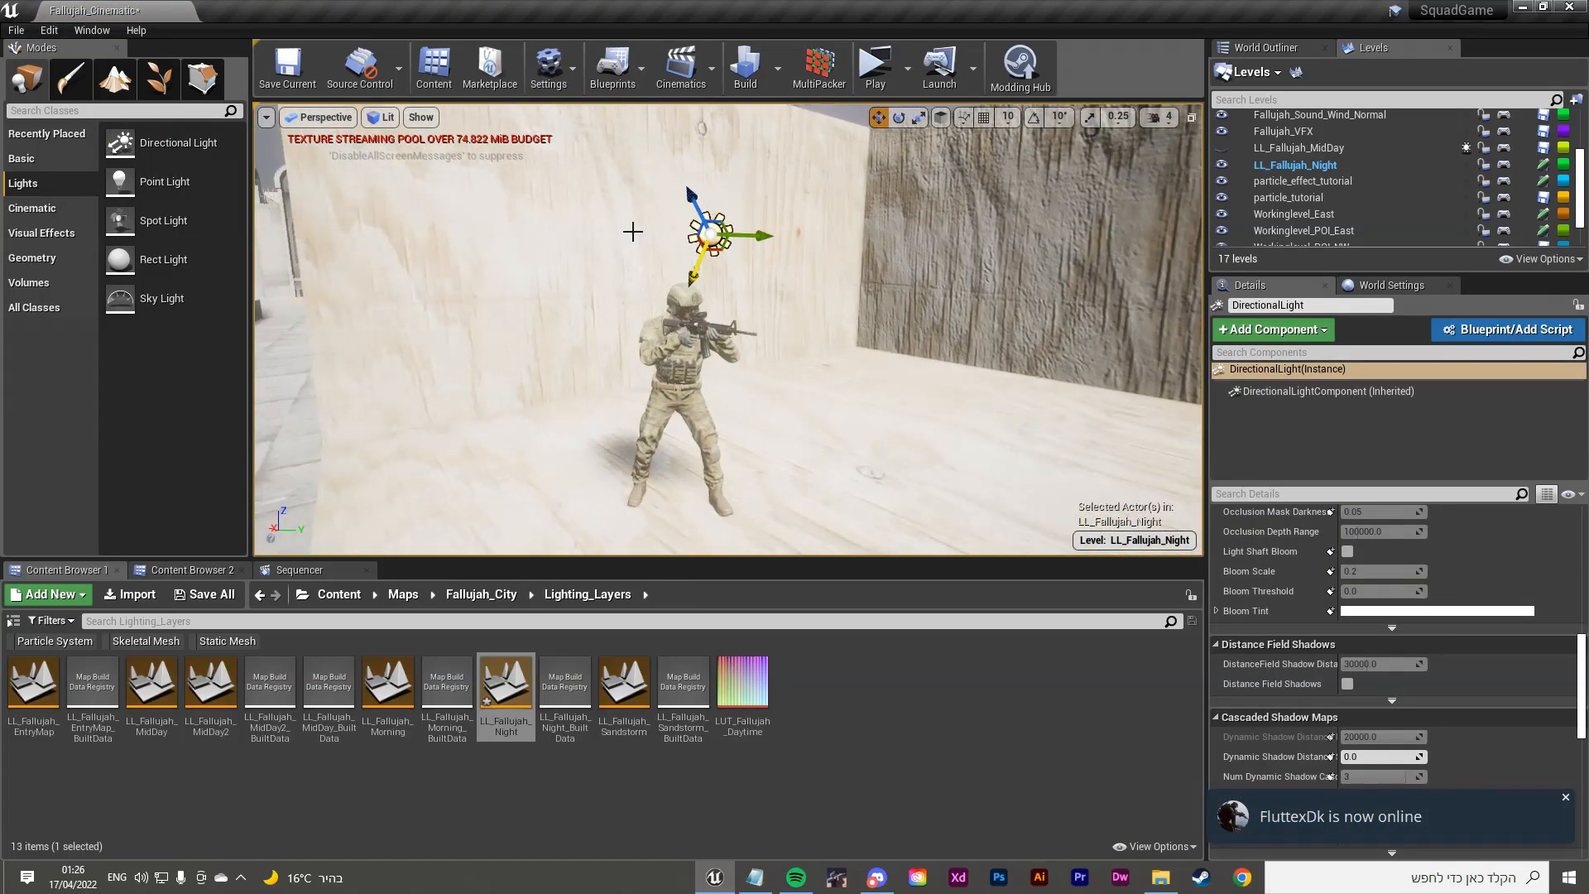
# Step: Delete the Directional Light and the SkyLight, then place a Rect Light beside the soldier
pyautogui.press('Delete')
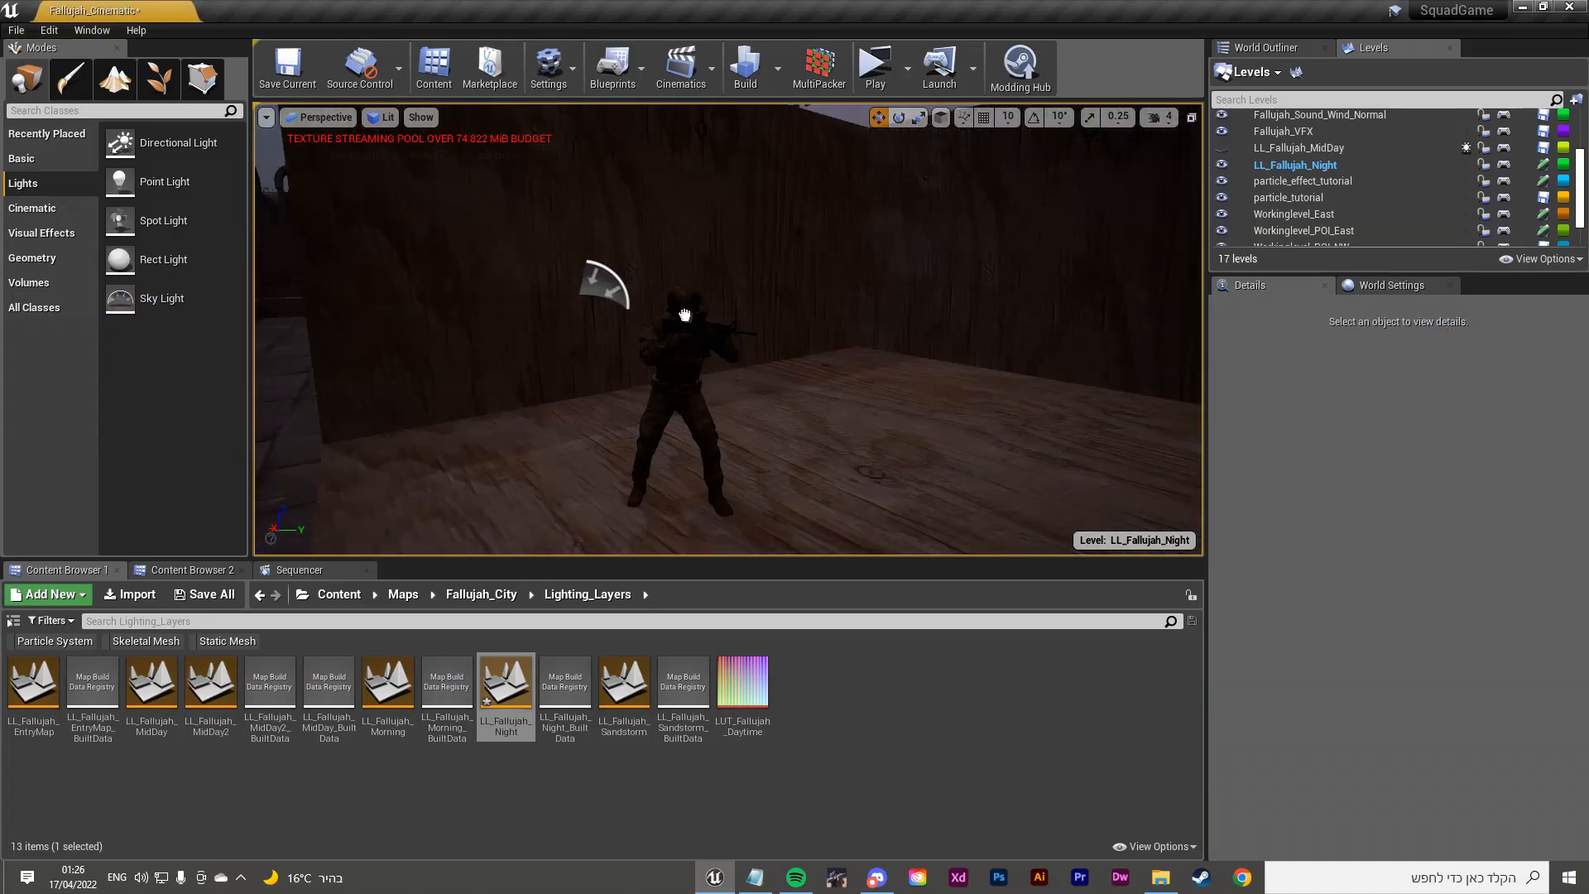
pyautogui.click(592, 279)
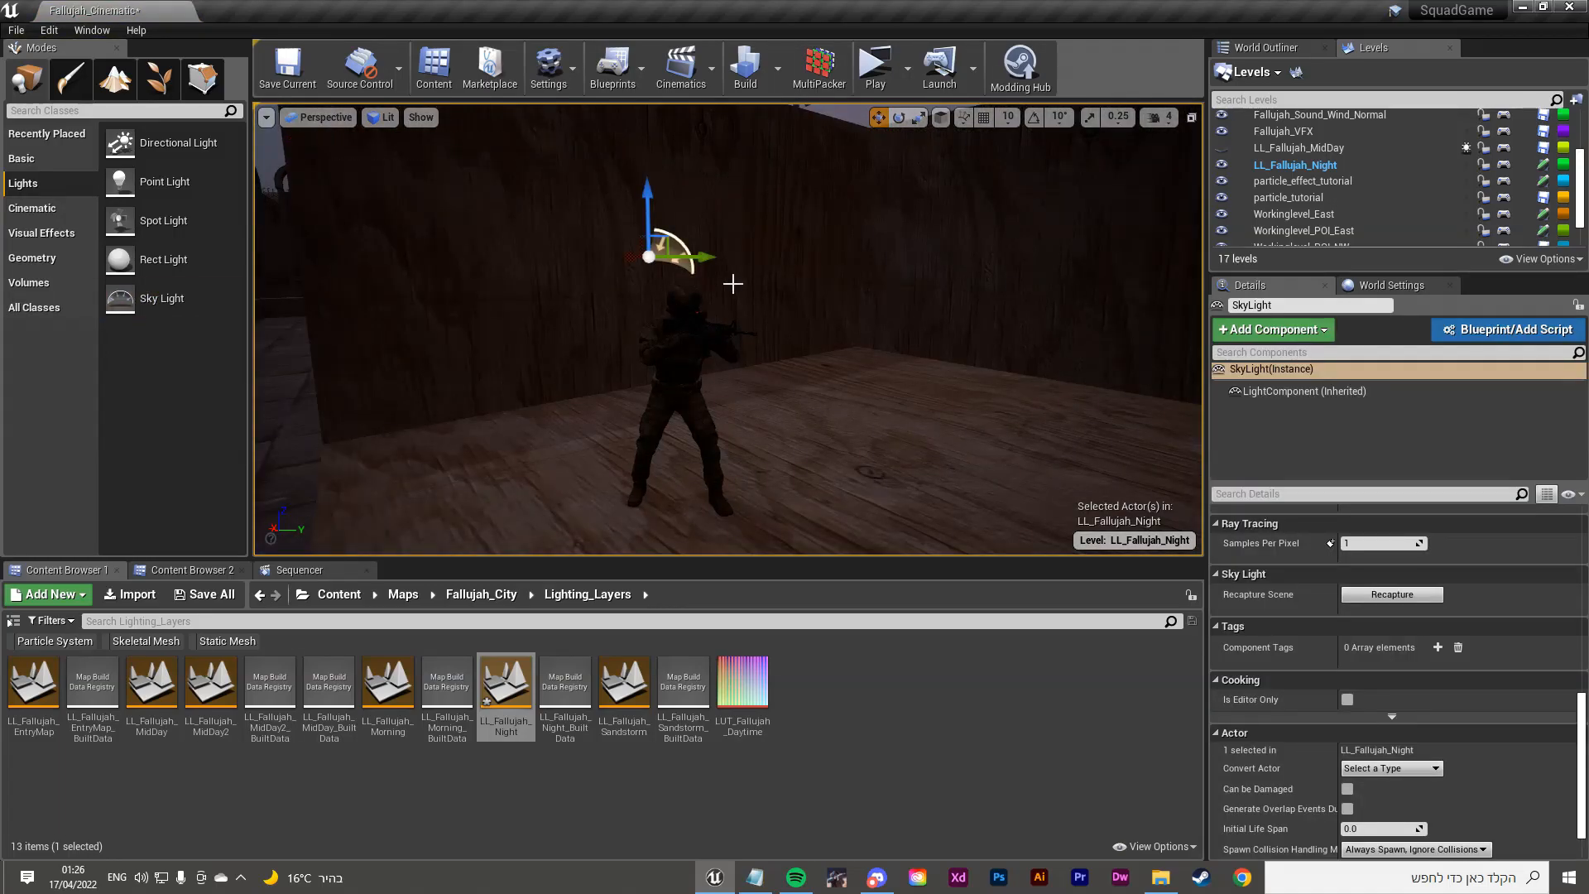
pyautogui.press('Delete')
pyautogui.moveTo(484, 295)
pyautogui.mouseDown(button='right')
pyautogui.moveTo(468, 170)
pyautogui.moveTo(439, 351)
pyautogui.moveTo(465, 305)
pyautogui.mouseUp(button='right')
pyautogui.moveTo(158, 255); pyautogui.dragTo(874, 353)
pyautogui.moveTo(745, 347); pyautogui.dragTo(1034, 343, button='right')
# Step: Widen the rect light's attenuation radius, shrink its source height and raise its intensity
pyautogui.moveTo(864, 280); pyautogui.dragTo(919, 279, button='right')
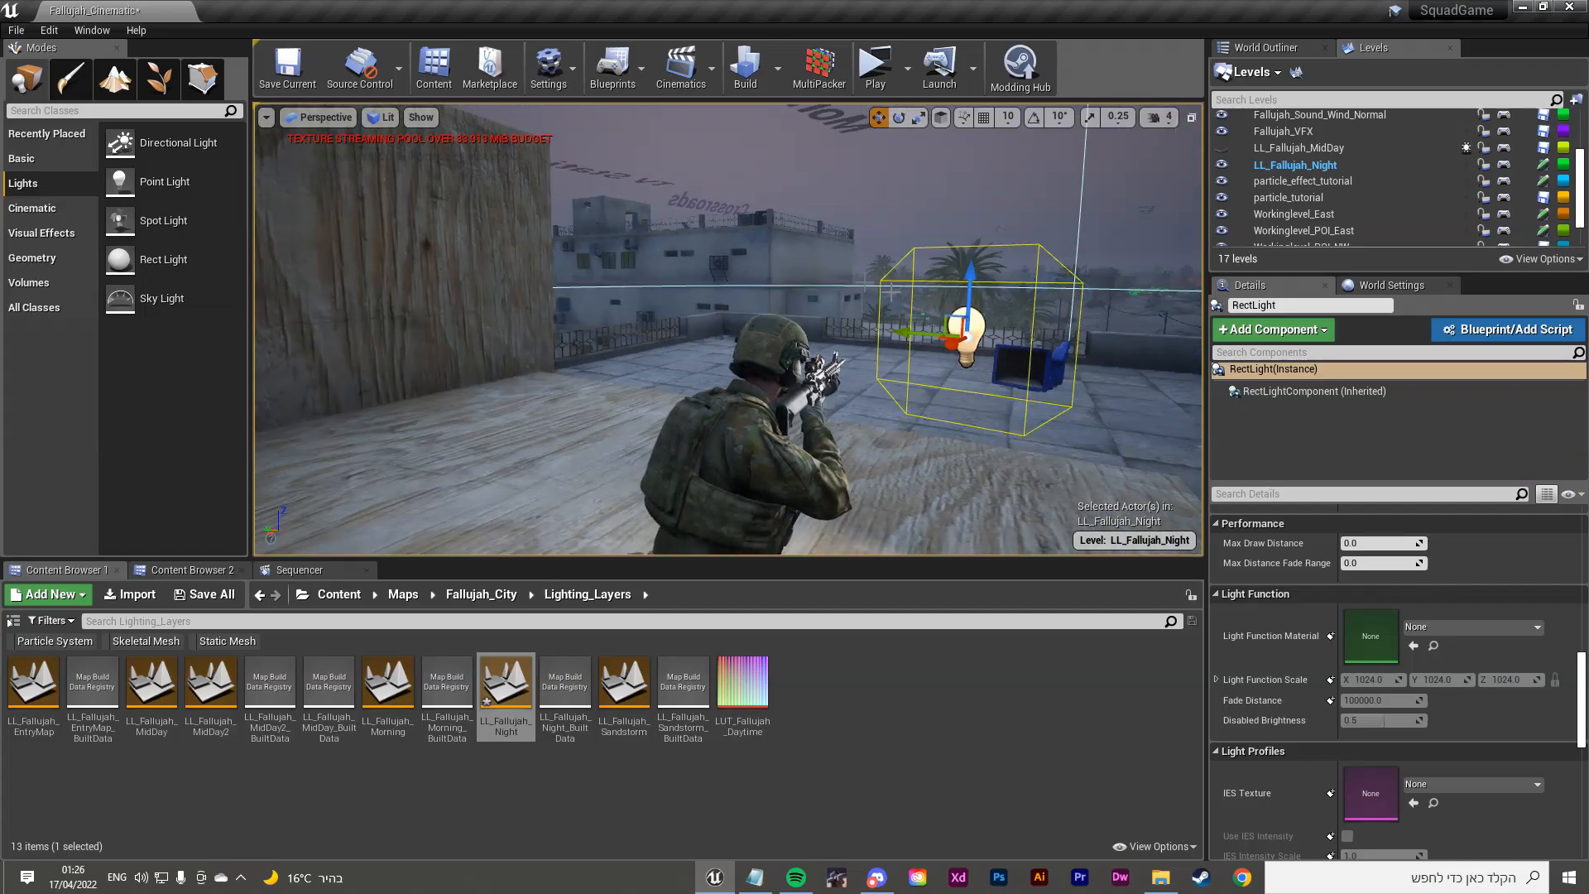
pyautogui.moveTo(1047, 293); pyautogui.dragTo(538, 306, button='right')
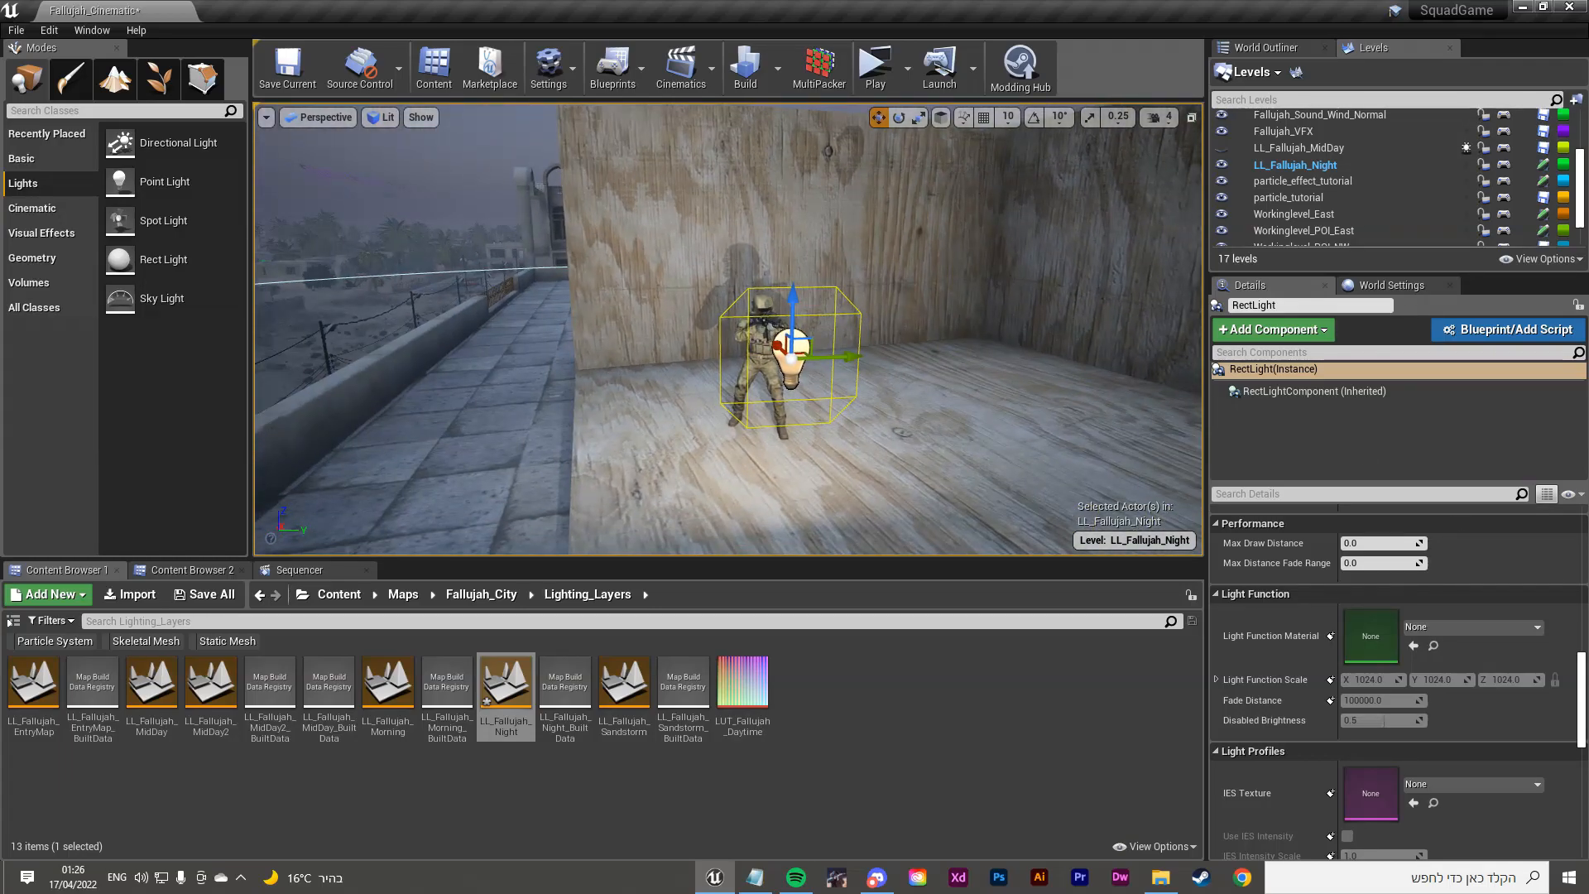
pyautogui.scroll(10, 1457, 728)
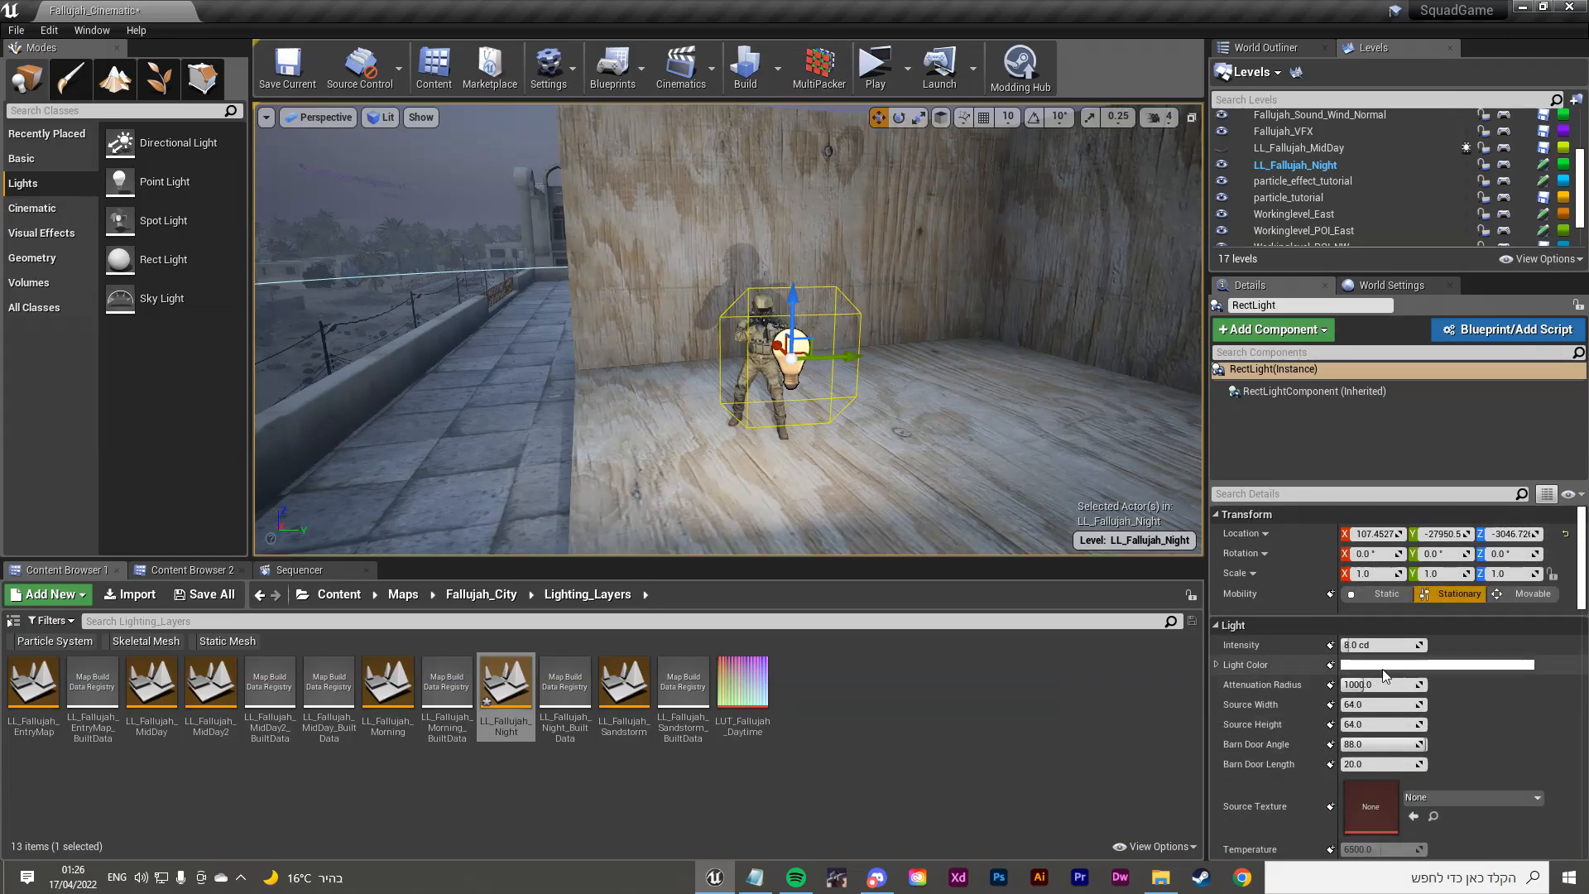
pyautogui.moveTo(1386, 684); pyautogui.dragTo(1420, 724)
pyautogui.moveTo(1378, 645)
pyautogui.mouseDown()
pyautogui.moveTo(1407, 644)
pyautogui.moveTo(1384, 644)
pyautogui.mouseUp()
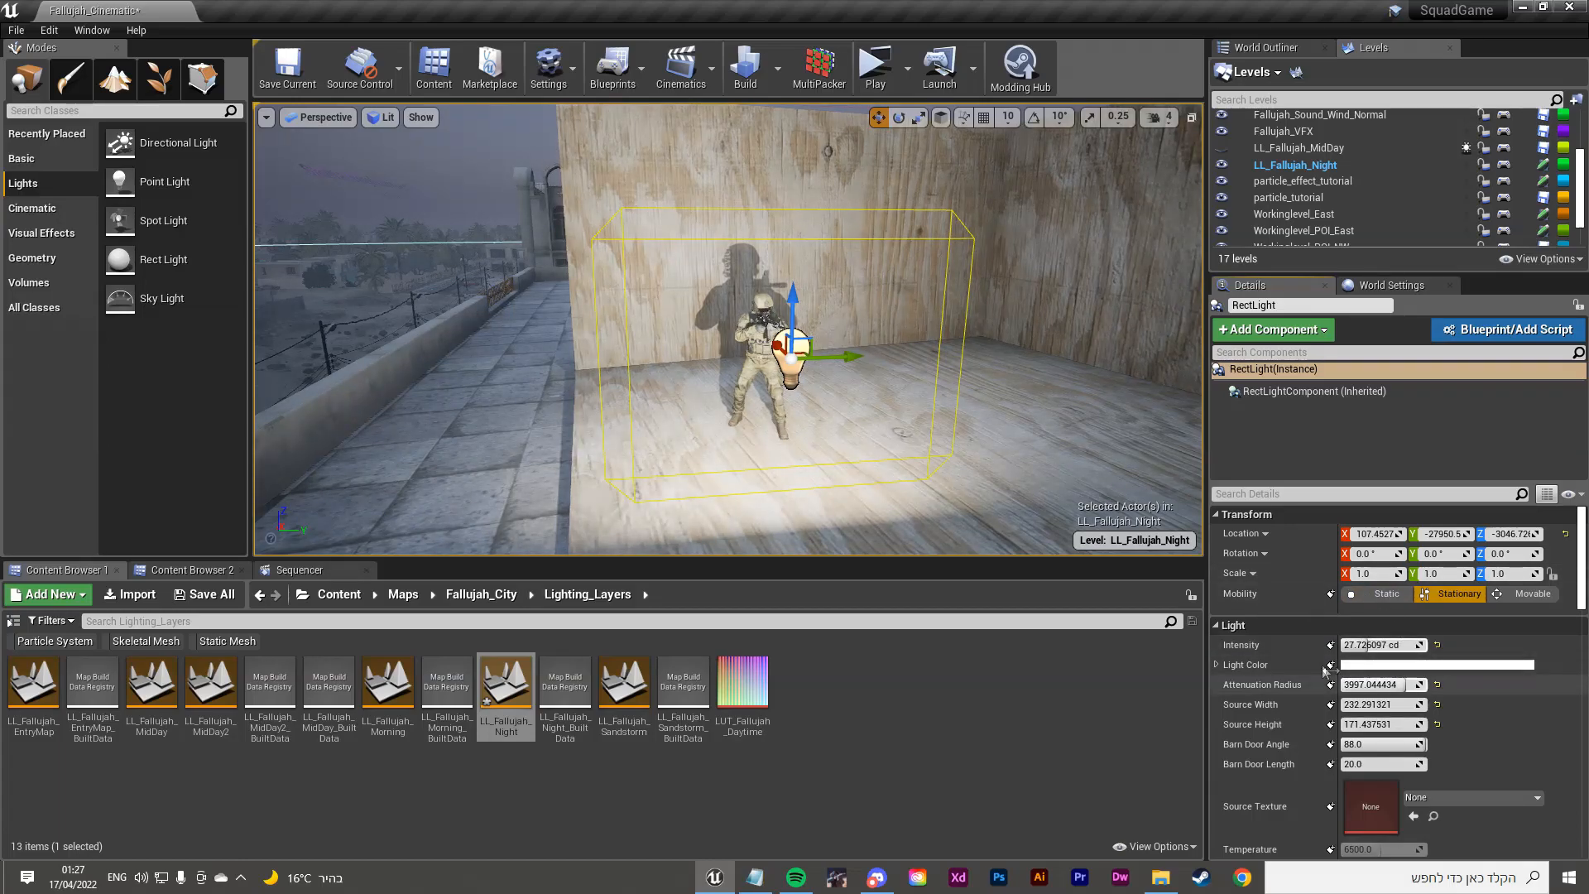
pyautogui.scroll(-2, 1266, 629)
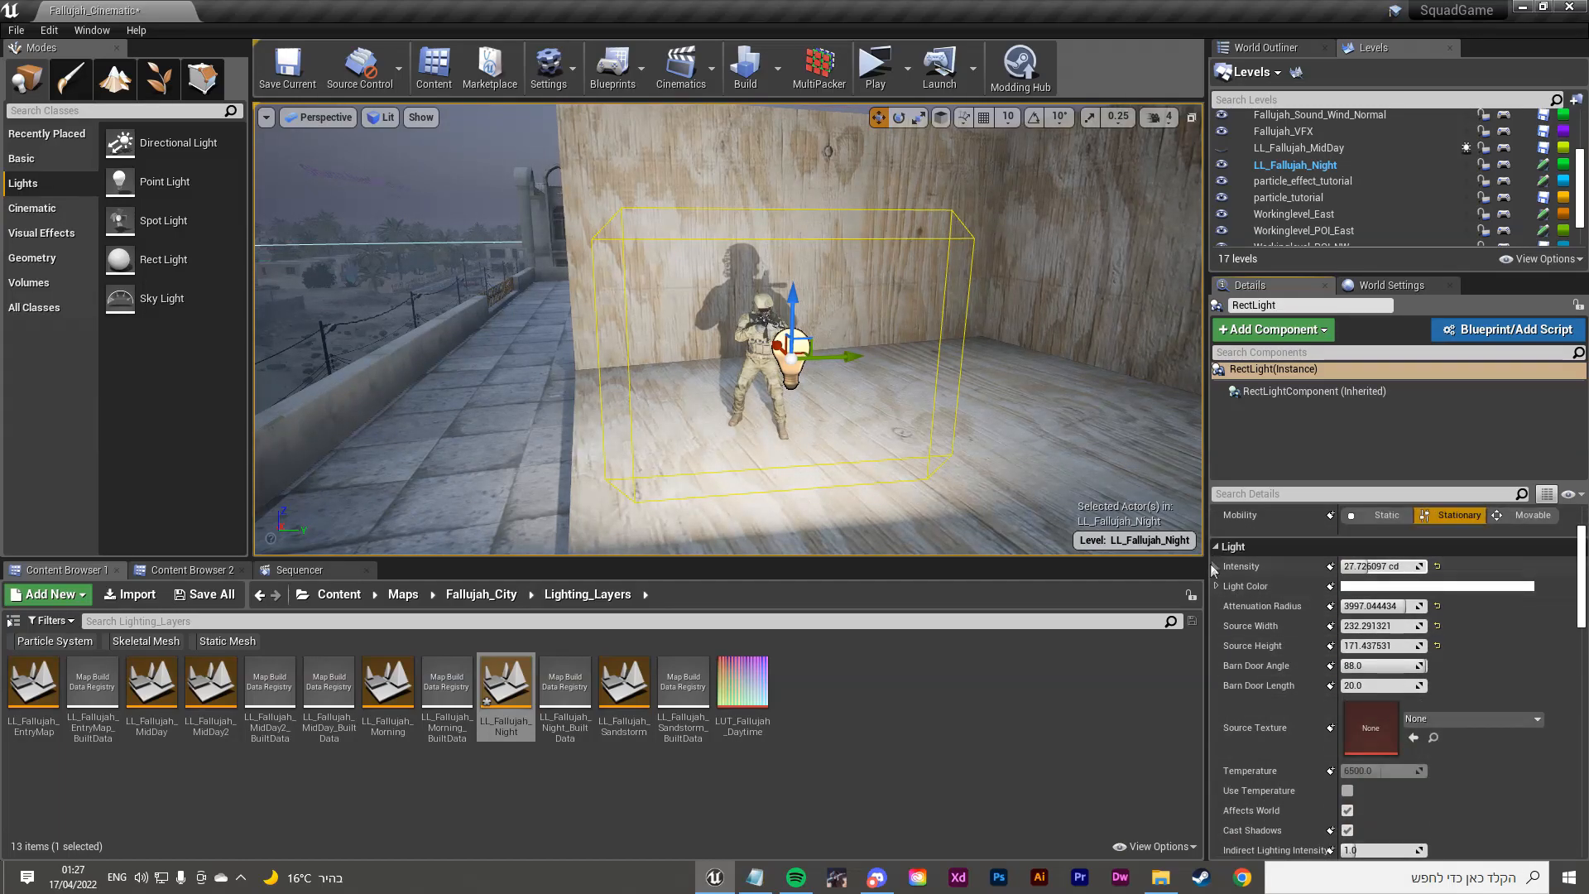
# Step: Delete the rect light and drop a point light beside the soldier
pyautogui.moveTo(1059, 458); pyautogui.dragTo(1142, 458, button='right')
pyautogui.press('a')
pyautogui.press('w')
pyautogui.press('f')
pyautogui.scroll(-4, 1312, 664)
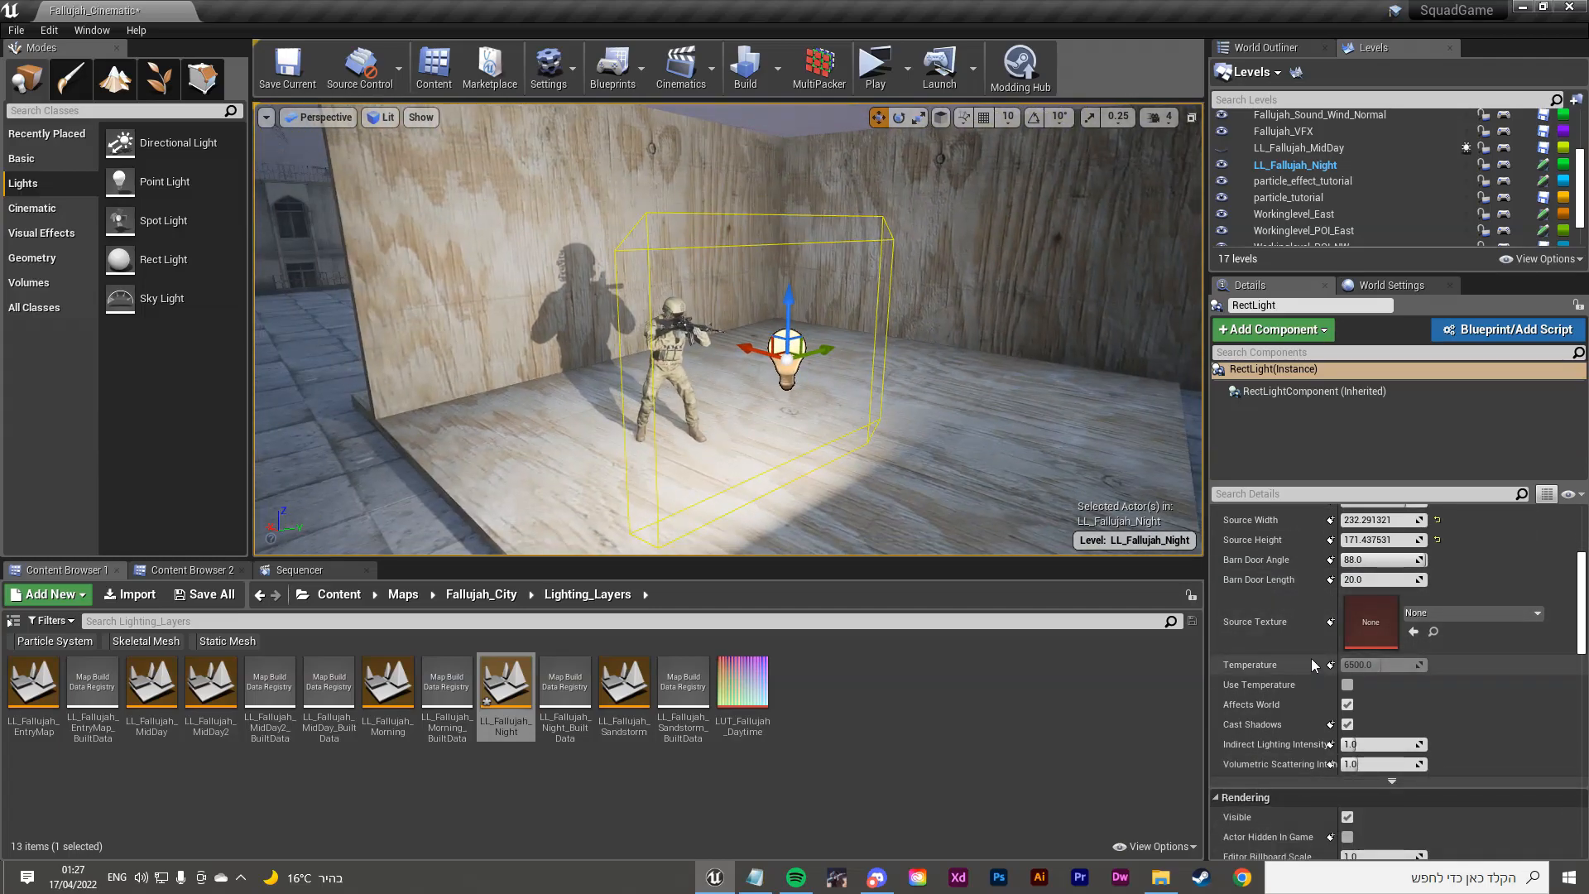
pyautogui.moveTo(976, 464); pyautogui.dragTo(1009, 463, button='right')
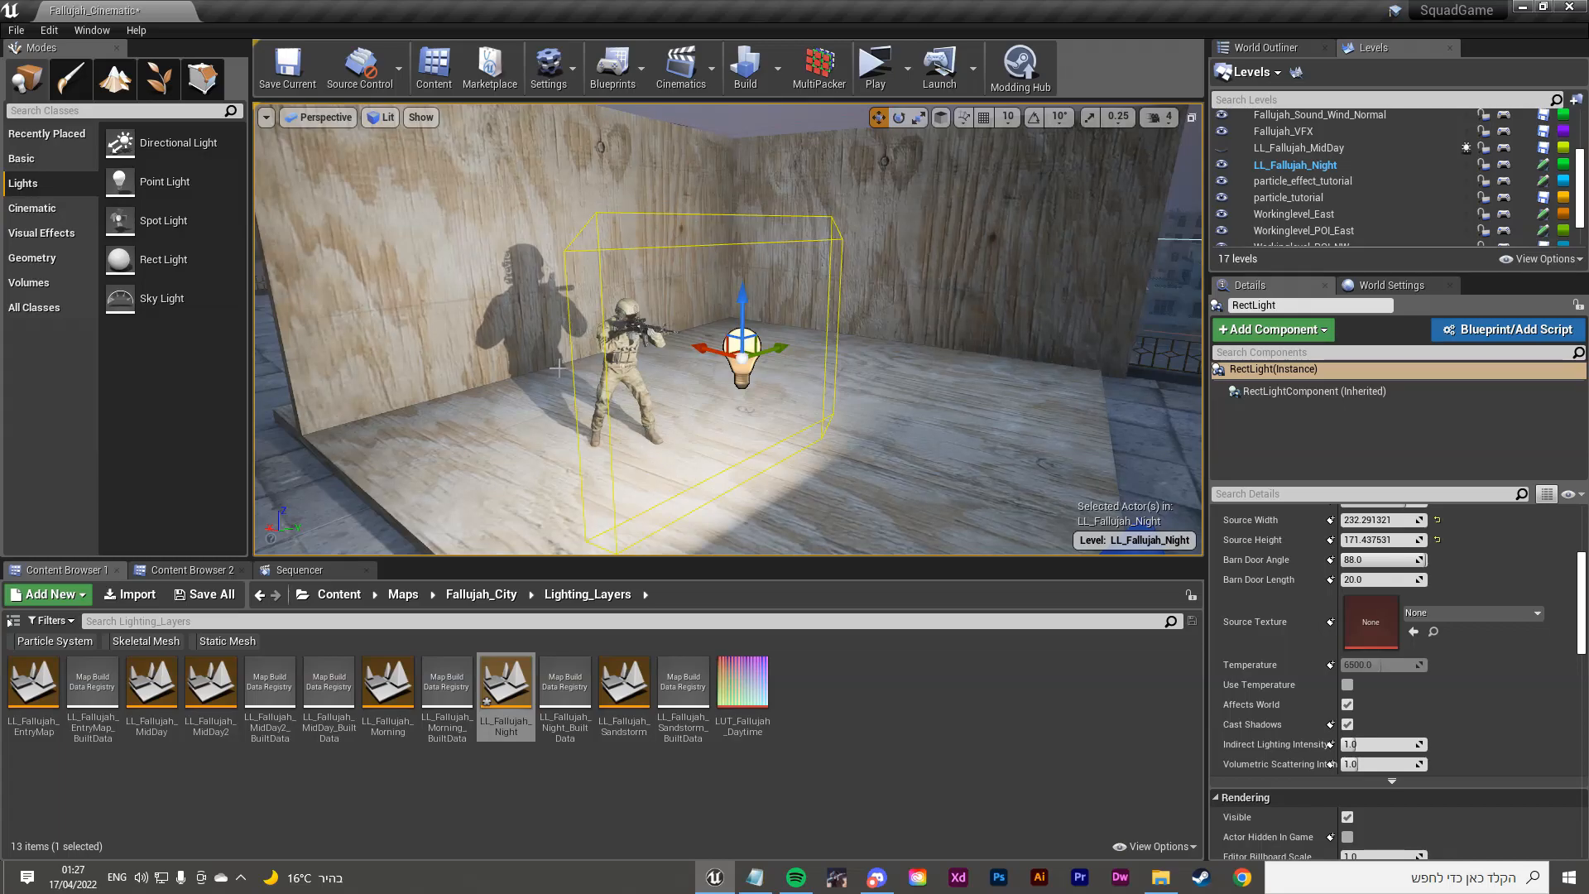
pyautogui.press('Delete')
pyautogui.moveTo(153, 221); pyautogui.dragTo(747, 383)
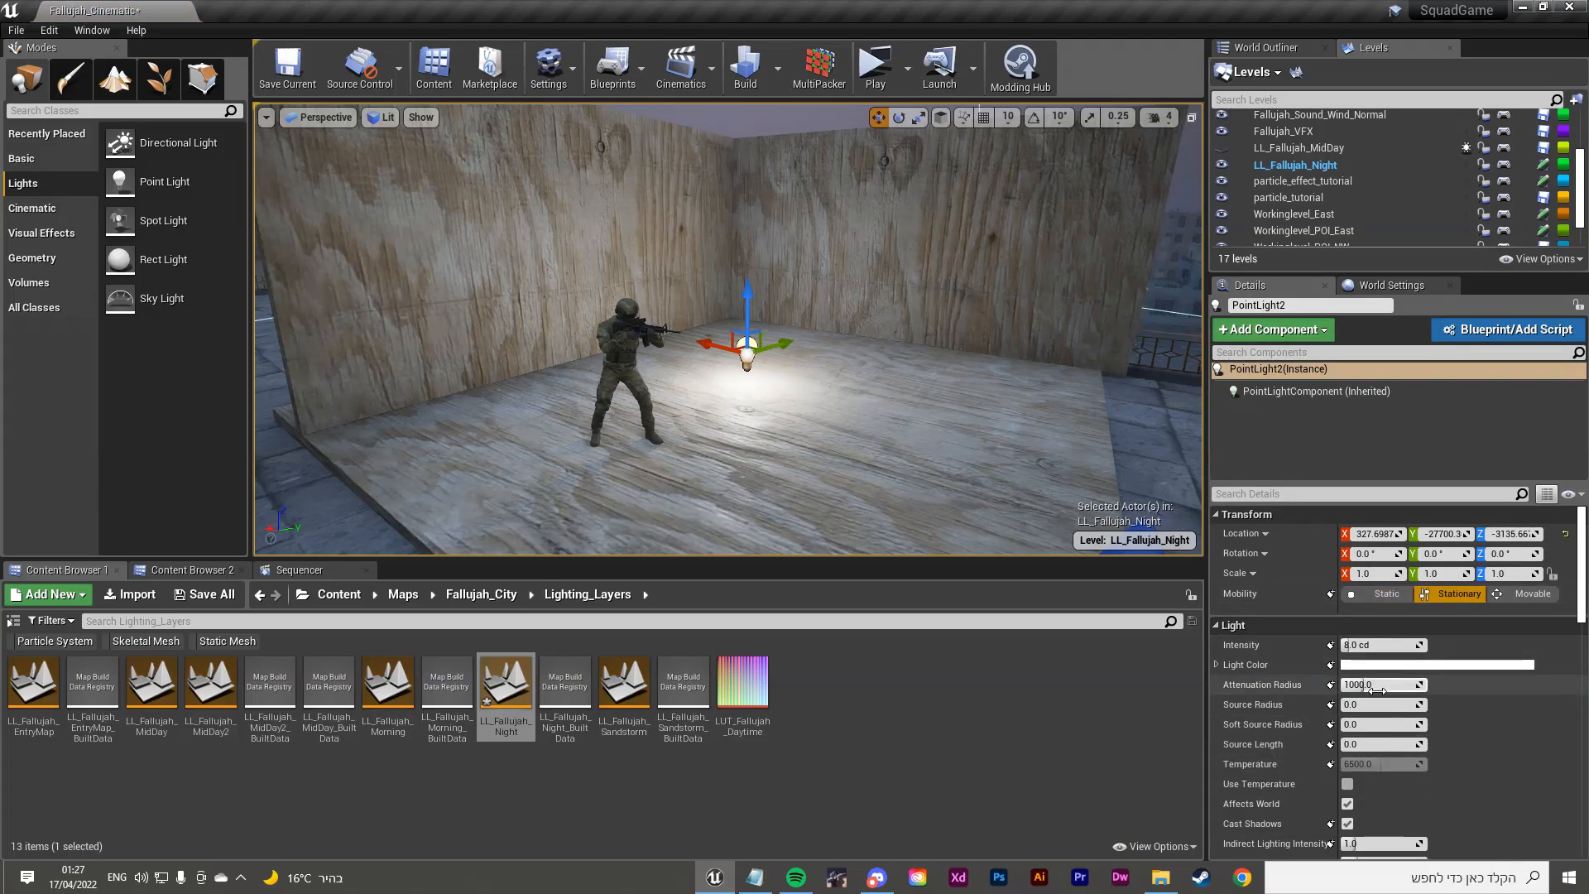
# Step: Test PointLight2's attenuation radius, intensity and source length near the soldier, then delete it
pyautogui.moveTo(1401, 685); pyautogui.dragTo(1390, 643)
pyautogui.moveTo(925, 331)
pyautogui.mouseDown(button='right')
pyautogui.moveTo(940, 336)
pyautogui.moveTo(529, 278)
pyautogui.moveTo(468, 298)
pyautogui.moveTo(546, 269)
pyautogui.moveTo(951, 339)
pyautogui.mouseUp(button='right')
pyautogui.press('g')
pyautogui.press('g')
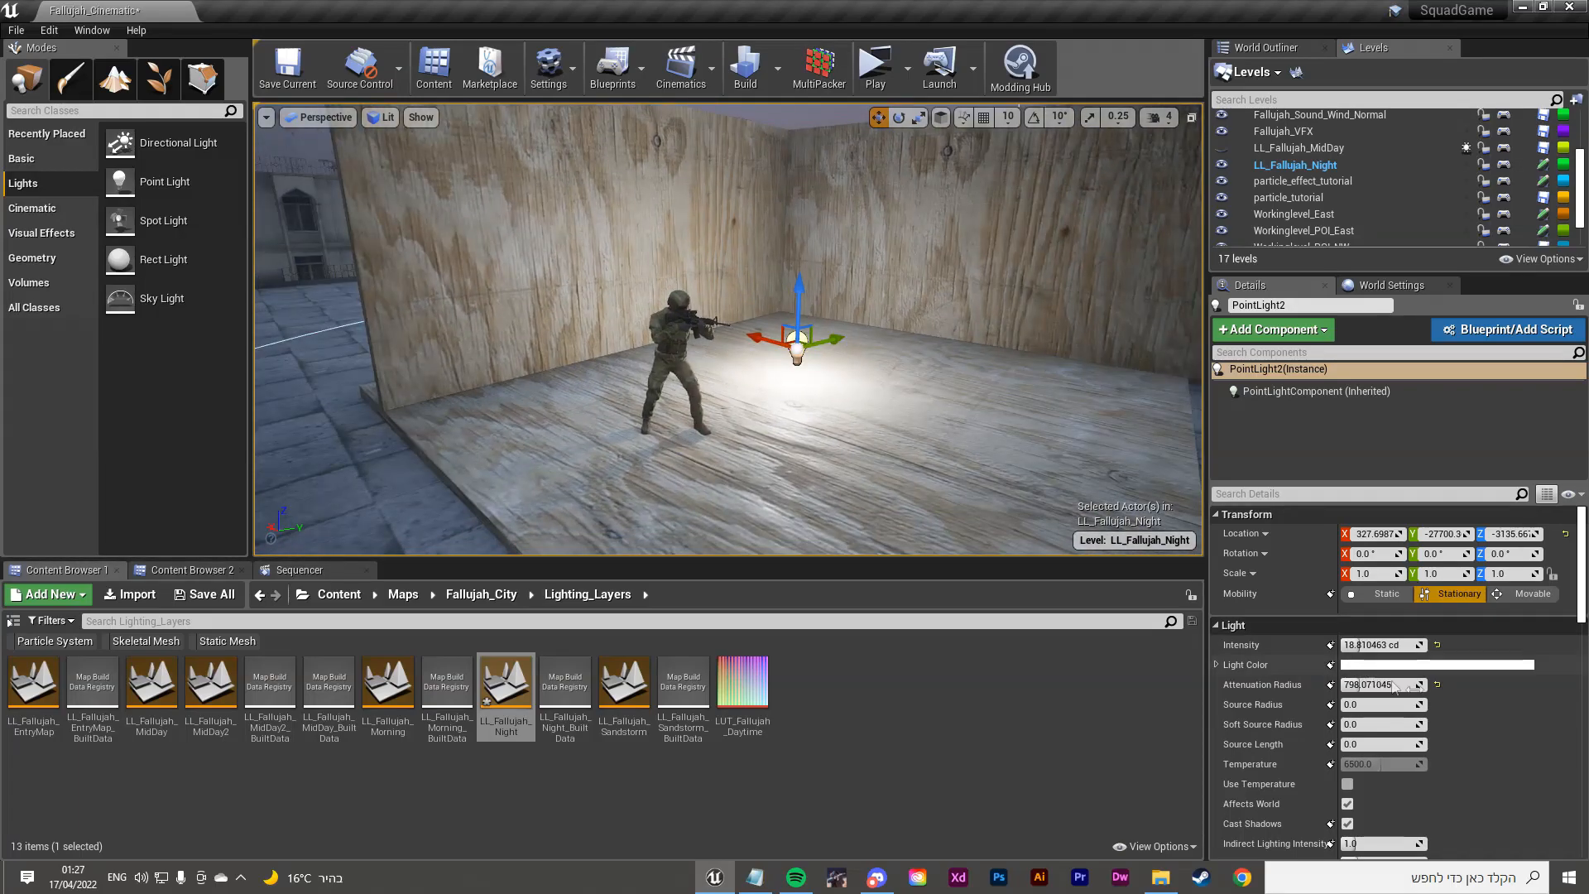
pyautogui.scroll(-4, 1447, 704)
pyautogui.moveTo(1378, 639); pyautogui.dragTo(1386, 638)
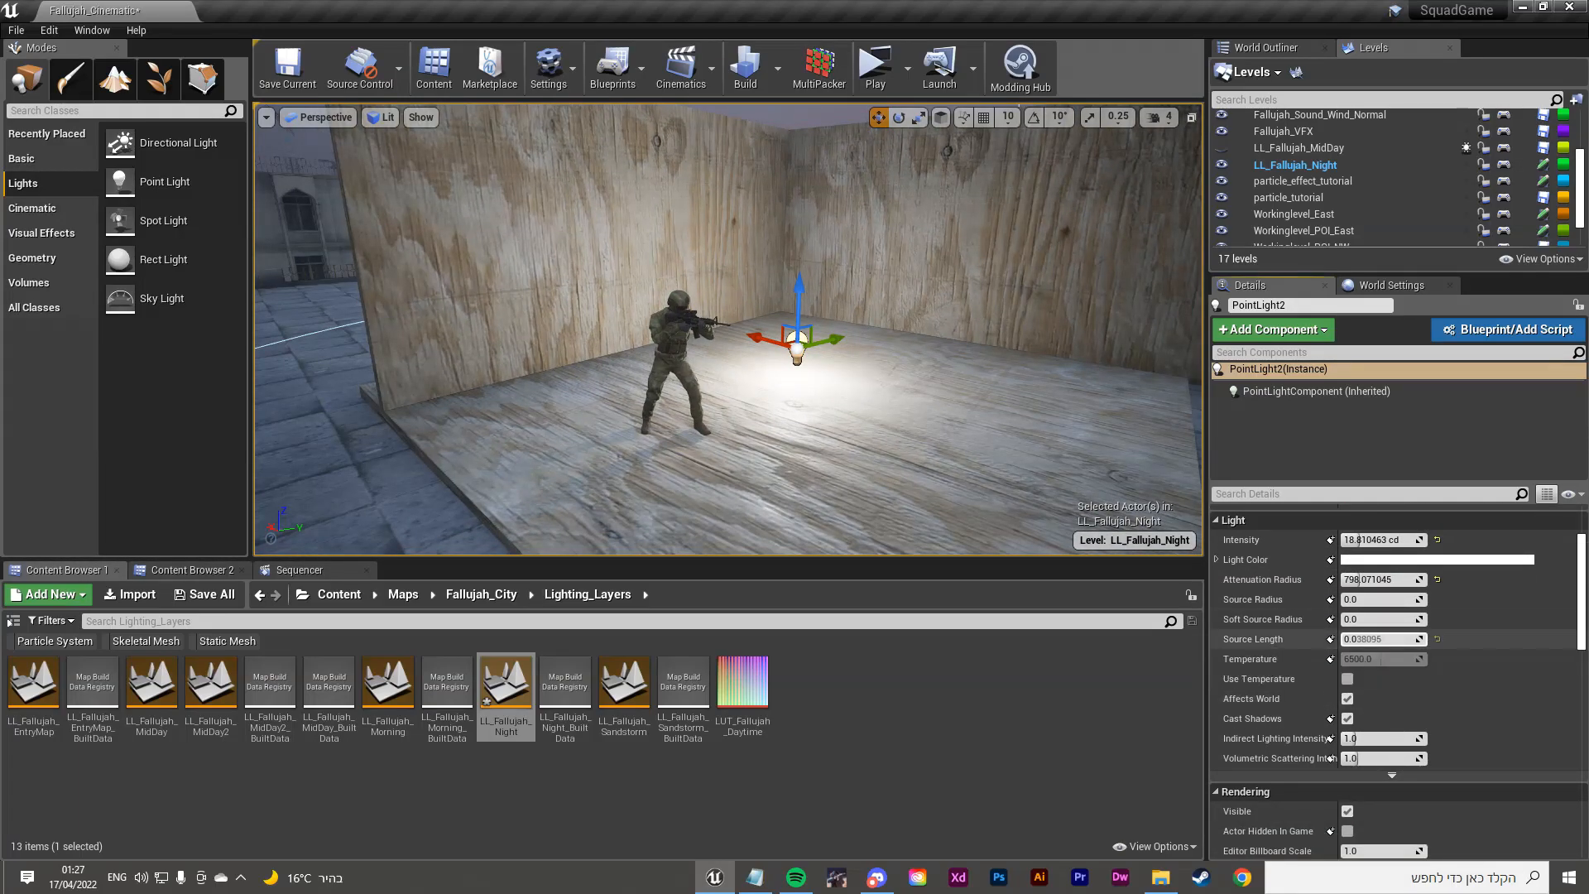
pyautogui.scroll(2, 1431, 642)
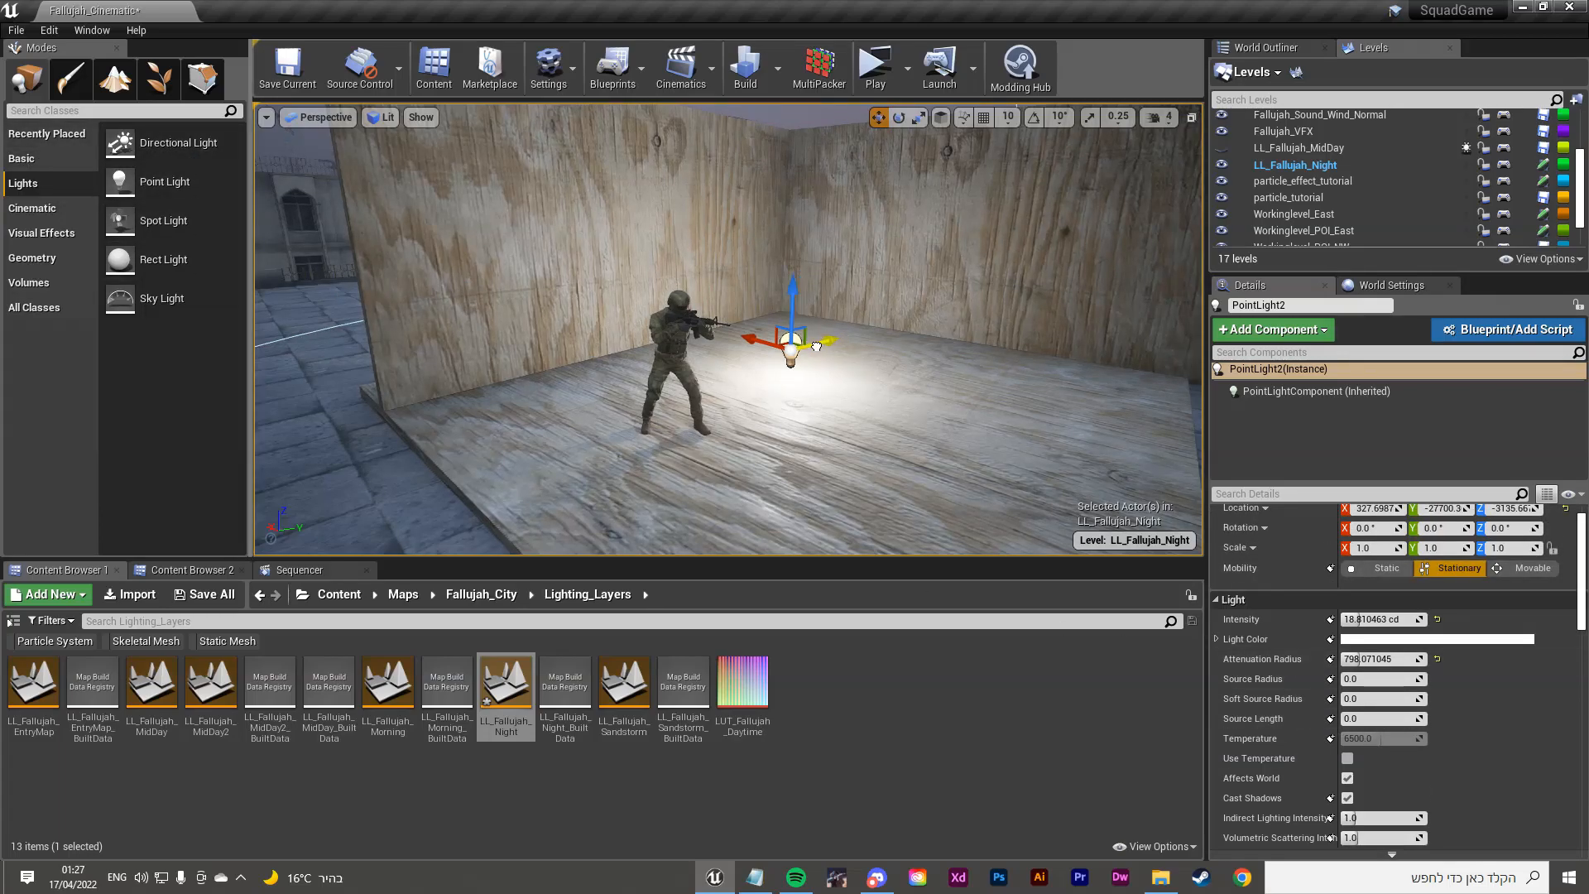
pyautogui.moveTo(816, 347); pyautogui.dragTo(731, 367)
pyautogui.press('Delete')
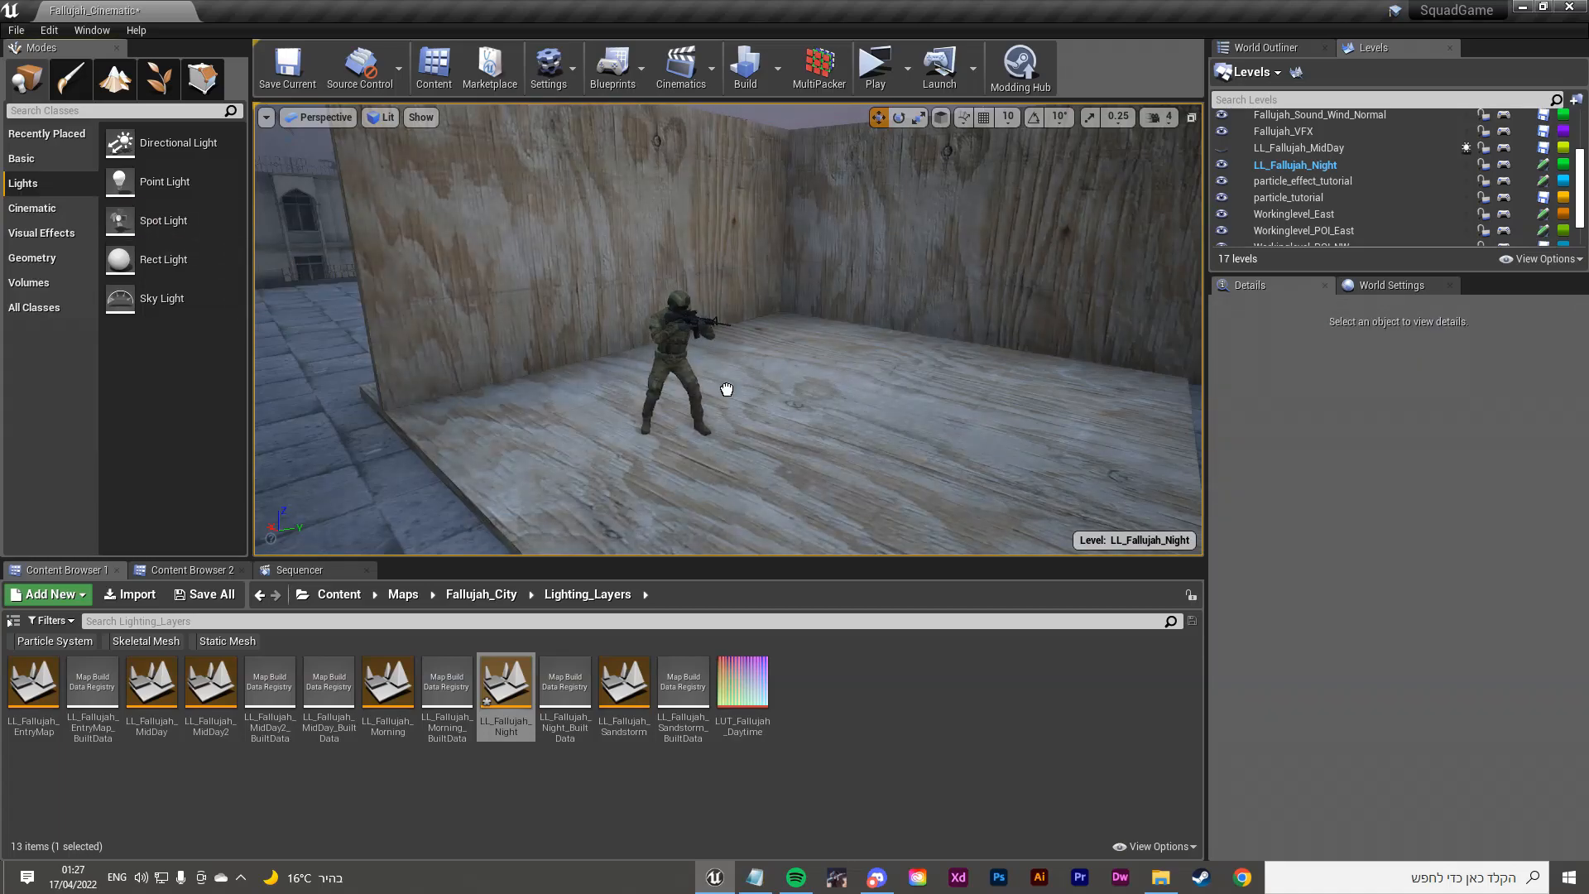
# Step: Place a Spot Light above the soldier and position it along X and Y
pyautogui.moveTo(674, 371); pyautogui.dragTo(680, 369)
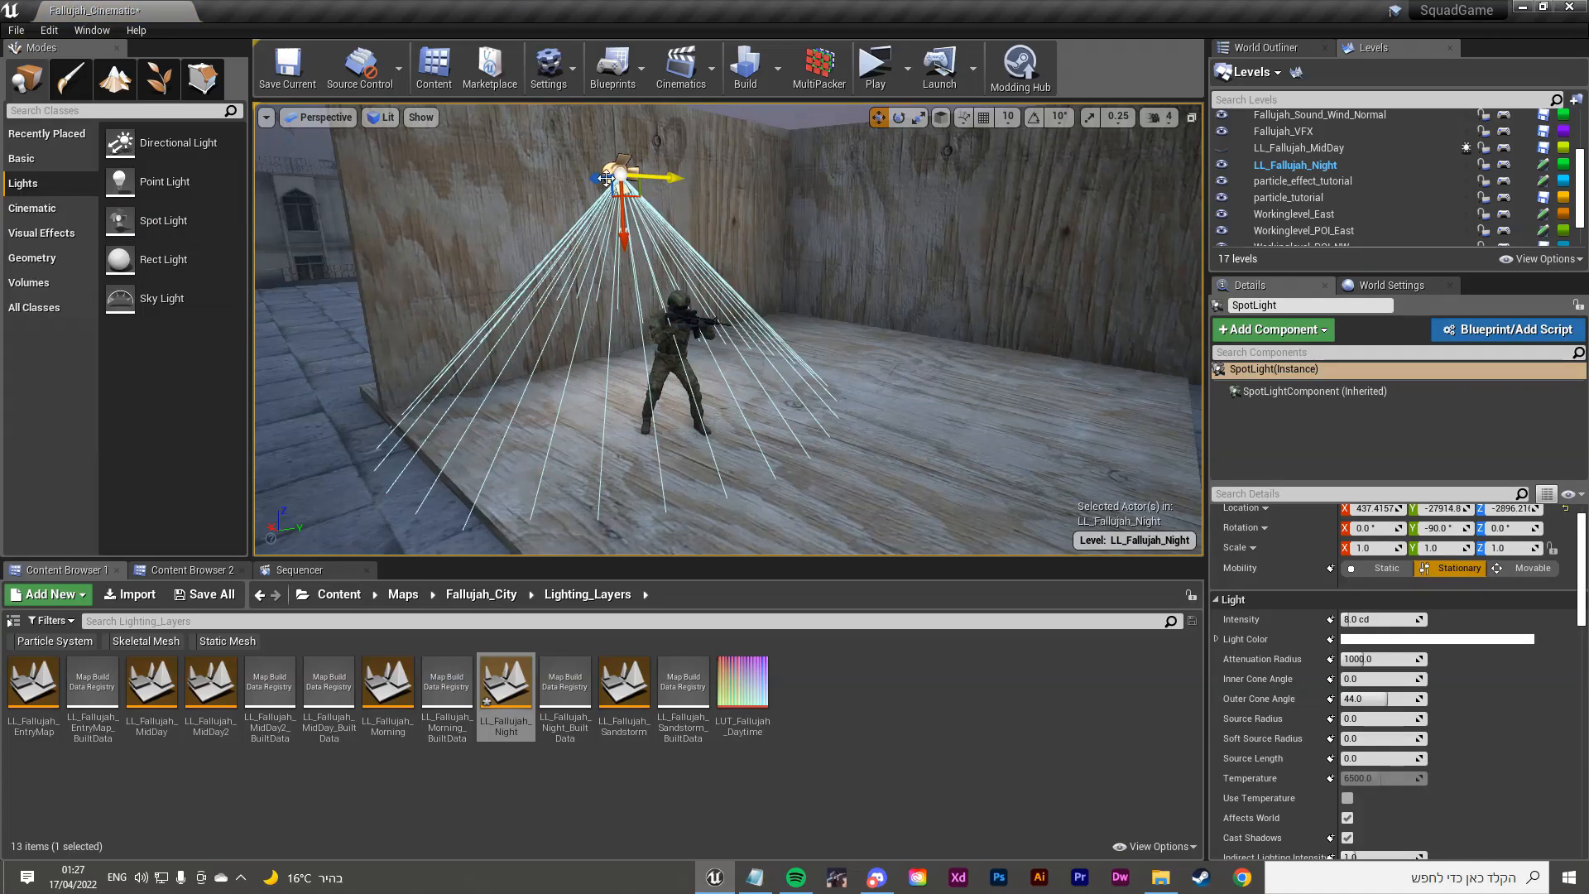
pyautogui.moveTo(597, 174); pyautogui.dragTo(709, 169)
pyautogui.press('w')
pyautogui.moveTo(709, 169)
pyautogui.mouseDown(button='right')
pyautogui.moveTo(707, 217)
pyautogui.moveTo(705, 124)
pyautogui.moveTo(710, 168)
pyautogui.mouseUp(button='right')
pyautogui.press('s')
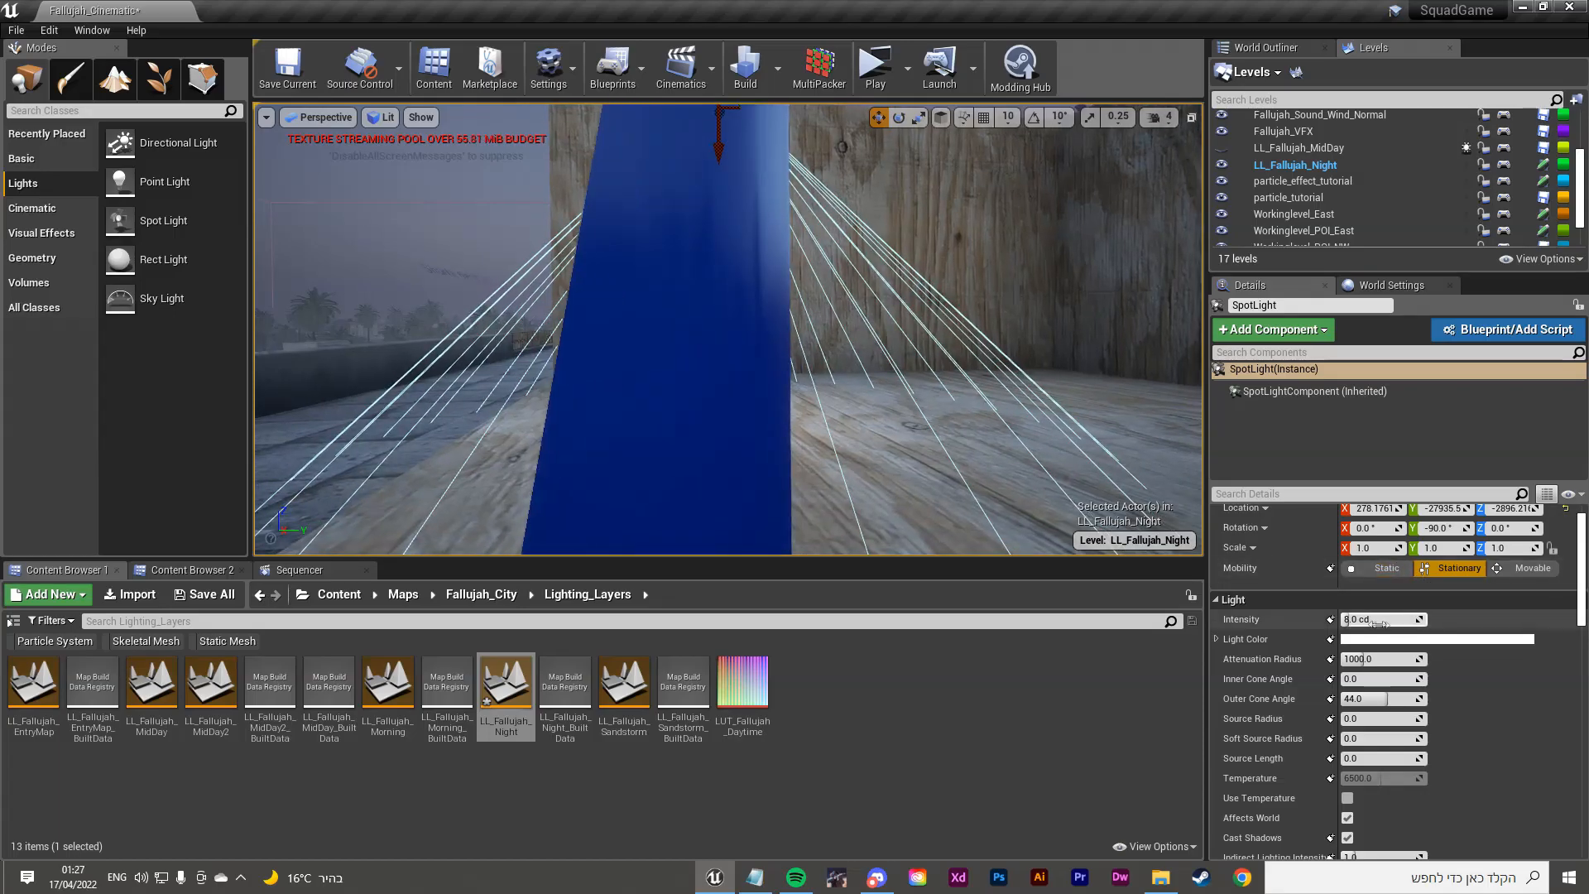
# Step: Raise the spot light's intensity to about 67.9 cd
pyautogui.moveTo(1381, 624); pyautogui.dragTo(1440, 624)
pyautogui.moveTo(709, 331)
pyautogui.mouseDown(button='right')
pyautogui.moveTo(736, 331)
pyautogui.moveTo(733, 319)
pyautogui.moveTo(749, 340)
pyautogui.moveTo(736, 332)
pyautogui.mouseUp(button='right')
pyautogui.press('w')
pyautogui.press('s')
pyautogui.press('w')
pyautogui.press('s')
pyautogui.press('w')
pyautogui.press('w')
pyautogui.press('s')
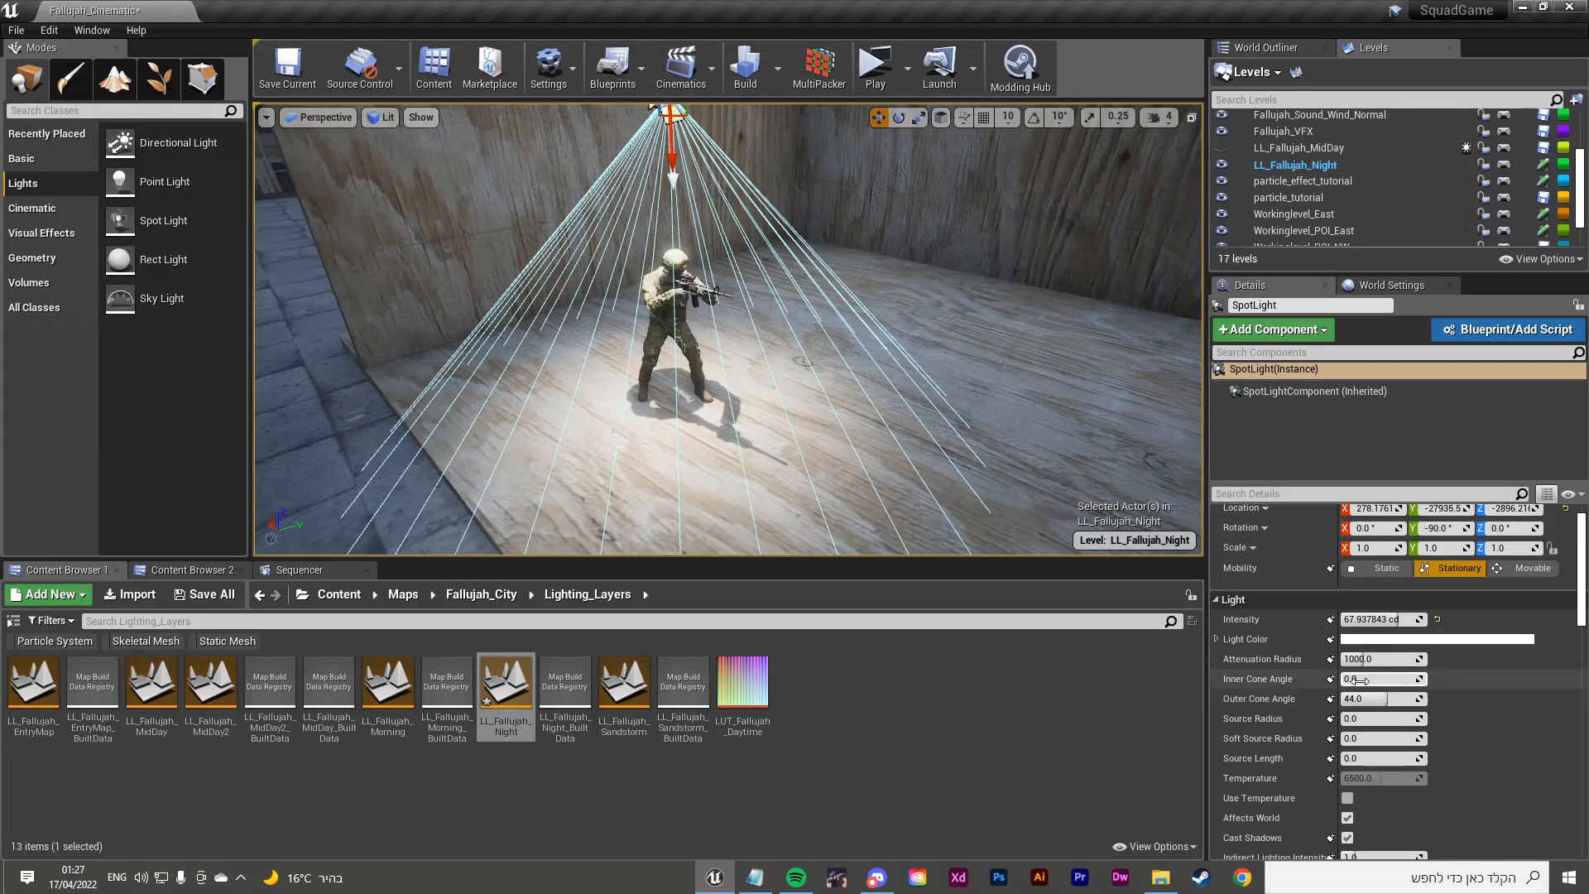
# Step: Set the spot light's inner cone angle to about 17.55 and outer cone to 33.35
pyautogui.moveTo(1364, 681); pyautogui.dragTo(1407, 679)
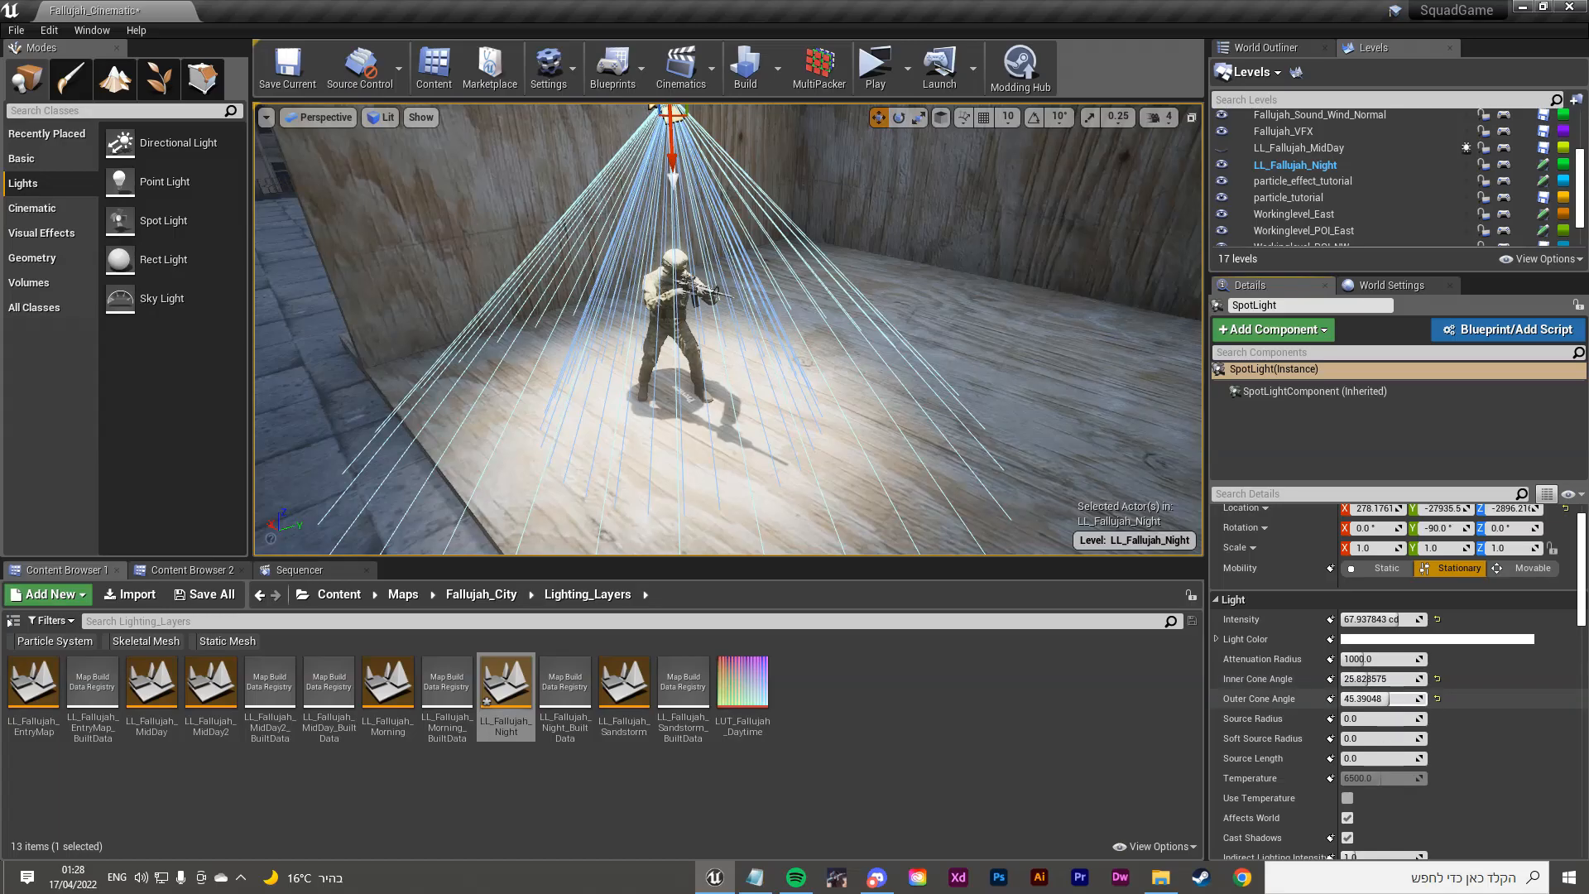
pyautogui.press('w')
pyautogui.moveTo(827, 331); pyautogui.dragTo(798, 410, button='right')
pyautogui.press('s')
pyautogui.moveTo(1390, 699); pyautogui.dragTo(1406, 699)
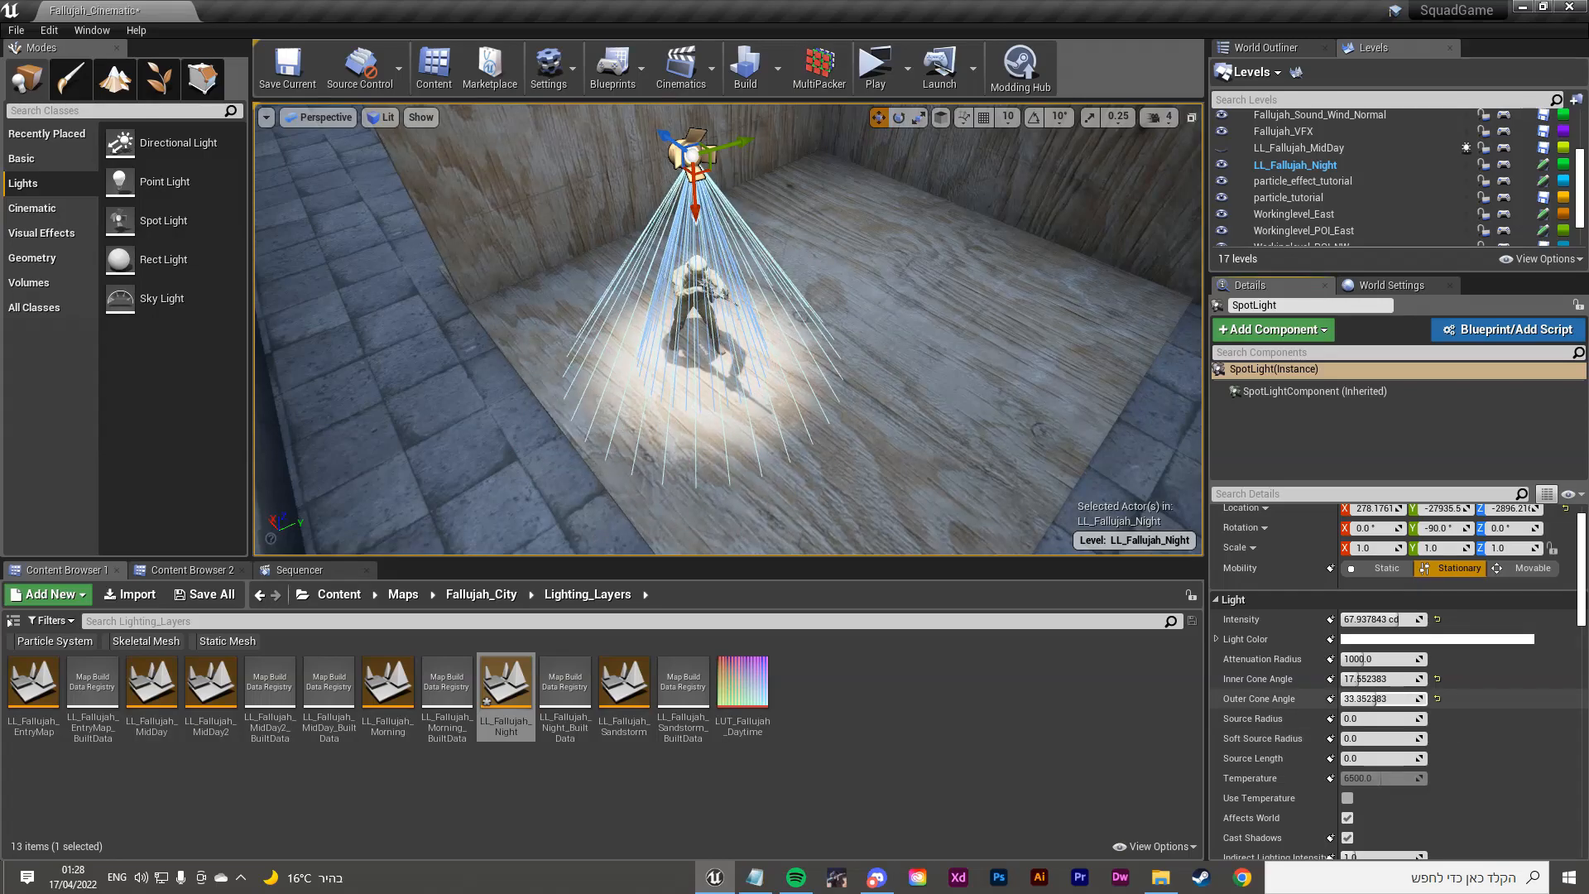
pyautogui.press('w')
pyautogui.moveTo(828, 348); pyautogui.dragTo(832, 306, button='right')
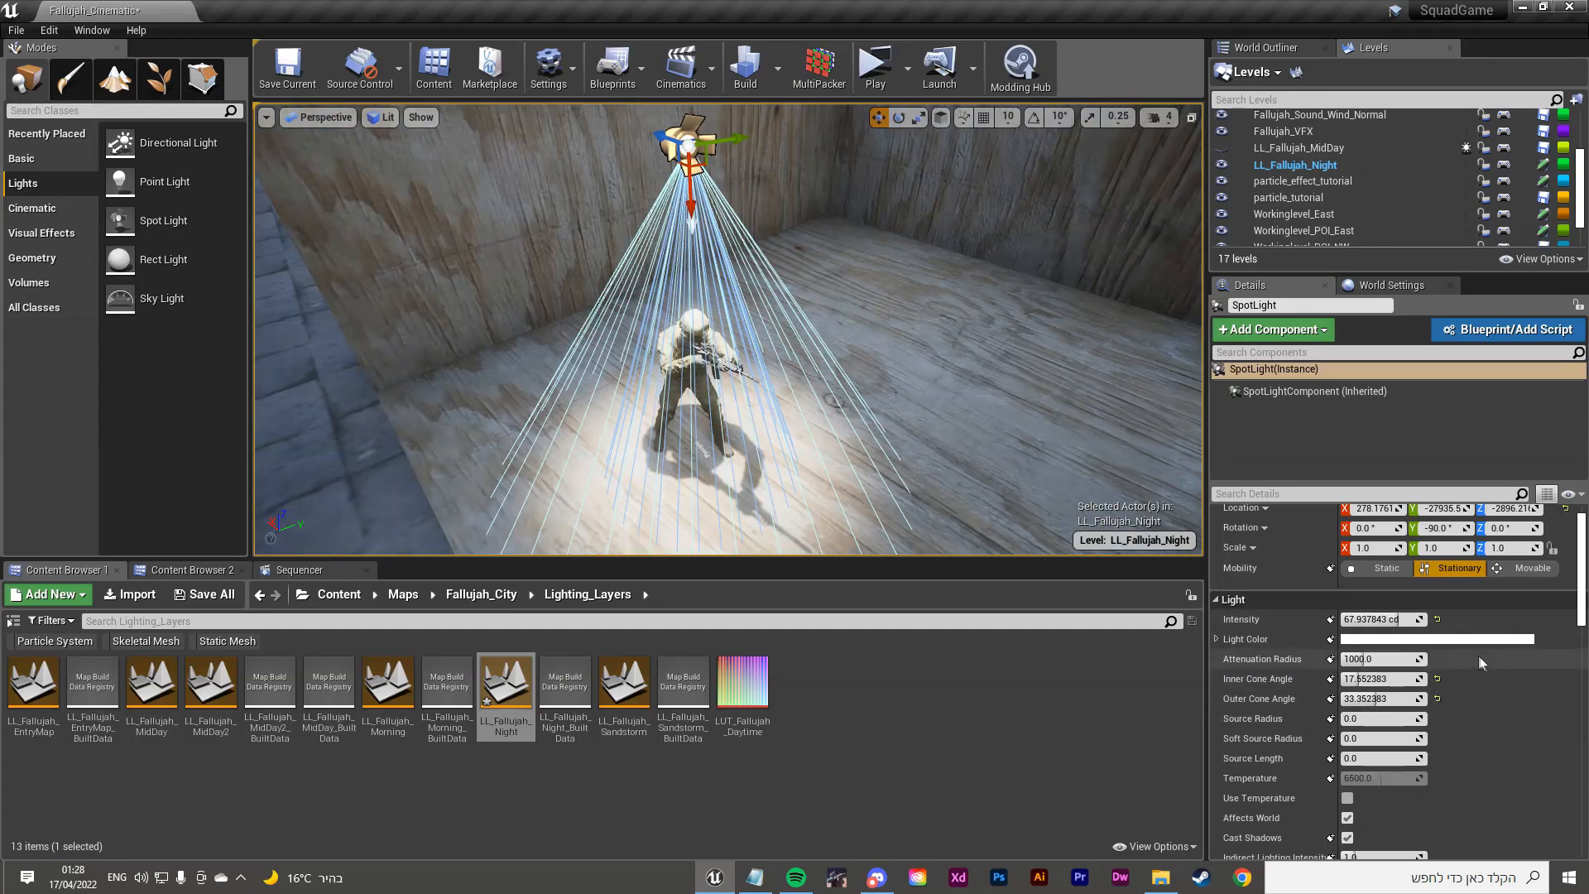
pyautogui.scroll(-4, 1291, 778)
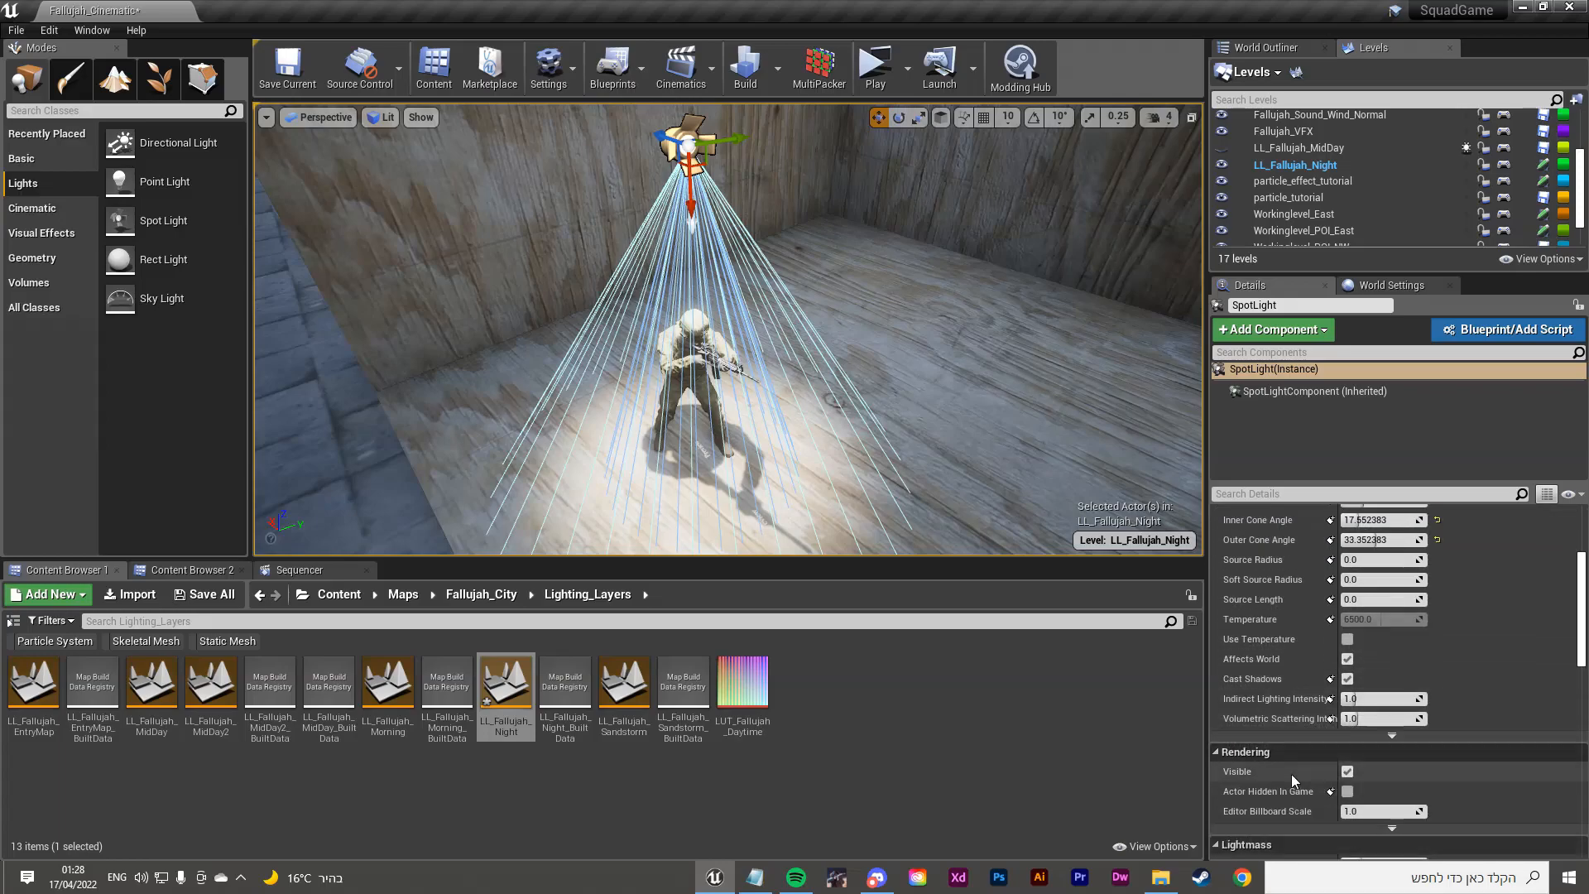
# Step: Enable Use Temperature on the spot light and try values from orange 1700 to cool white
pyautogui.click(1348, 640)
pyautogui.moveTo(527, 468); pyautogui.dragTo(553, 484, button='right')
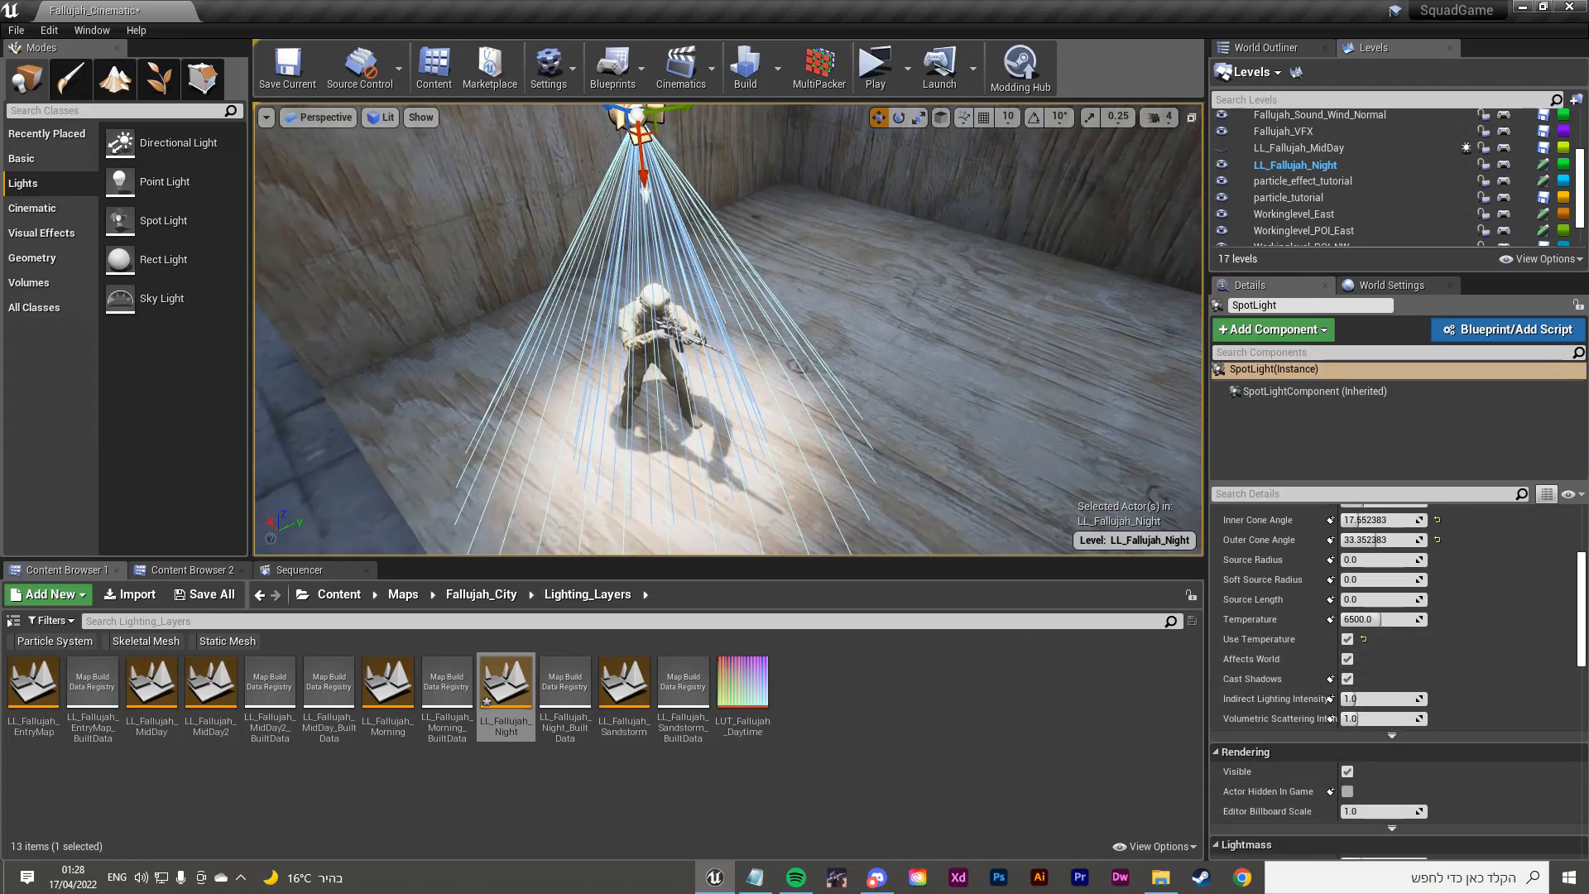
pyautogui.moveTo(656, 377); pyautogui.dragTo(644, 352, button='right')
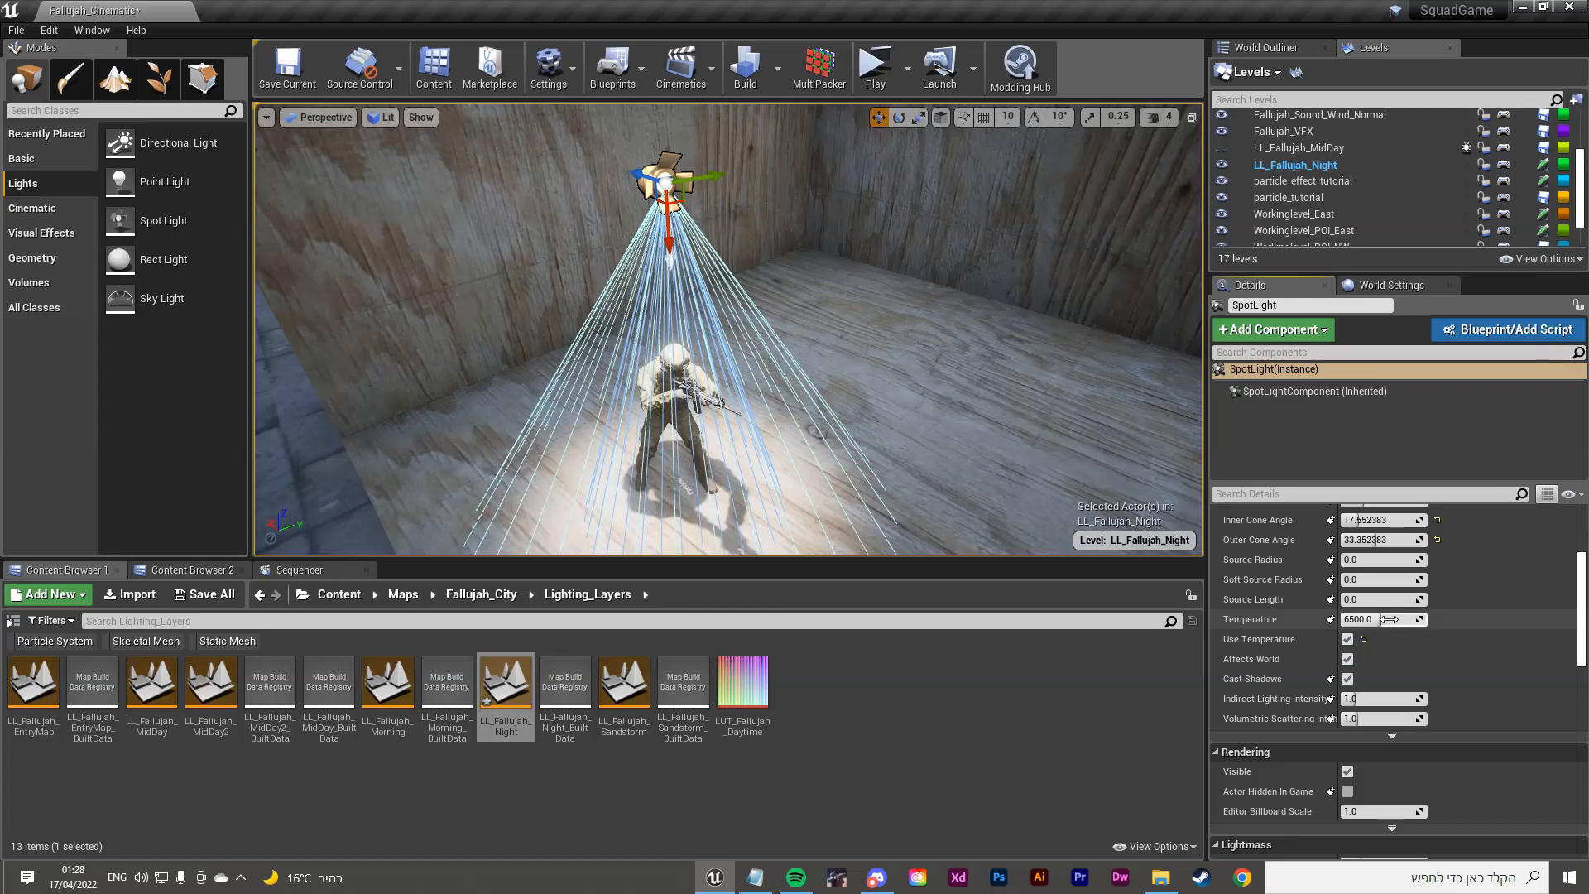
pyautogui.moveTo(1374, 619); pyautogui.dragTo(1357, 619)
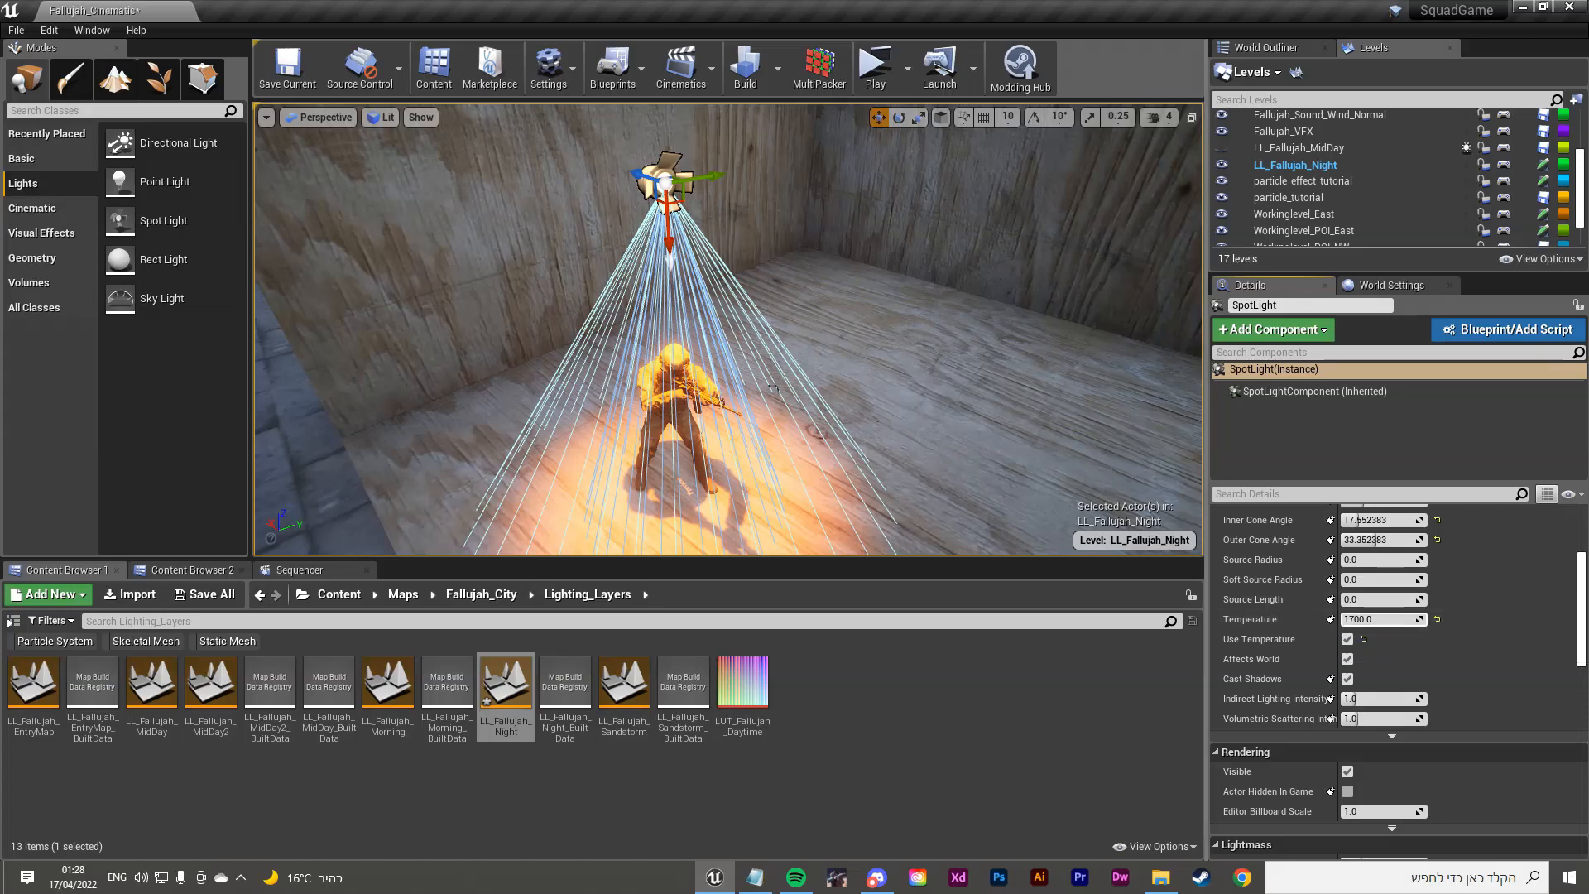
pyautogui.moveTo(493, 381); pyautogui.dragTo(492, 405, button='right')
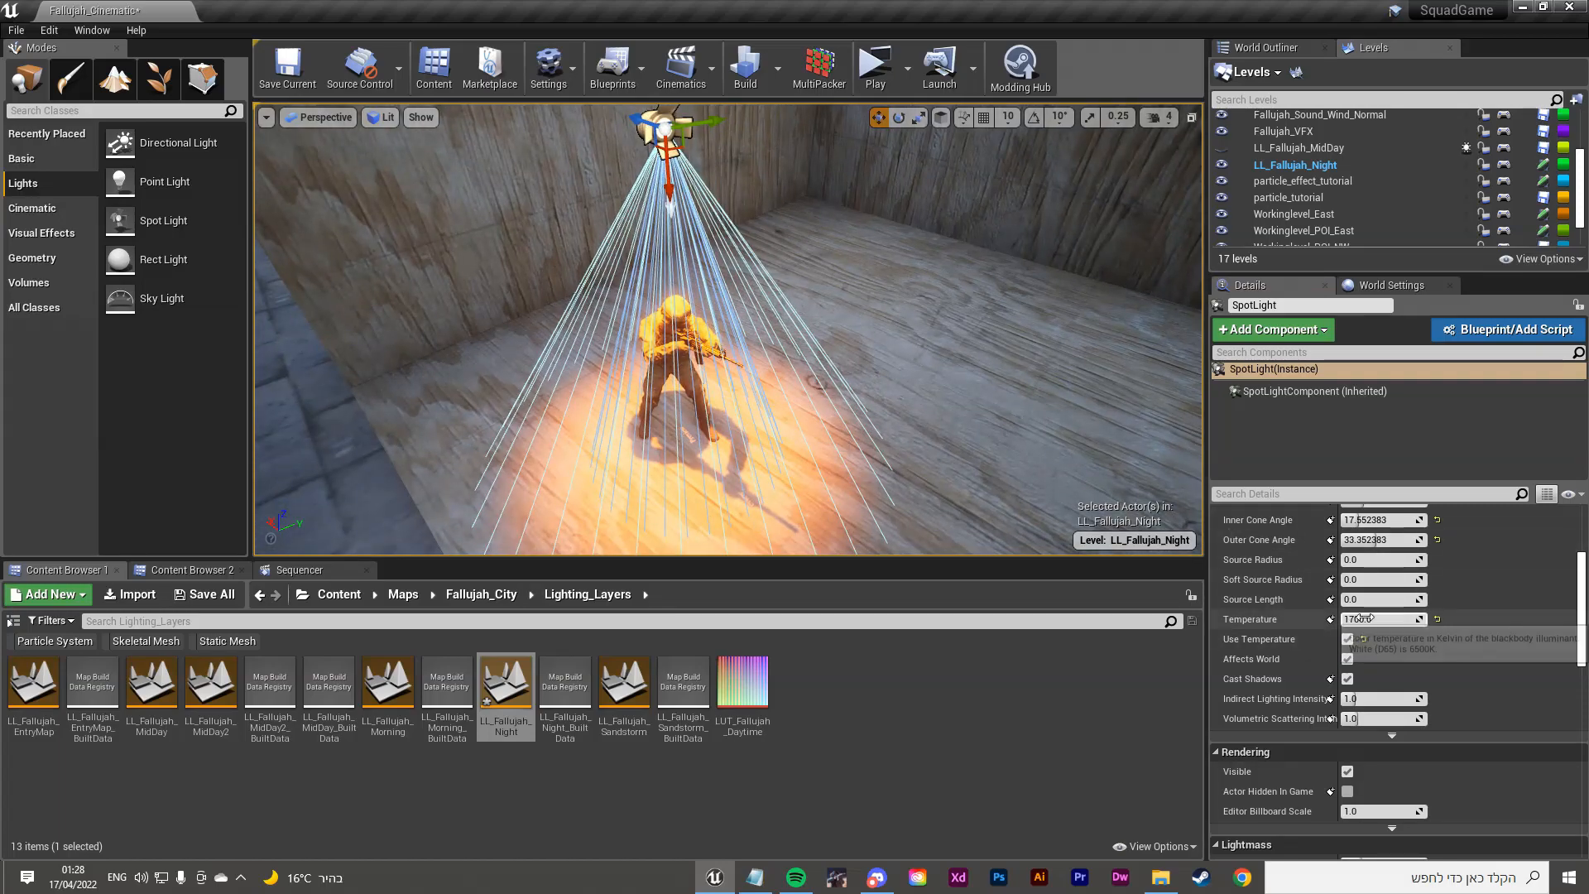
pyautogui.moveTo(1367, 619); pyautogui.dragTo(1378, 619)
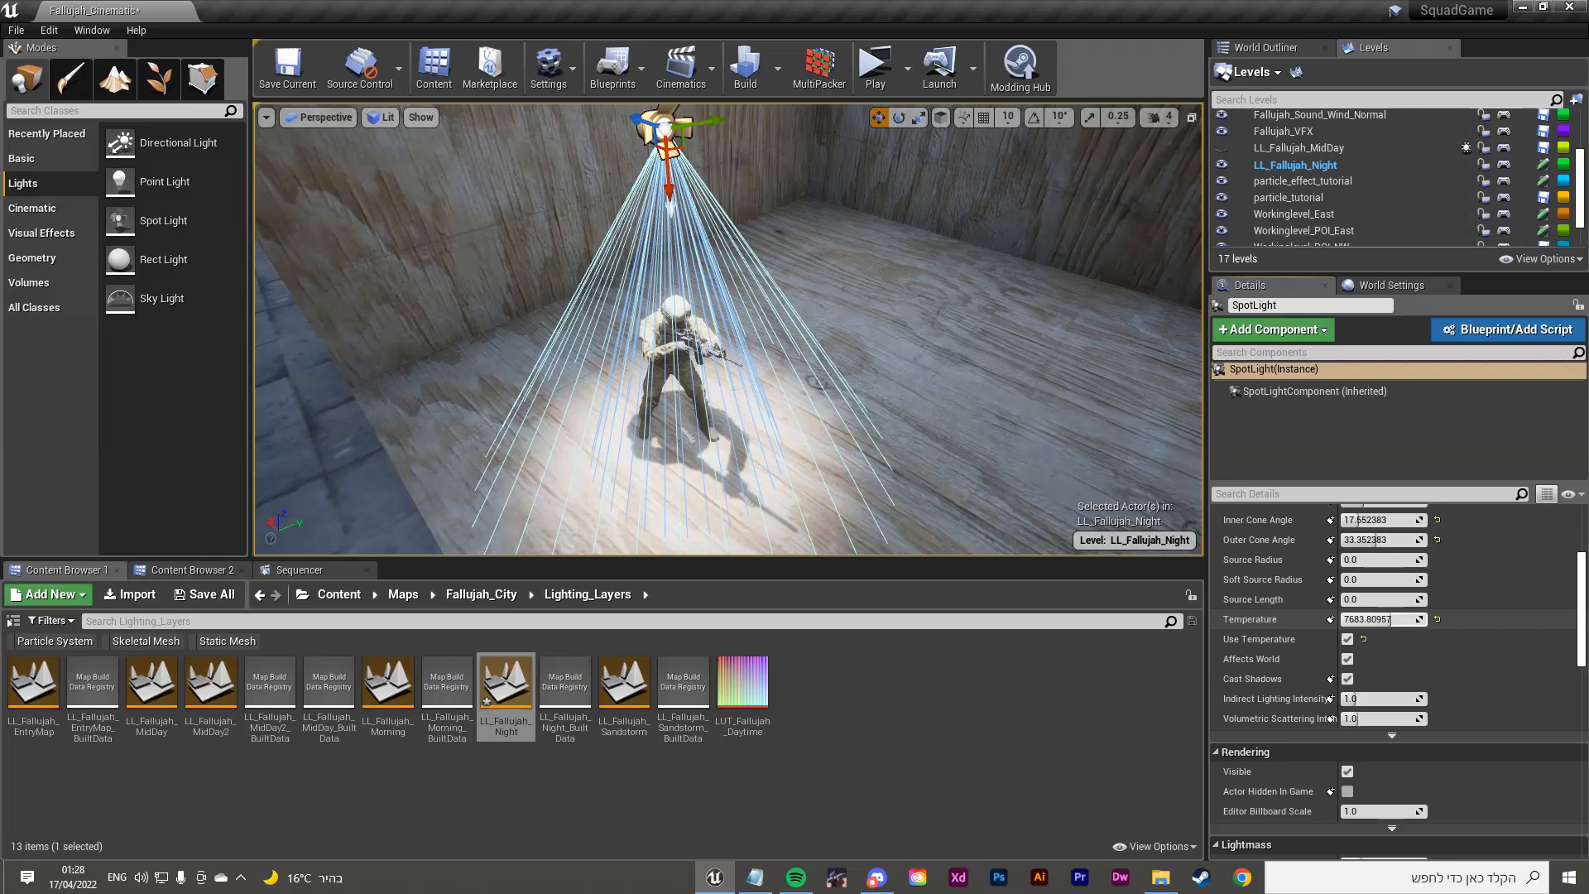
pyautogui.moveTo(1392, 619); pyautogui.dragTo(1358, 621)
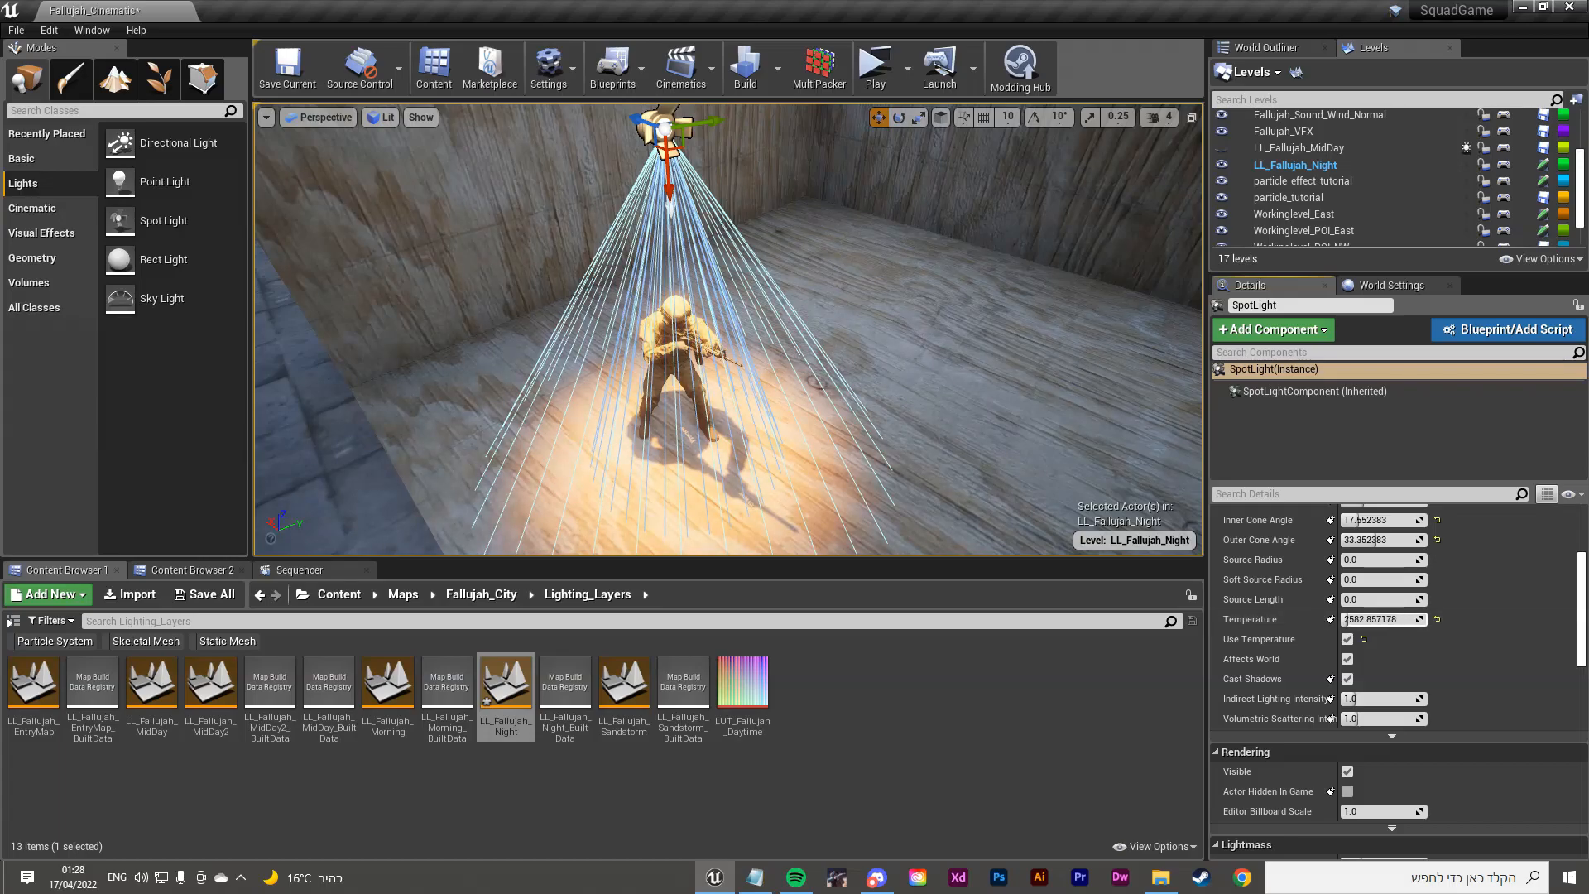
pyautogui.moveTo(1373, 619); pyautogui.dragTo(1382, 619)
# Step: Compare with temperature off and on, then raise the temperature to about 4054 K
pyautogui.moveTo(728, 331); pyautogui.dragTo(695, 301, button='right')
pyautogui.press('w')
pyautogui.press('s')
pyautogui.press('w')
pyautogui.press('d')
pyautogui.press('s')
pyautogui.press('w')
pyautogui.press('s')
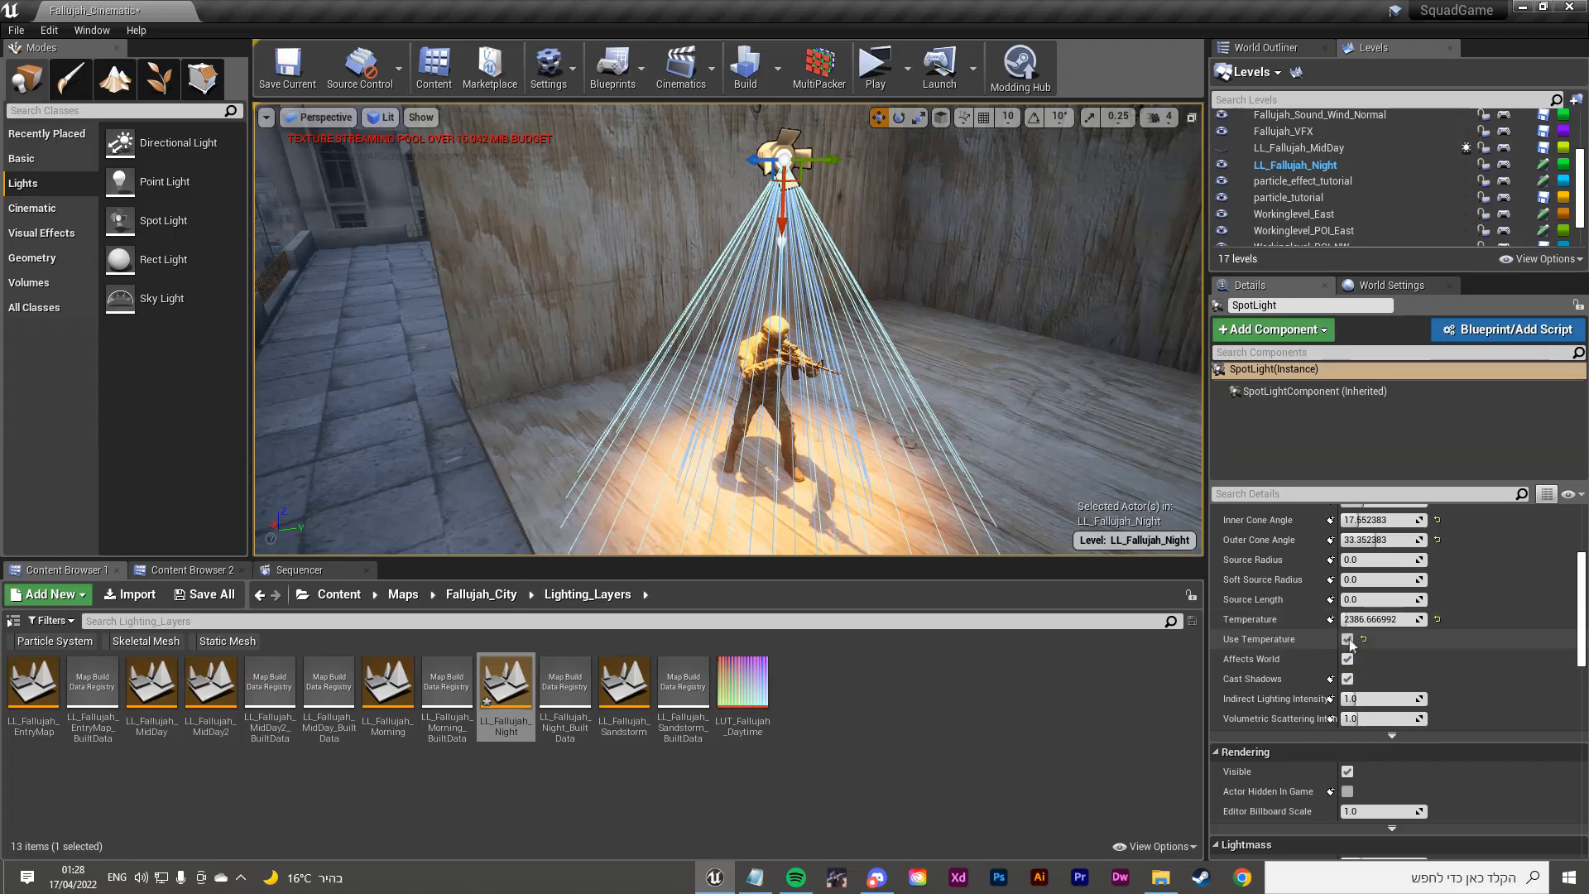
pyautogui.click(1347, 639)
pyautogui.click(1347, 639)
pyautogui.moveTo(1380, 619); pyautogui.dragTo(1399, 619)
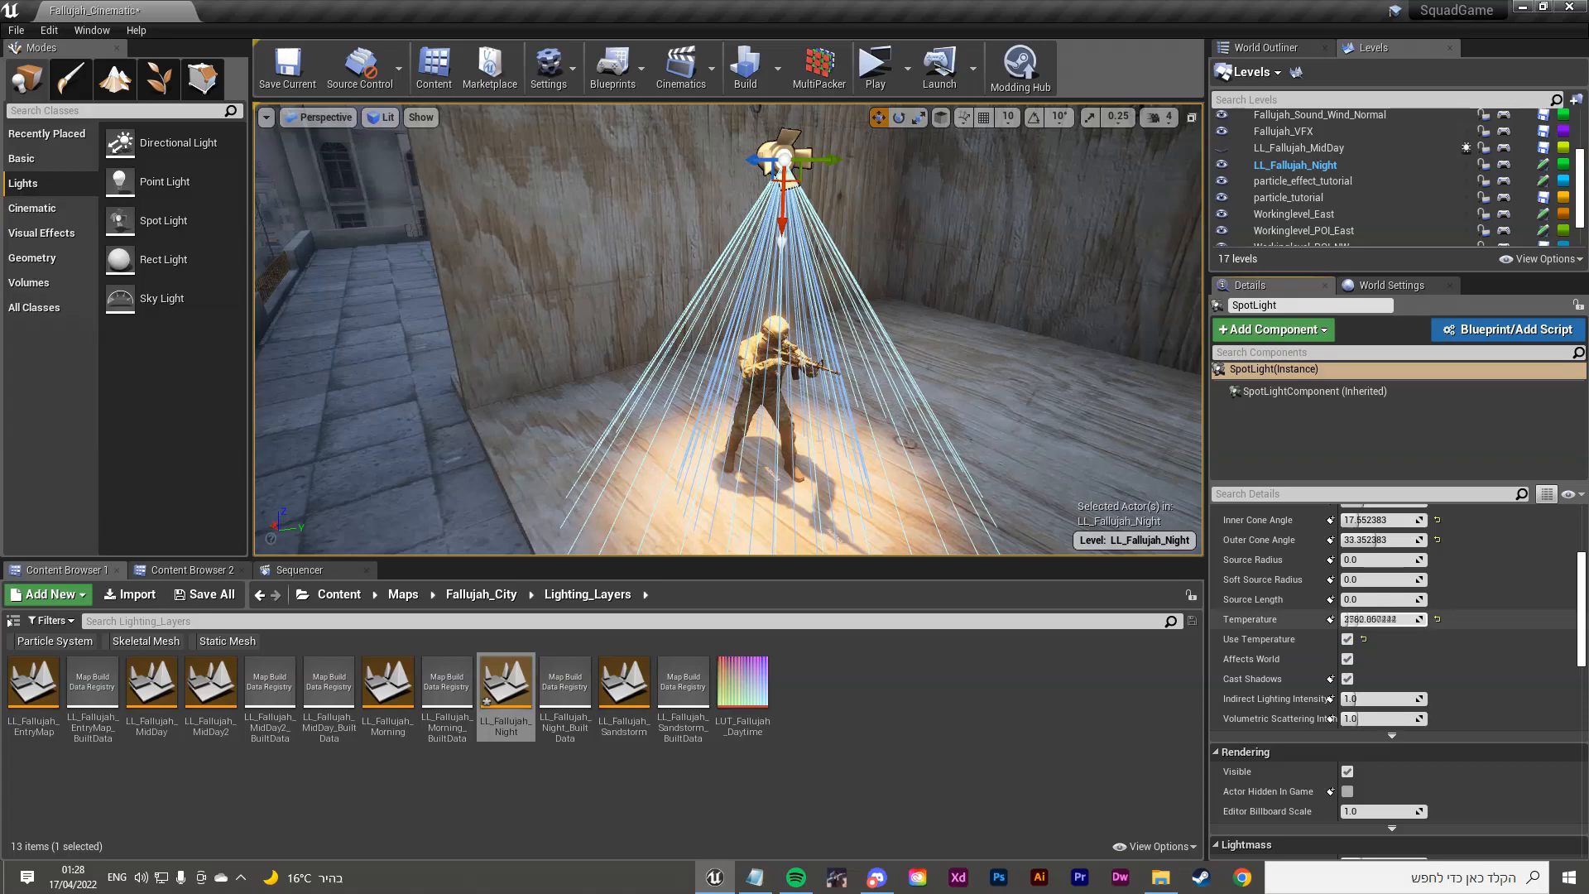
pyautogui.moveTo(1399, 619); pyautogui.dragTo(1423, 619)
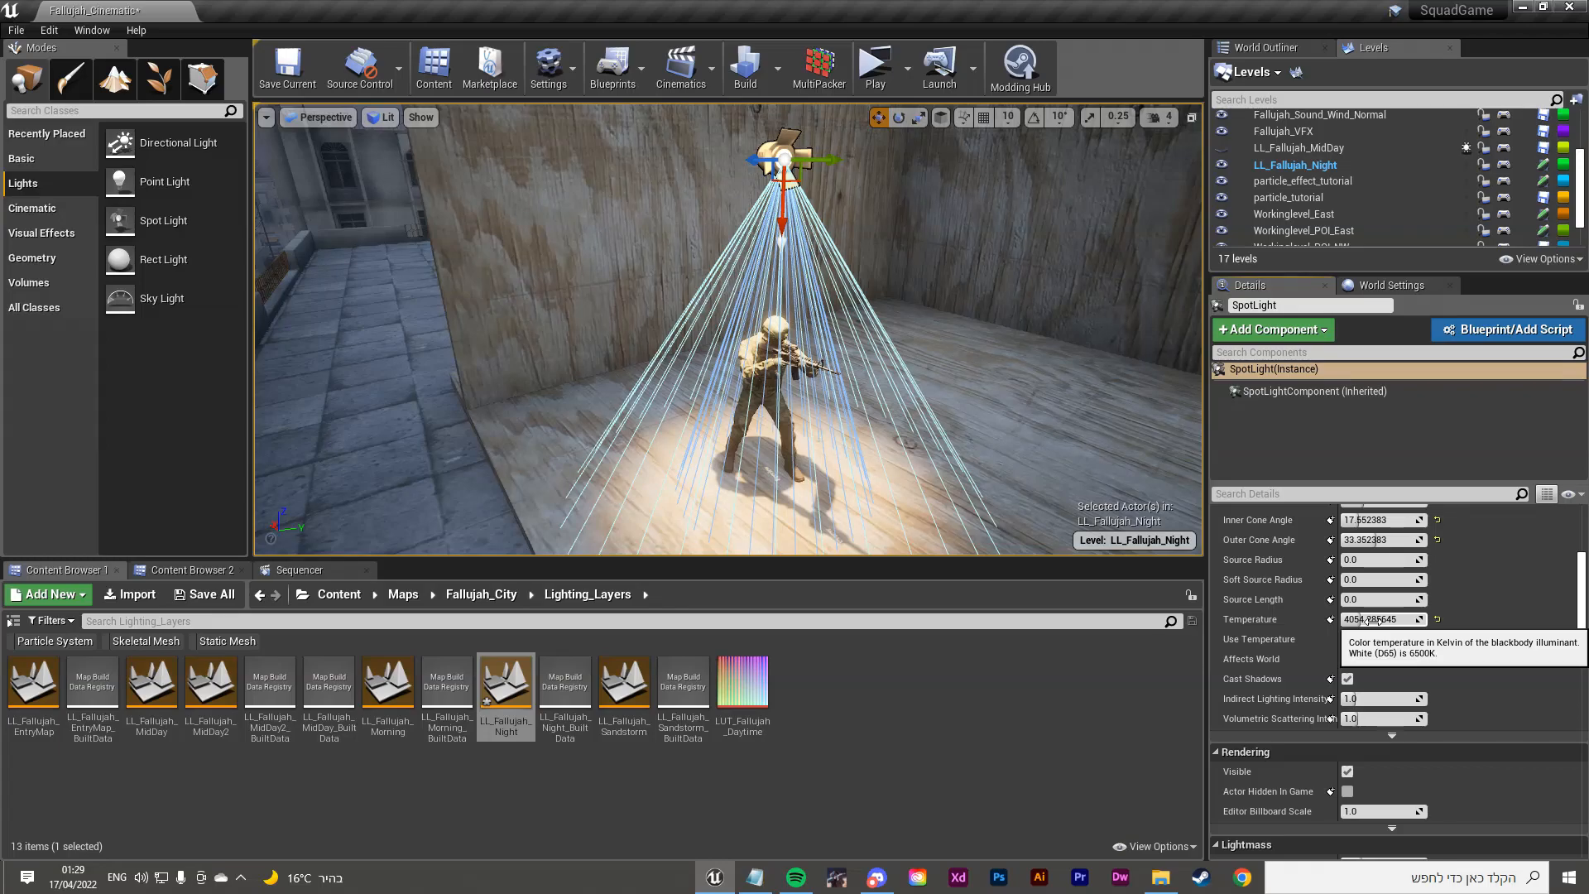
# Step: Shift the spot light sideways above the soldier
pyautogui.moveTo(822, 369); pyautogui.dragTo(845, 363, button='right')
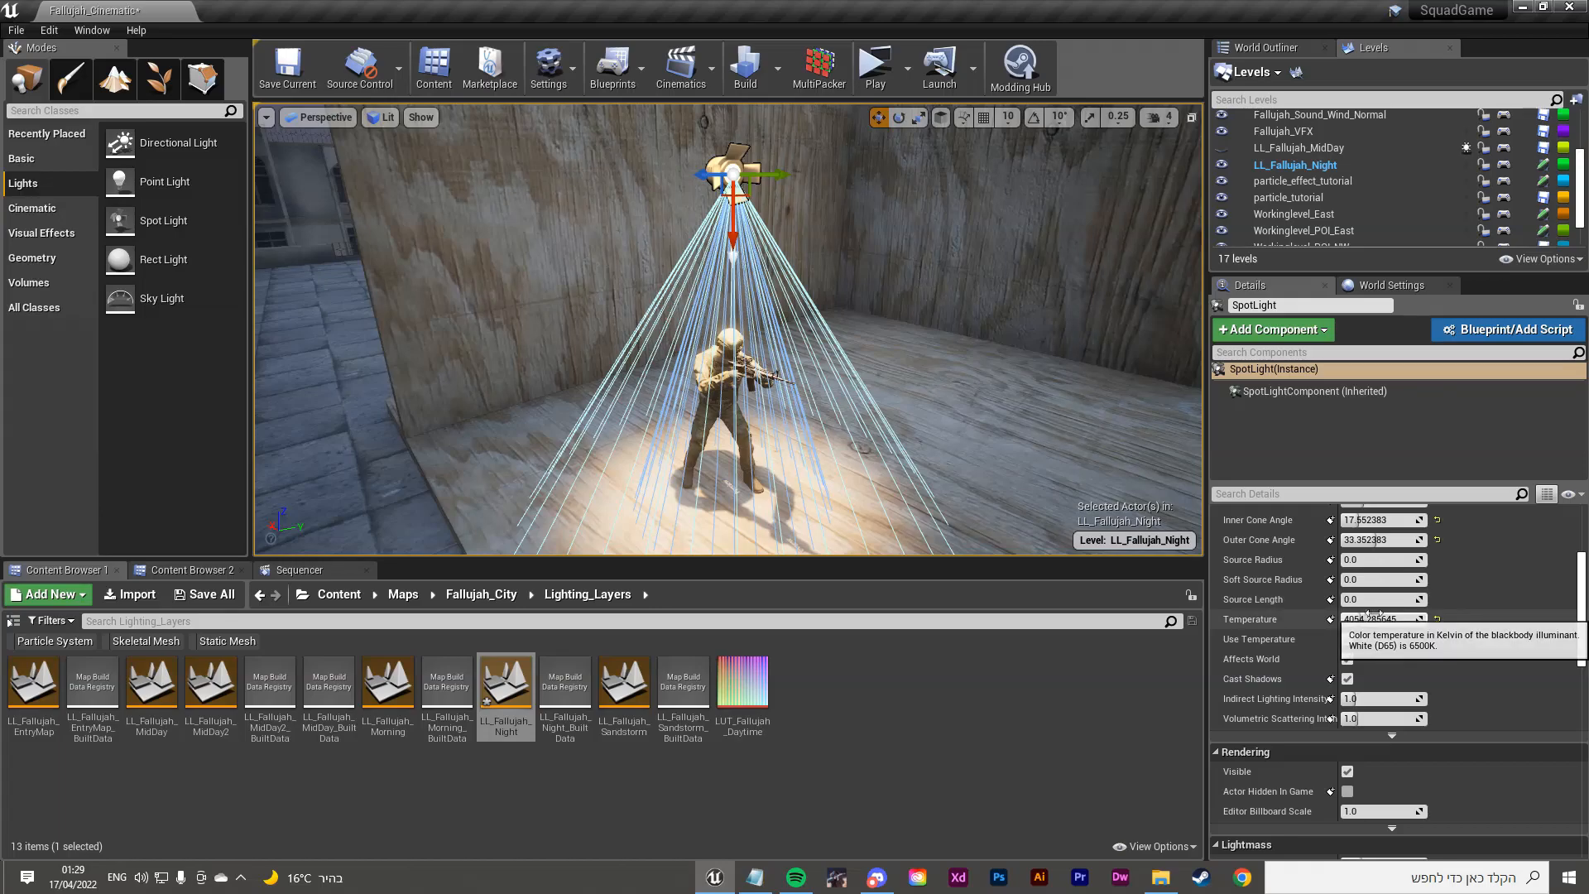
pyautogui.moveTo(704, 173); pyautogui.dragTo(739, 171)
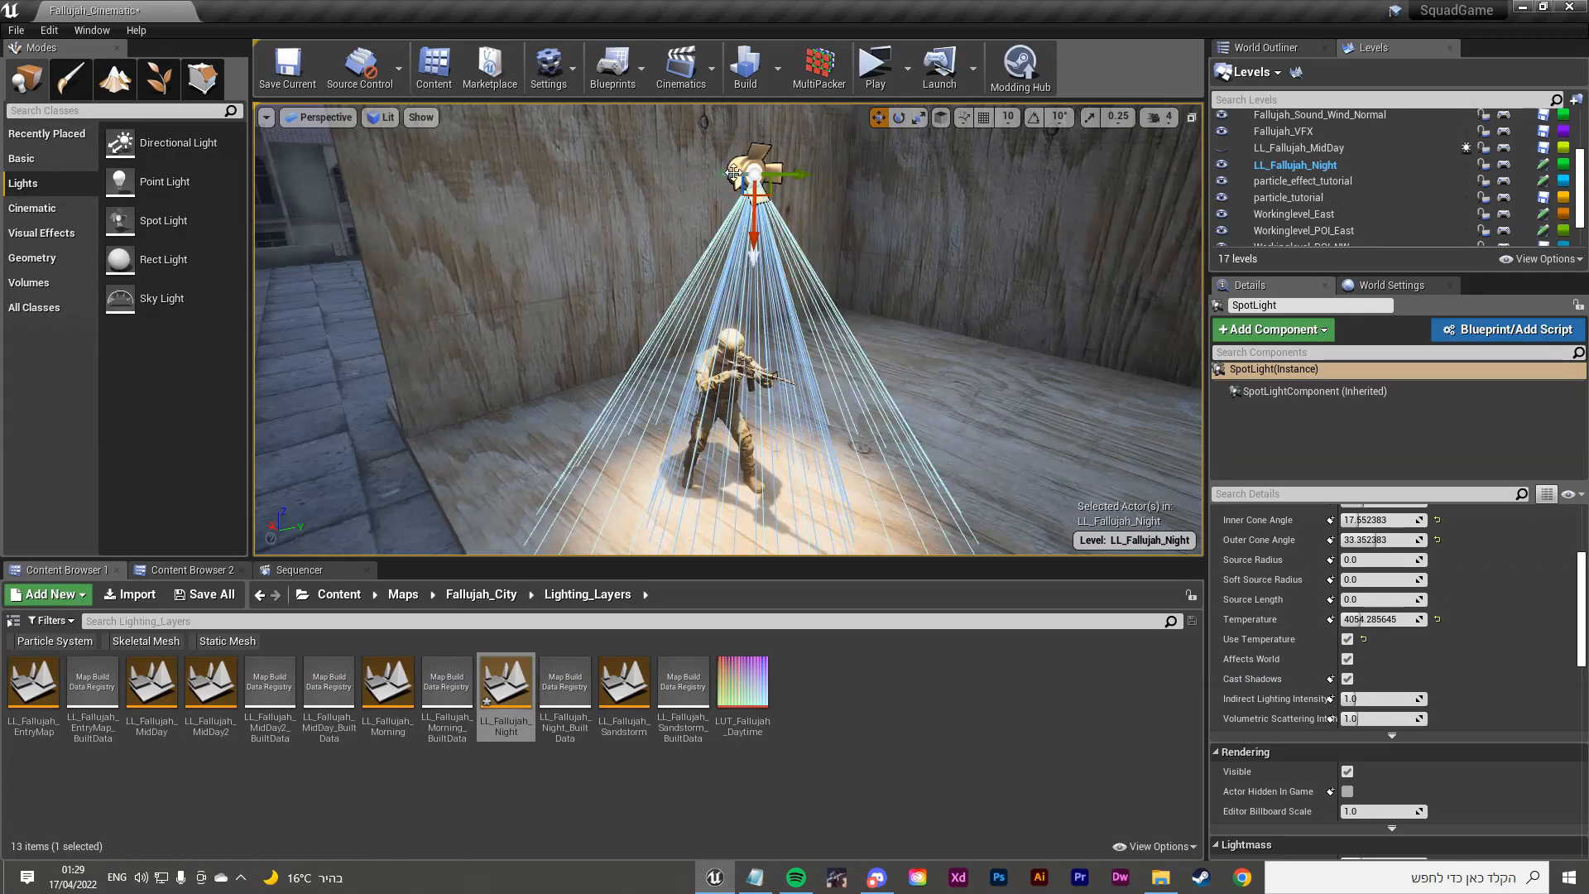
pyautogui.moveTo(723, 157); pyautogui.dragTo(755, 130, button='right')
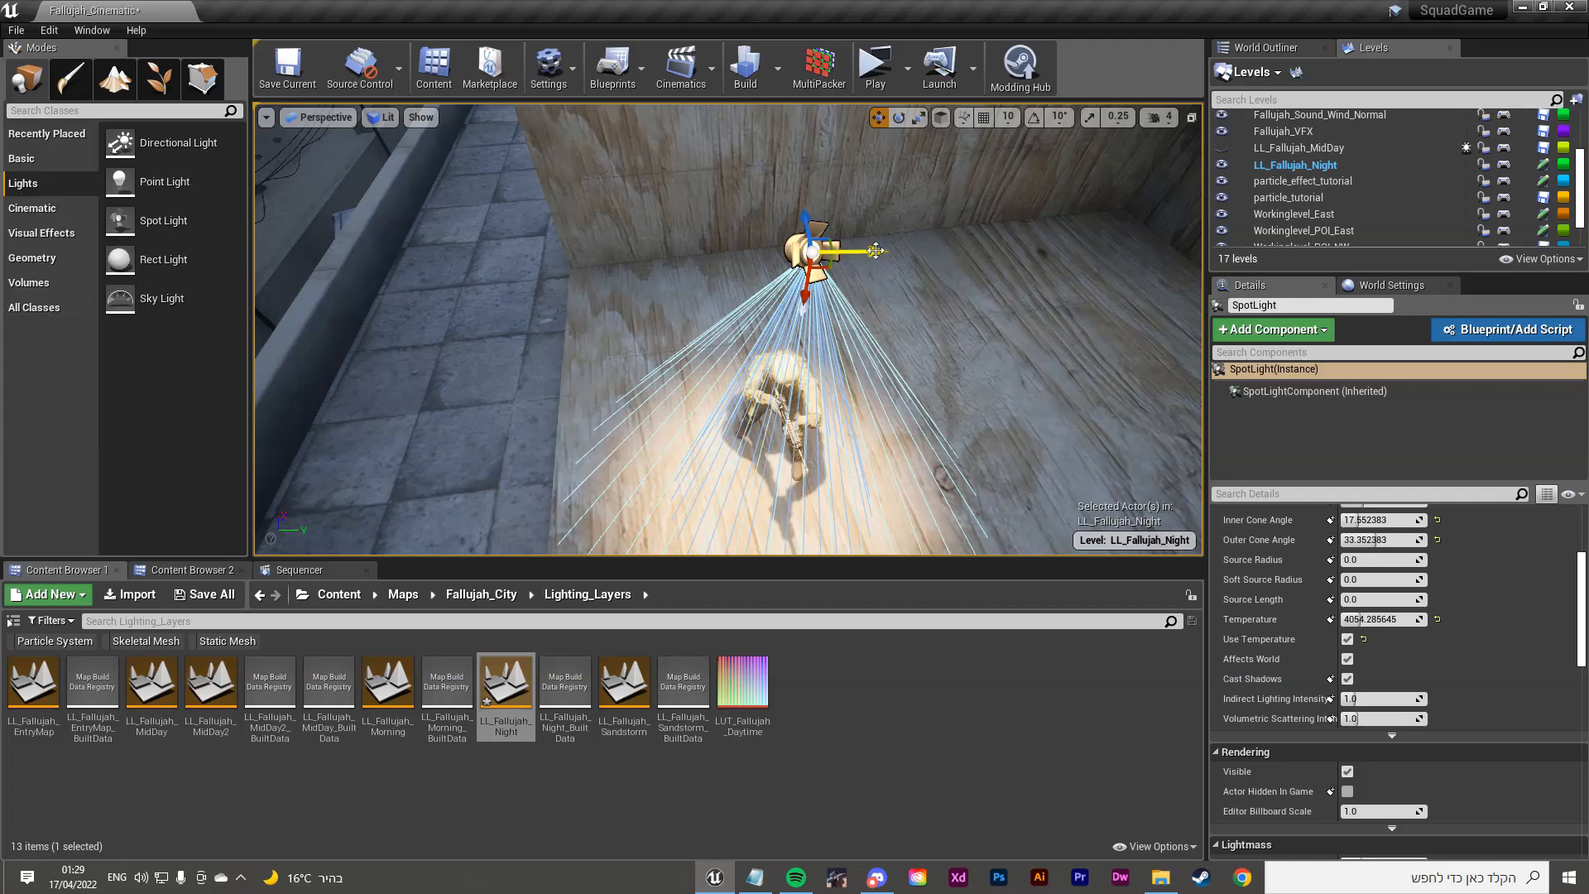
# Step: Duplicate the spot light and set the original's Temperature to 3500
pyautogui.moveTo(879, 245); pyautogui.dragTo(882, 244, button='right')
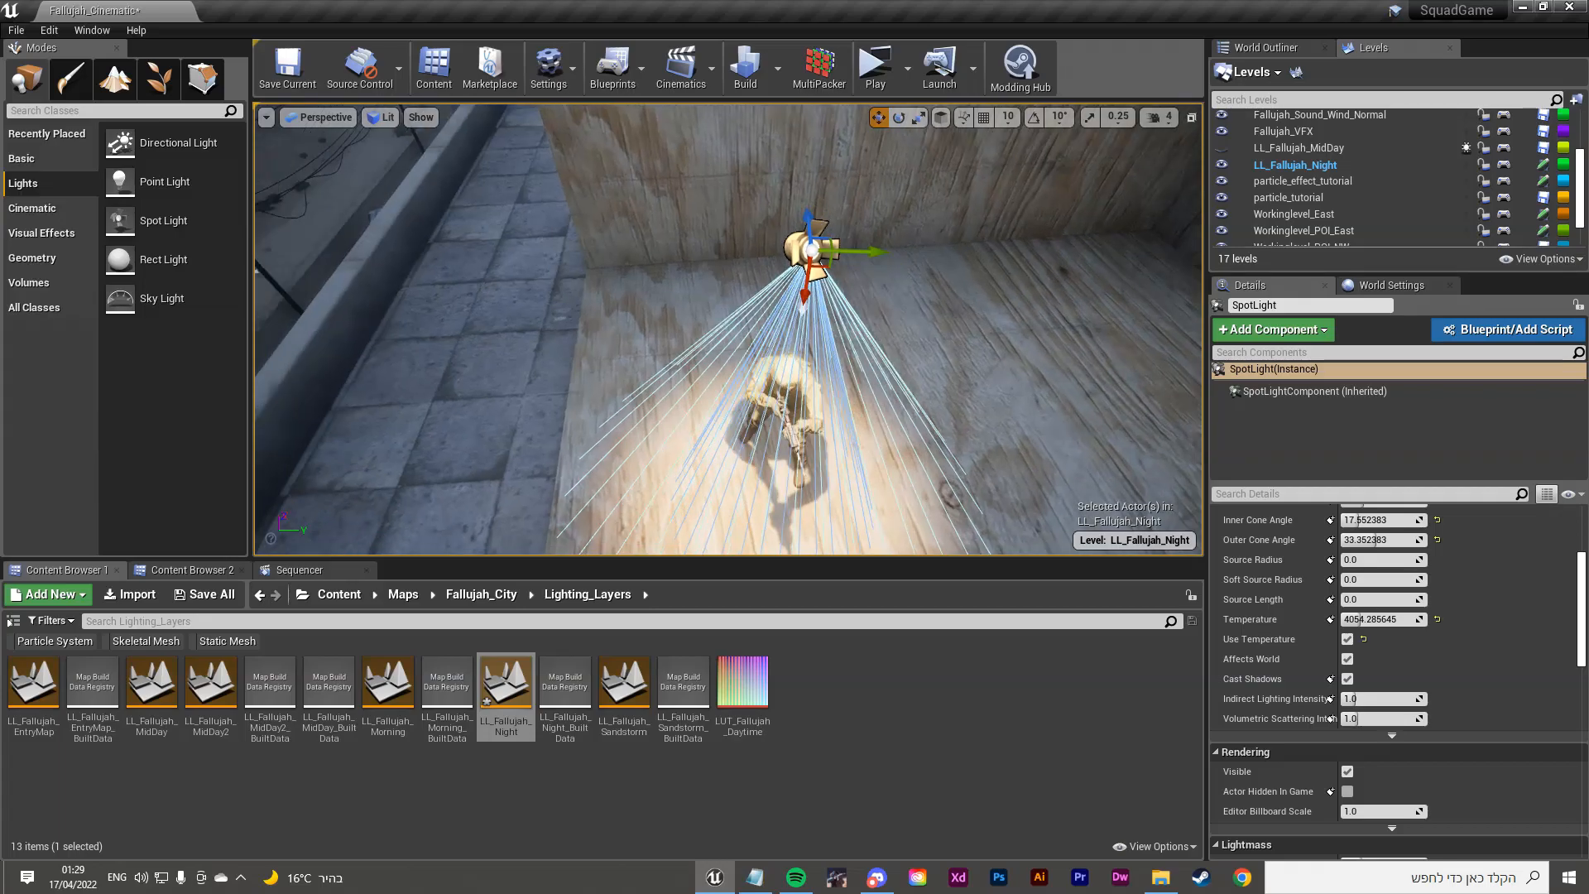
pyautogui.keyDown('alt'); pyautogui.moveTo(876, 250); pyautogui.dragTo(739, 250); pyautogui.keyUp('alt')
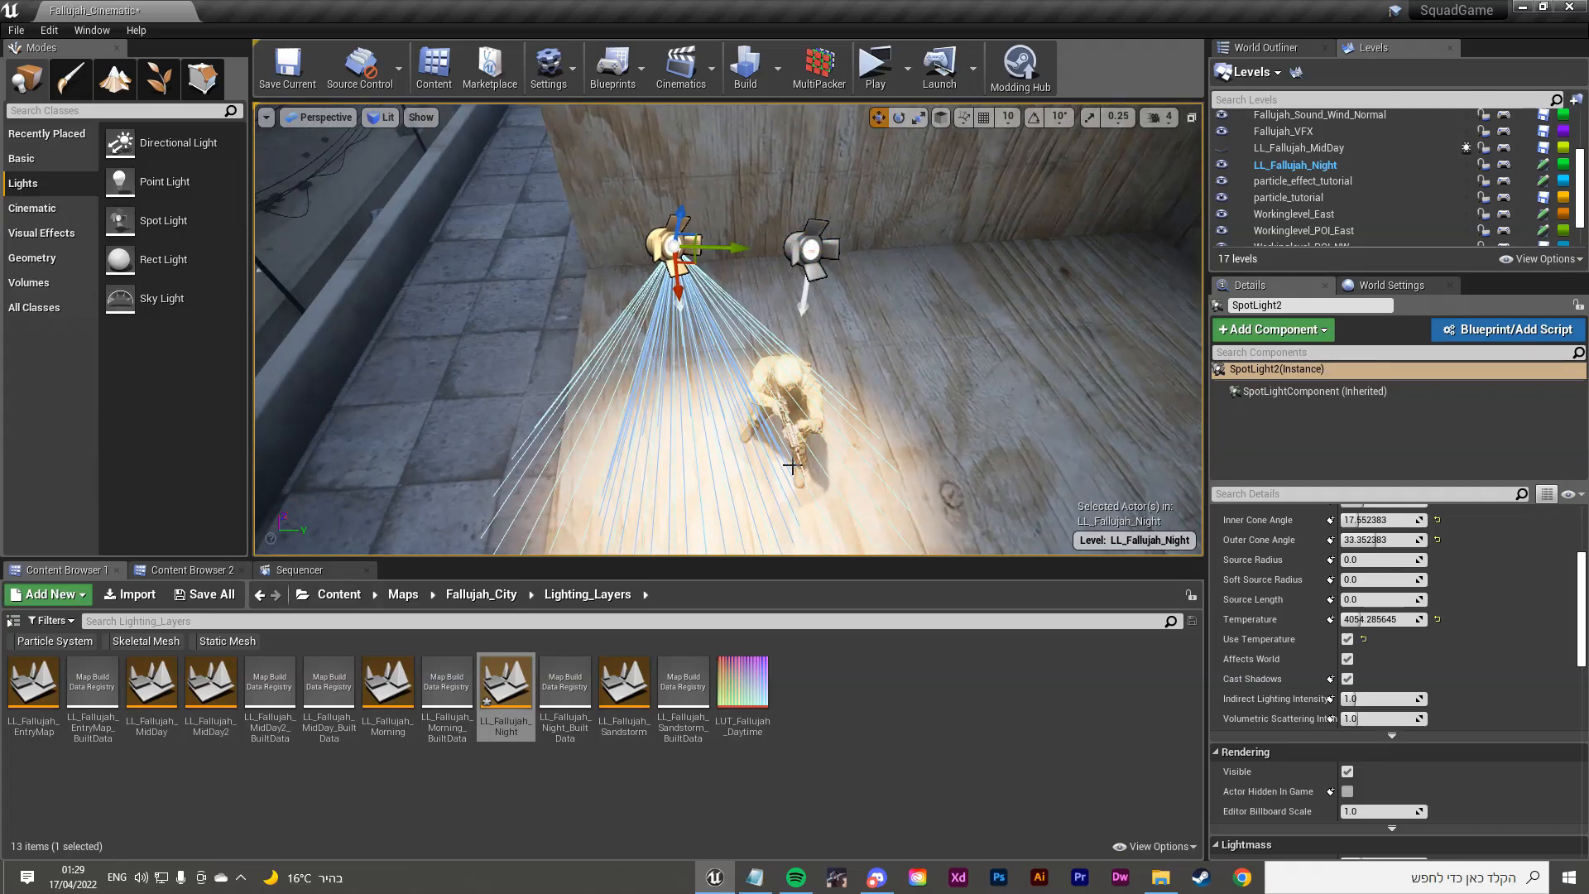
pyautogui.click(813, 251)
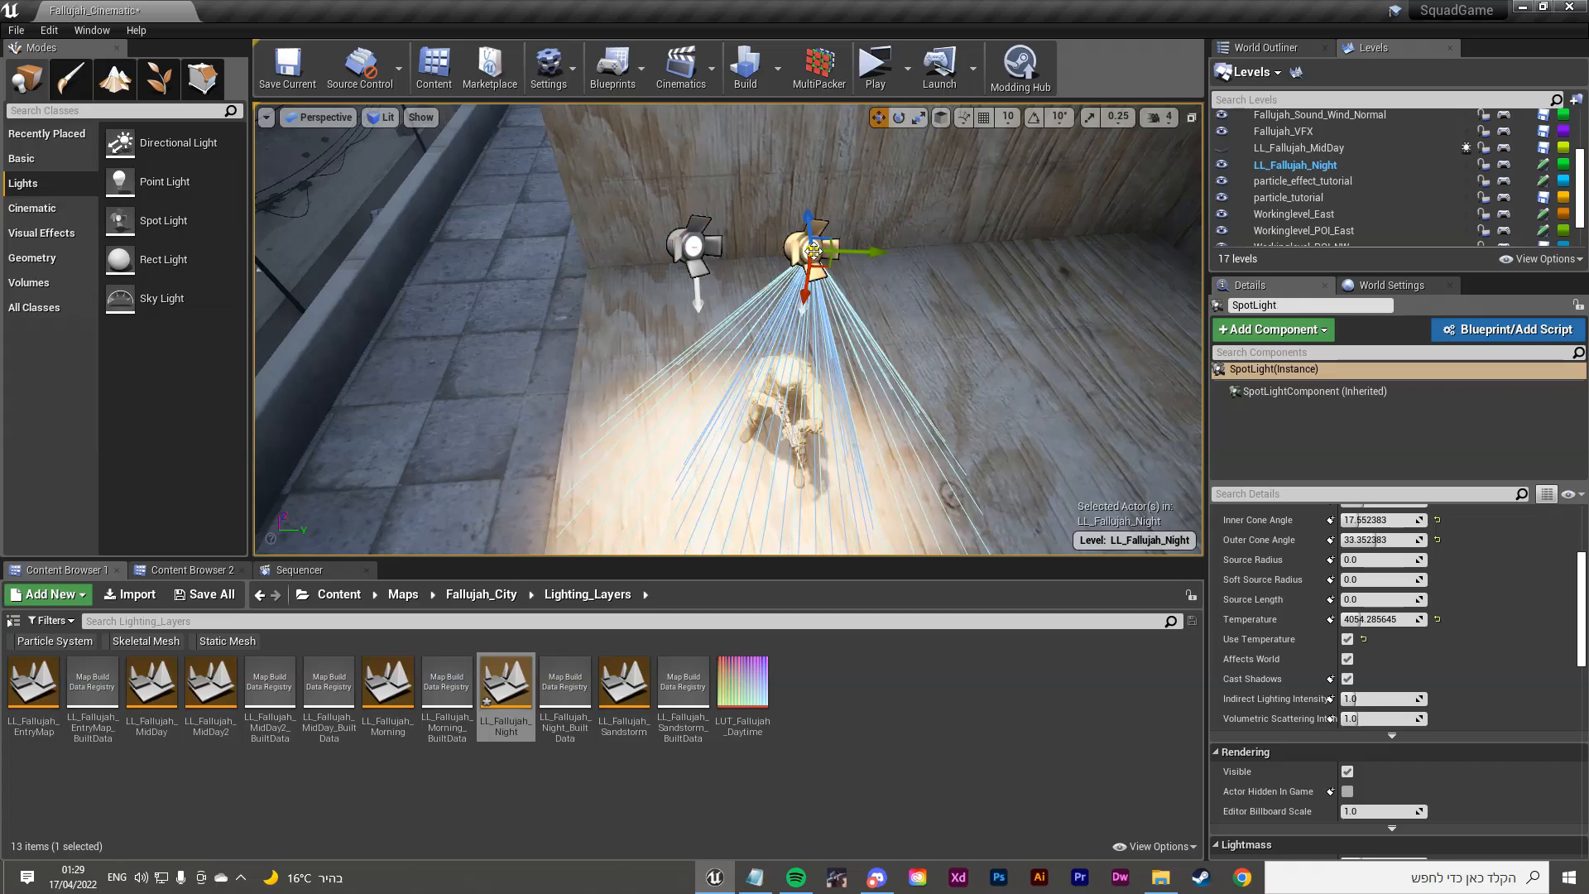
pyautogui.click(1385, 619)
pyautogui.write('3500')
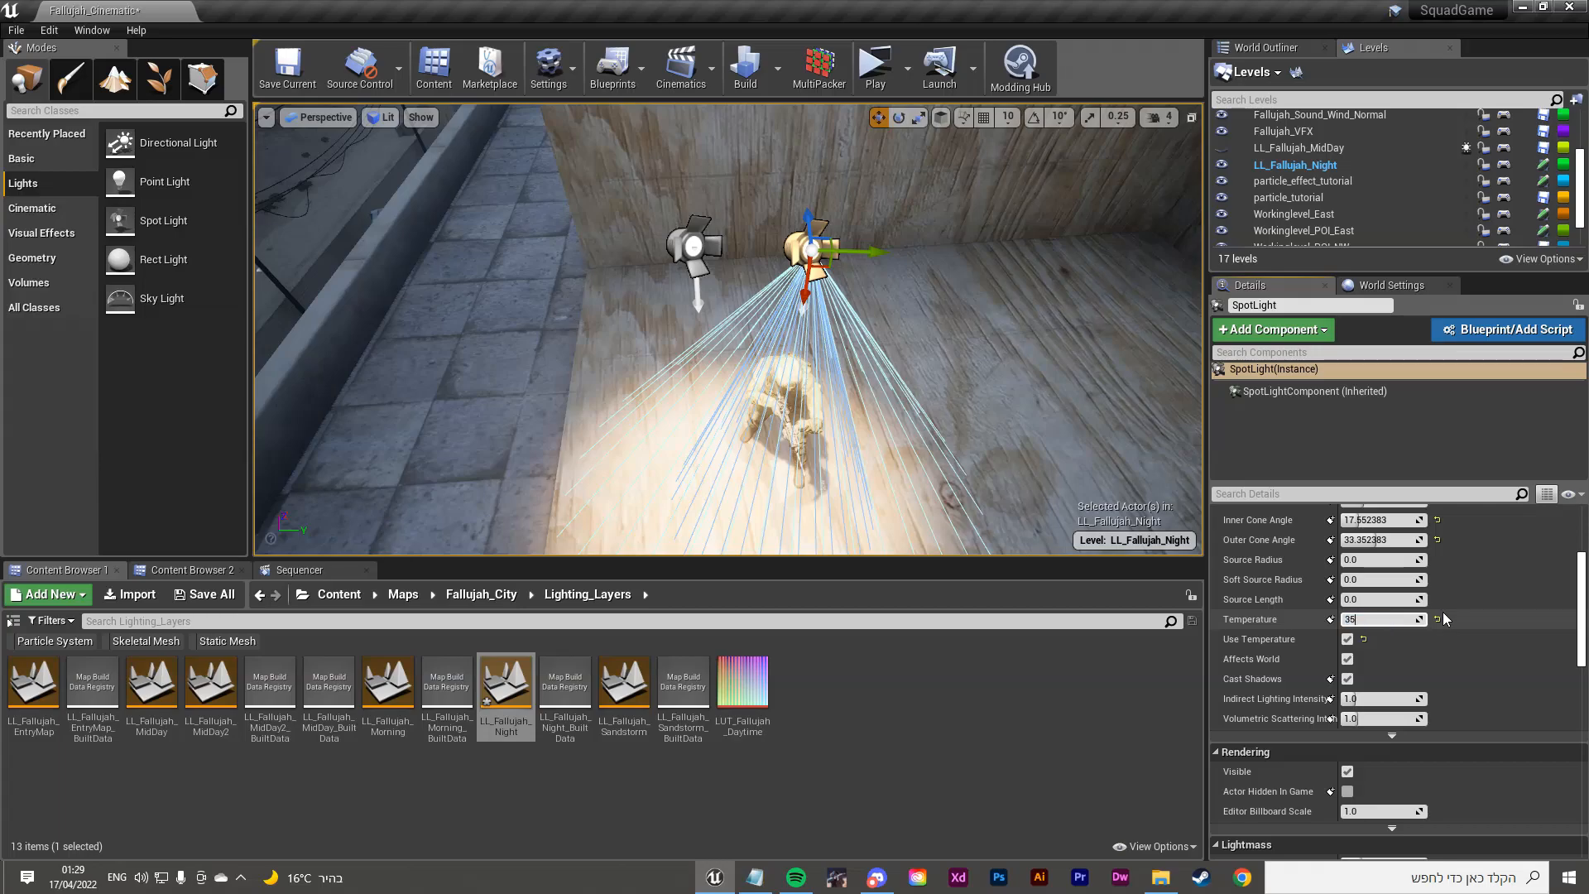
pyautogui.press('Return')
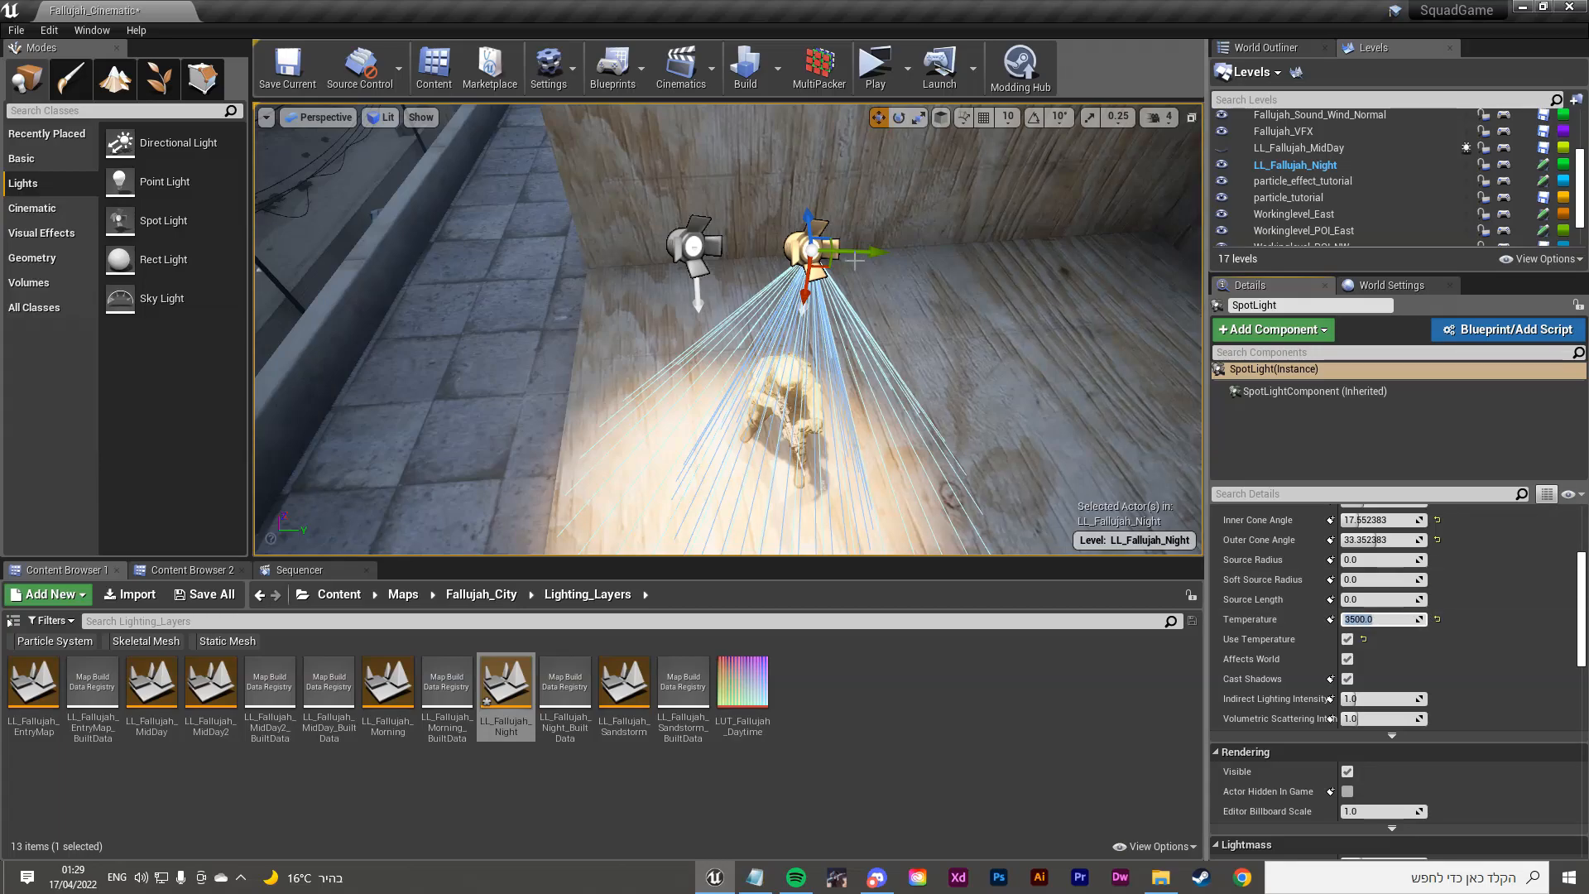
# Step: Set SpotLight2's Temperature to 8000 and move it beside the original spot light
pyautogui.moveTo(856, 263); pyautogui.dragTo(836, 257, button='right')
pyautogui.moveTo(891, 265); pyautogui.dragTo(864, 265)
pyautogui.click(729, 246)
pyautogui.write('80')
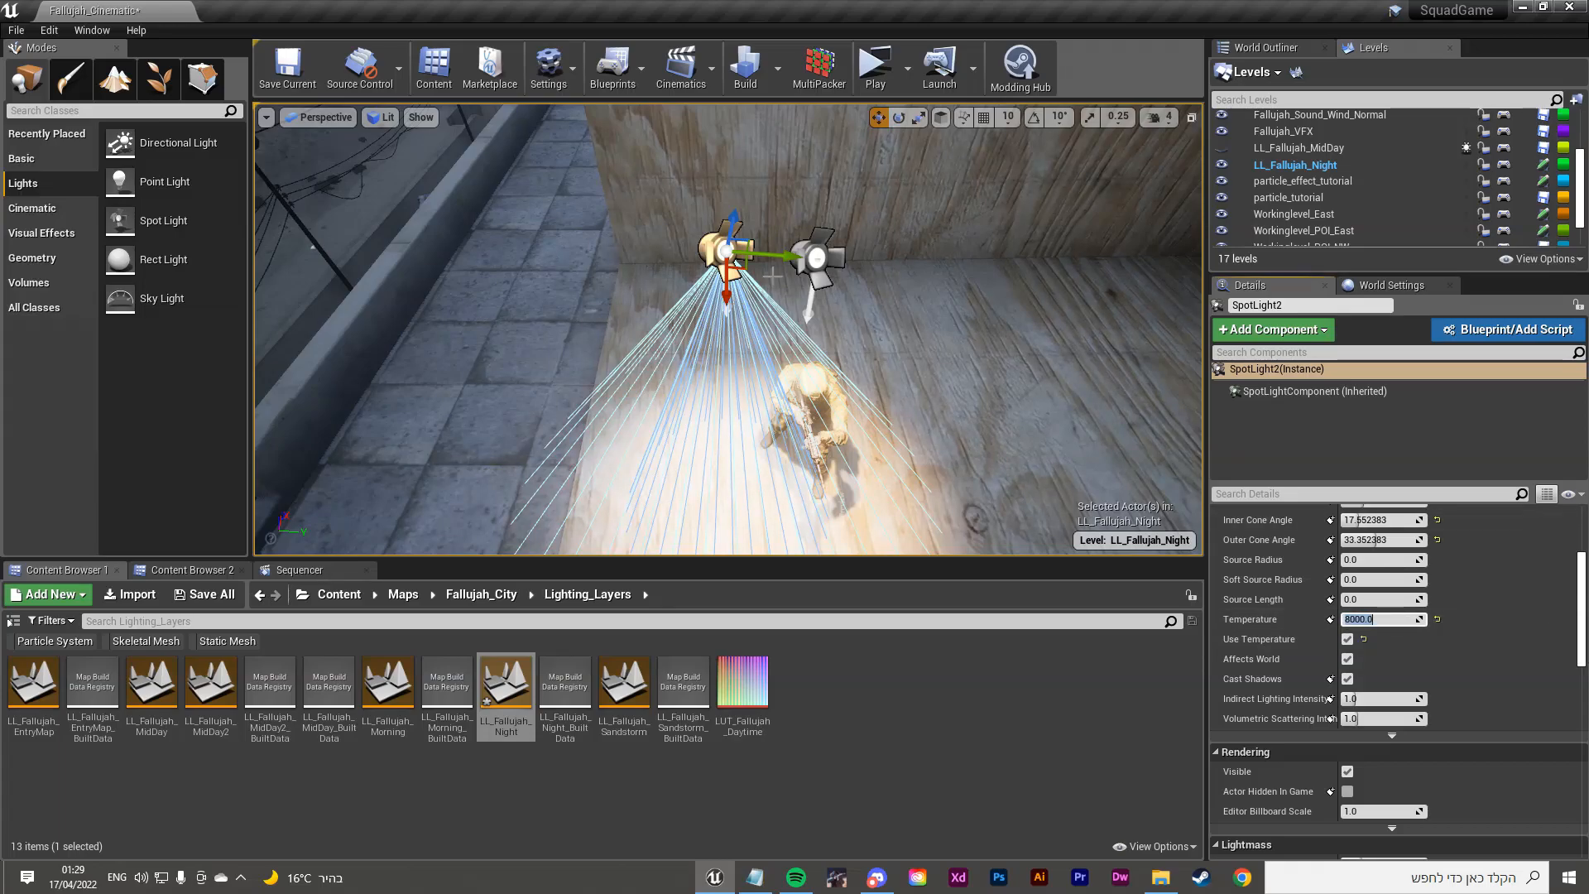
pyautogui.moveTo(775, 253); pyautogui.dragTo(902, 285)
pyautogui.click(903, 286)
pyautogui.press('w')
pyautogui.moveTo(903, 286); pyautogui.dragTo(886, 249, button='right')
pyautogui.press('s')
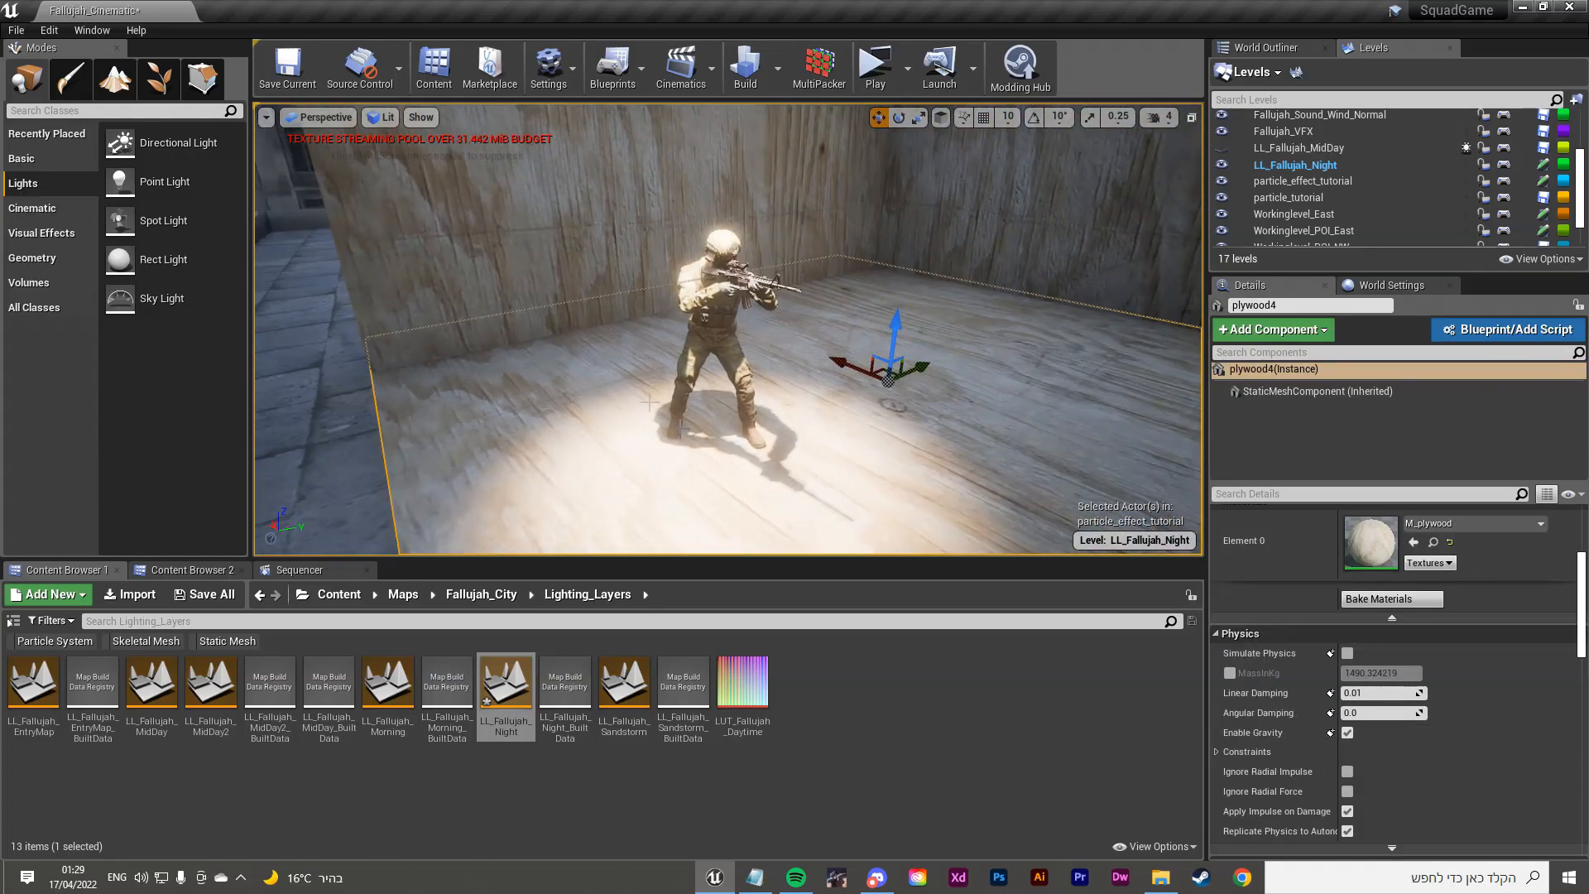
# Step: Move the soldier SK_AUS_Recruit forward toward the camera and review the new placement
pyautogui.moveTo(754, 369); pyautogui.dragTo(752, 306, button='right')
pyautogui.click(725, 418)
pyautogui.moveTo(725, 418); pyautogui.dragTo(725, 502, button='right')
pyautogui.moveTo(702, 397); pyautogui.dragTo(700, 441)
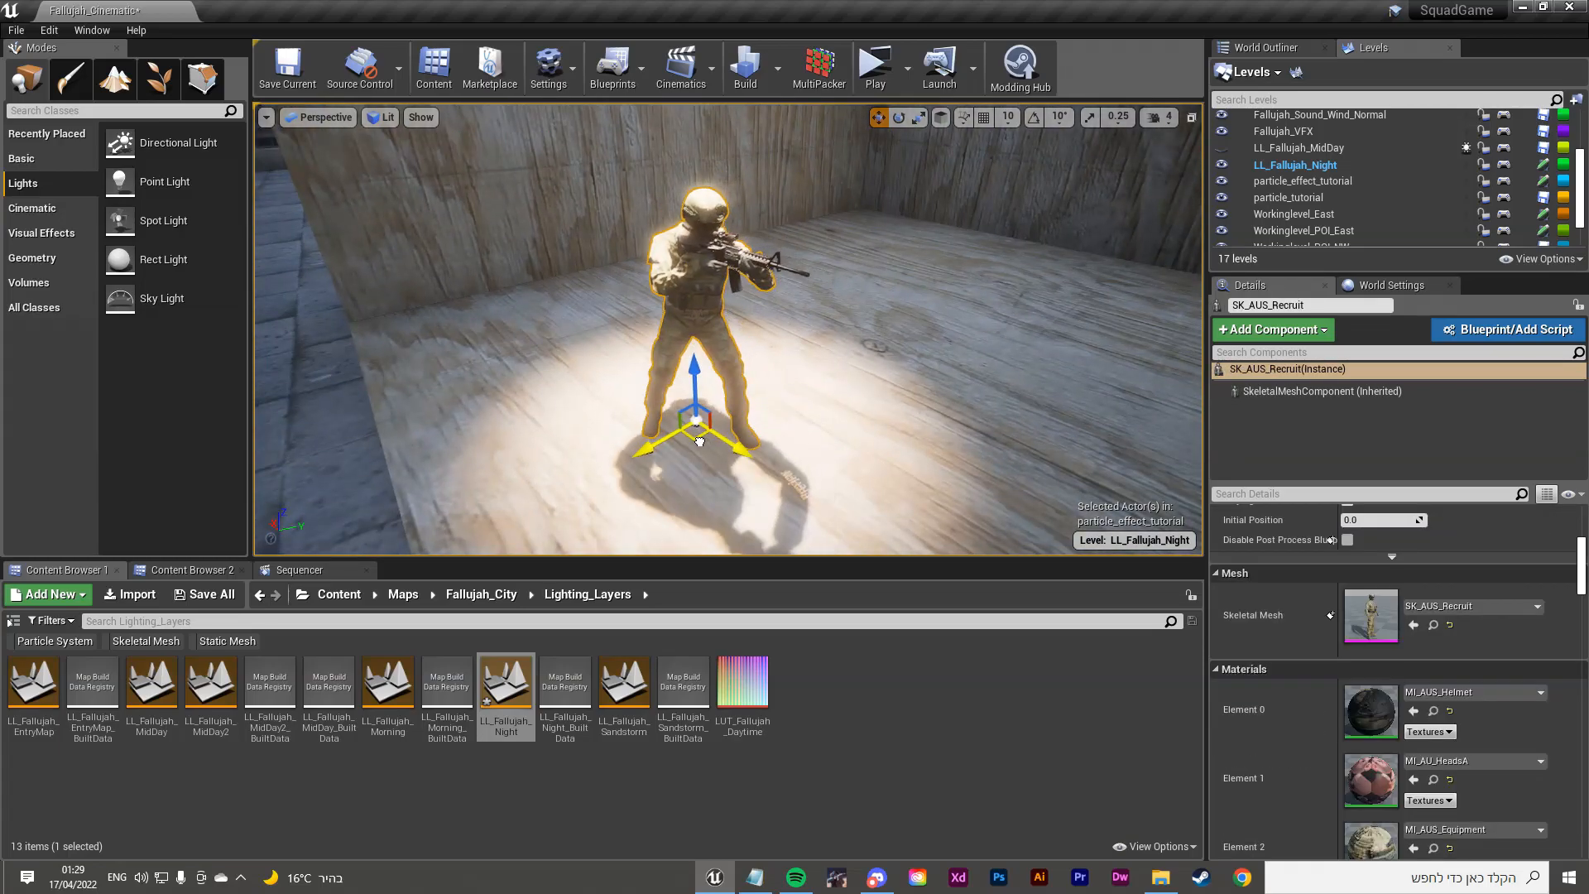
pyautogui.click(766, 422)
pyautogui.moveTo(767, 422); pyautogui.dragTo(746, 193, button='right')
pyautogui.press('w')
pyautogui.press('s')
pyautogui.press('w')
pyautogui.press('s')
# Step: Nudge the spotlight slightly so its cone shines straight down onto the soldier
pyautogui.click(729, 146)
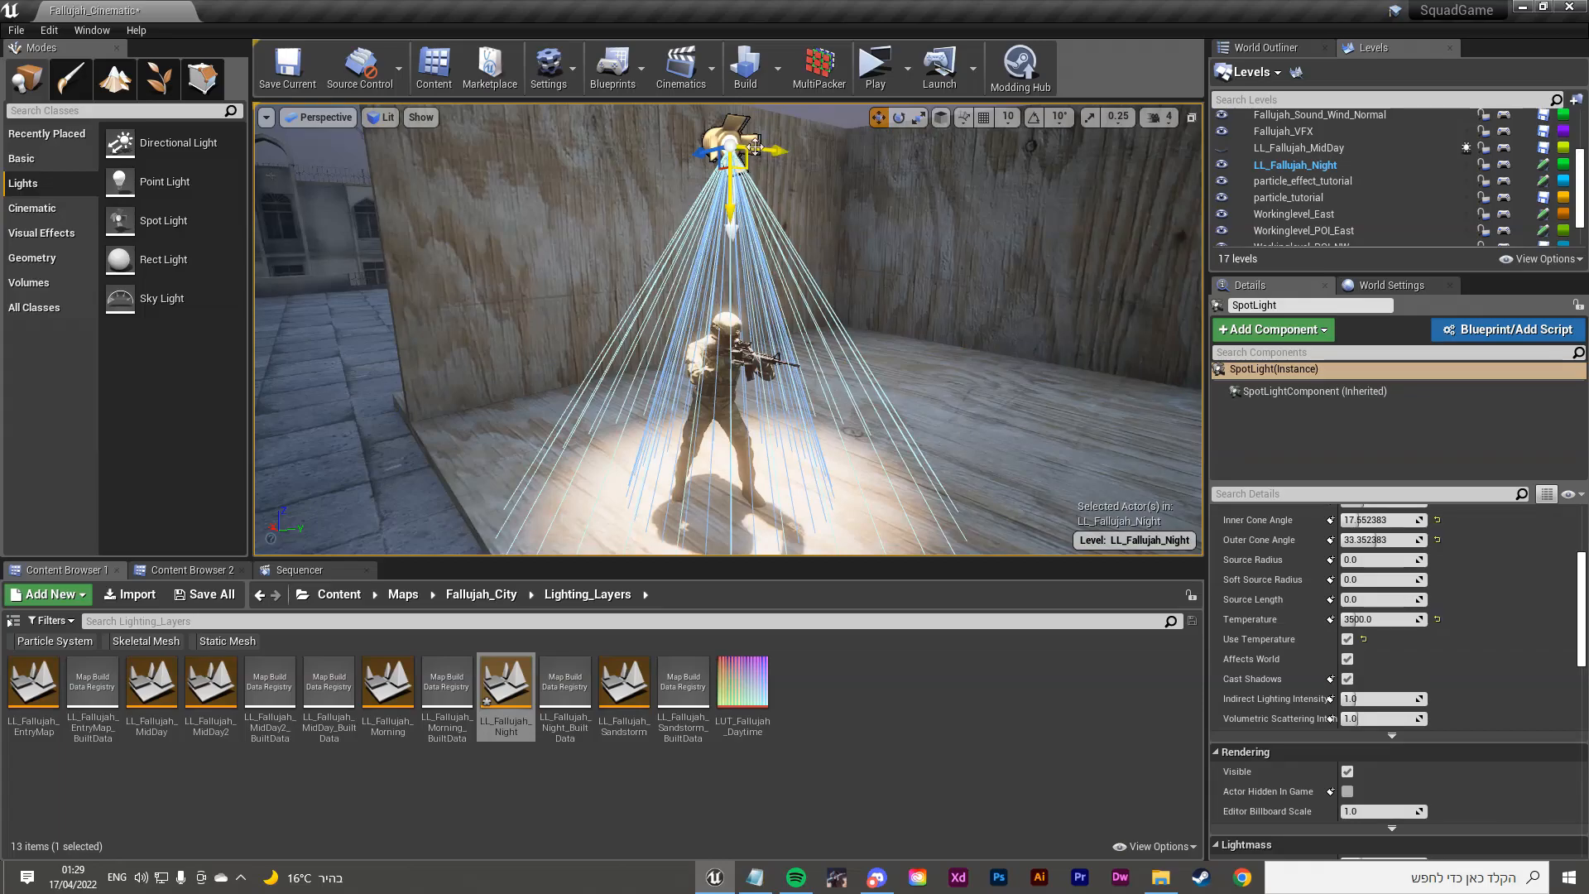
pyautogui.moveTo(770, 148); pyautogui.dragTo(776, 145)
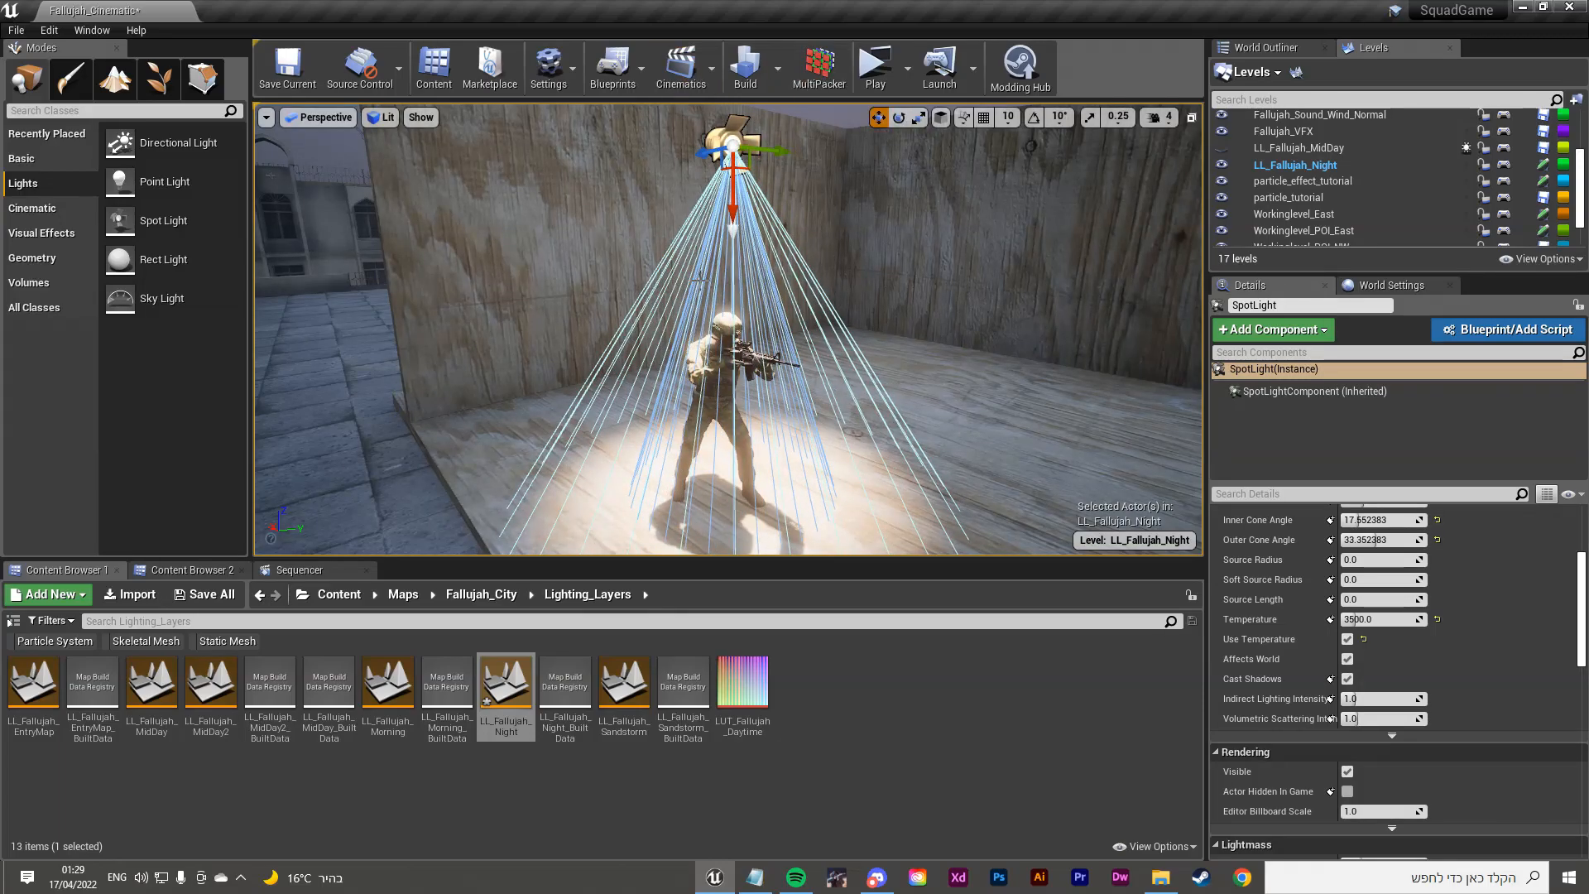
pyautogui.press('w')
pyautogui.moveTo(744, 331); pyautogui.dragTo(728, 354, button='right')
pyautogui.press('s')
pyautogui.moveTo(815, 157); pyautogui.dragTo(910, 248, button='right')
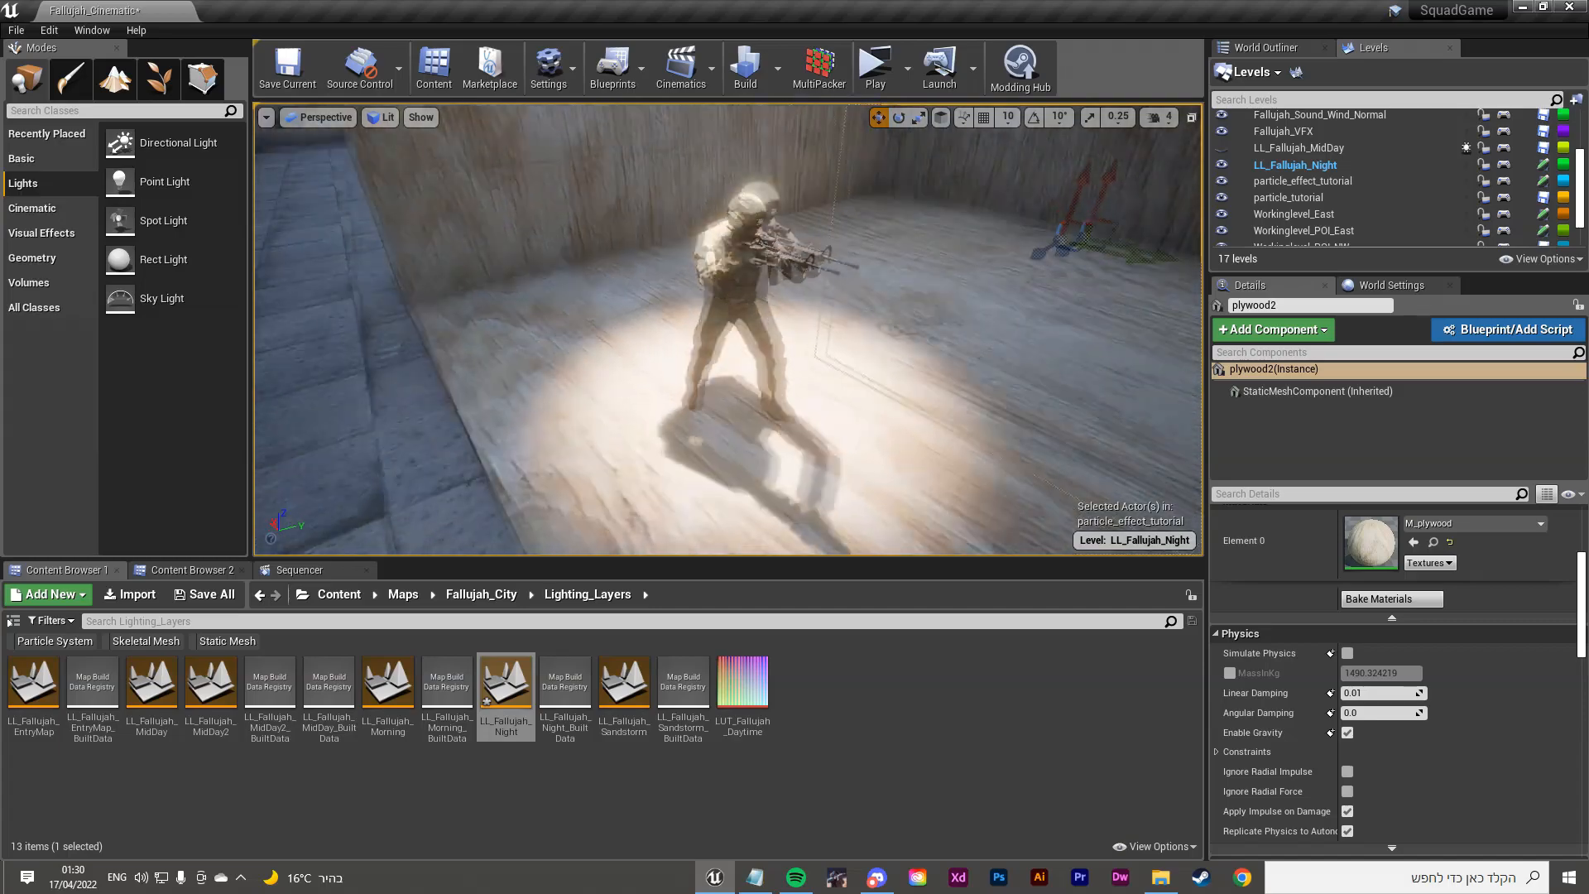
pyautogui.moveTo(728, 331); pyautogui.dragTo(749, 327, button='right')
pyautogui.click(708, 181)
pyautogui.moveTo(710, 183); pyautogui.dragTo(711, 232, button='right')
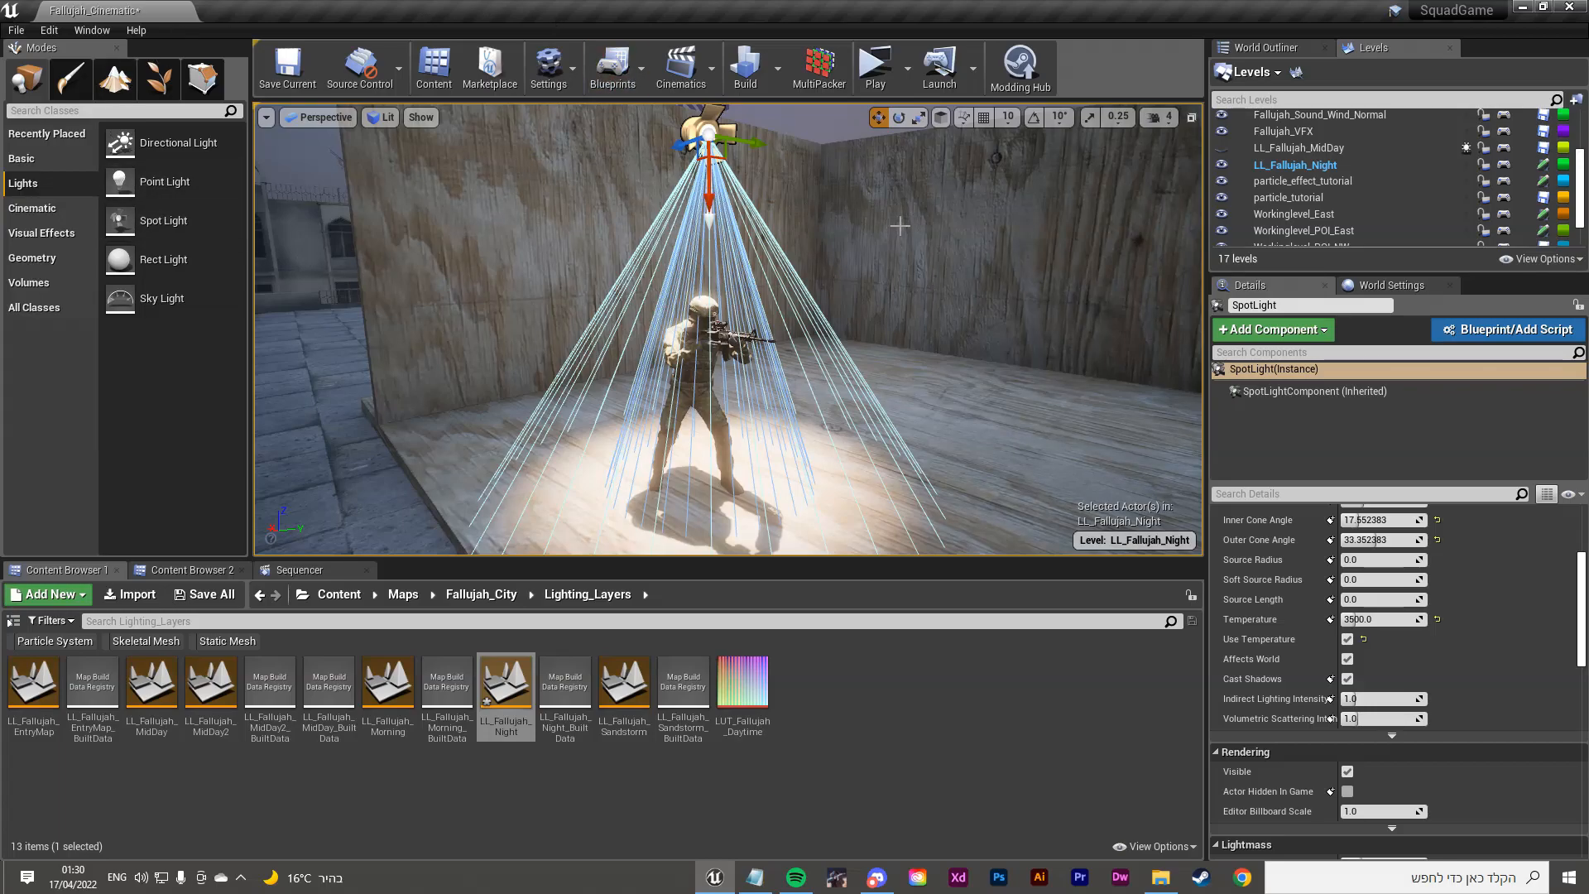
pyautogui.moveTo(863, 333); pyautogui.dragTo(893, 362, button='right')
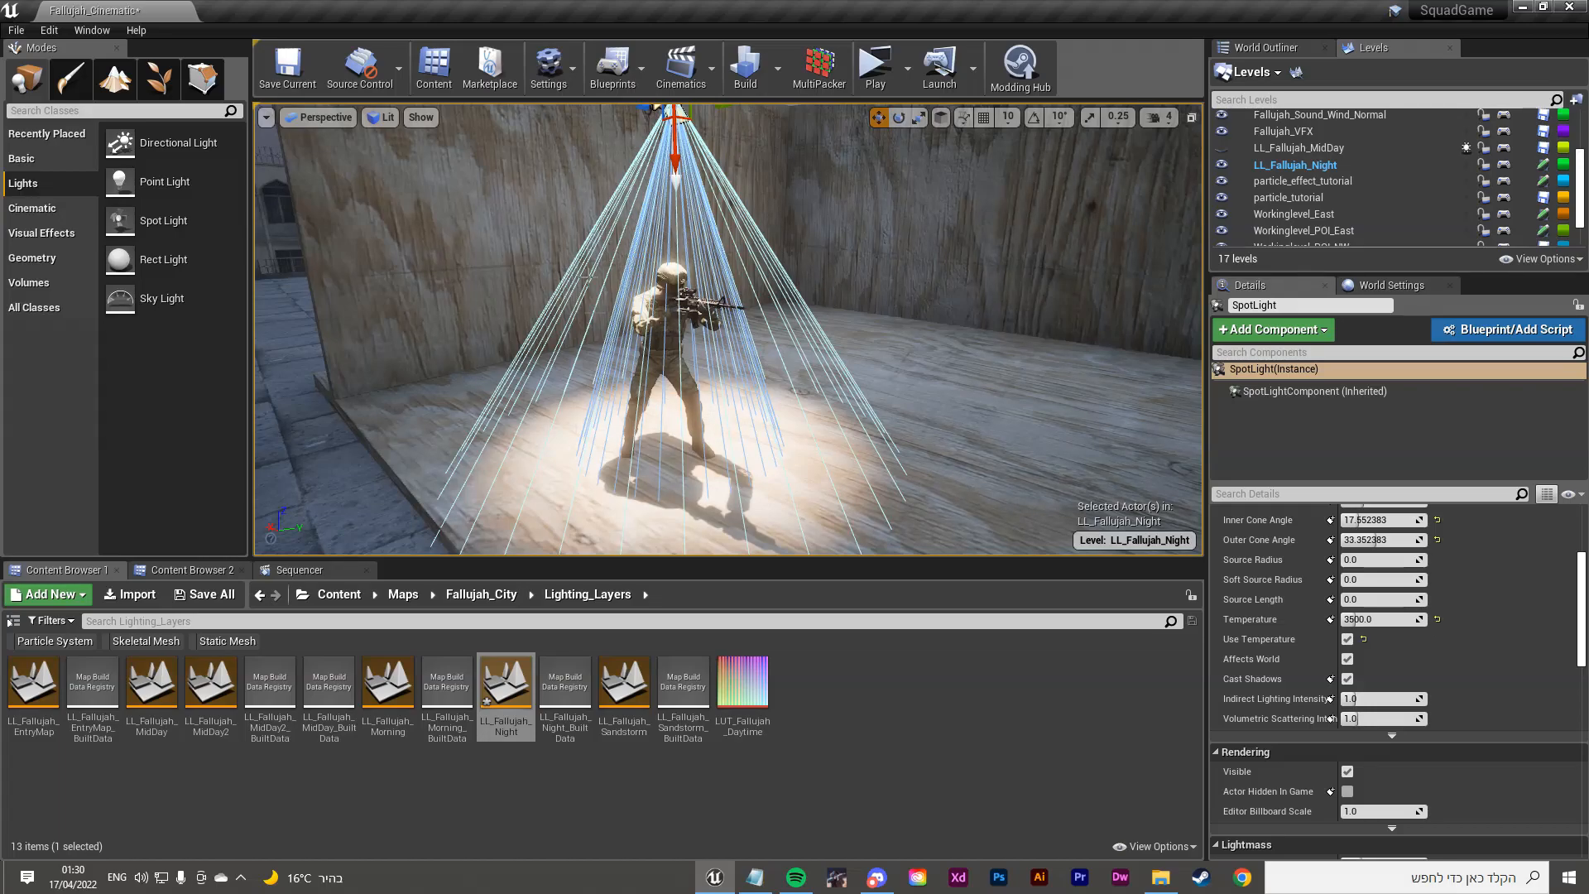
# Step: Select the plywood floor and pull the view back to show the whole spotlit platform
pyautogui.click(949, 489)
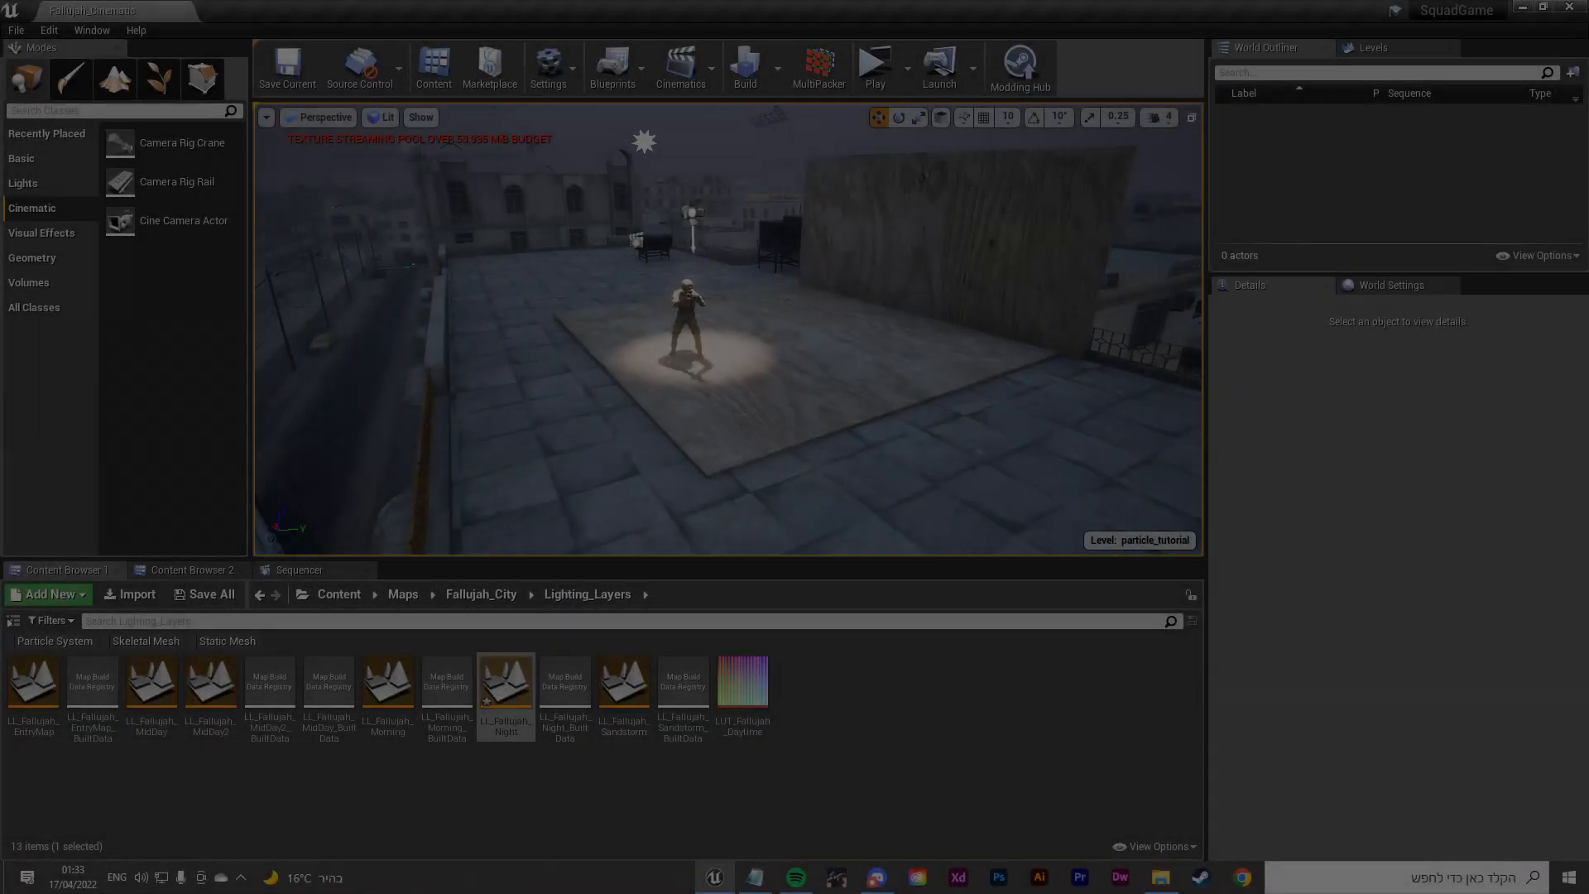
pyautogui.moveTo(728, 331); pyautogui.dragTo(737, 339, button='right')
pyautogui.moveTo(736, 339); pyautogui.dragTo(736, 373, button='right')
pyautogui.moveTo(736, 372)
pyautogui.mouseDown(button='right')
pyautogui.moveTo(737, 318)
pyautogui.moveTo(733, 372)
pyautogui.moveTo(728, 340)
pyautogui.moveTo(729, 360)
pyautogui.mouseUp(button='right')
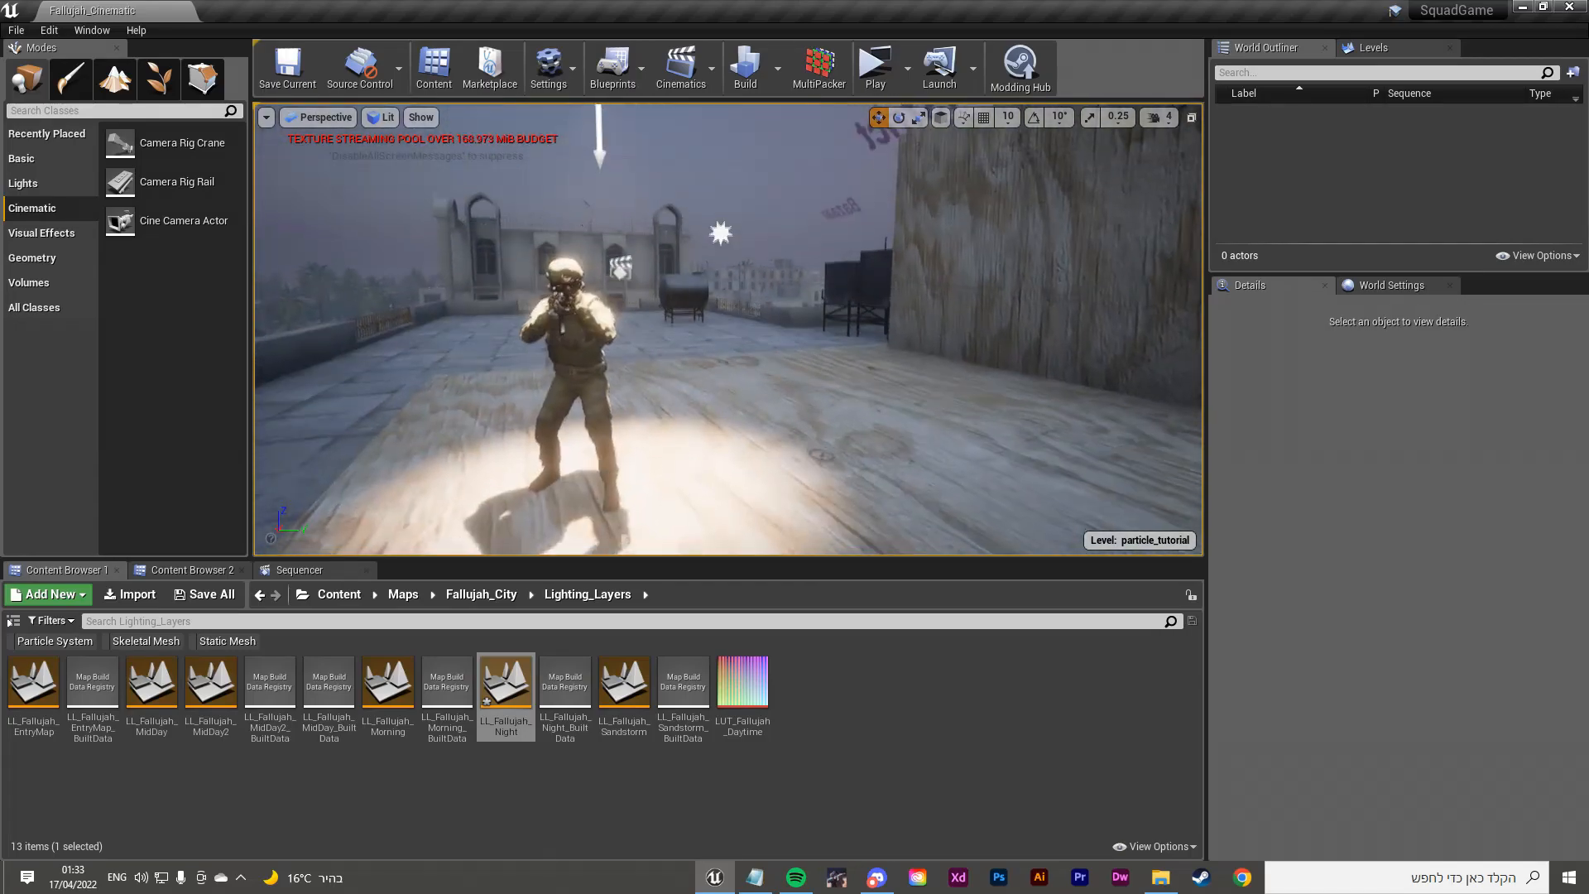
pyautogui.press('s')
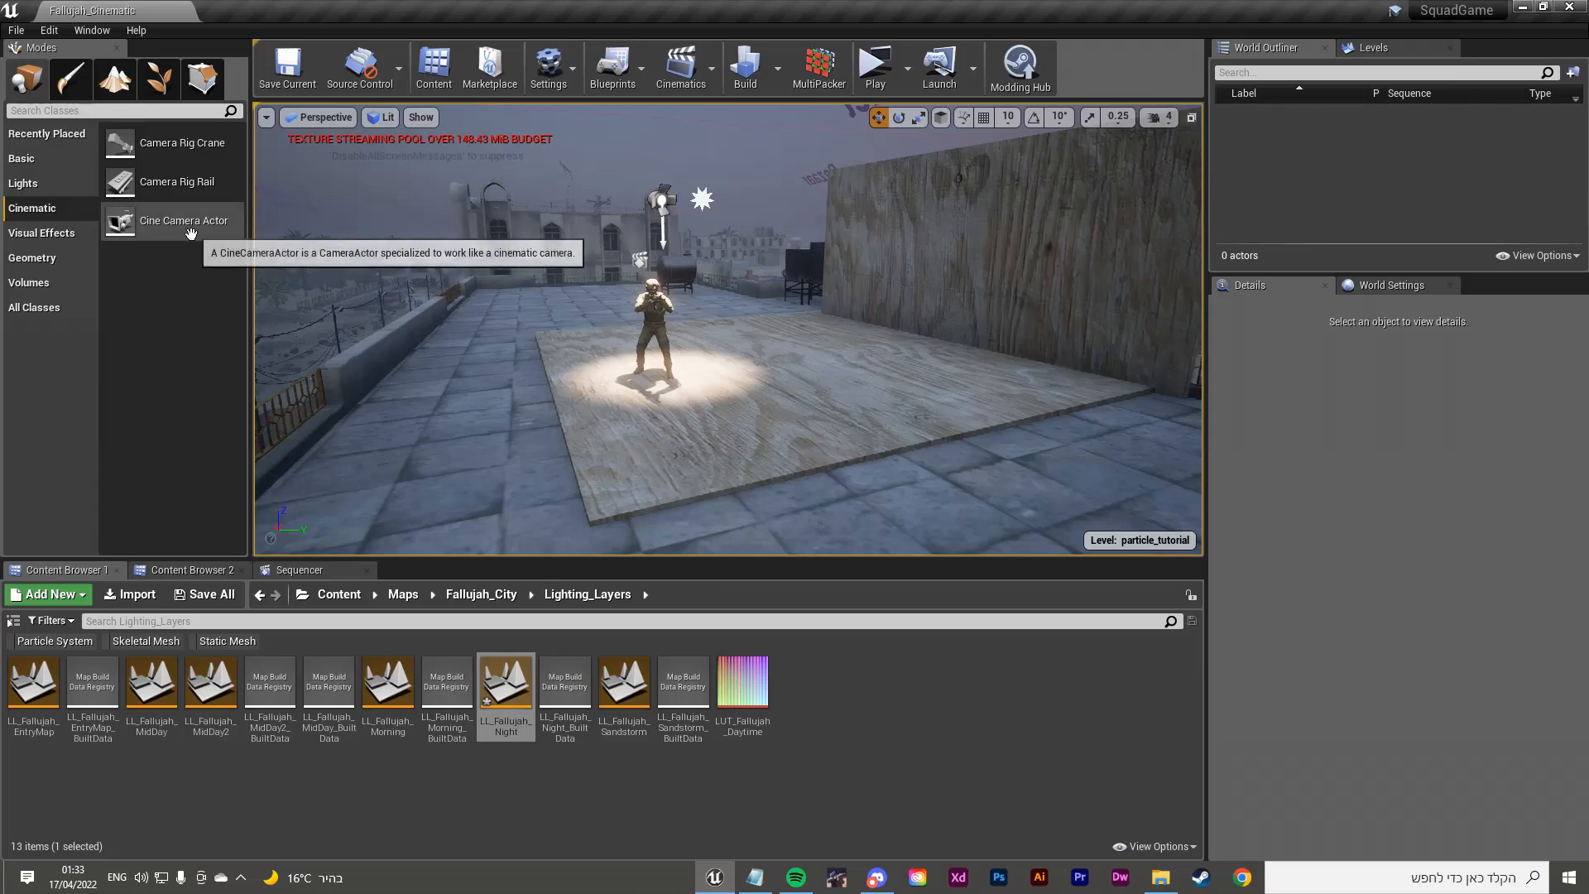
# Step: Drop a Cine Camera Actor on the platform in front of the soldier and rename it 'bearcam'
pyautogui.moveTo(179, 229); pyautogui.dragTo(717, 440)
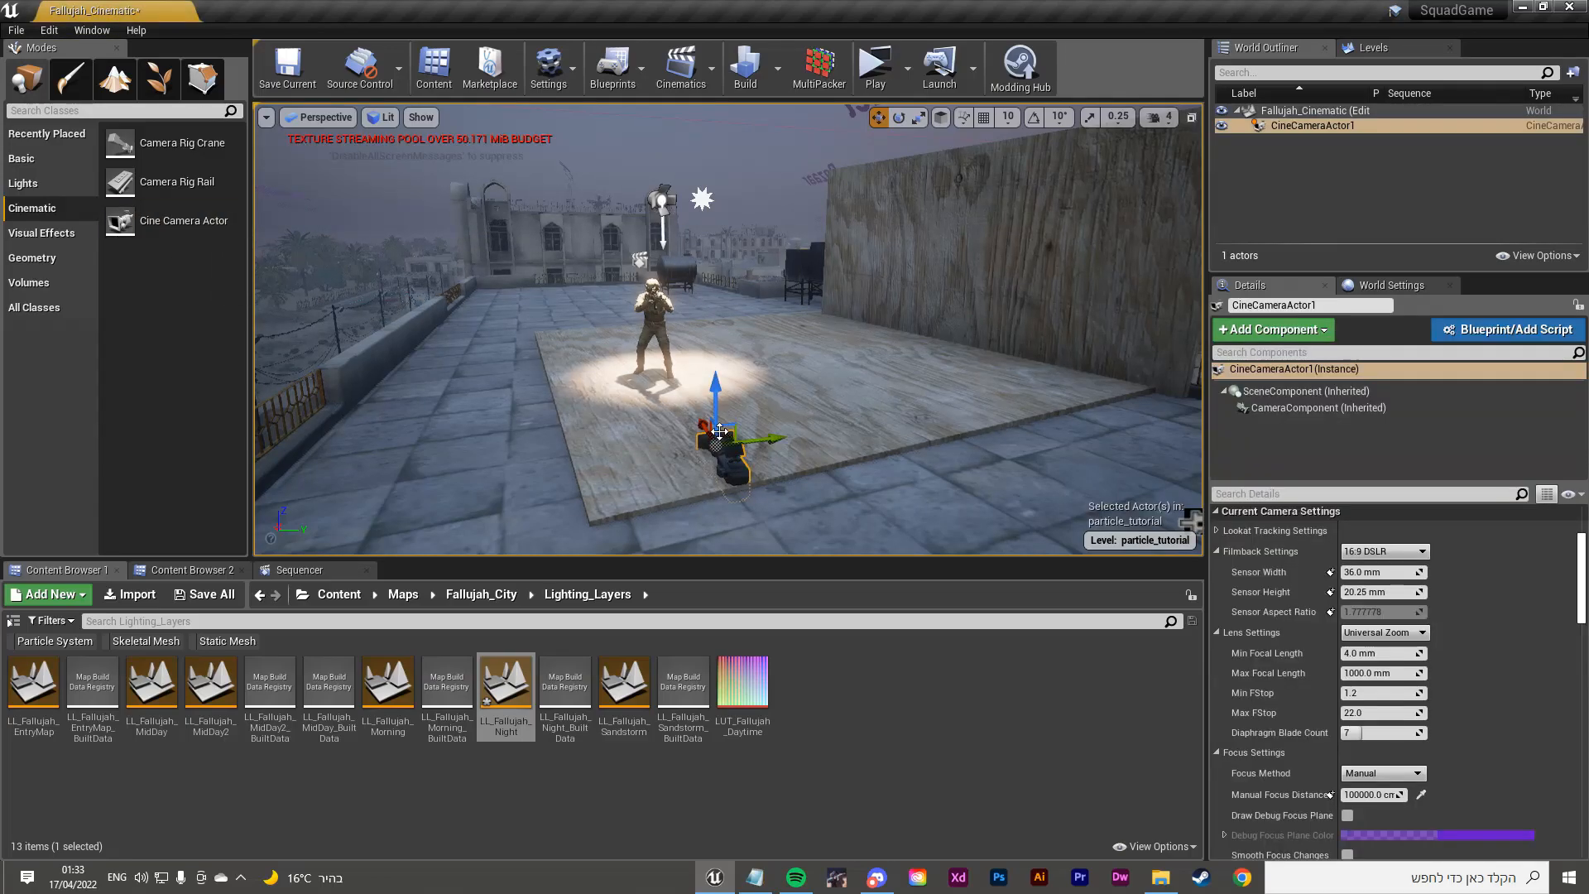
pyautogui.rightClick(1343, 130)
pyautogui.moveTo(1379, 393)
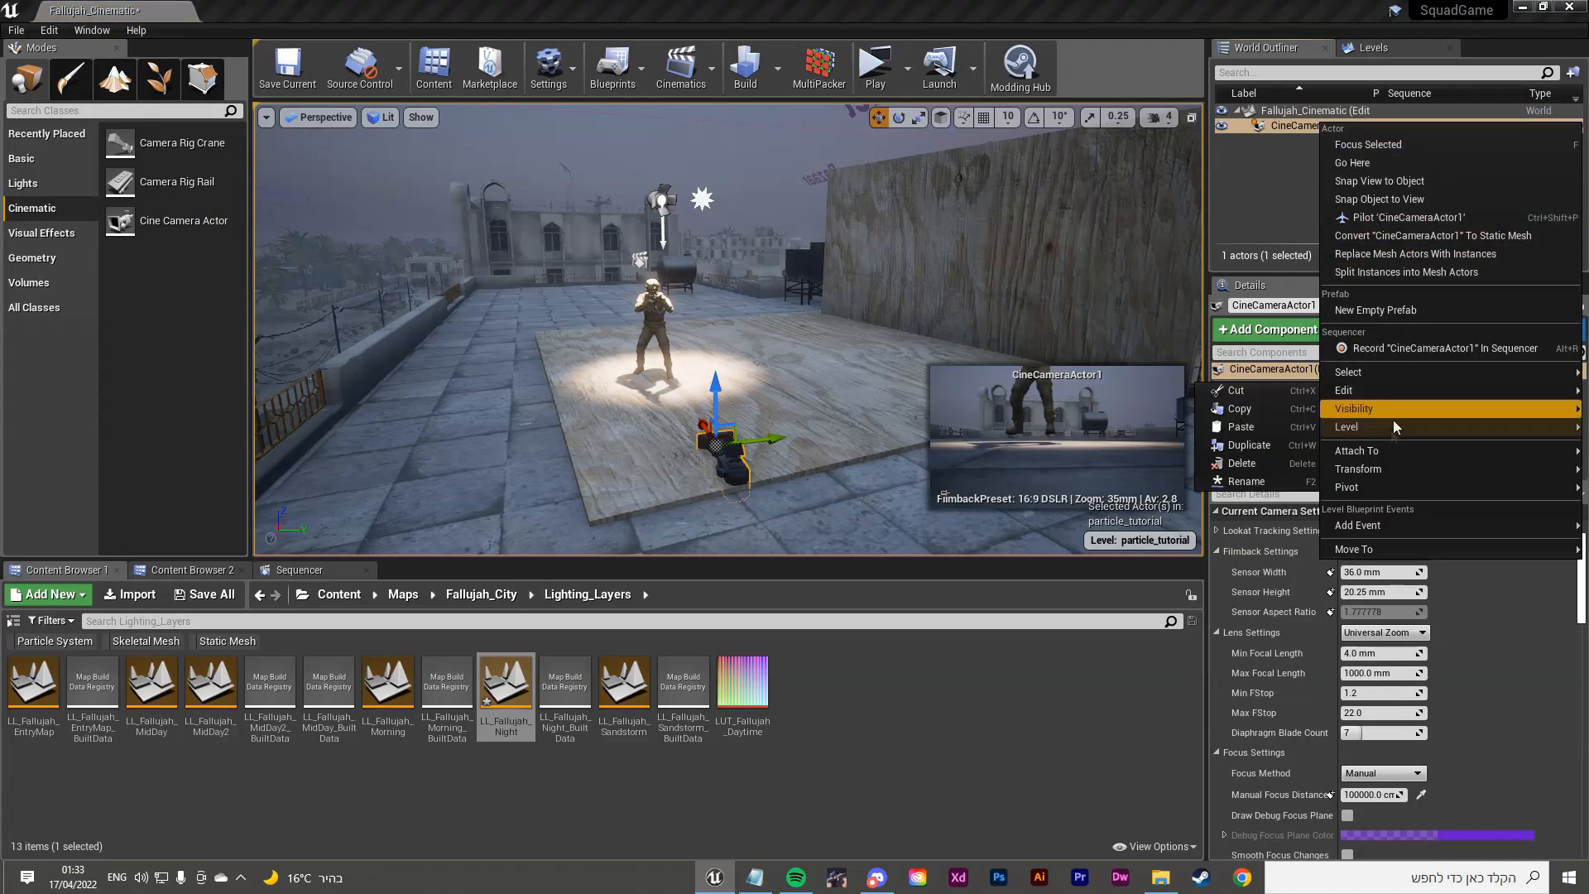
pyautogui.click(1241, 480)
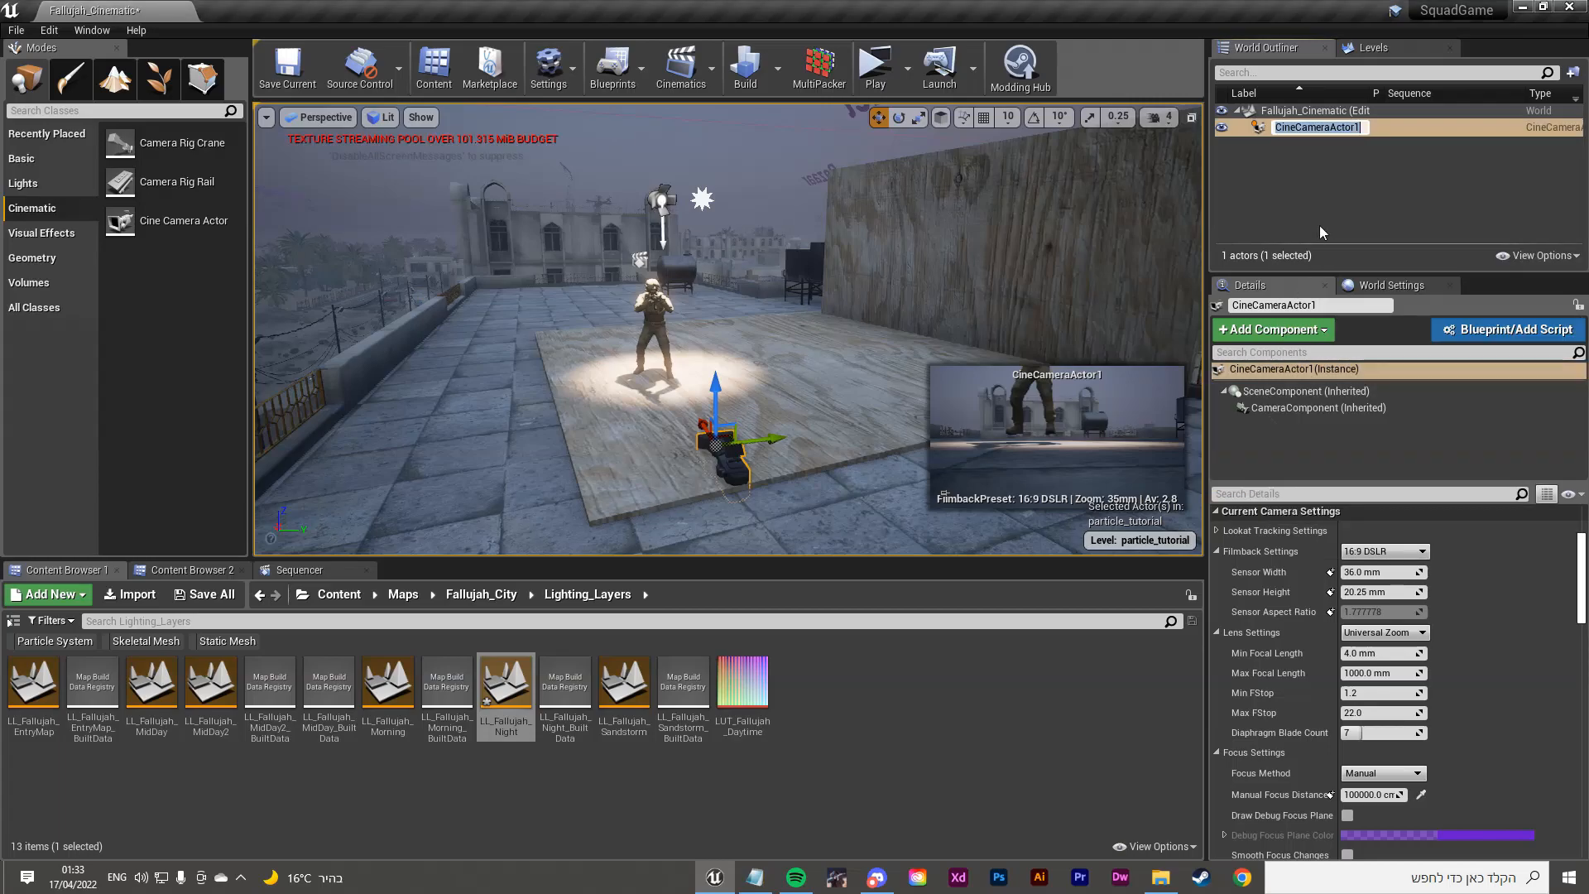
pyautogui.press('BackSpace')
pyautogui.write('bearcam')
pyautogui.press('Return')
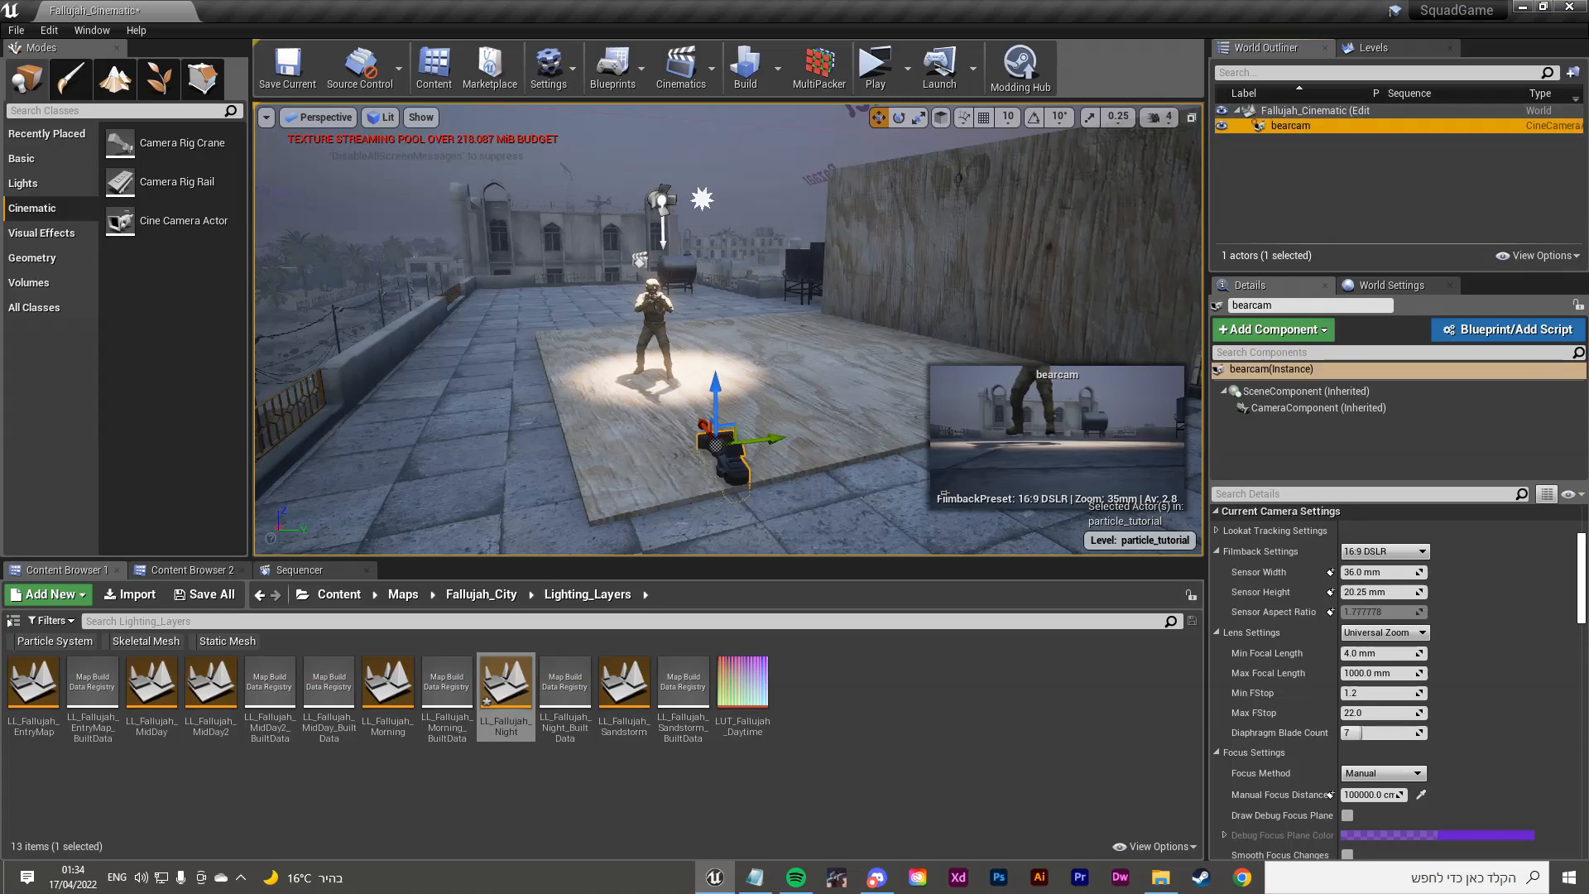
pyautogui.click(326, 118)
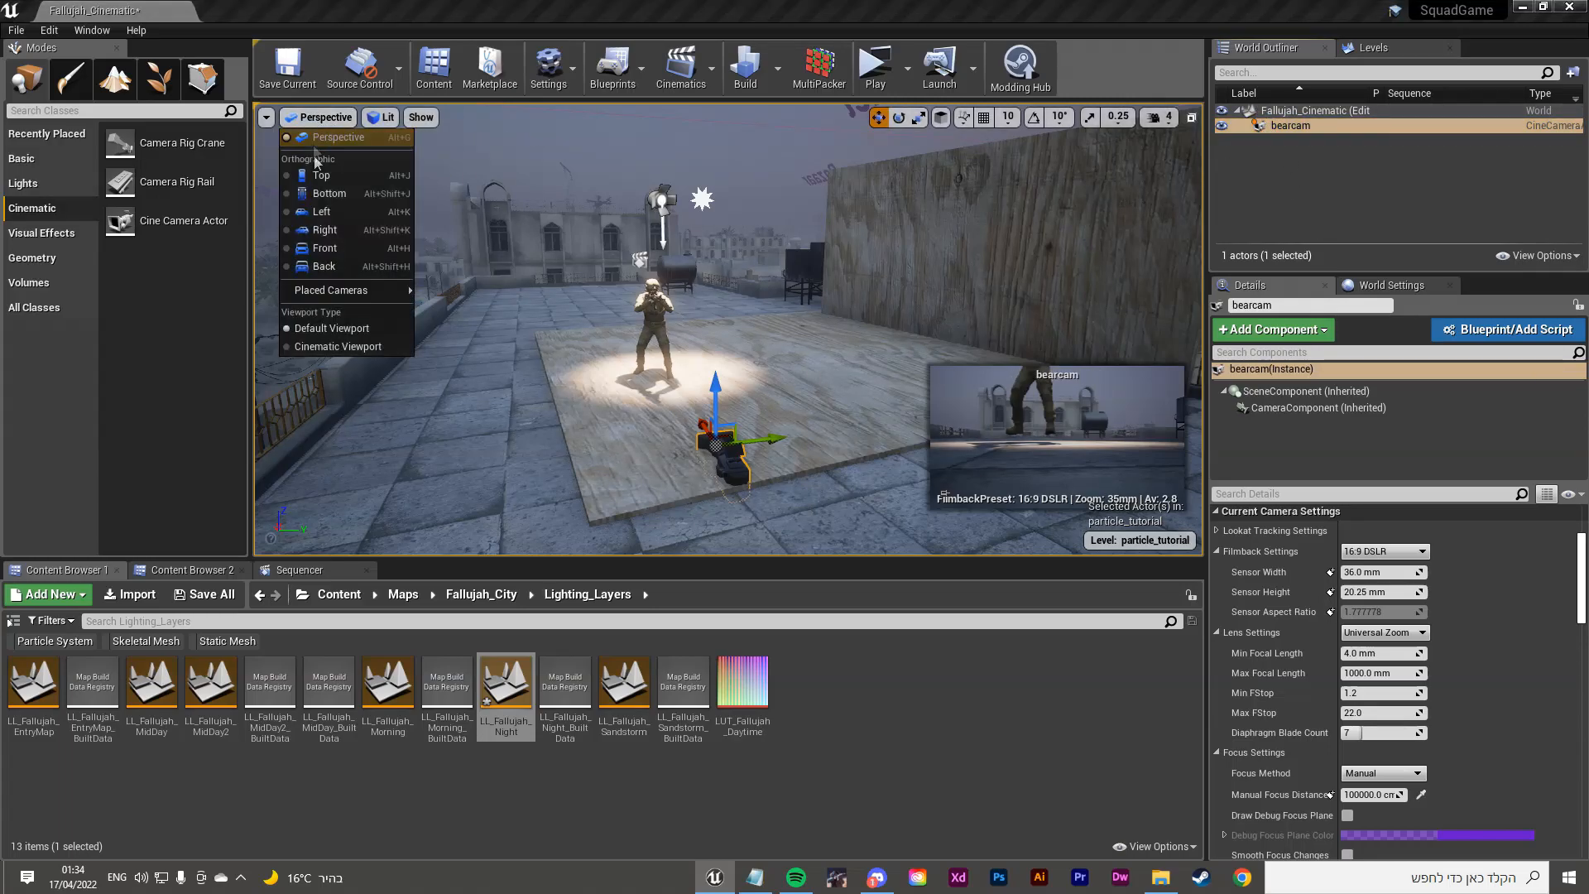
# Step: Pilot bearcam from Placed Cameras and fly it to frame the soldier facing the camera
pyautogui.moveTo(322, 286)
pyautogui.click(500, 470)
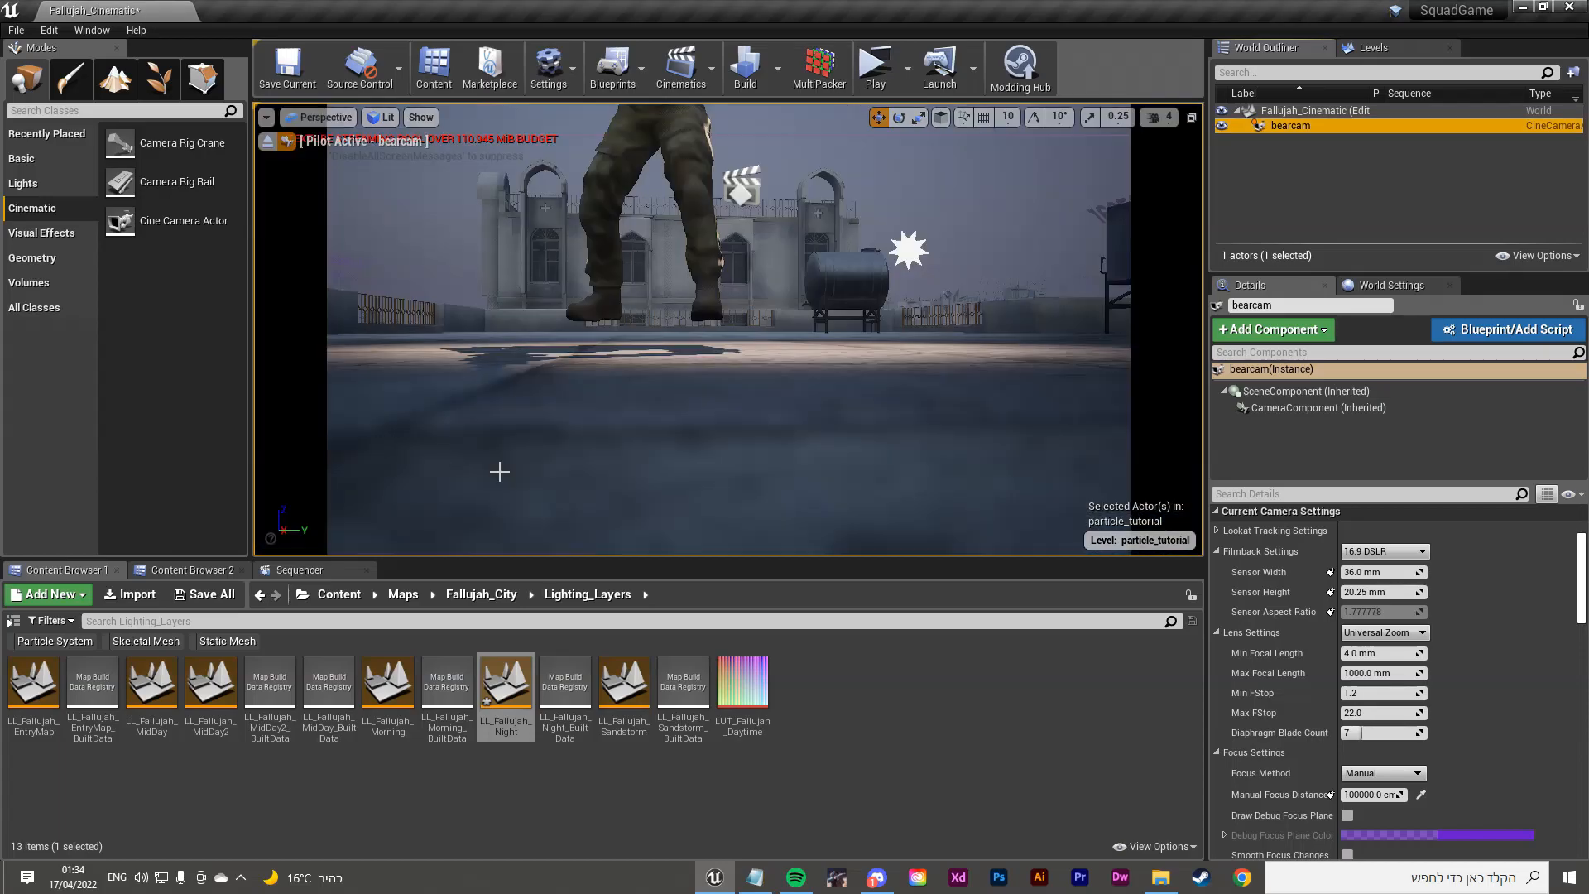
pyautogui.moveTo(365, 220)
pyautogui.mouseDown(button='right')
pyautogui.moveTo(372, 314)
pyautogui.moveTo(422, 256)
pyautogui.moveTo(389, 199)
pyautogui.moveTo(369, 180)
pyautogui.moveTo(361, 207)
pyautogui.moveTo(285, 182)
pyautogui.moveTo(374, 192)
pyautogui.mouseUp(button='right')
pyautogui.press('s')
pyautogui.press('w')
pyautogui.press('s')
pyautogui.press('w')
pyautogui.press('s')
pyautogui.press('d')
pyautogui.press('a')
# Step: Keep the 16:9 DSLR filmback and set the lens preset to 85mm Prime f/1.8
pyautogui.click(1367, 552)
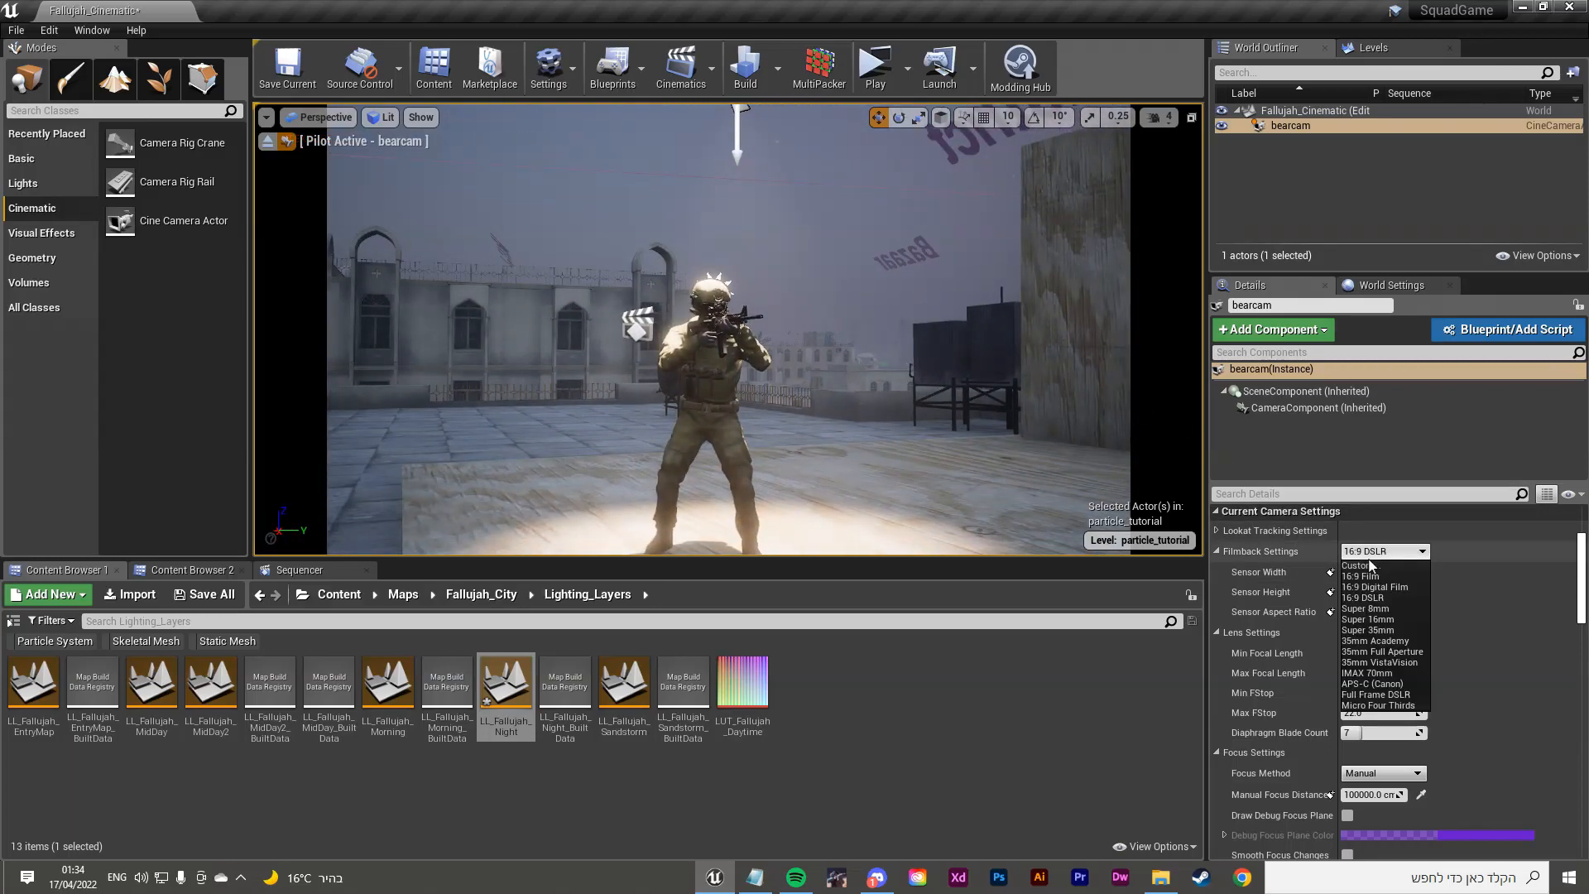
pyautogui.click(1377, 553)
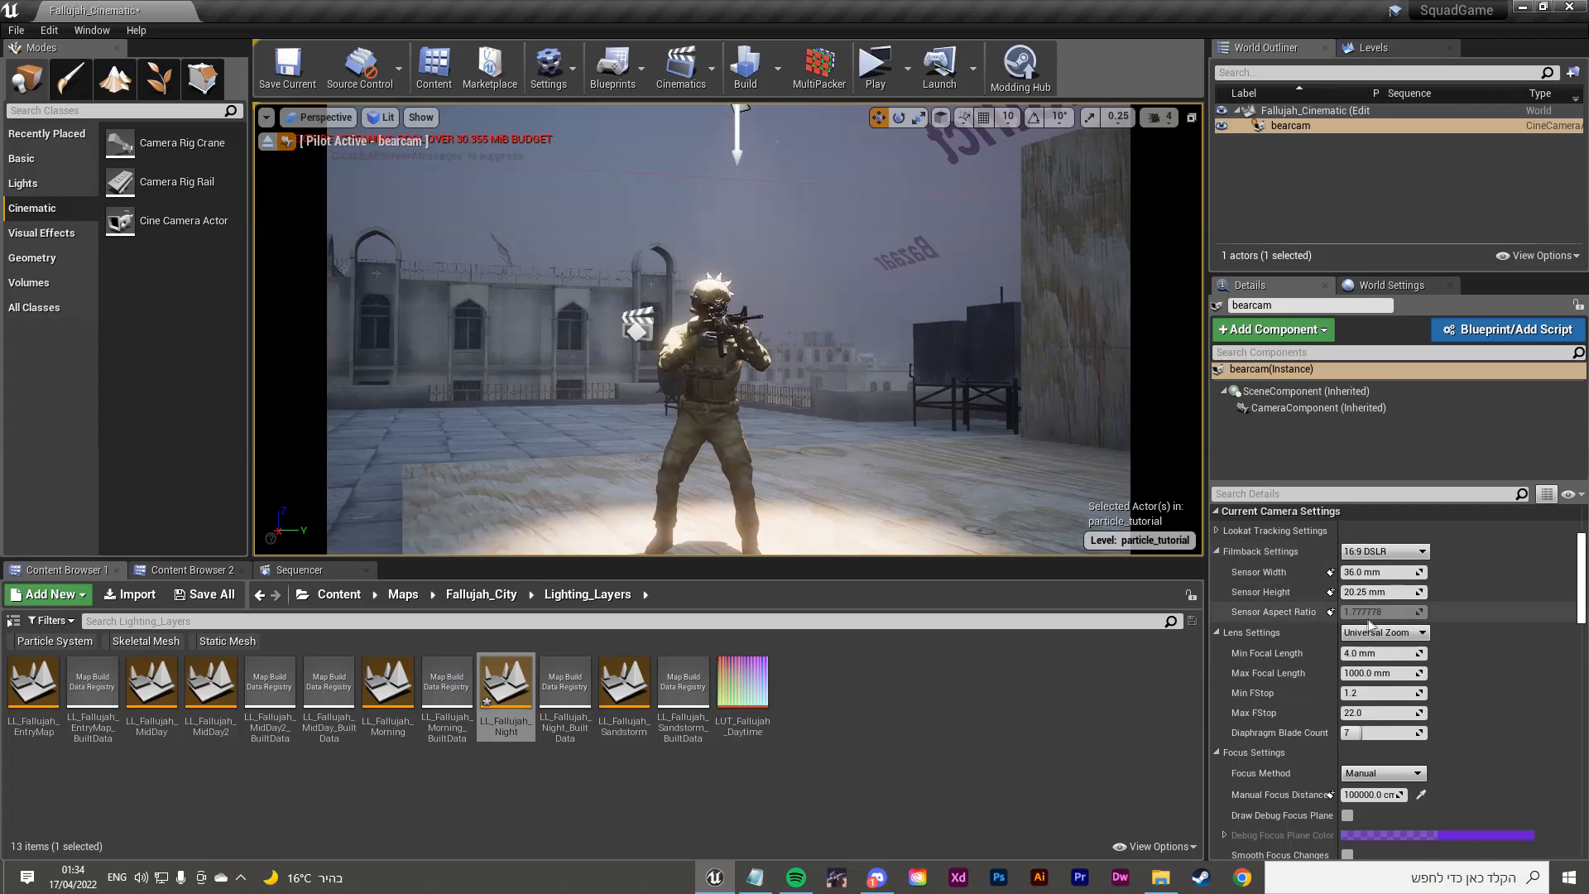
pyautogui.click(1373, 553)
pyautogui.click(1377, 552)
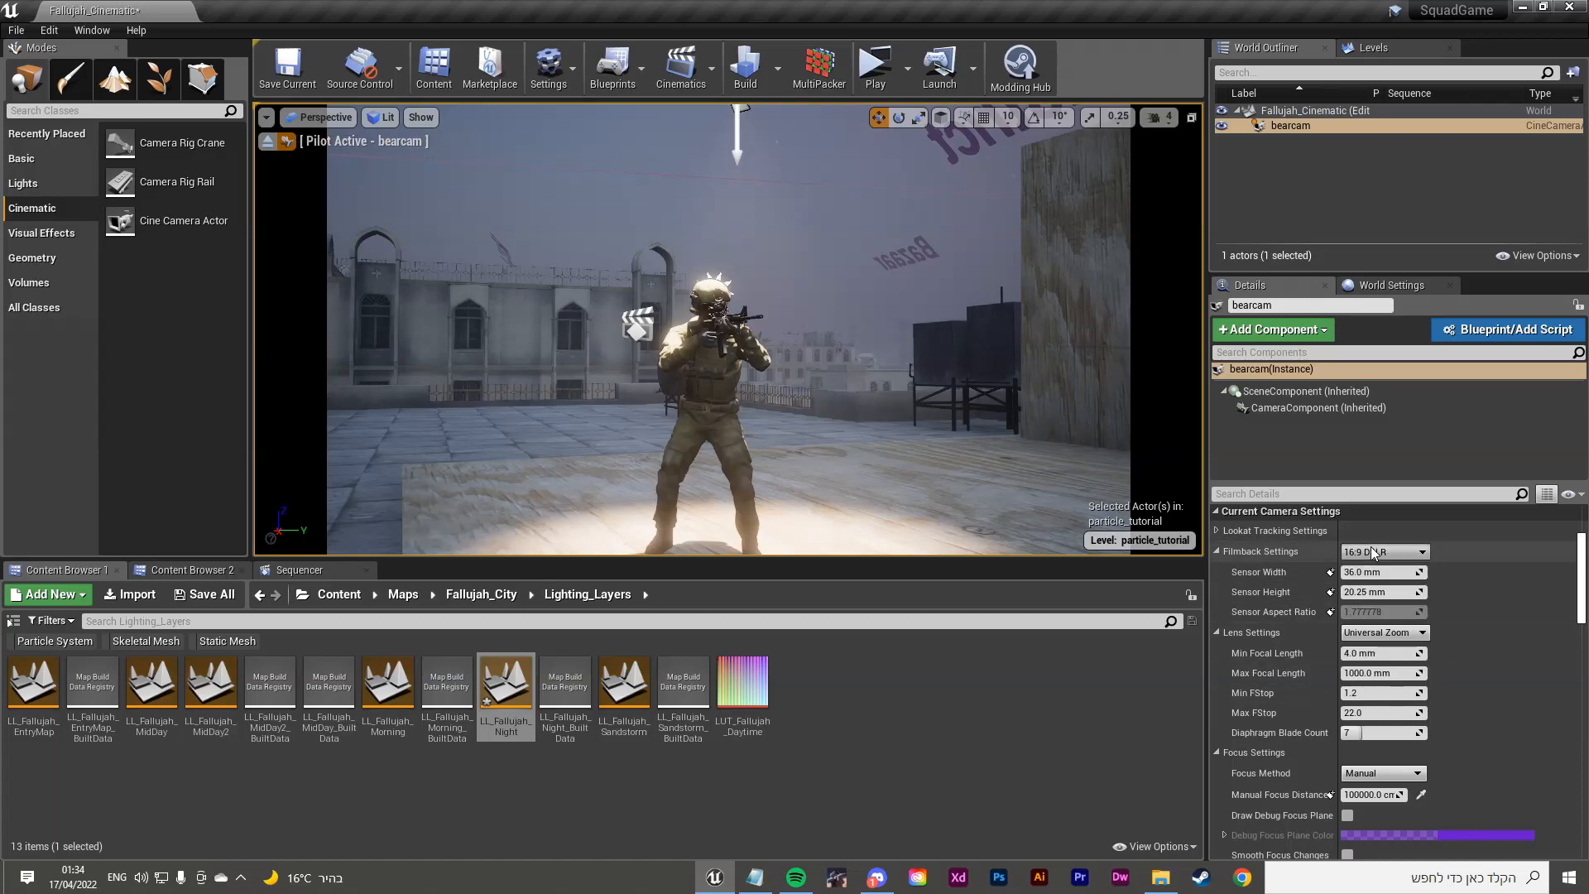
pyautogui.click(1390, 632)
pyautogui.click(1397, 689)
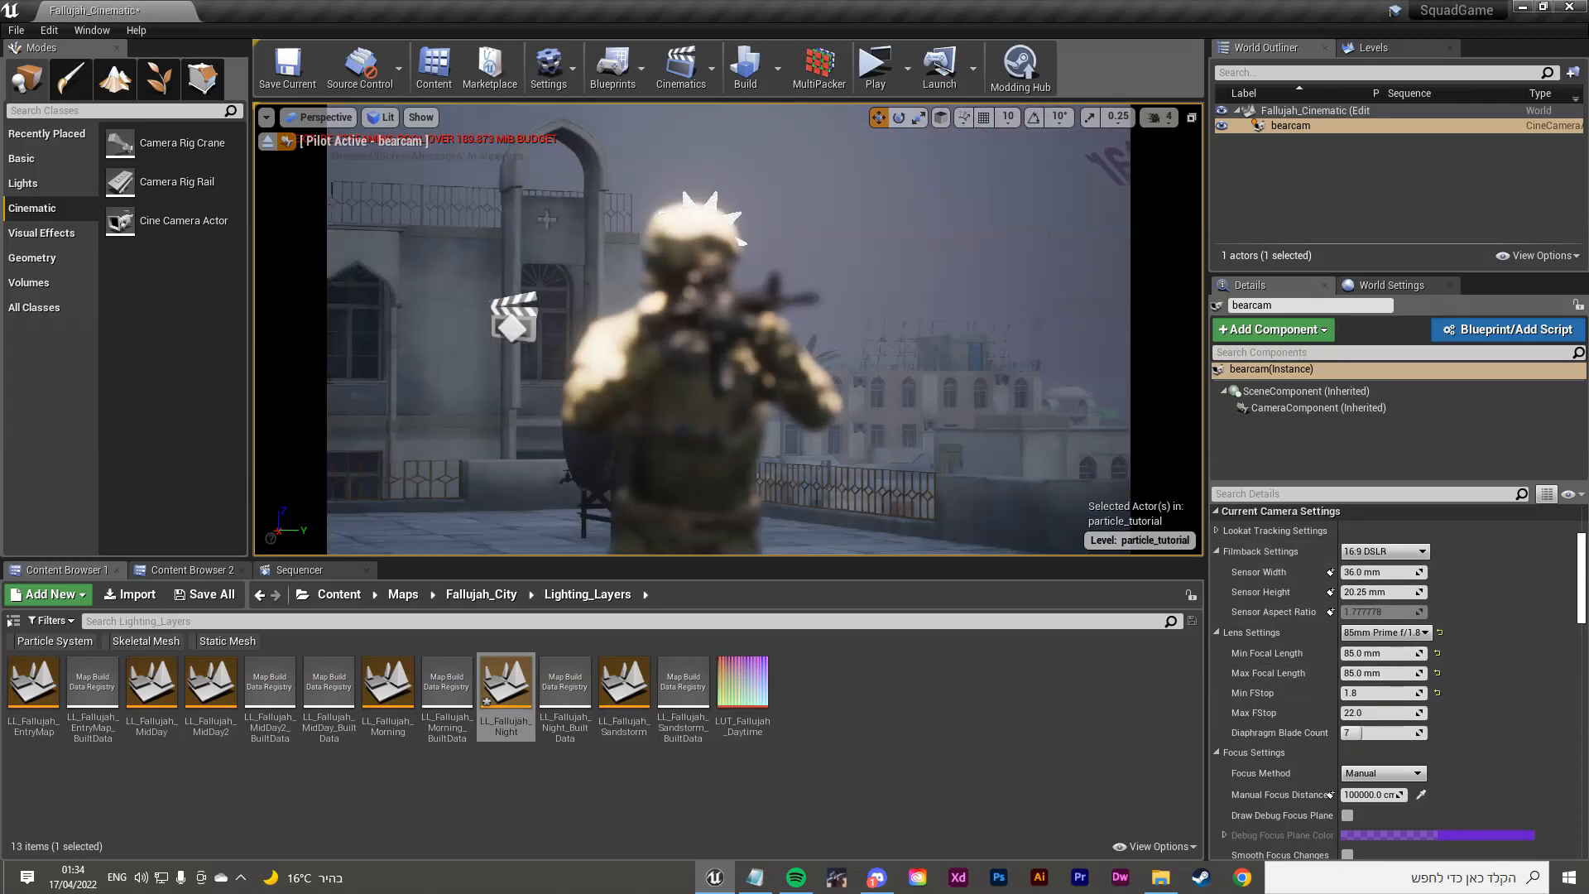
# Step: Tilt bearcam slightly up to reframe the soldier, then reselect bearcam
pyautogui.moveTo(793, 436); pyautogui.dragTo(792, 425, button='right')
pyautogui.click(530, 265)
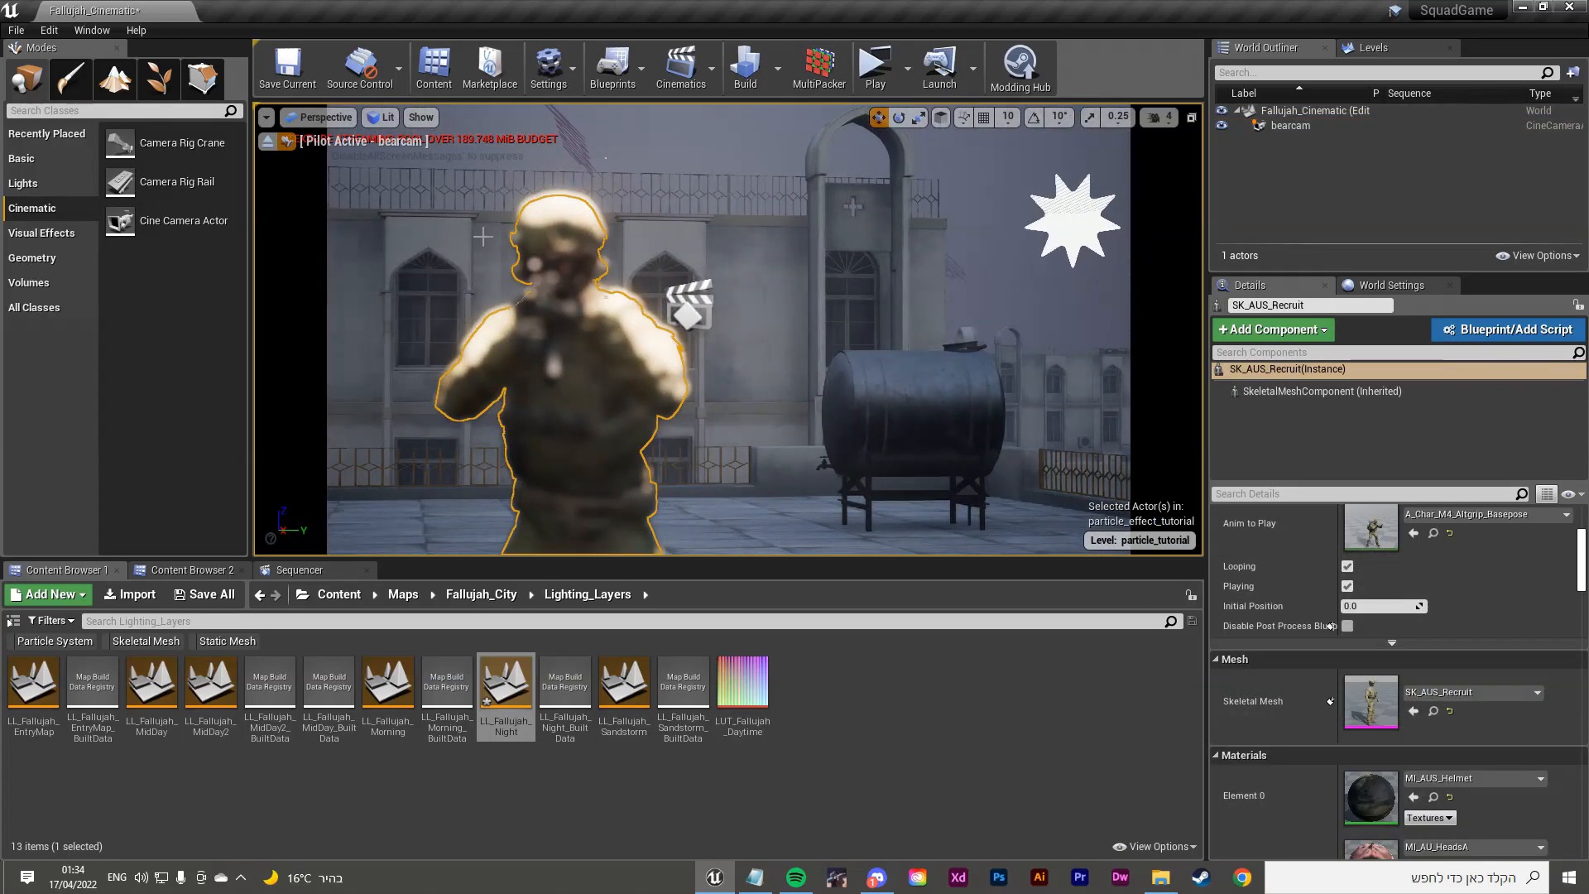
pyautogui.click(539, 318)
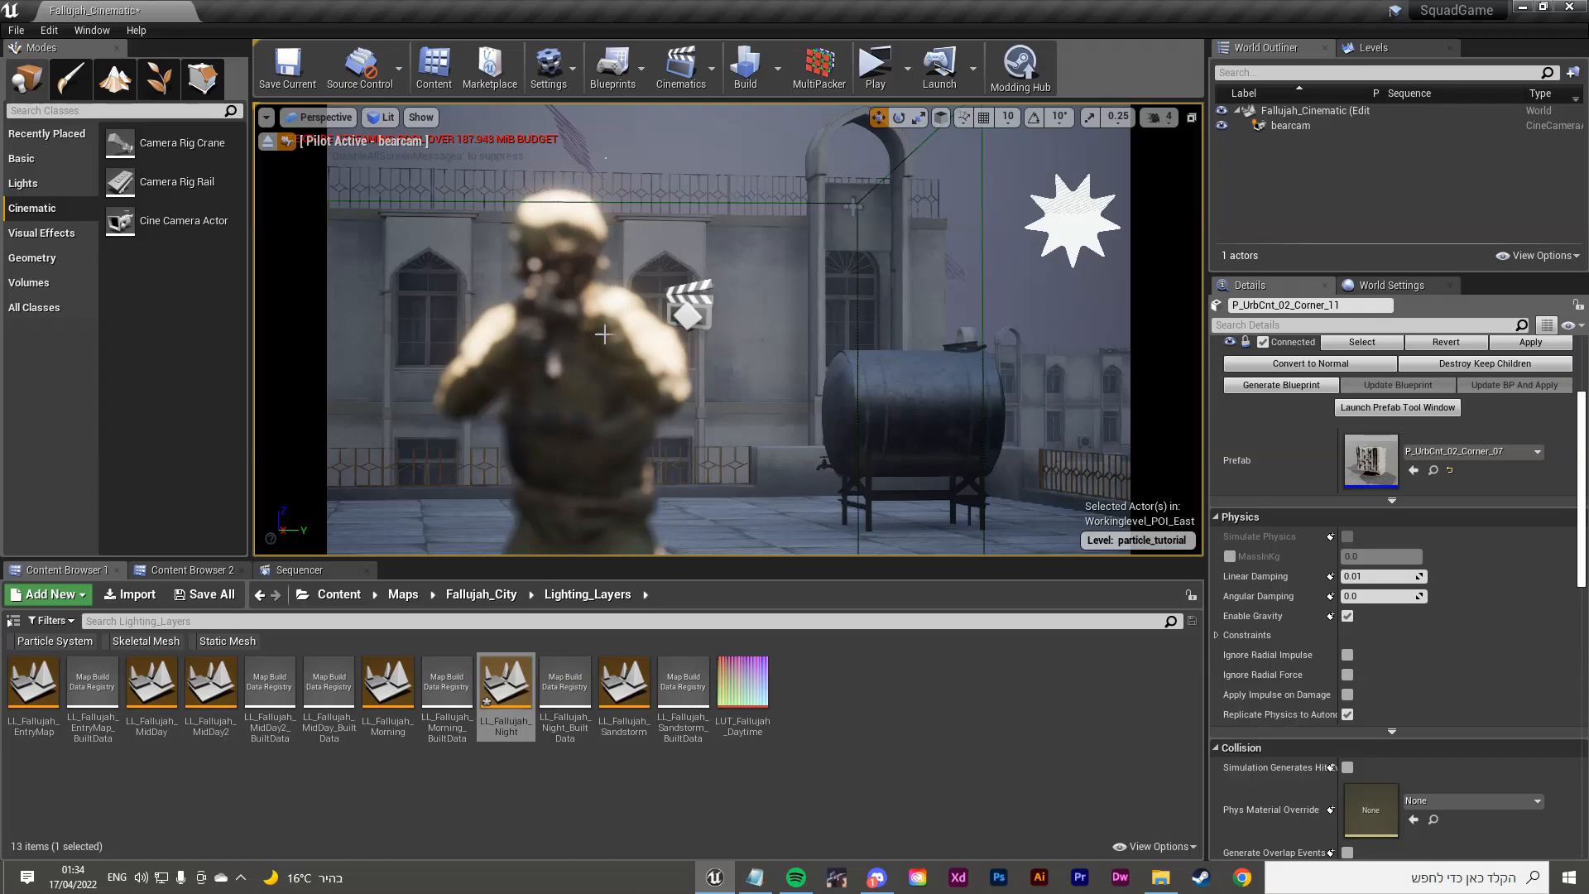
pyautogui.moveTo(561, 286)
pyautogui.mouseDown(button='right')
pyautogui.moveTo(579, 280)
pyautogui.moveTo(568, 288)
pyautogui.mouseUp(button='right')
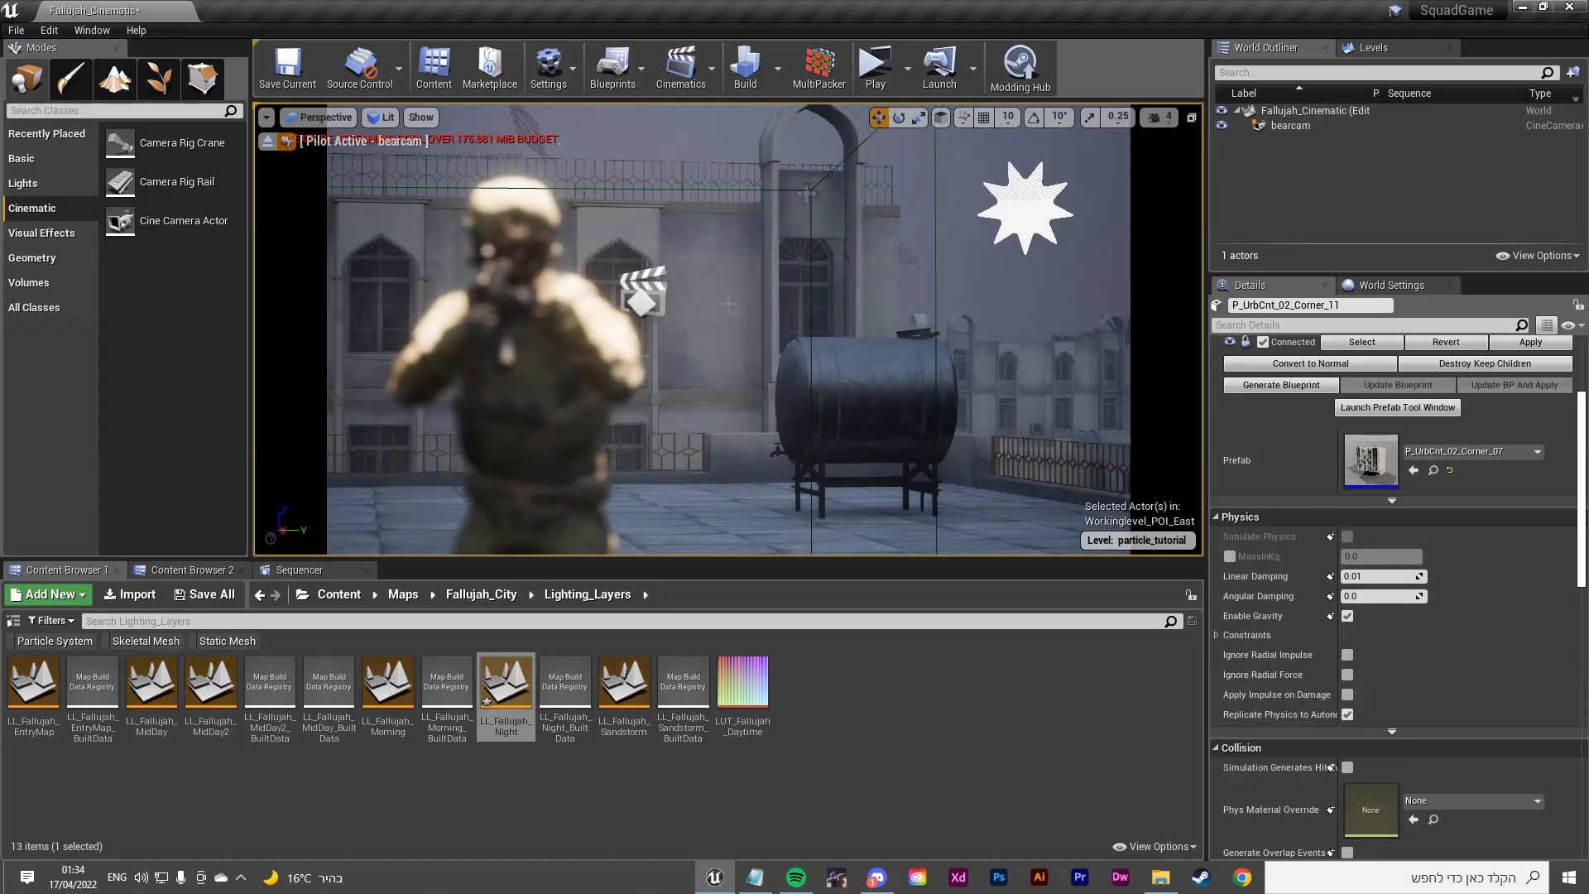
pyautogui.scroll(3, 1302, 581)
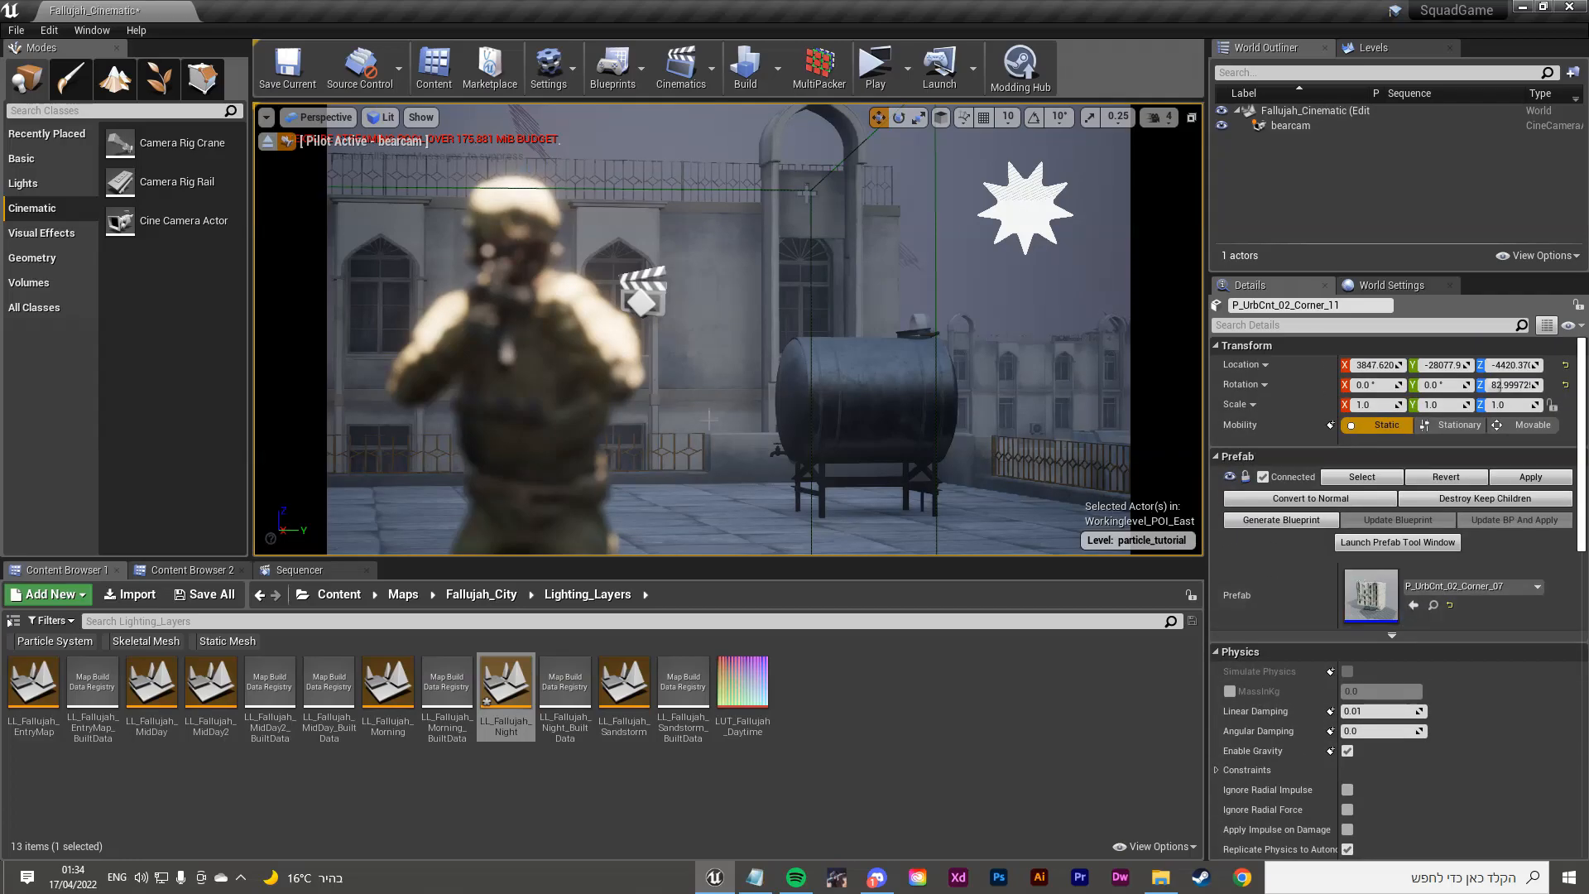
pyautogui.click(1301, 125)
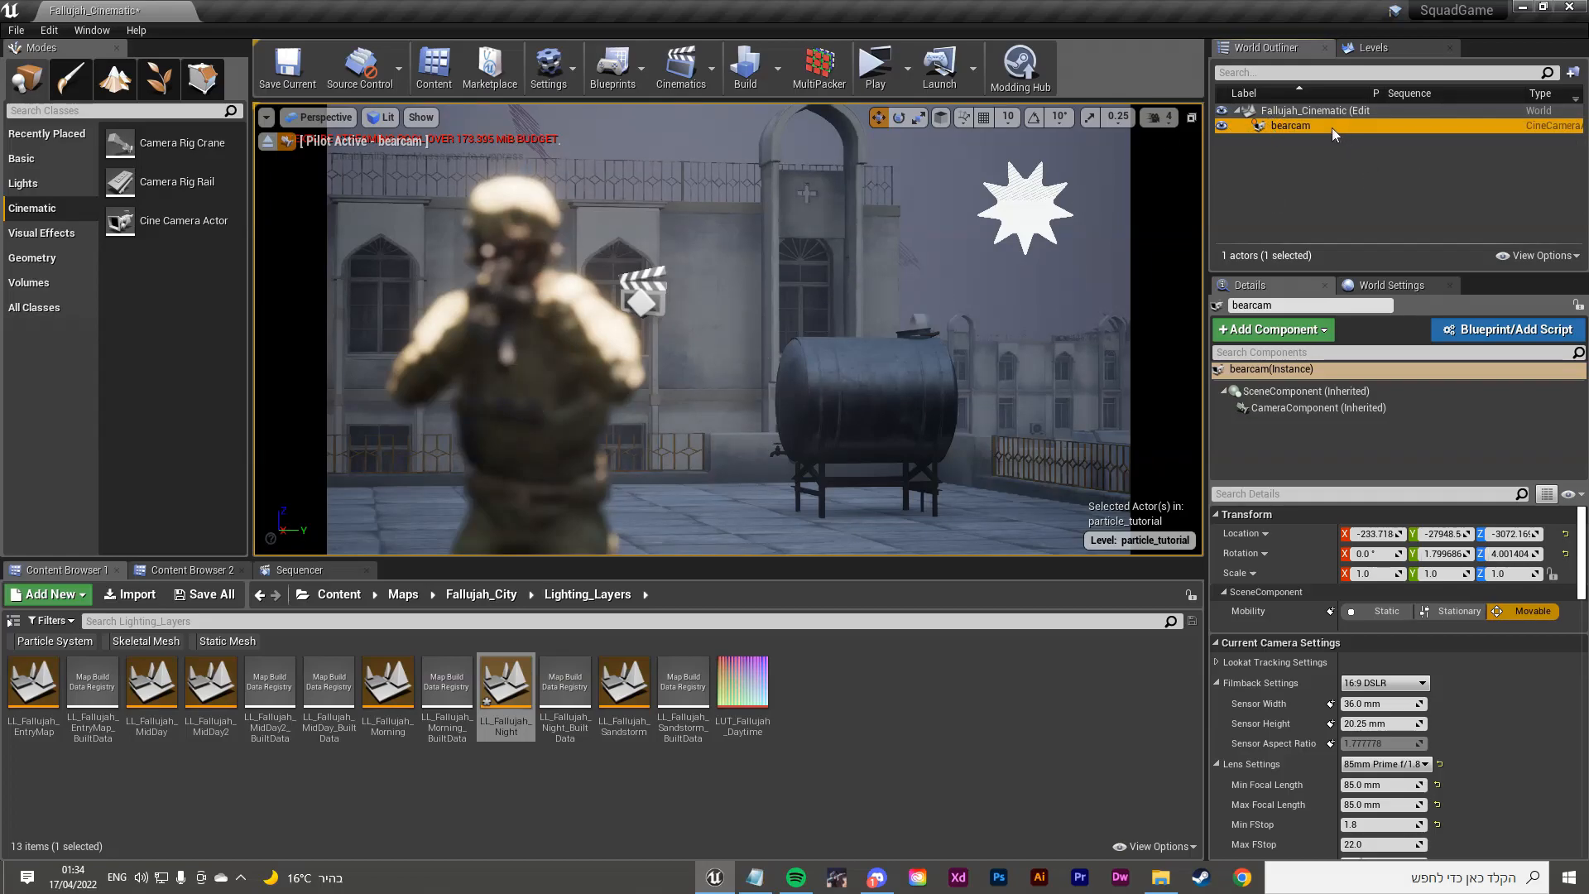
# Step: Apply Lock Actor Movement to bearcam, then stop piloting and fly back toward it
pyautogui.rightClick(1304, 126)
pyautogui.moveTo(1410, 458)
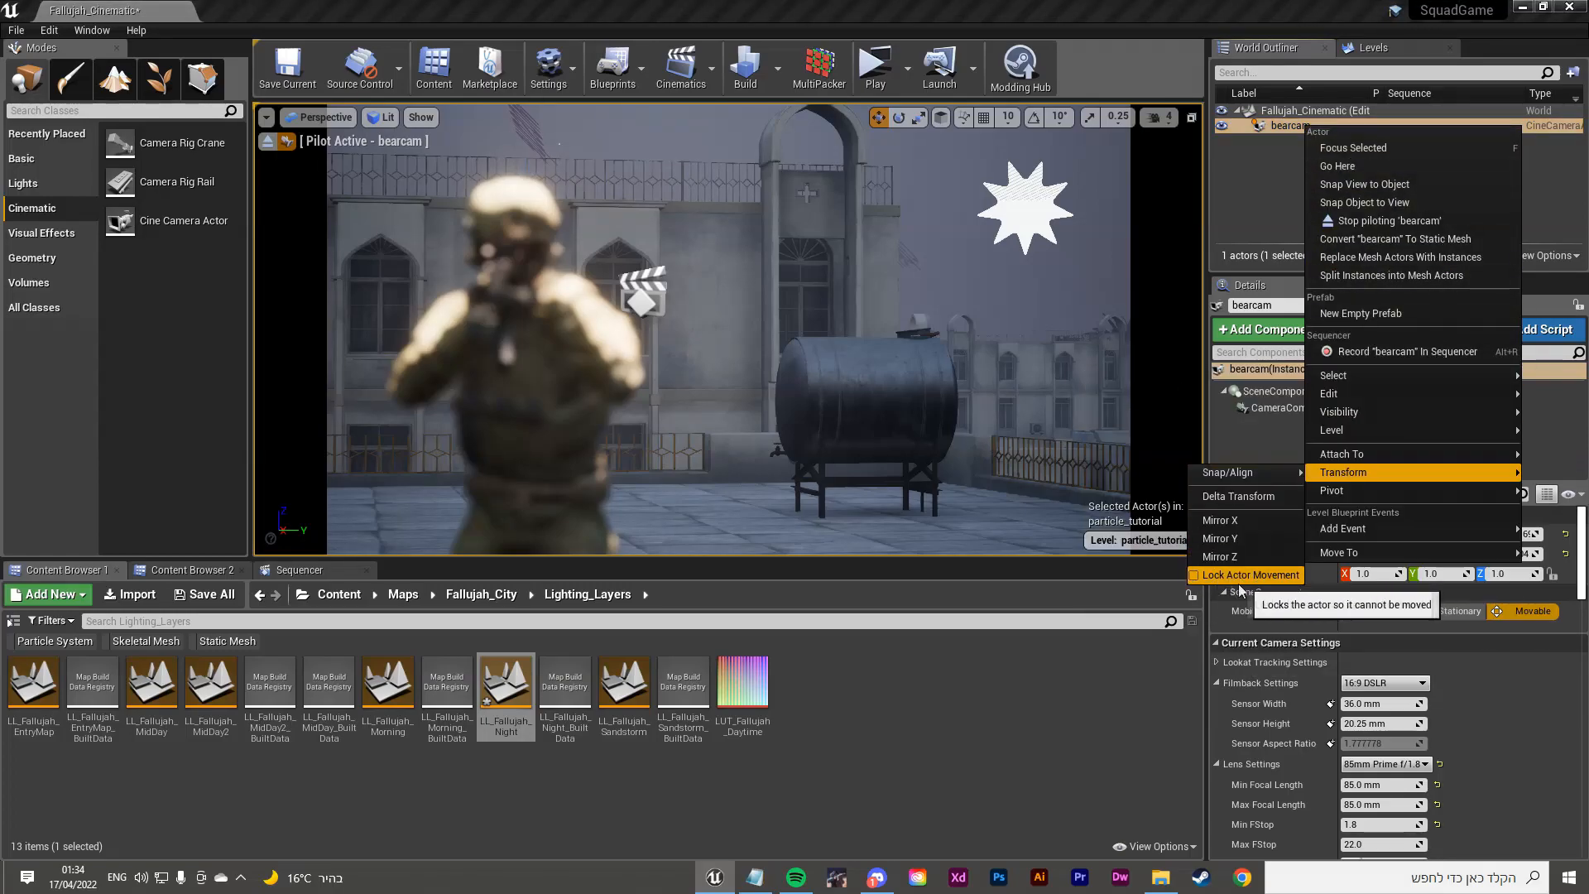
pyautogui.click(1238, 578)
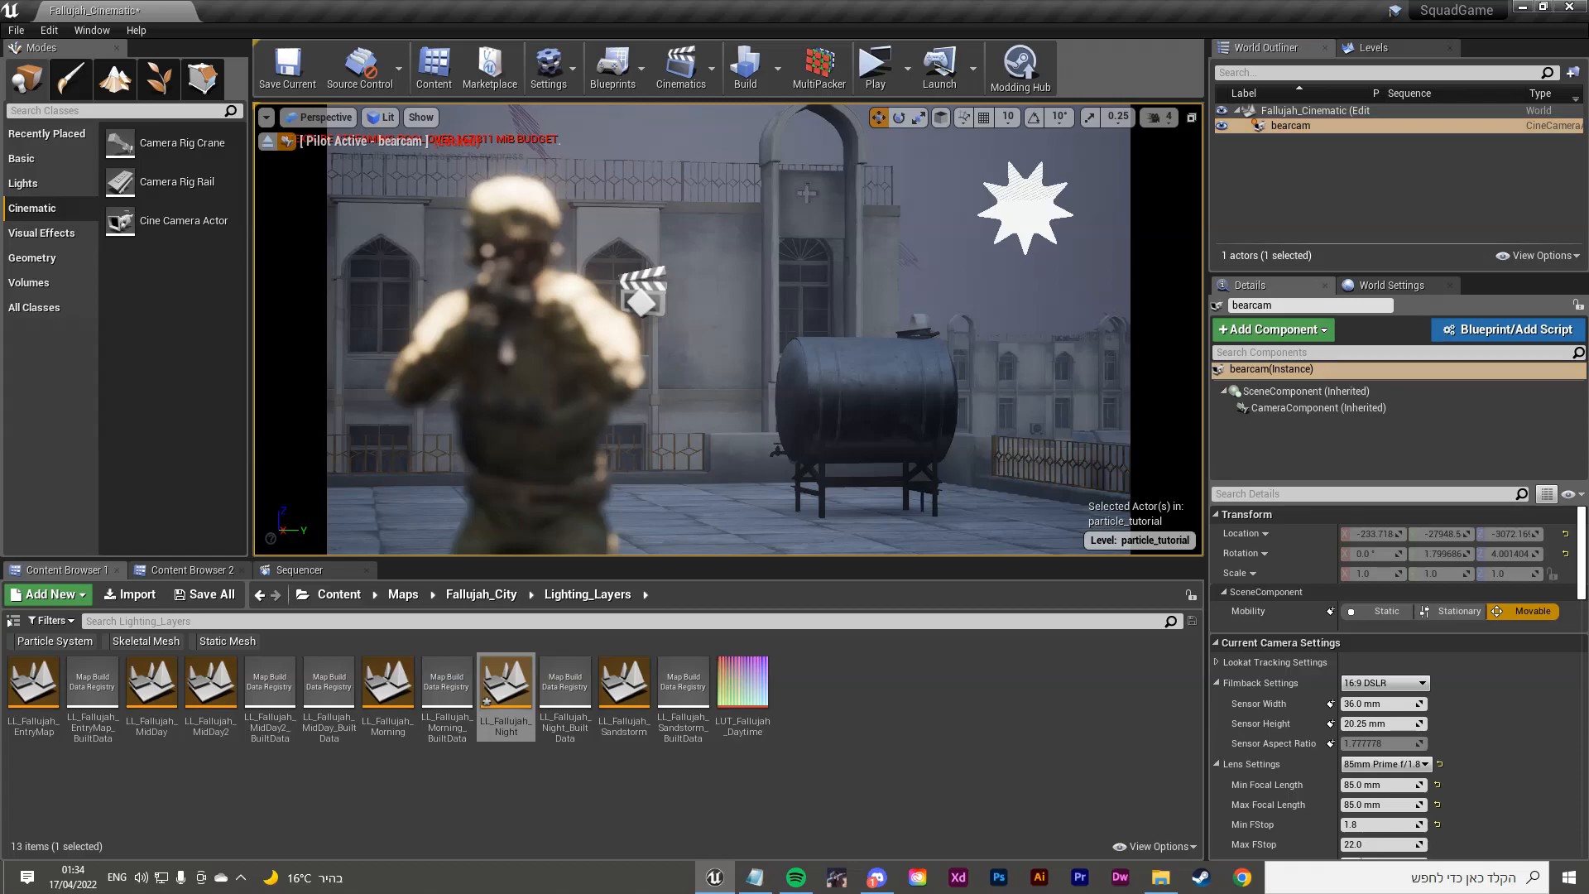
pyautogui.click(269, 147)
pyautogui.press('s')
pyautogui.moveTo(780, 336); pyautogui.dragTo(890, 422, button='right')
pyautogui.press('w')
pyautogui.moveTo(780, 336); pyautogui.dragTo(745, 282, button='right')
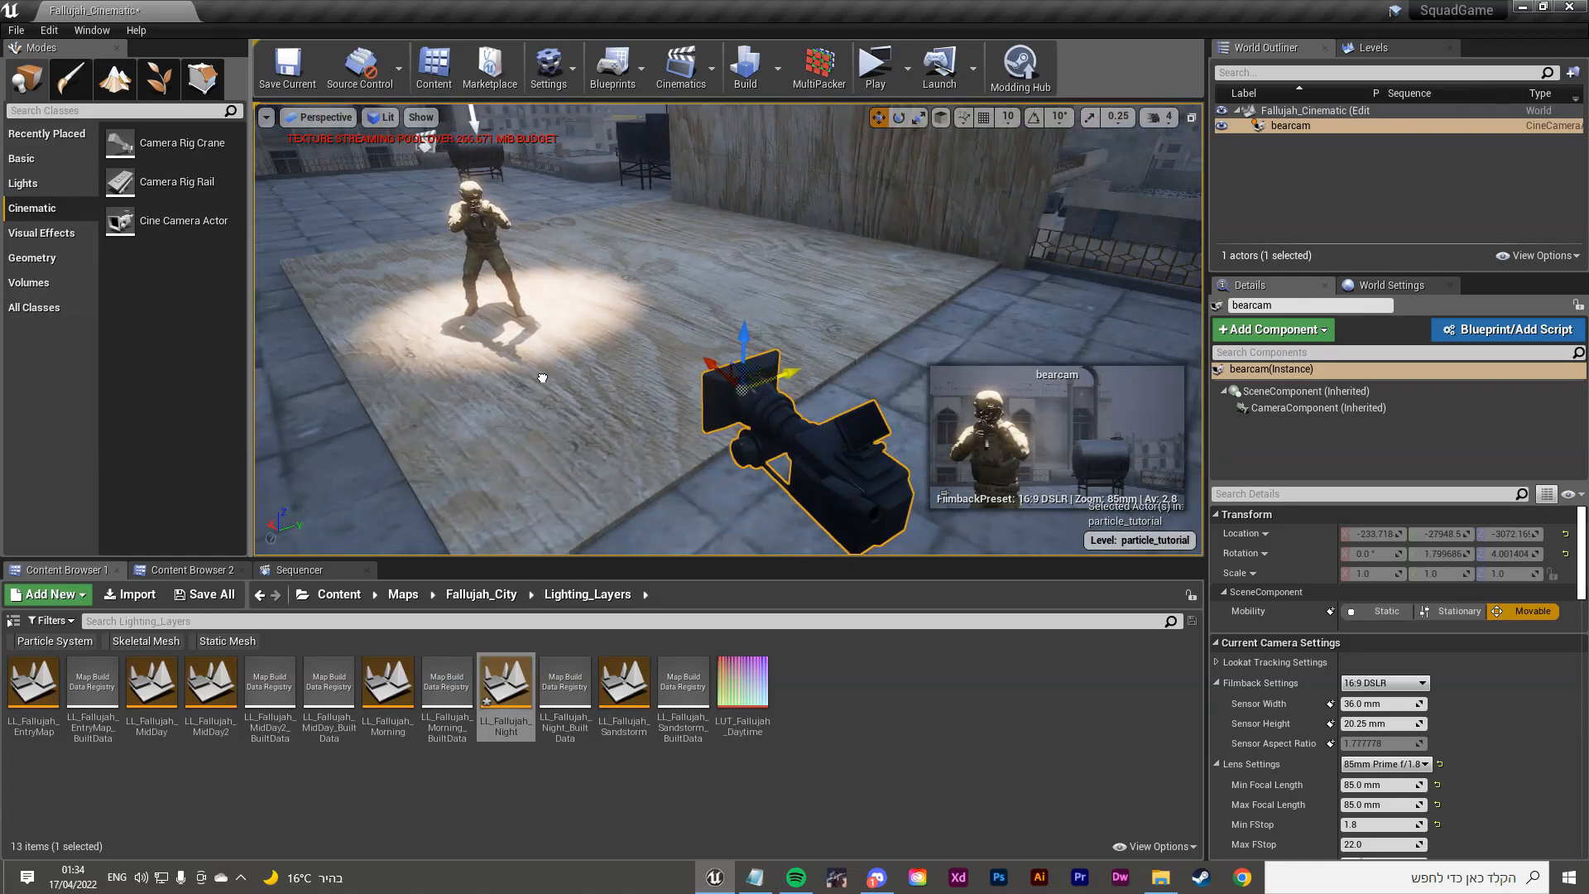
# Step: Toggle bearcam's Lock Actor Movement again from its Transform menu
pyautogui.rightClick(1284, 127)
pyautogui.click(1263, 175)
pyautogui.rightClick(1285, 126)
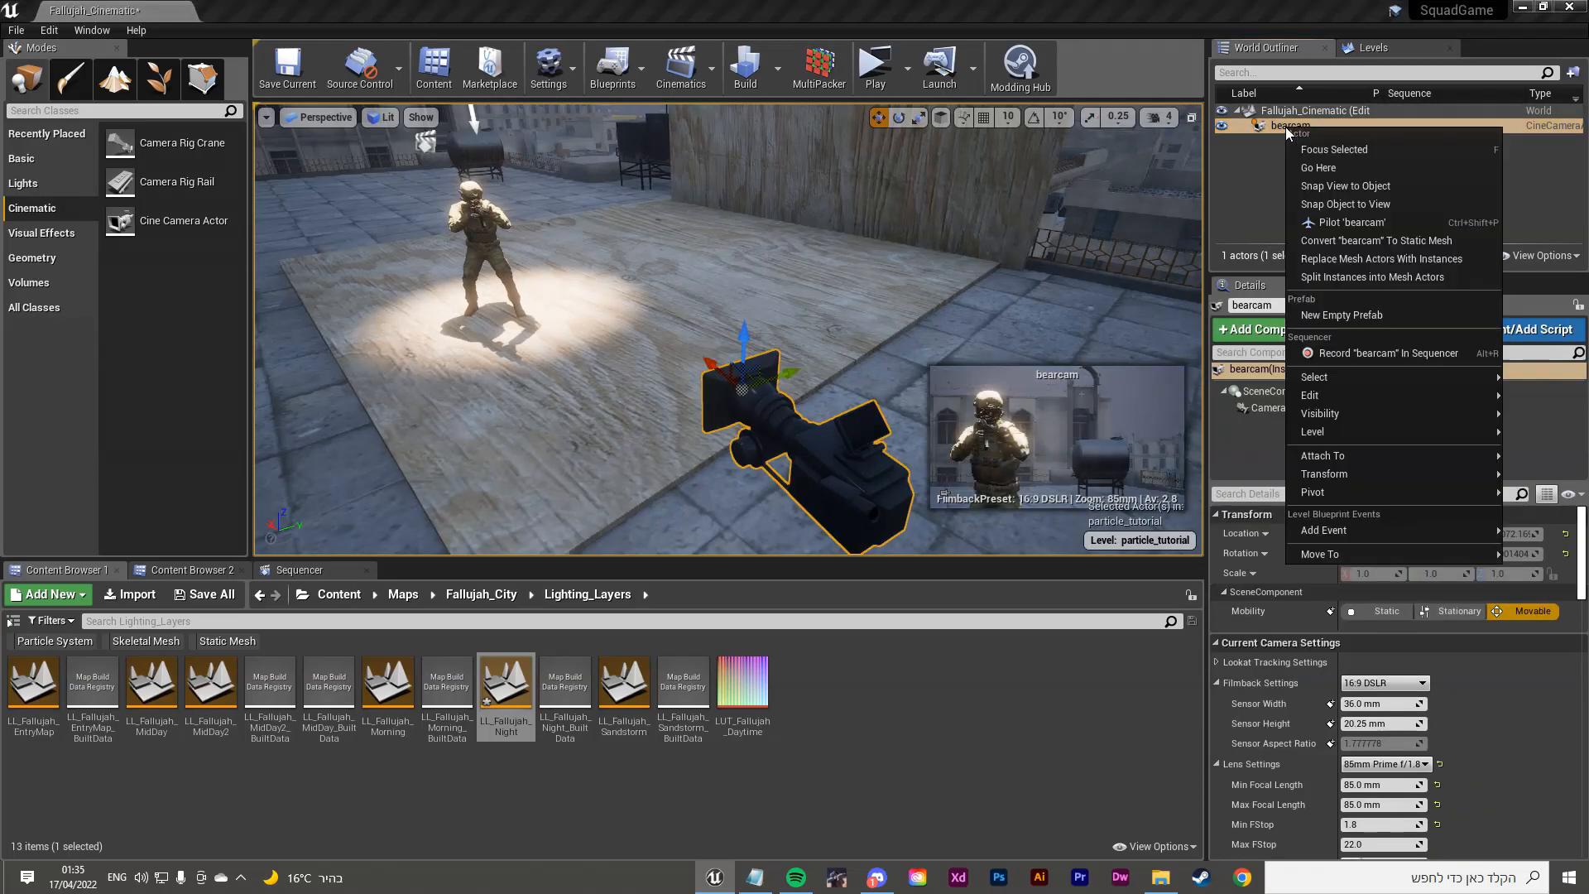
pyautogui.moveTo(1387, 384)
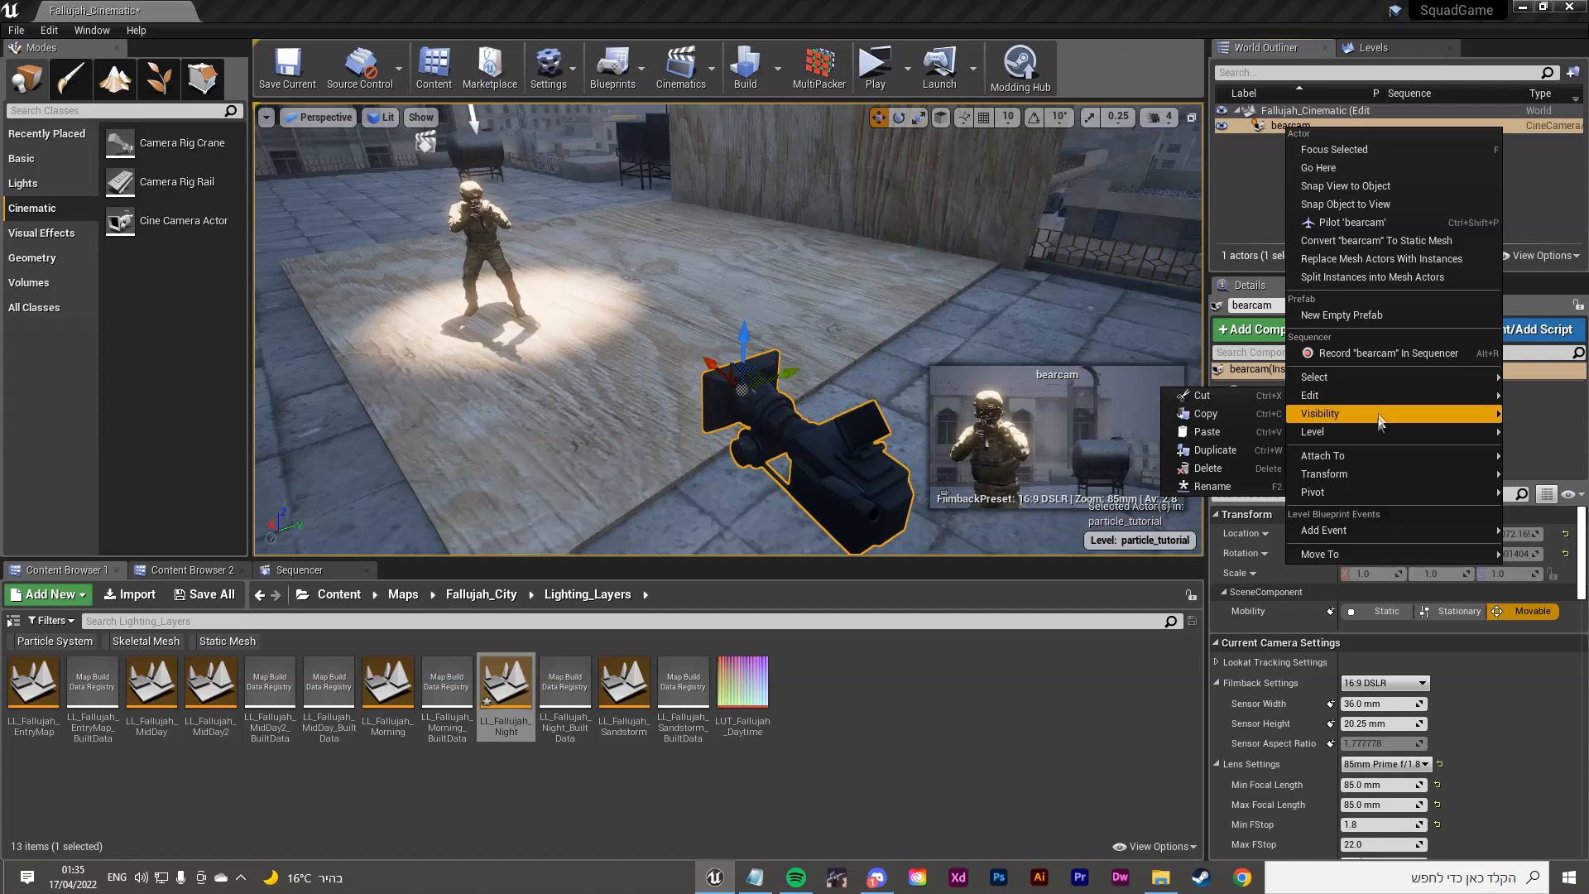
pyautogui.moveTo(1366, 473)
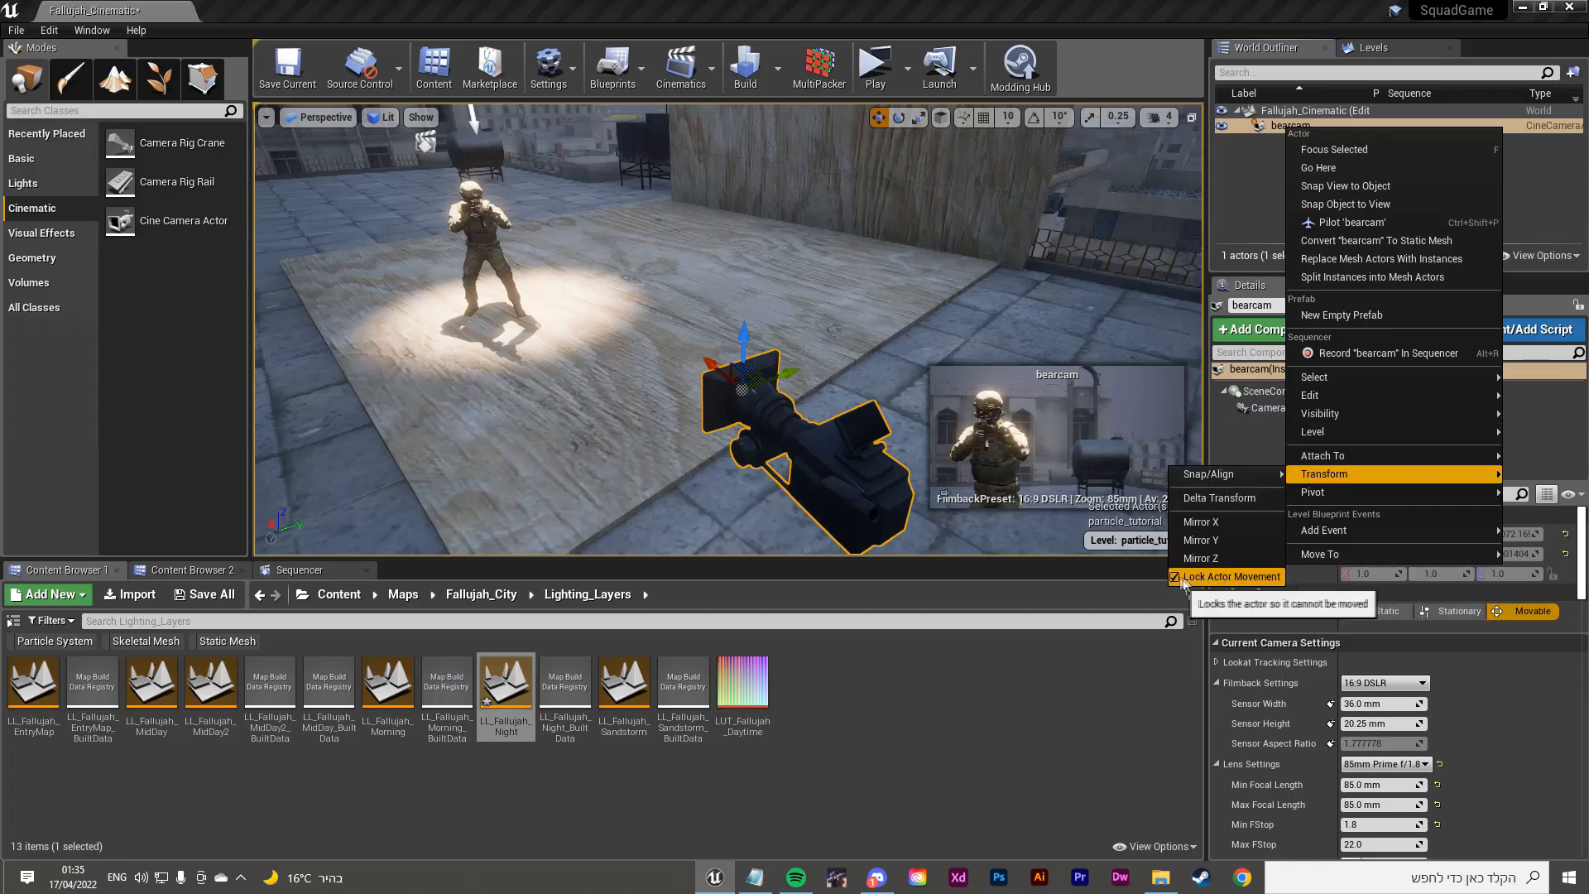
pyautogui.click(1118, 646)
# Step: Fly behind bearcam and look through it again via Placed Cameras
pyautogui.moveTo(728, 331); pyautogui.dragTo(591, 256, button='right')
pyautogui.press('d')
pyautogui.press('w')
pyautogui.click(322, 118)
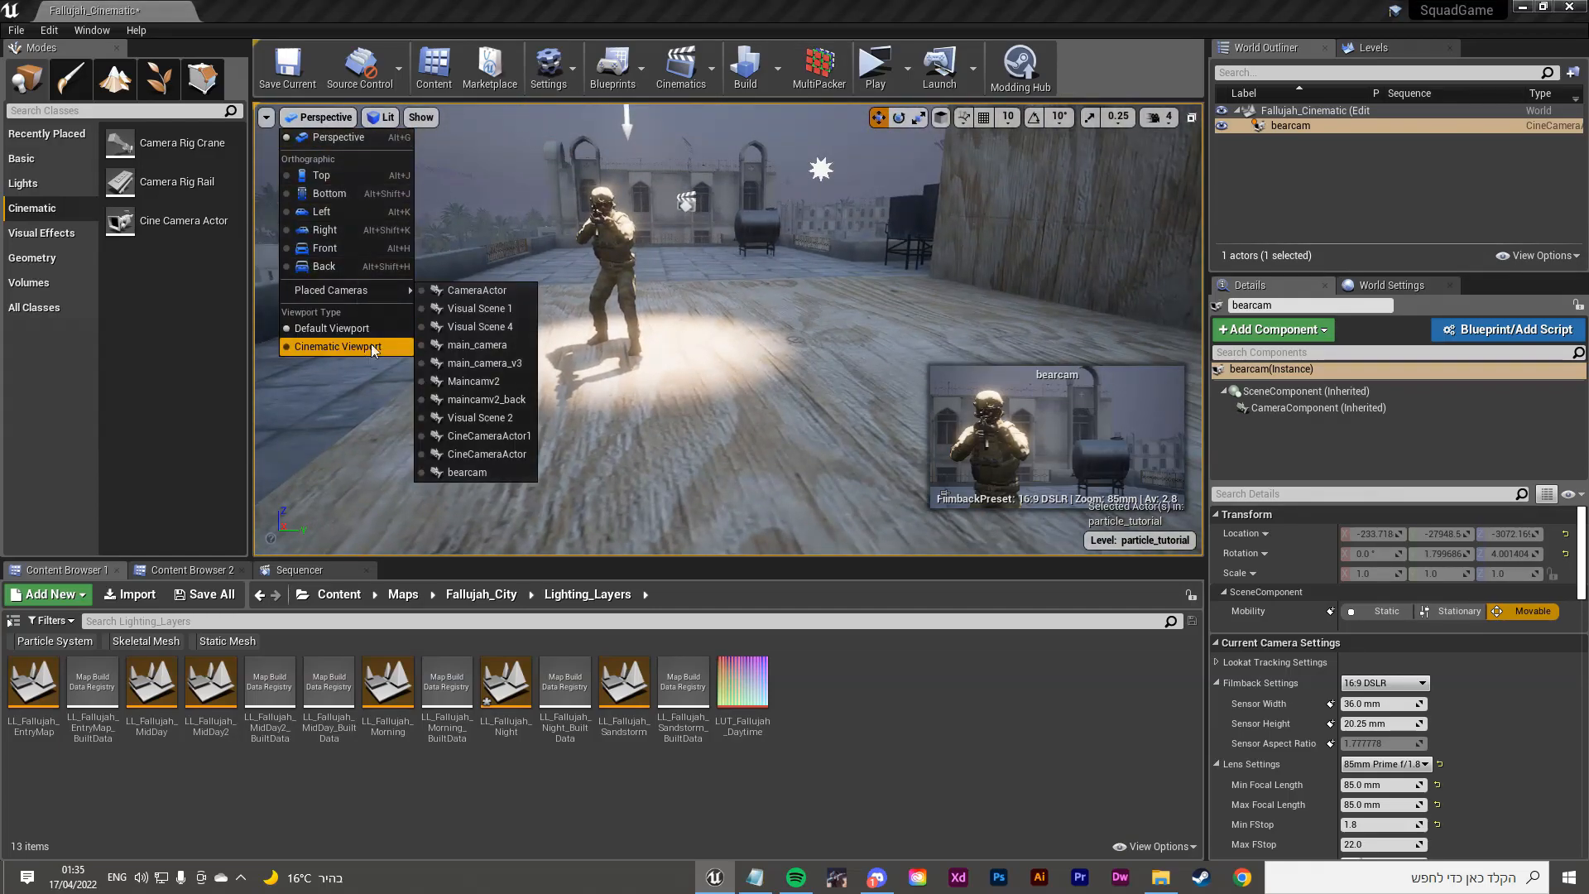
pyautogui.click(462, 473)
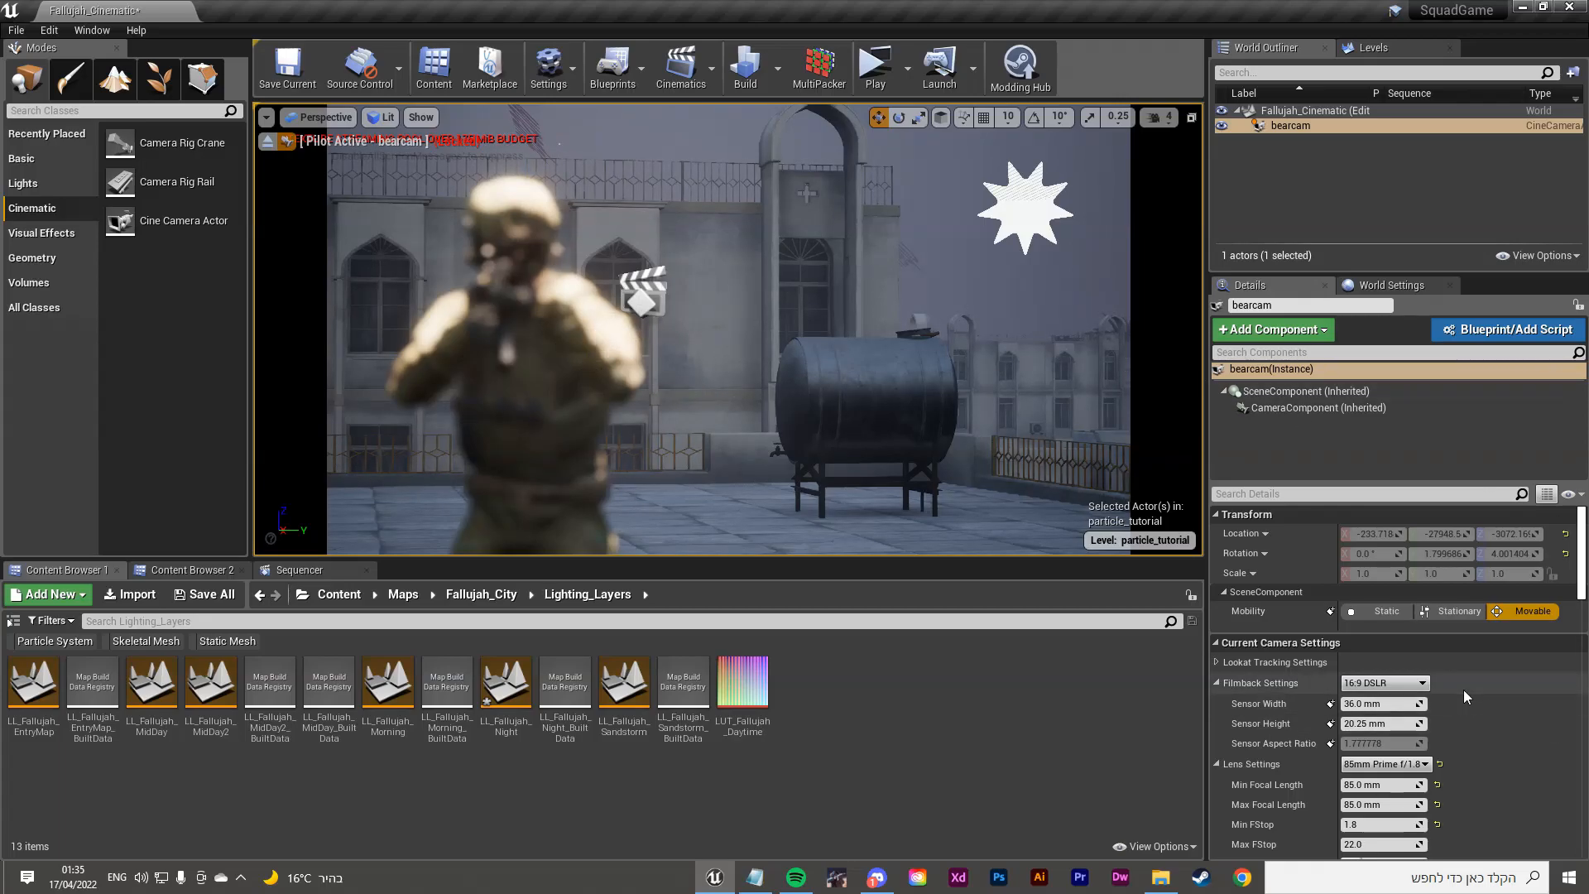
# Step: Leave the lens unchanged and set bearcam's Focus Method to None, then Tracking
pyautogui.scroll(-2, 1463, 690)
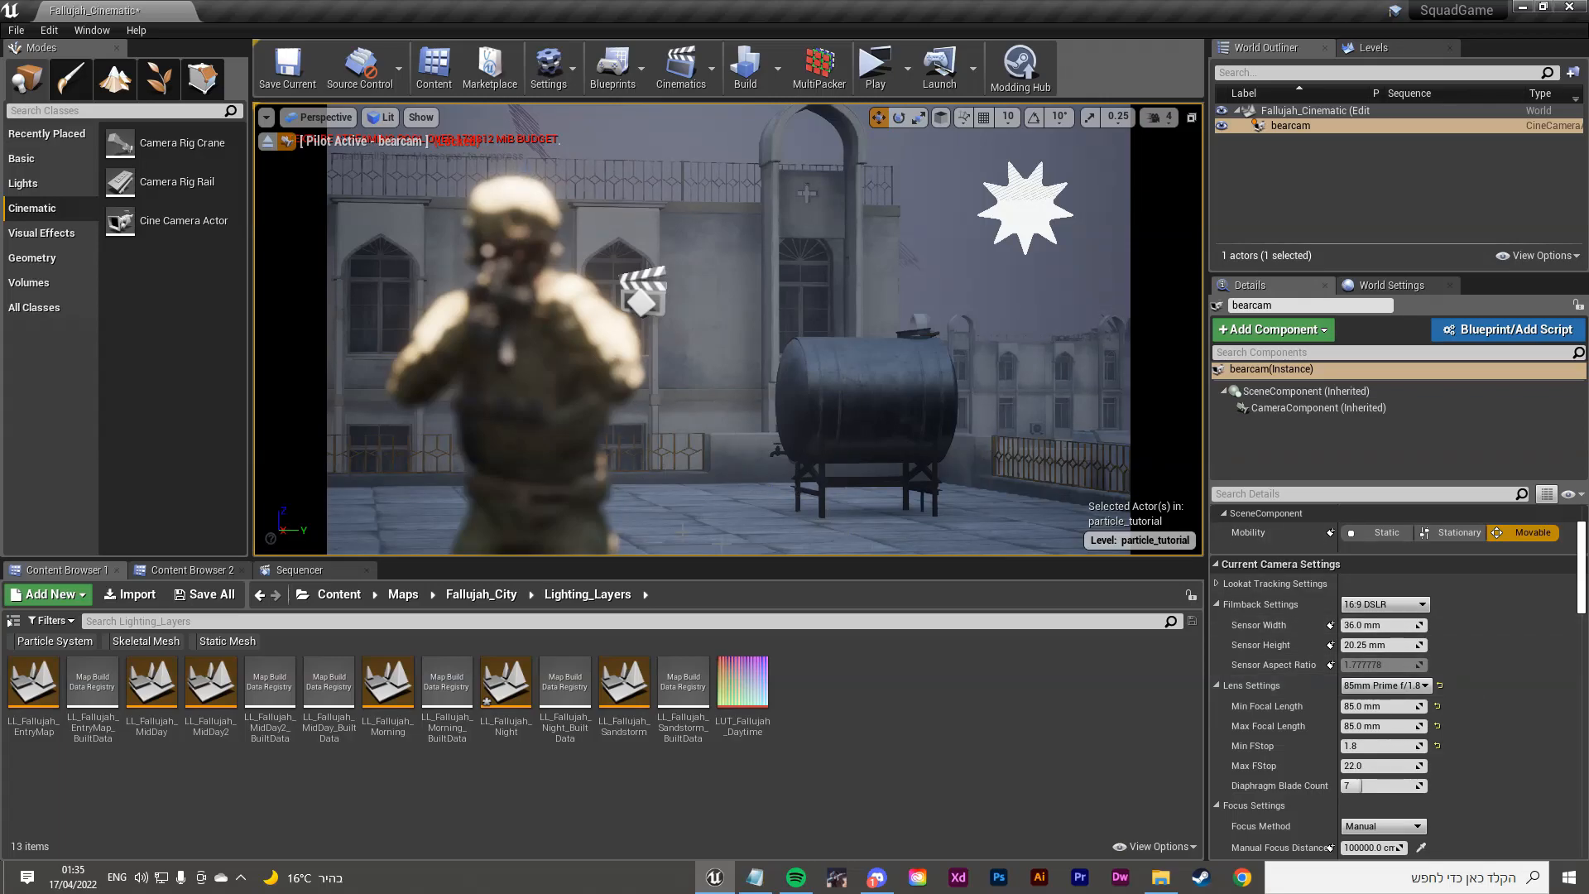
pyautogui.scroll(-3, 1324, 687)
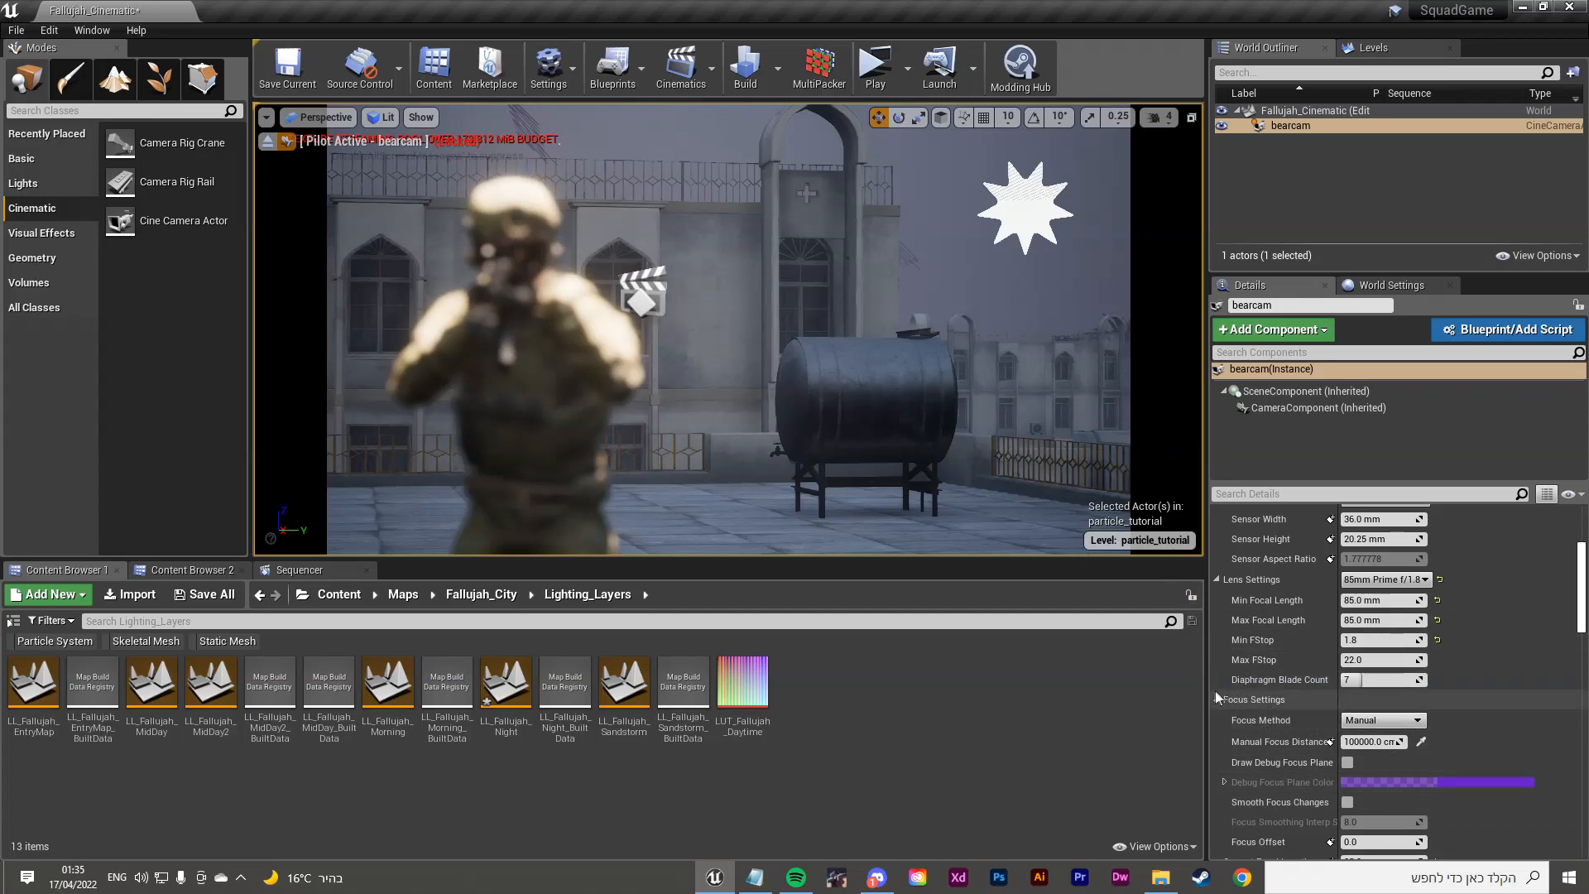
pyautogui.scroll(2, 1315, 737)
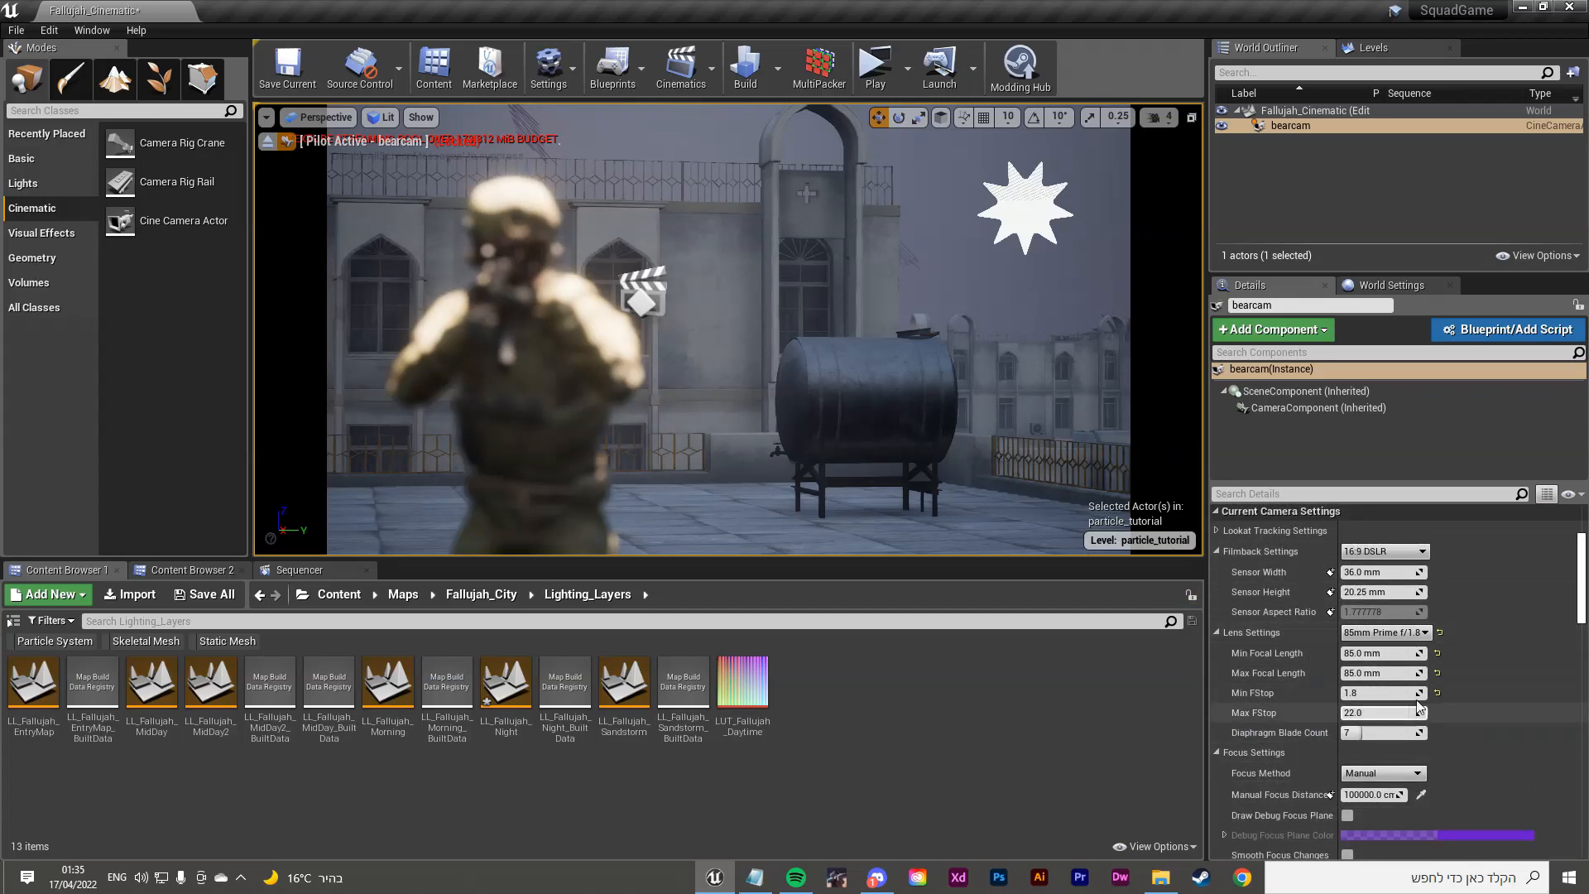
pyautogui.click(1384, 633)
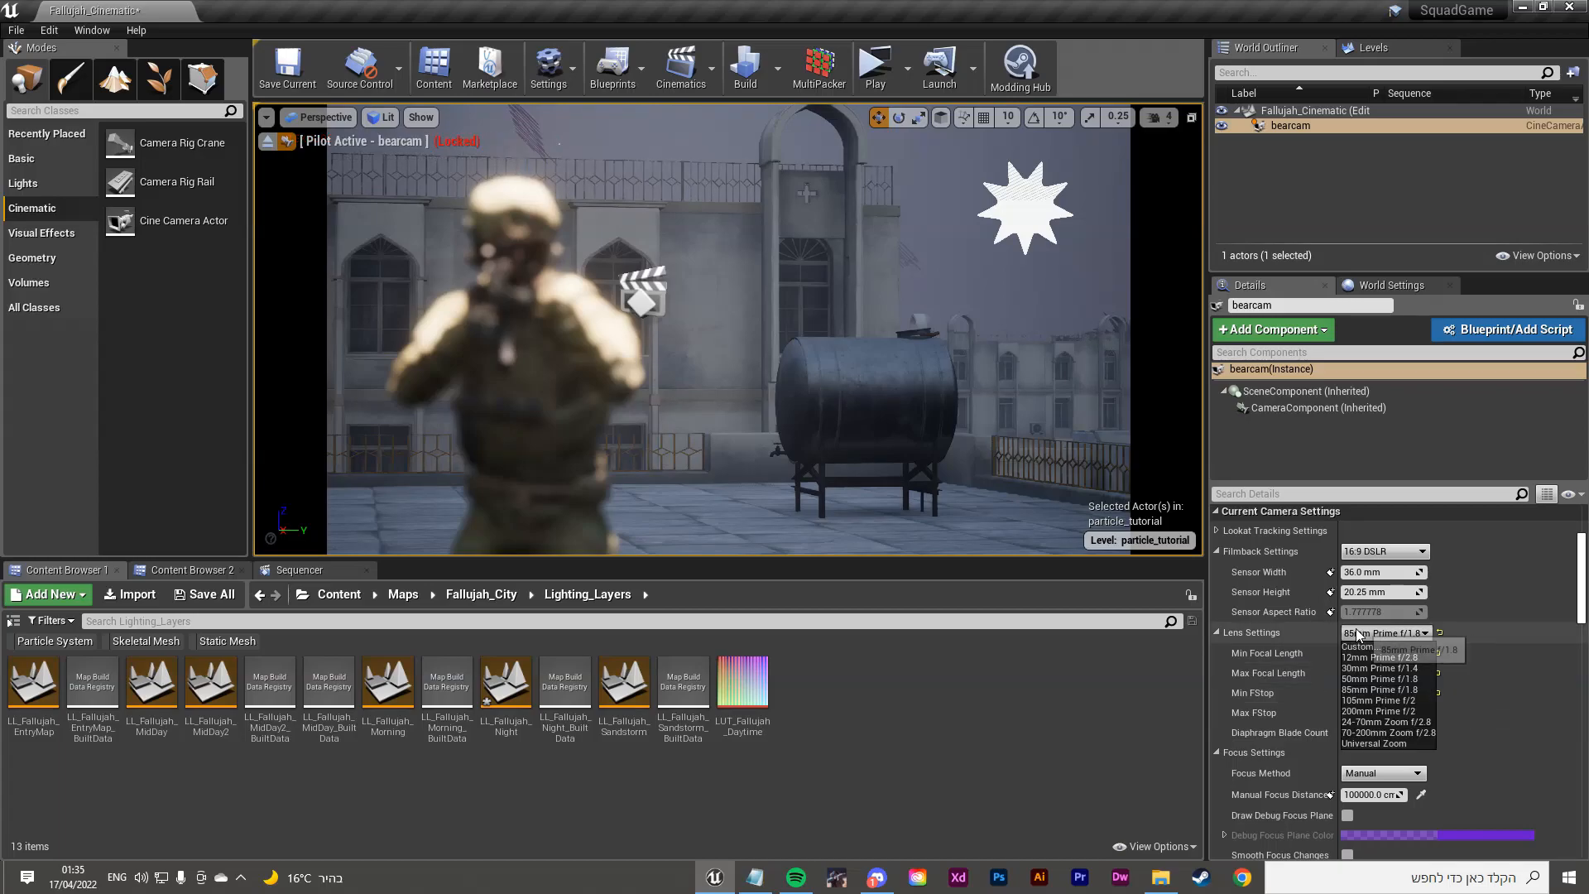
pyautogui.click(1512, 638)
pyautogui.scroll(5, 1490, 633)
pyautogui.scroll(-8, 1434, 664)
pyautogui.scroll(-3, 1434, 664)
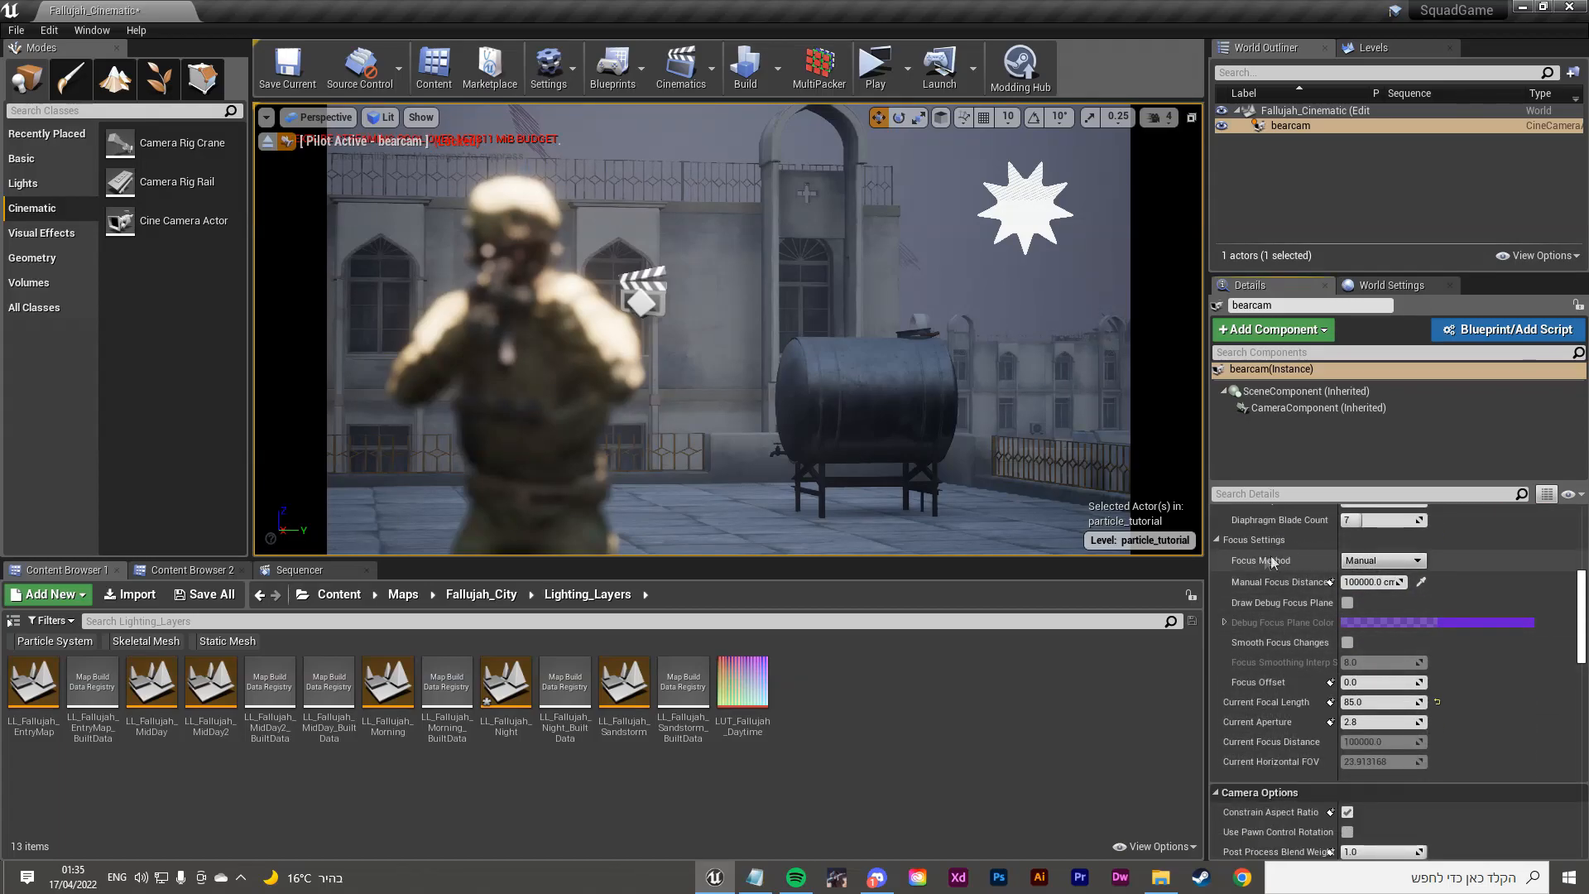
pyautogui.click(1374, 561)
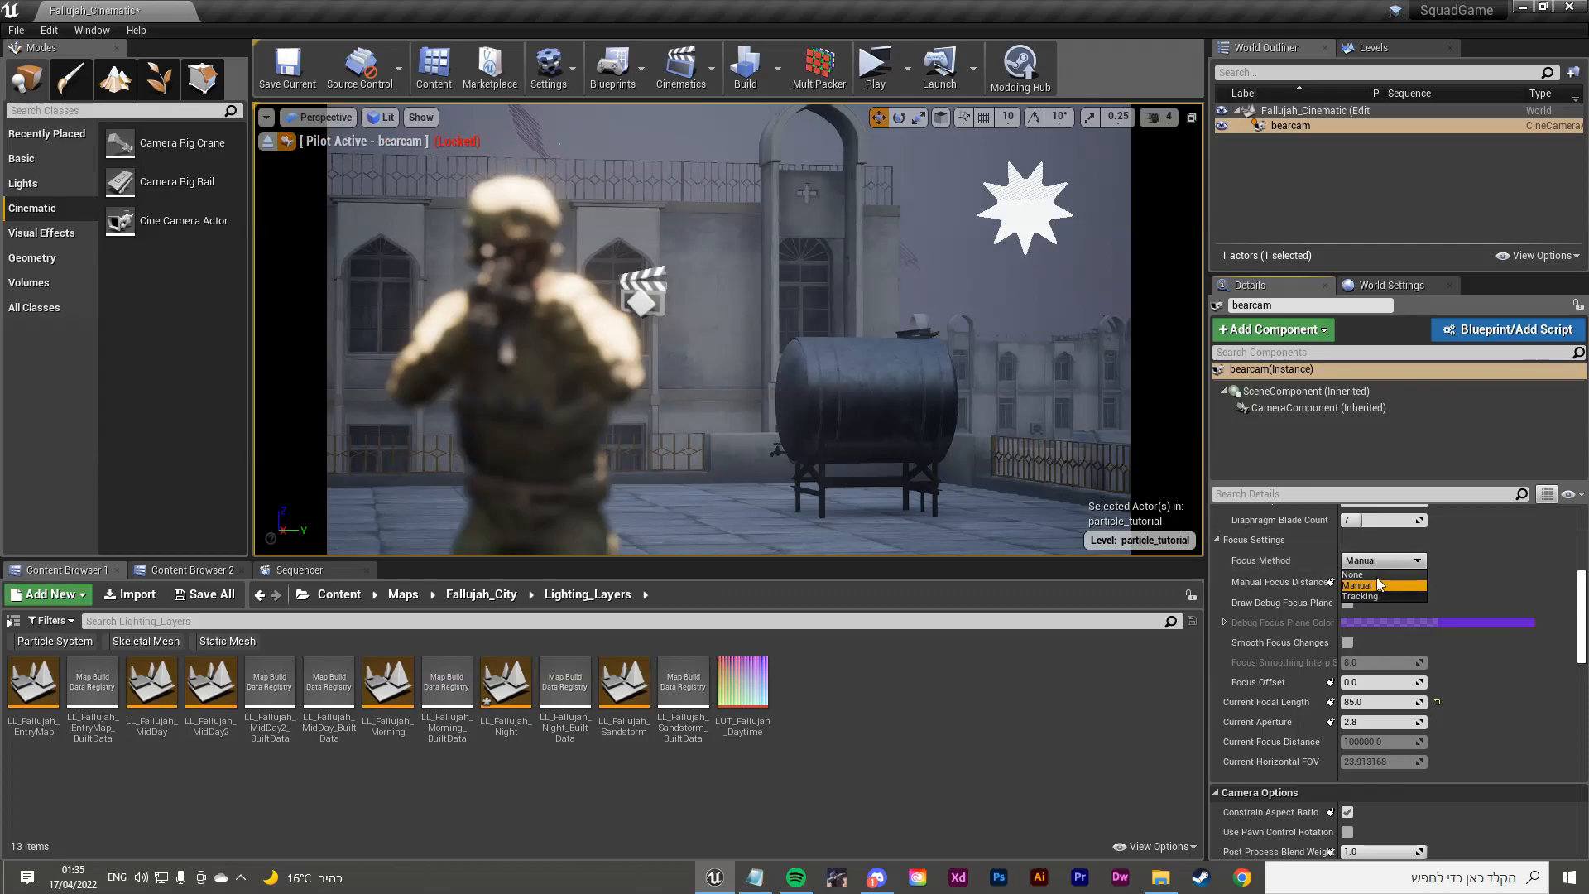
pyautogui.click(1365, 575)
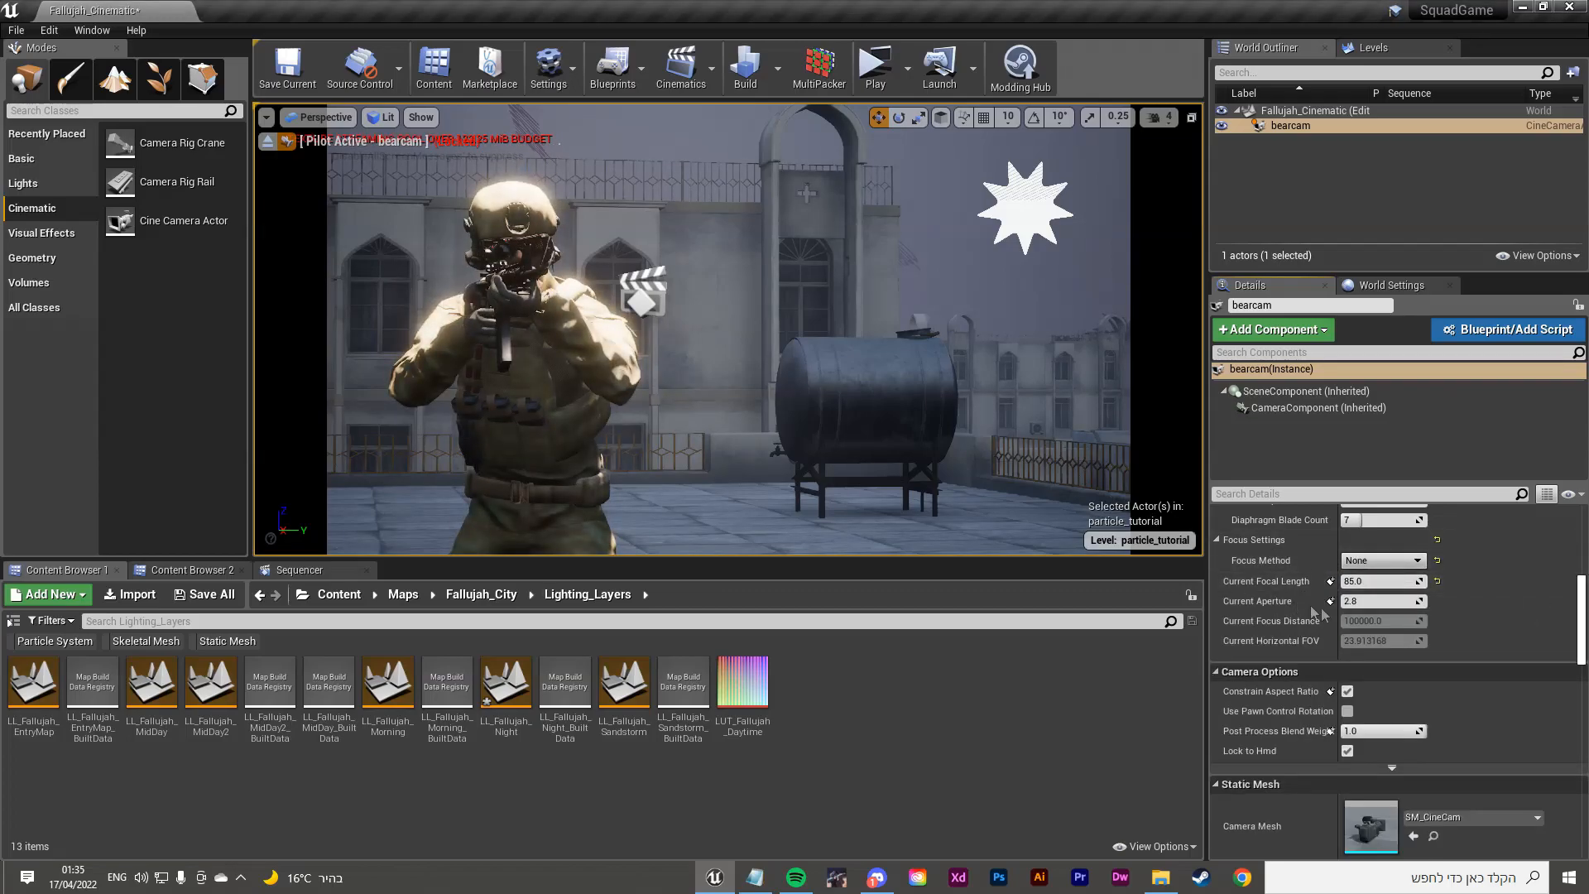
pyautogui.click(1392, 561)
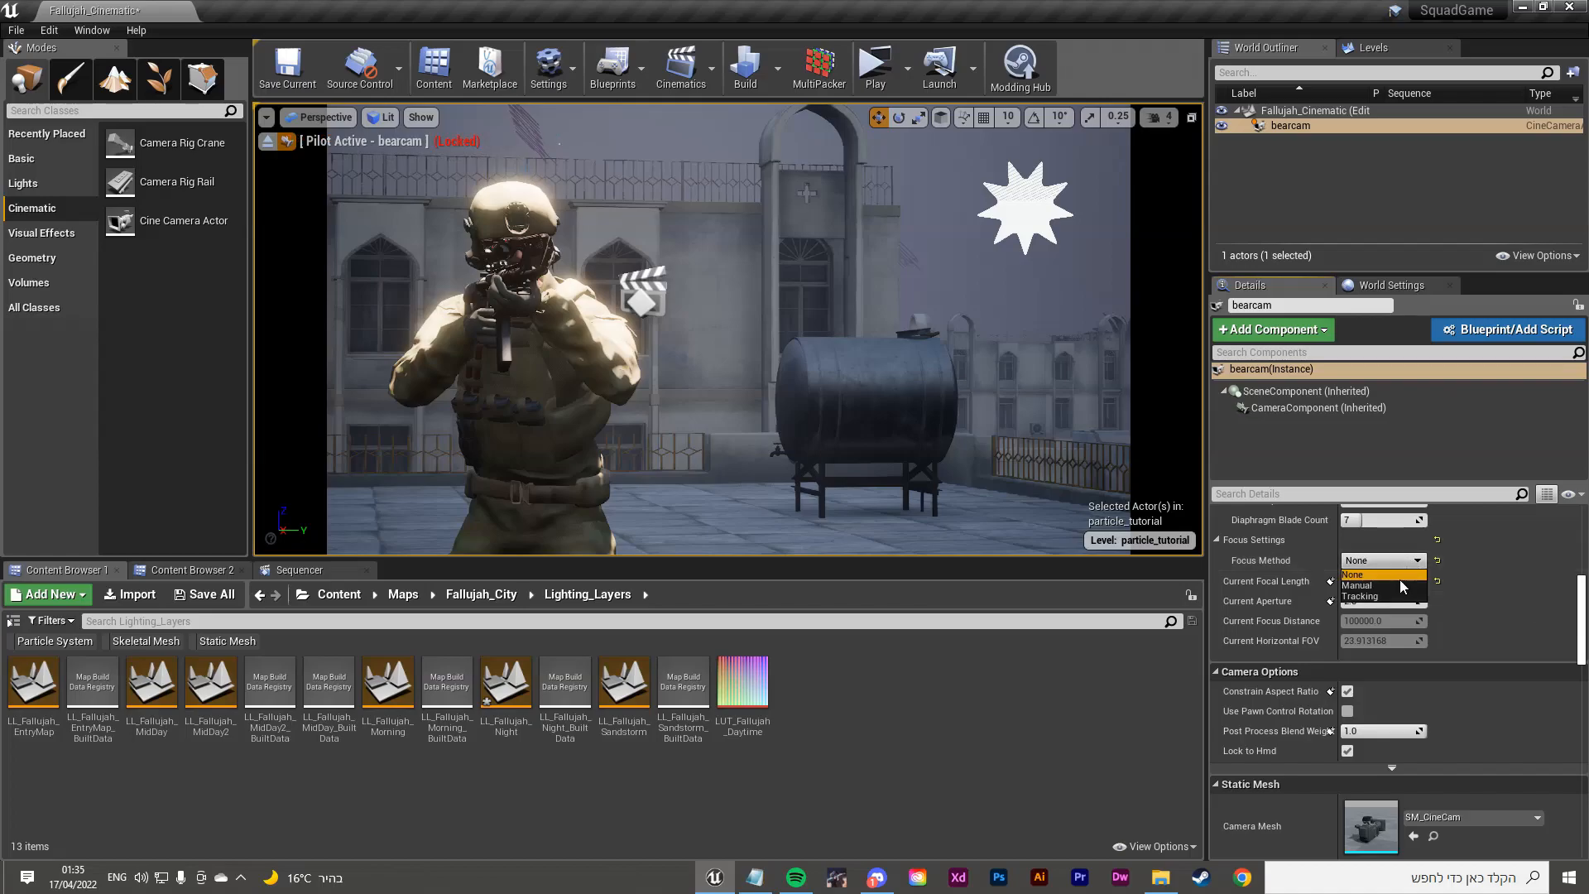
pyautogui.click(1393, 596)
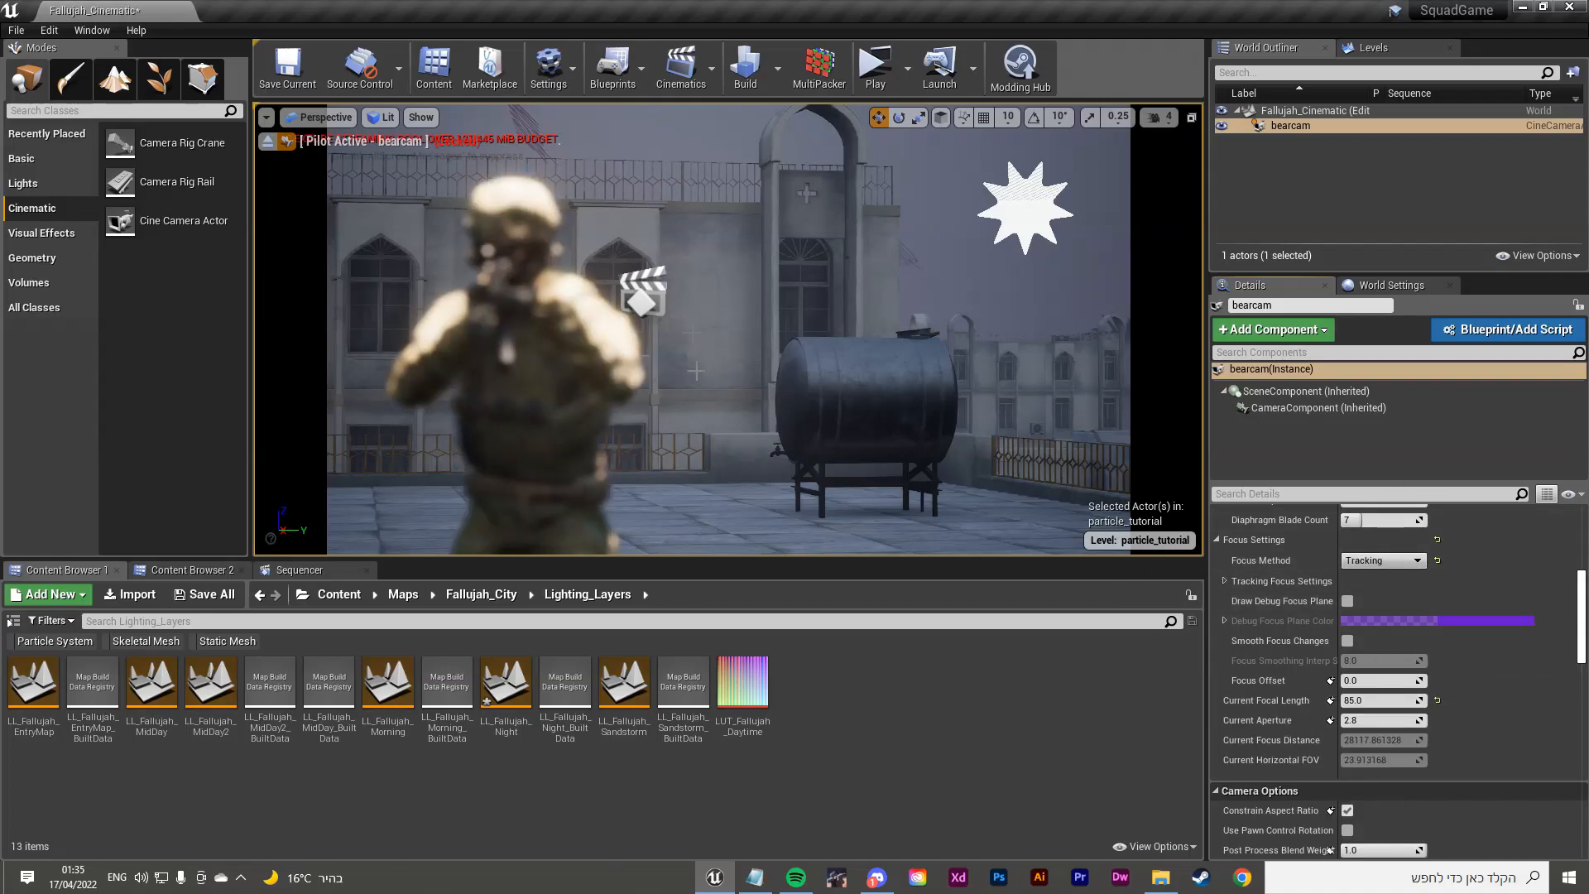
# Step: Set Focus Method back to Manual and eyedrop the Manual Focus Distance from the soldier
pyautogui.click(1398, 560)
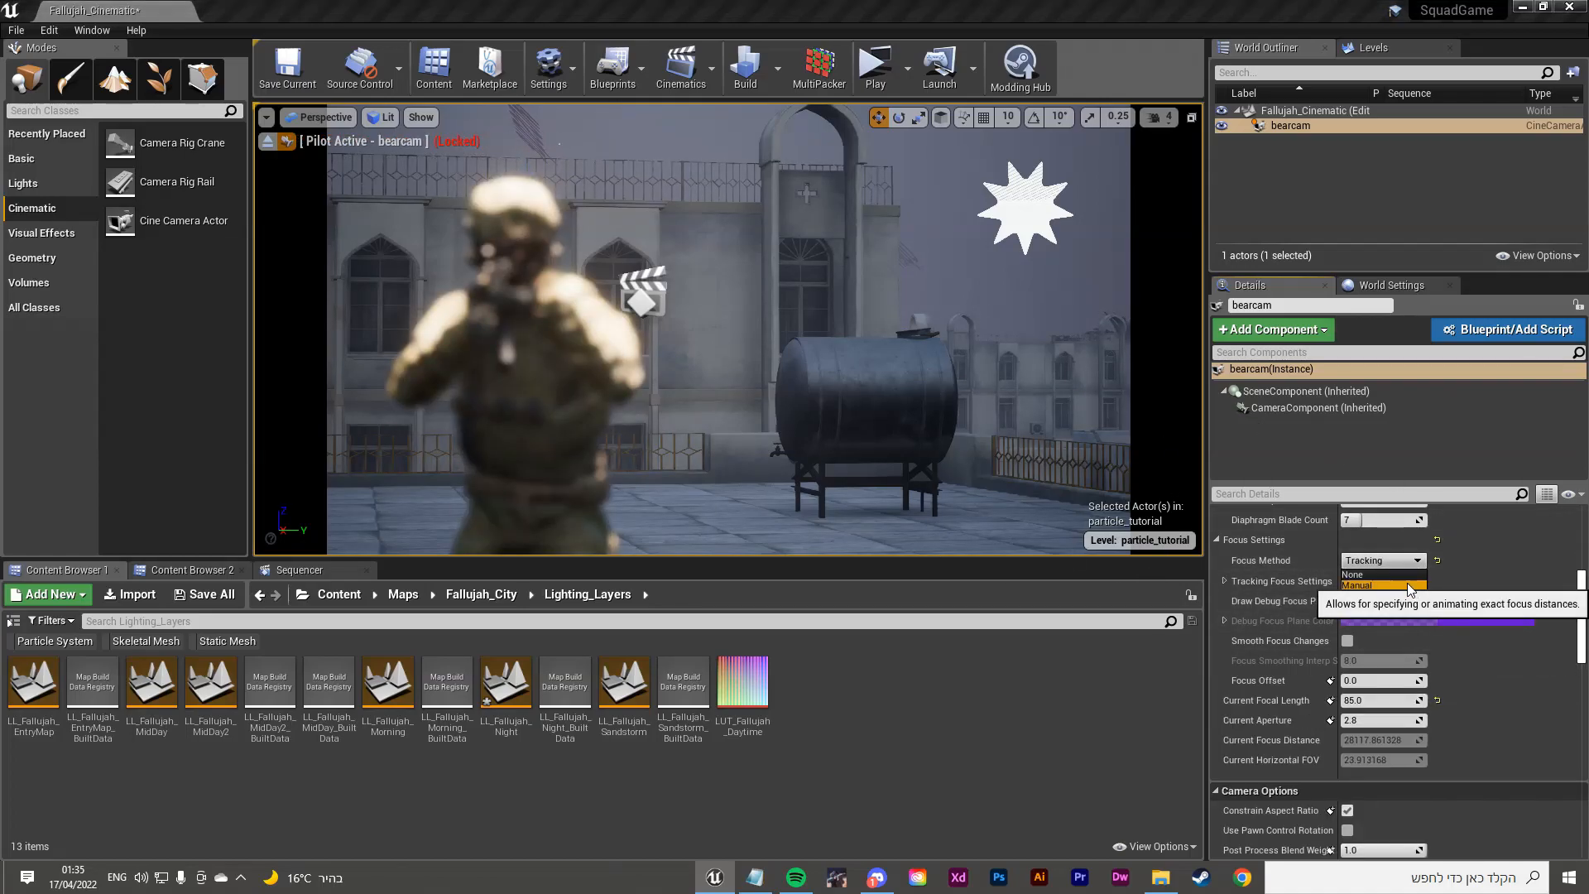
pyautogui.click(1410, 581)
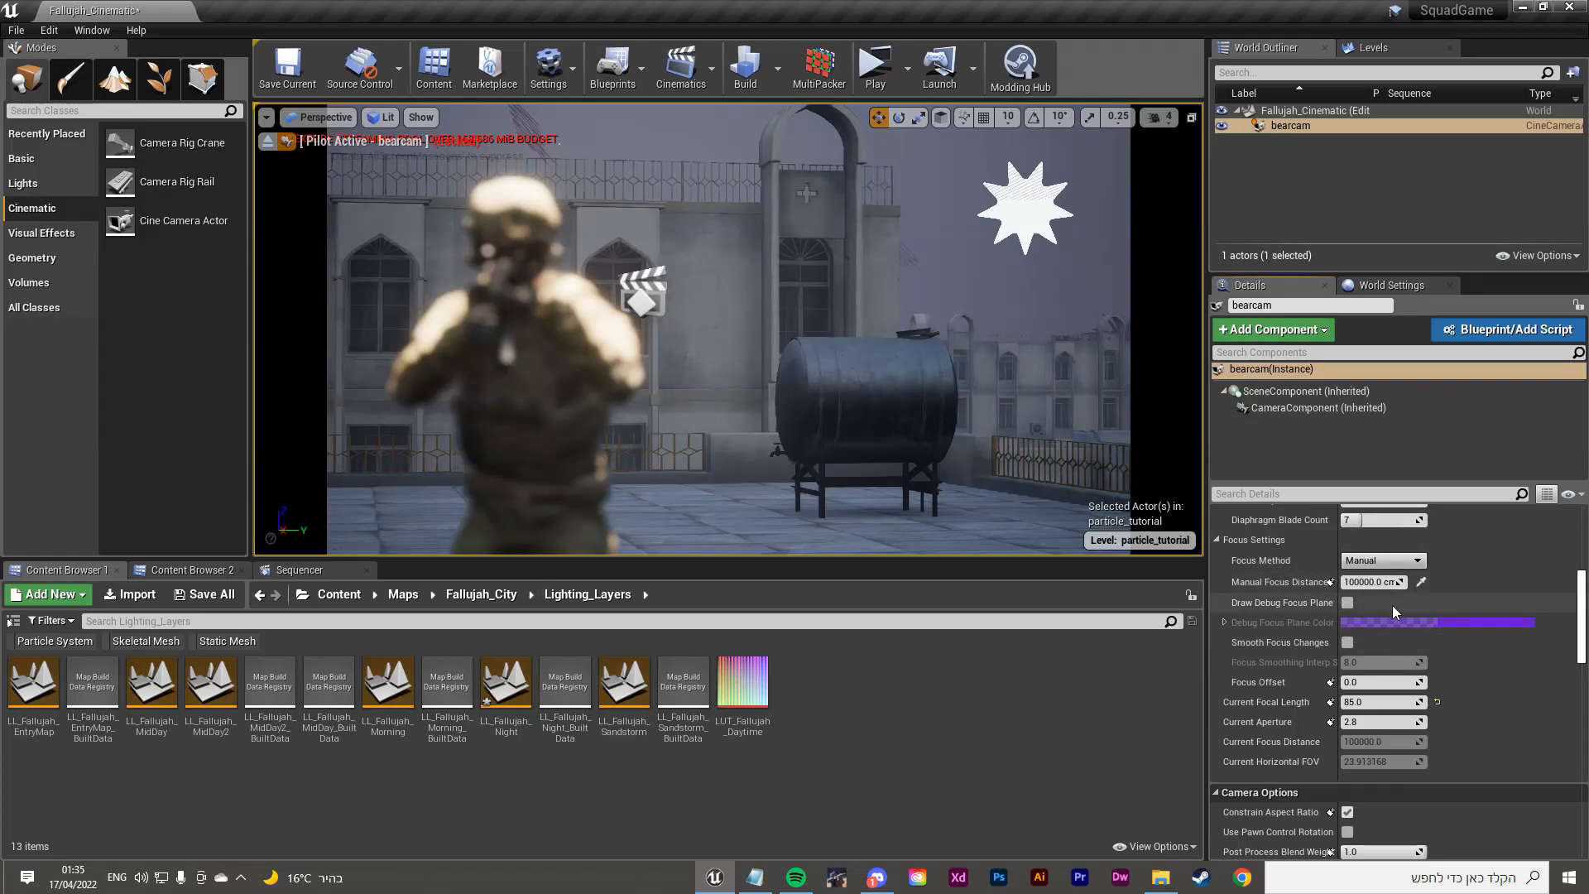
pyautogui.click(1419, 581)
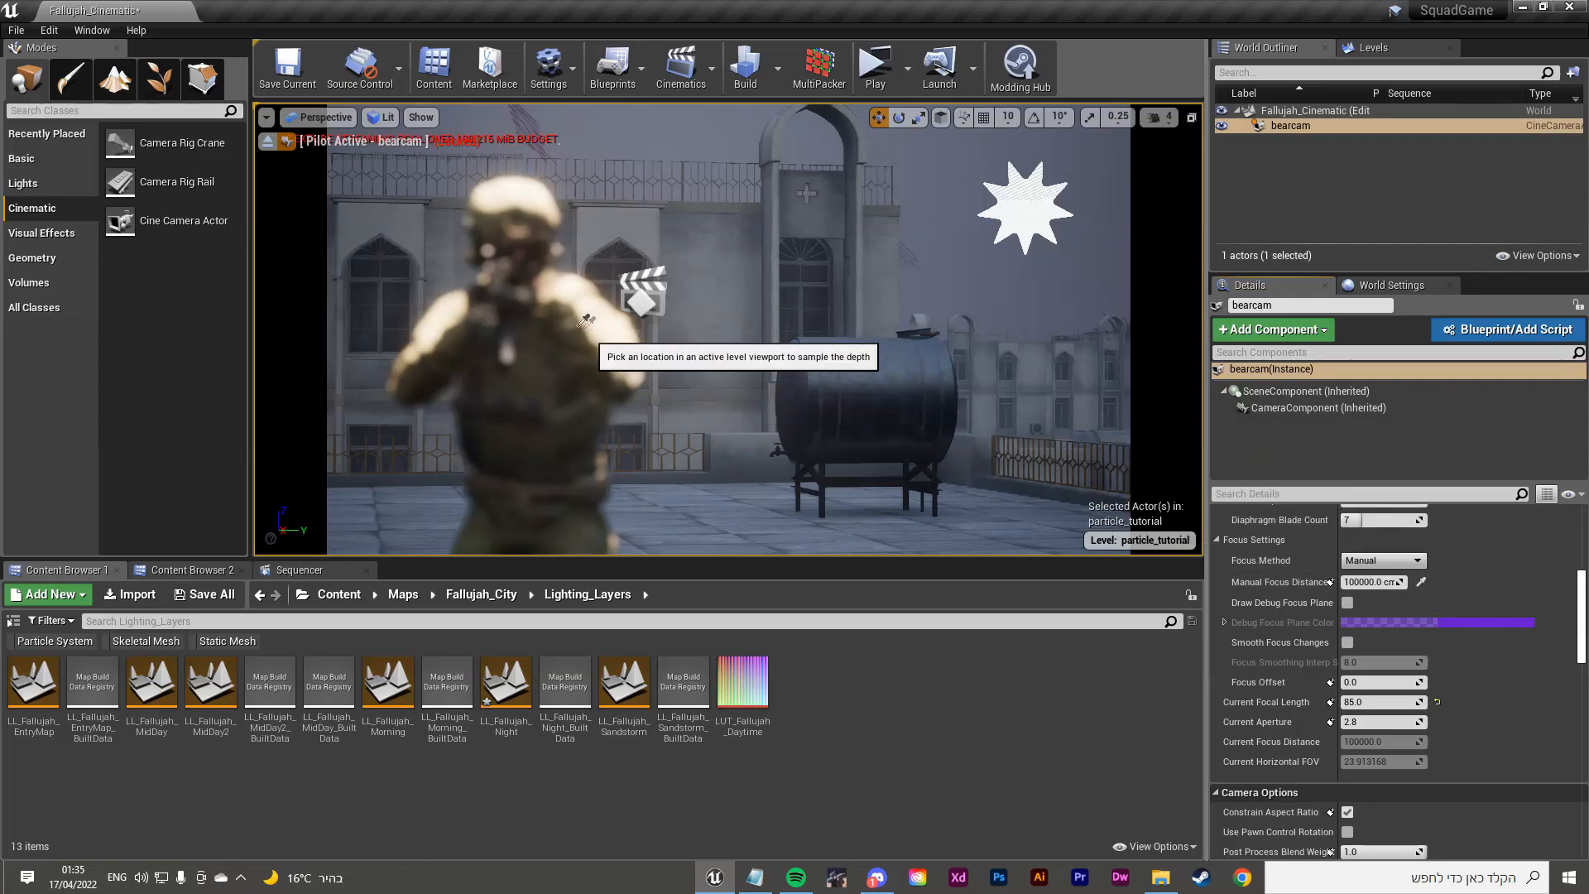
pyautogui.click(524, 311)
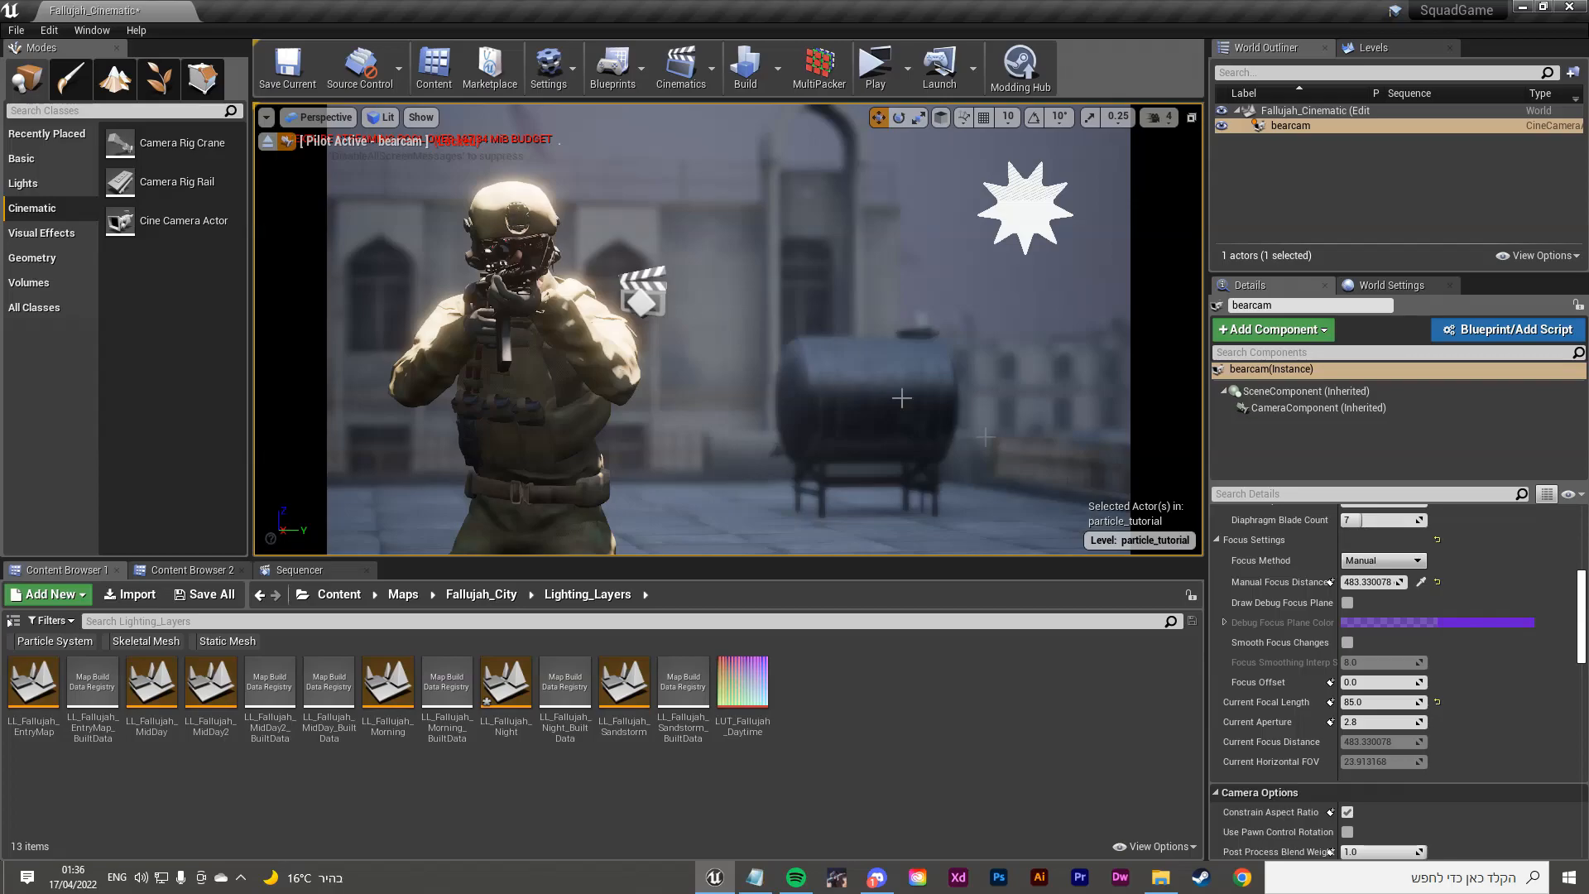
# Step: Show the debug focus plane, scrub Manual Focus Distance to about 453.57, then hide the plane
pyautogui.click(1348, 603)
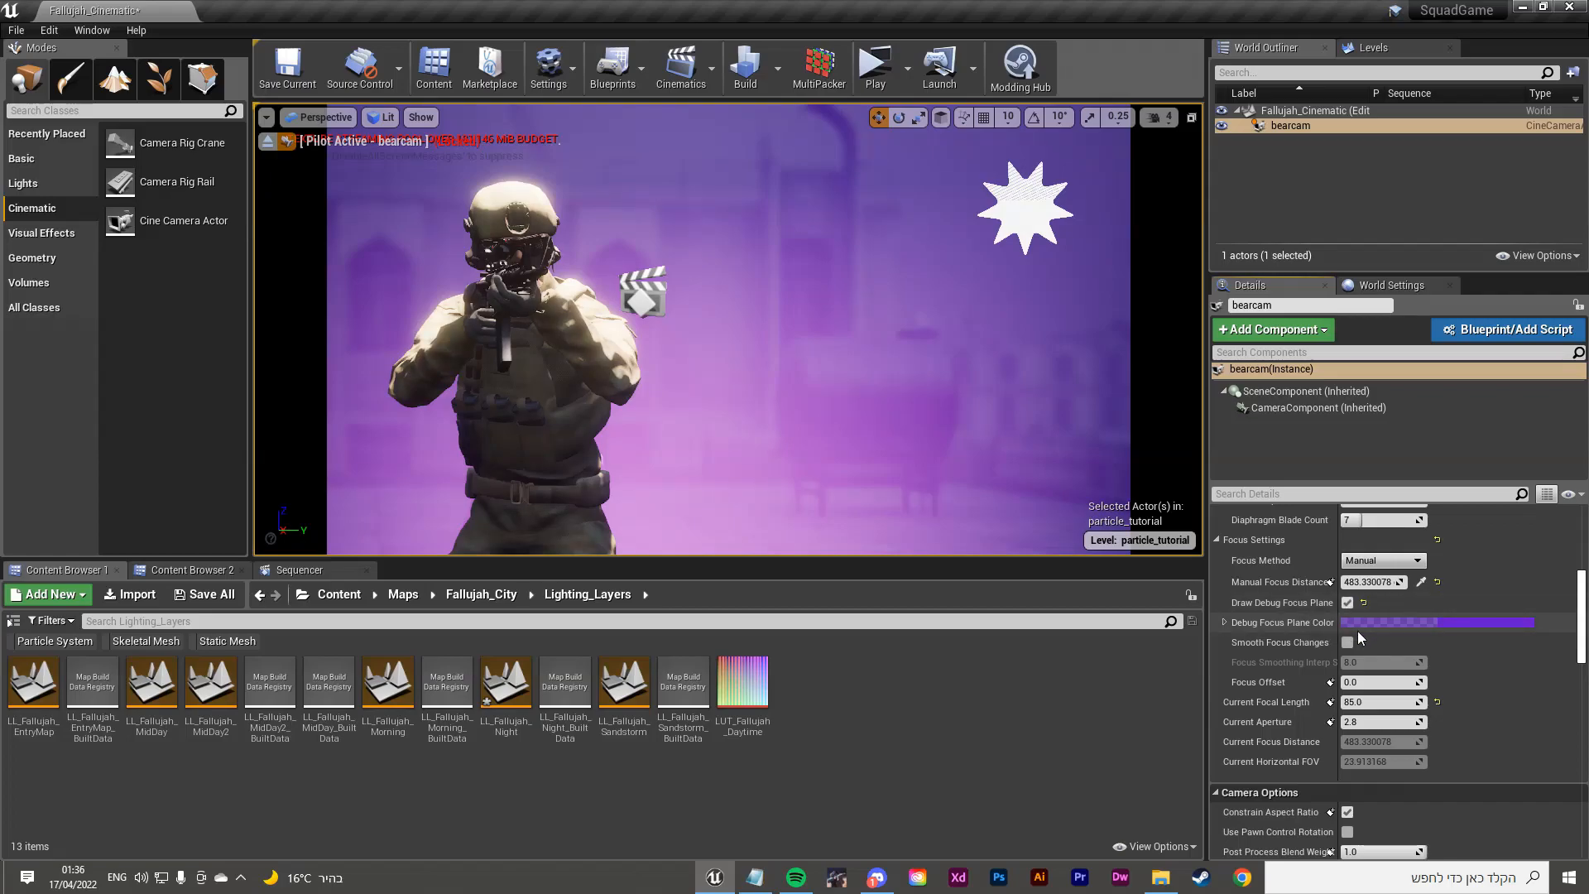
pyautogui.moveTo(1387, 582); pyautogui.dragTo(1353, 583)
pyautogui.moveTo(1370, 582)
pyautogui.mouseDown()
pyautogui.moveTo(1407, 582)
pyautogui.moveTo(1355, 582)
pyautogui.mouseUp()
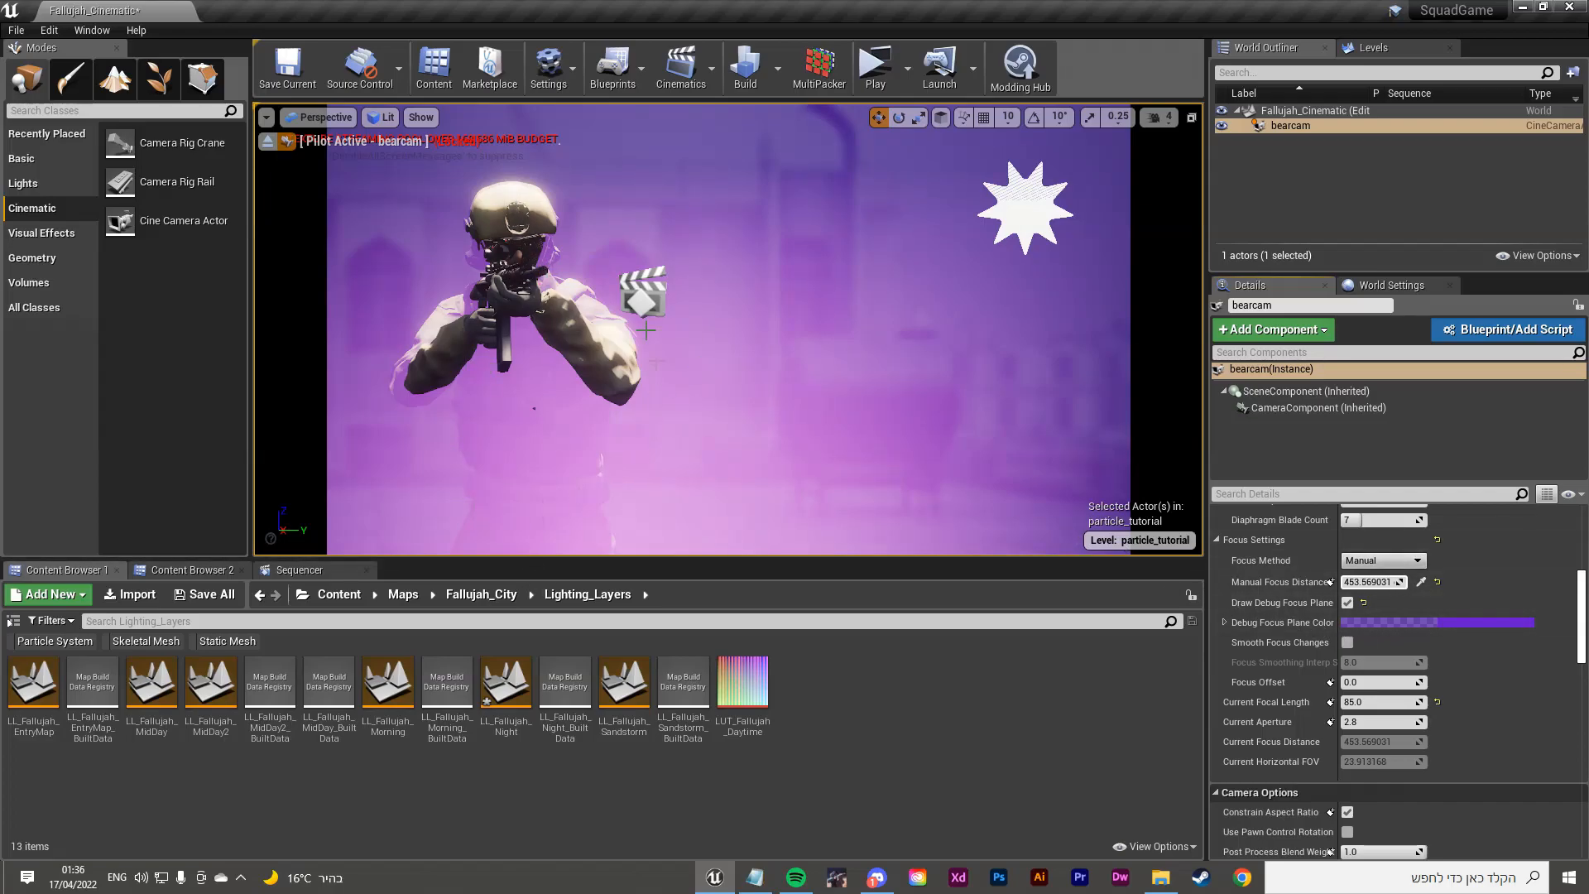
pyautogui.scroll(-3, 1408, 740)
pyautogui.scroll(4, 1432, 694)
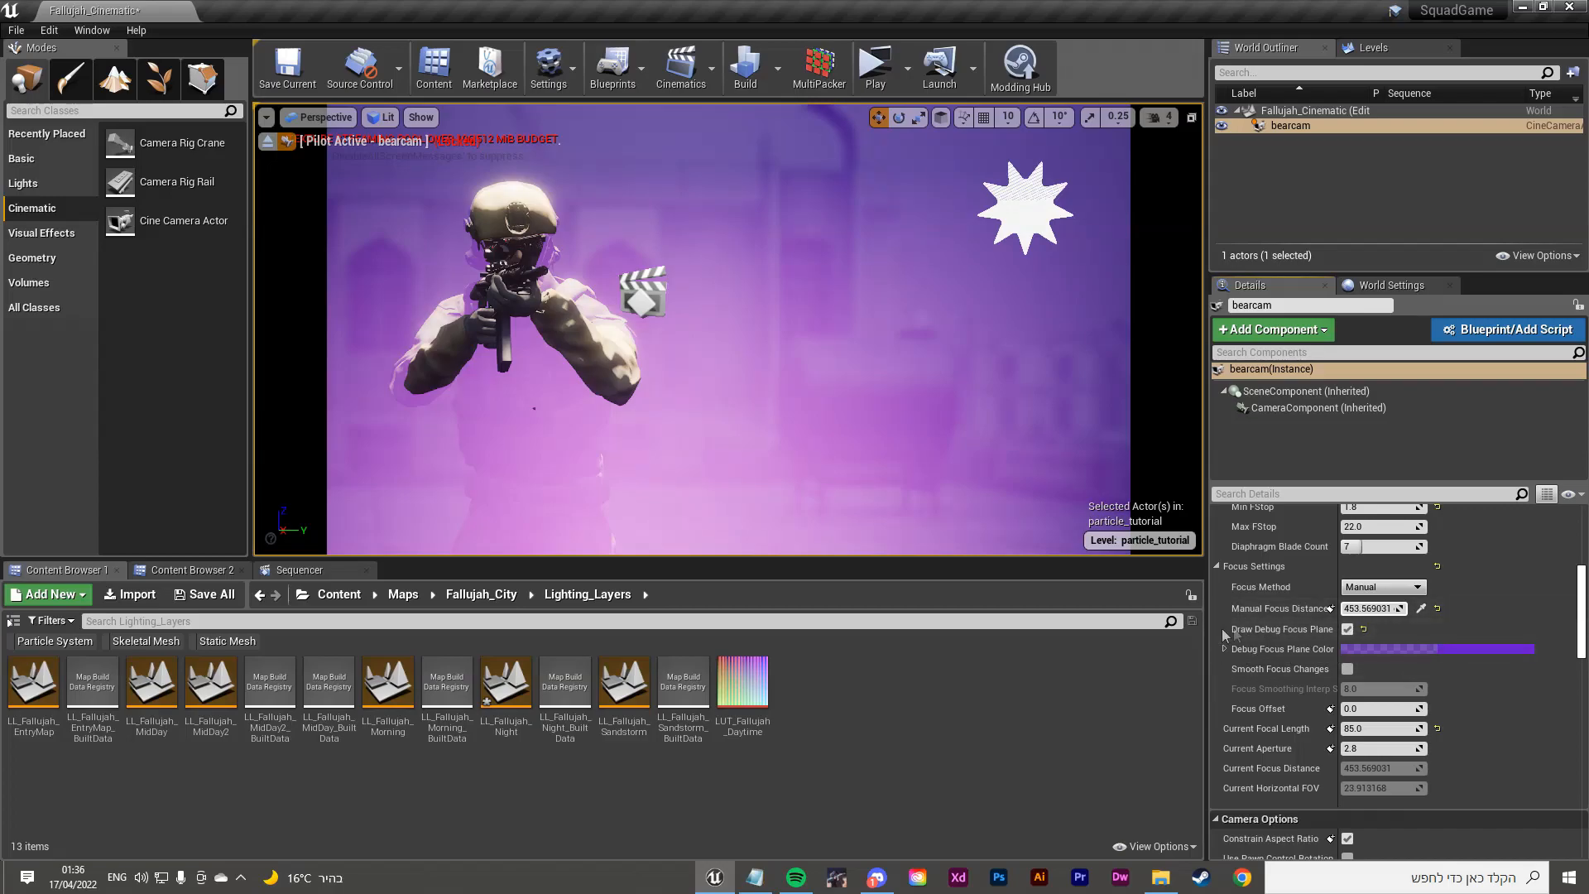
pyautogui.click(1347, 629)
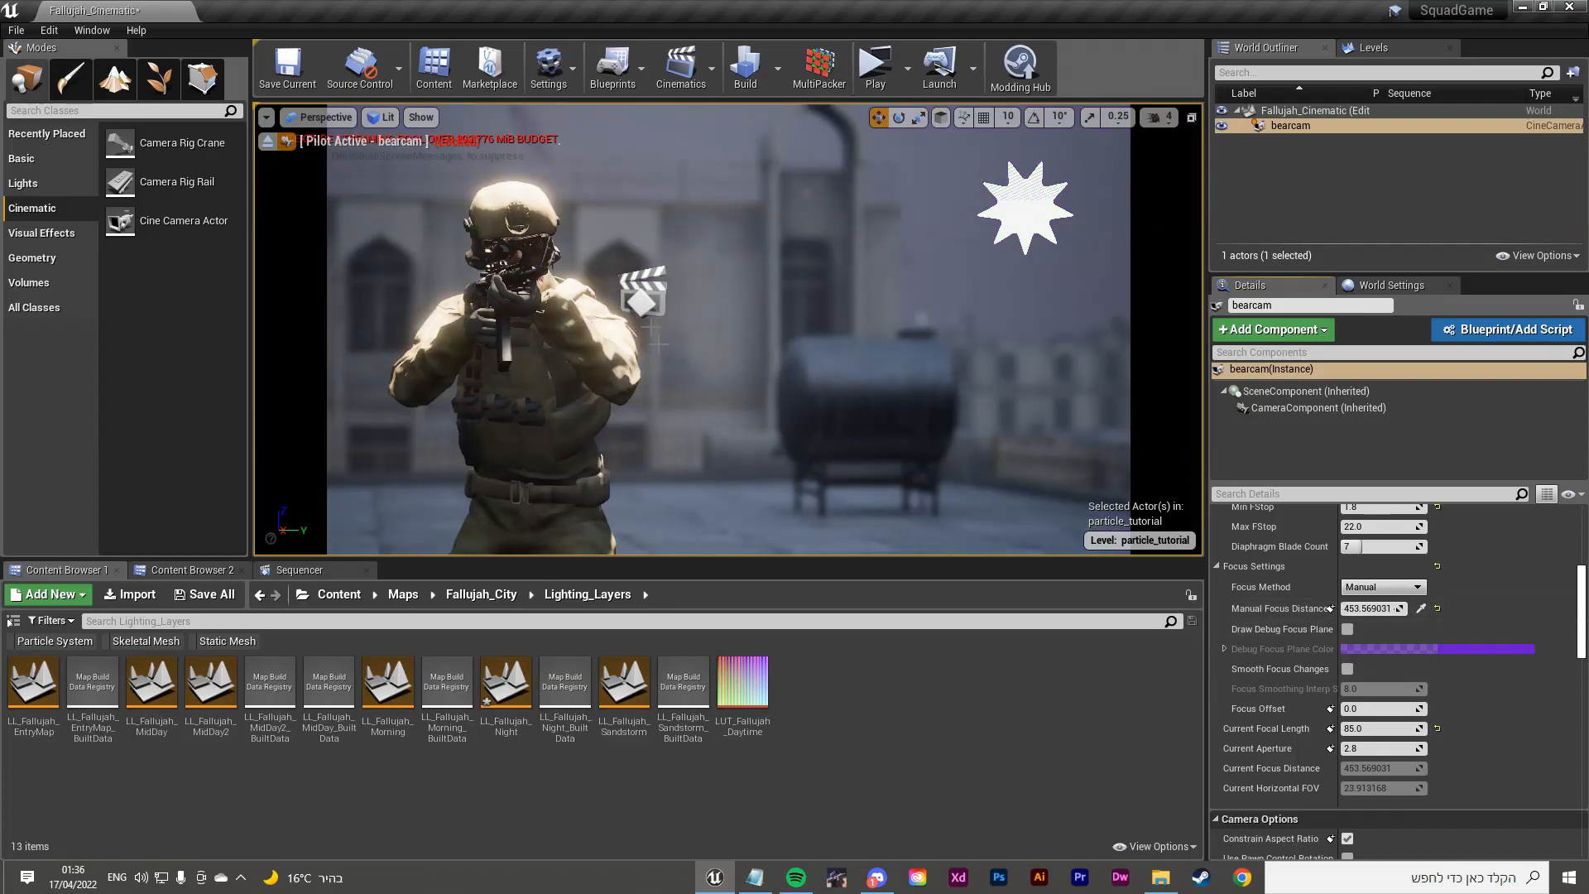
# Step: Raise the aperture slightly above f/1.8 and inspect the Mobile Depth of Field settings
pyautogui.scroll(-2, 1507, 767)
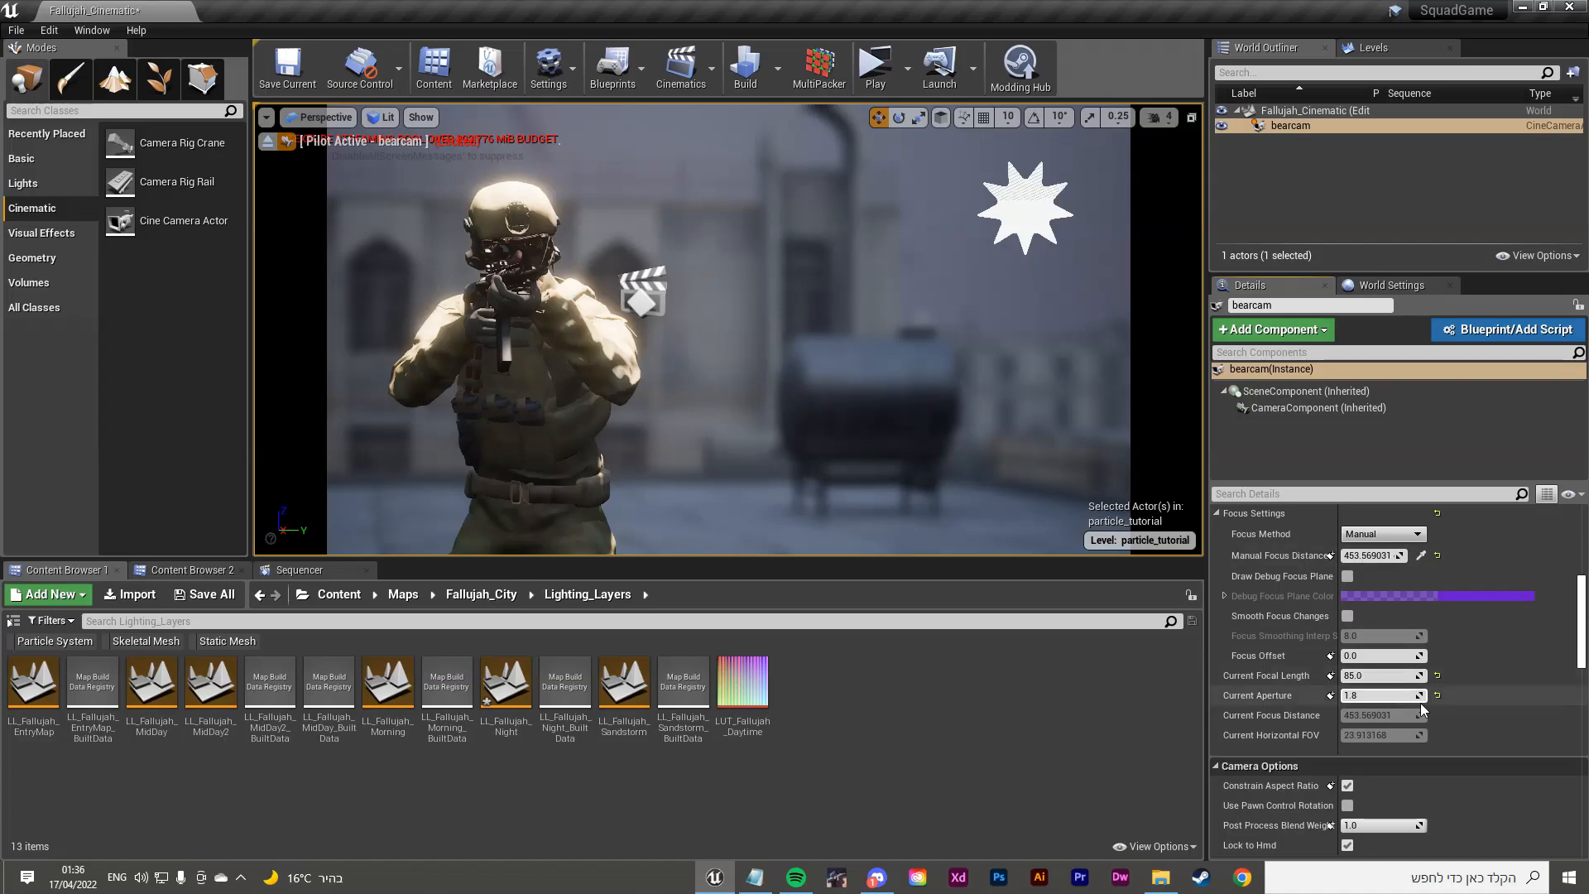
pyautogui.moveTo(1420, 699); pyautogui.dragTo(1410, 695)
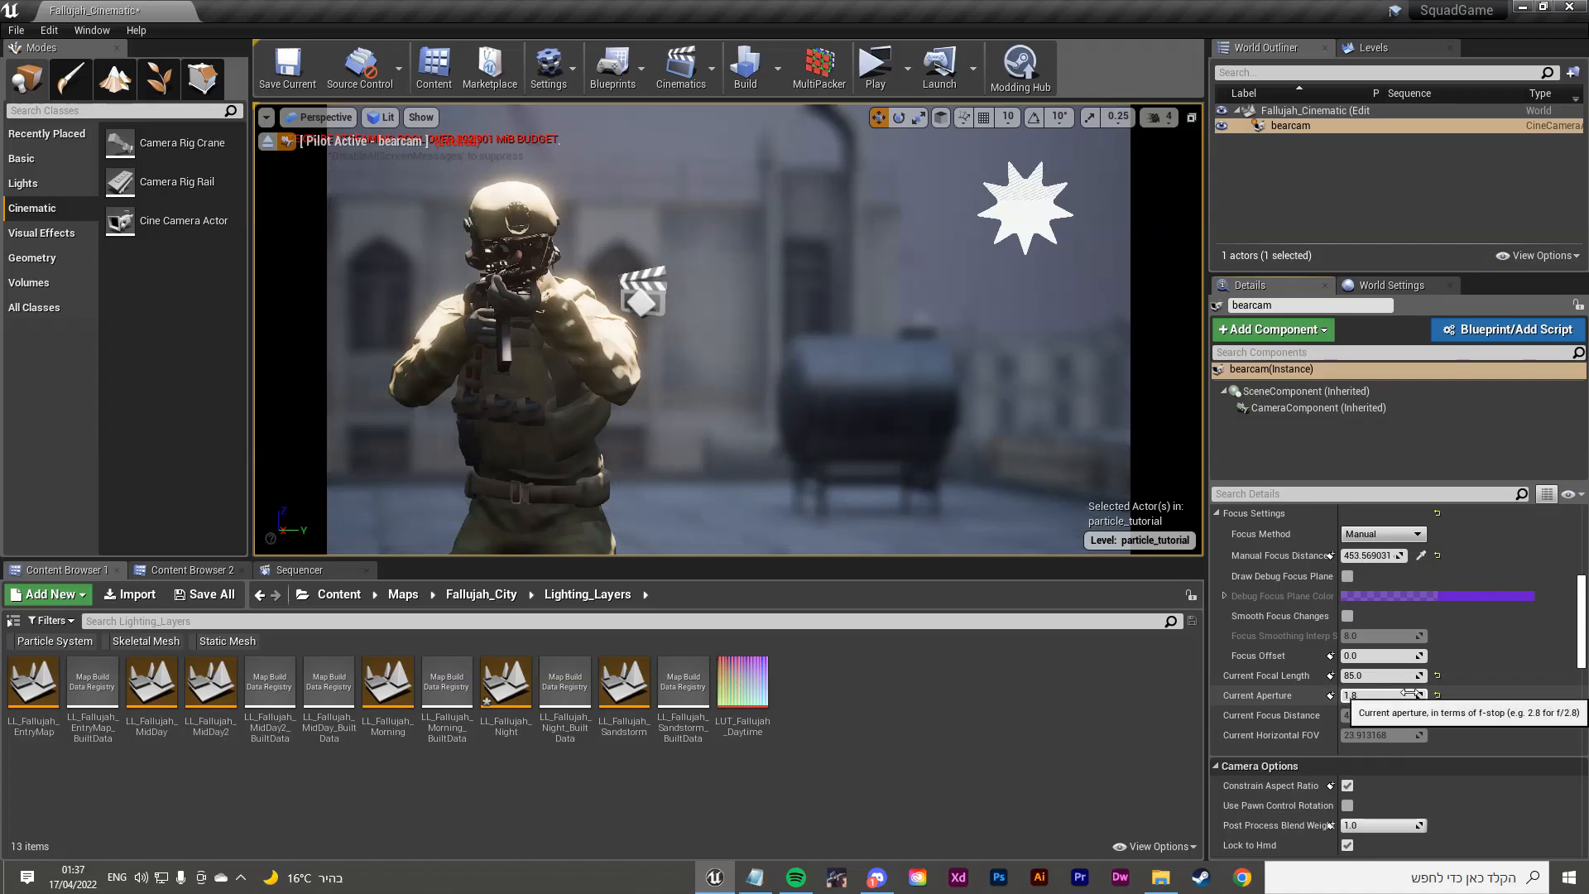
pyautogui.scroll(-3, 1388, 675)
pyautogui.scroll(-10, 1388, 673)
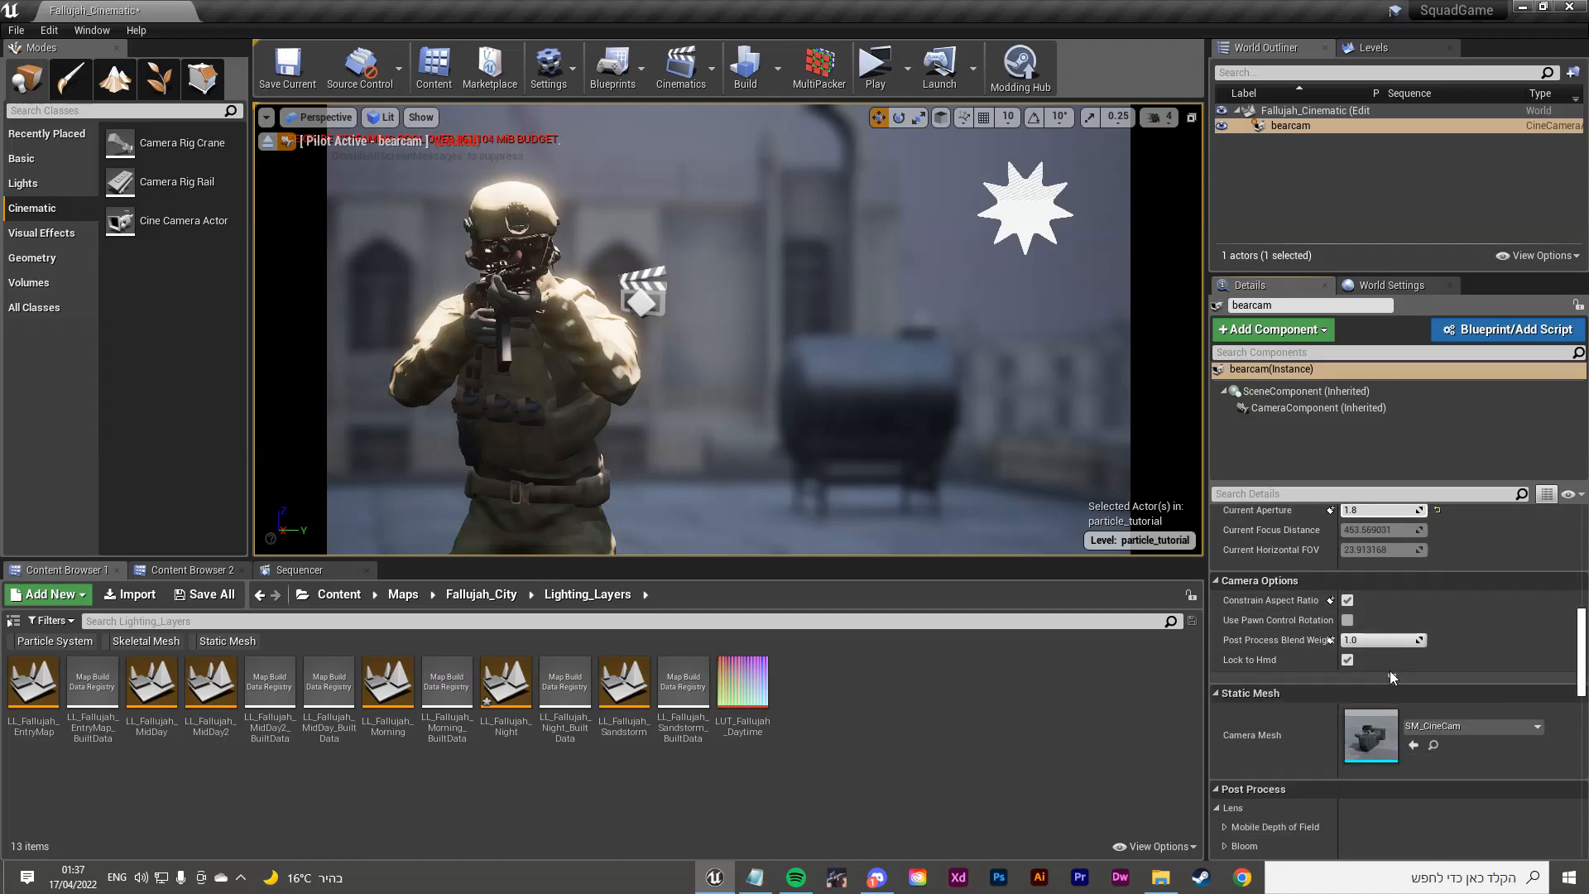
pyautogui.scroll(1, 1347, 657)
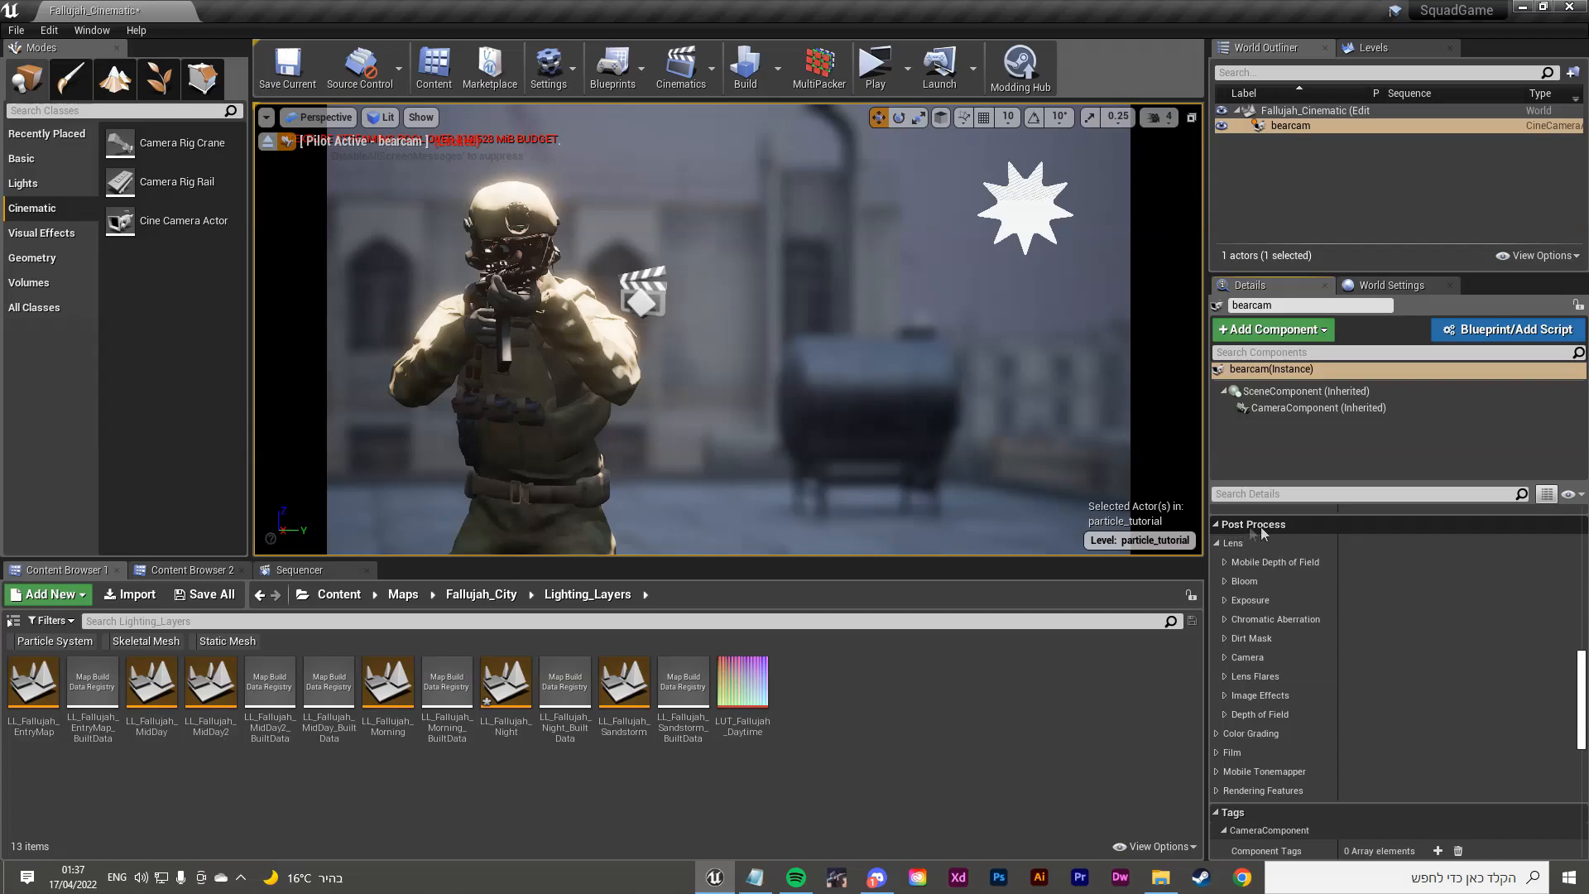
pyautogui.click(1223, 563)
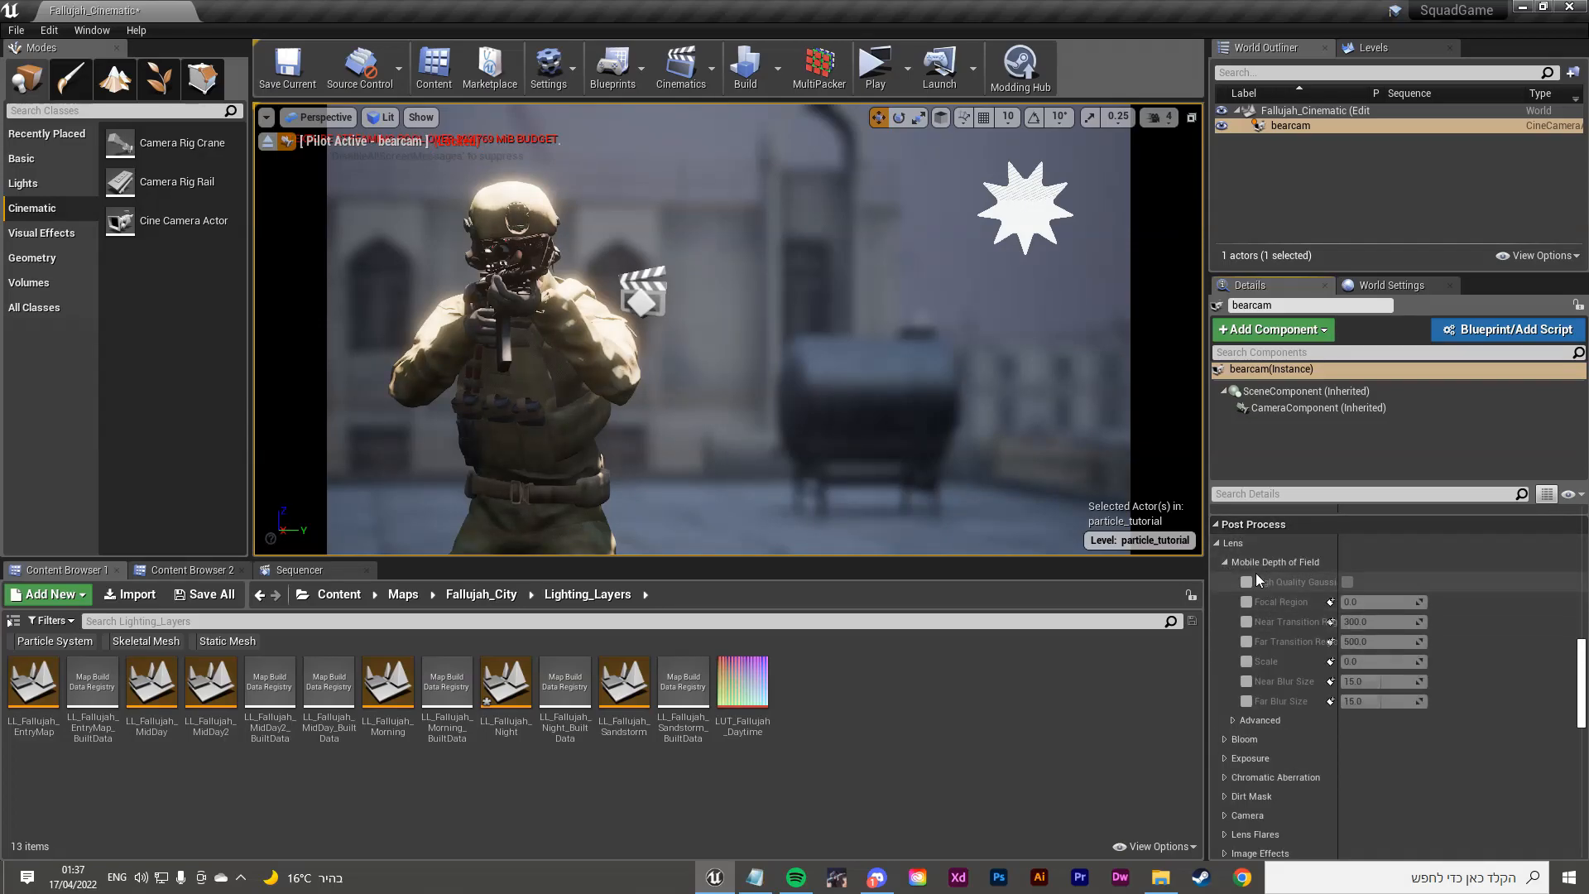
pyautogui.scroll(-1, 1258, 583)
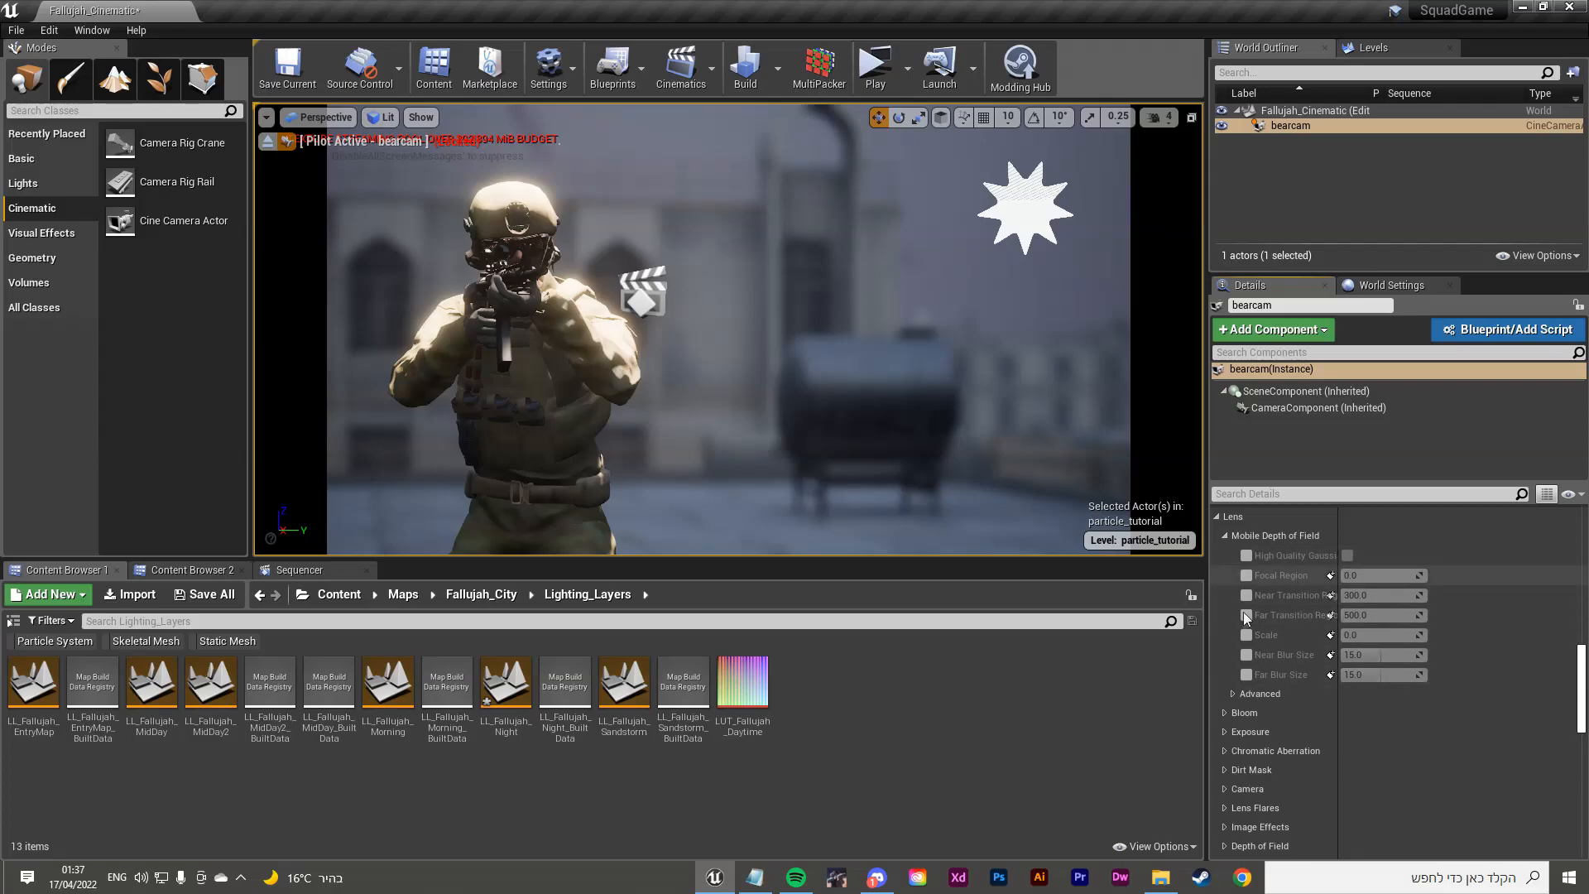
pyautogui.click(1226, 536)
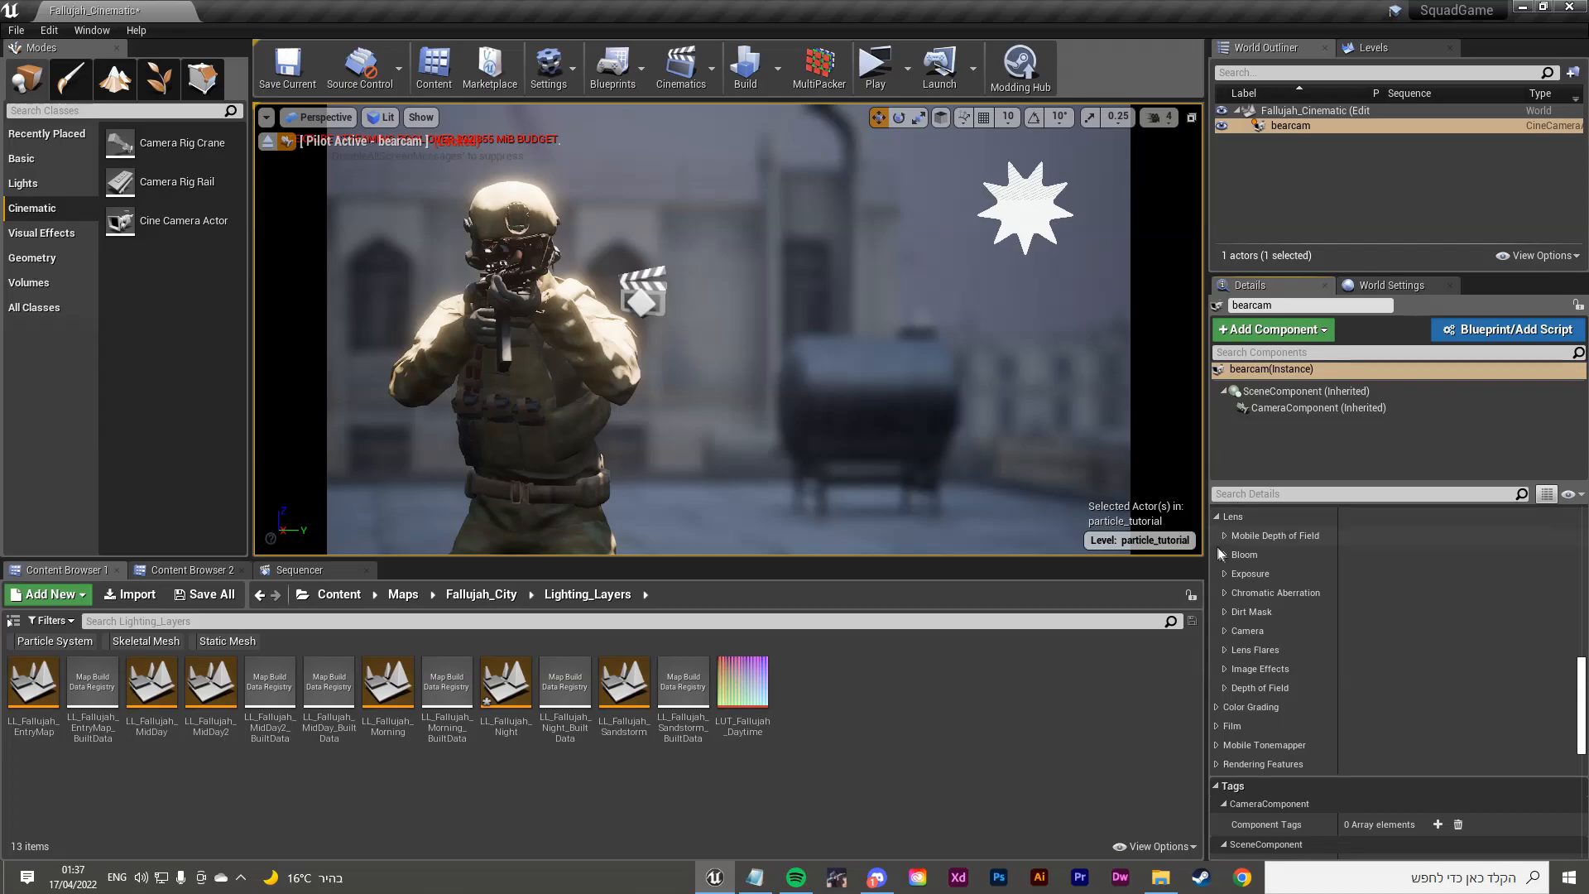
# Step: Try Bloom method, intensity and threshold overrides, intensity 0 then about 5.94, then disable them
pyautogui.click(1225, 554)
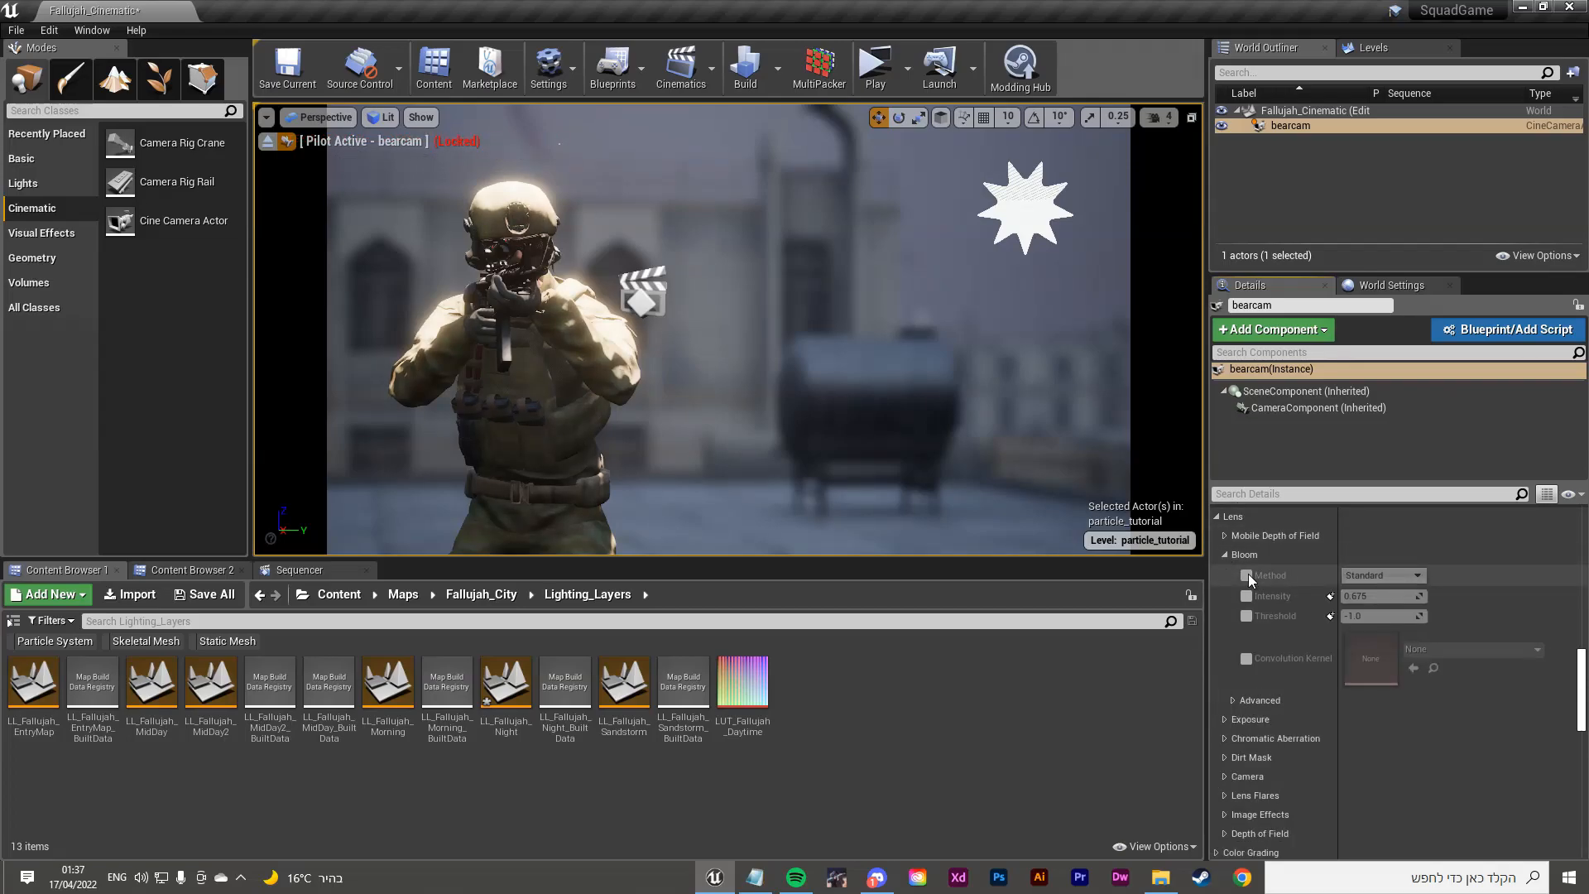
pyautogui.click(1246, 575)
pyautogui.click(1246, 596)
pyautogui.click(1245, 616)
pyautogui.moveTo(1377, 595); pyautogui.dragTo(1340, 595)
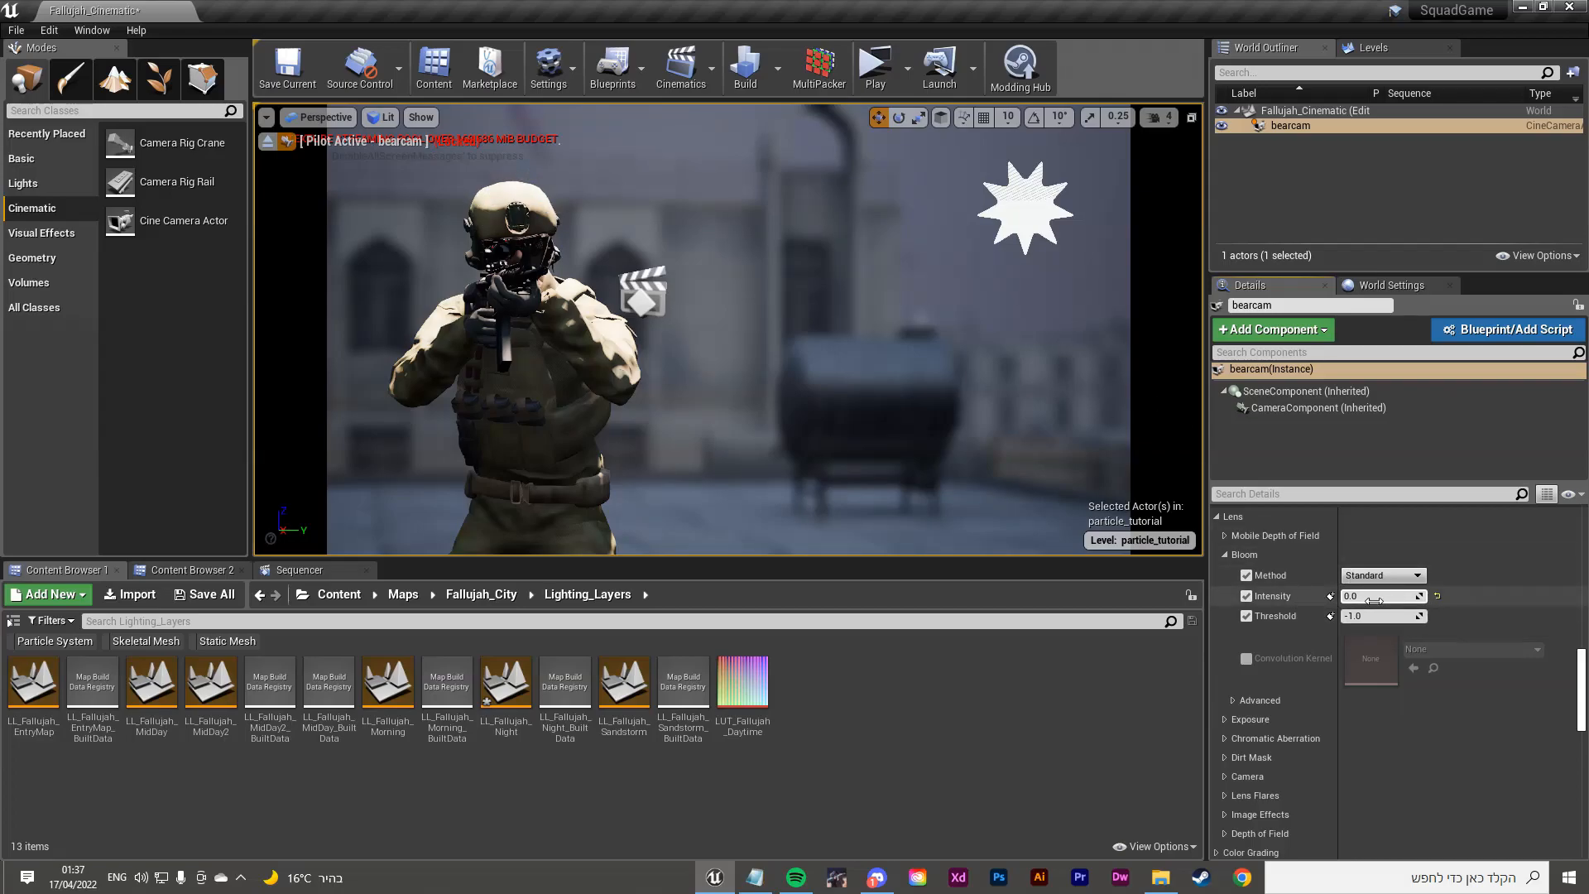
pyautogui.moveTo(1372, 597); pyautogui.dragTo(1482, 597)
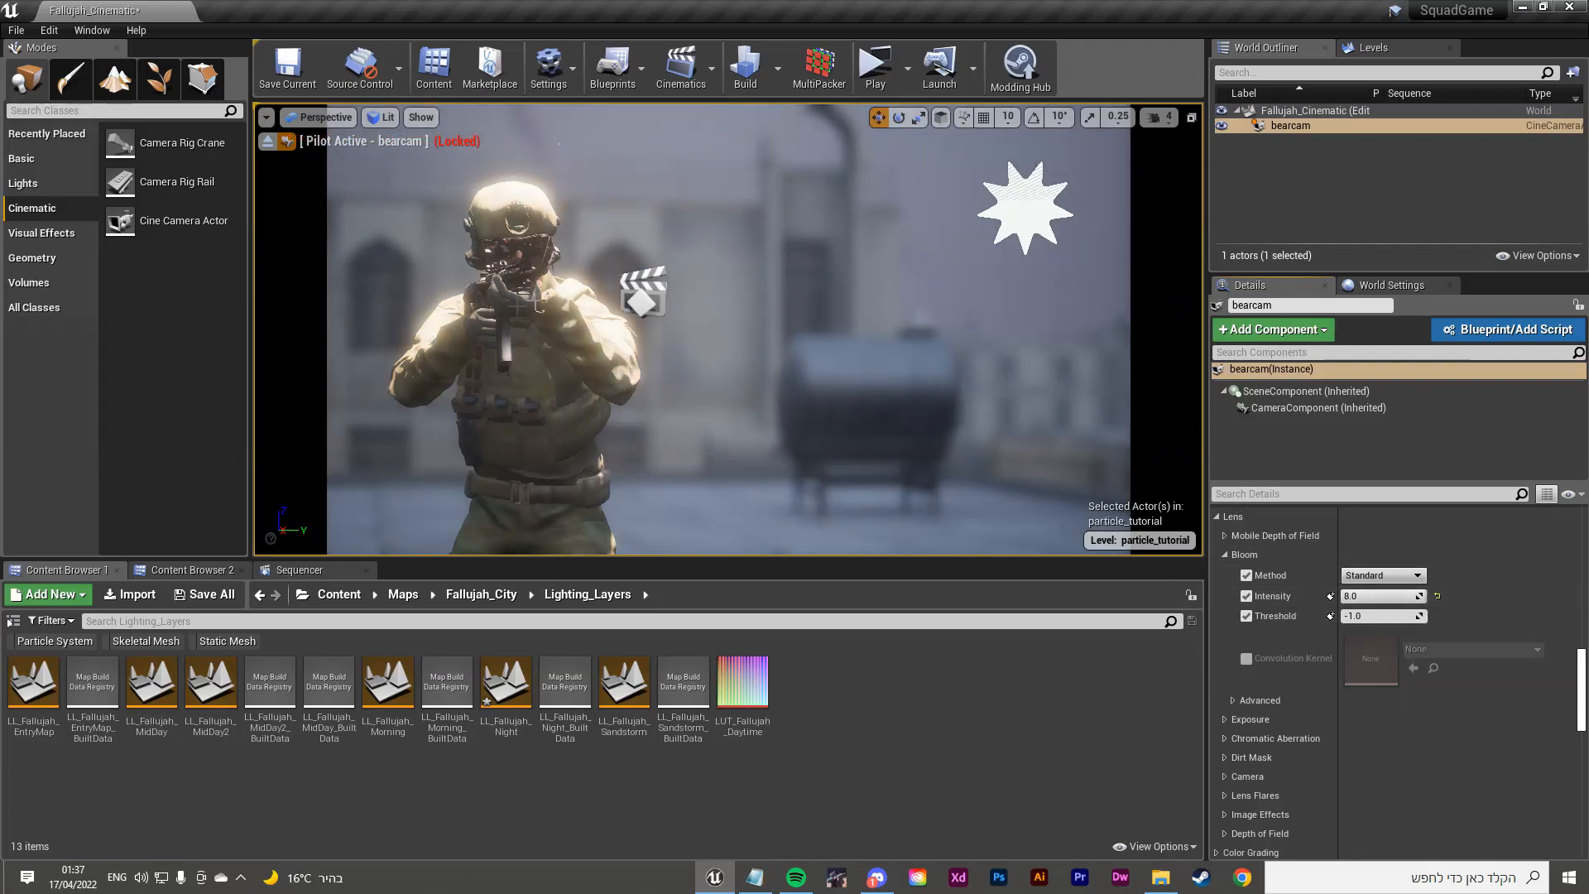
pyautogui.click(1247, 595)
pyautogui.click(1246, 575)
pyautogui.click(1247, 616)
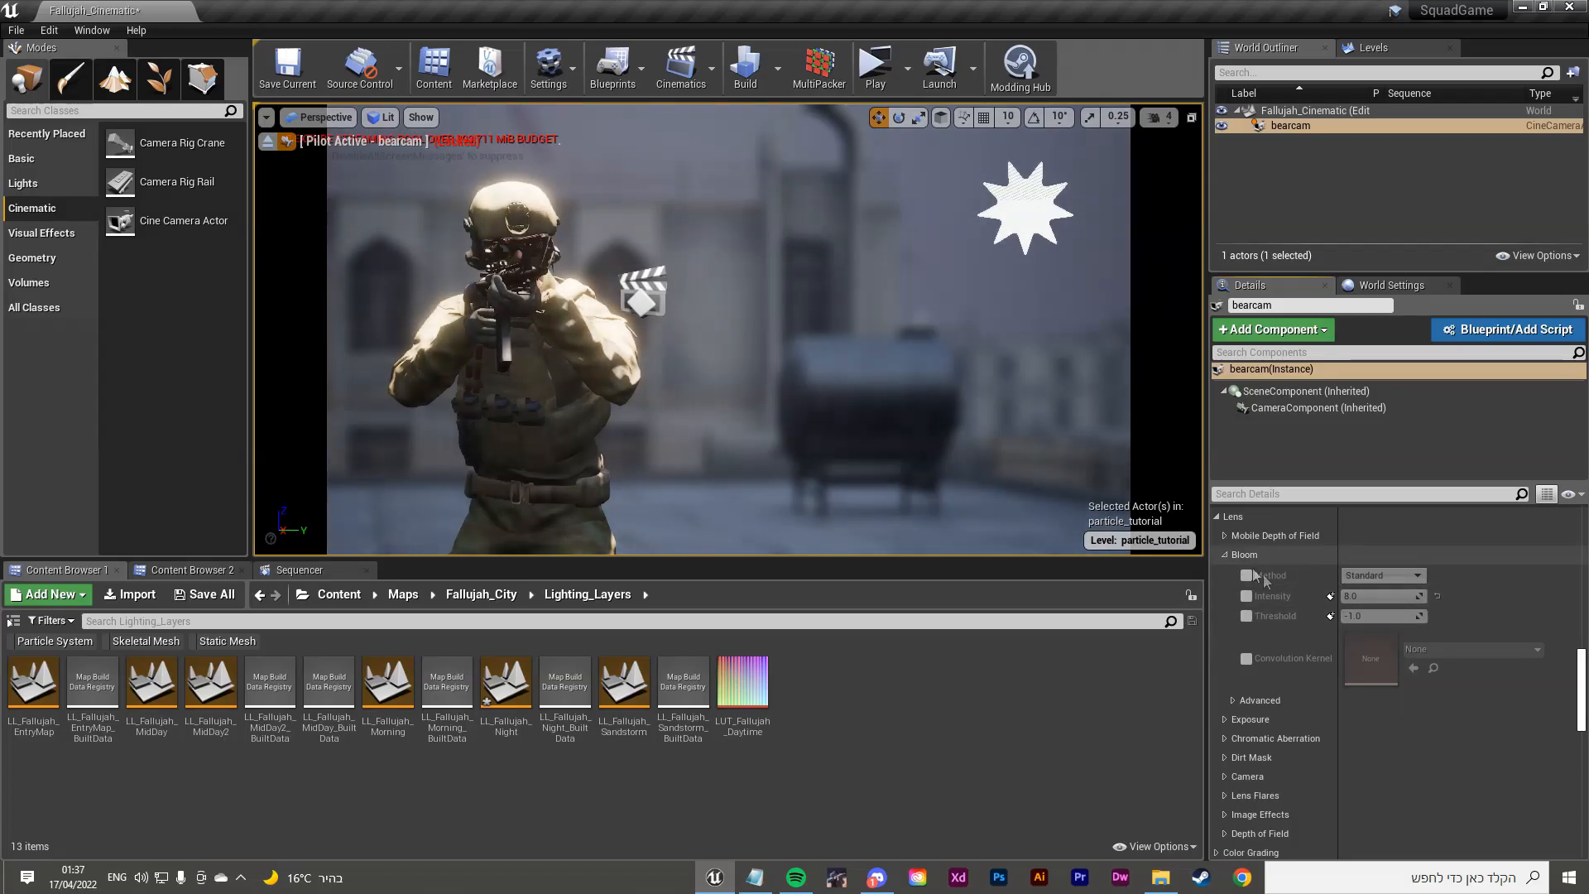
pyautogui.click(1226, 555)
# Step: Toggle the Exposure minimum brightness override at 0.03 on and back off
pyautogui.click(1224, 574)
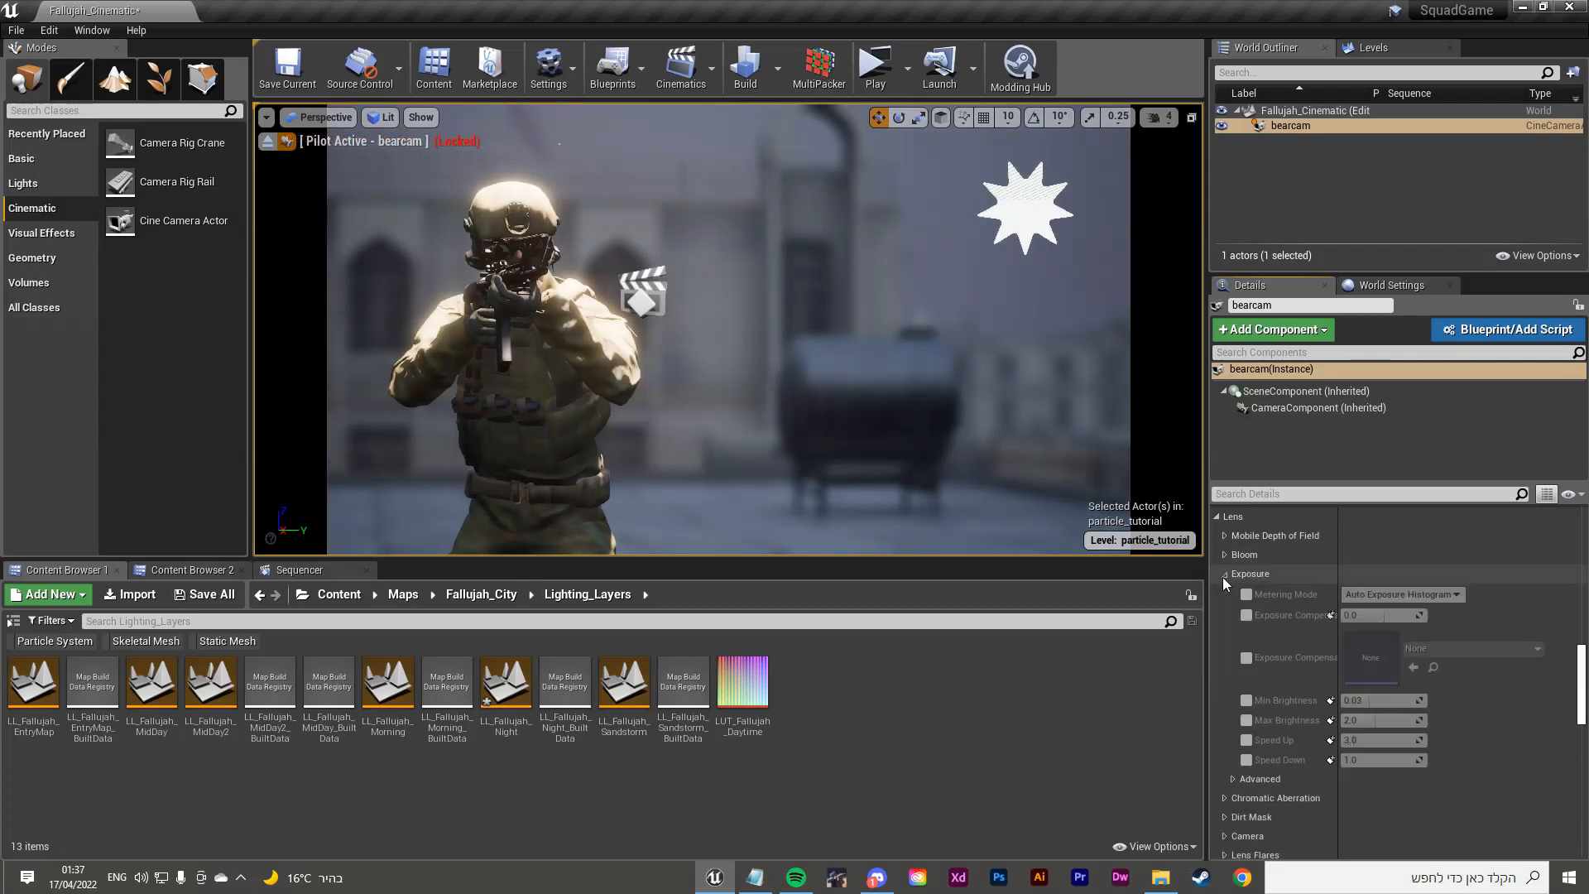
pyautogui.click(1243, 700)
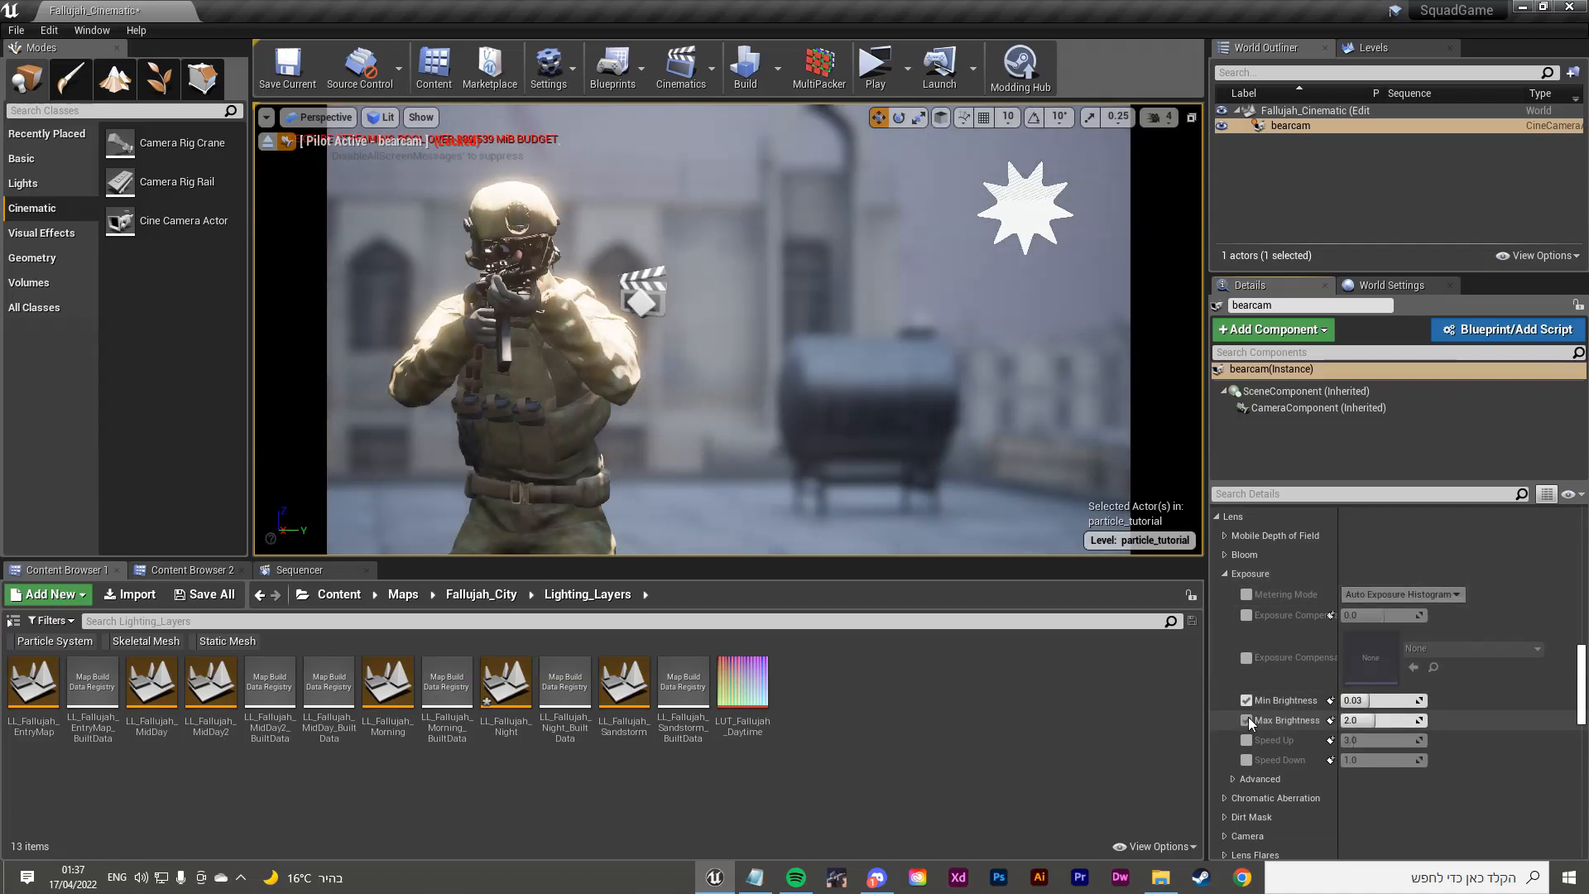
pyautogui.click(1245, 700)
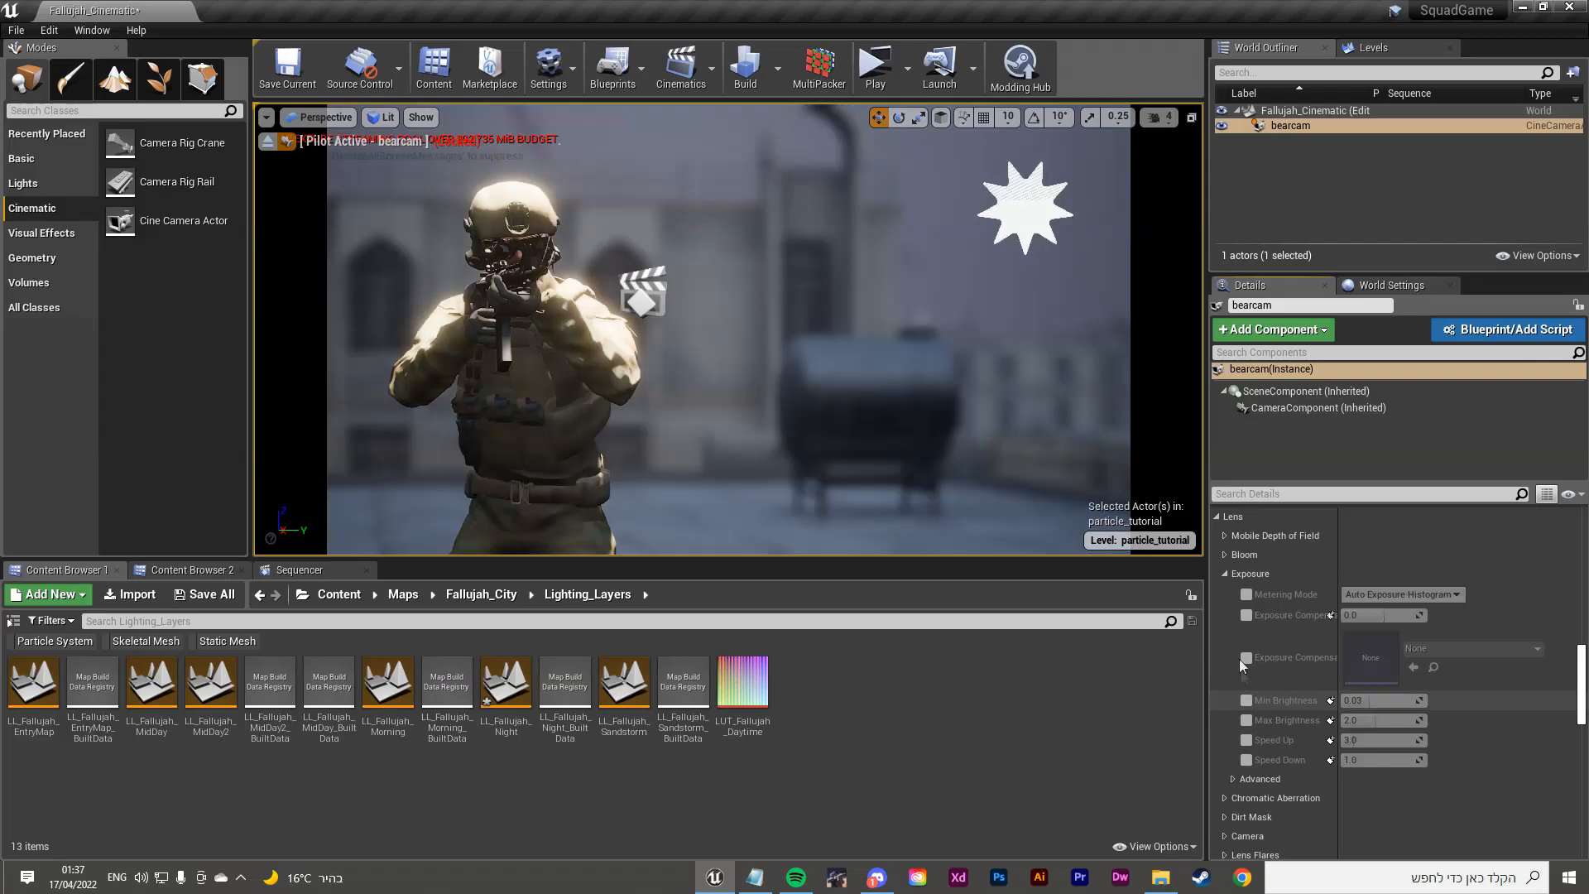
pyautogui.click(1225, 574)
# Step: Preview chromatic aberration at intensity 5.0, disable it, and enable the Dirt Mask Texture override
pyautogui.click(1226, 593)
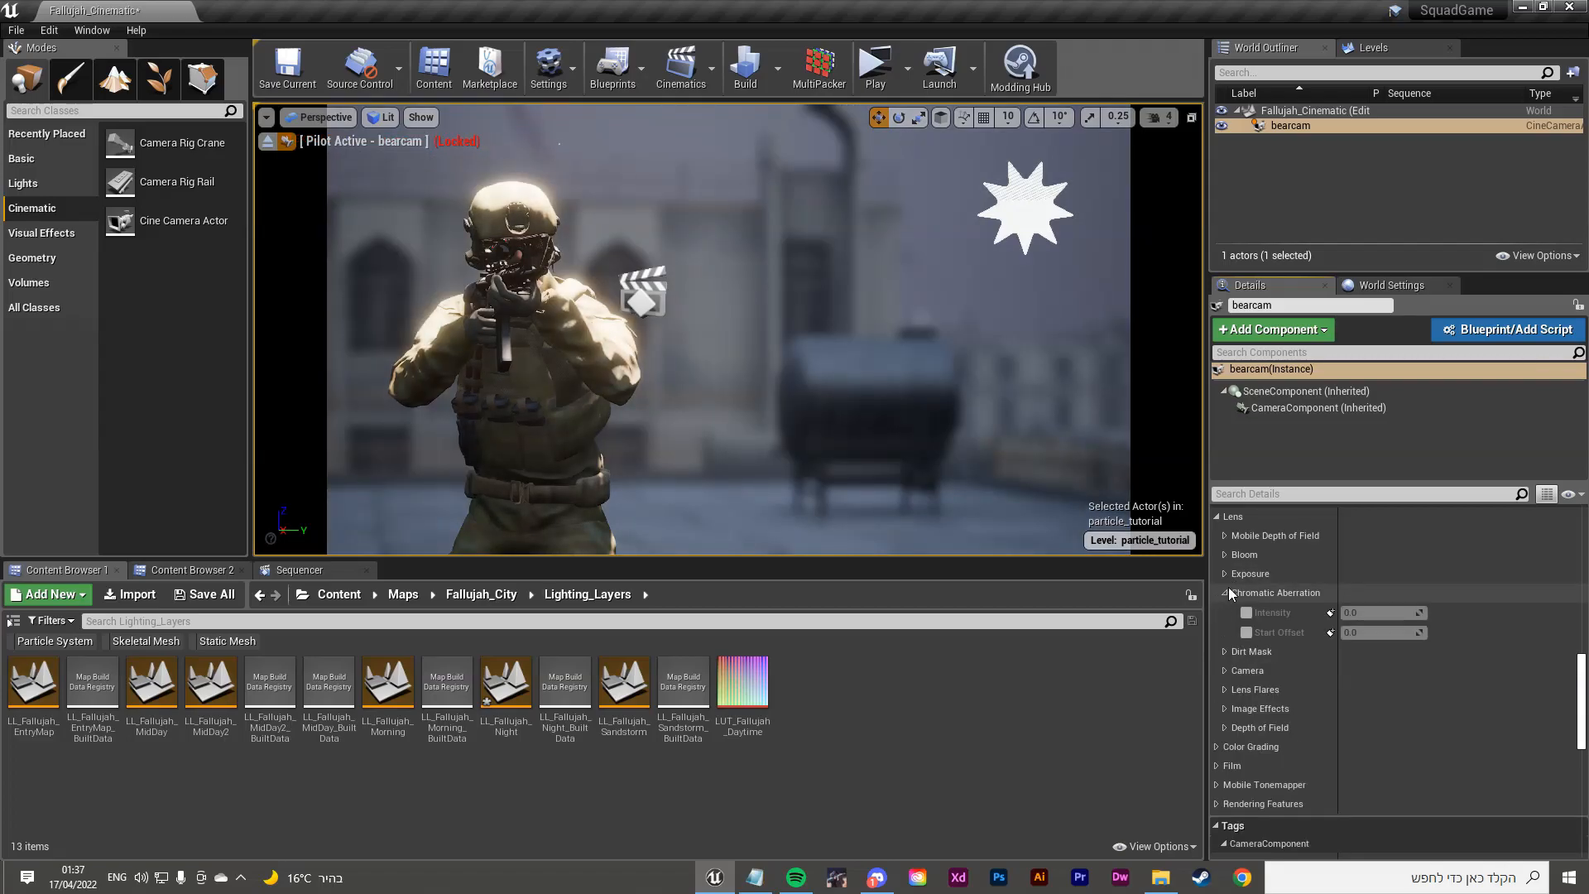
pyautogui.click(1248, 629)
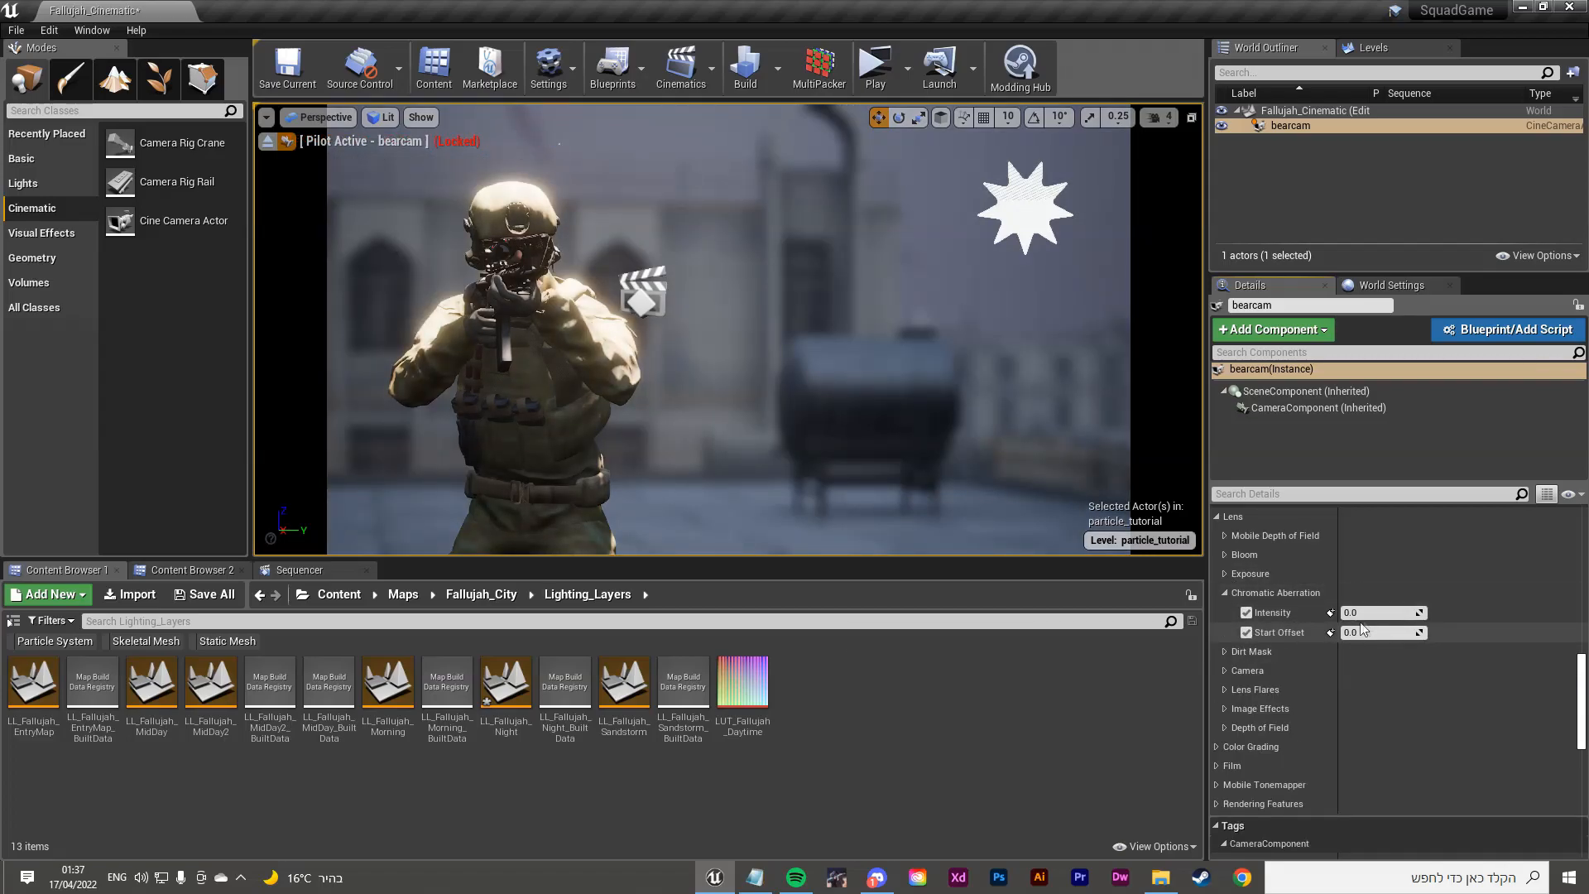
pyautogui.moveTo(1358, 613); pyautogui.dragTo(1405, 633)
pyautogui.click(1246, 632)
pyautogui.click(1246, 612)
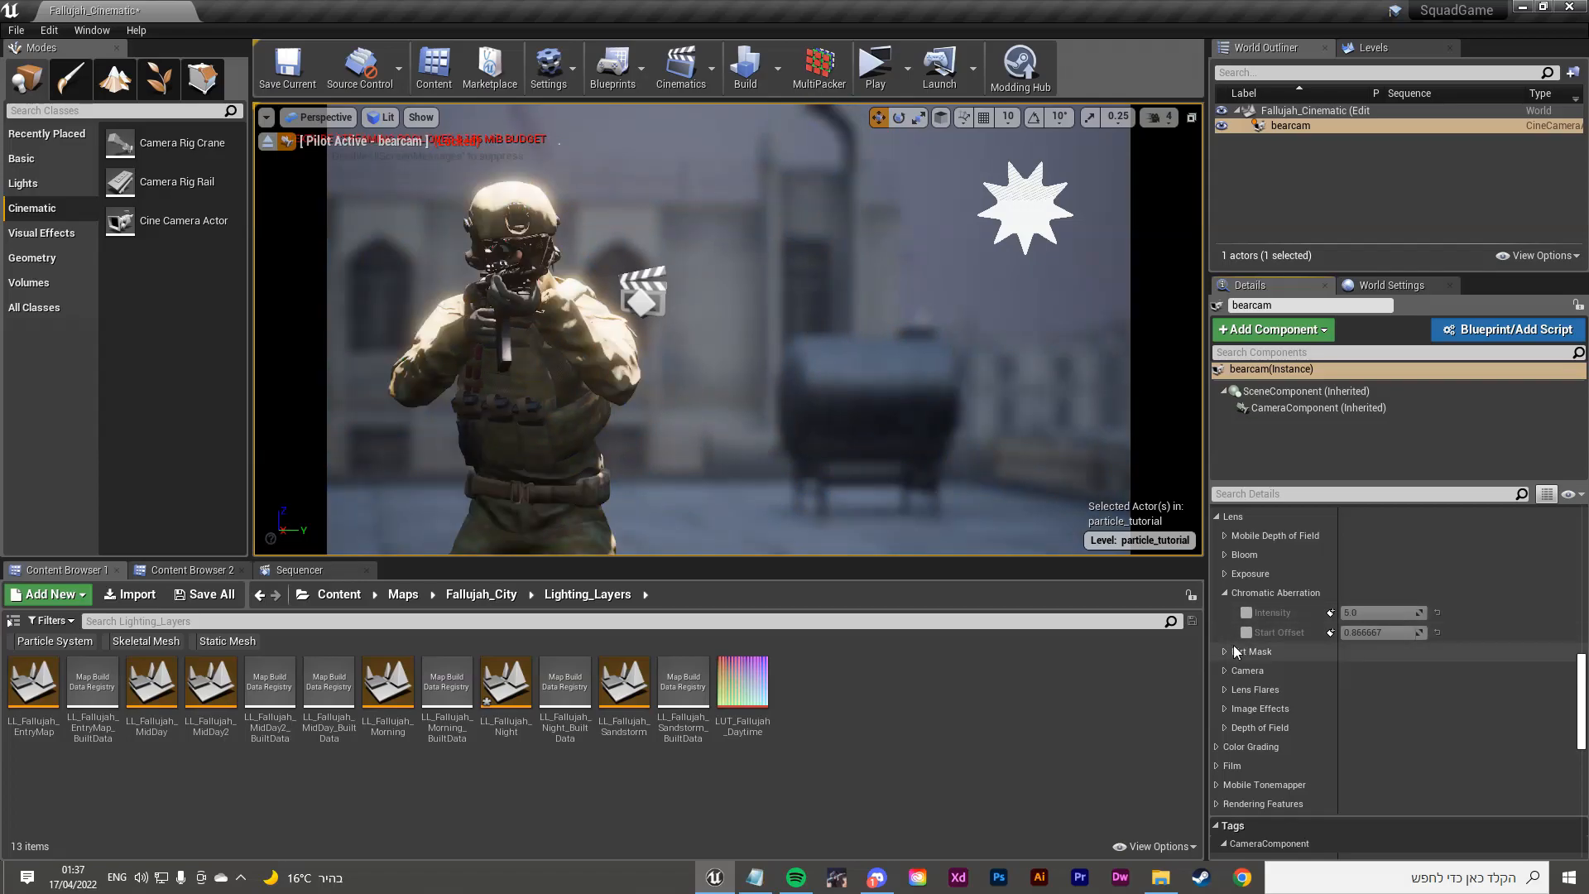
pyautogui.click(1242, 651)
pyautogui.click(1246, 694)
# Step: Choose BFV_WoodLand as the camera's dirt mask texture
pyautogui.click(1473, 685)
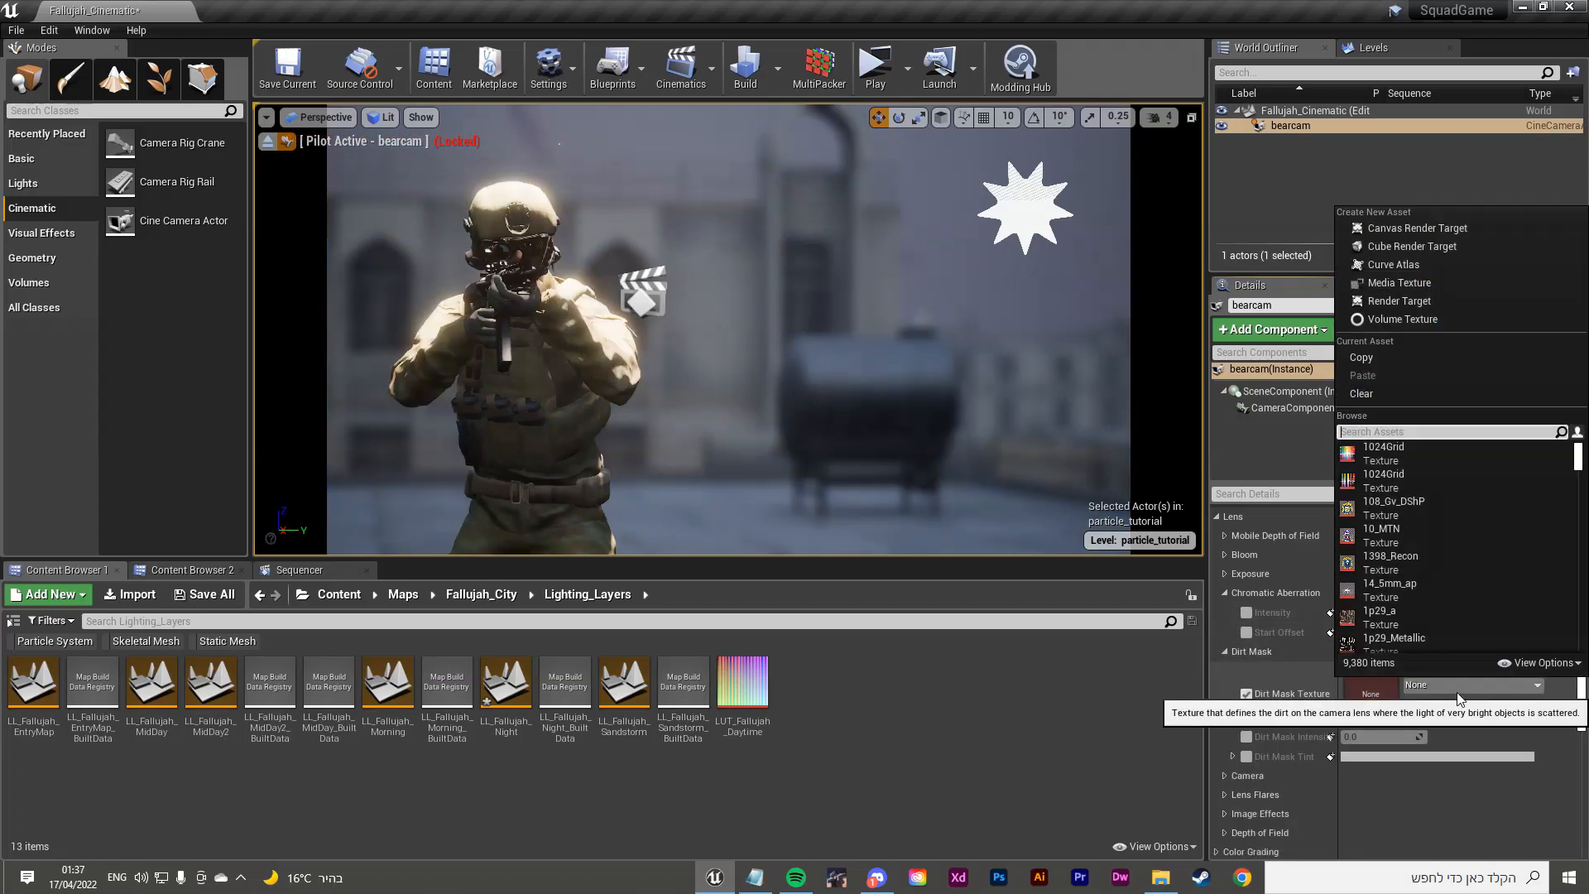
pyautogui.scroll(-3, 1444, 613)
pyautogui.scroll(-3, 1452, 610)
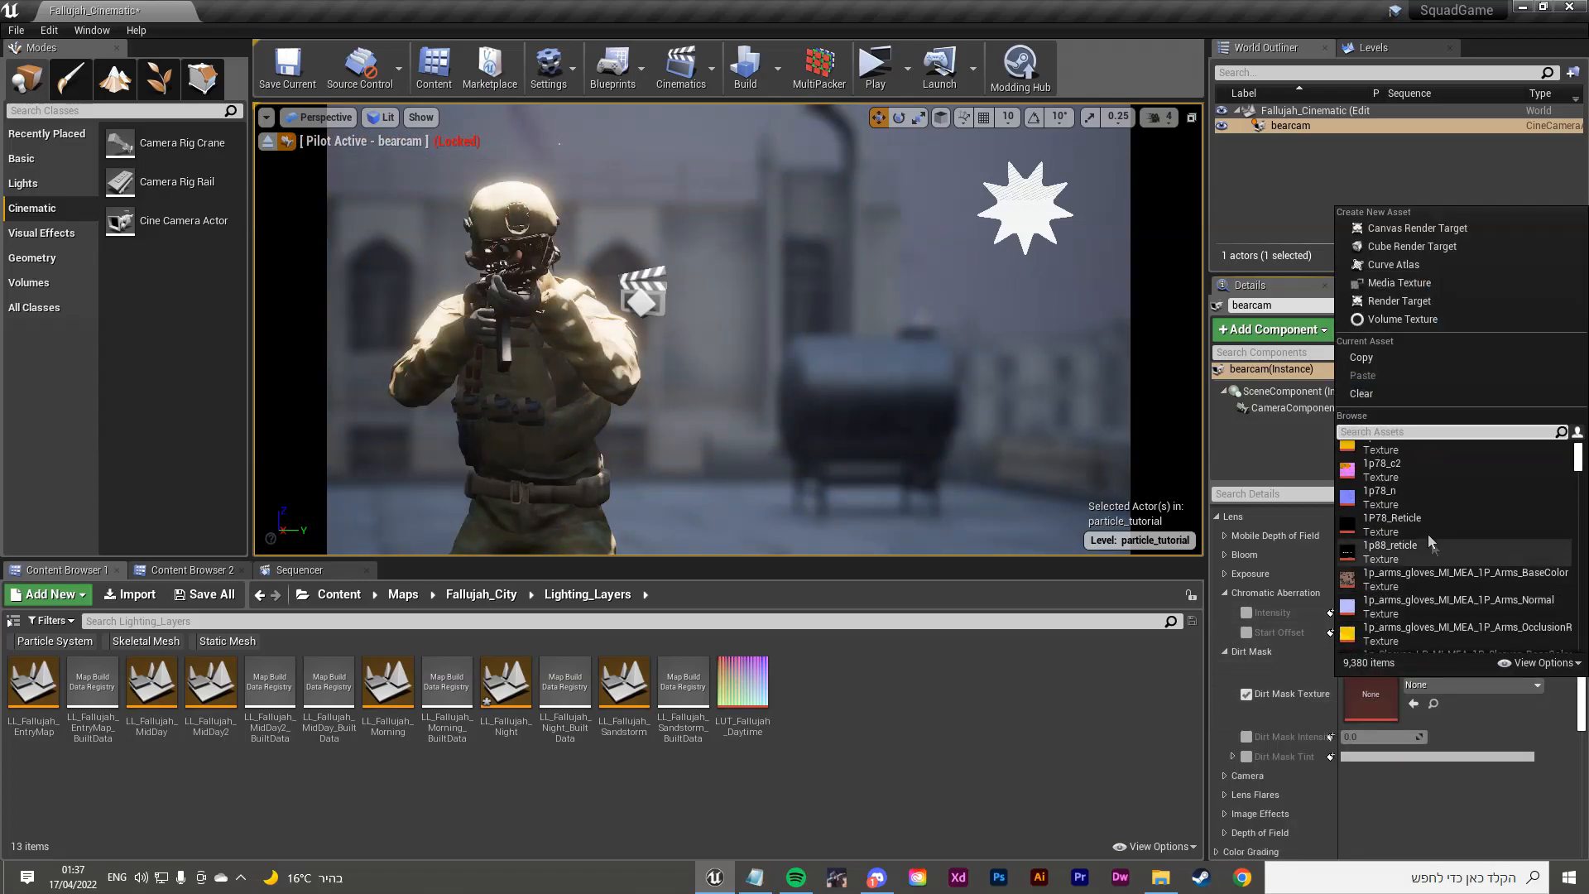
pyautogui.write('wood')
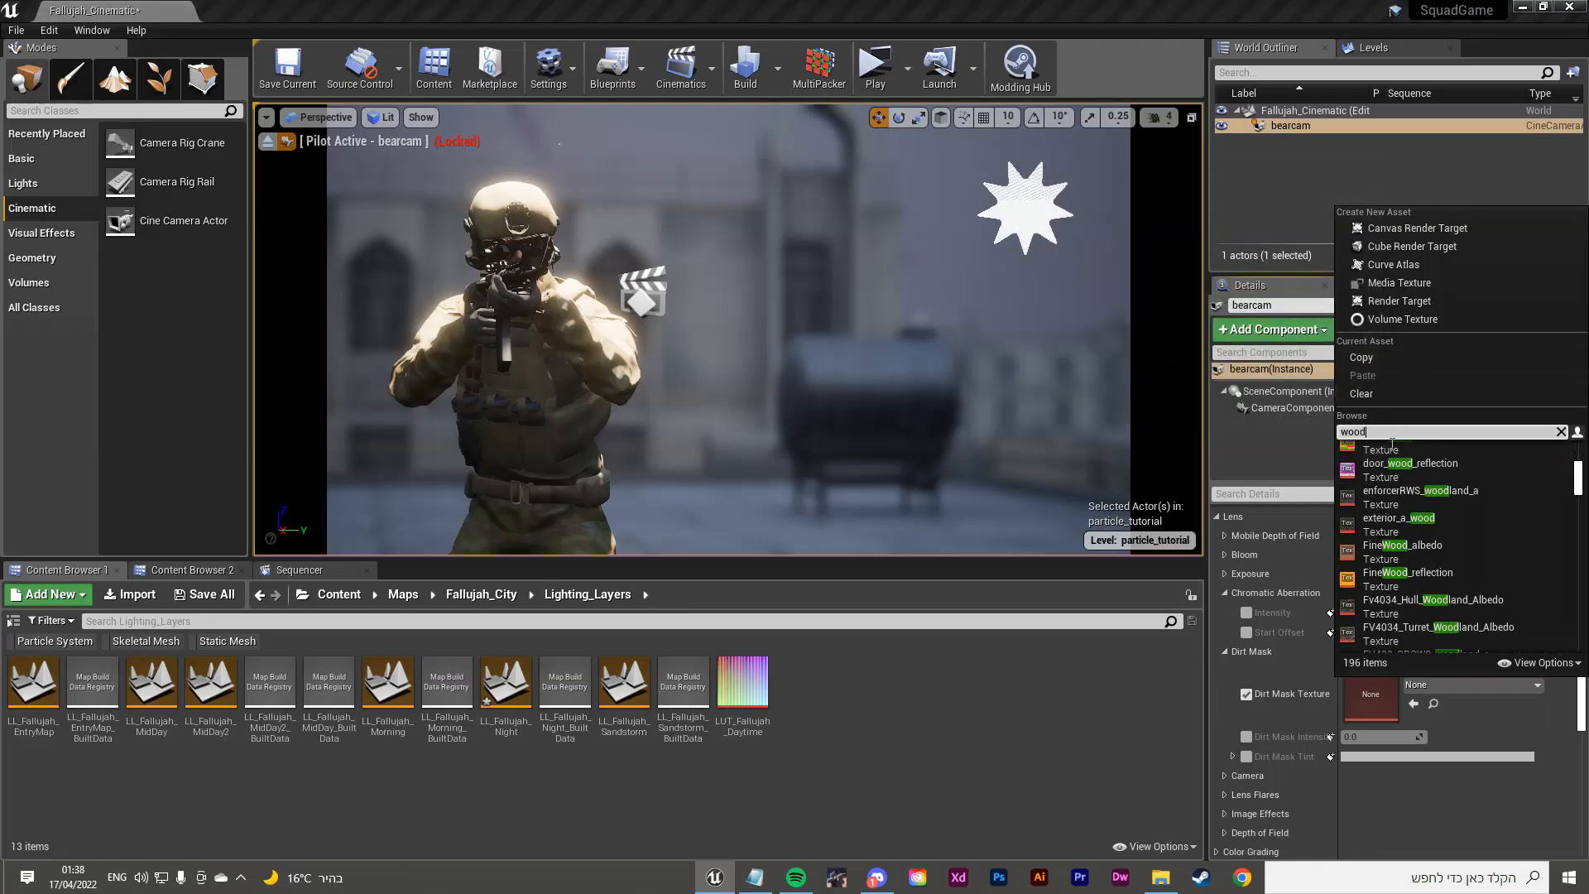
pyautogui.scroll(3, 1411, 521)
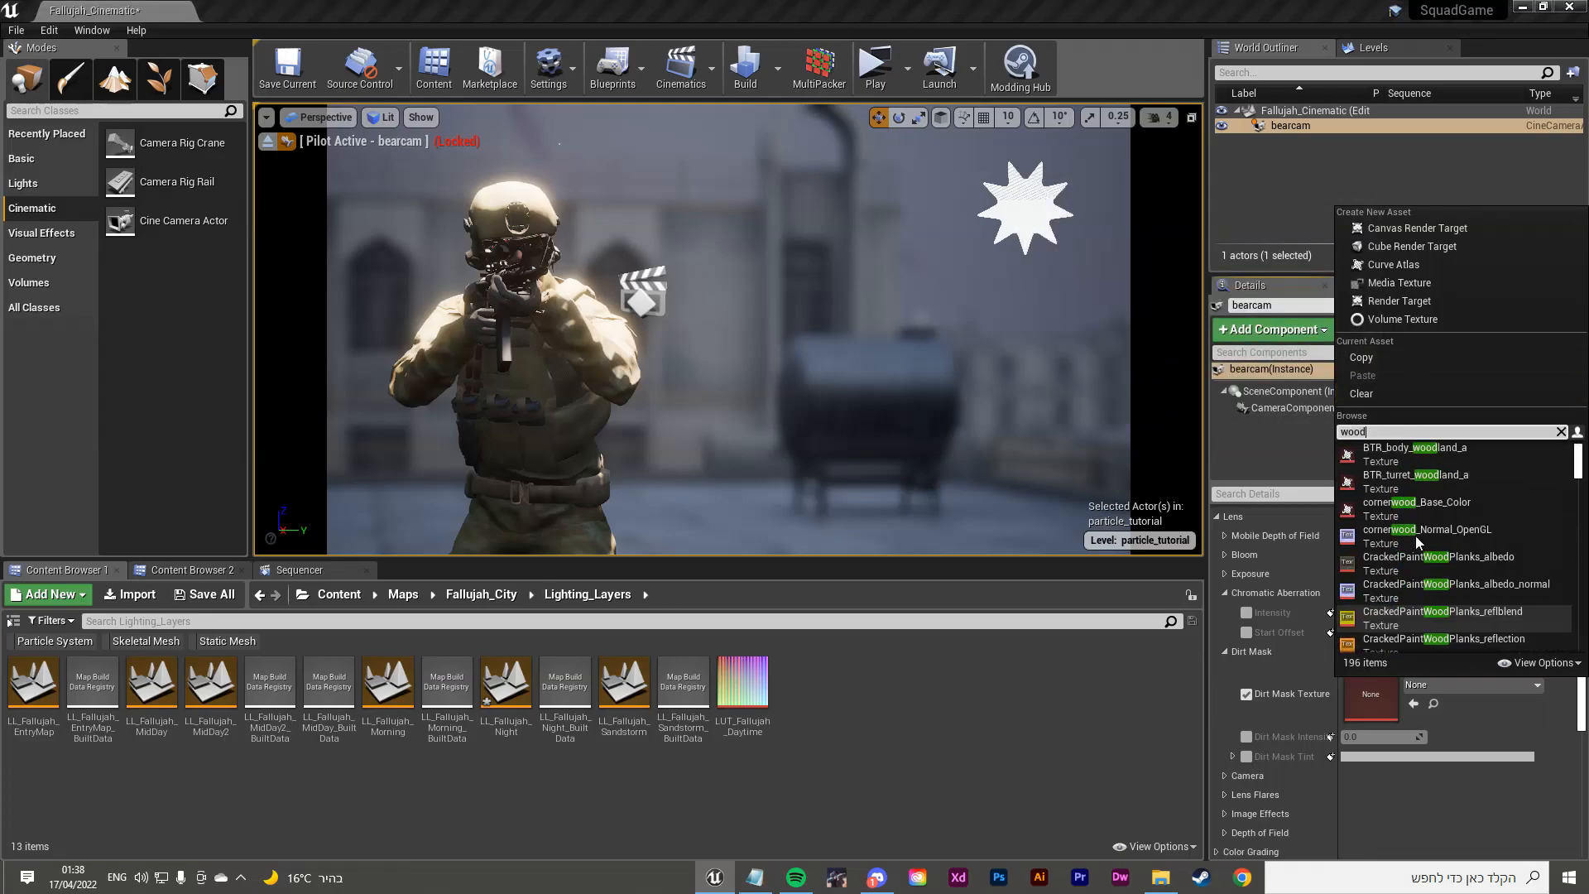
pyautogui.click(1437, 459)
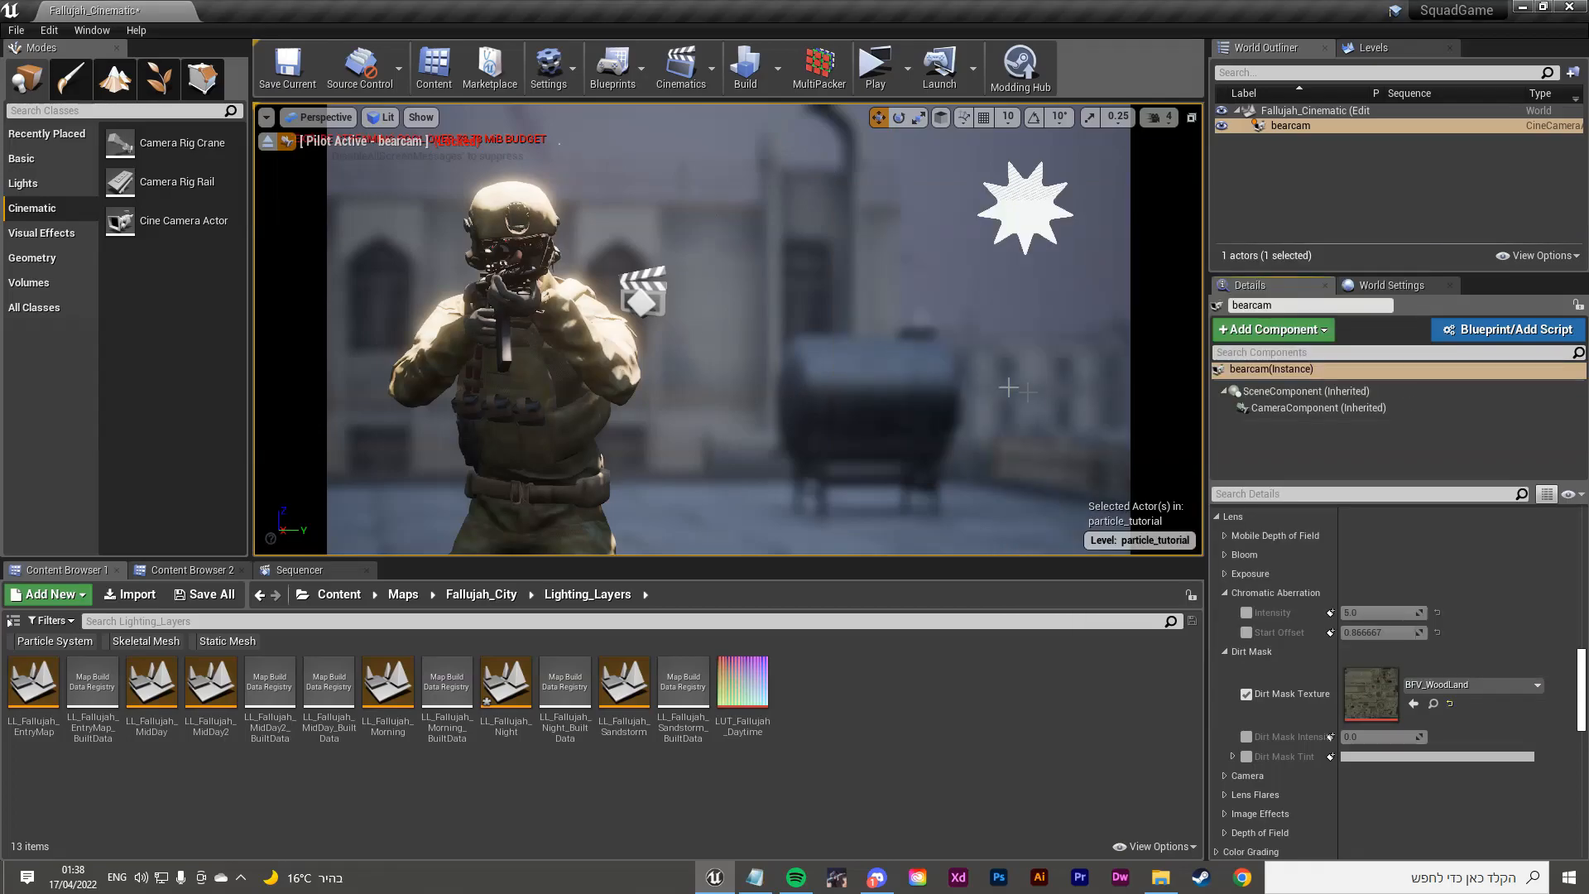
# Step: Try dirt mask intensity around 3.05, then turn off the intensity, tint and texture overrides
pyautogui.click(1245, 737)
pyautogui.click(1245, 757)
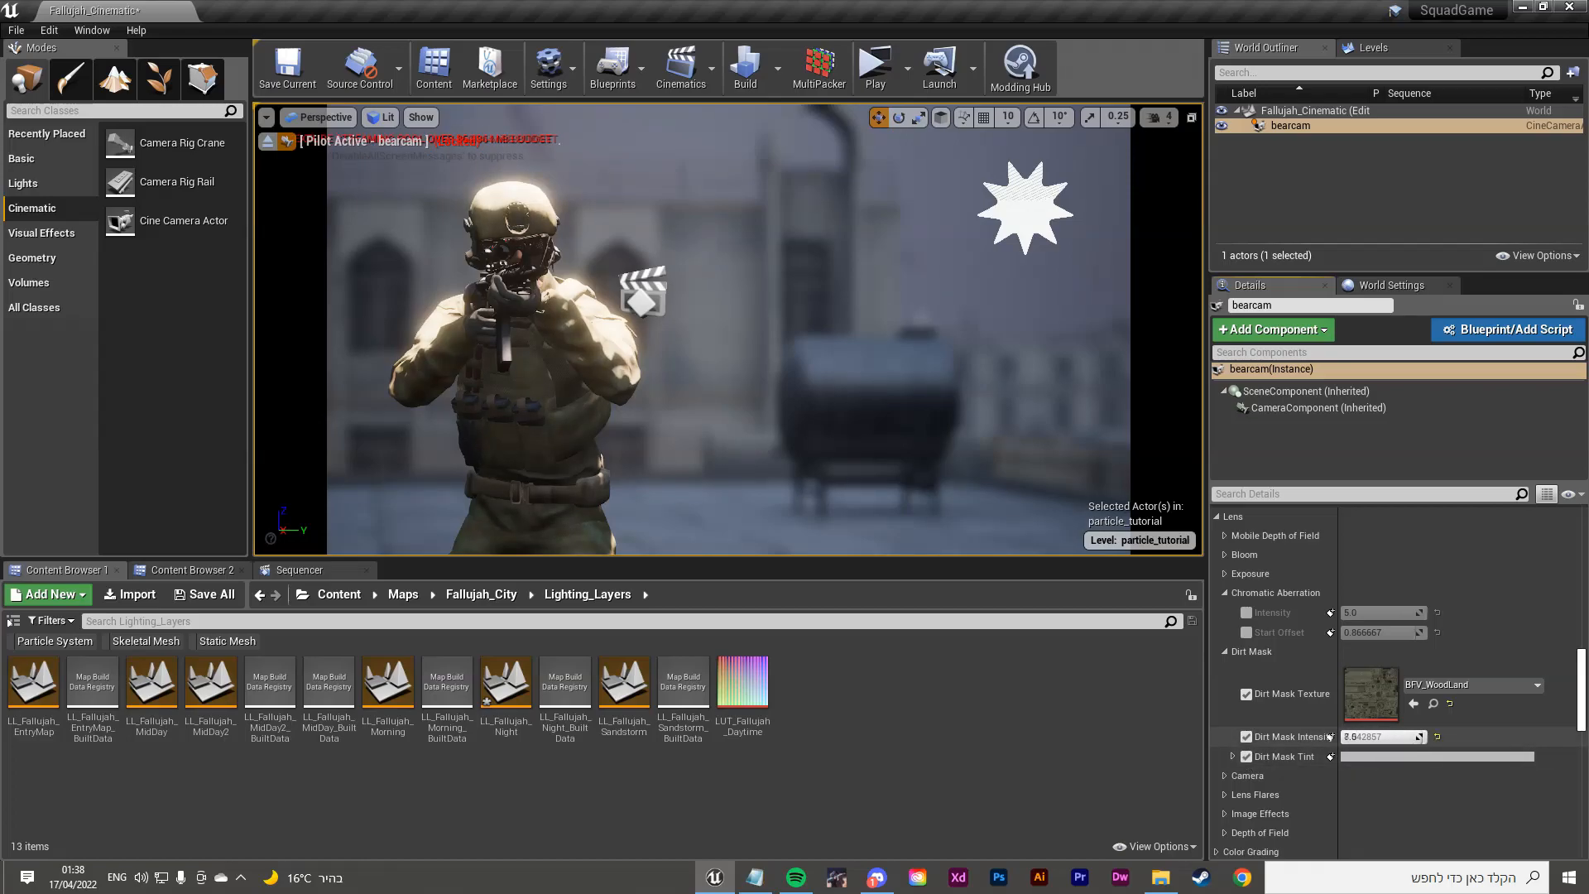
pyautogui.moveTo(1373, 736); pyautogui.dragTo(1366, 737)
pyautogui.click(1246, 736)
pyautogui.click(1246, 756)
pyautogui.click(1246, 693)
# Step: Enable the Lens Flares intensity override and briefly boost the bokeh flares
pyautogui.scroll(-2, 1245, 697)
pyautogui.click(1227, 716)
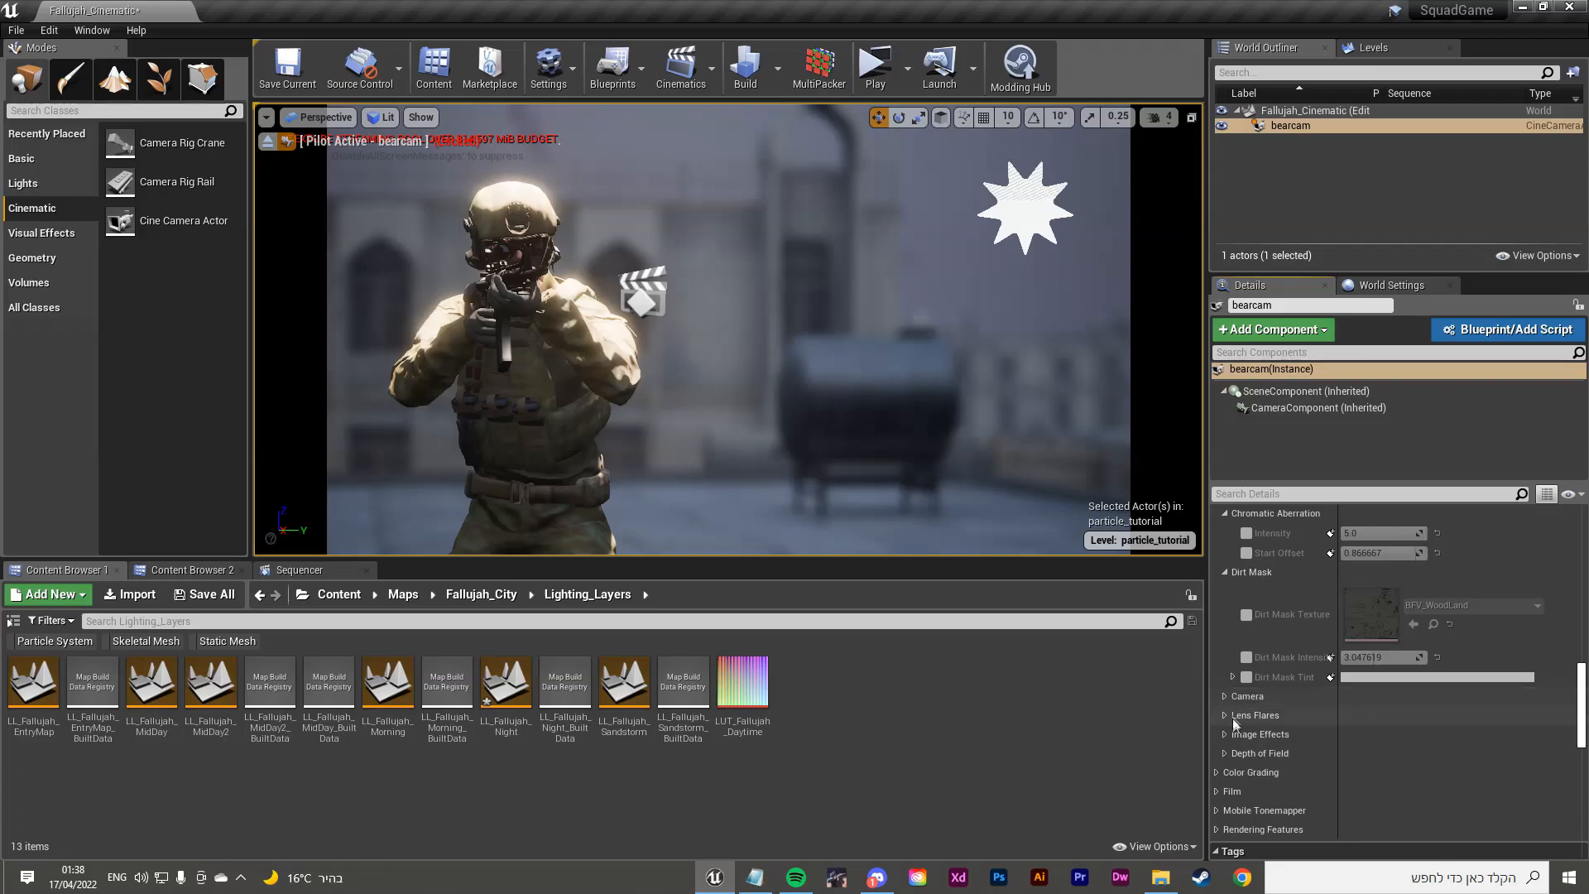
pyautogui.scroll(-3, 1244, 725)
pyautogui.click(1245, 603)
pyautogui.moveTo(1378, 602)
pyautogui.mouseDown()
pyautogui.moveTo(1407, 602)
pyautogui.moveTo(1351, 603)
pyautogui.moveTo(1427, 602)
pyautogui.moveTo(1378, 603)
pyautogui.mouseUp()
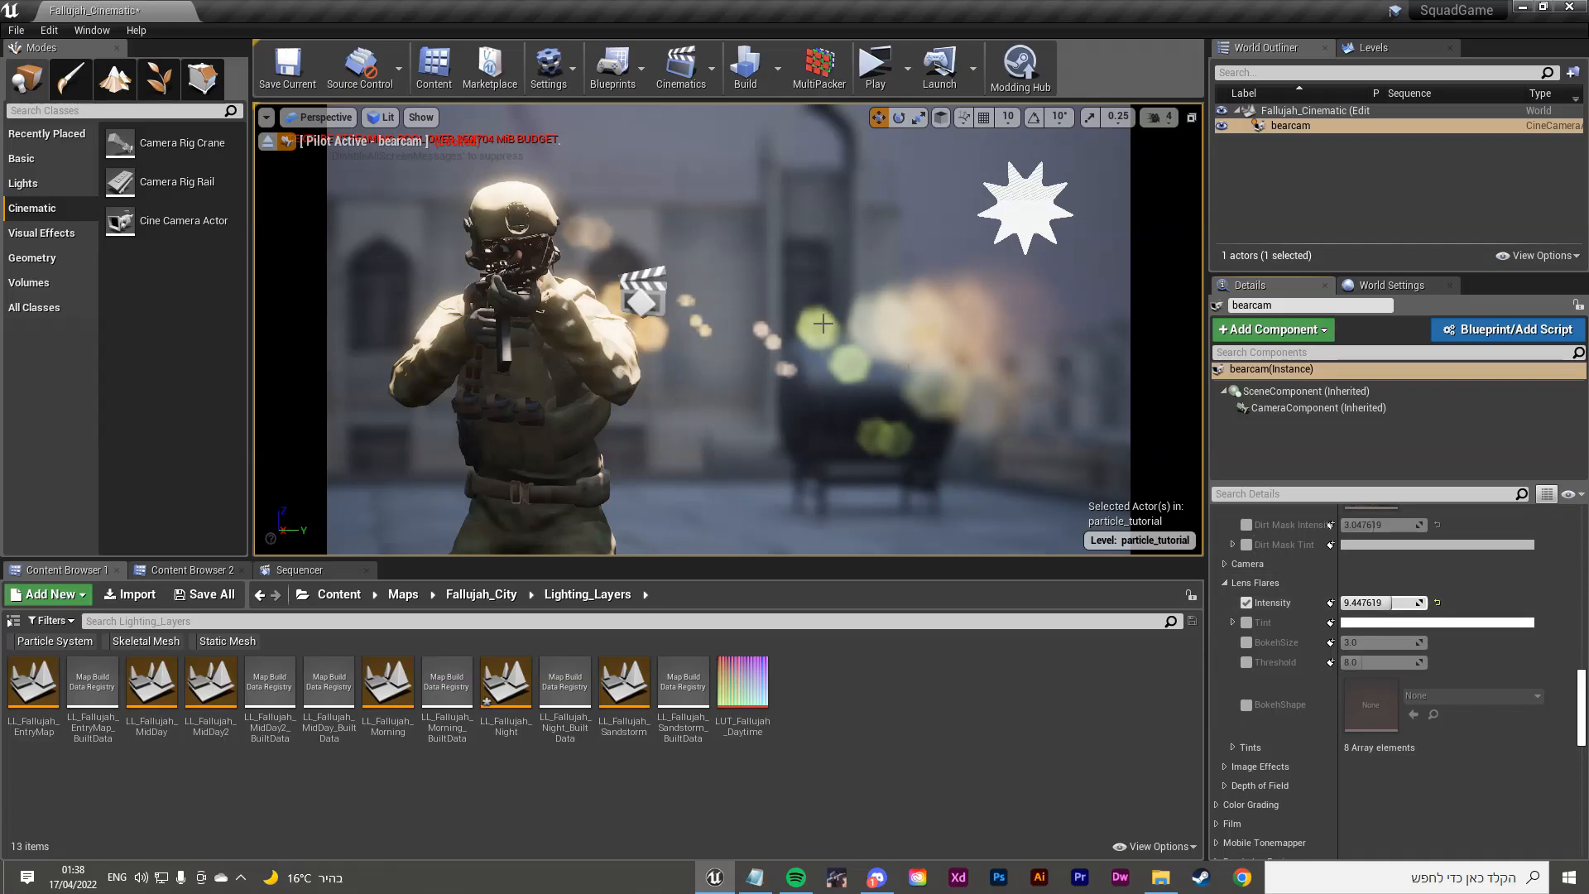
pyautogui.scroll(-2, 1248, 638)
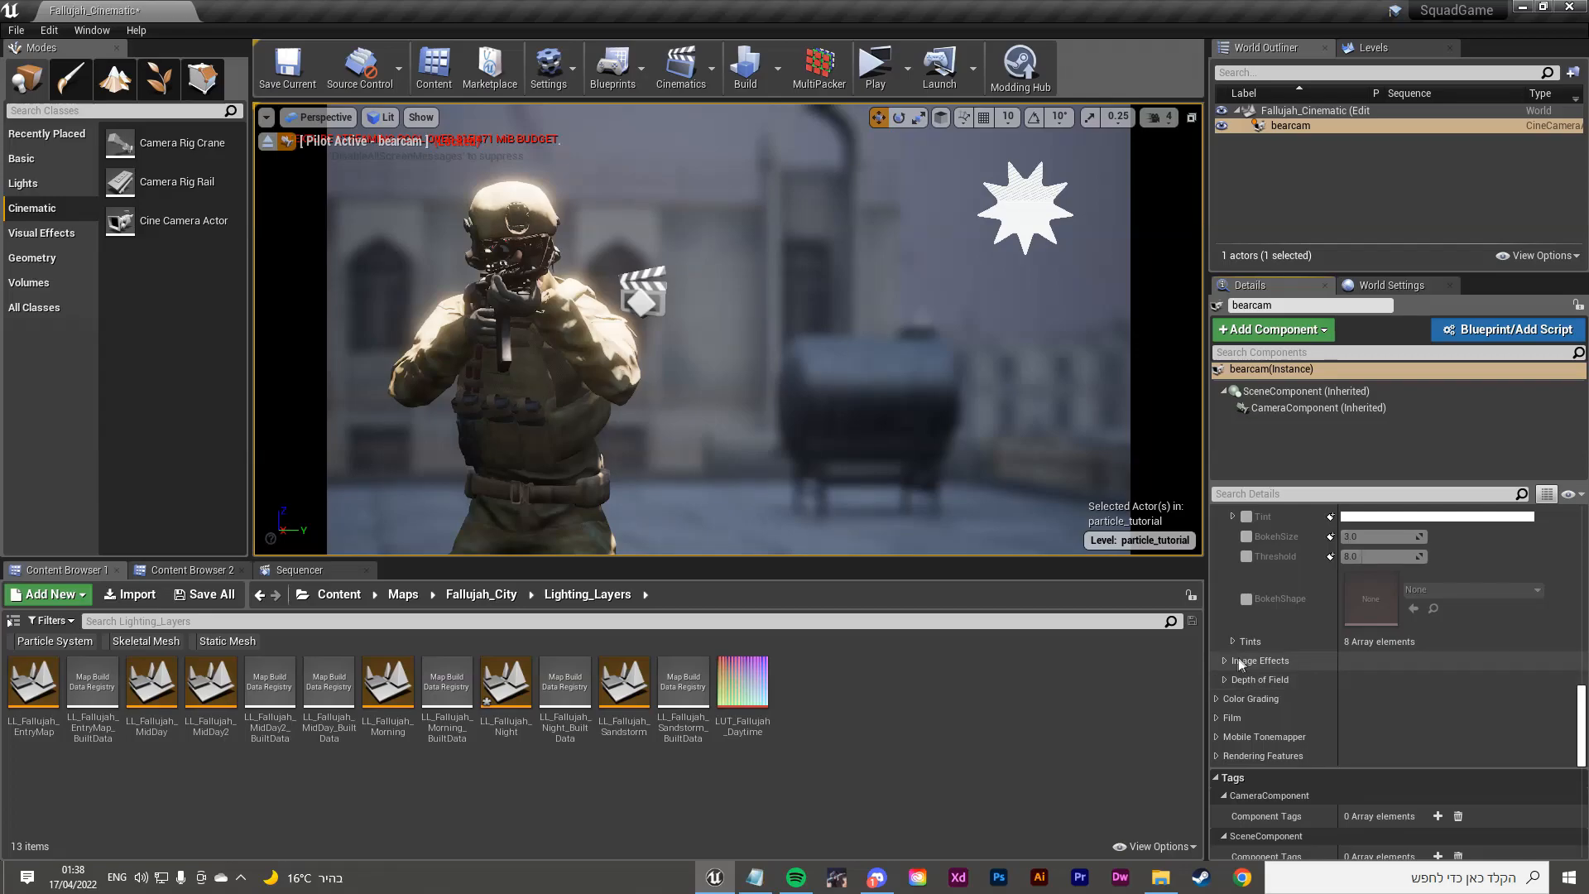
# Step: Test a white balance temperature of 15000, then disable the temperature and tint overrides
pyautogui.click(1217, 699)
pyautogui.scroll(-2, 1219, 696)
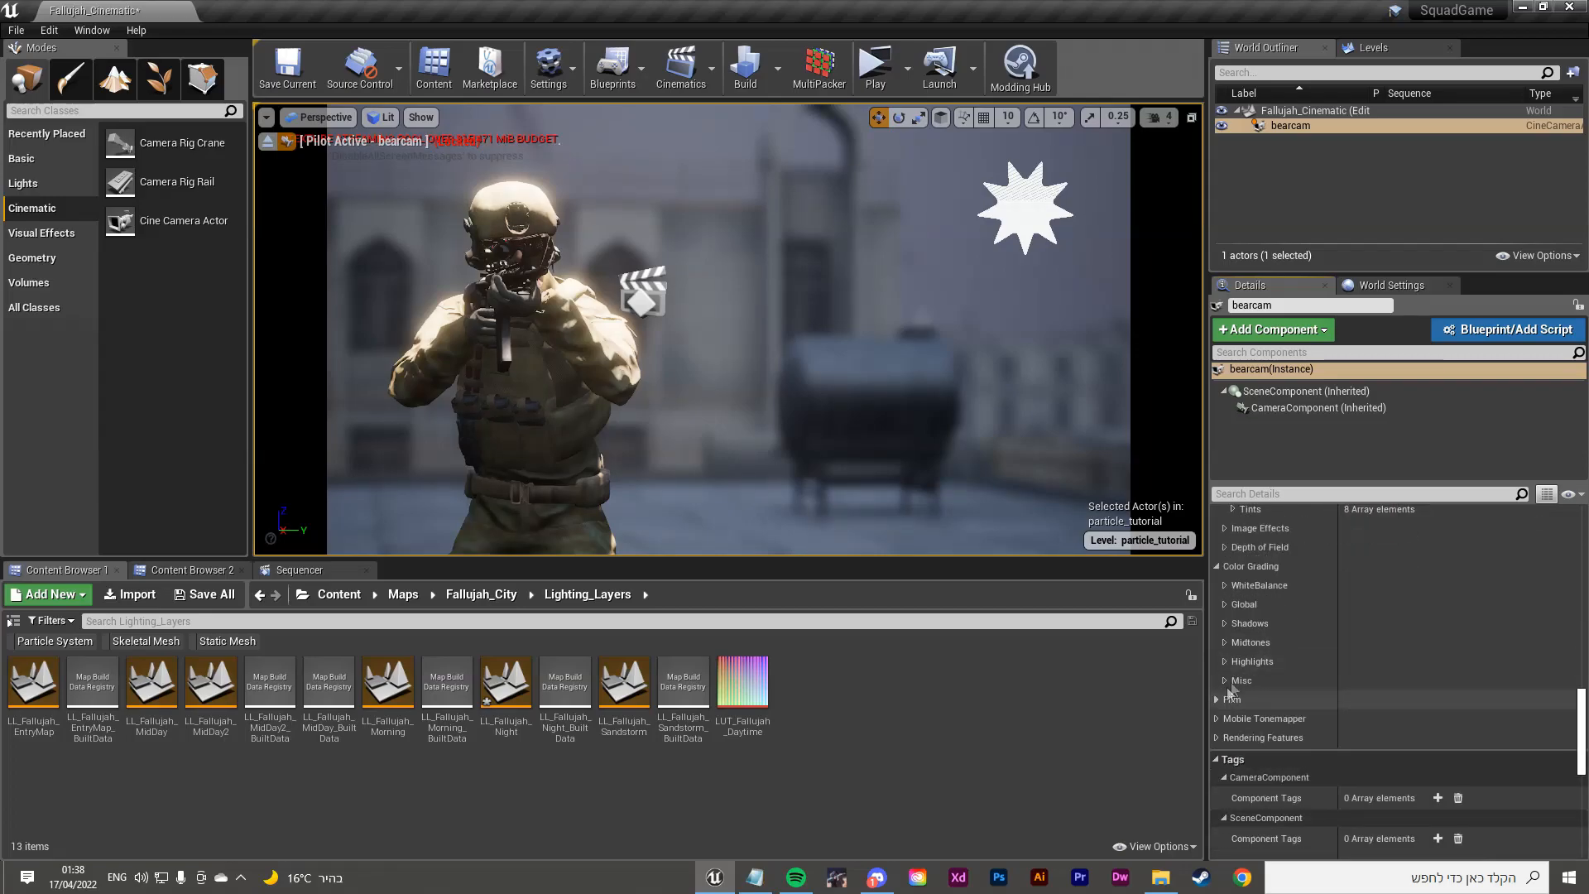
pyautogui.click(1224, 585)
pyautogui.click(1245, 624)
pyautogui.click(1246, 605)
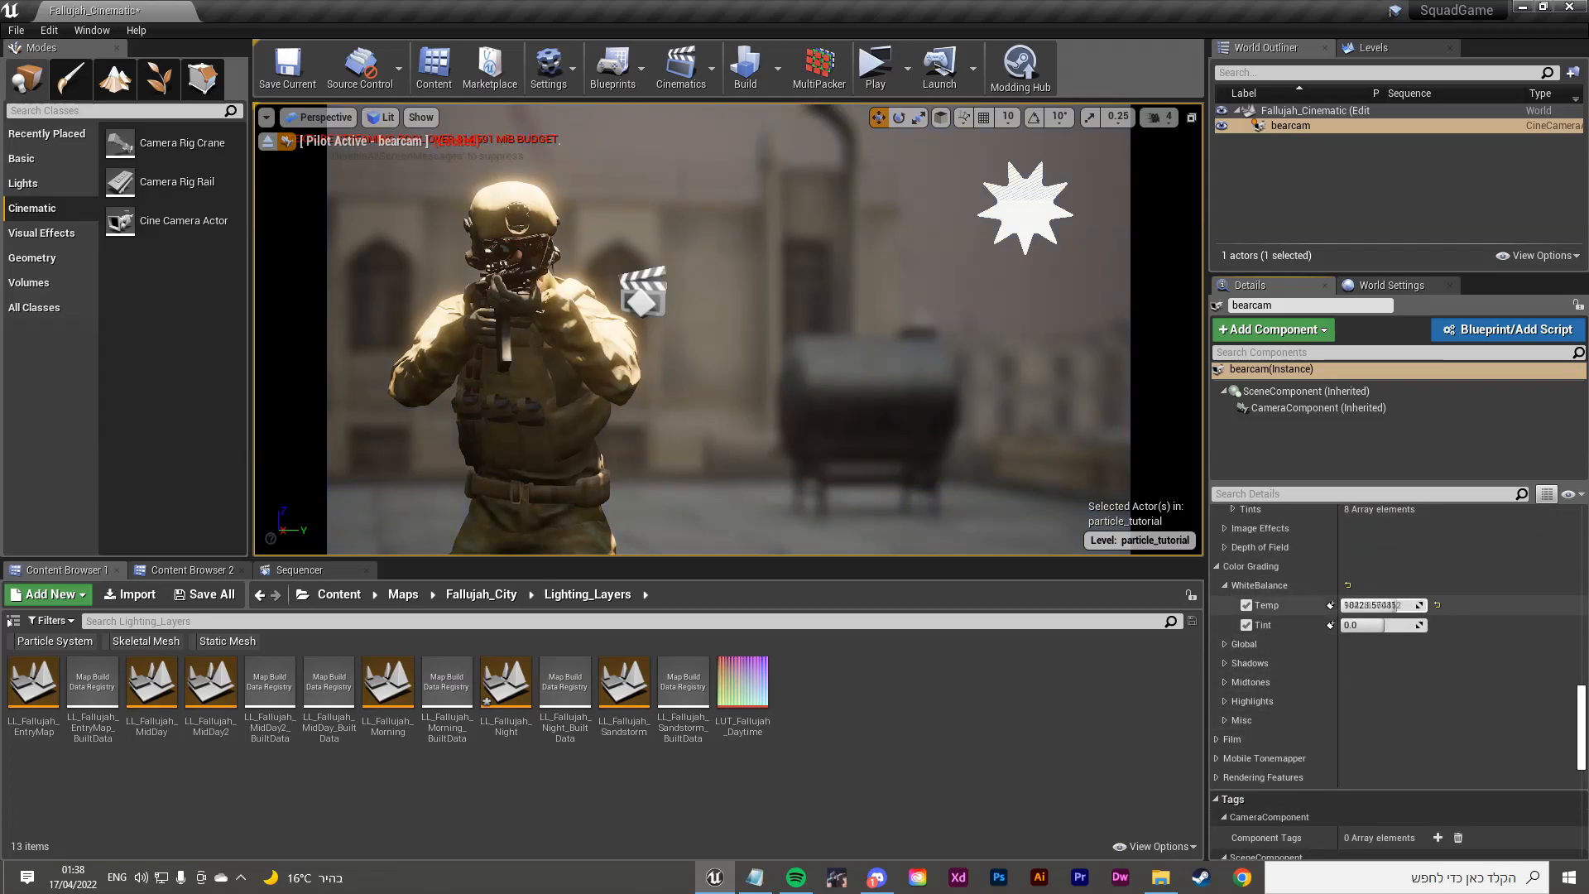
pyautogui.moveTo(1393, 605); pyautogui.dragTo(1427, 604)
pyautogui.click(1246, 604)
pyautogui.click(1245, 625)
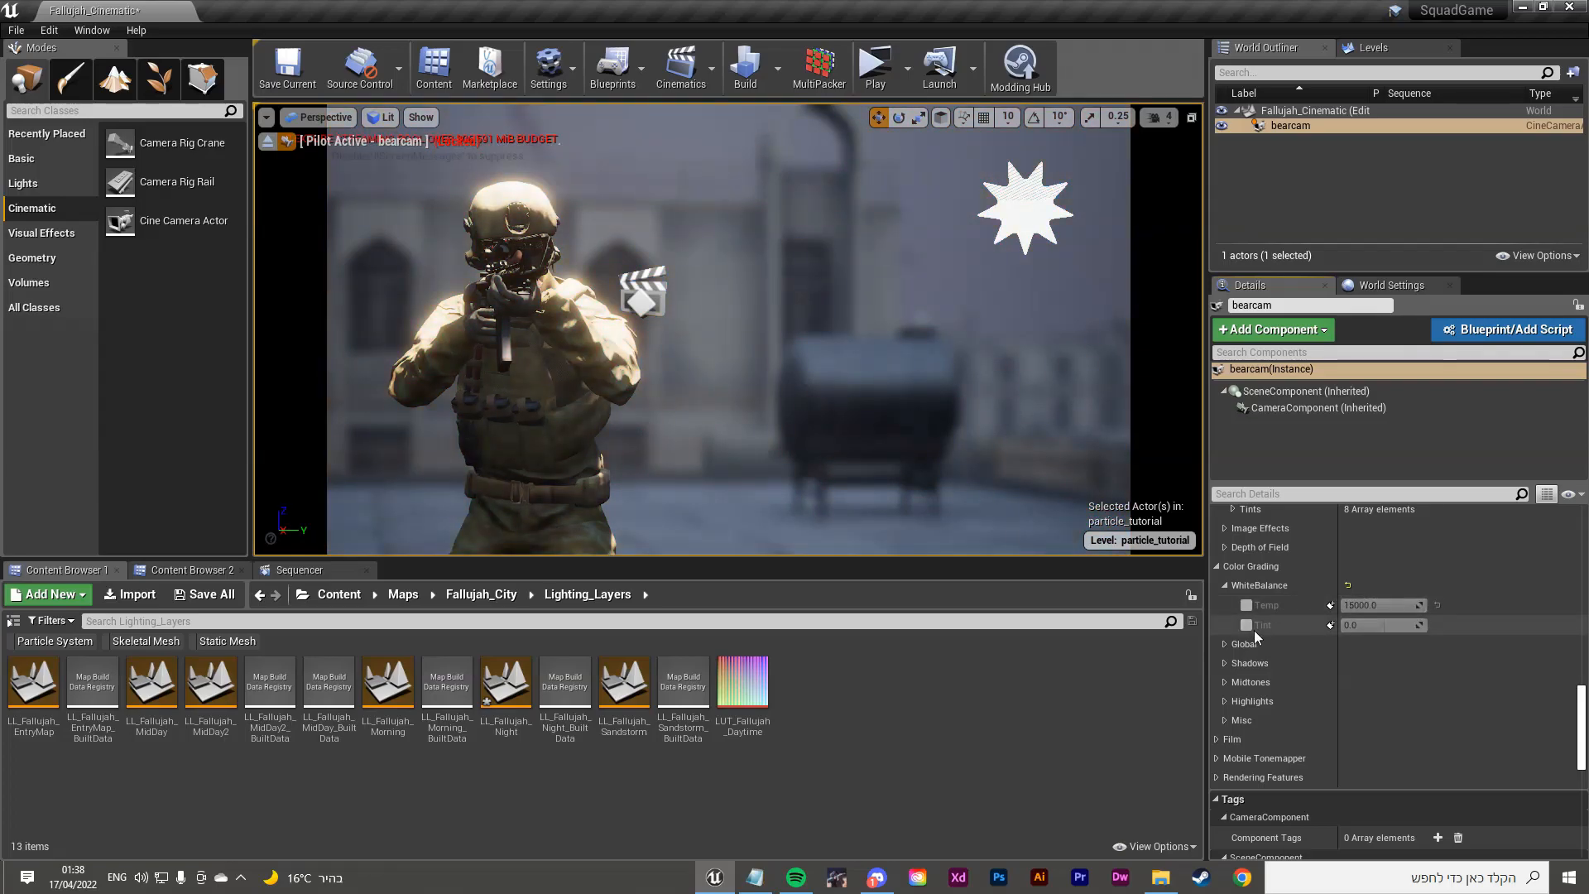
# Step: Collapse the Color Grading, Camera and Lens Flare sections in the Details panel
pyautogui.scroll(-2, 1220, 739)
pyautogui.scroll(3, 1228, 719)
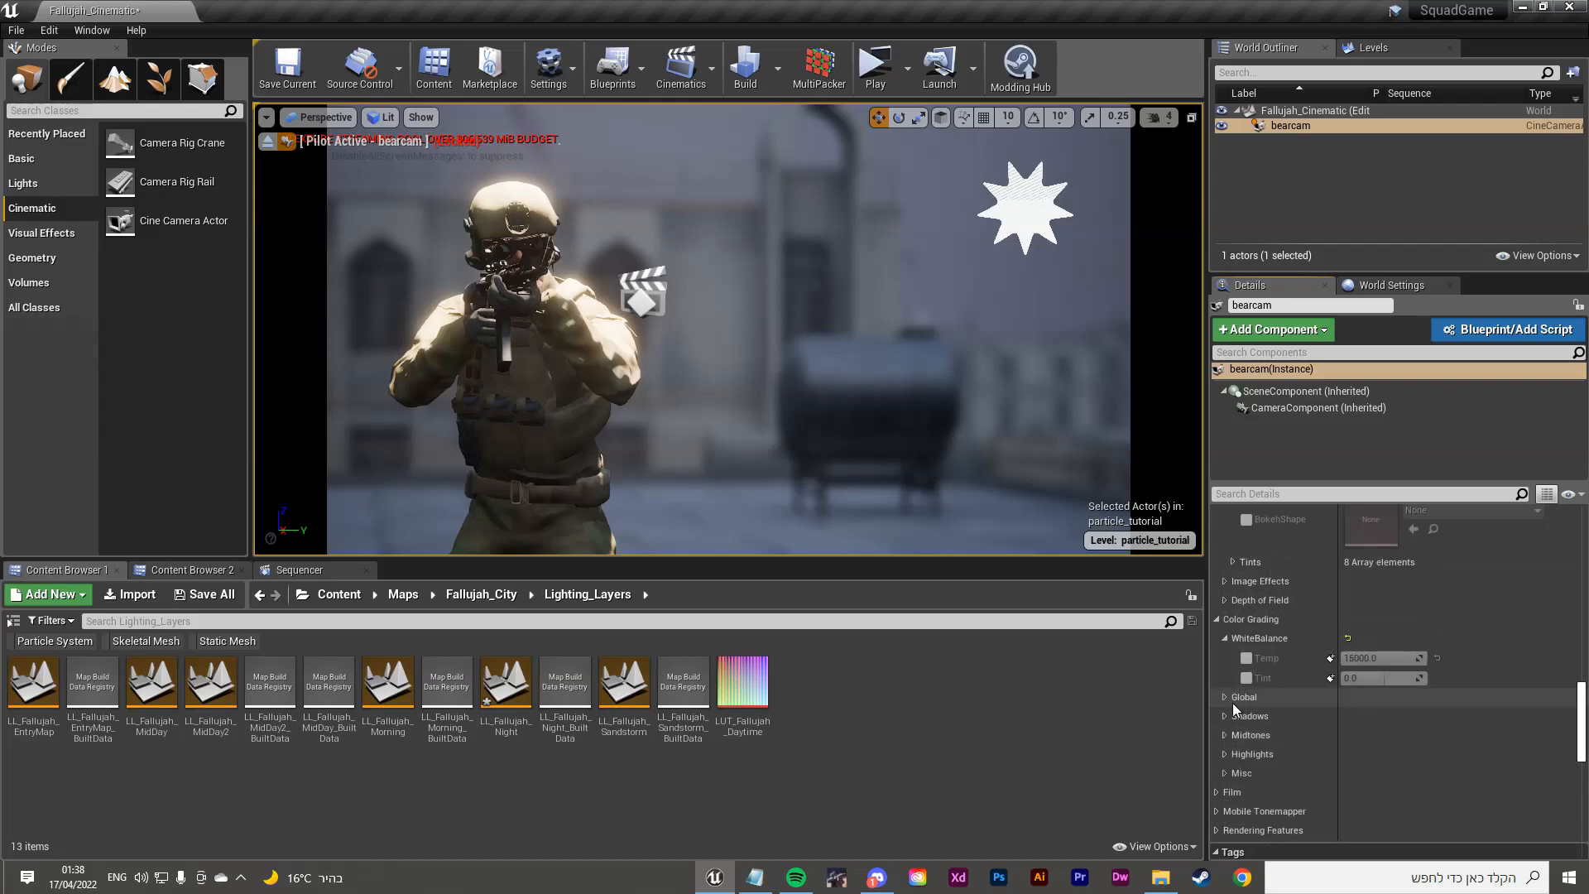
pyautogui.click(1220, 619)
pyautogui.scroll(5, 1230, 638)
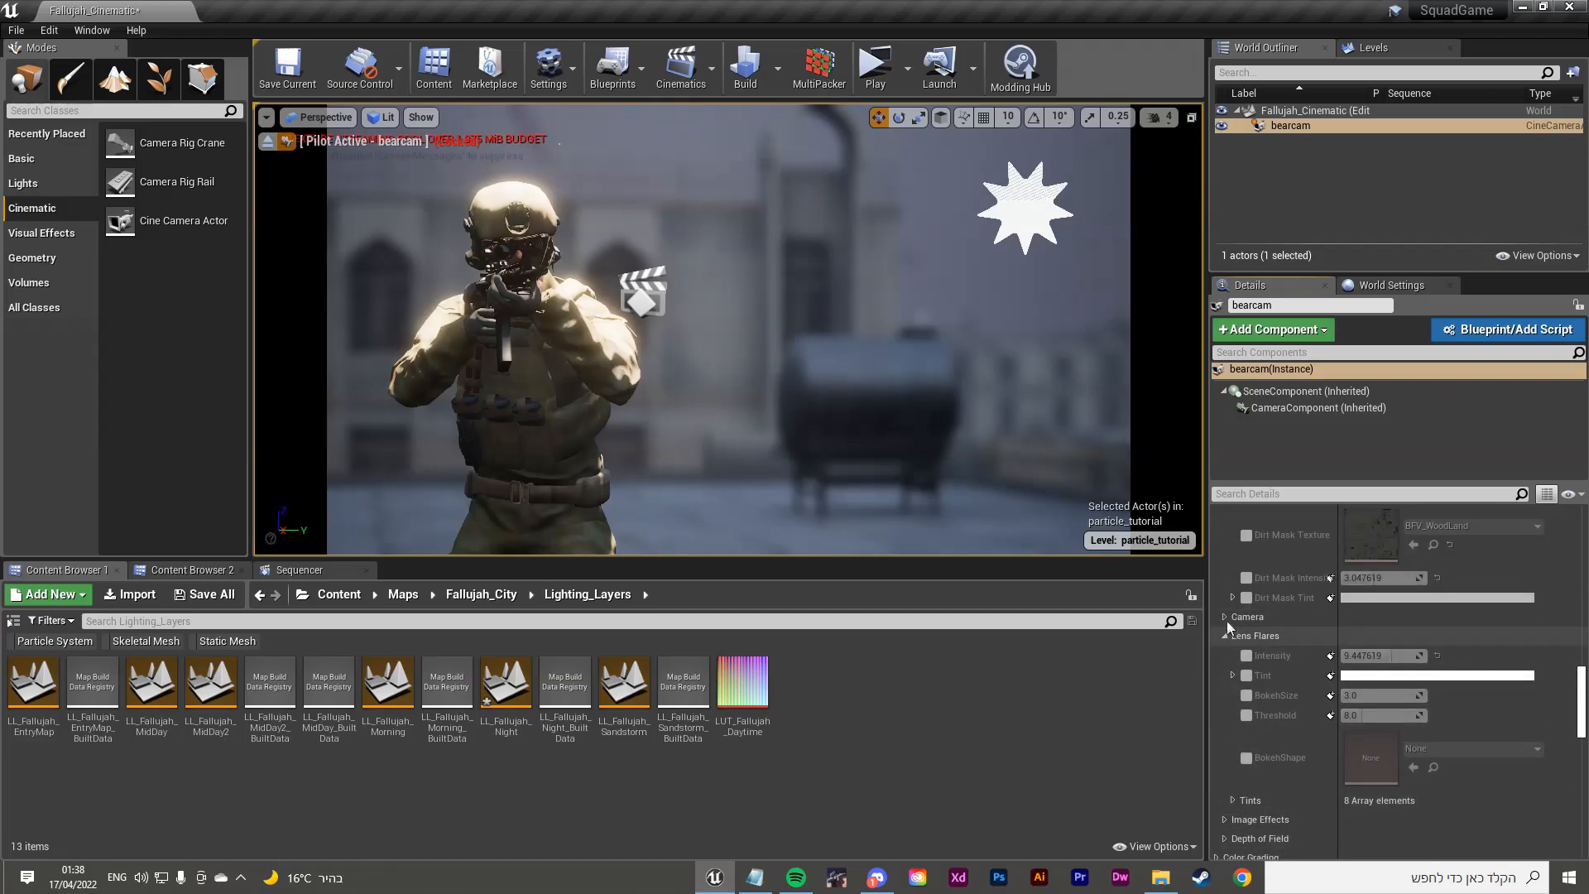
pyautogui.click(1225, 618)
pyautogui.click(1225, 616)
pyautogui.click(1225, 636)
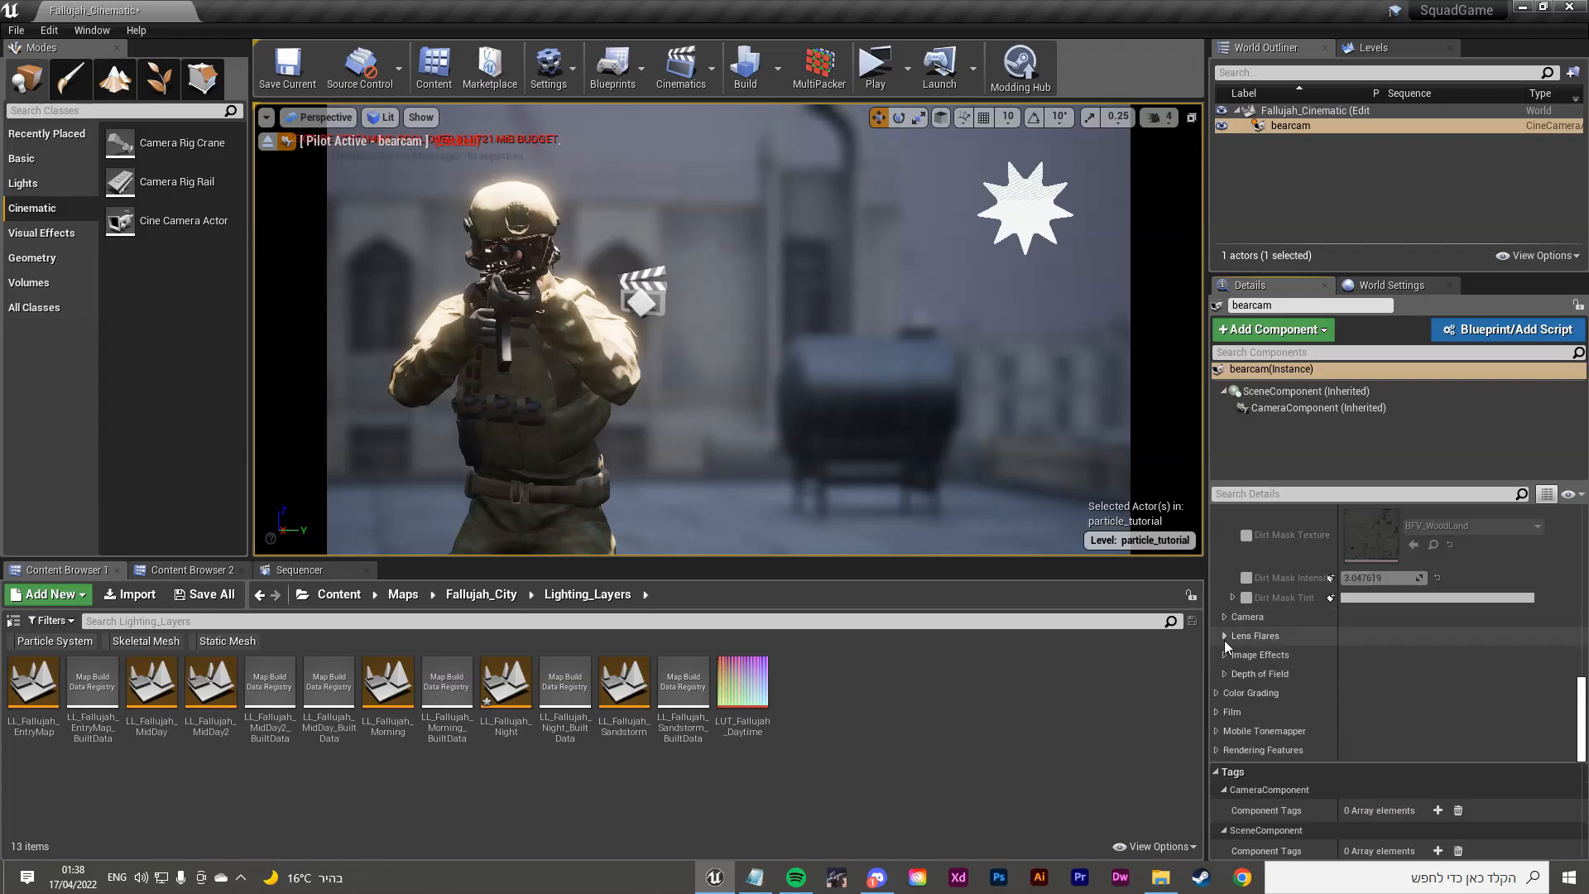
pyautogui.scroll(-1, 1227, 712)
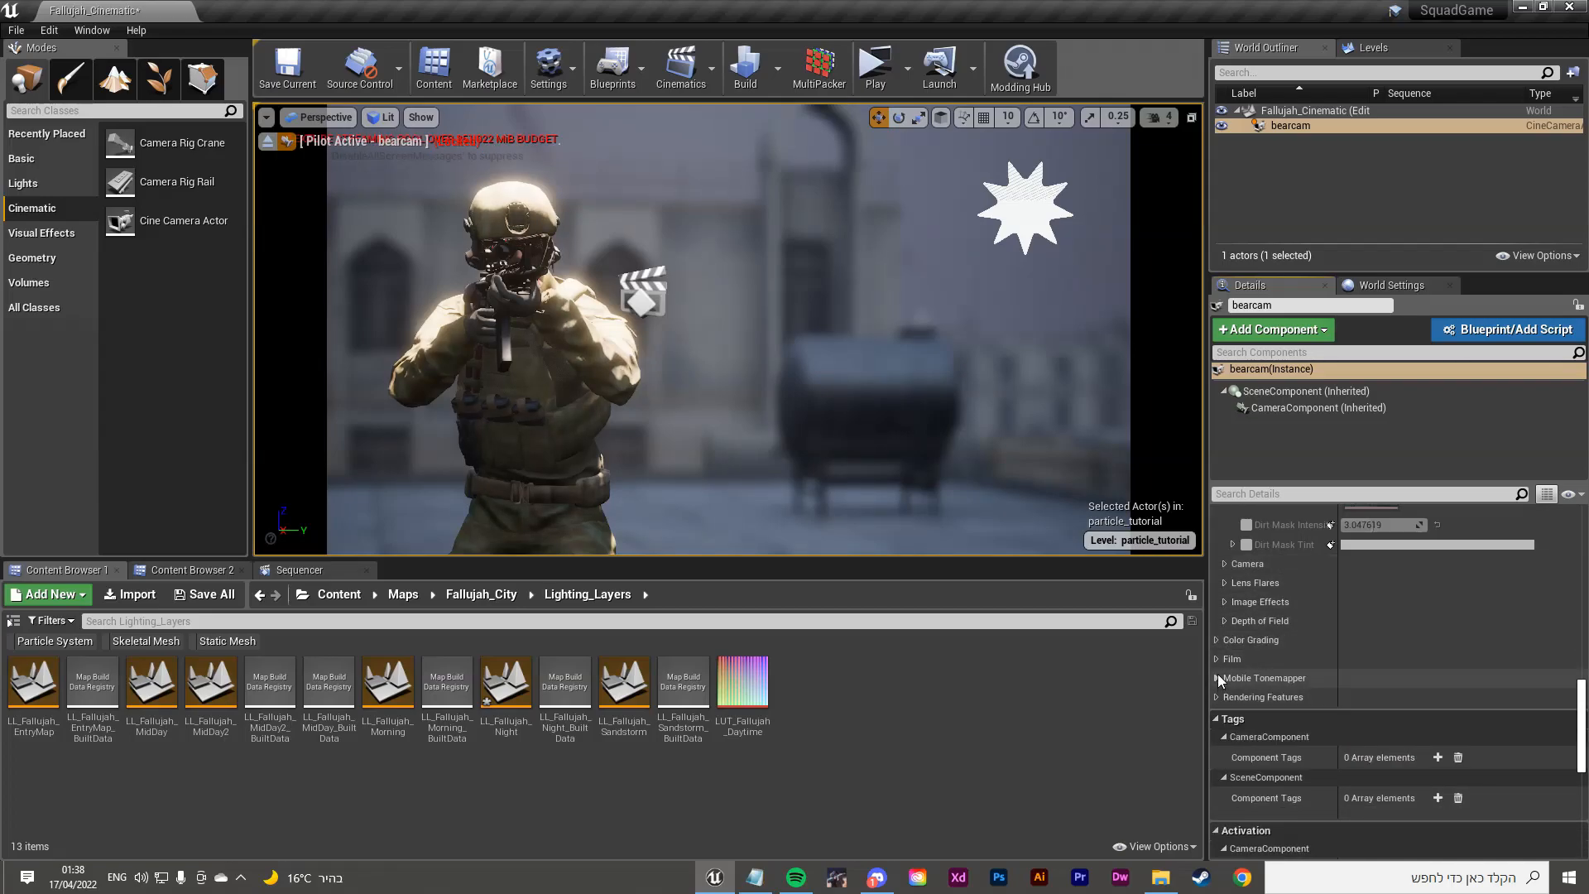
# Step: Reopen Color Grading and expand its Shadows settings
pyautogui.click(1217, 640)
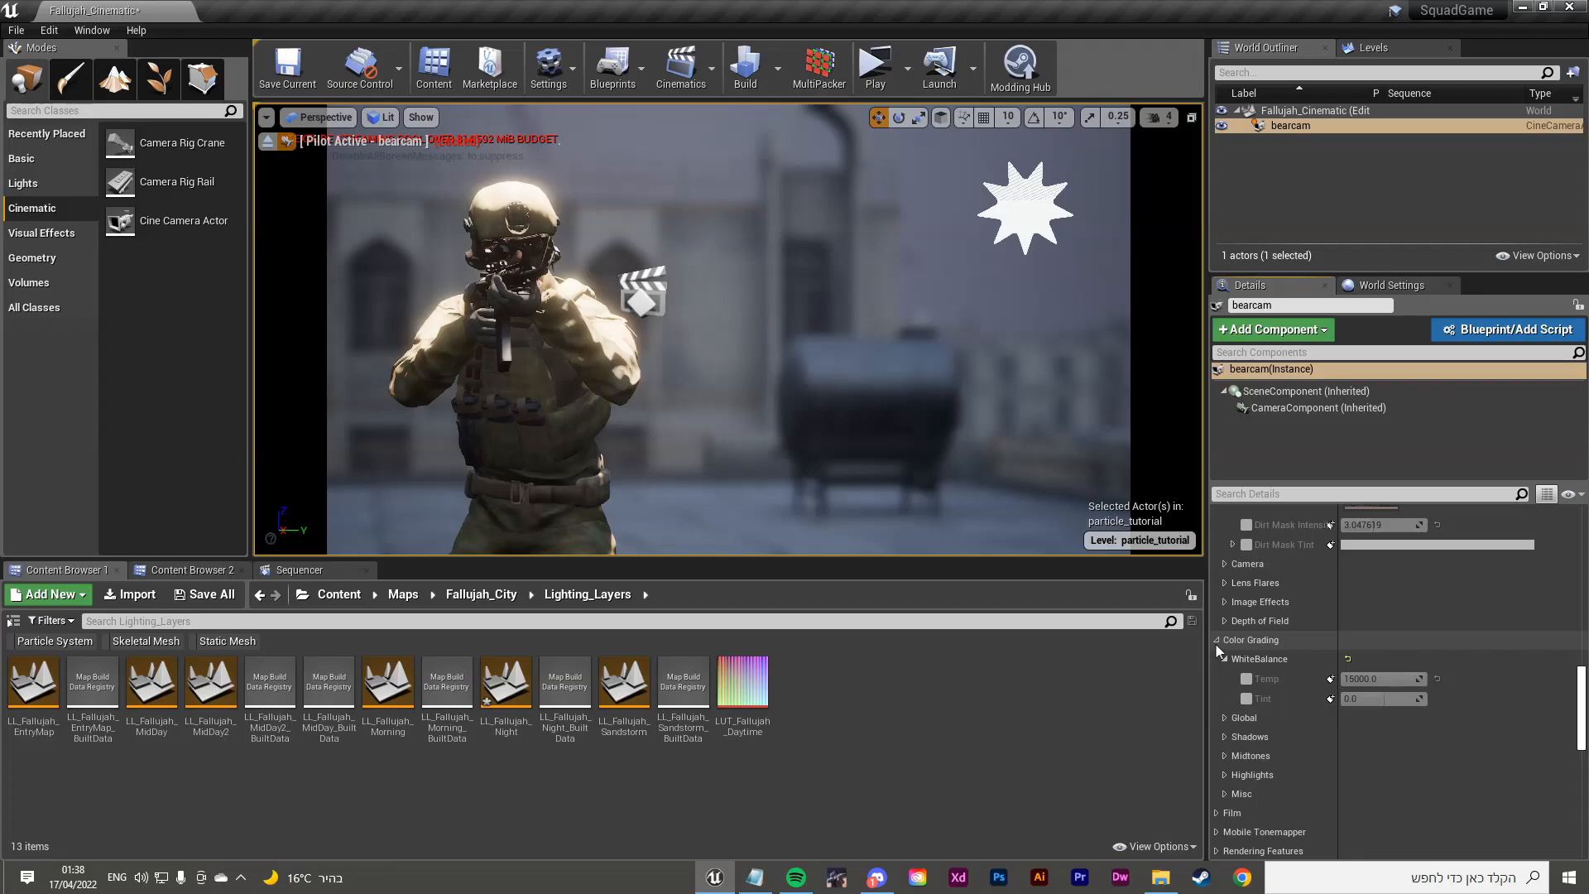
pyautogui.scroll(-2, 1237, 583)
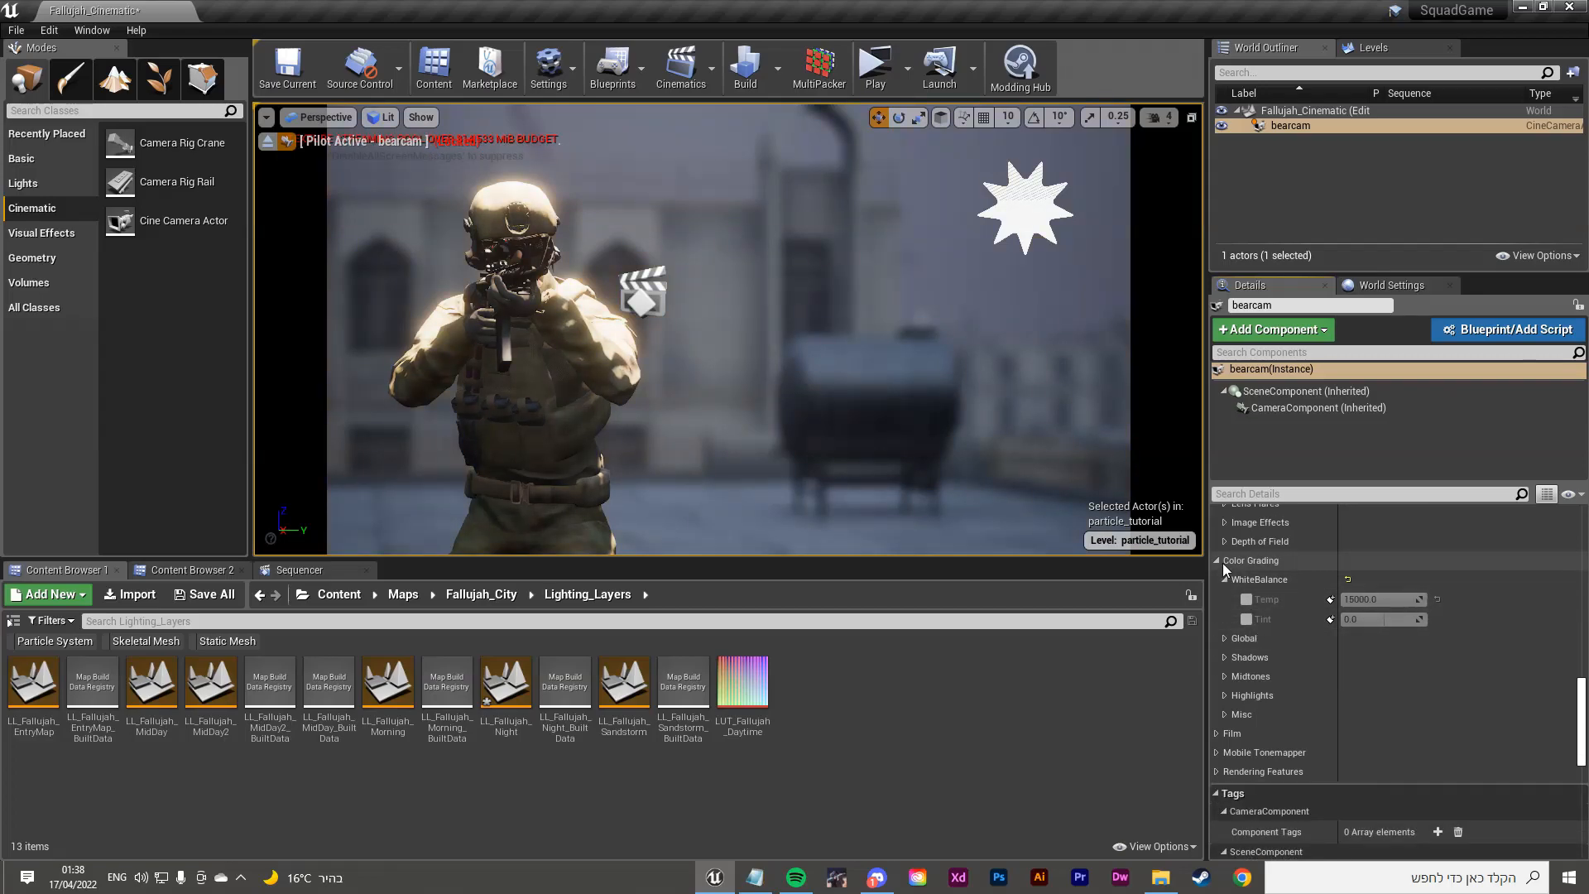
pyautogui.click(1222, 562)
pyautogui.click(1215, 562)
pyautogui.click(1214, 559)
pyautogui.click(1214, 559)
pyautogui.click(1224, 657)
# Step: Enable Shadows Saturation and Contrast, tinting saturation slightly toward yellow-green
pyautogui.click(1246, 677)
pyautogui.click(1247, 697)
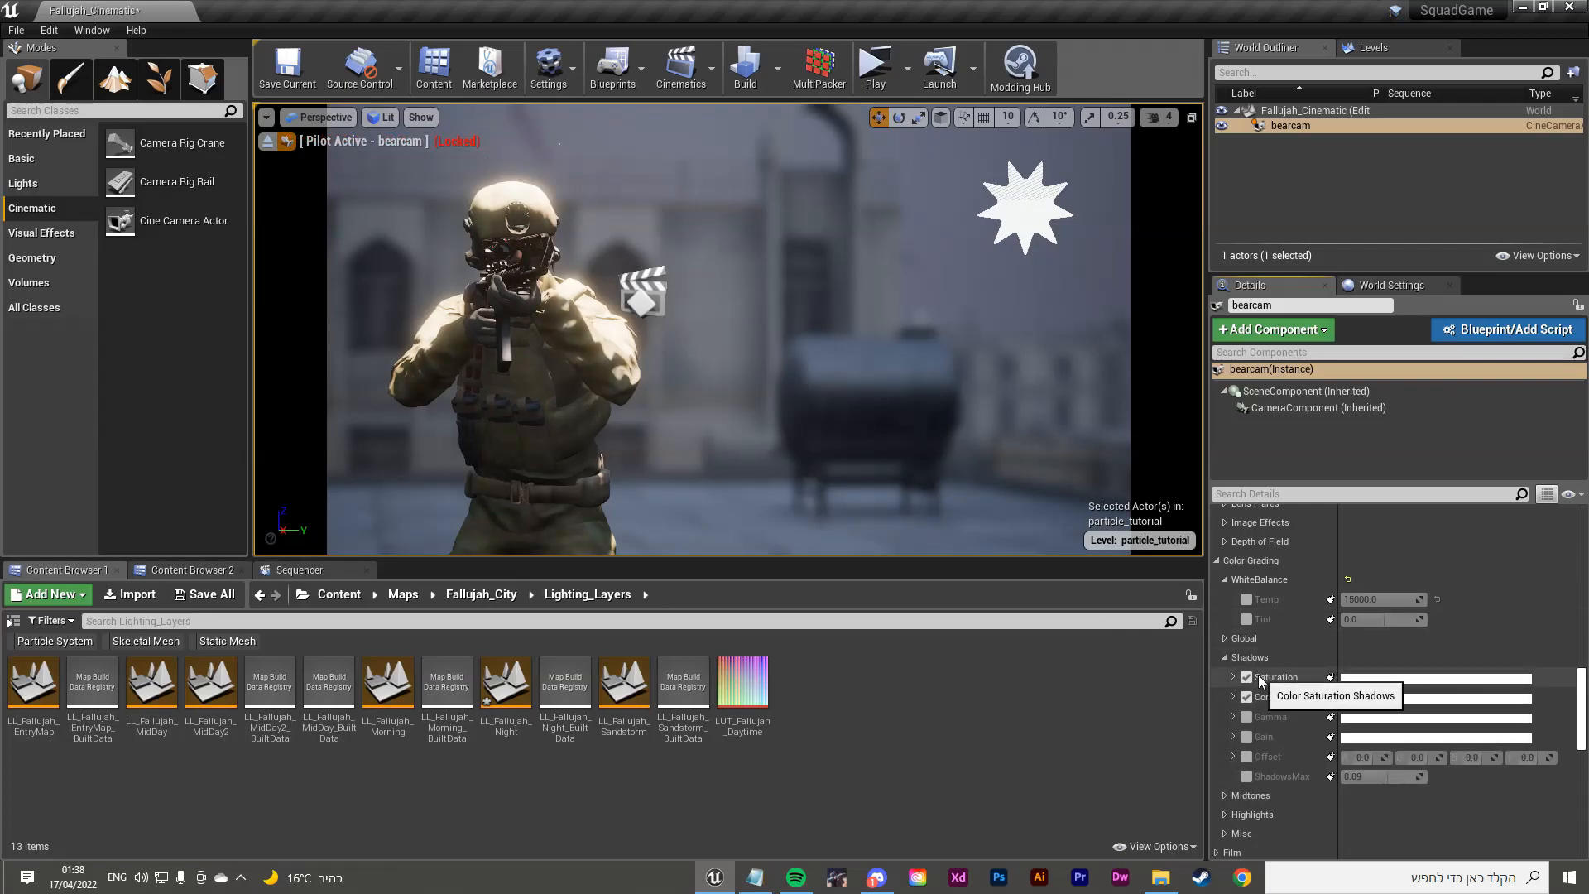
pyautogui.click(1233, 676)
pyautogui.moveTo(1306, 750)
pyautogui.mouseDown()
pyautogui.moveTo(1273, 744)
pyautogui.moveTo(1281, 703)
pyautogui.moveTo(1309, 764)
pyautogui.moveTo(1300, 733)
pyautogui.moveTo(1305, 745)
pyautogui.mouseUp()
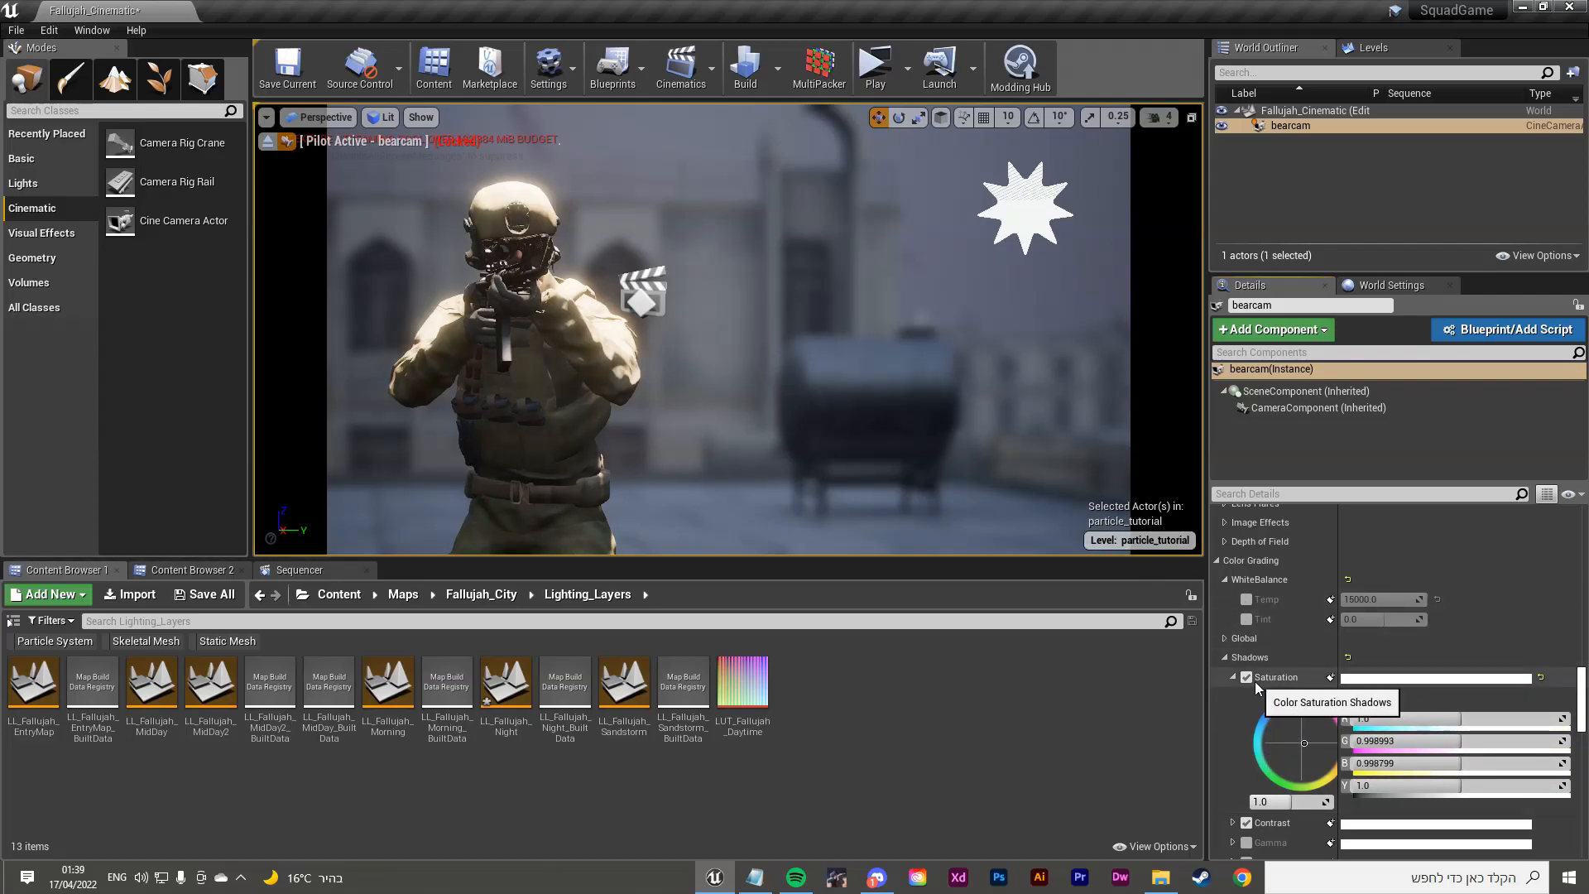
pyautogui.click(1225, 658)
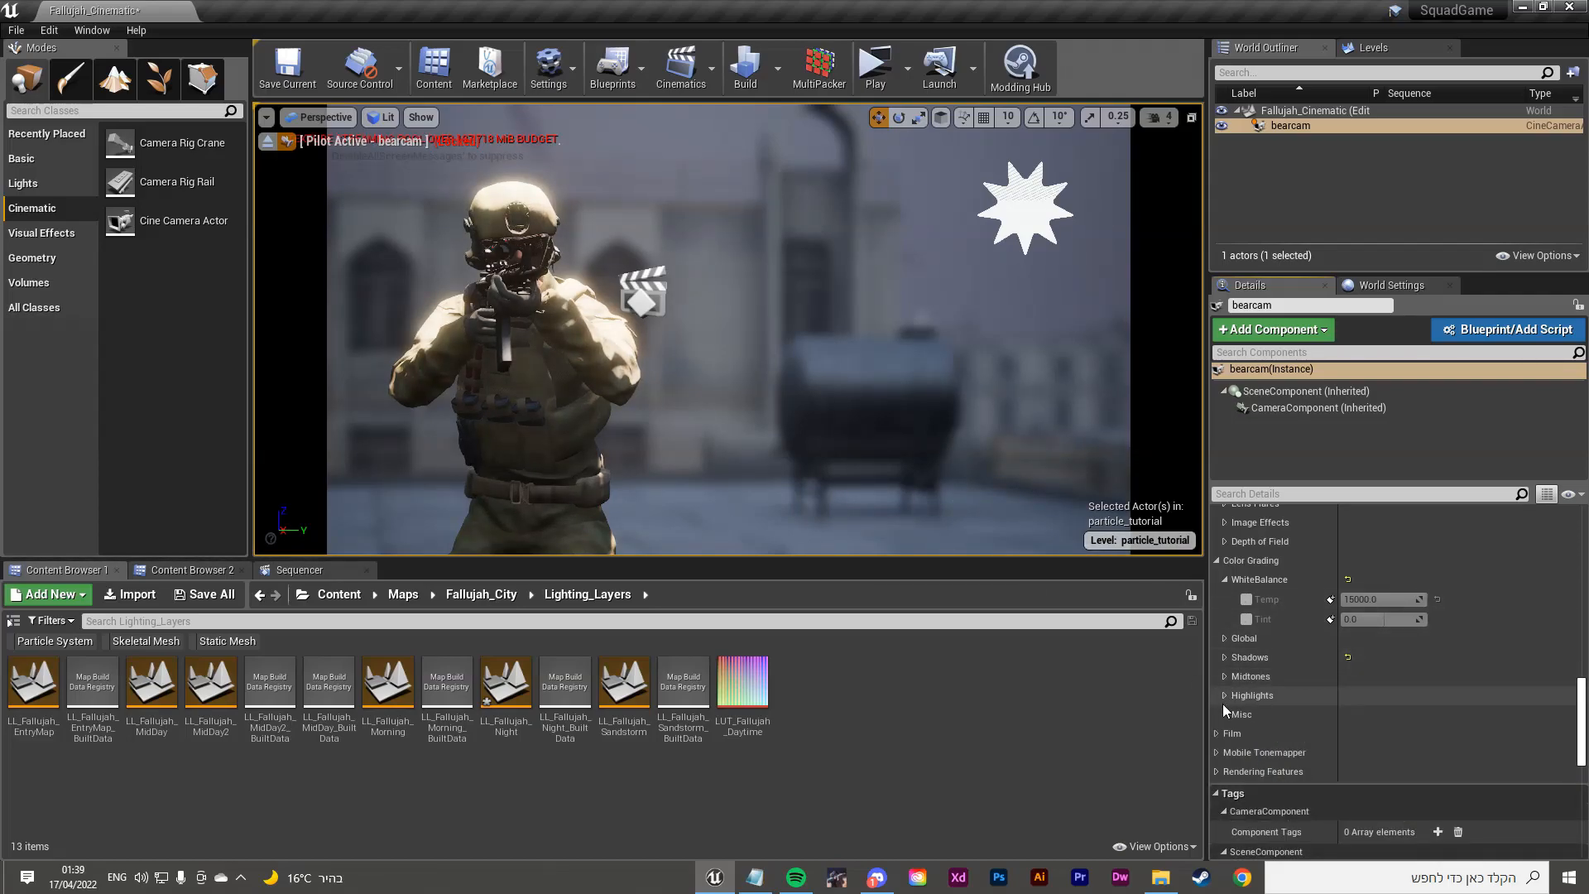
pyautogui.scroll(-5, 1223, 708)
pyautogui.click(1218, 619)
pyautogui.click(1218, 619)
pyautogui.click(1219, 619)
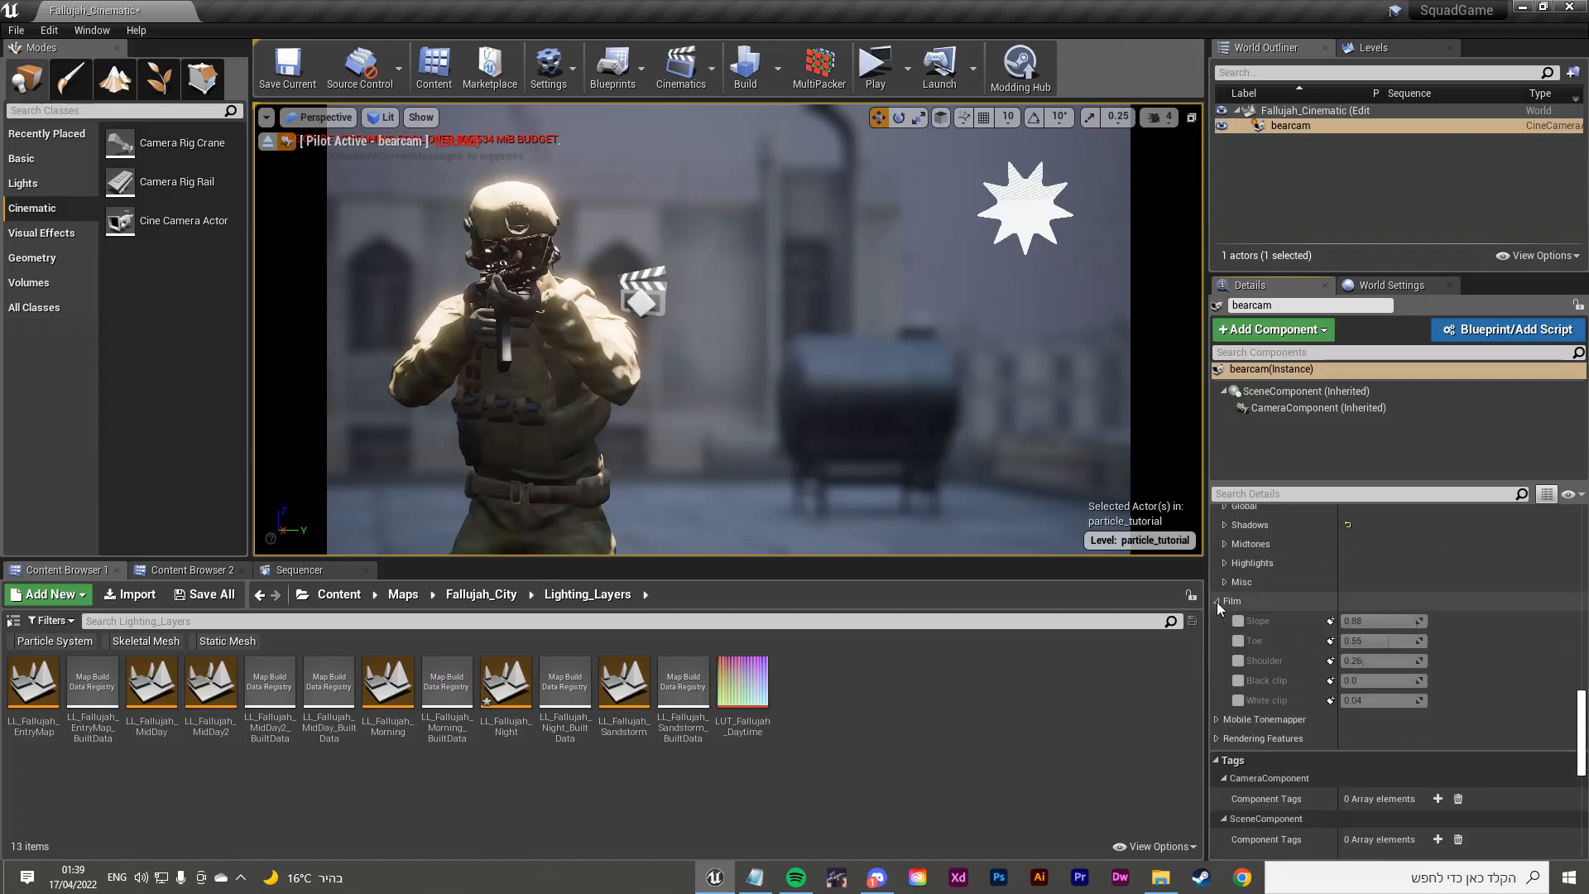
pyautogui.click(1218, 619)
pyautogui.click(1216, 639)
pyautogui.click(1215, 639)
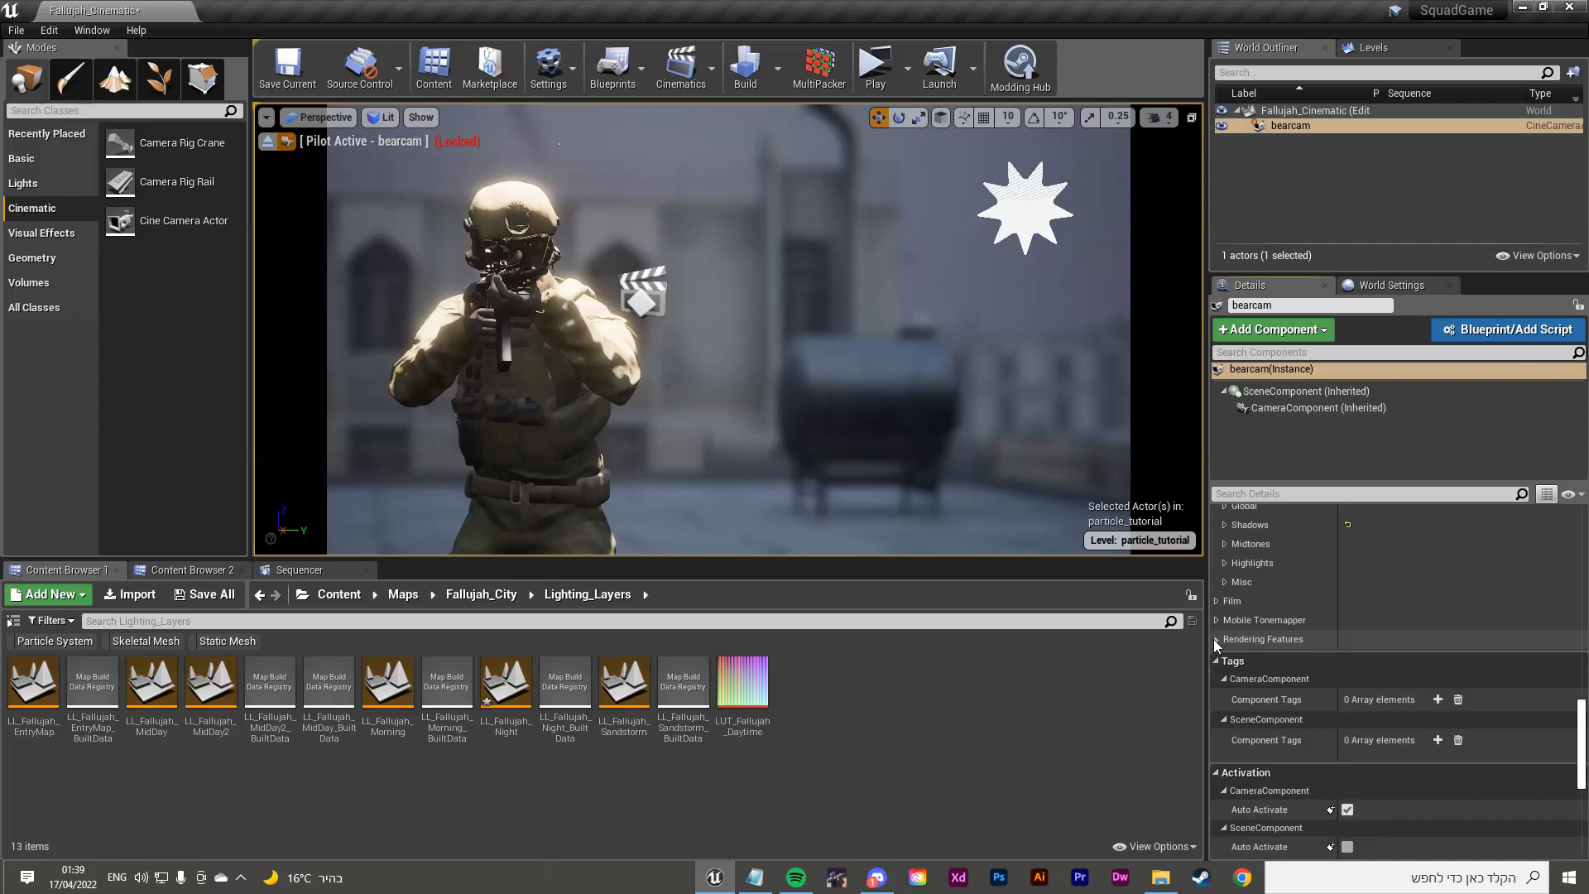
pyautogui.click(1215, 600)
pyautogui.click(1217, 601)
pyautogui.click(1225, 582)
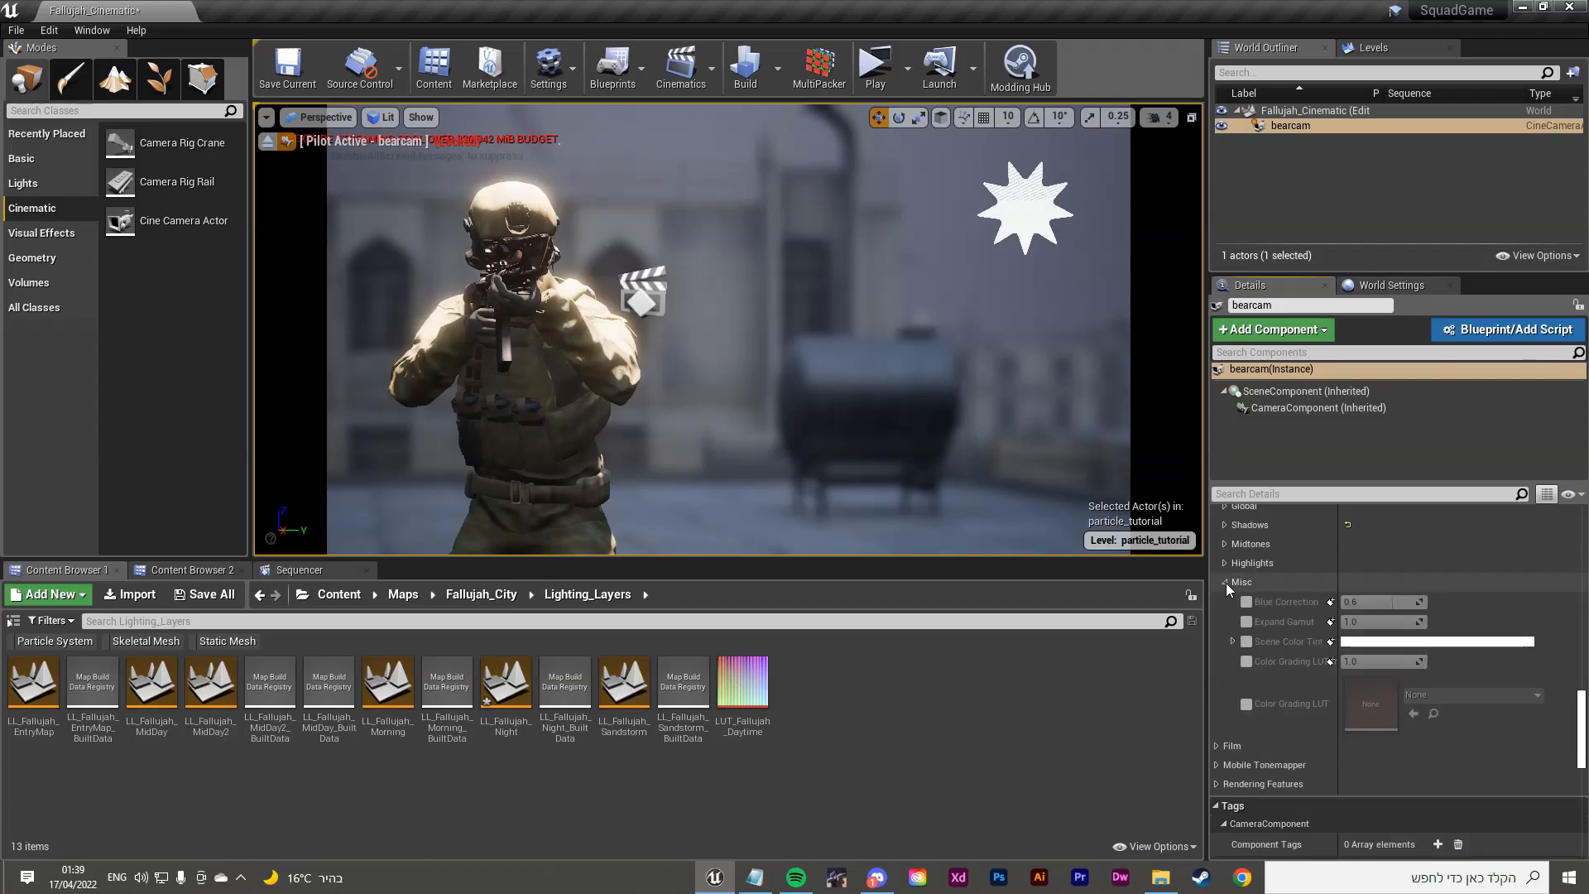
pyautogui.click(1224, 583)
pyautogui.scroll(5, 1225, 585)
pyautogui.scroll(5, 1218, 648)
pyautogui.scroll(10, 1221, 687)
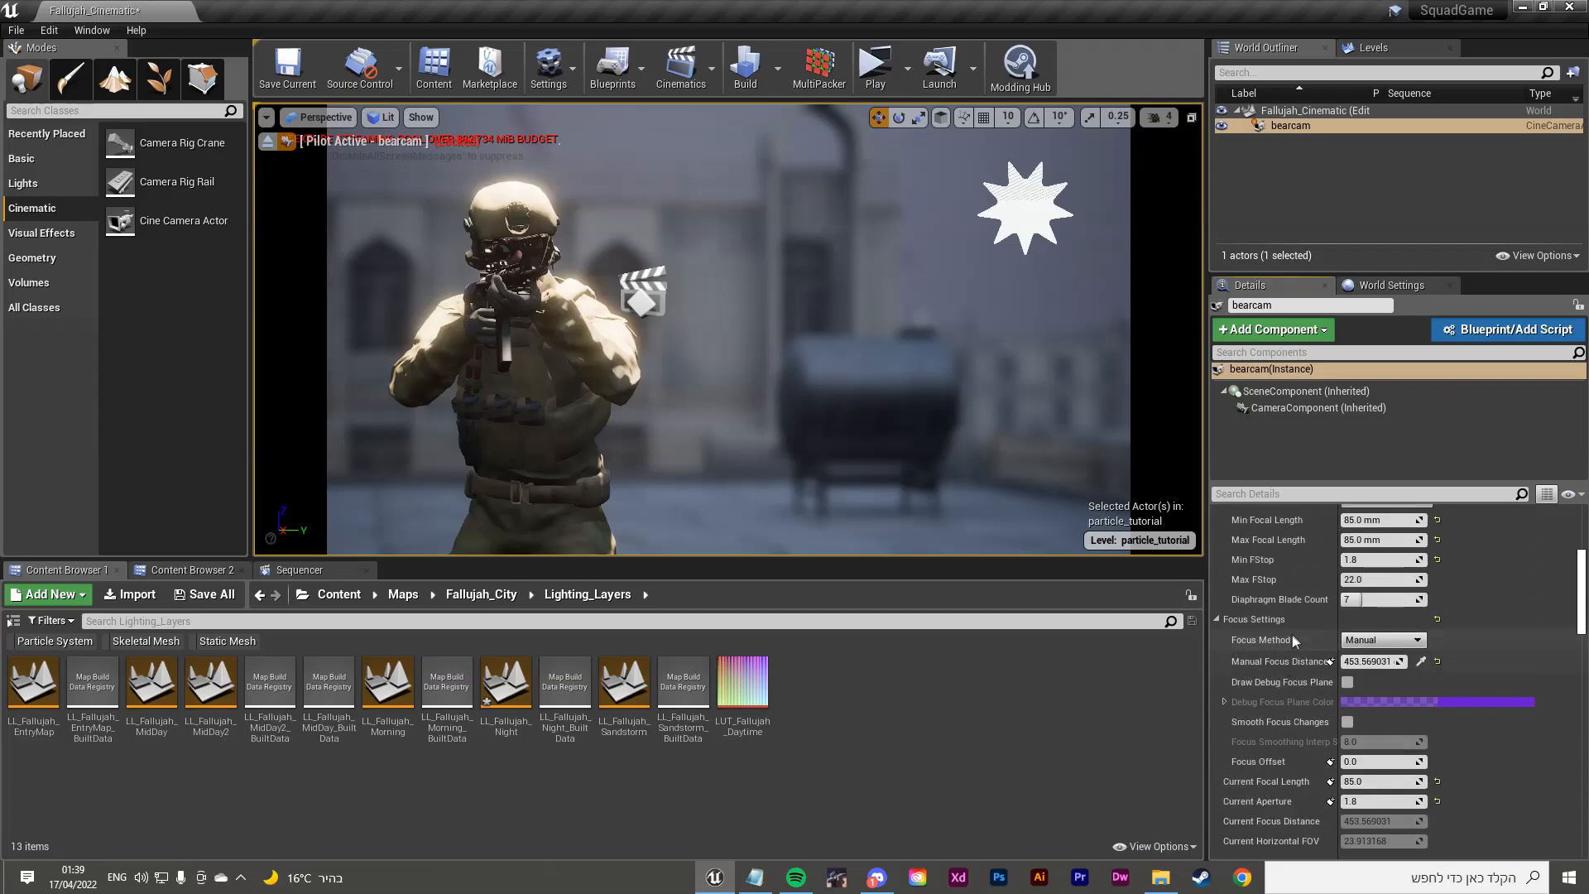
pyautogui.scroll(2, 1306, 630)
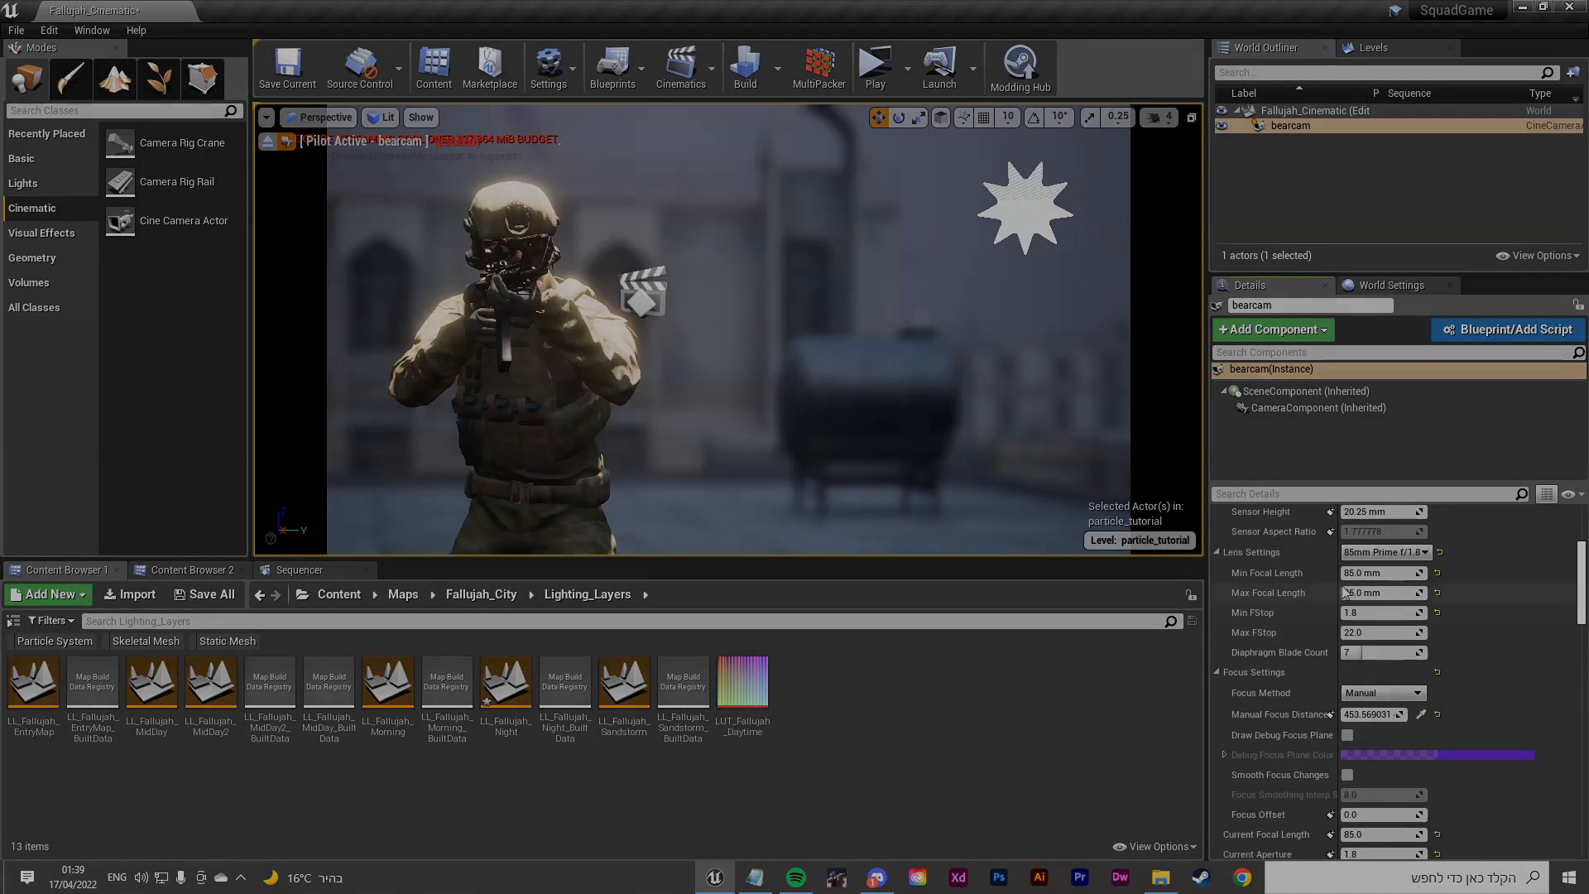